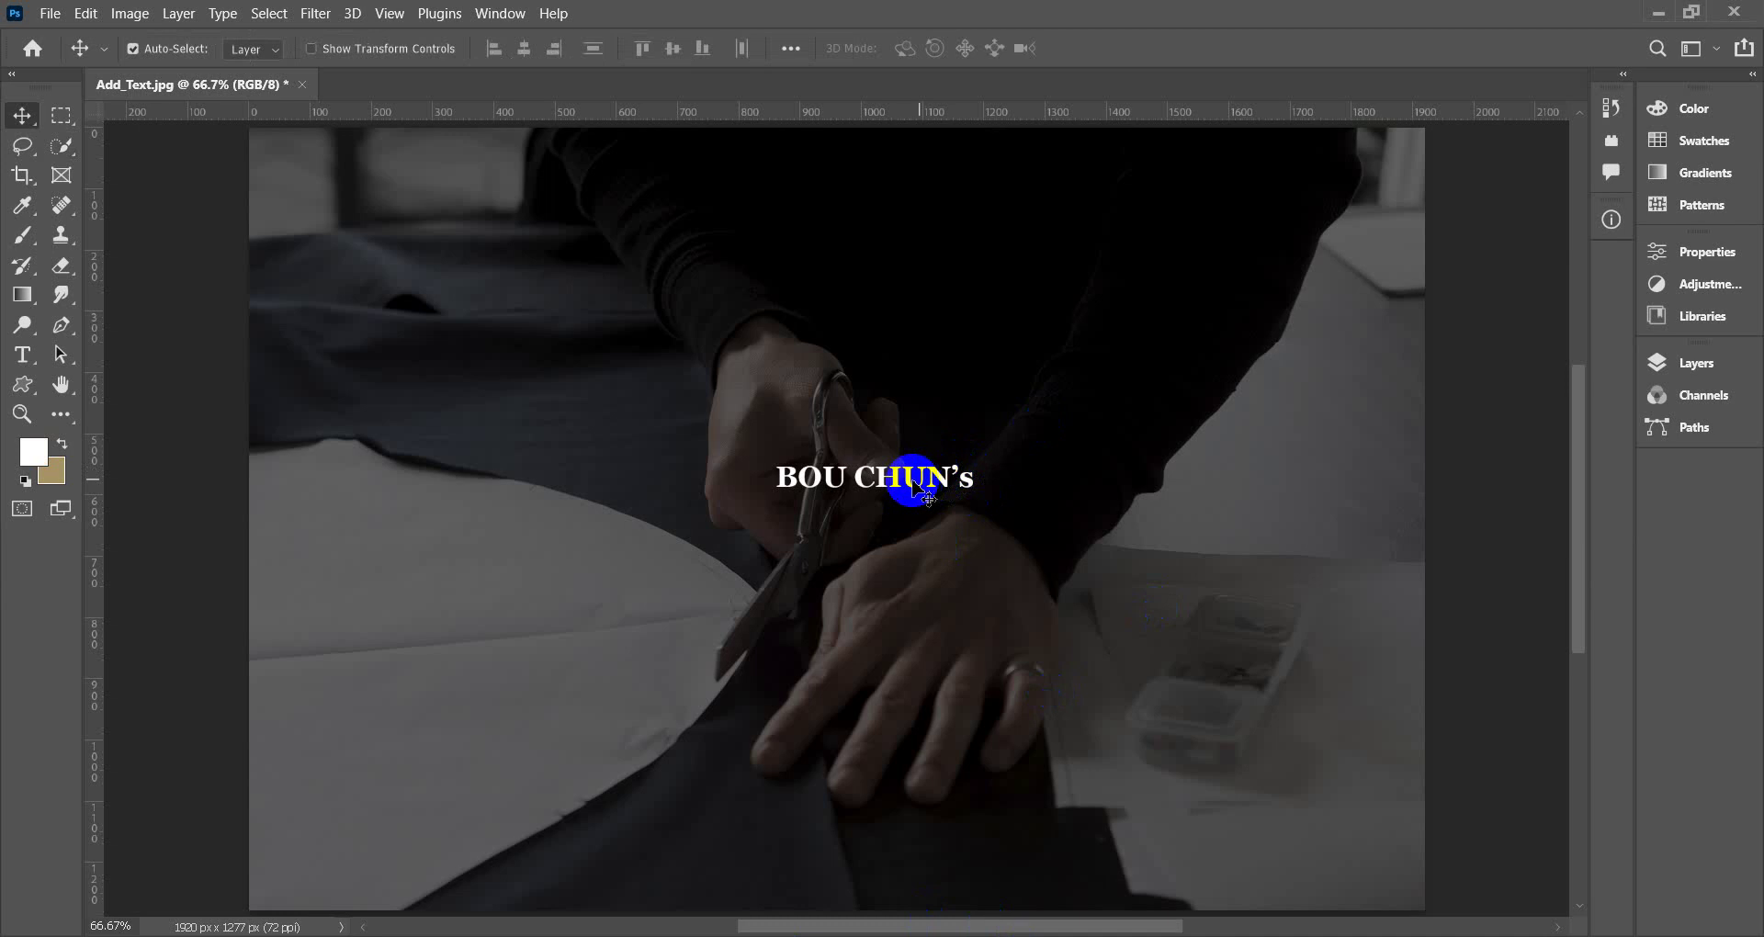
Place the white Georgia Bold 48 pt 'BOU CHUN's' title near the canvas centre.
click(22, 355)
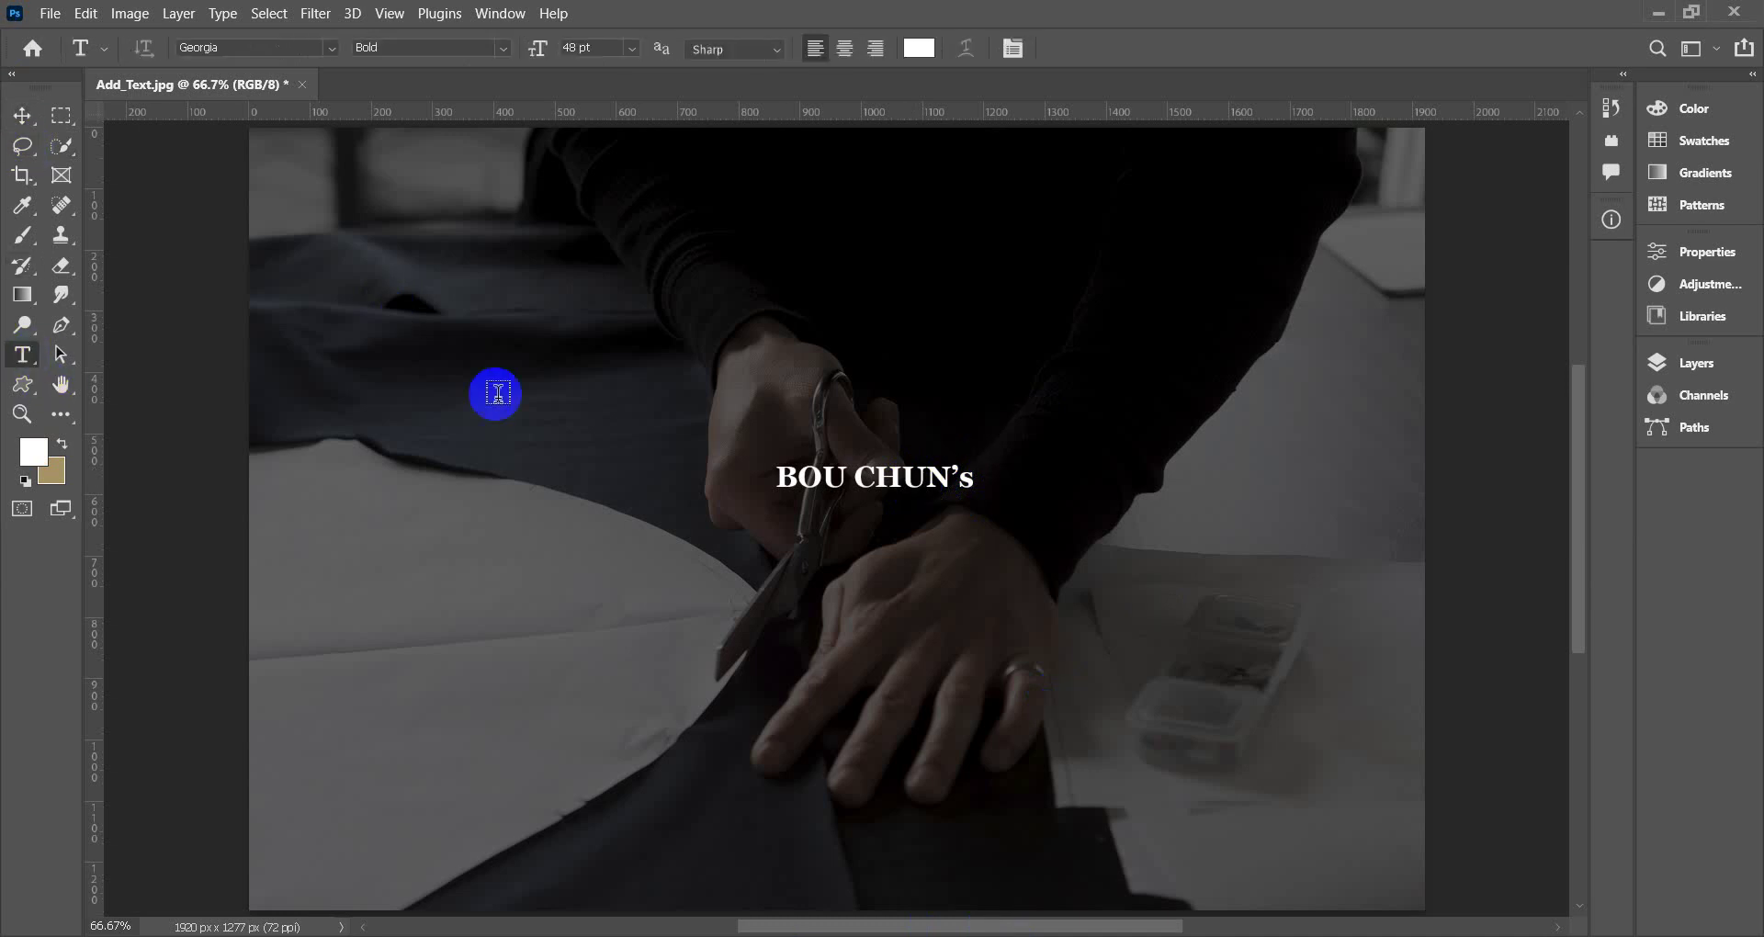
click(869, 479)
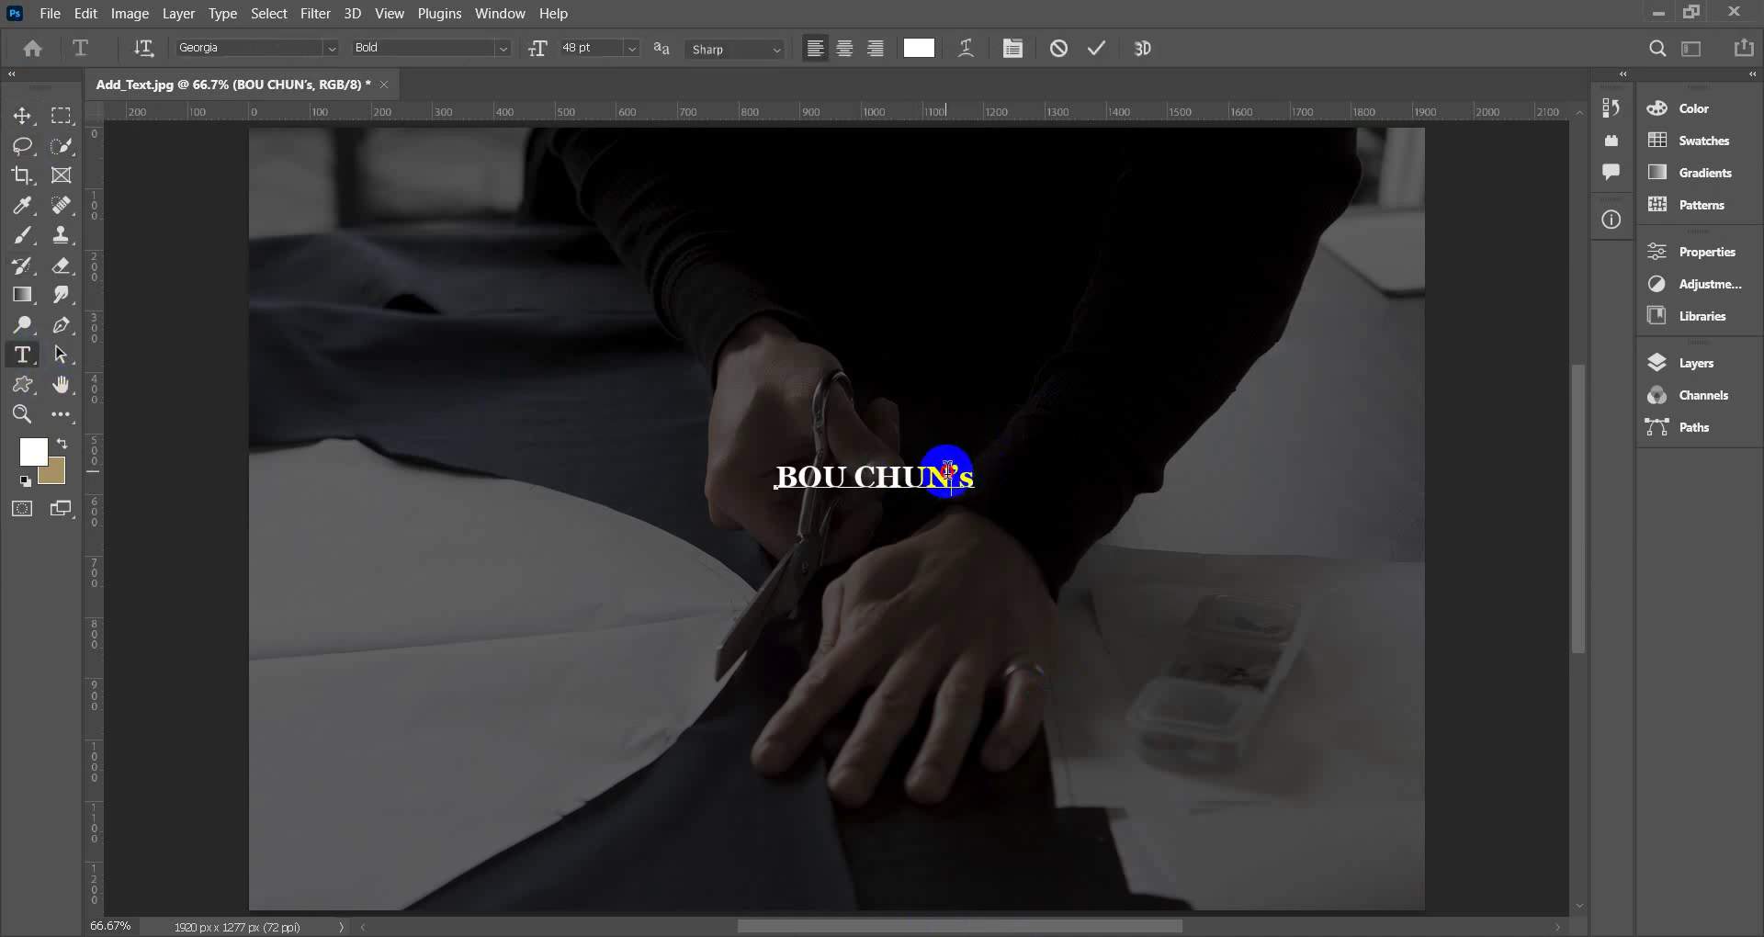
right_click(25, 359)
click(103, 349)
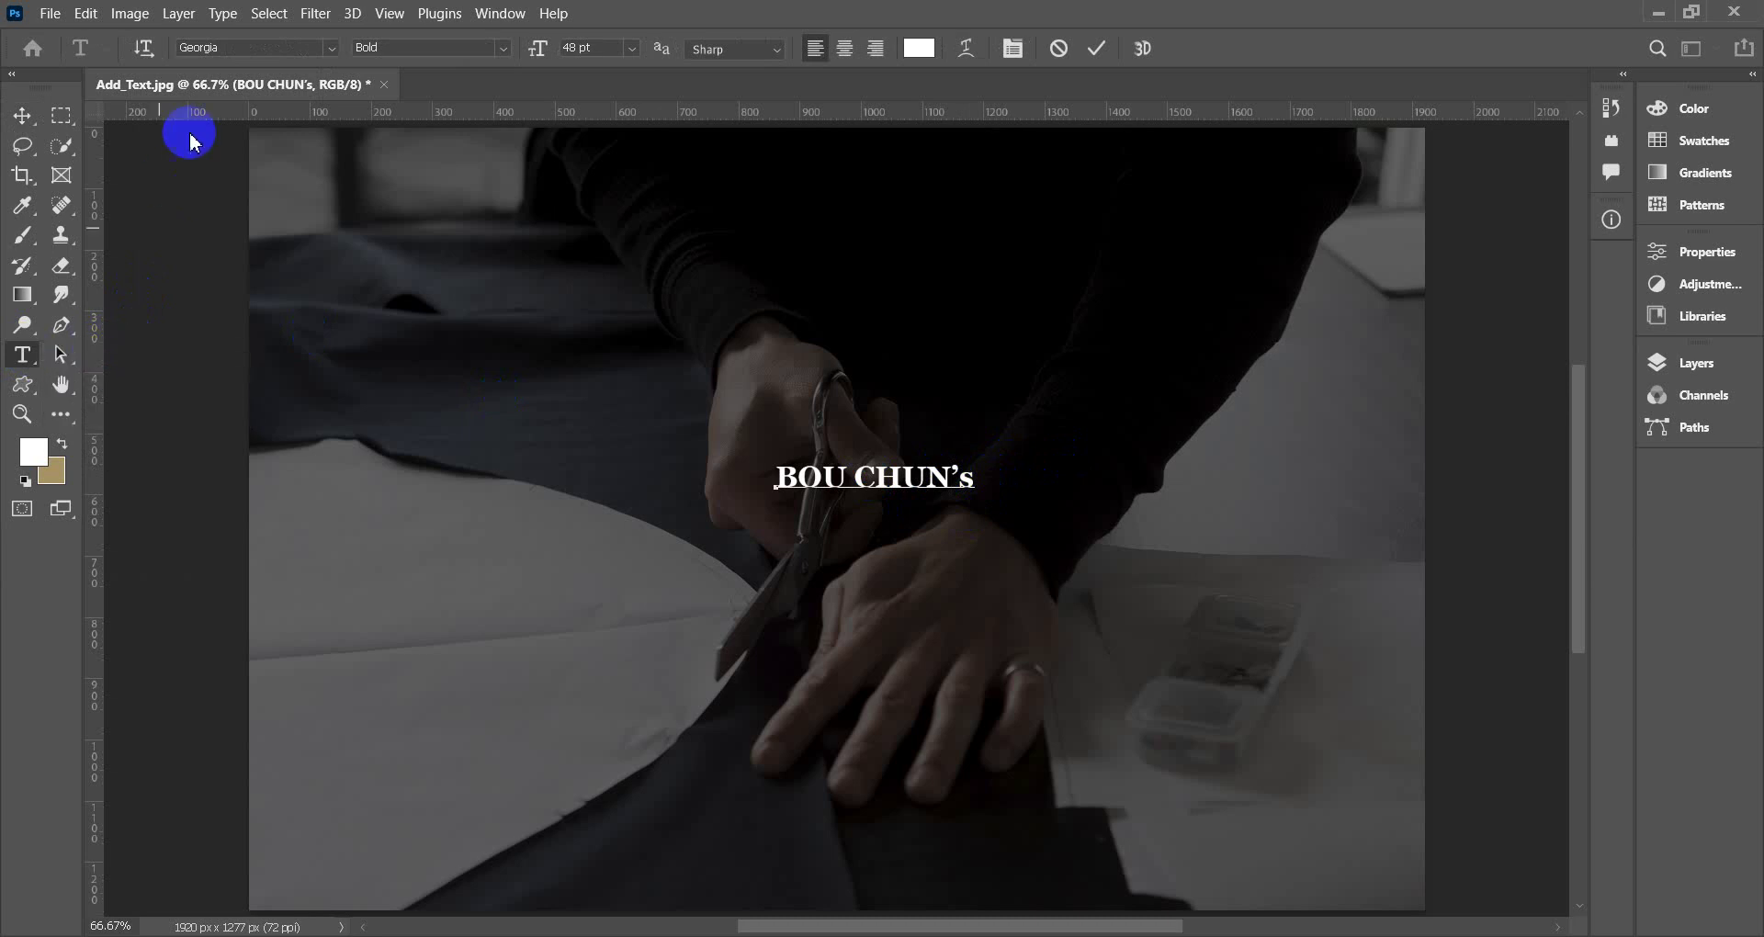
Keep Georgia as the font and enlarge the BOU CHUN's title to 60 pt.
click(238, 48)
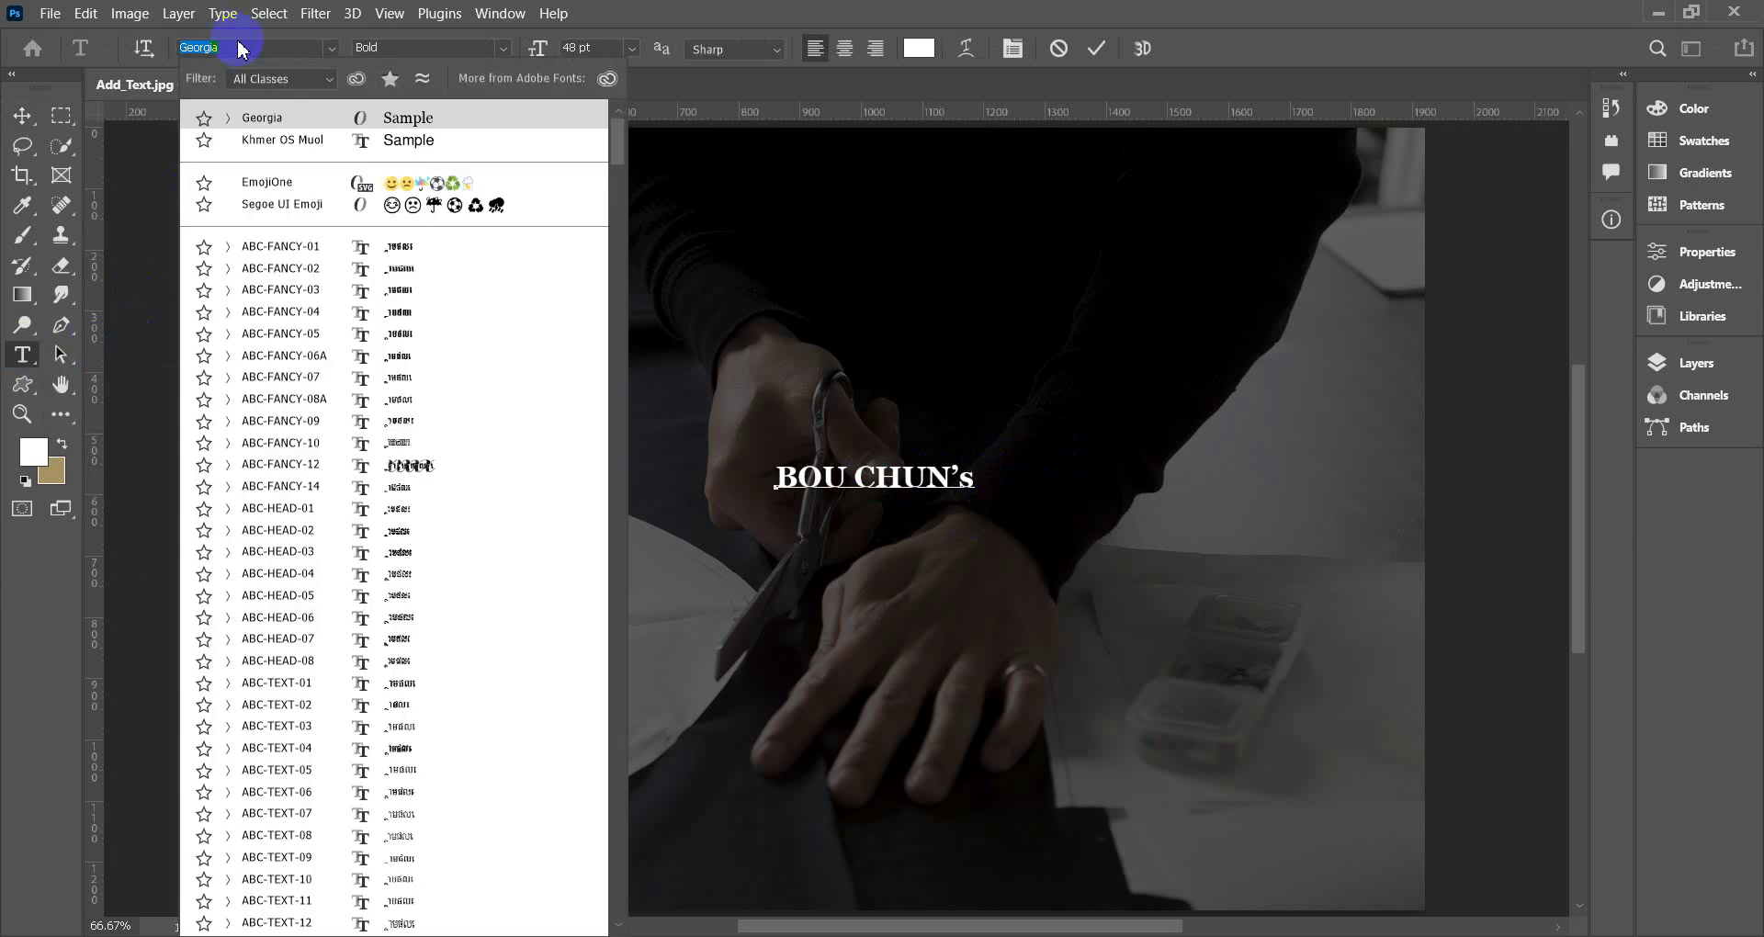
click(197, 51)
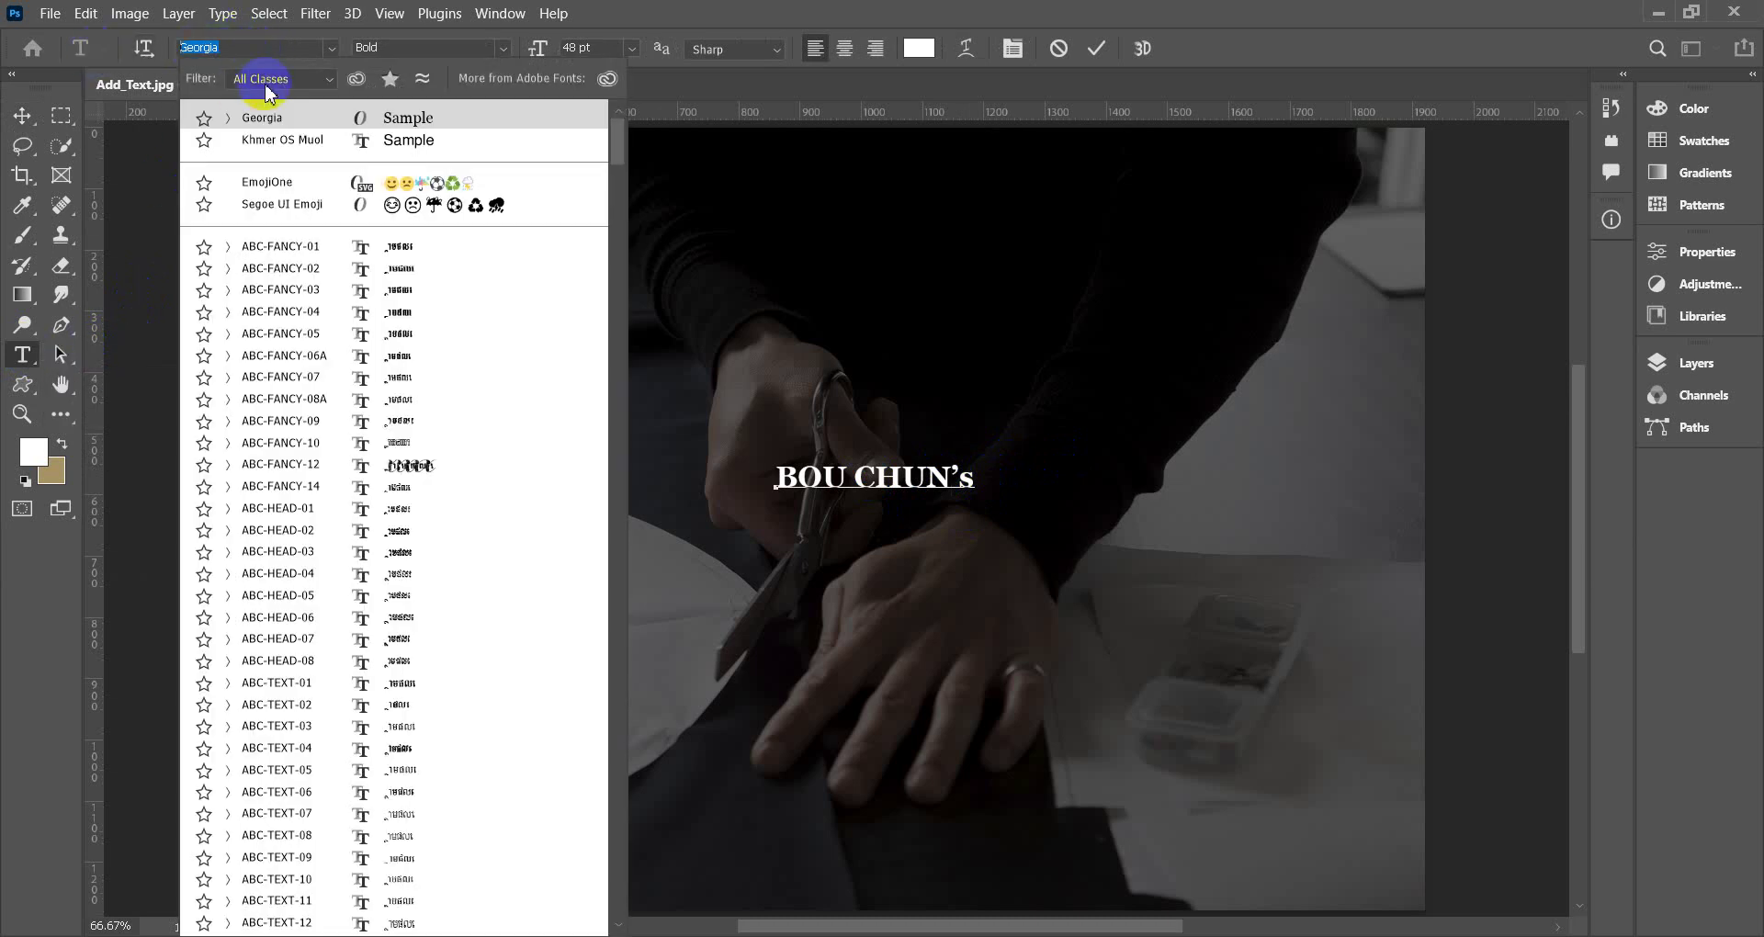
click(290, 119)
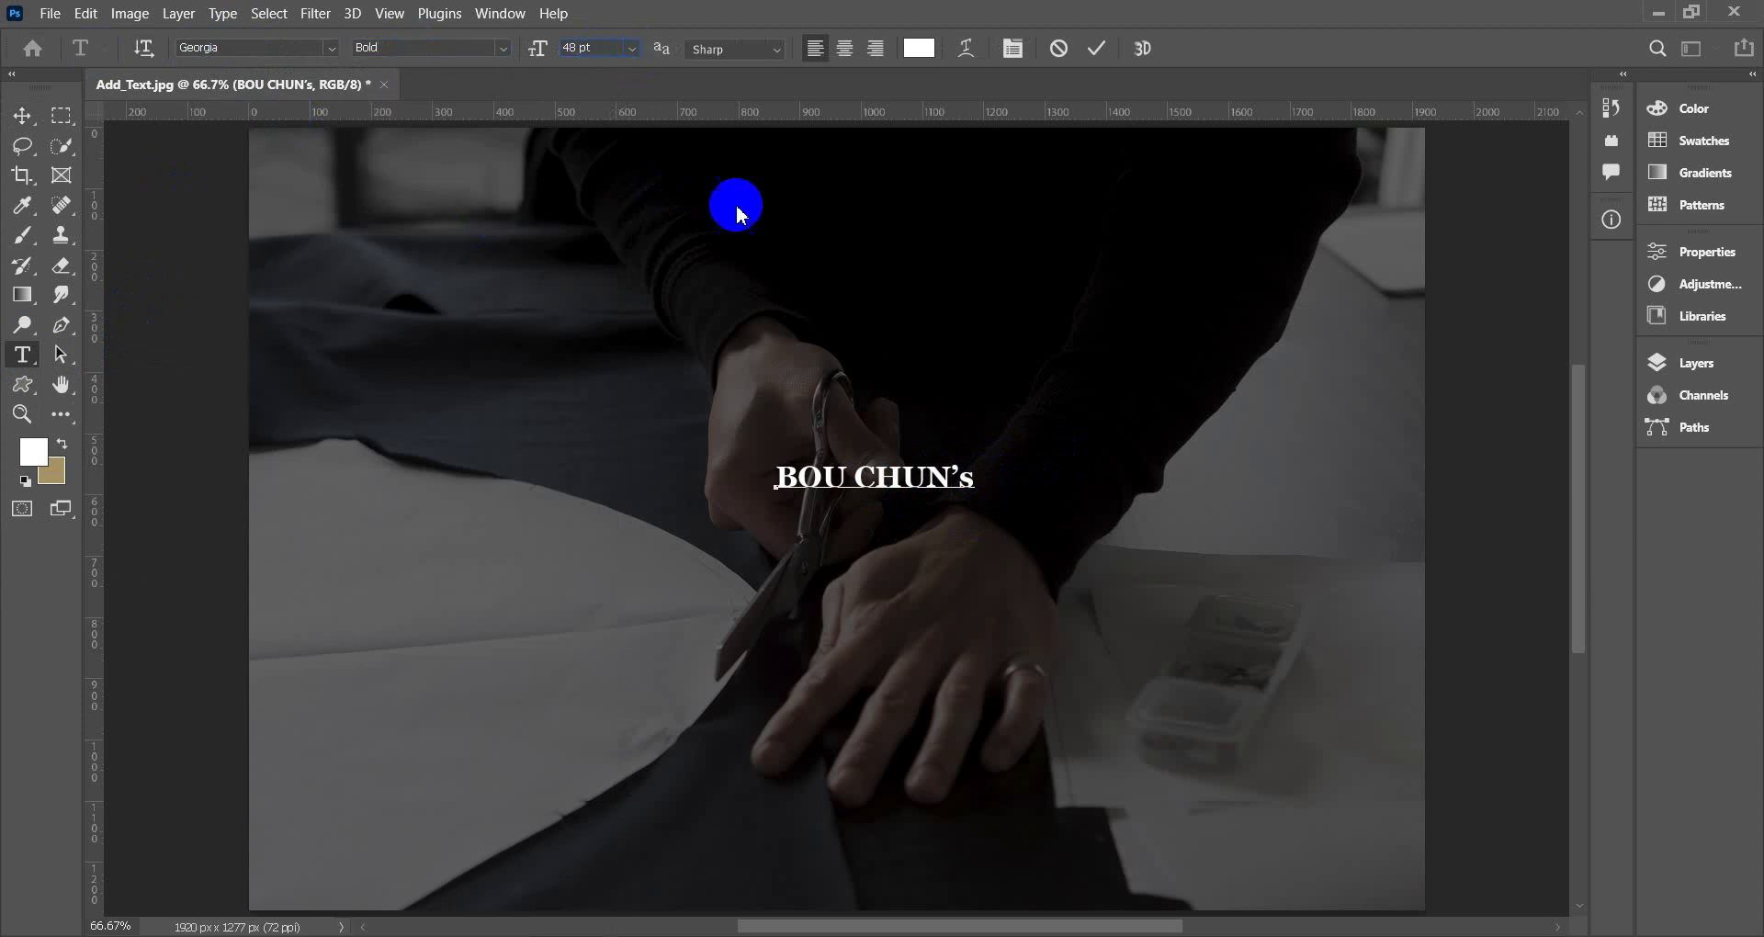
triple_click(922, 474)
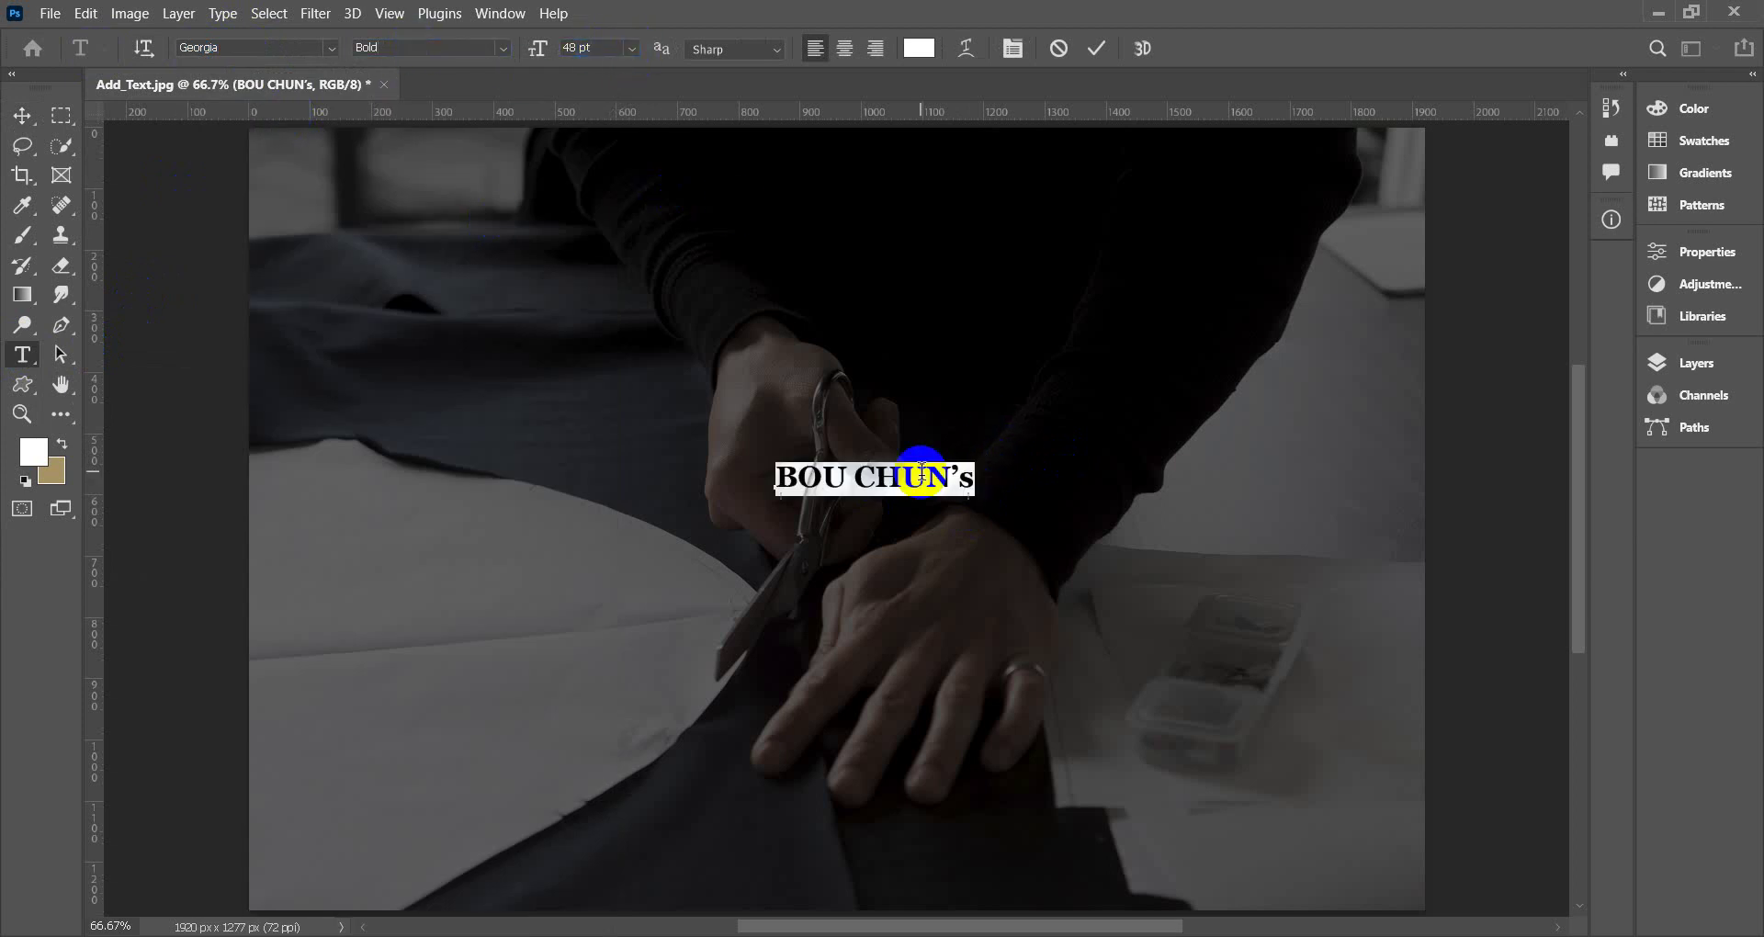
click(631, 48)
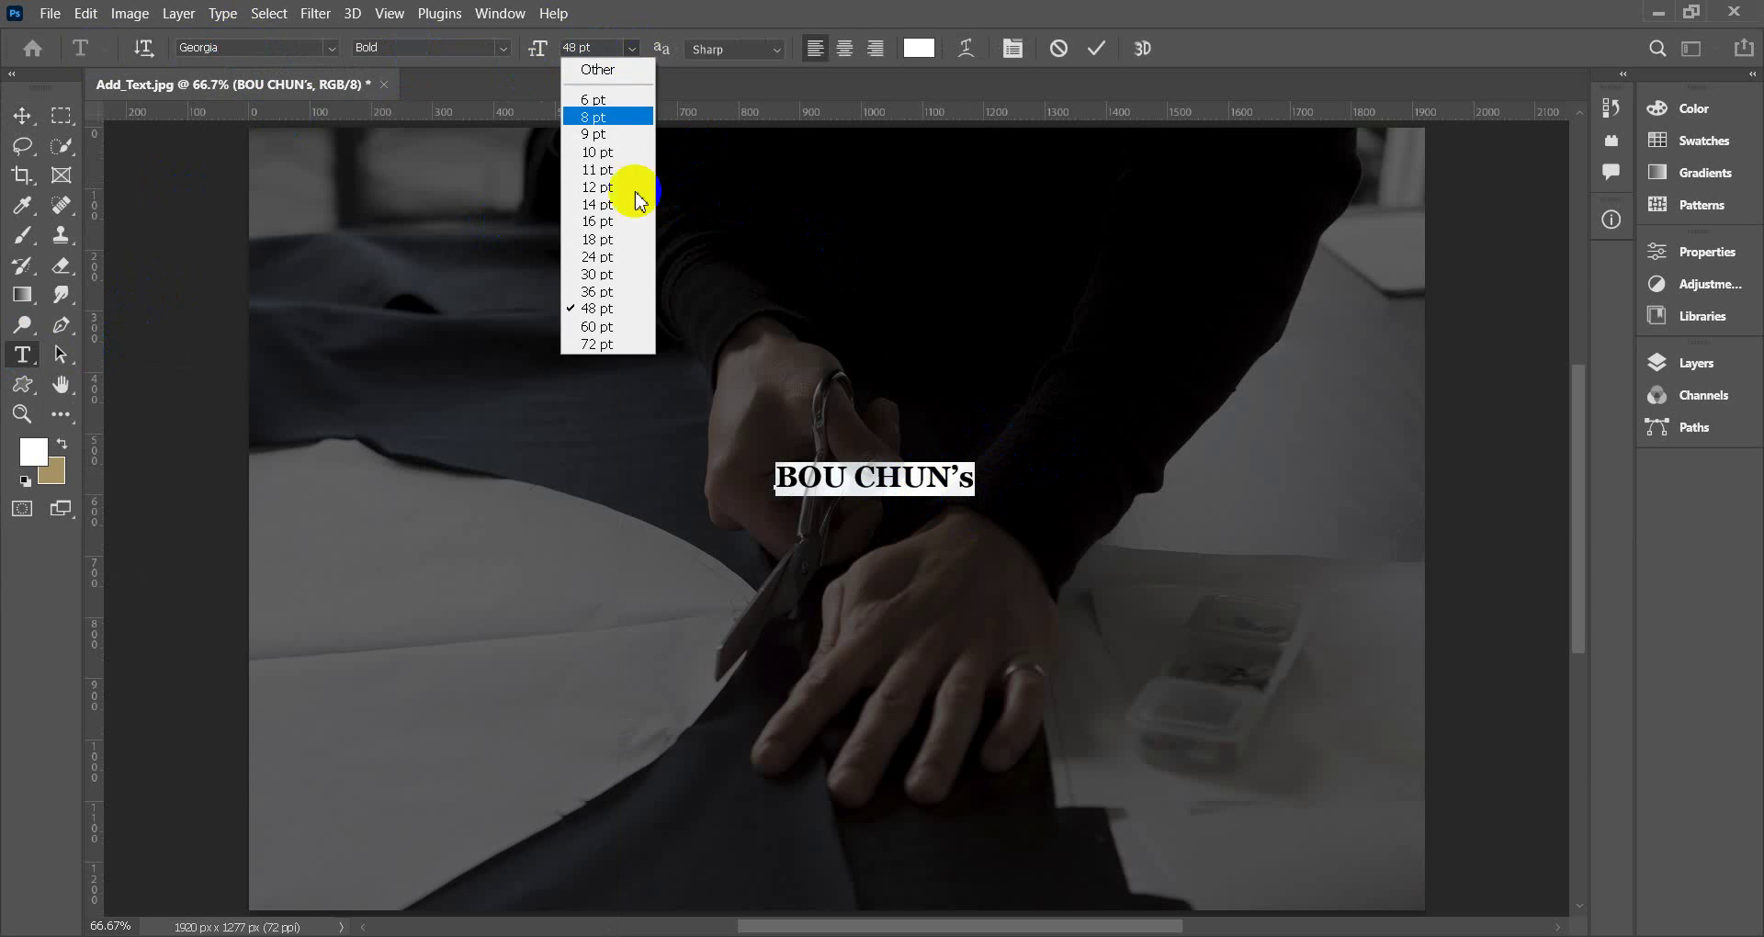
click(621, 332)
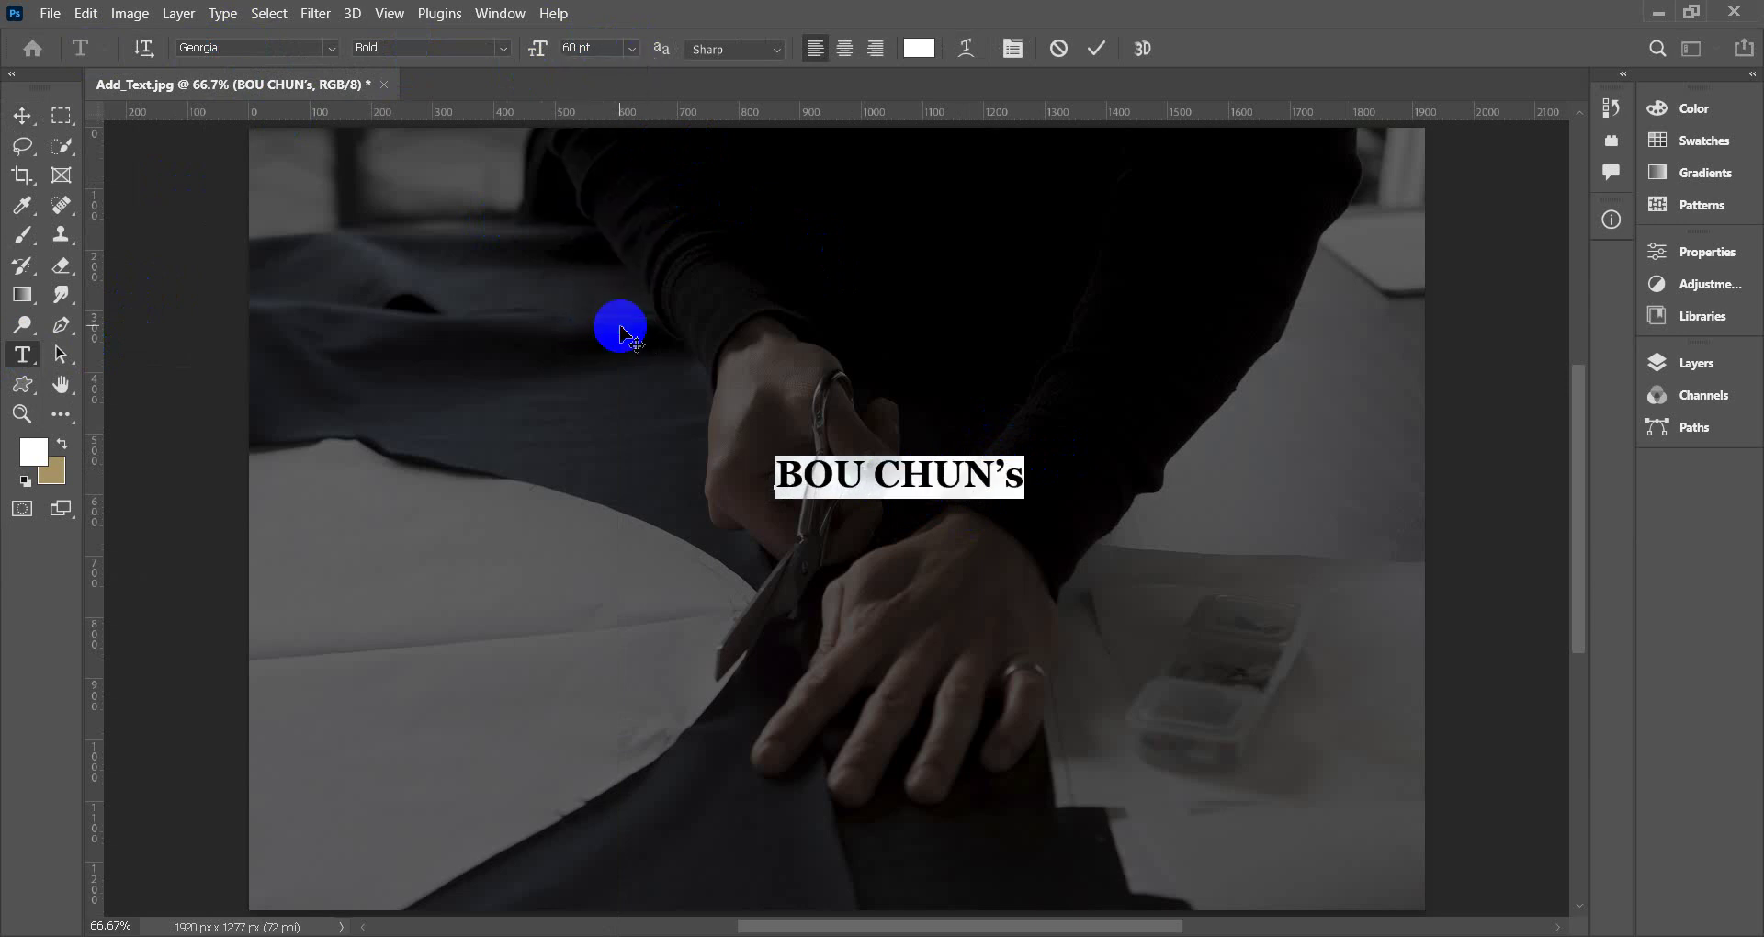
Reposition the title with the Move tool just above the photo's middle.
click(22, 116)
drag(945, 488, 937, 453)
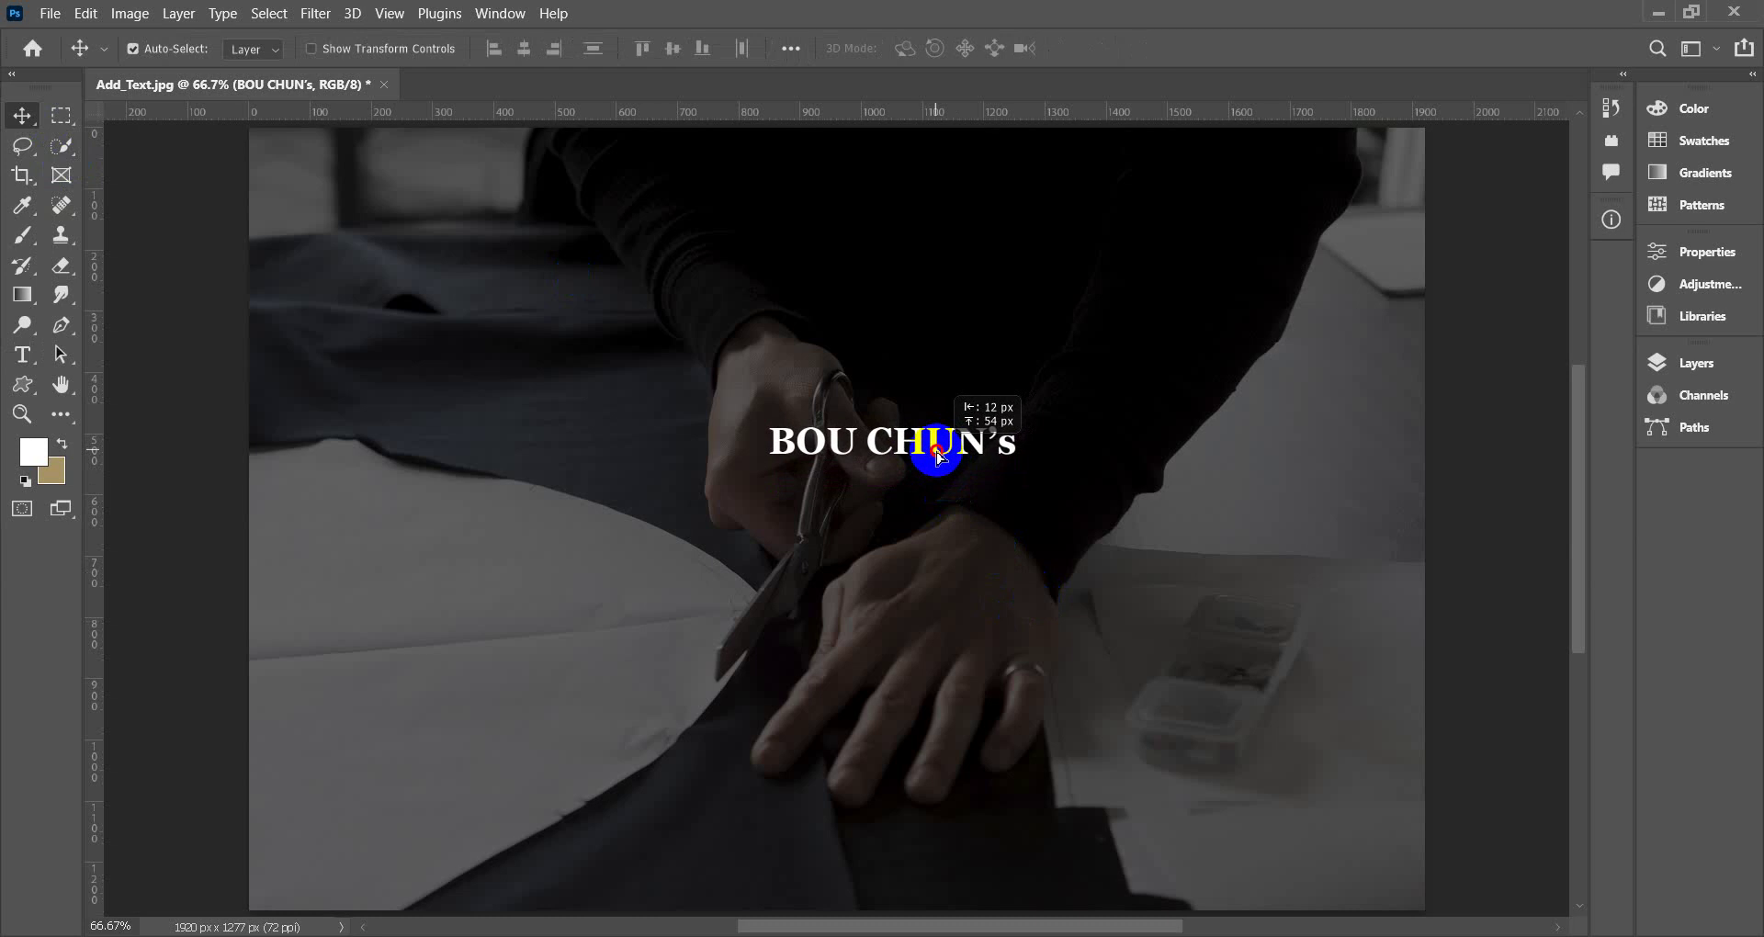
drag(936, 449, 928, 484)
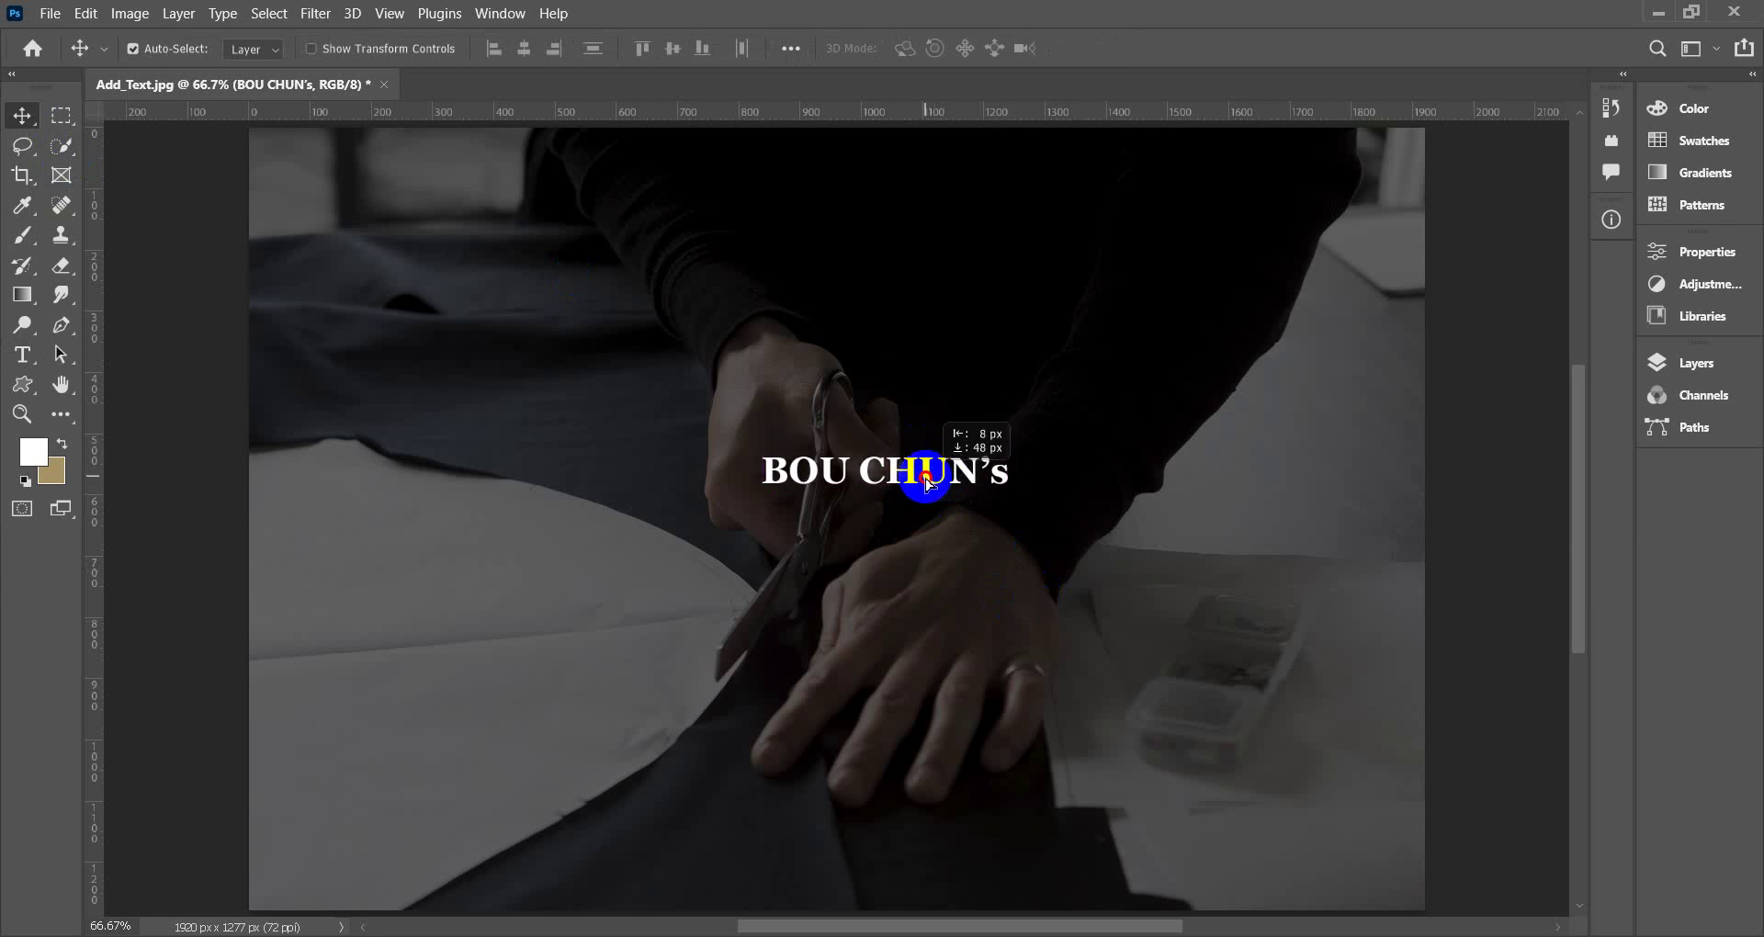
click(1673, 364)
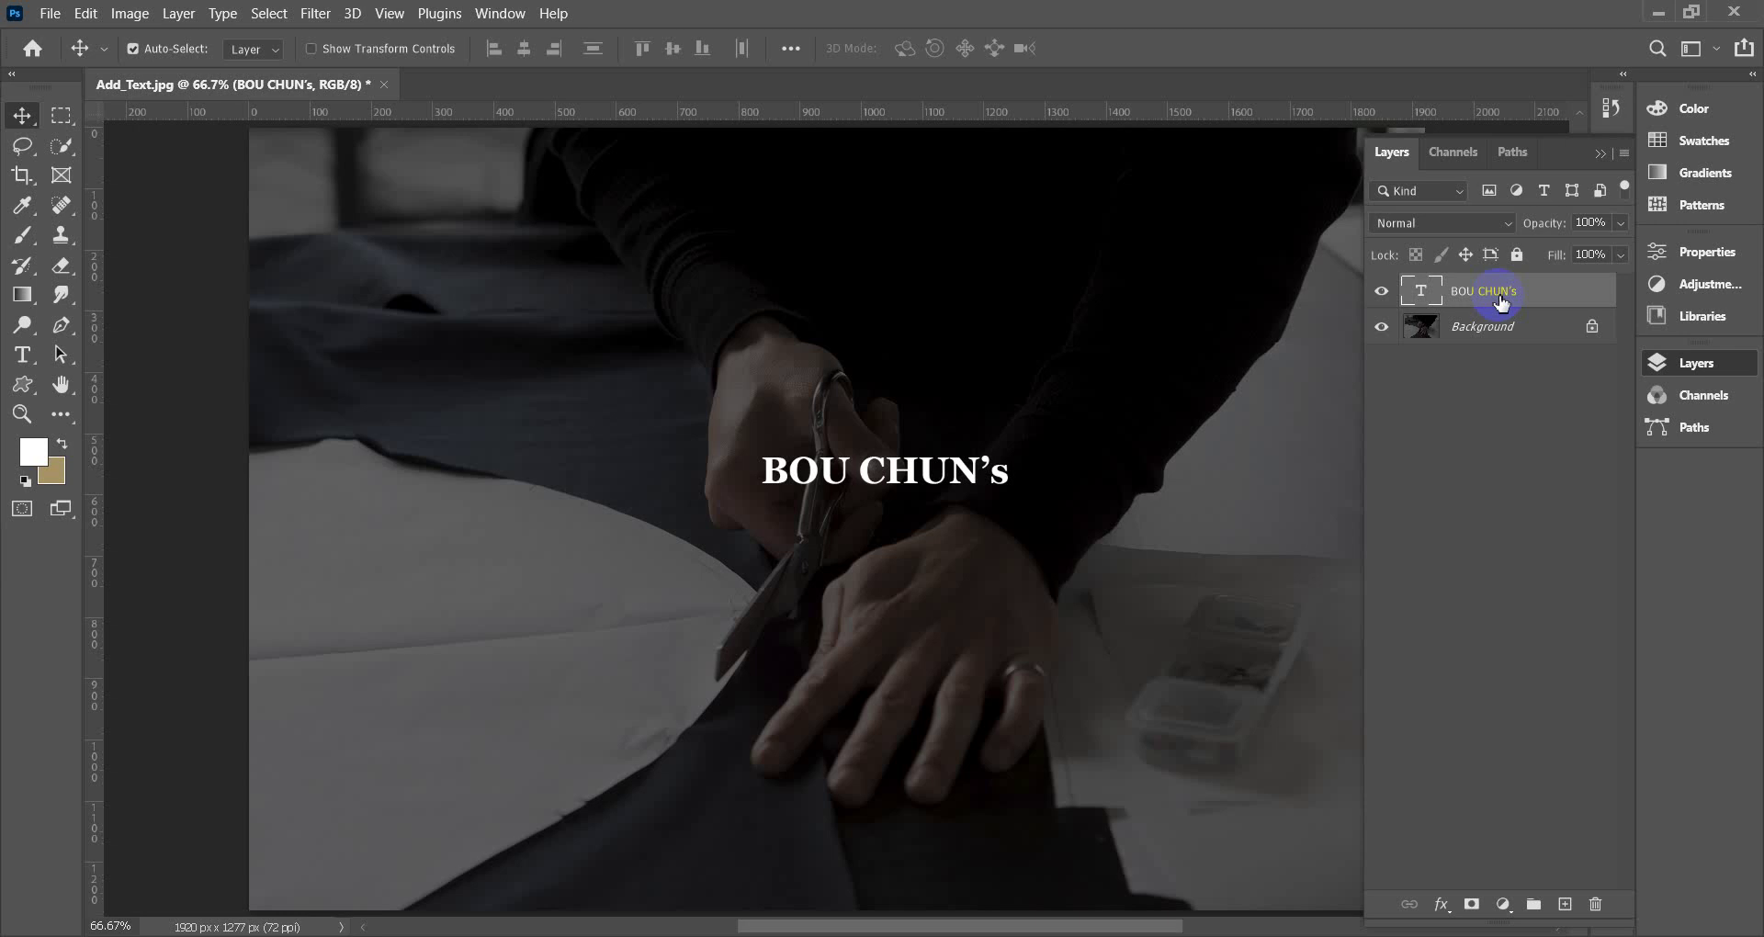
click(21, 356)
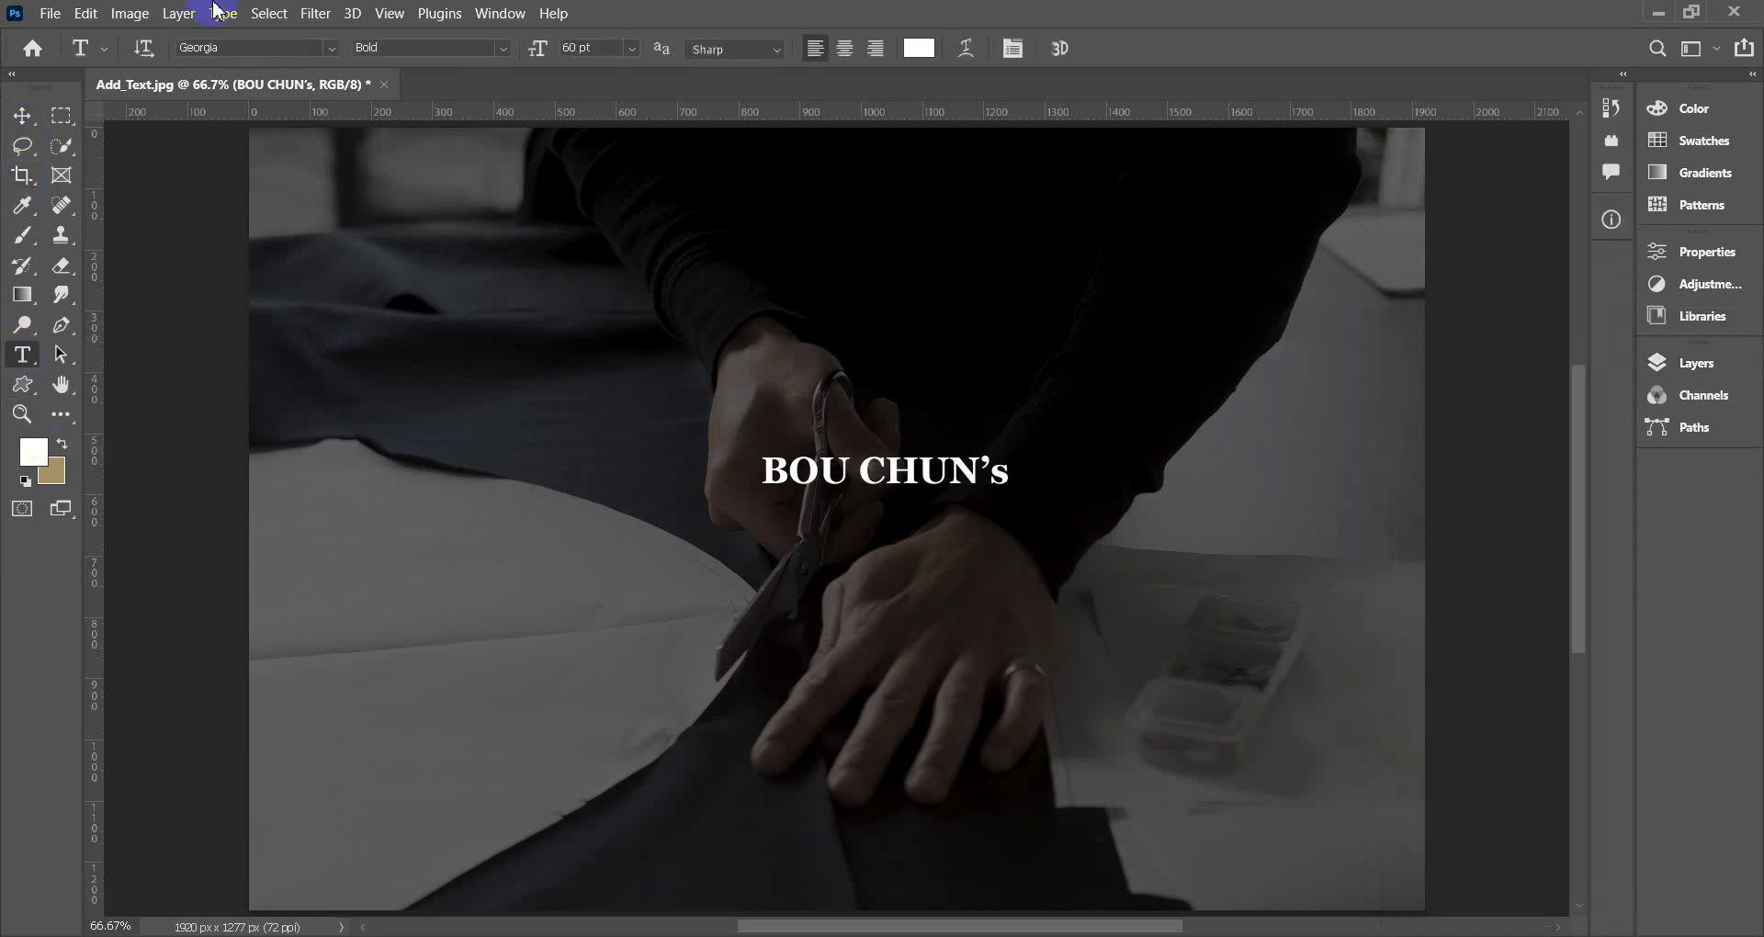
click(334, 47)
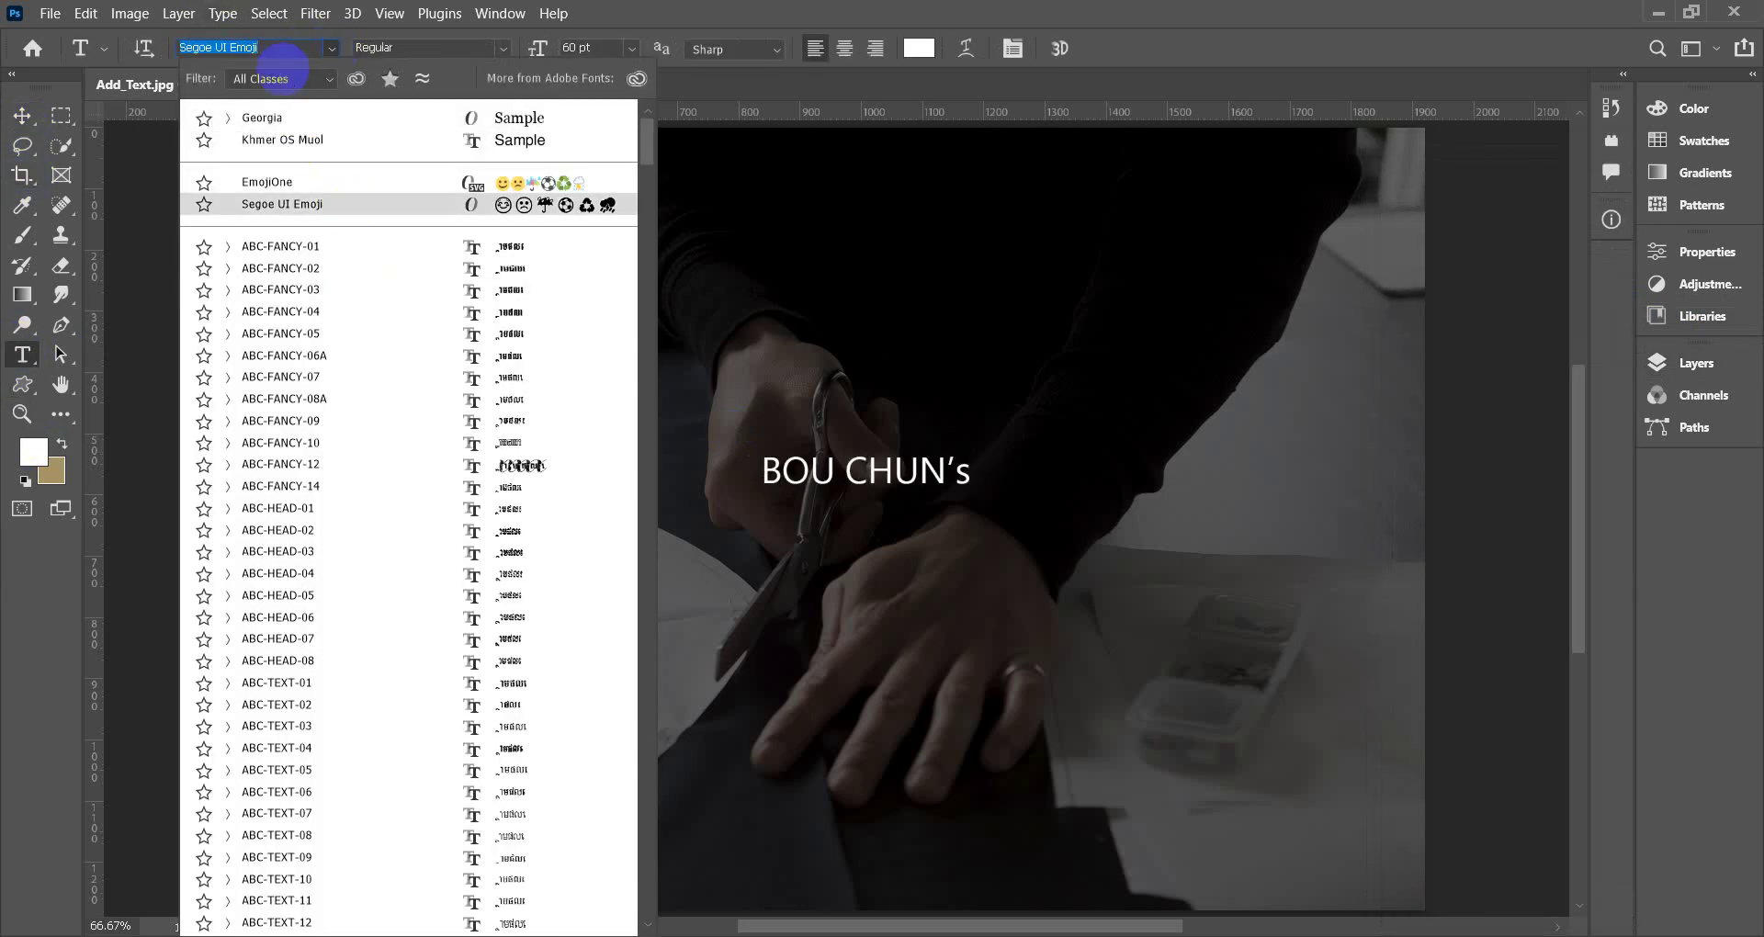
text(aria)
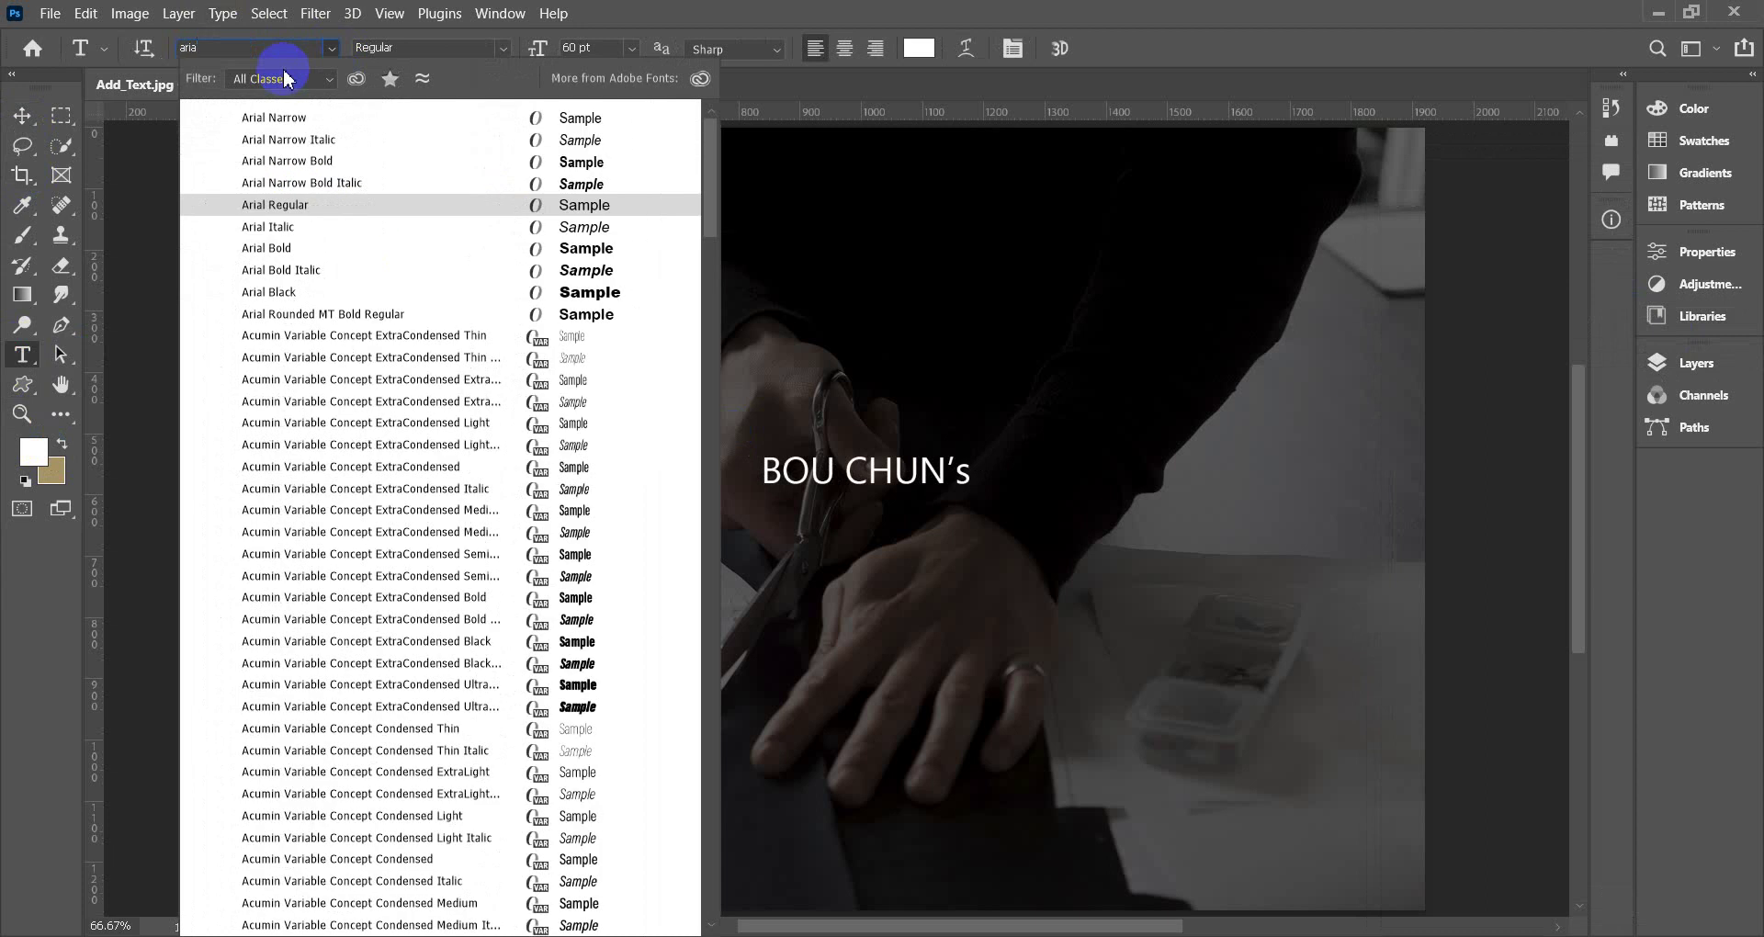
click(271, 292)
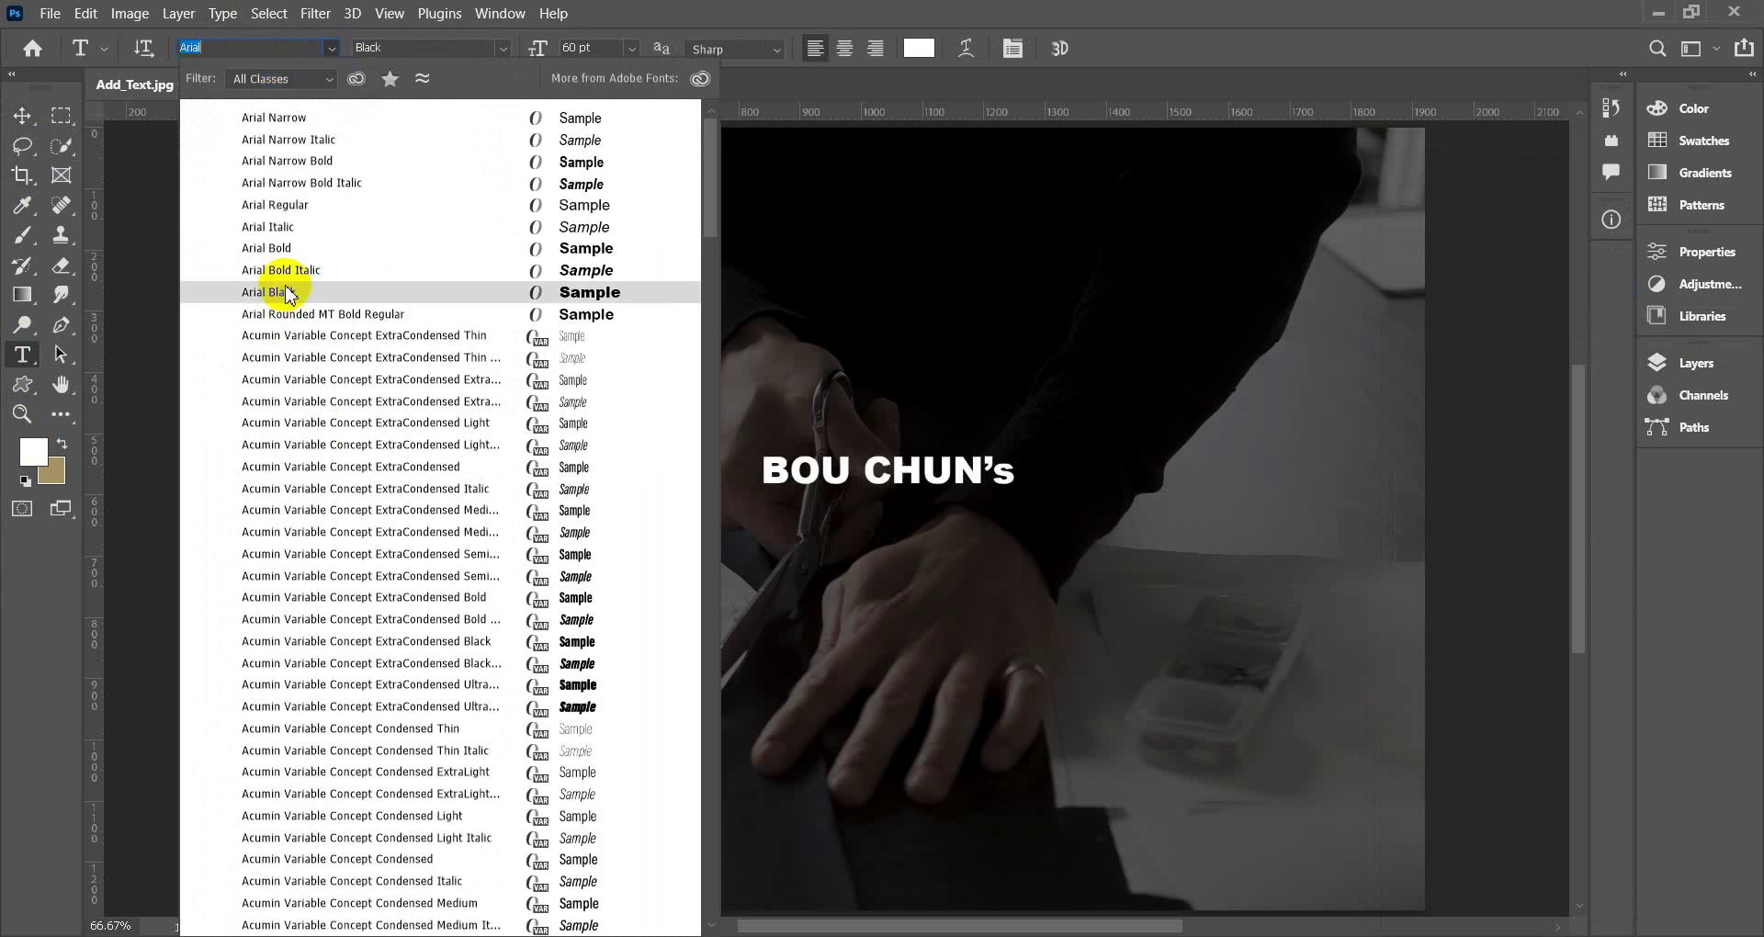
click(457, 124)
key(Escape)
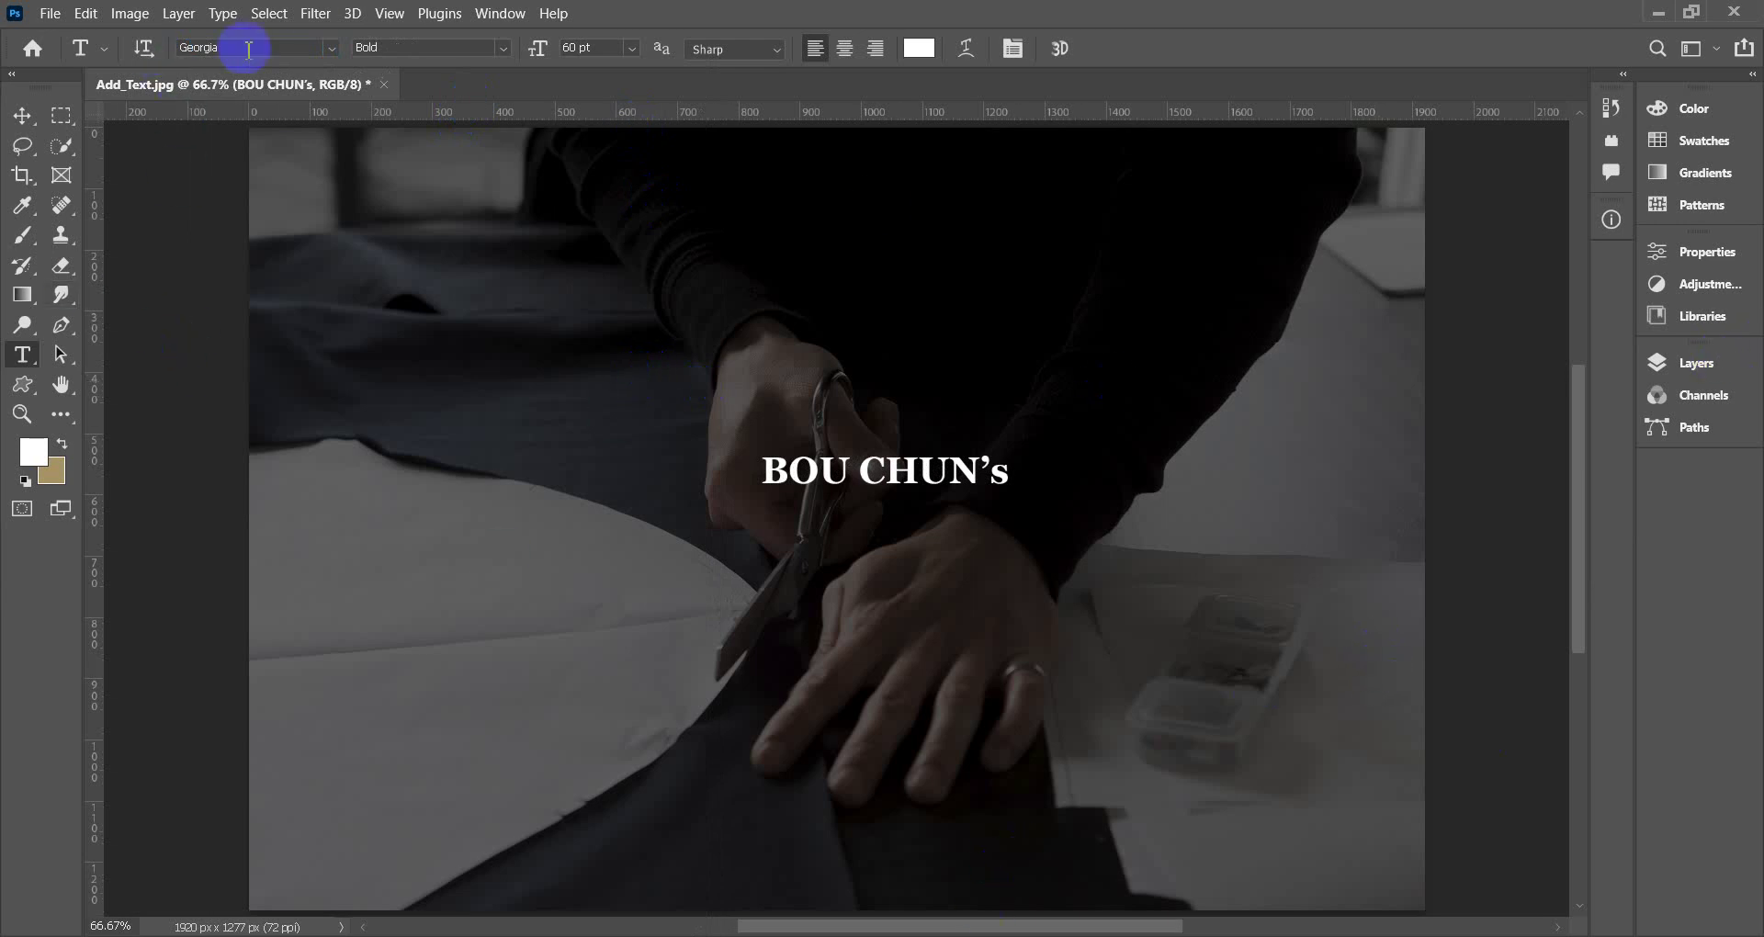
Start a new text line below the title in Arial Regular.
click(770, 533)
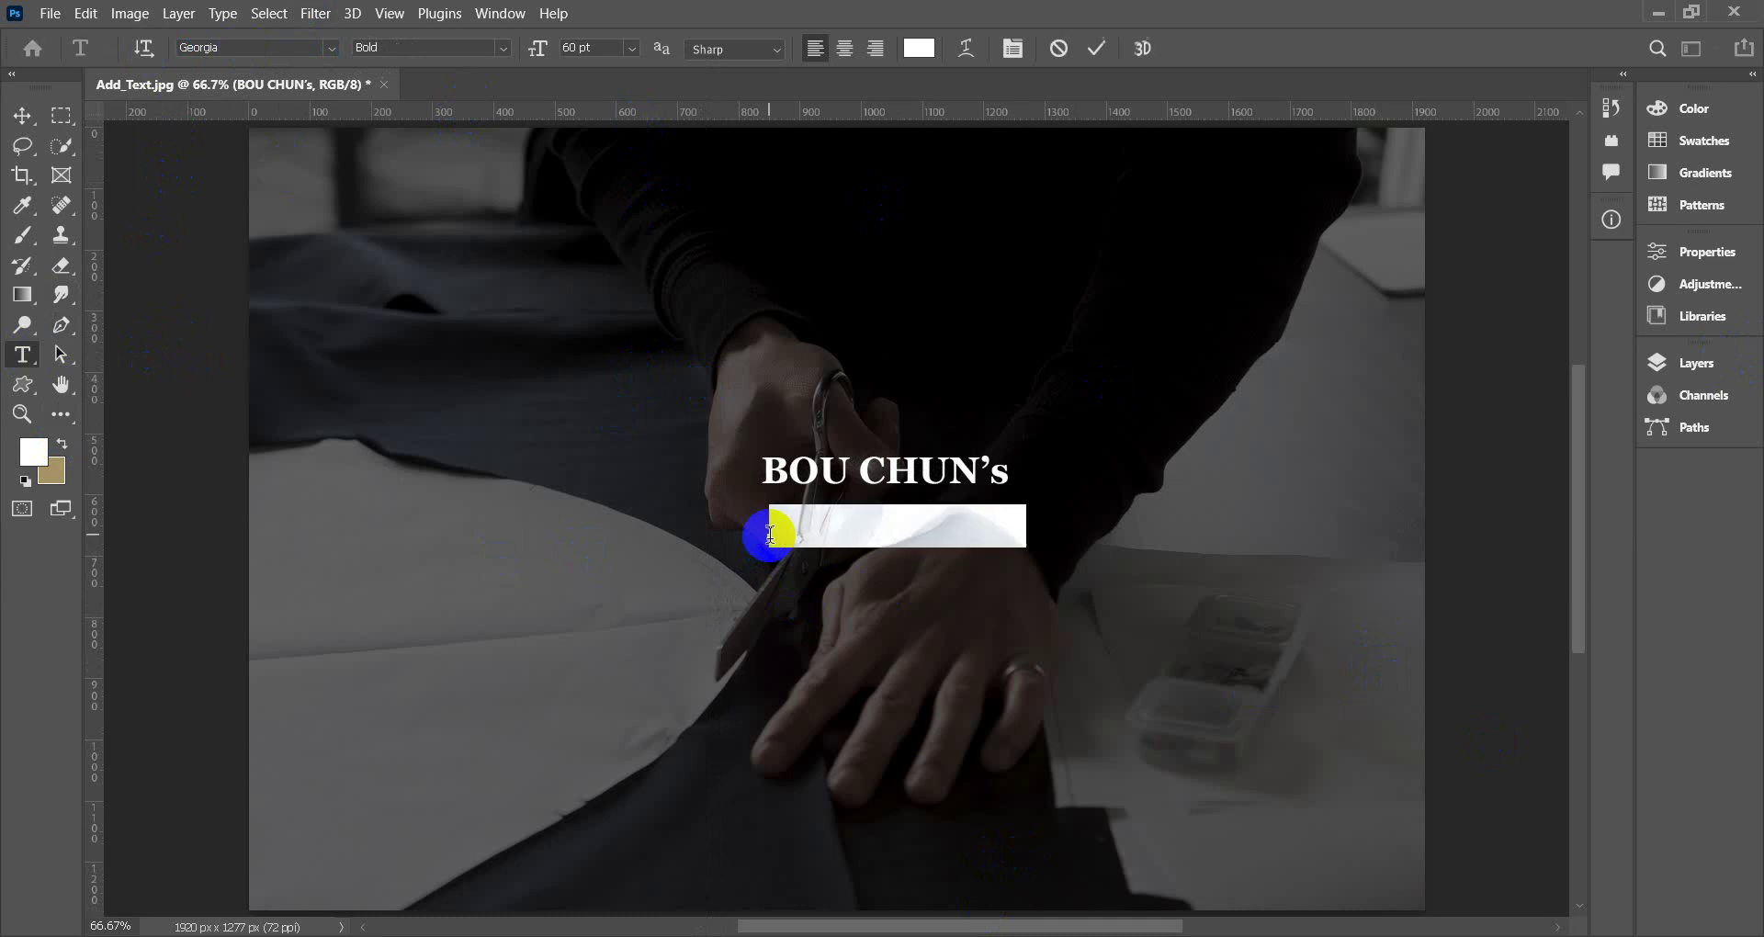
click(333, 49)
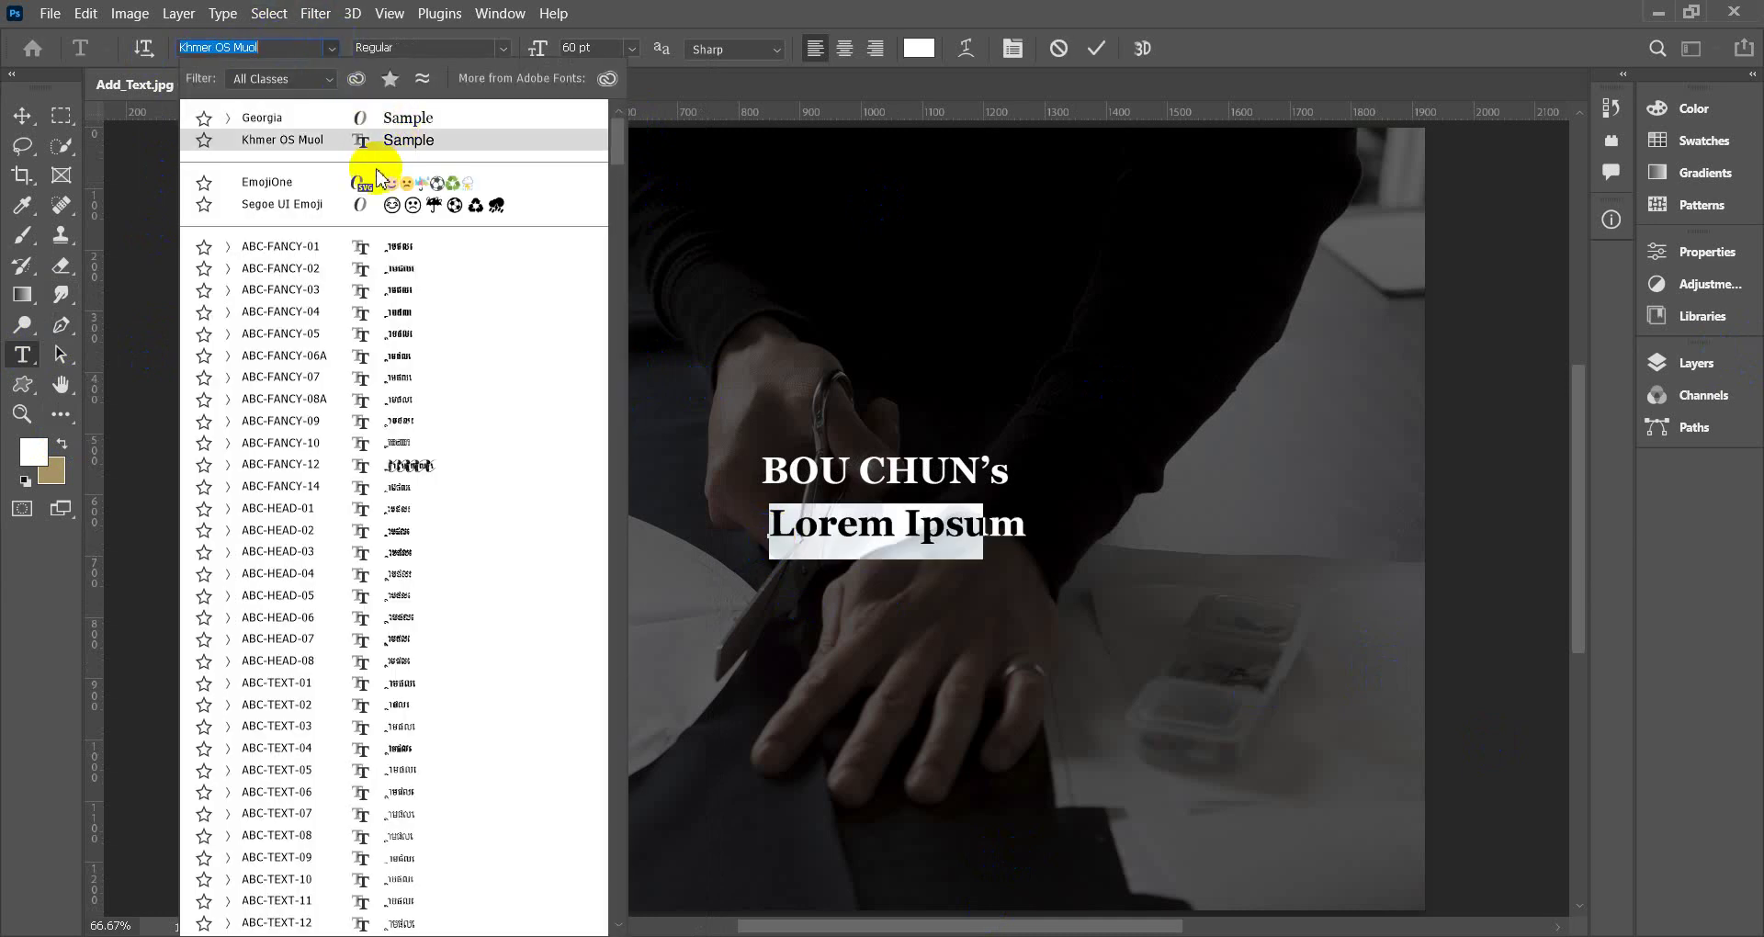
click(251, 55)
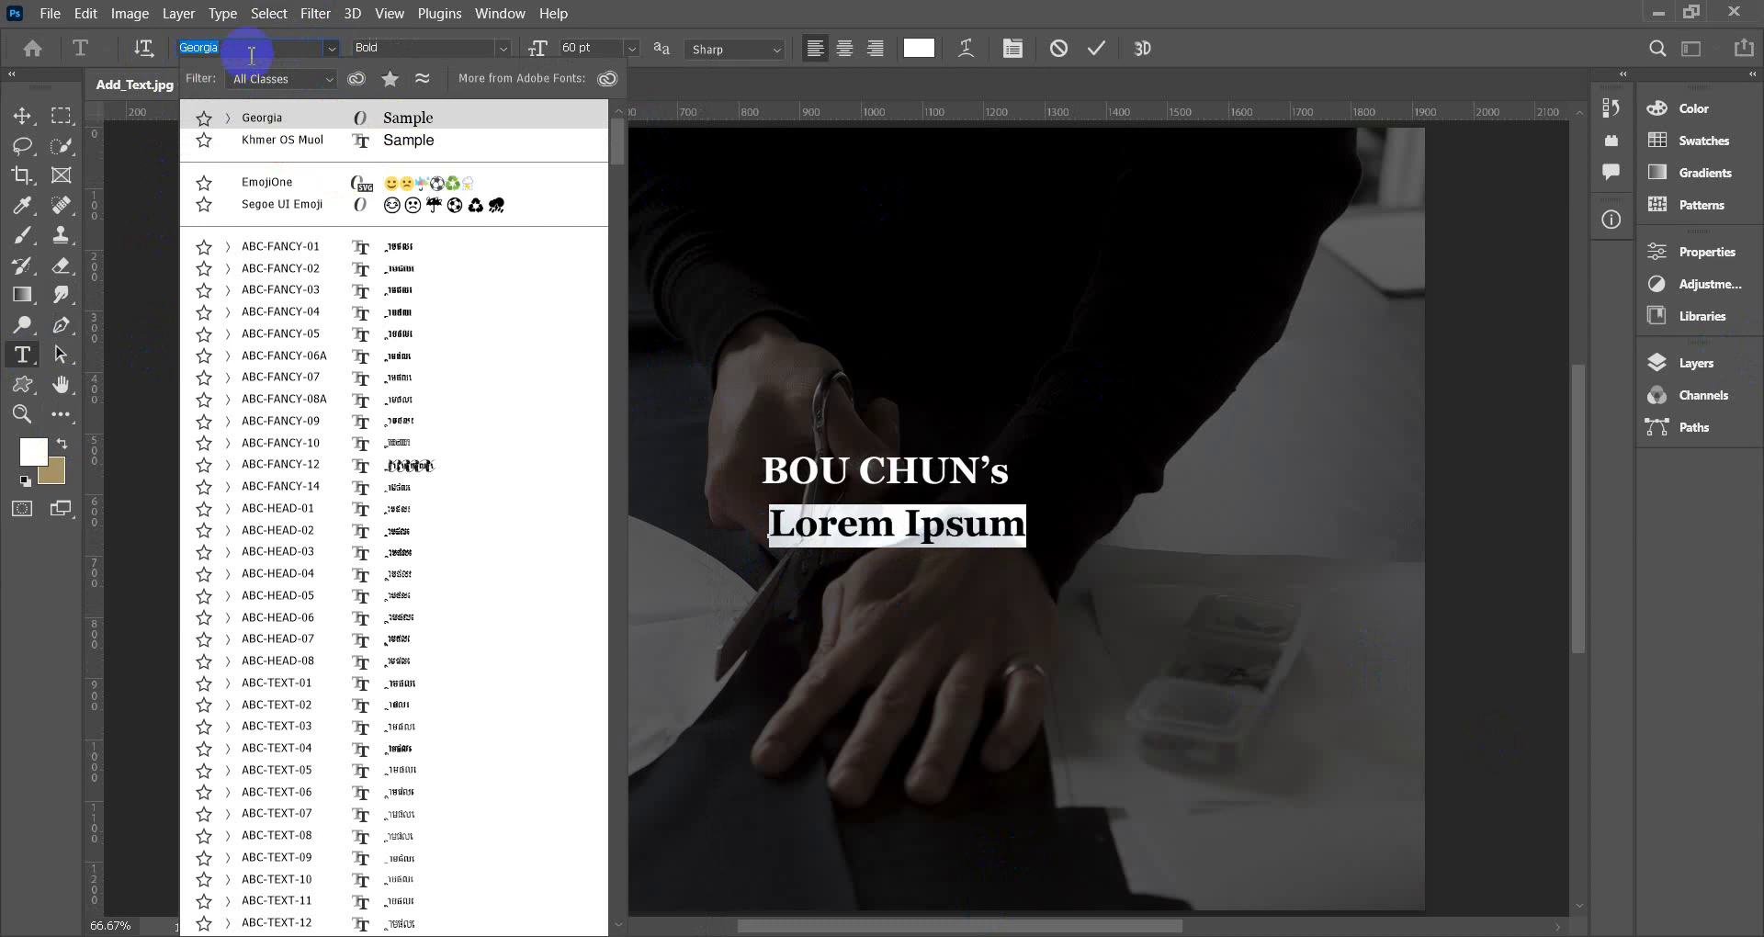
key(BackSpace)
text(Arial)
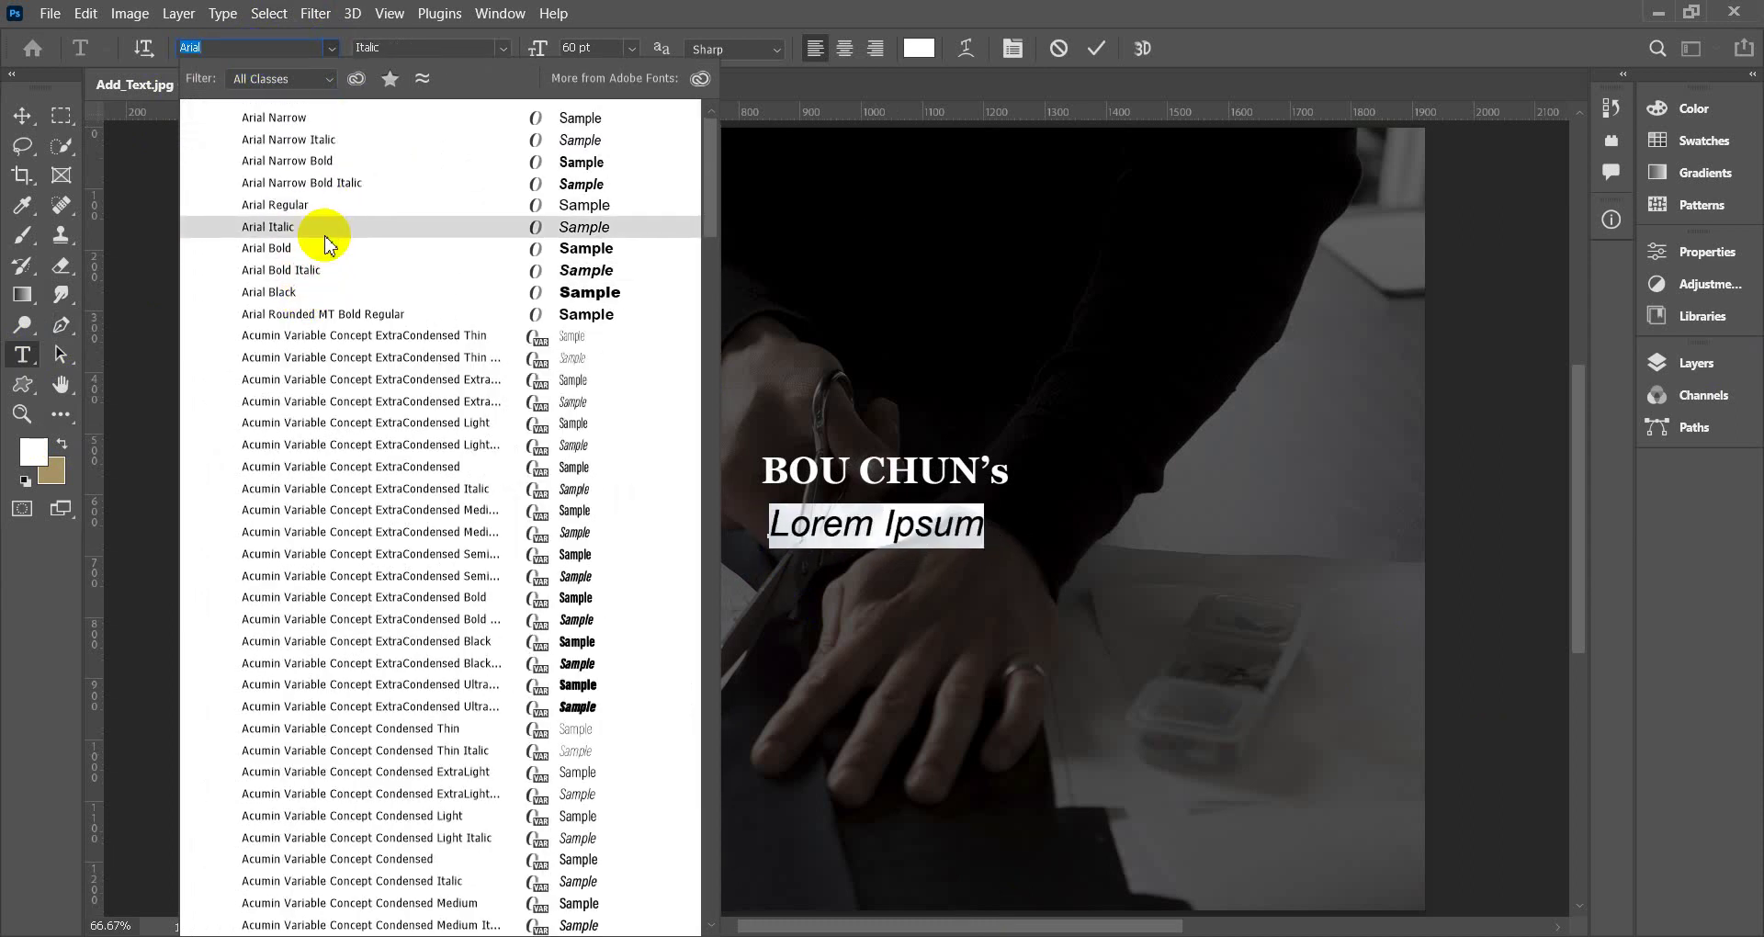
scroll(332, 218, down, 1)
scroll(322, 215, up, 1)
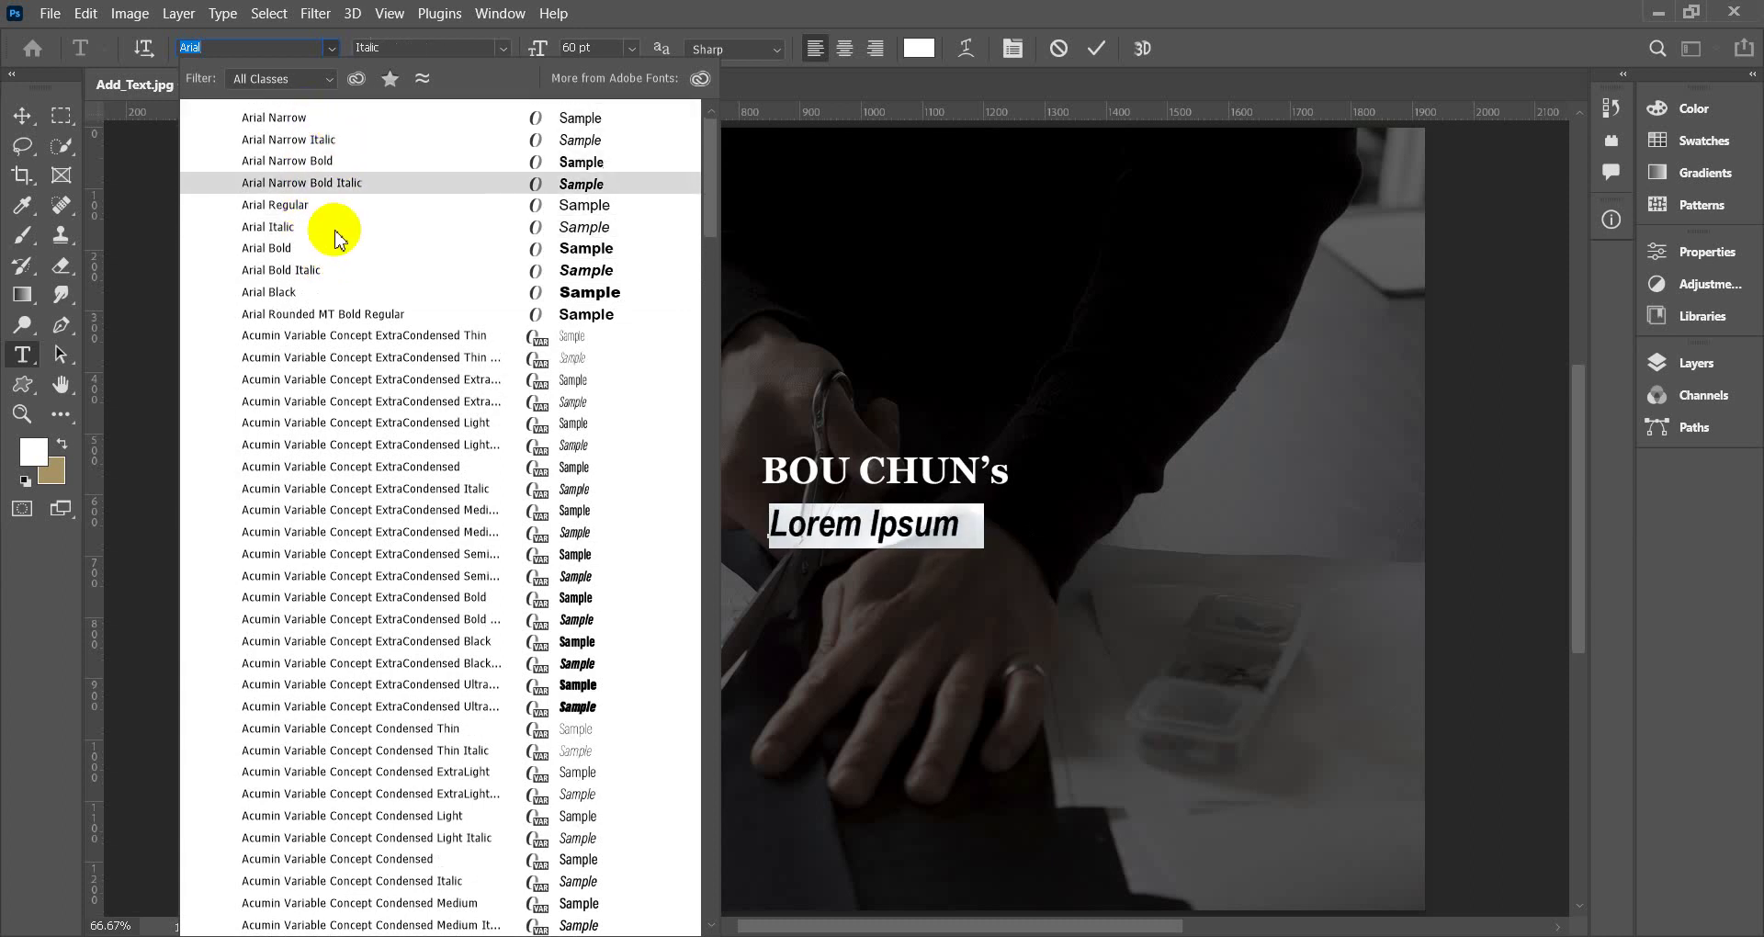
click(336, 204)
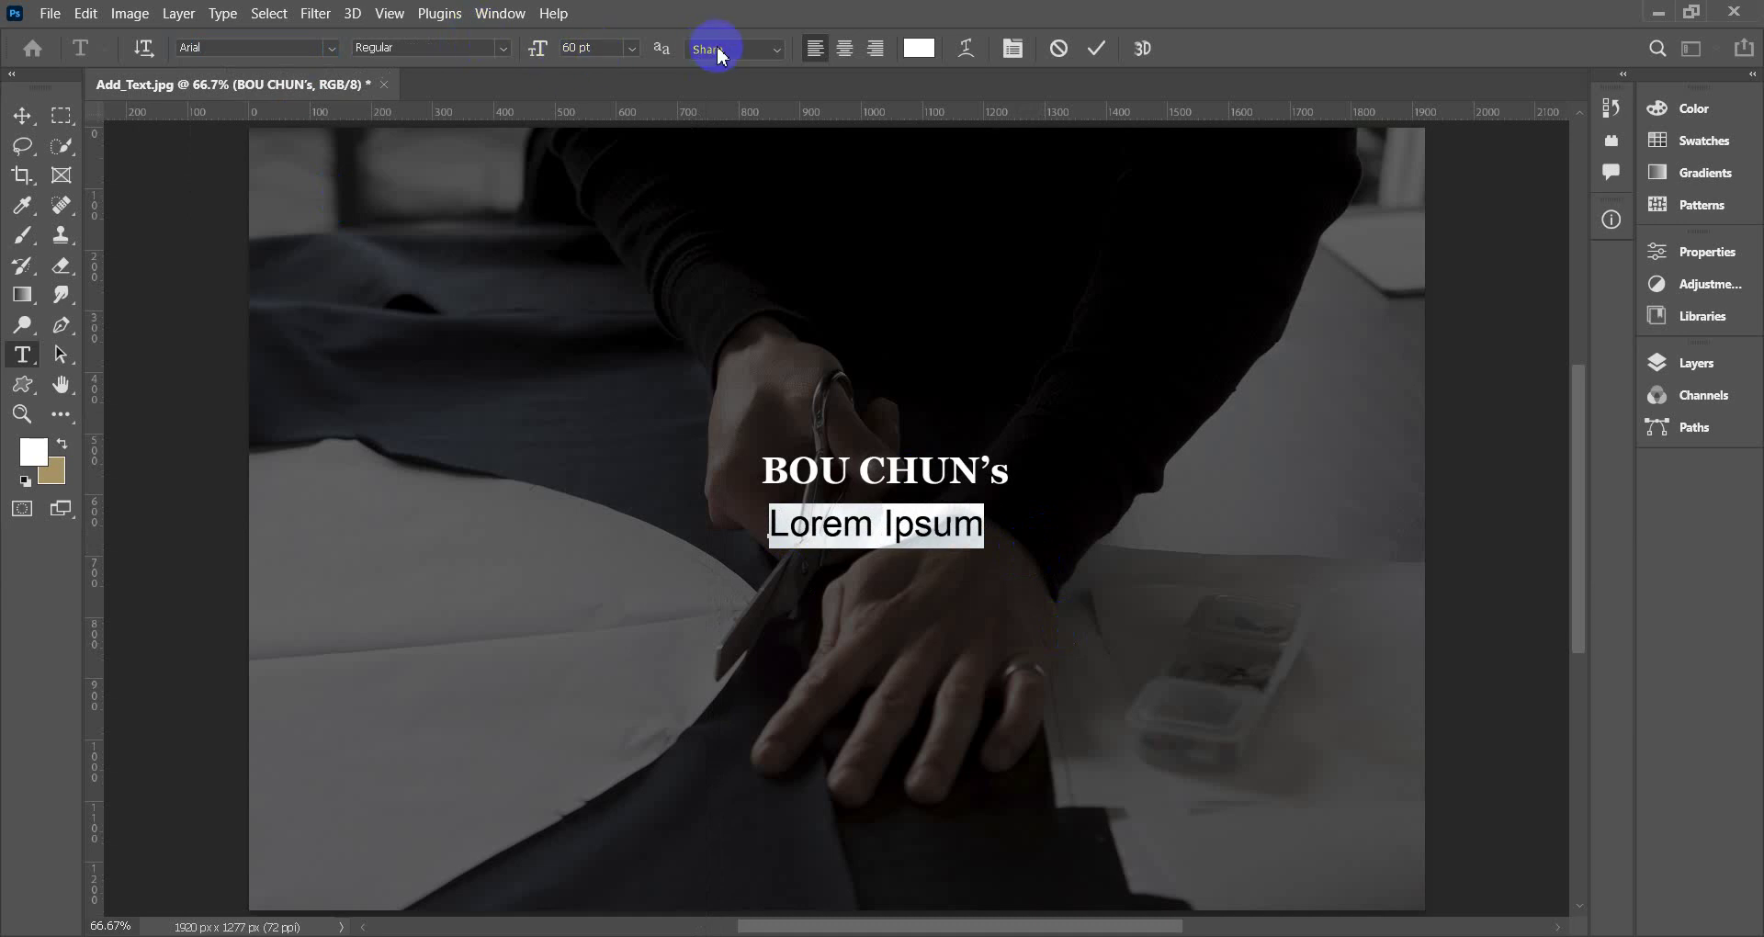
Size the CUSTOM CLOTHING line to 30 pt and centre it under the title.
click(631, 48)
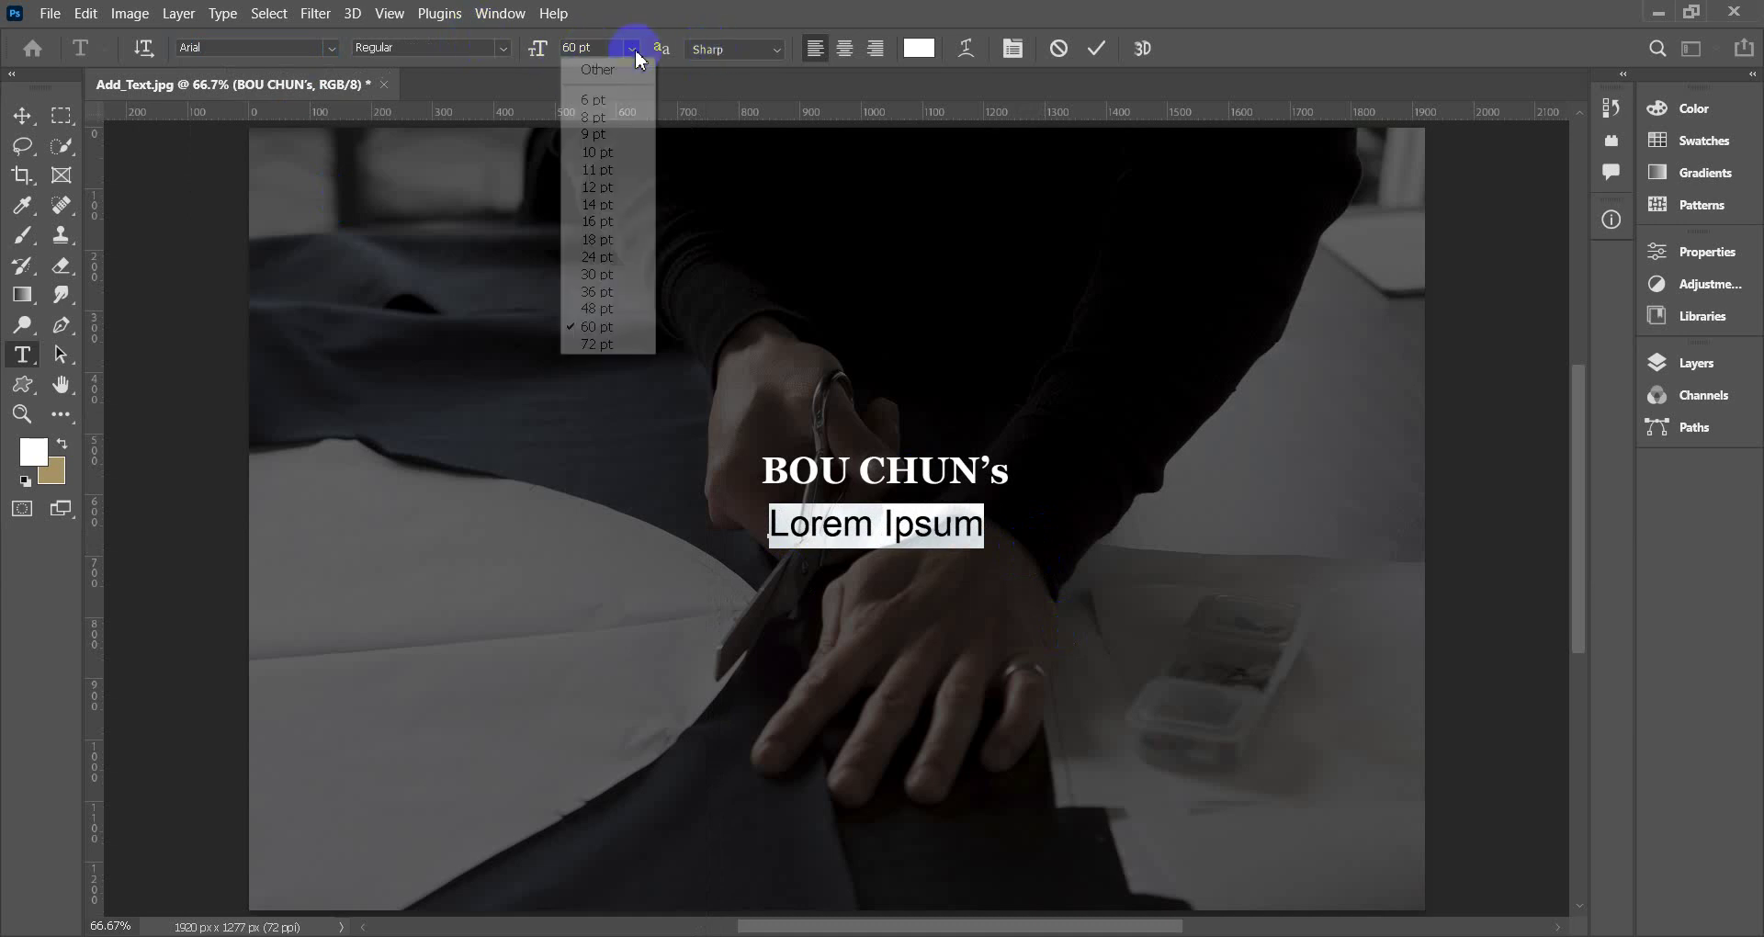
click(597, 274)
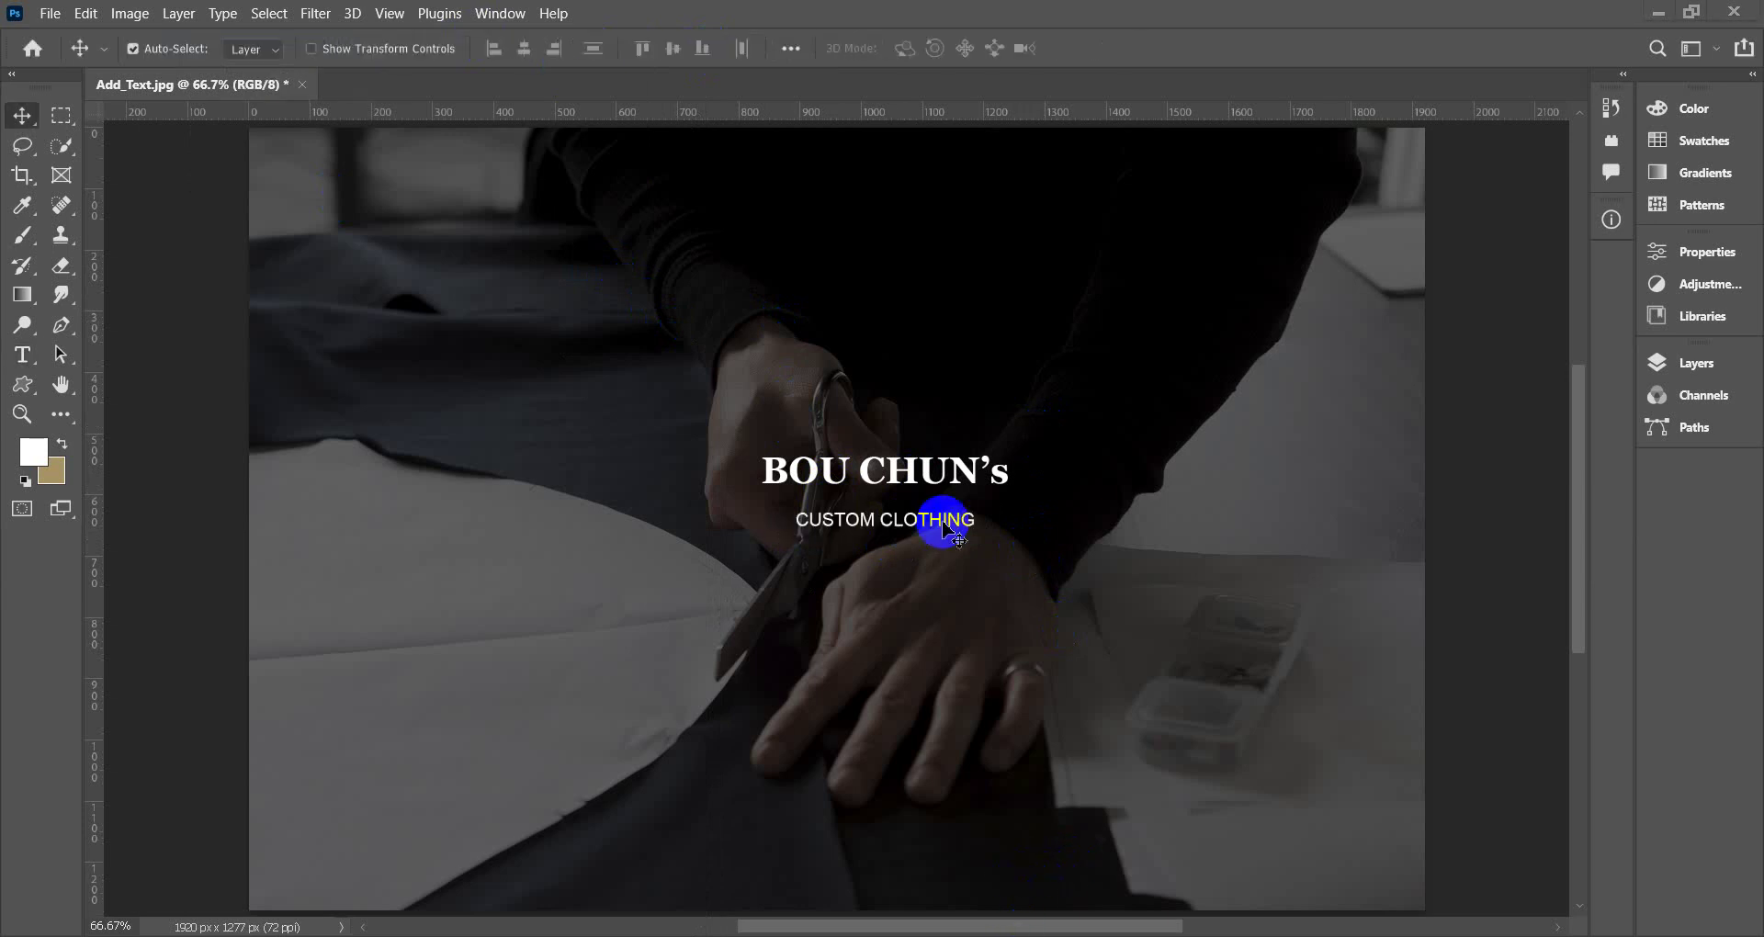
drag(937, 522, 919, 522)
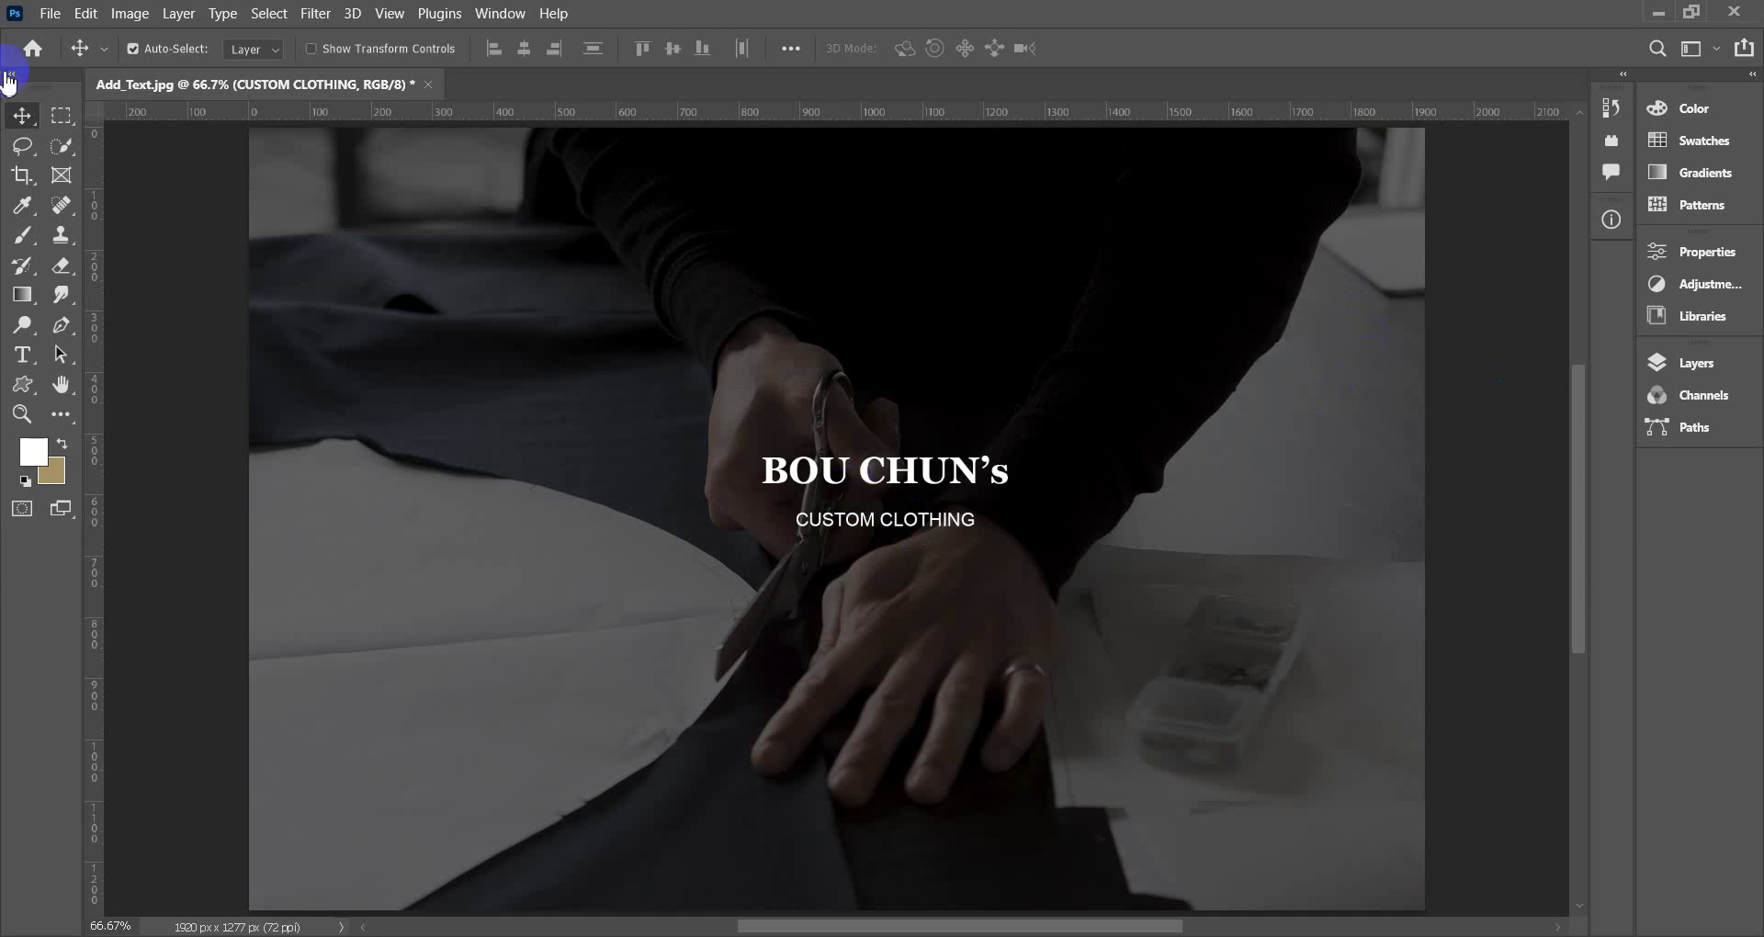
Enlarge the CUSTOM CLOTHING subtitle to 36 pt and re-centre it under the title.
click(17, 354)
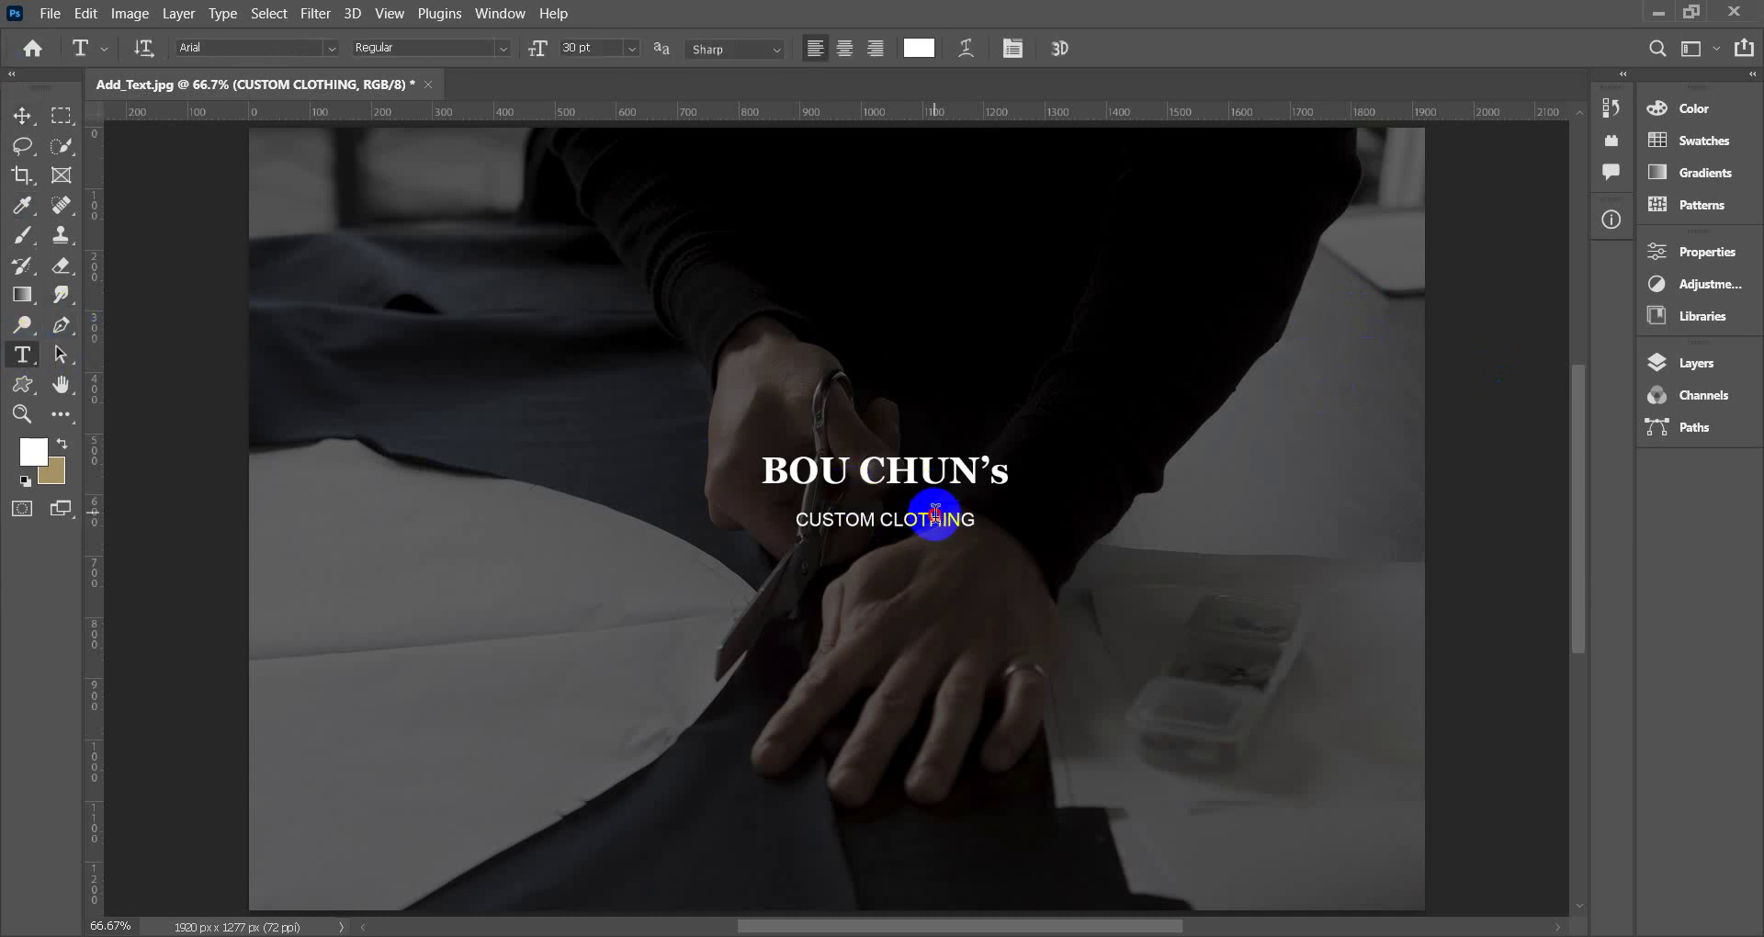
click(942, 521)
key(ctrl+a)
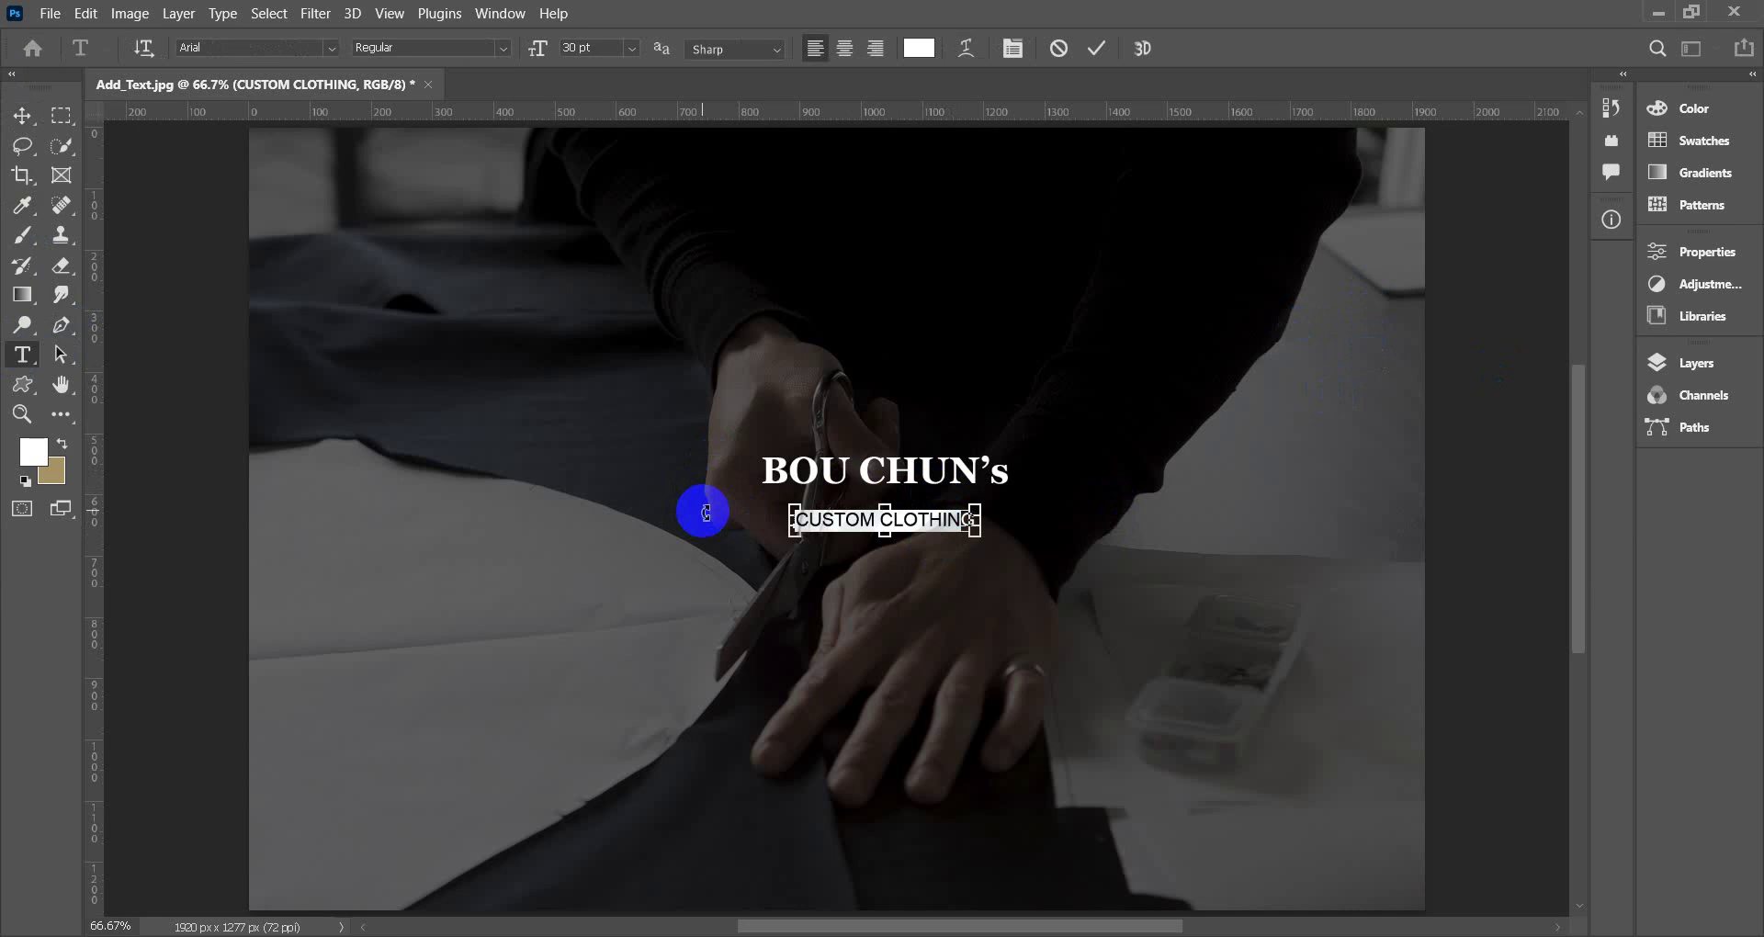
click(631, 47)
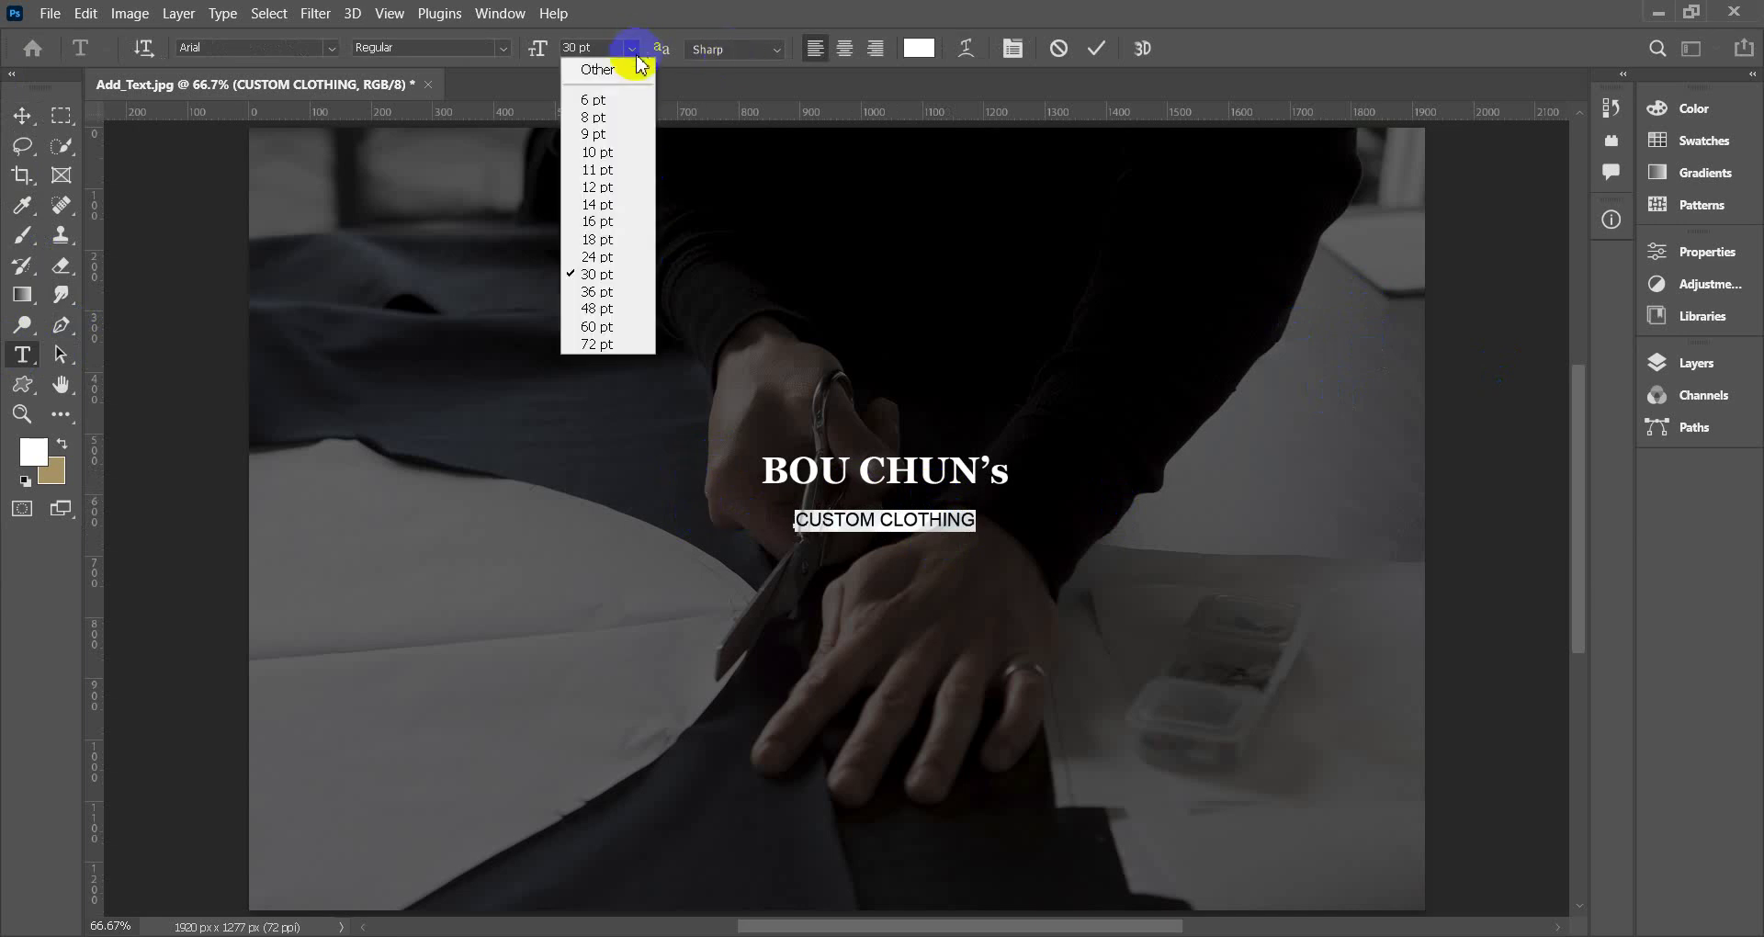
click(611, 292)
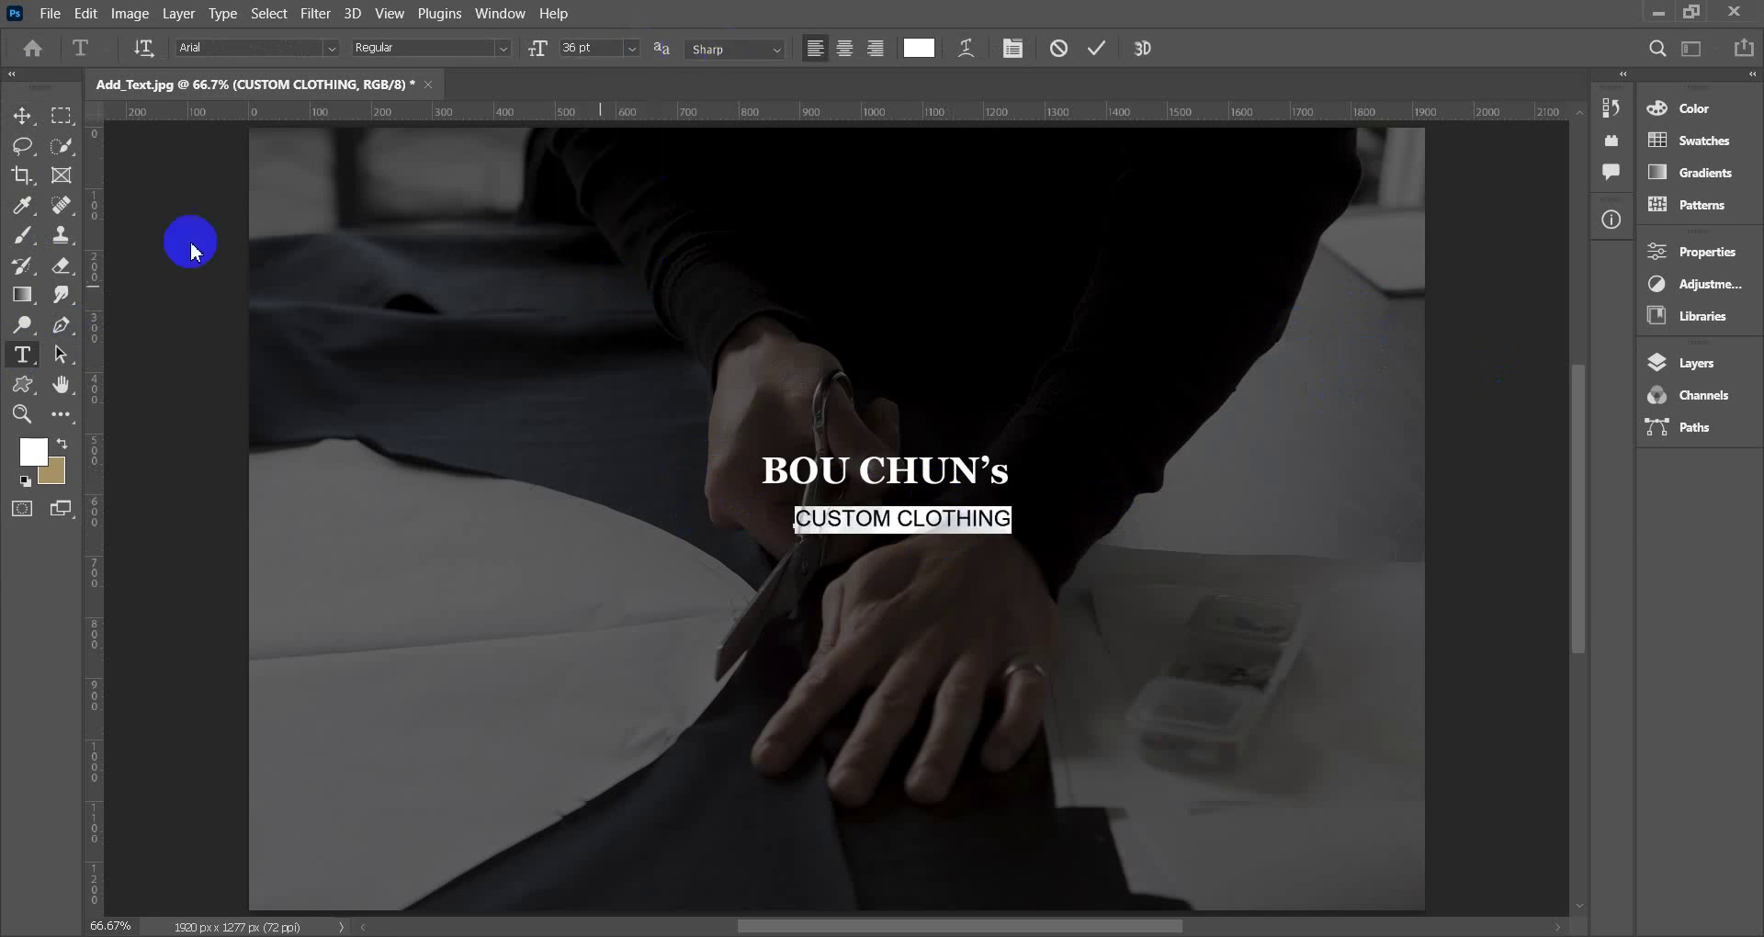
click(22, 115)
drag(978, 517, 969, 538)
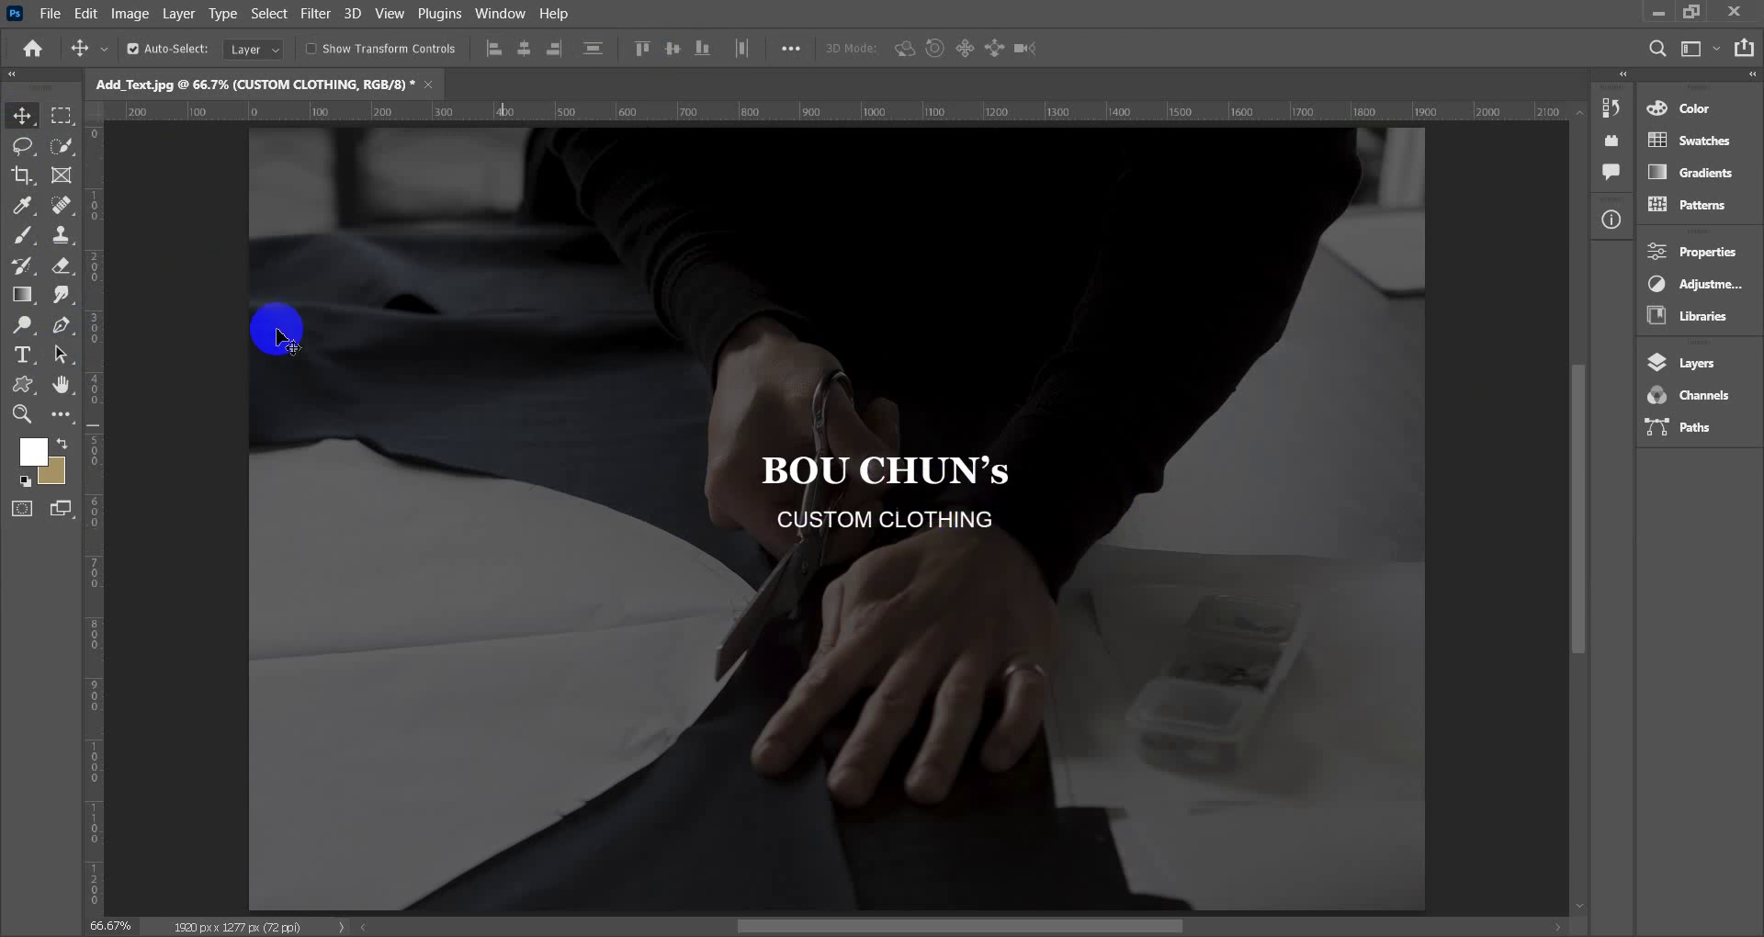
Add a second subtitle line reading 'SINCE 1983' and commit it.
click(22, 354)
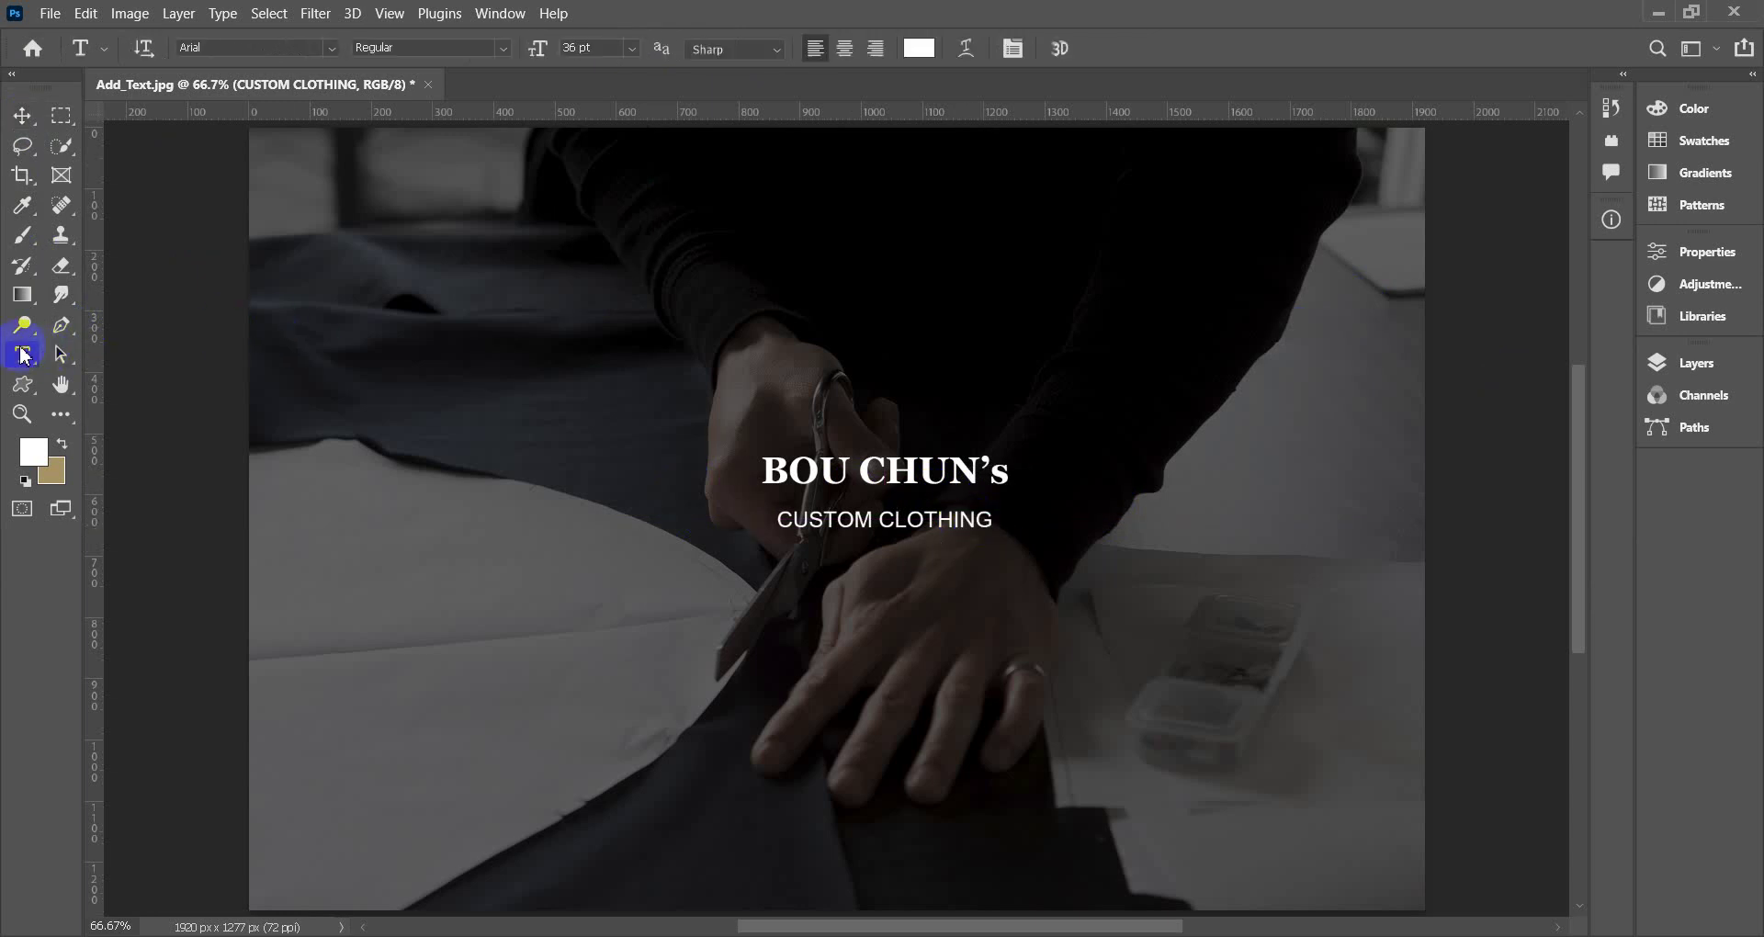
click(998, 528)
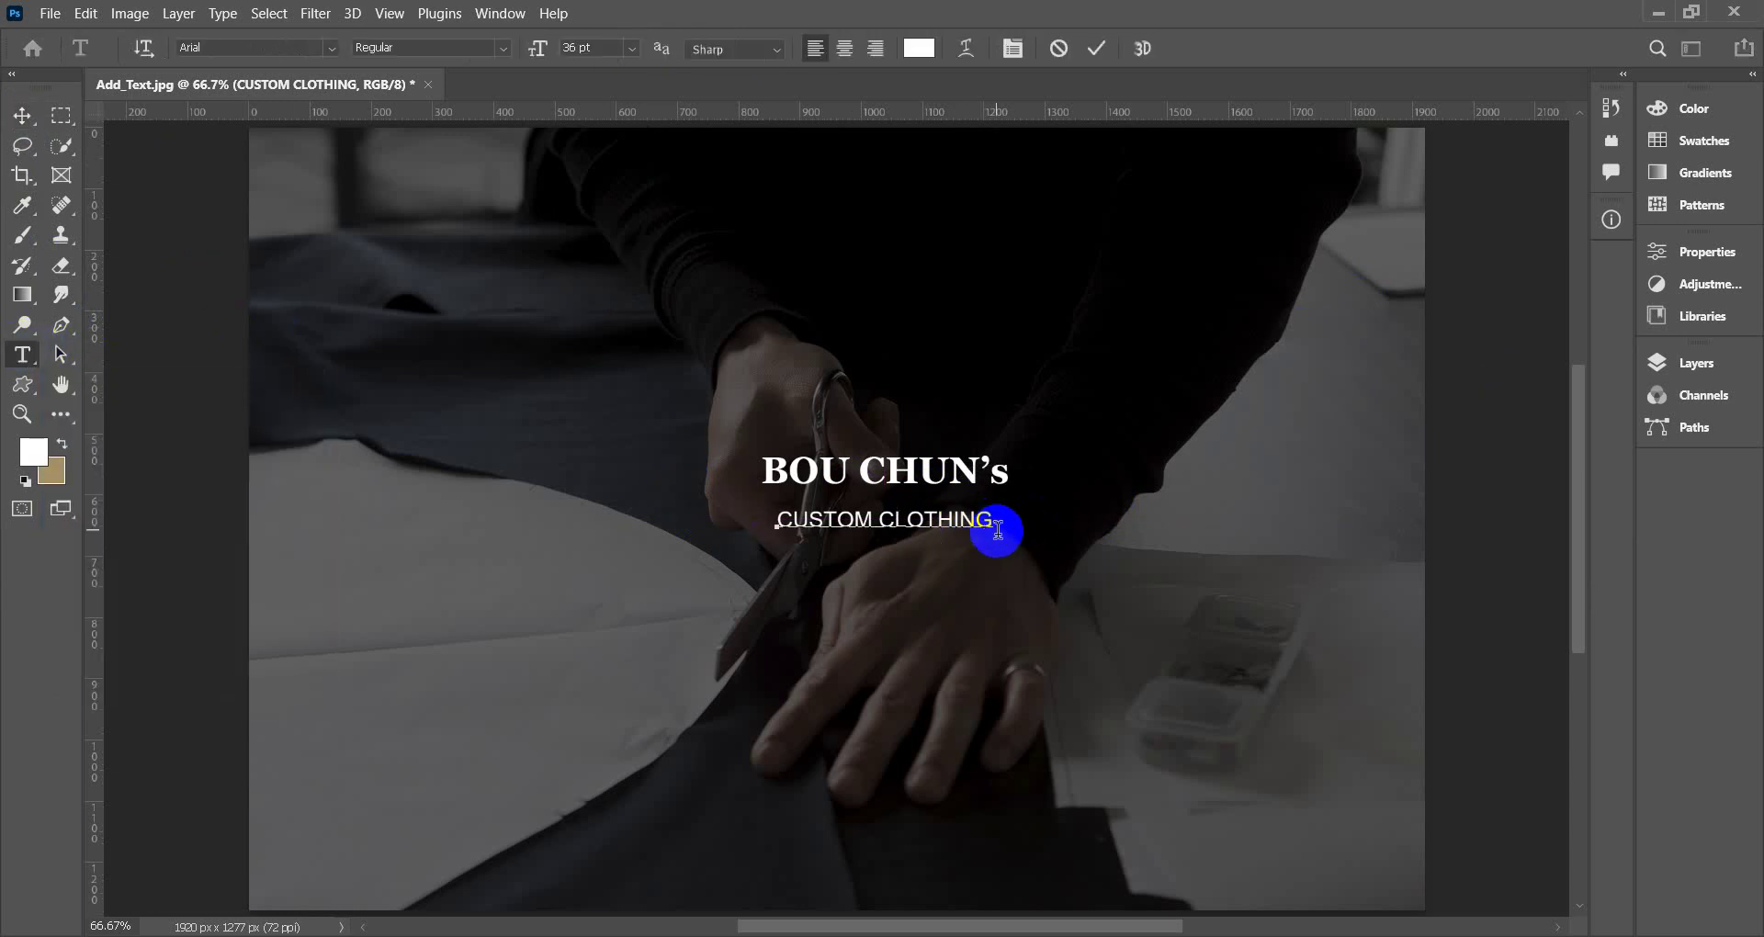
text(SING)
key(BackSpace)
text(CE )
text(19)
text(83)
click(22, 114)
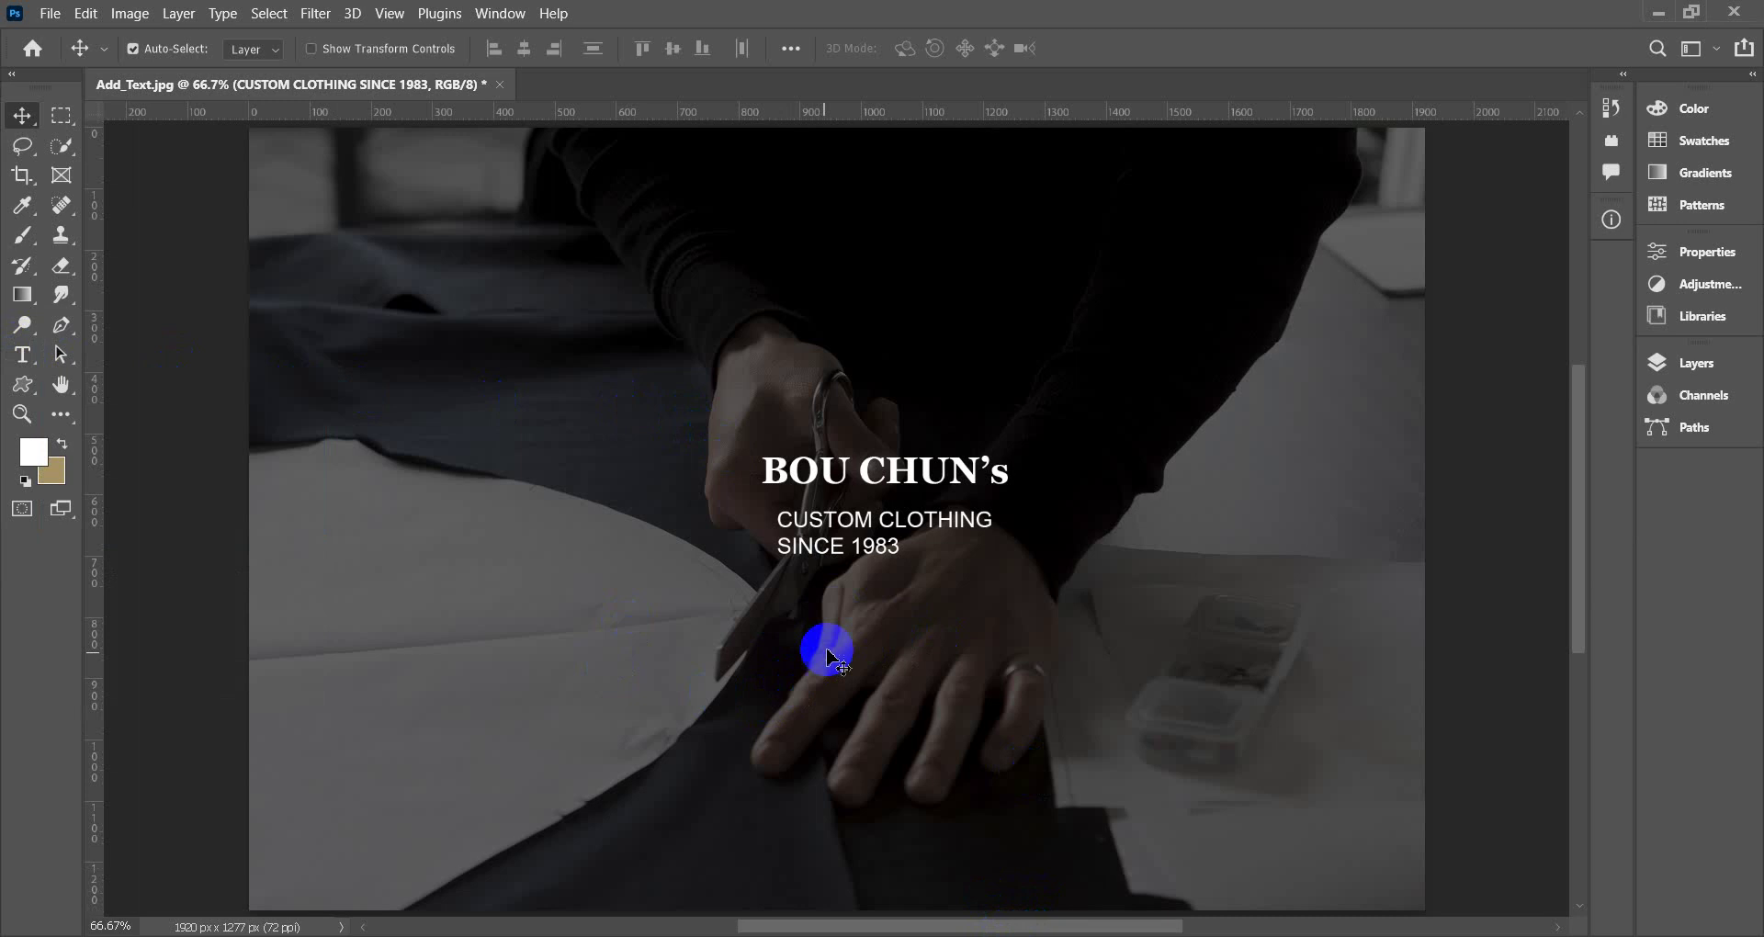
Select both subtitle lines and center-align them.
click(22, 355)
click(861, 521)
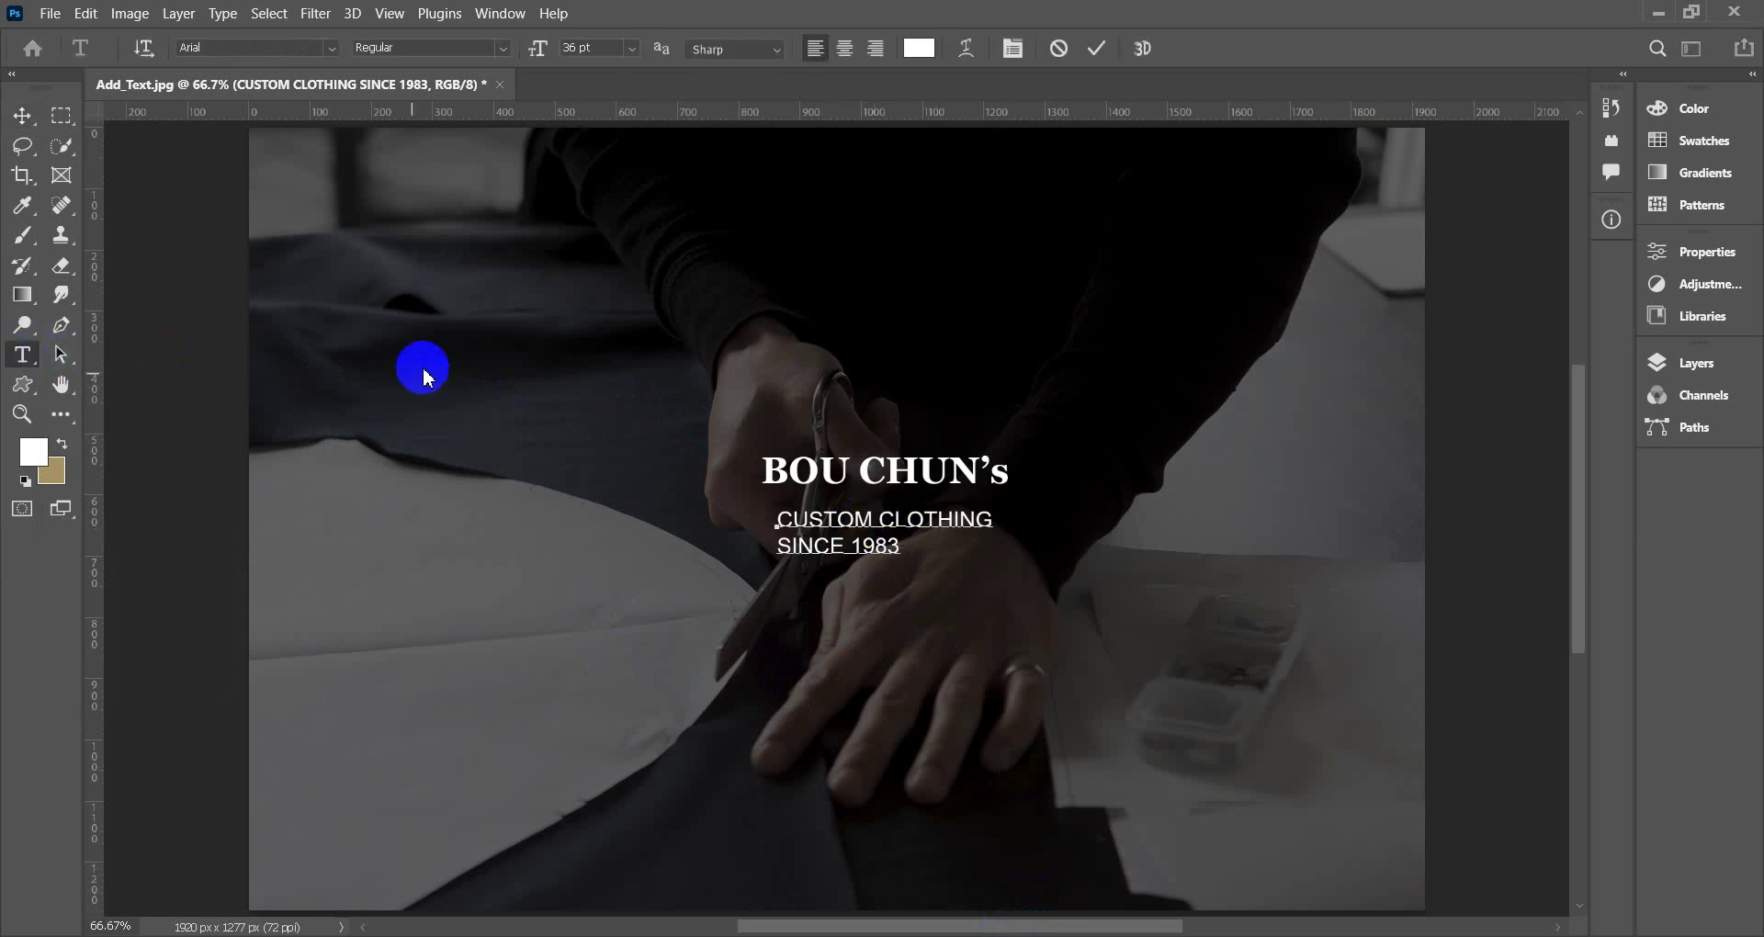
drag(894, 554, 552, 461)
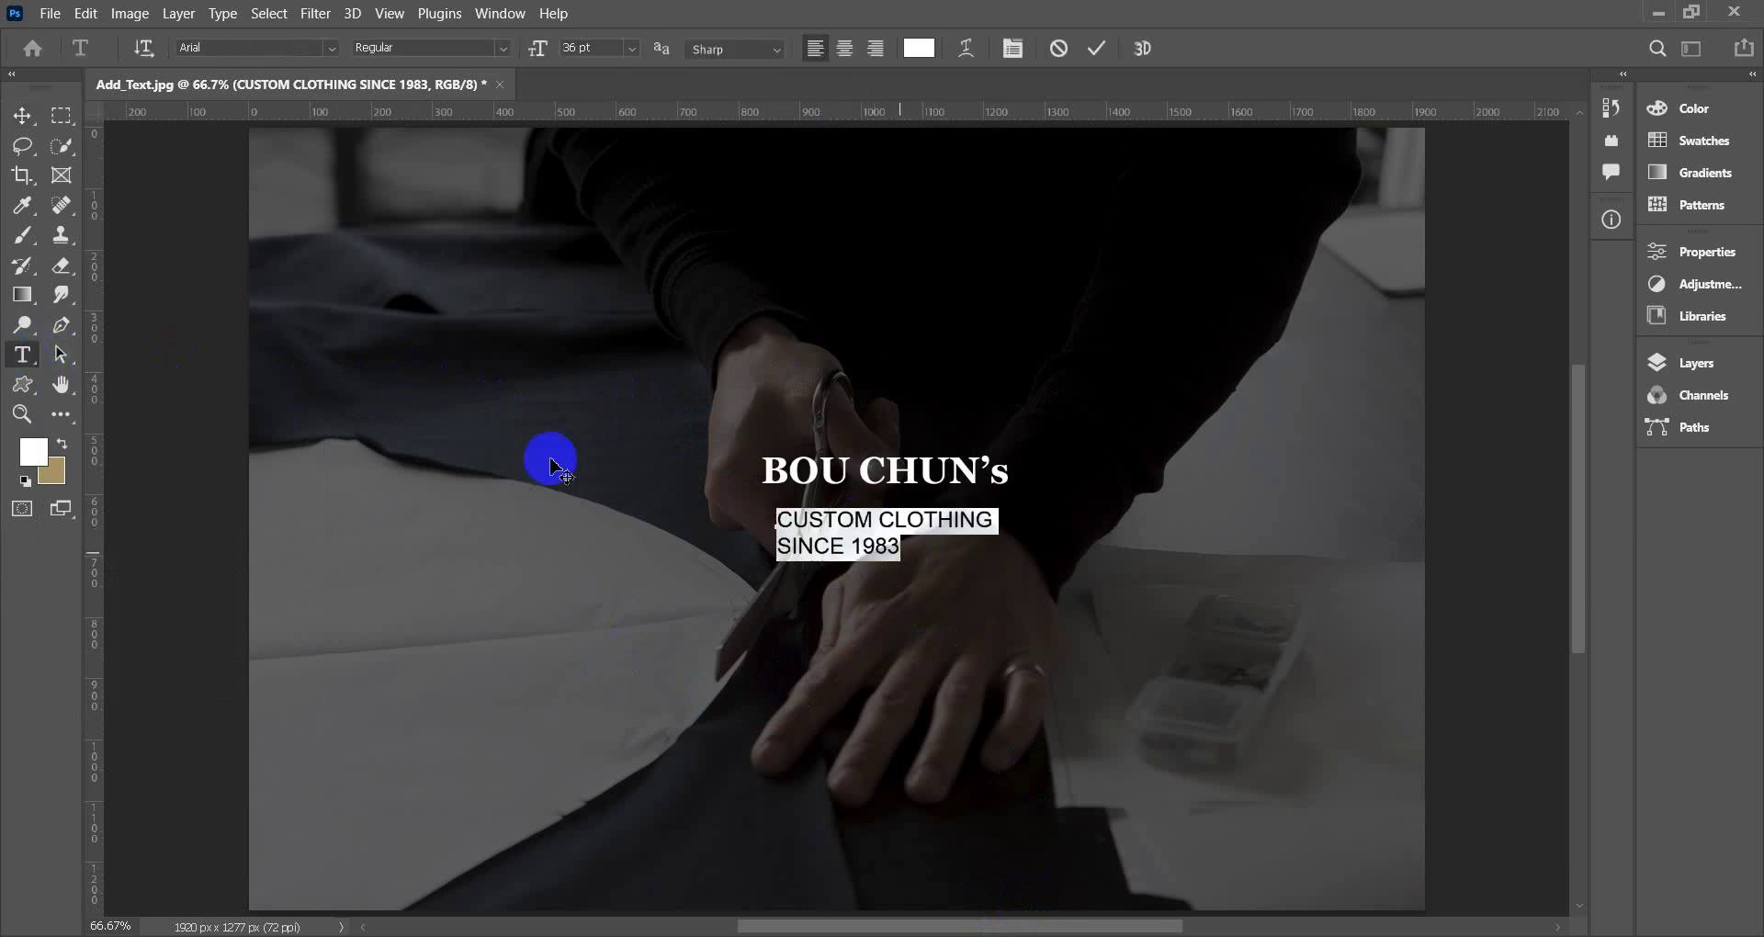
click(845, 51)
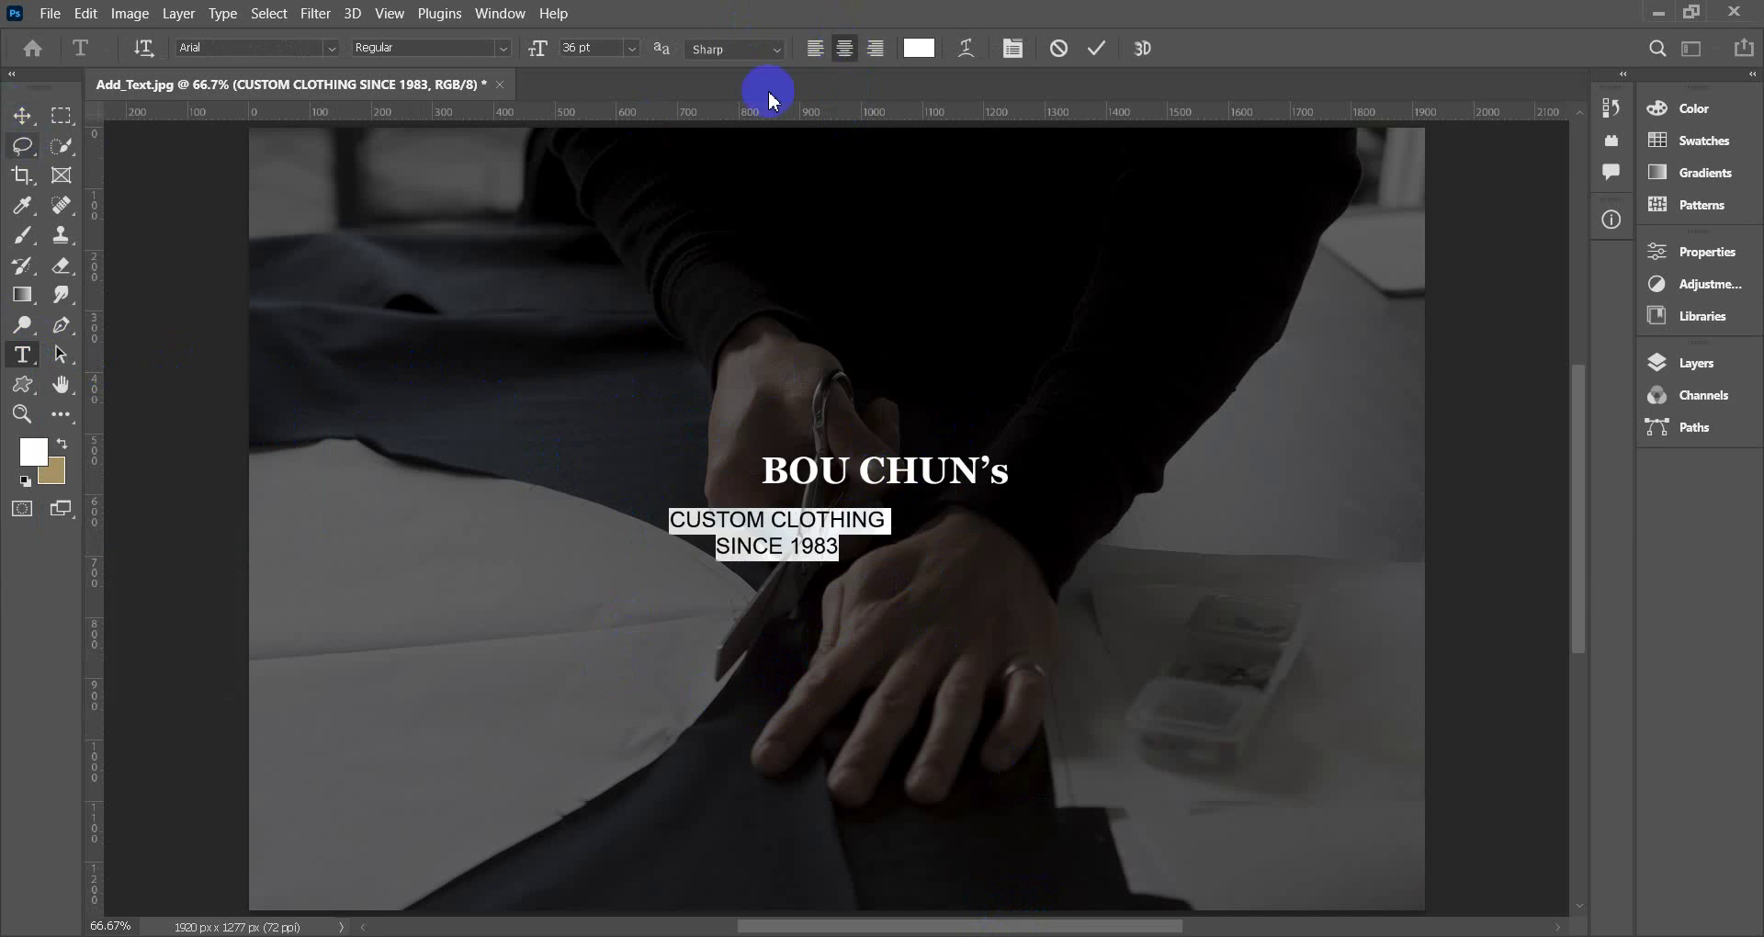
Drag the CUSTOM CLOTHING / SINCE 1983 block right under BOU CHUN's, then check the Layers panel.
click(24, 116)
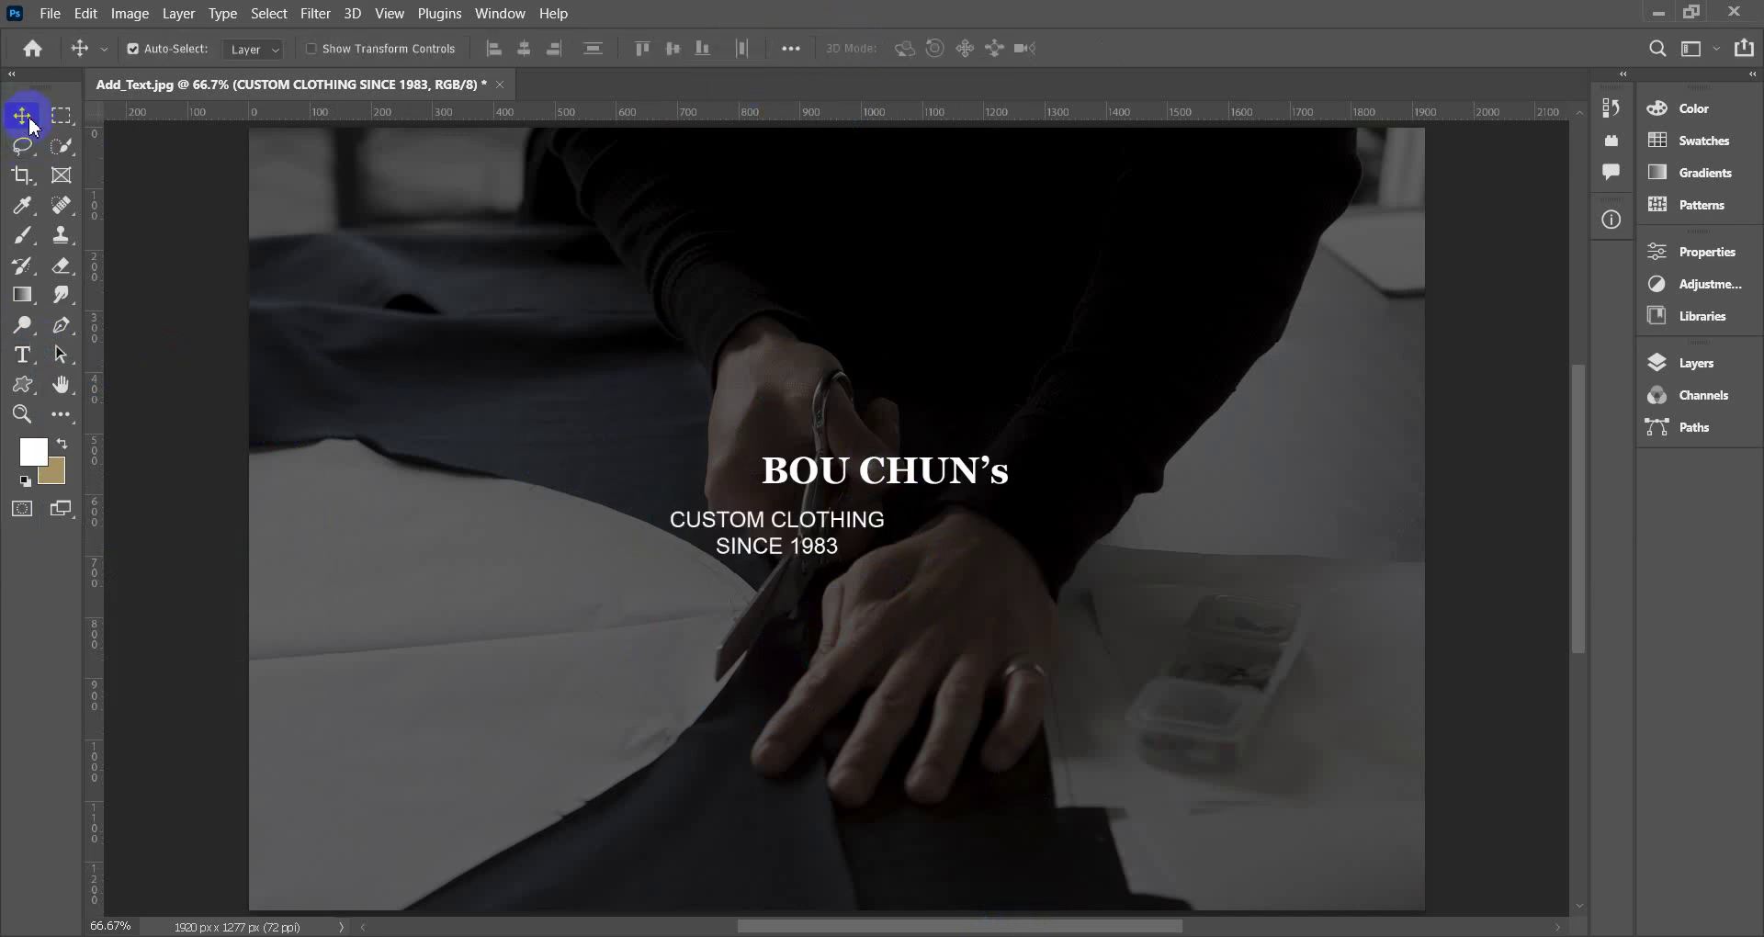
mouse_move(851, 527)
mouse_down()
mouse_move(961, 529)
mouse_move(939, 503)
mouse_up()
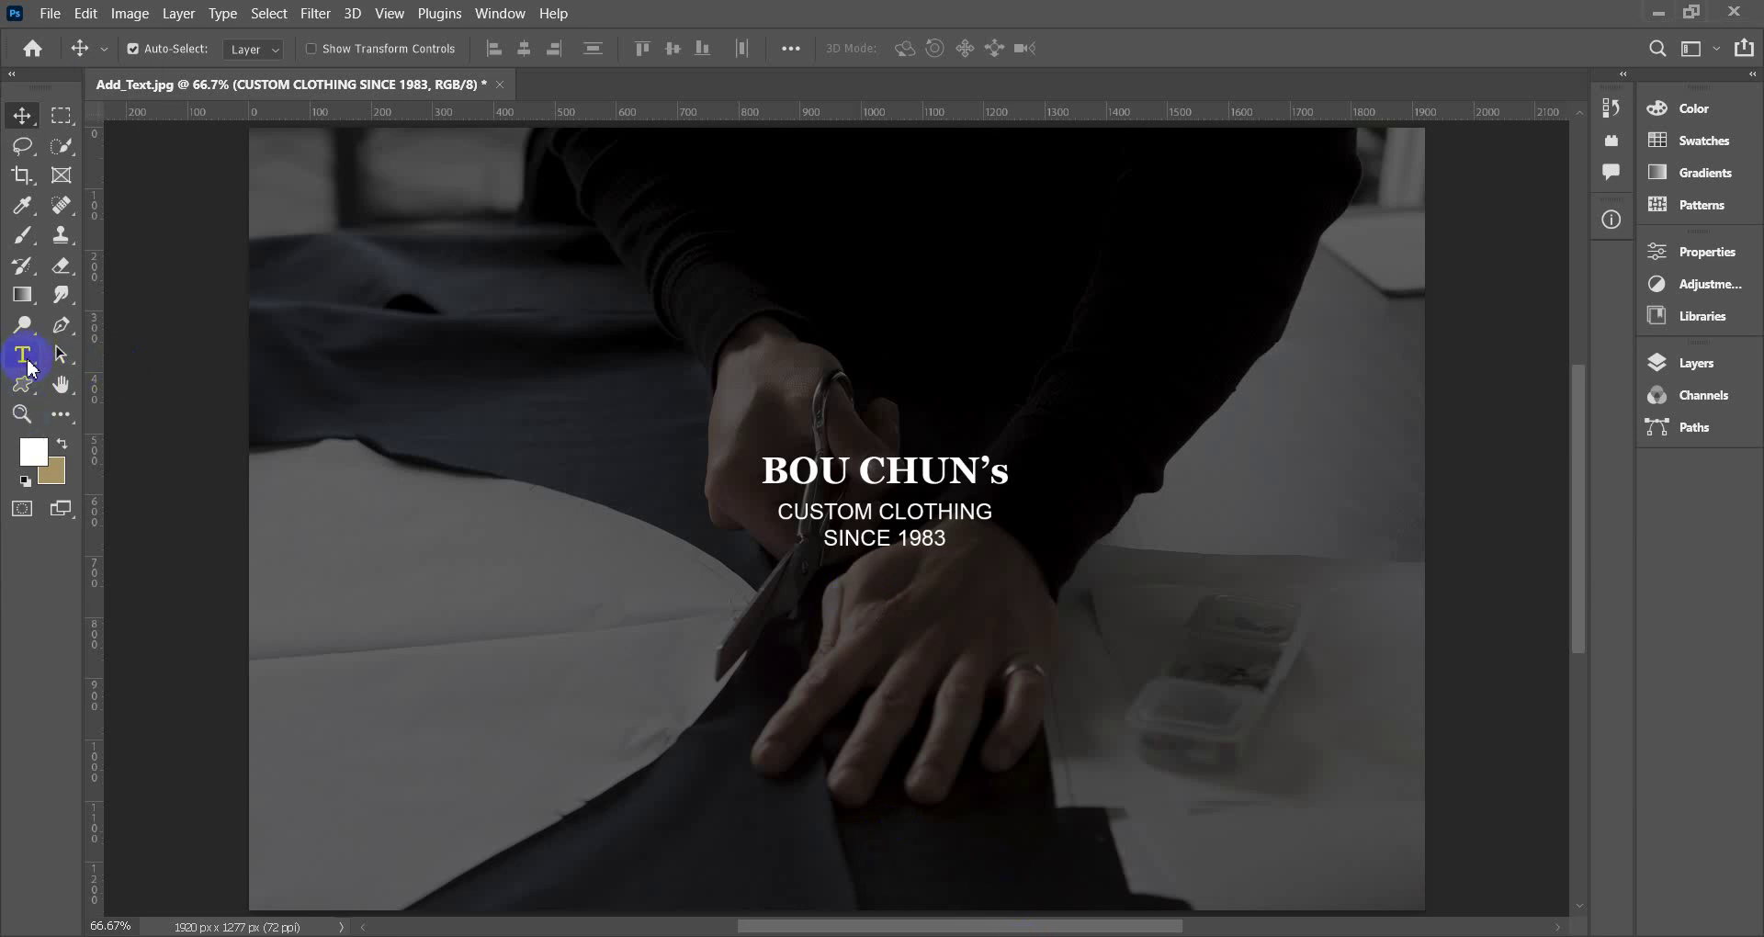
click(648, 816)
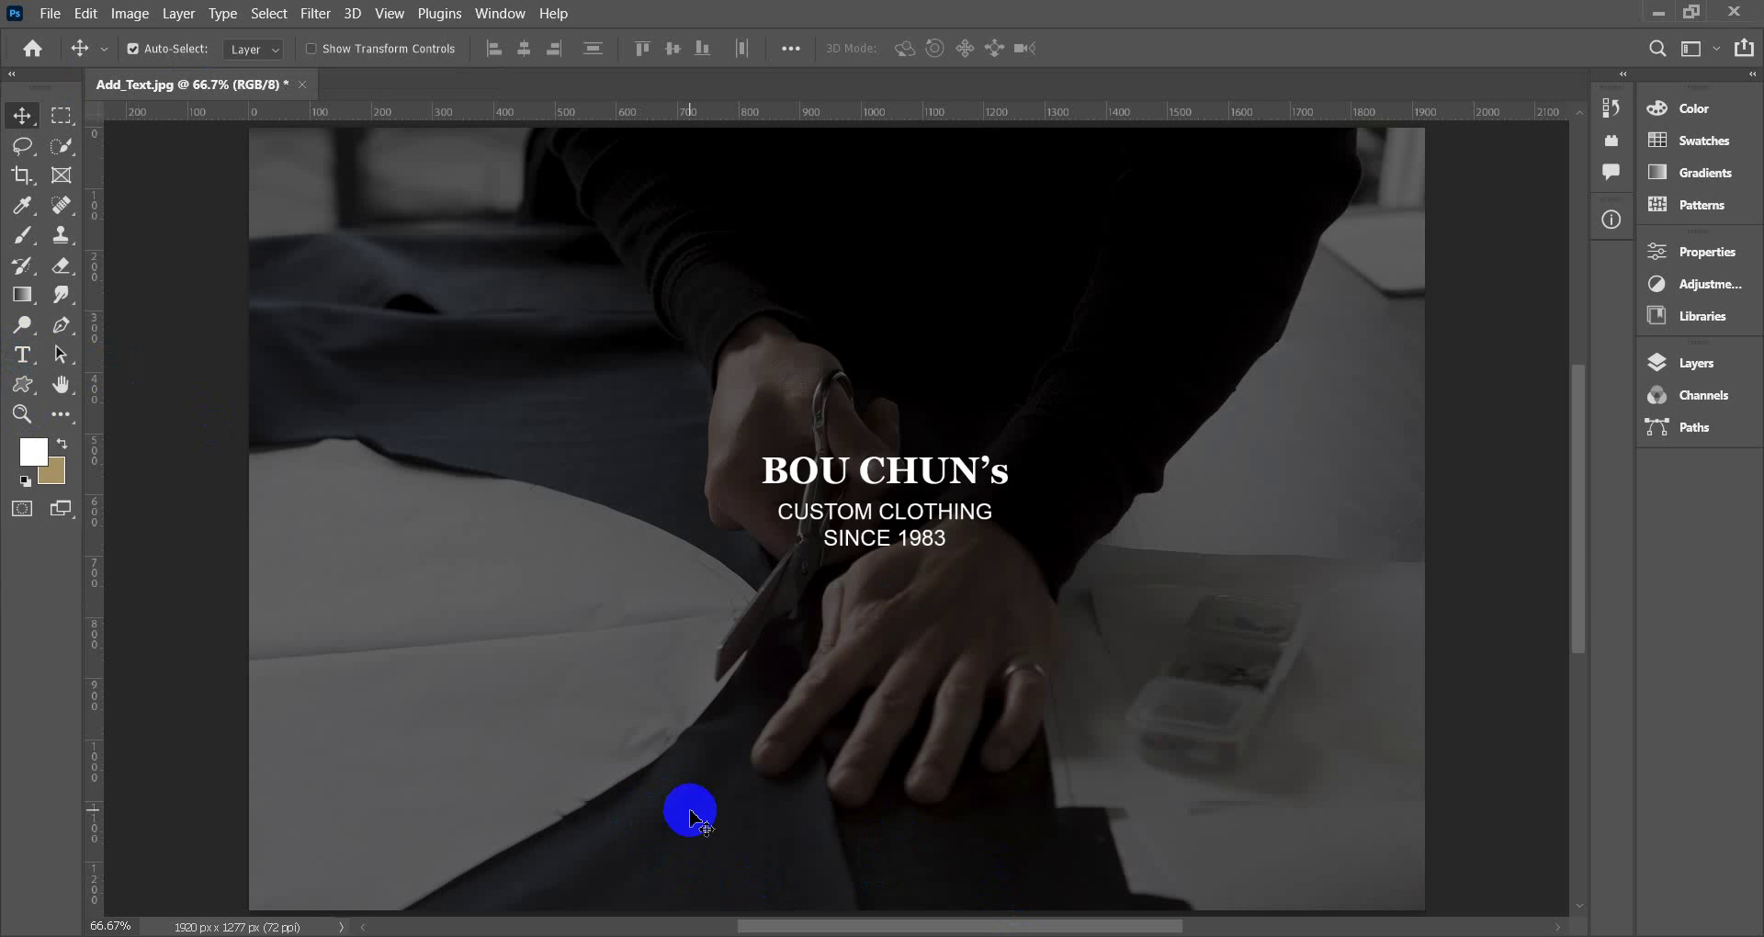
click(1699, 363)
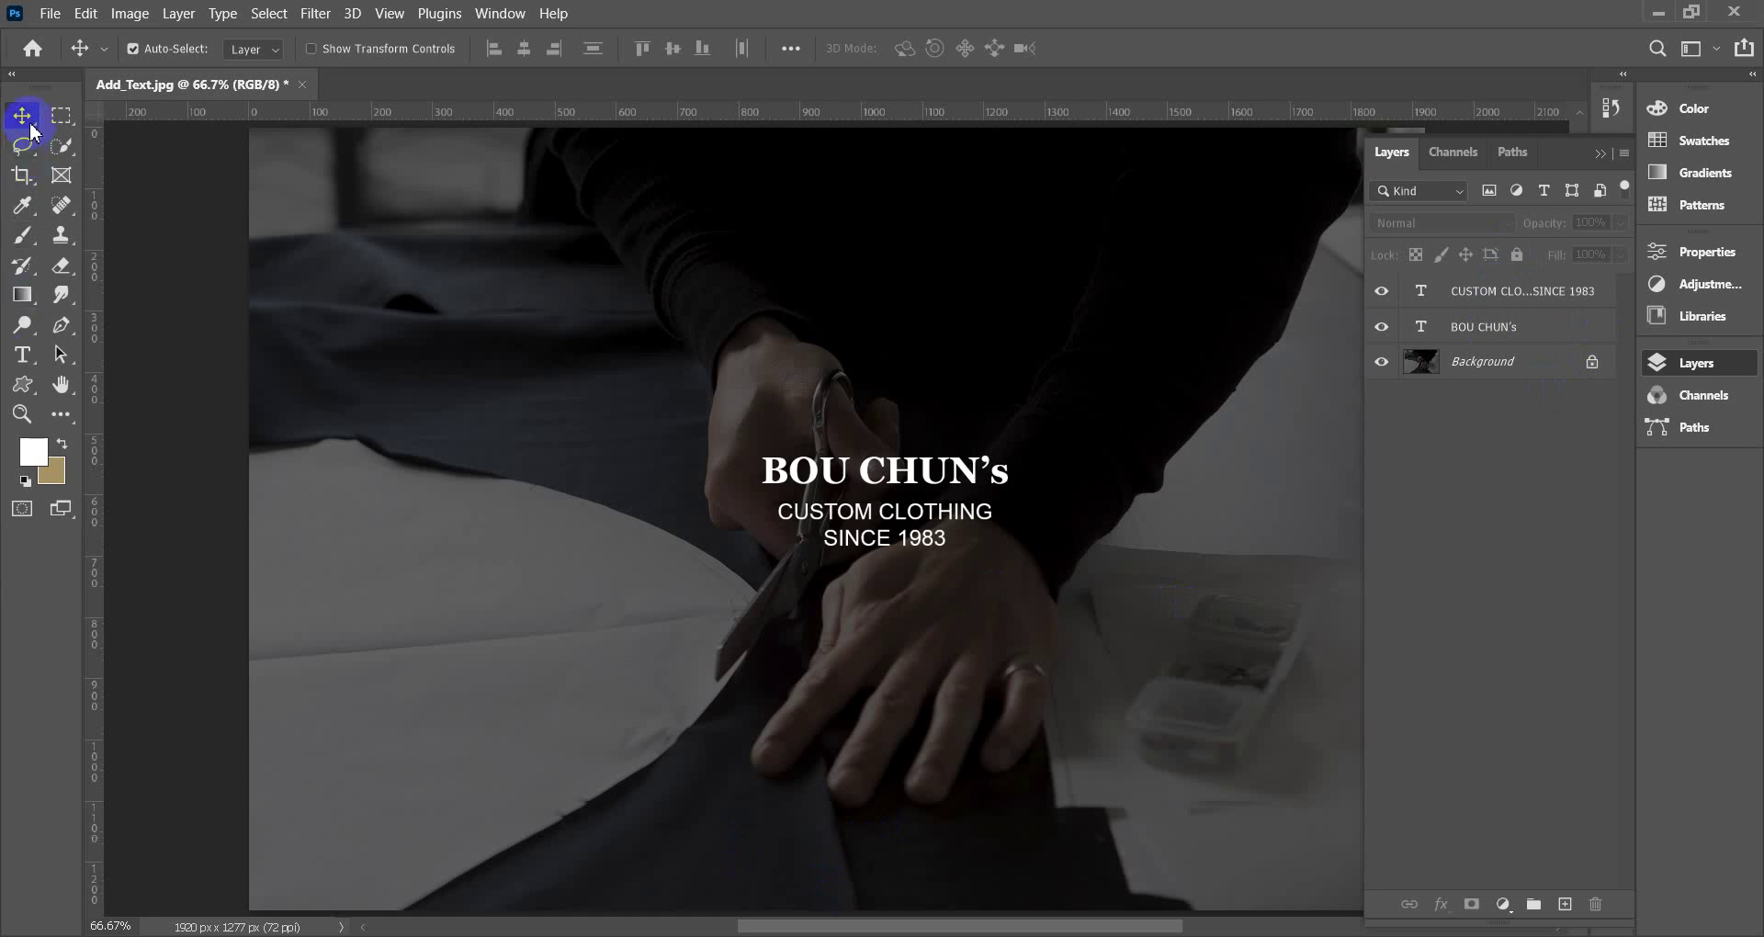
click(24, 359)
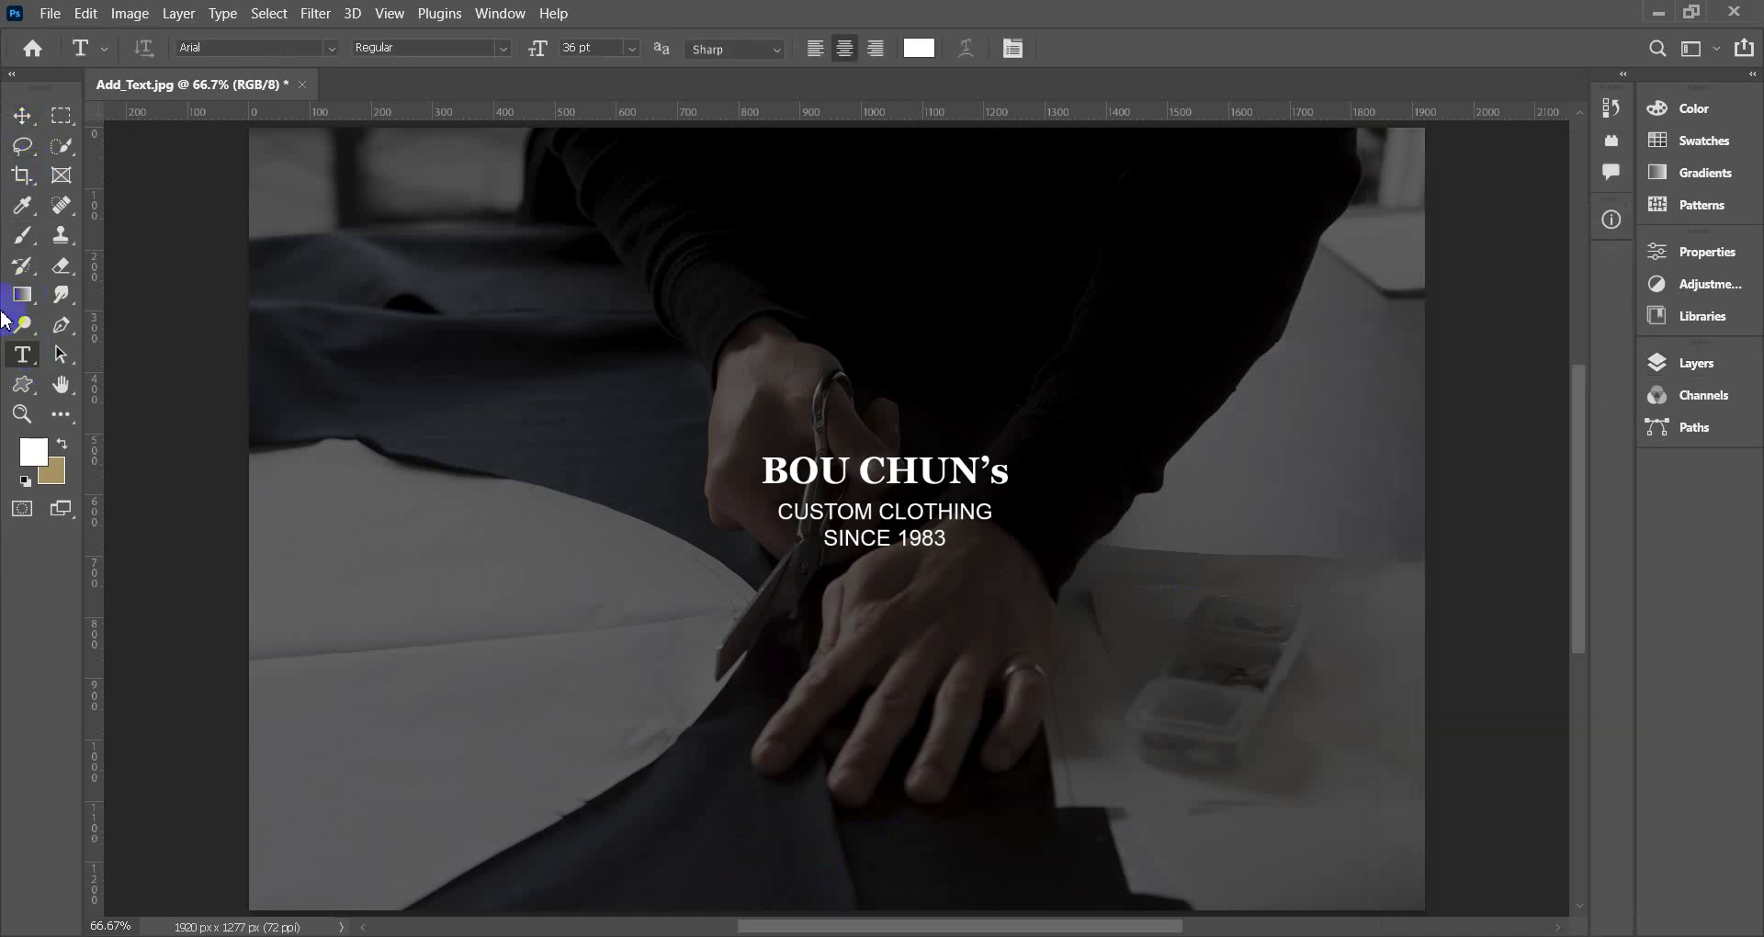
Start a text block near the bottom: 'Old-world craftsmanship, with cutting-edge style.'.
click(710, 798)
text(O)
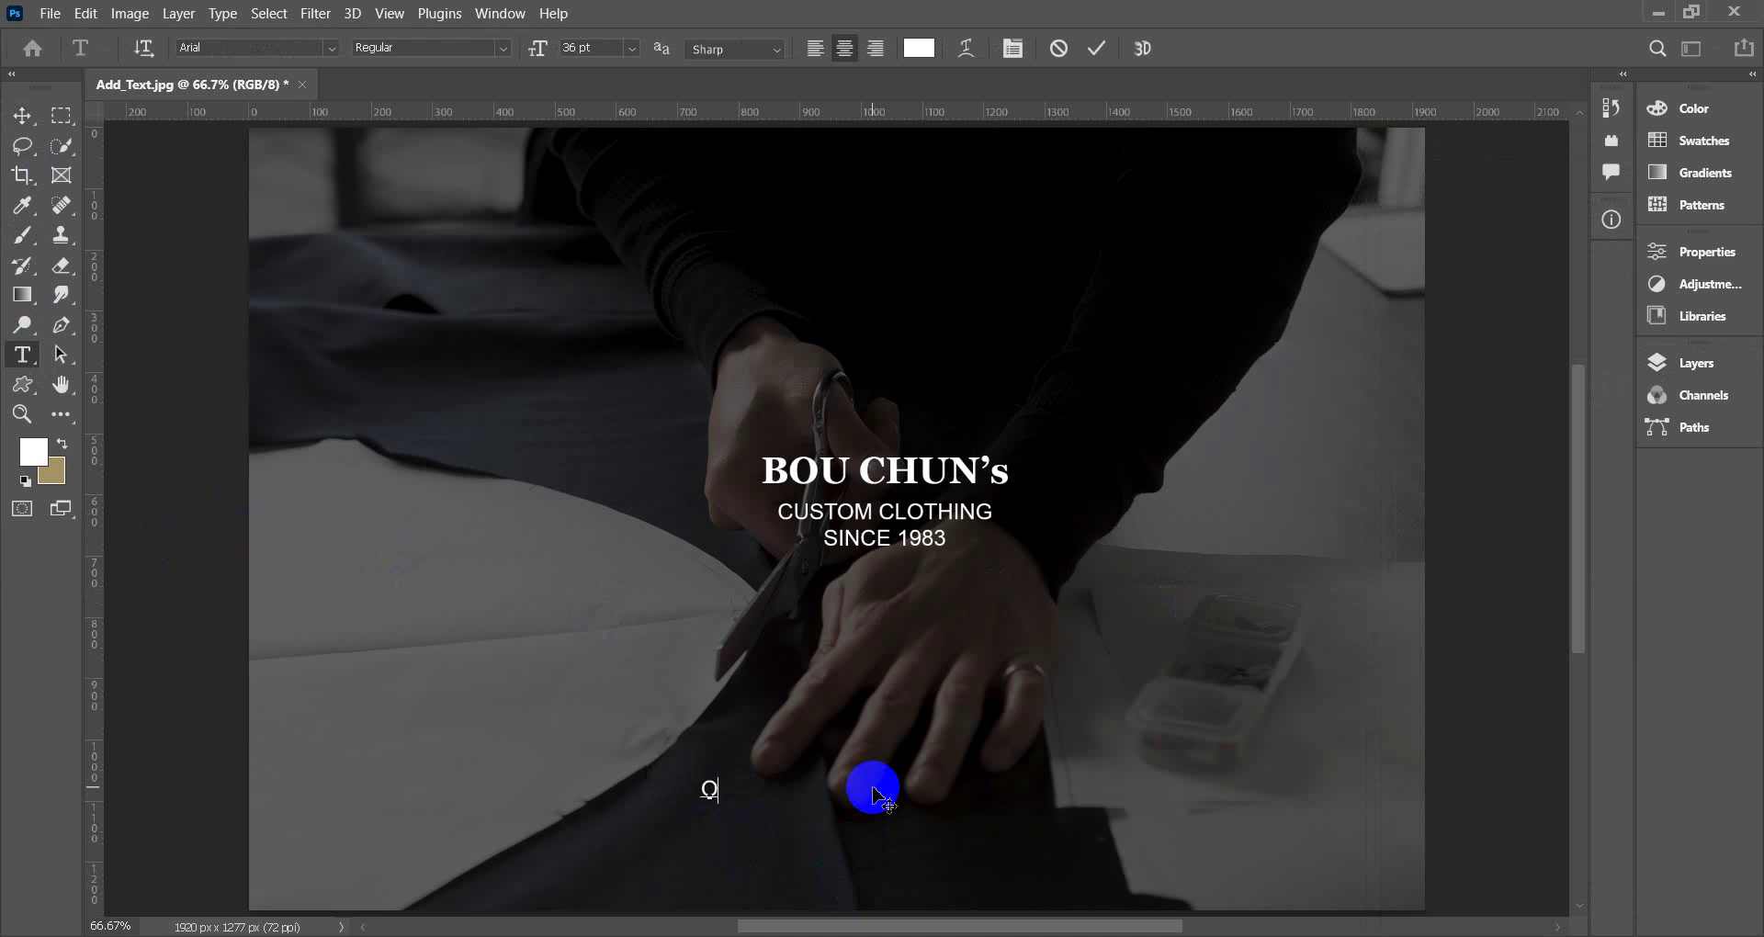
text(ld)
text(-wo)
text(rld)
text( craft)
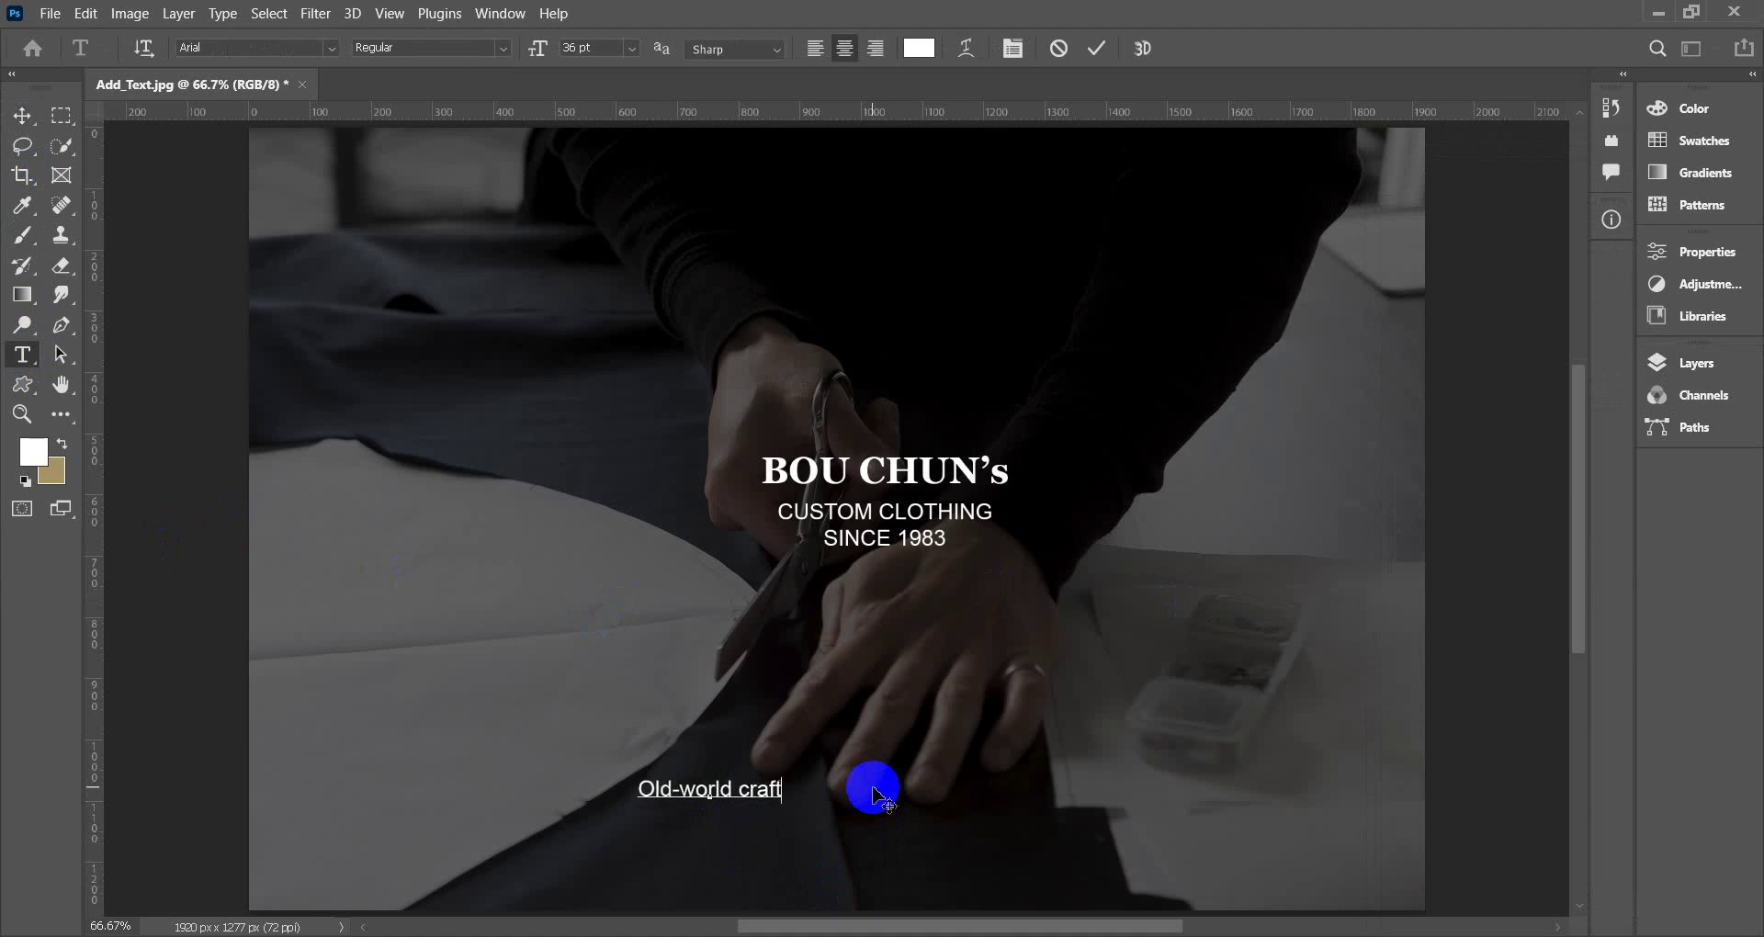
text(sman)
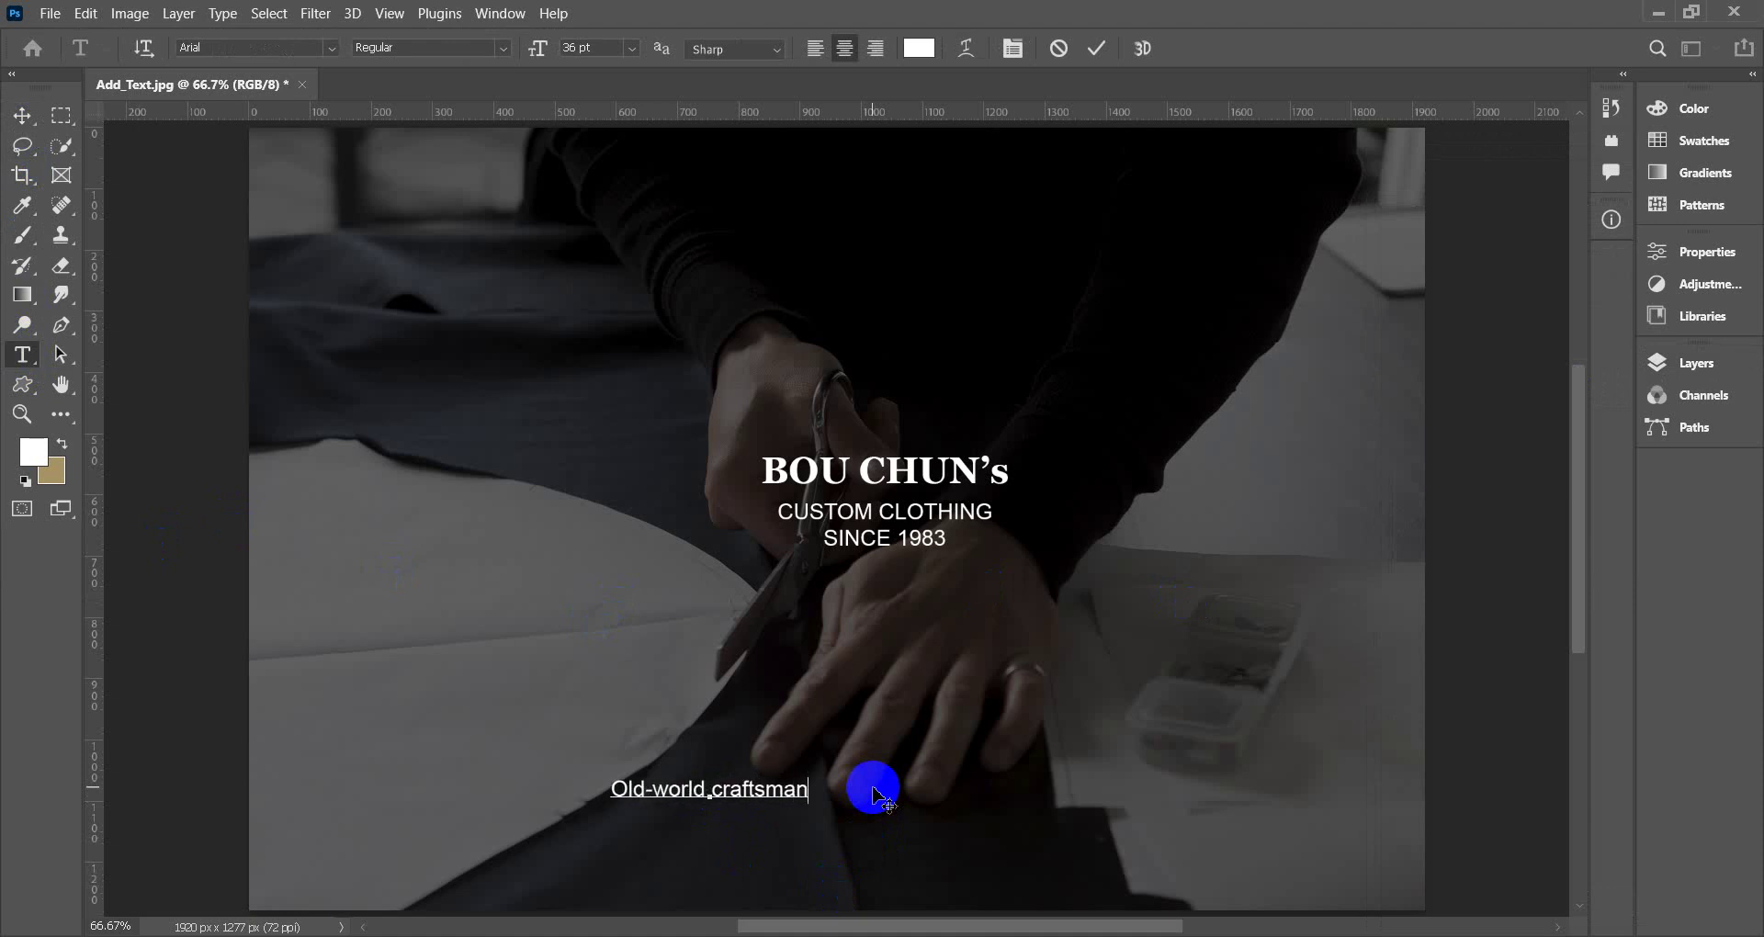
text(ship)
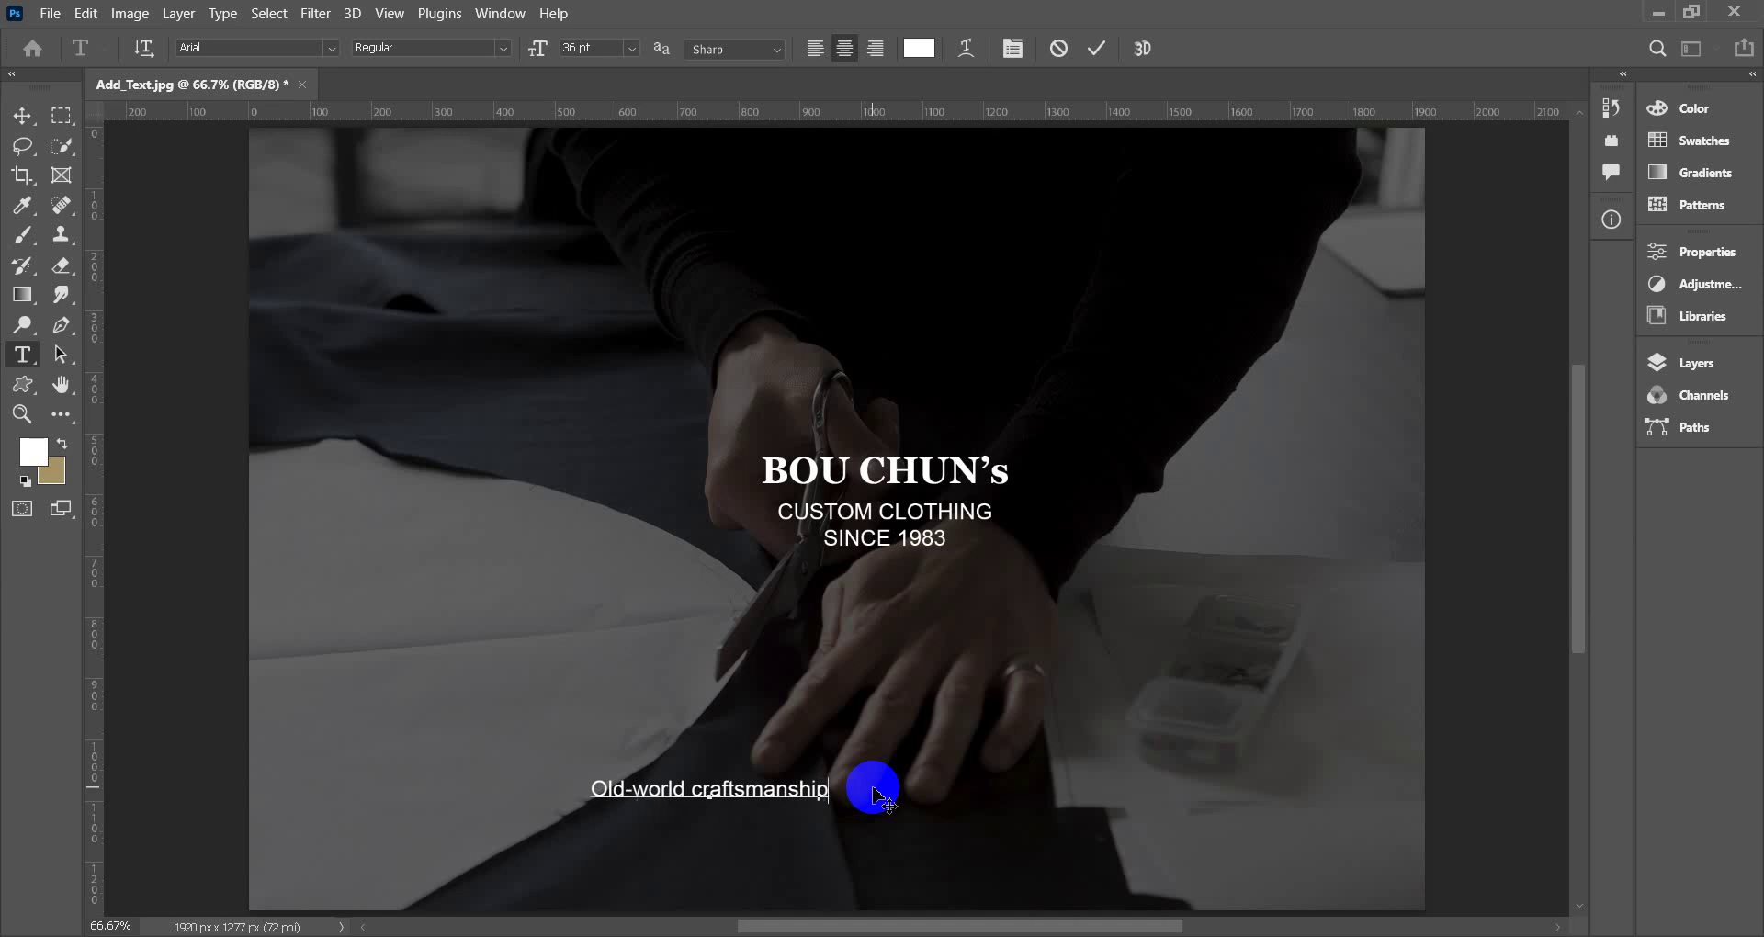
text(, w)
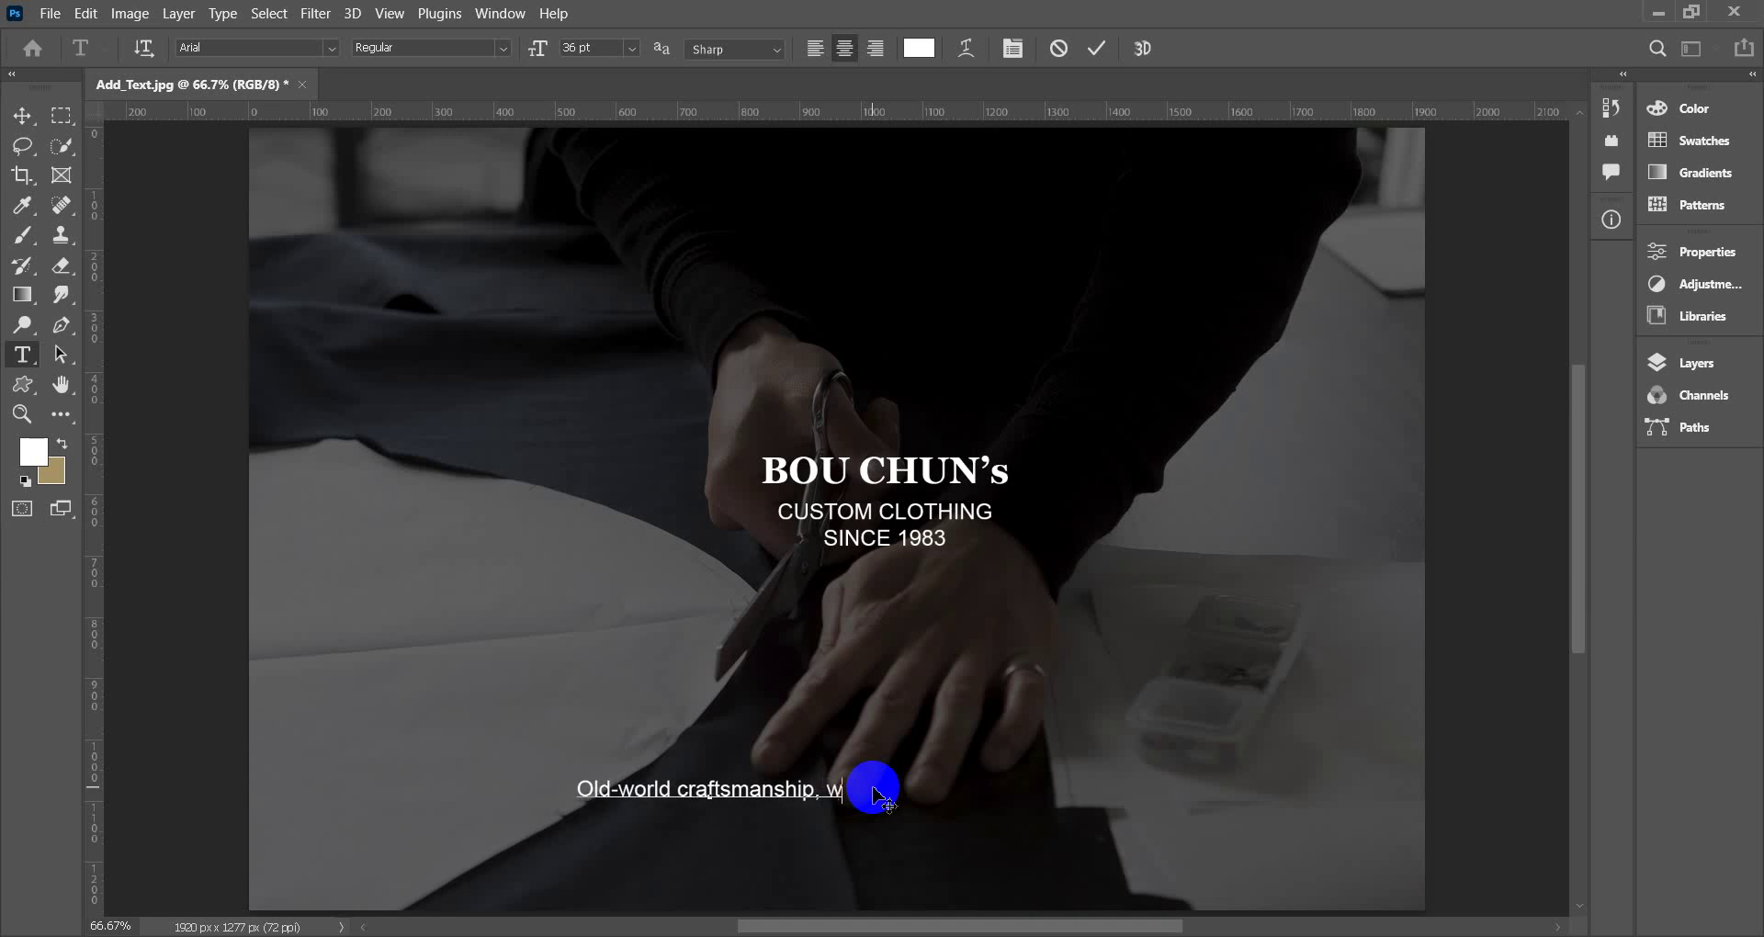
text(ht)
key(BackSpace)
key(BackSpace)
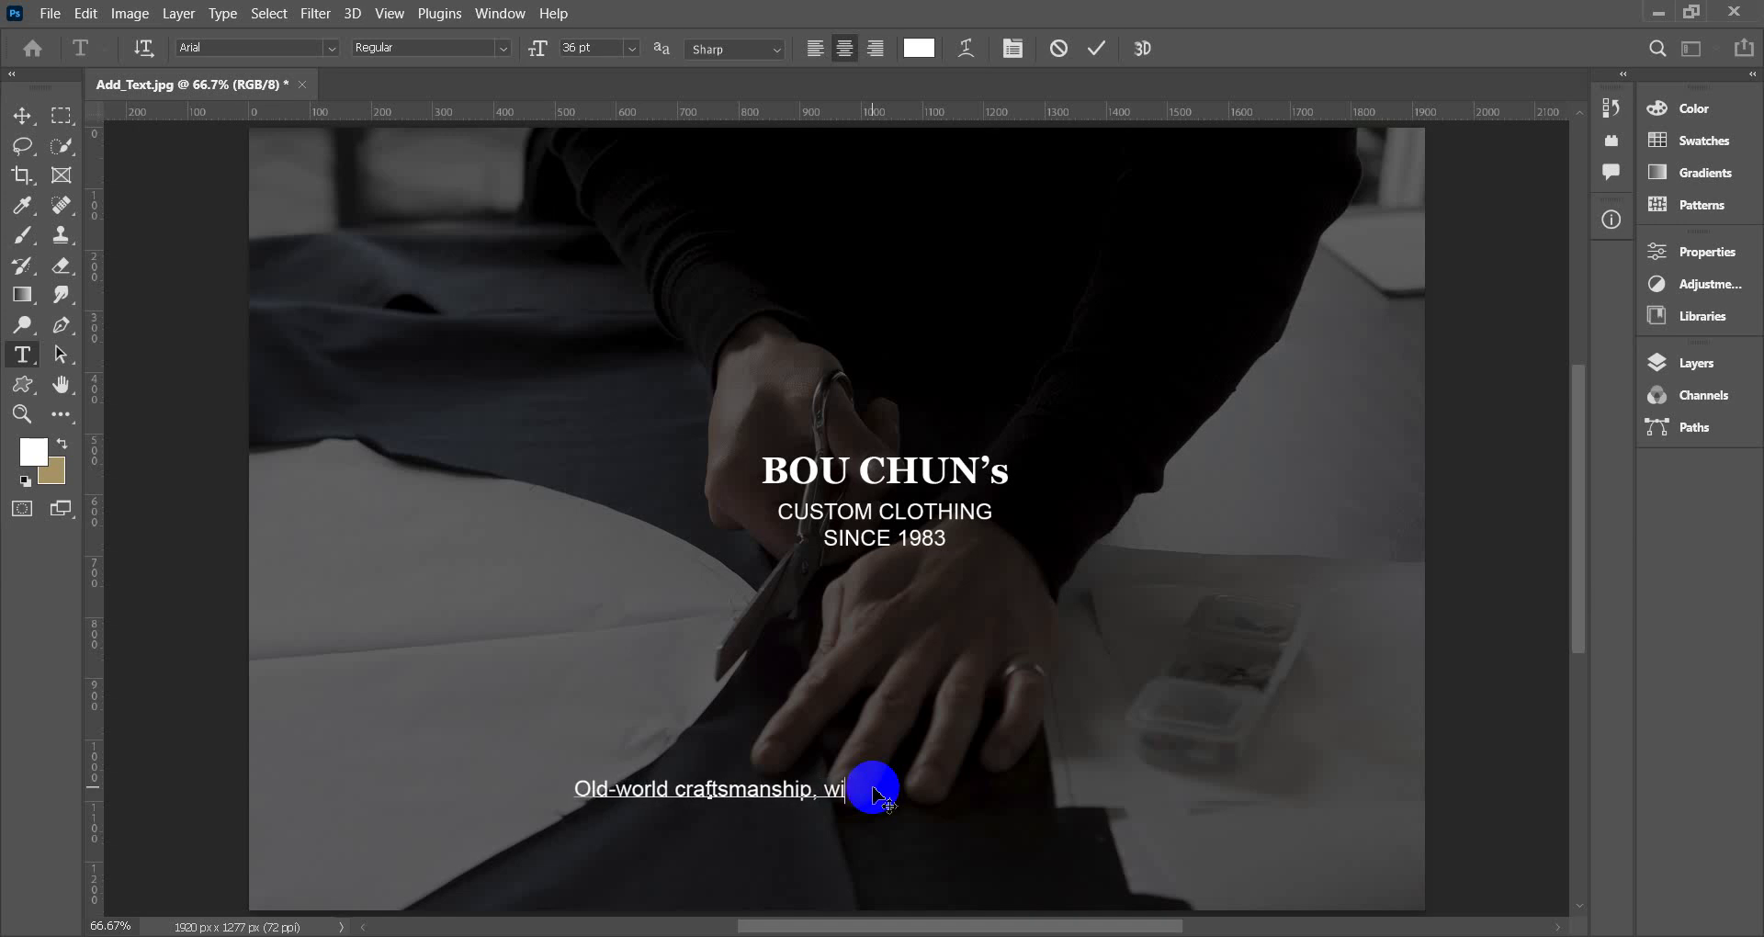
text(ith)
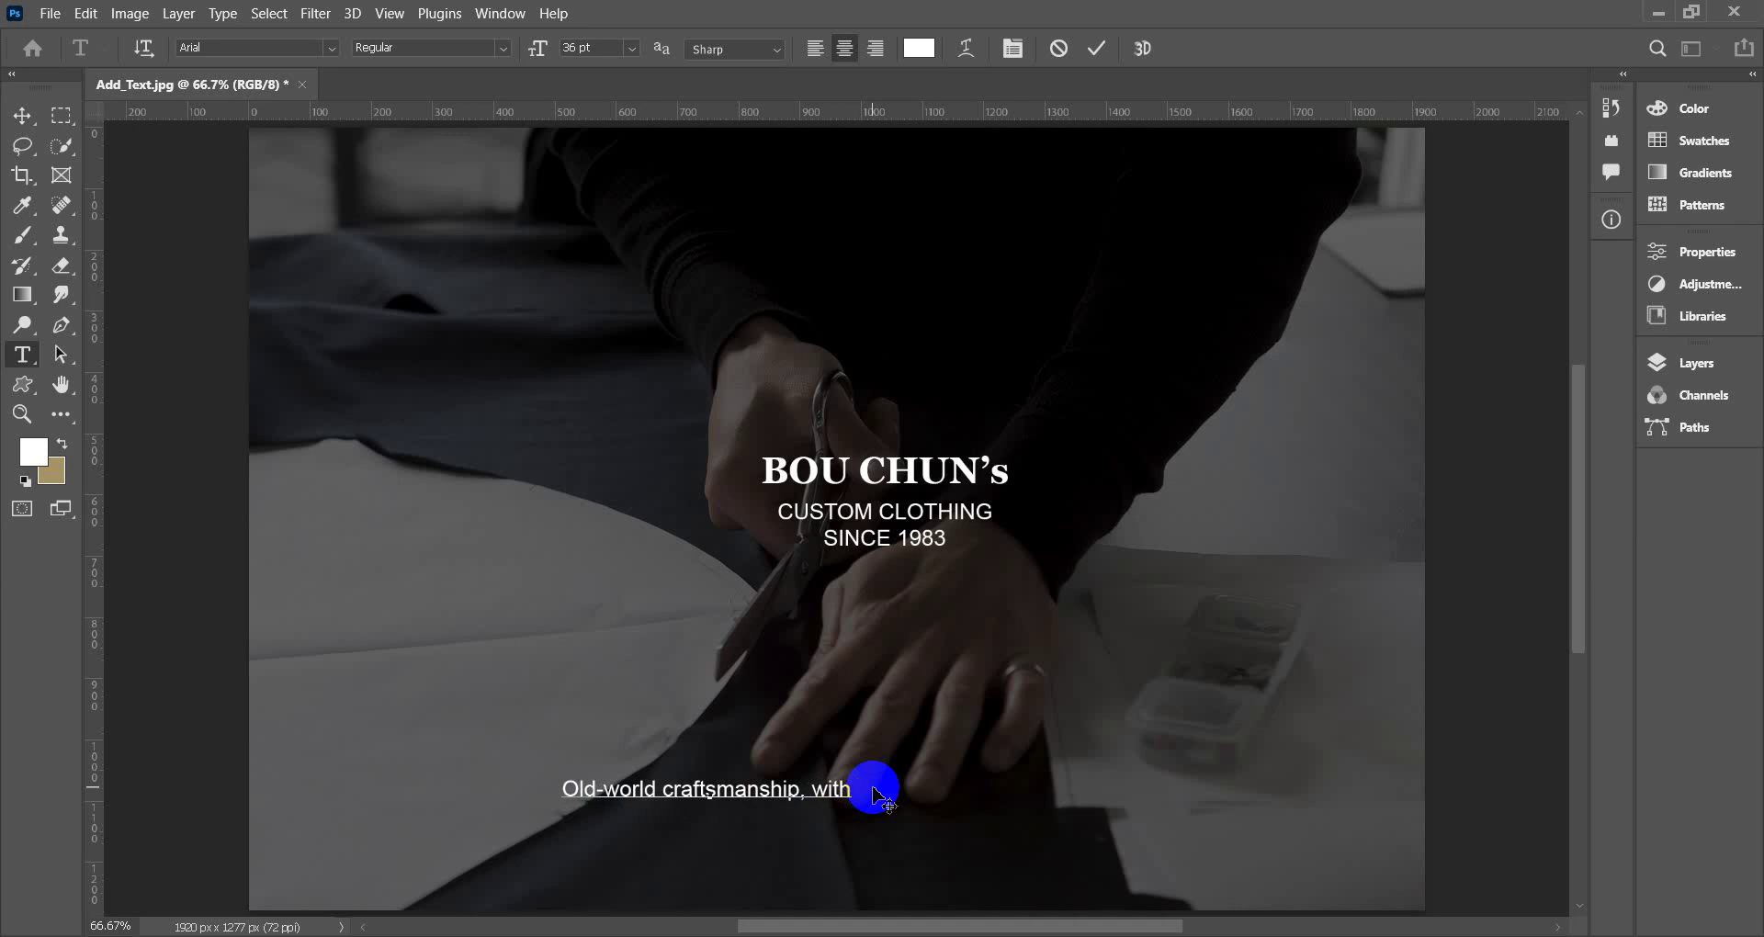
text( cut)
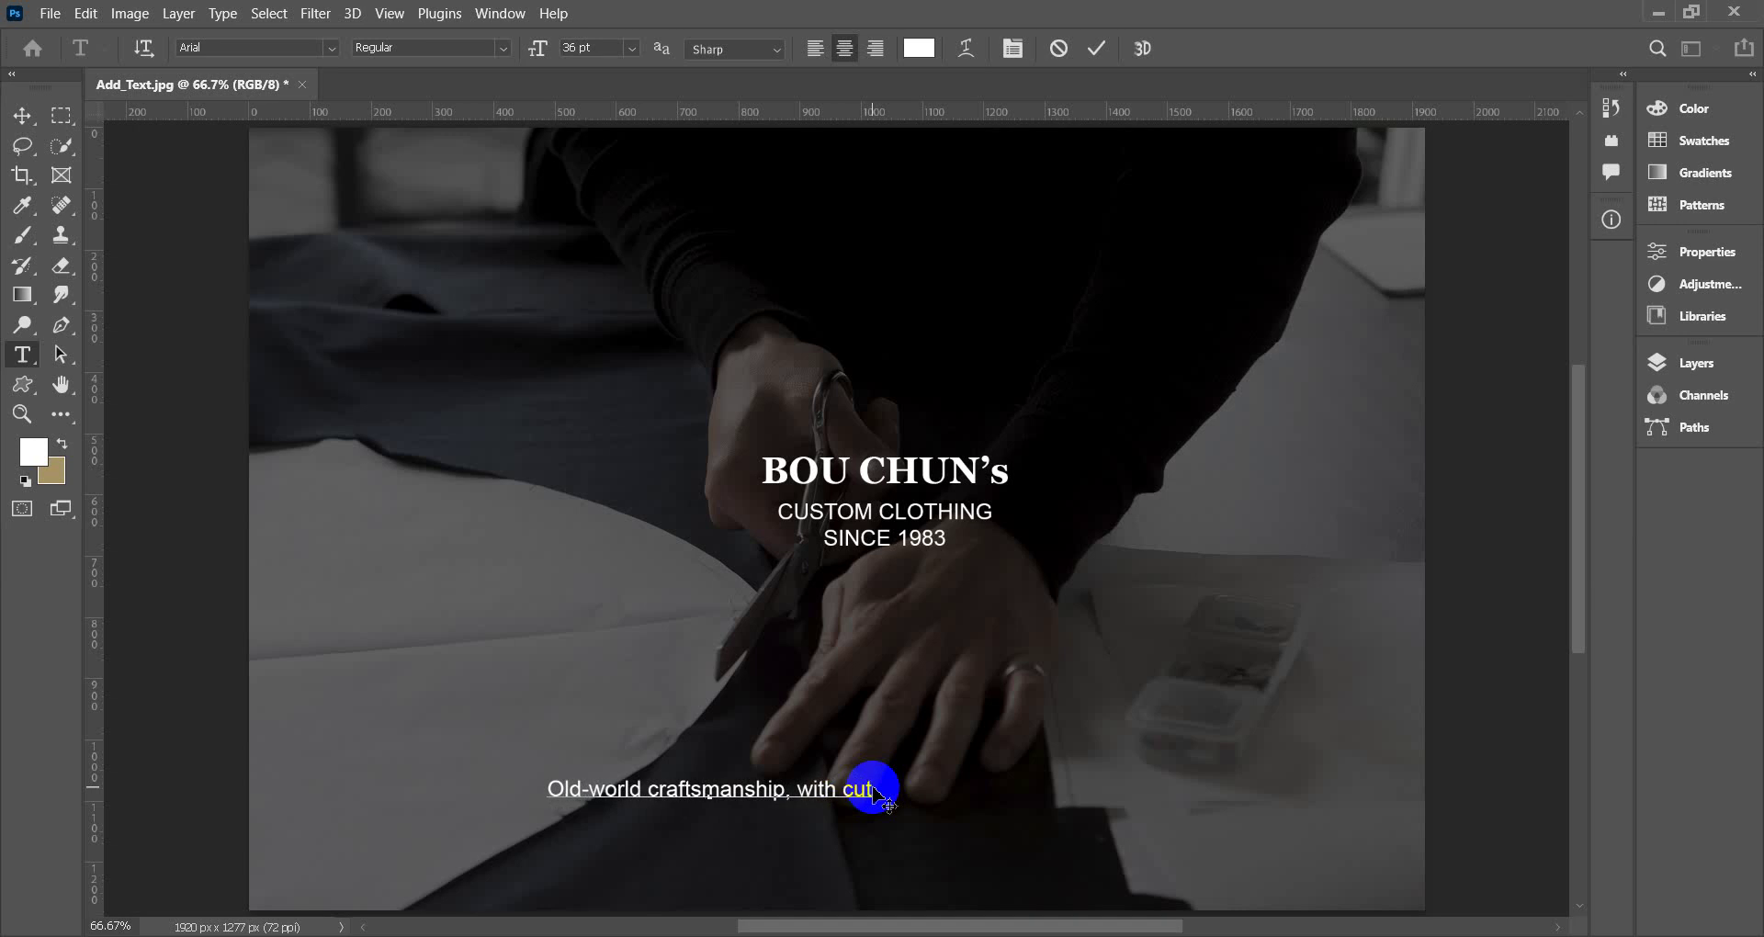
text(ting)
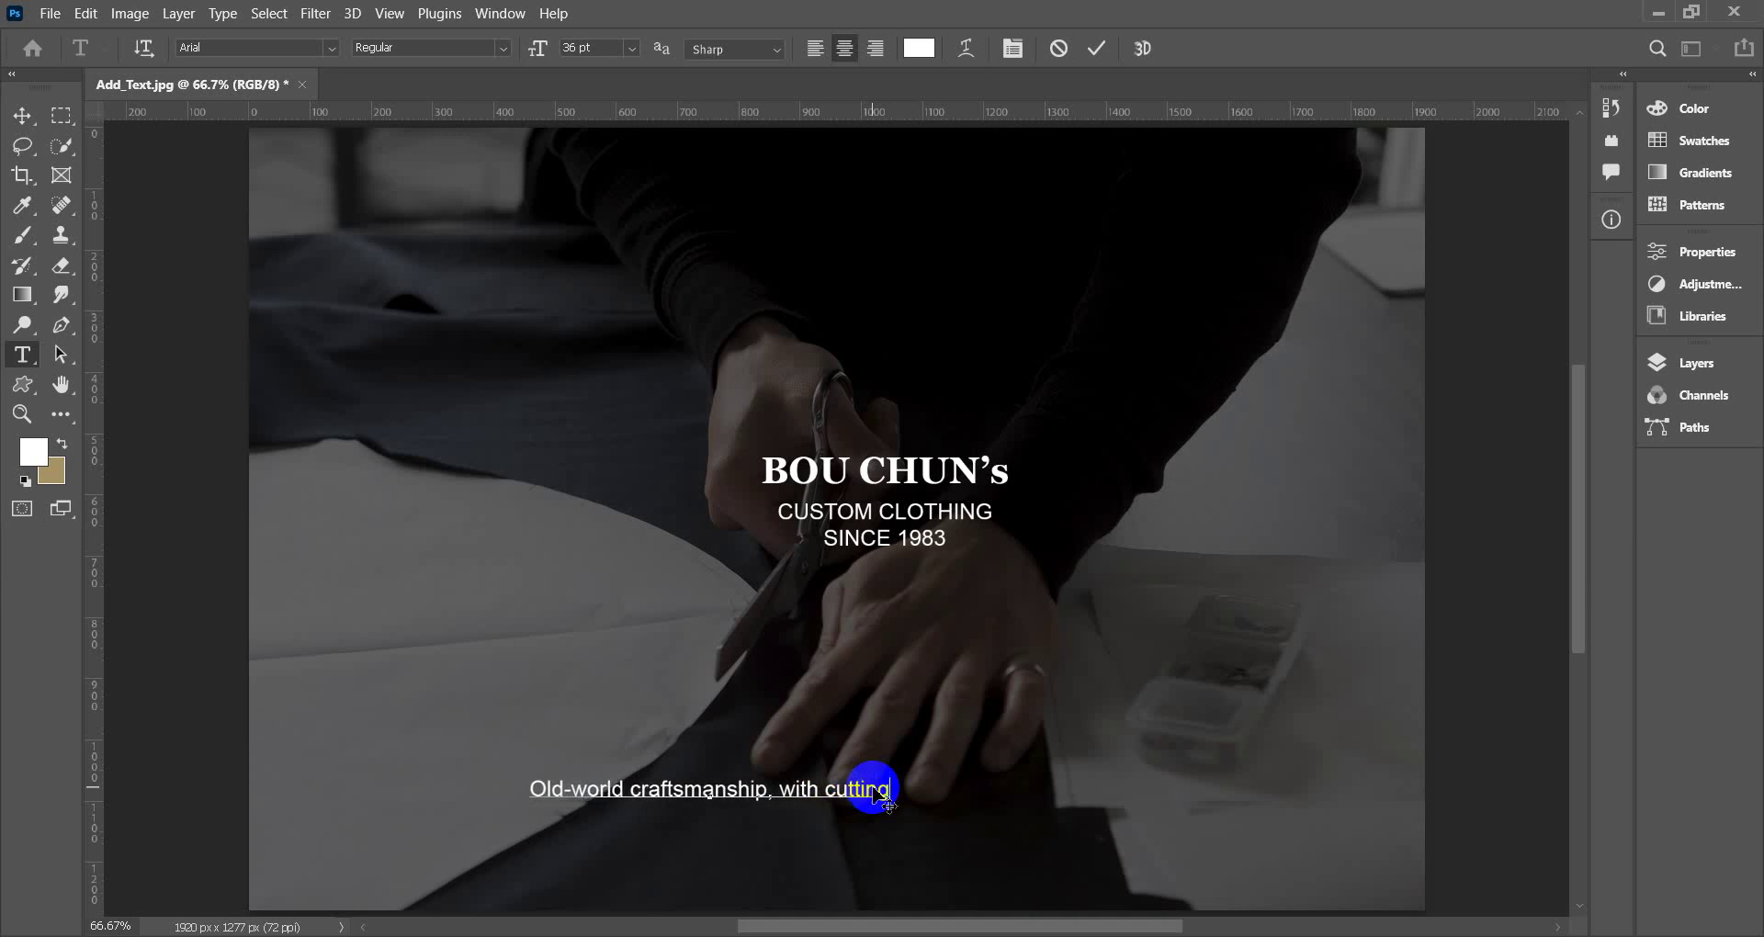
text(-)
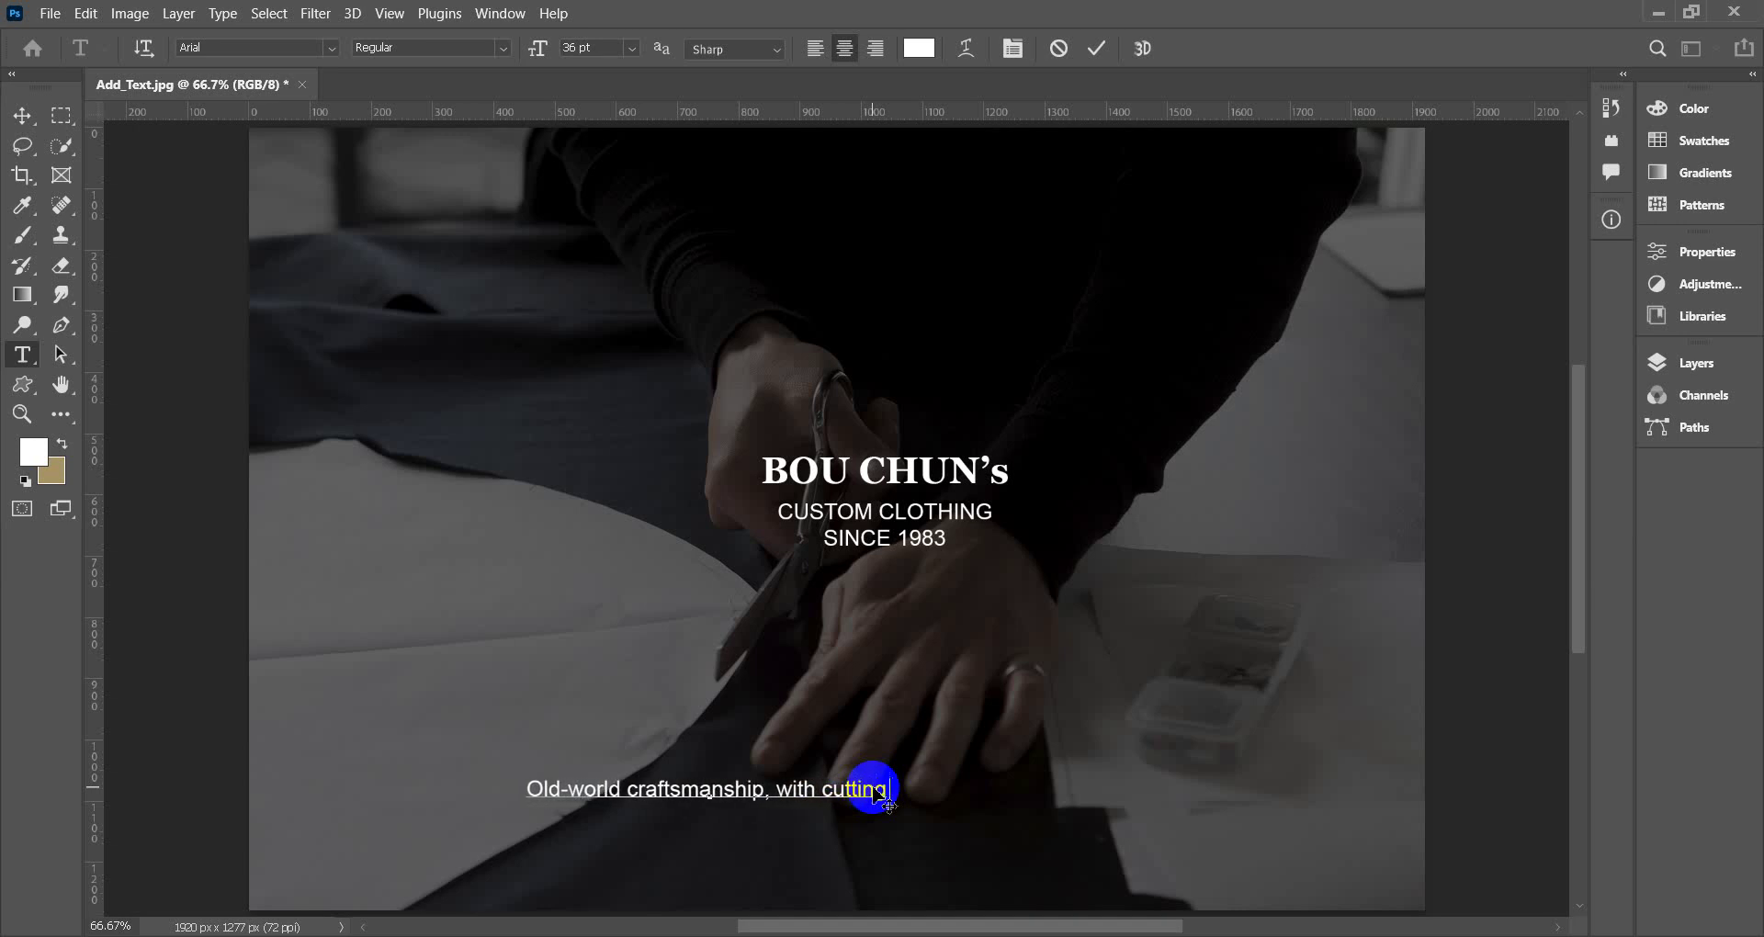
text(edg)
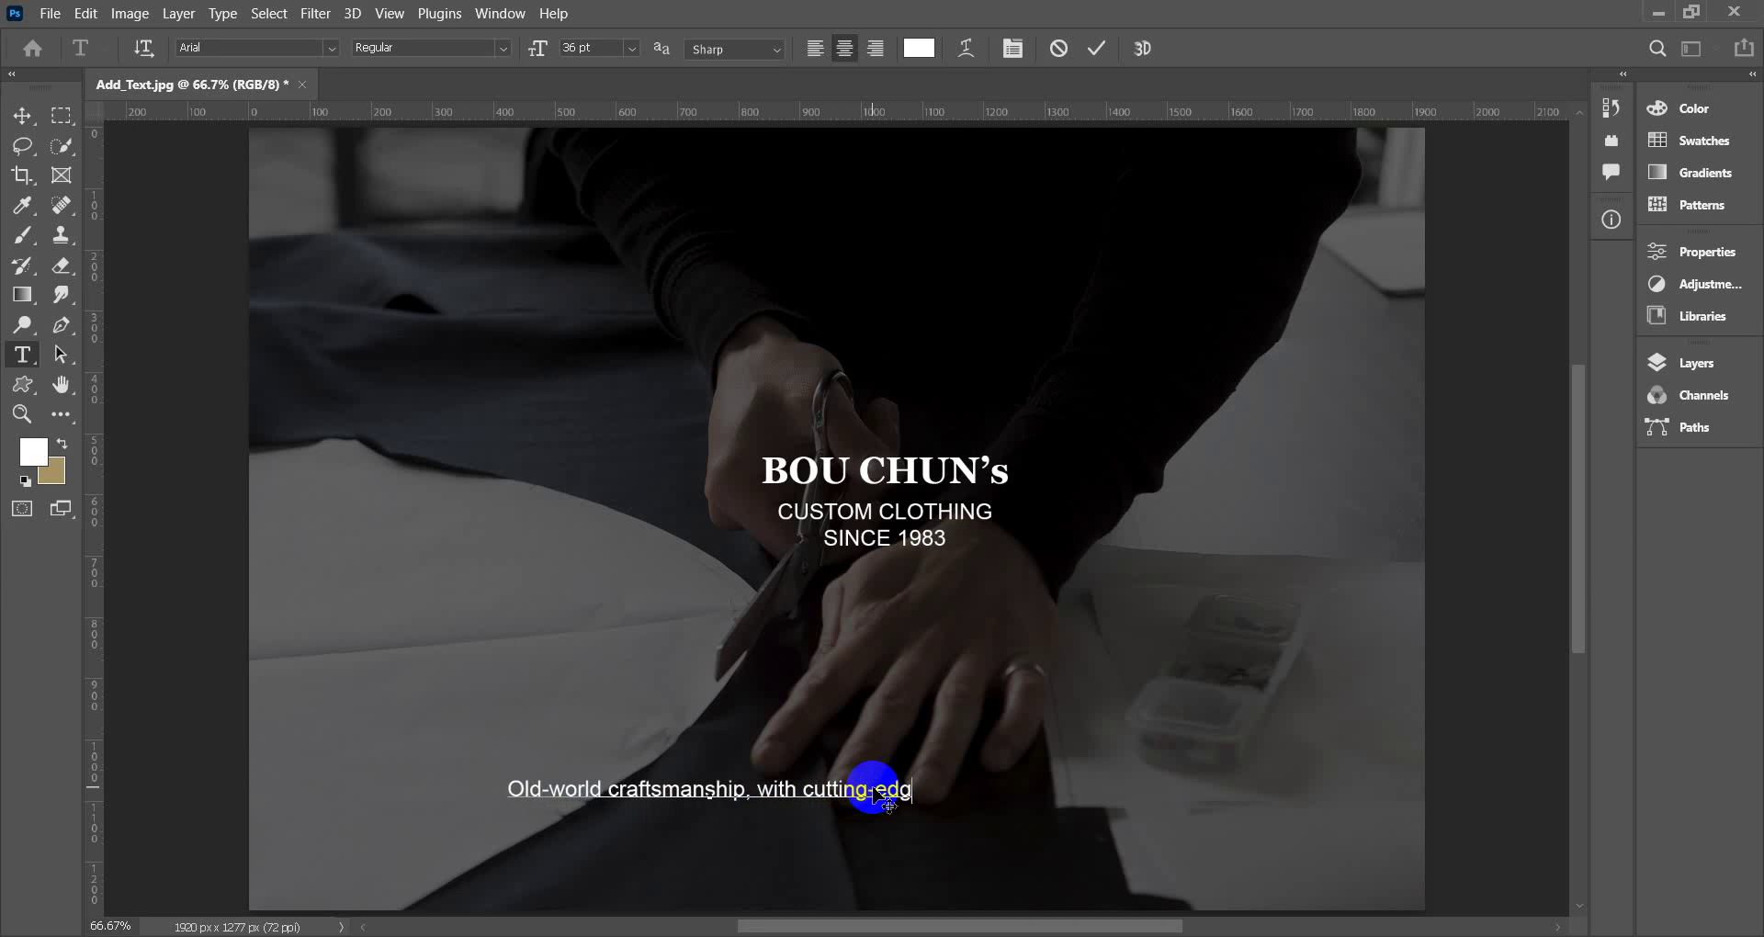
text(e style)
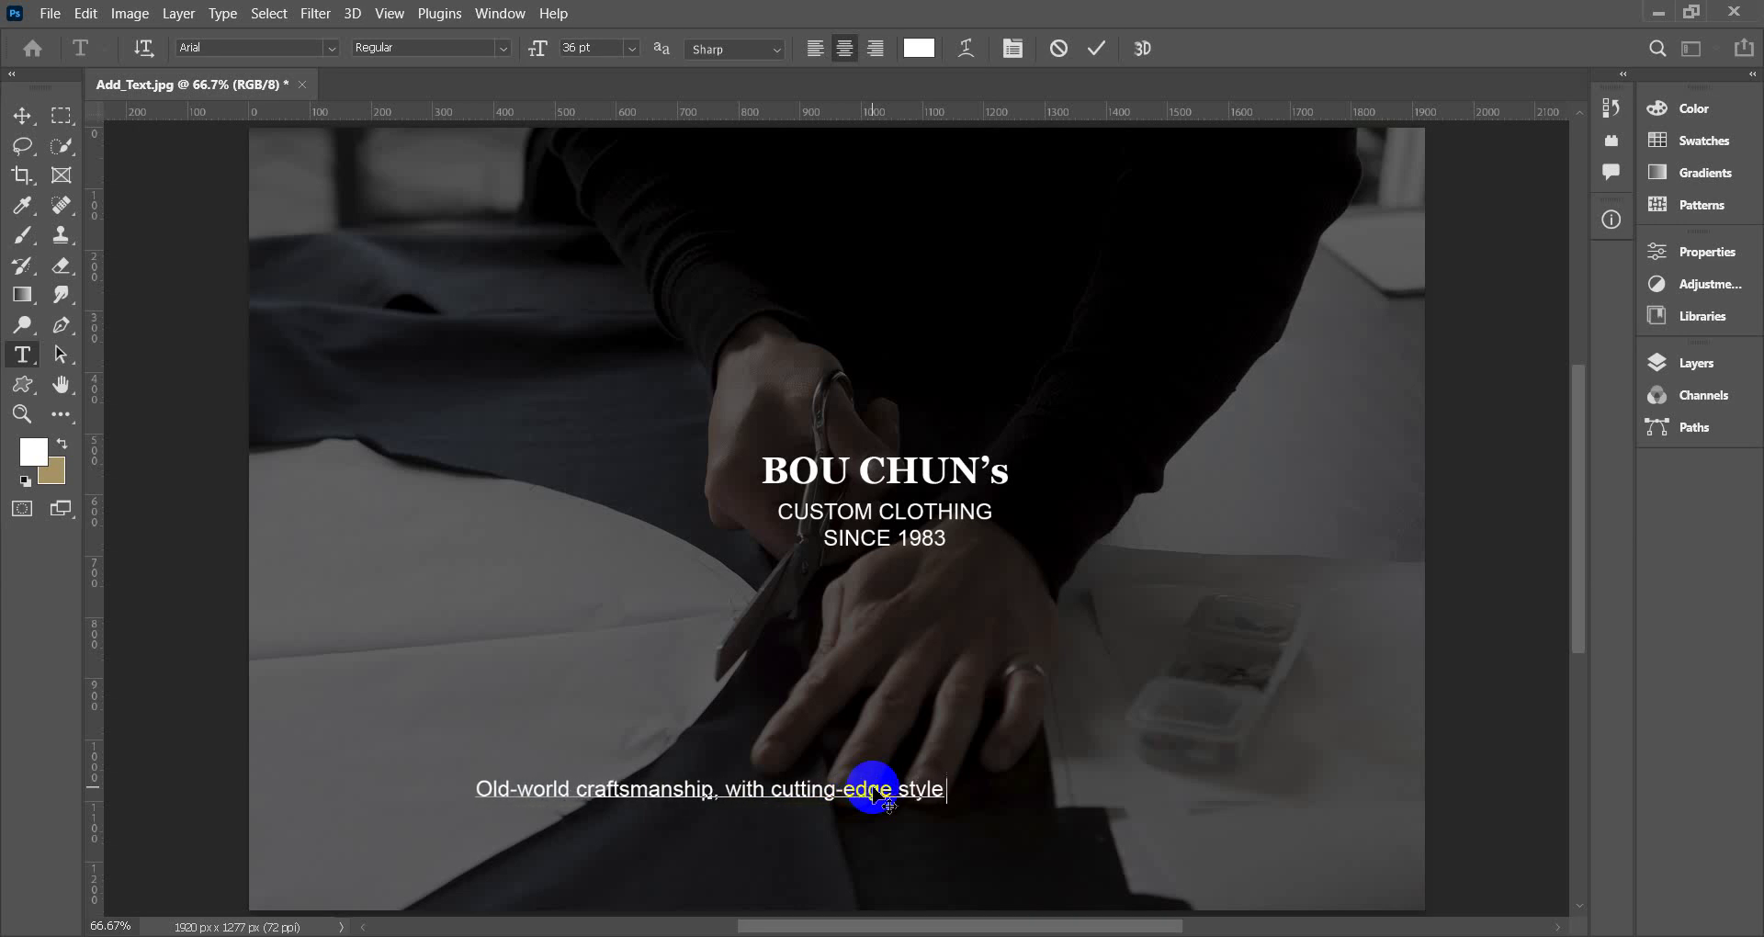
text(.)
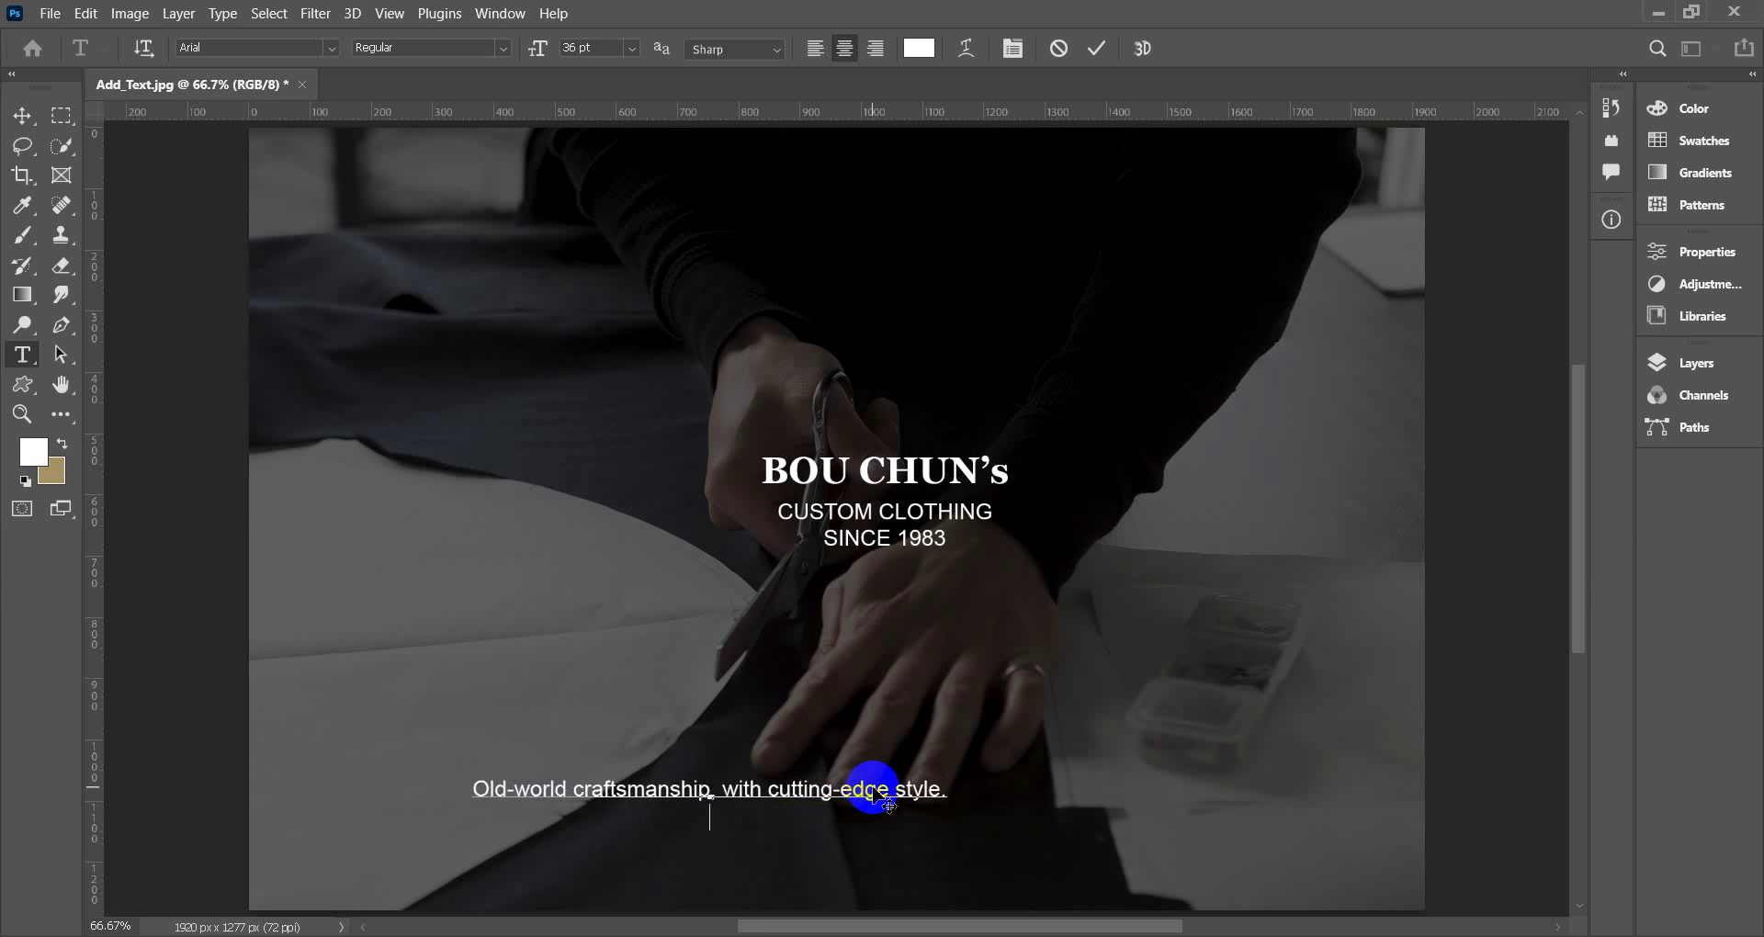
Add the second line 'We specialize in alterations, customer-made clothing,'.
key(Return)
text(Wep)
key(BackSpace)
text(spe)
text(cial)
text(i)
text(z)
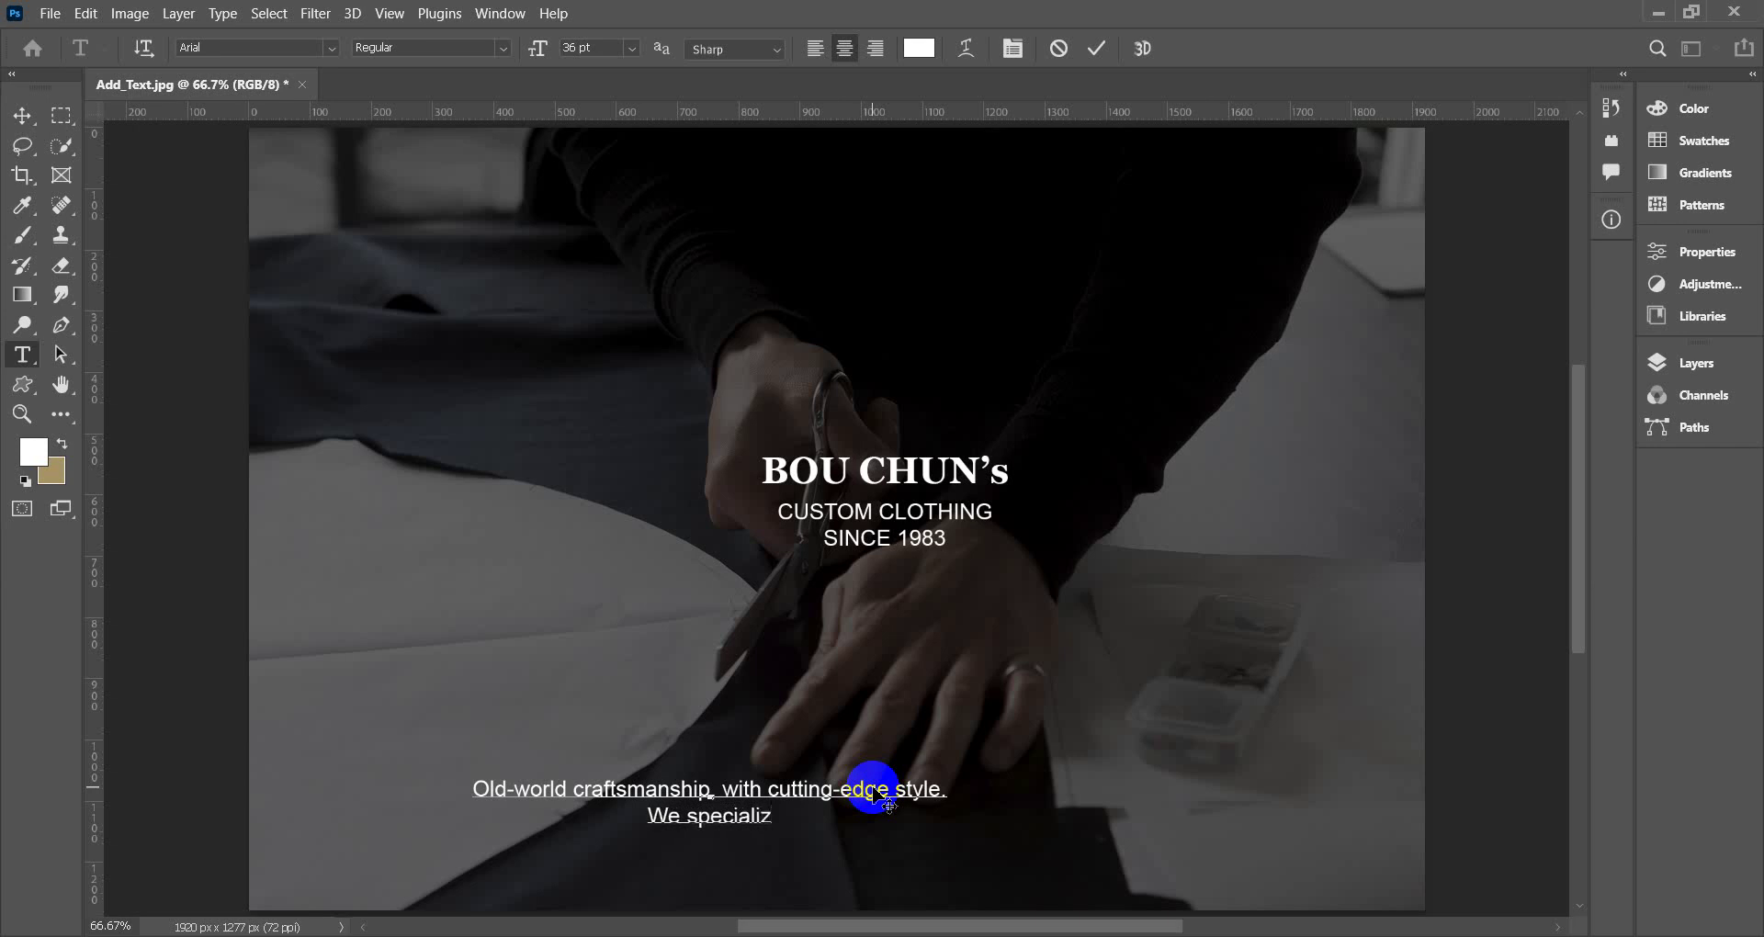
text(e)
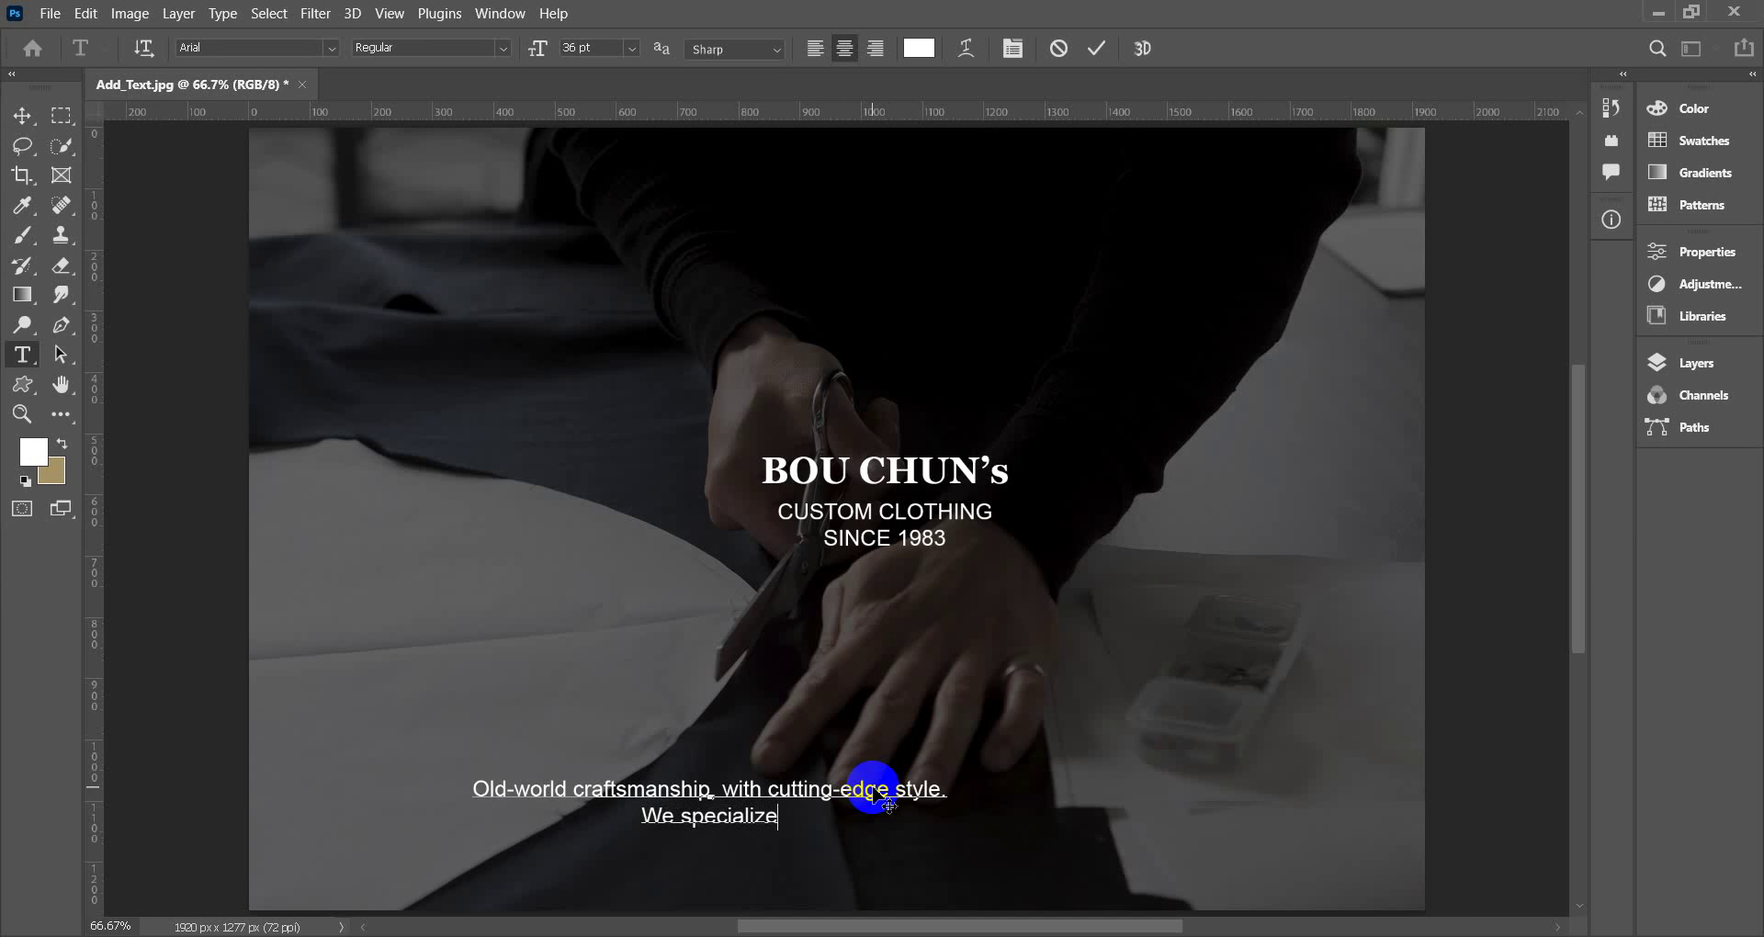
text(z)
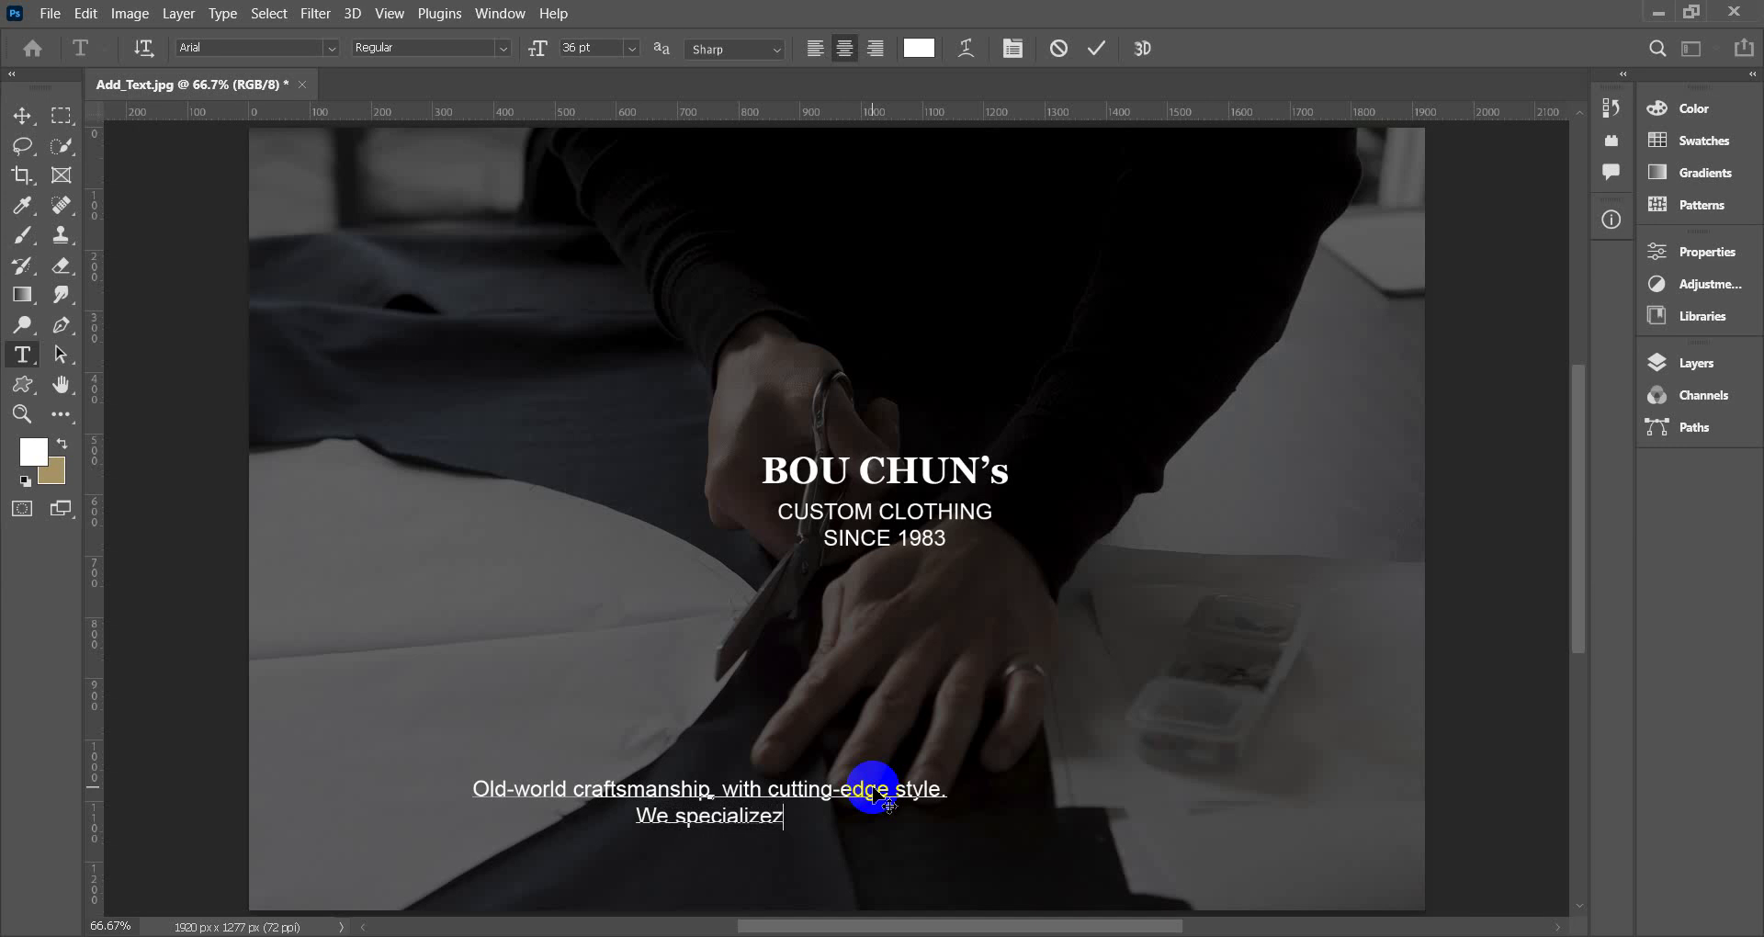
key(BackSpace)
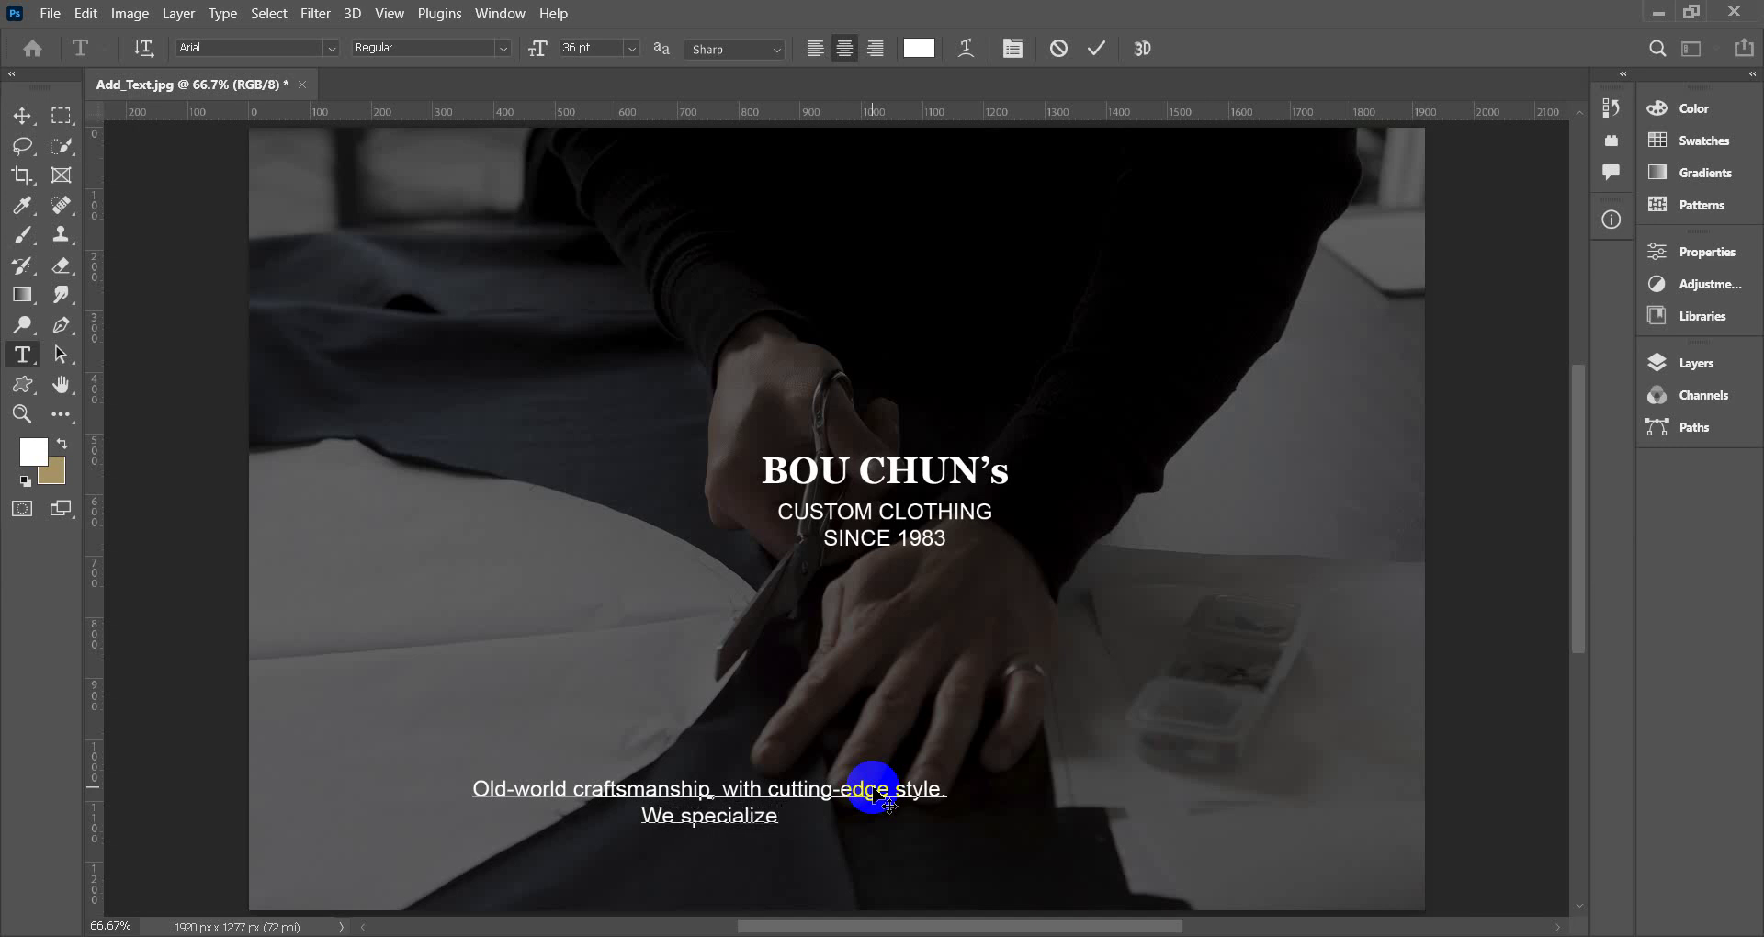
text(in )
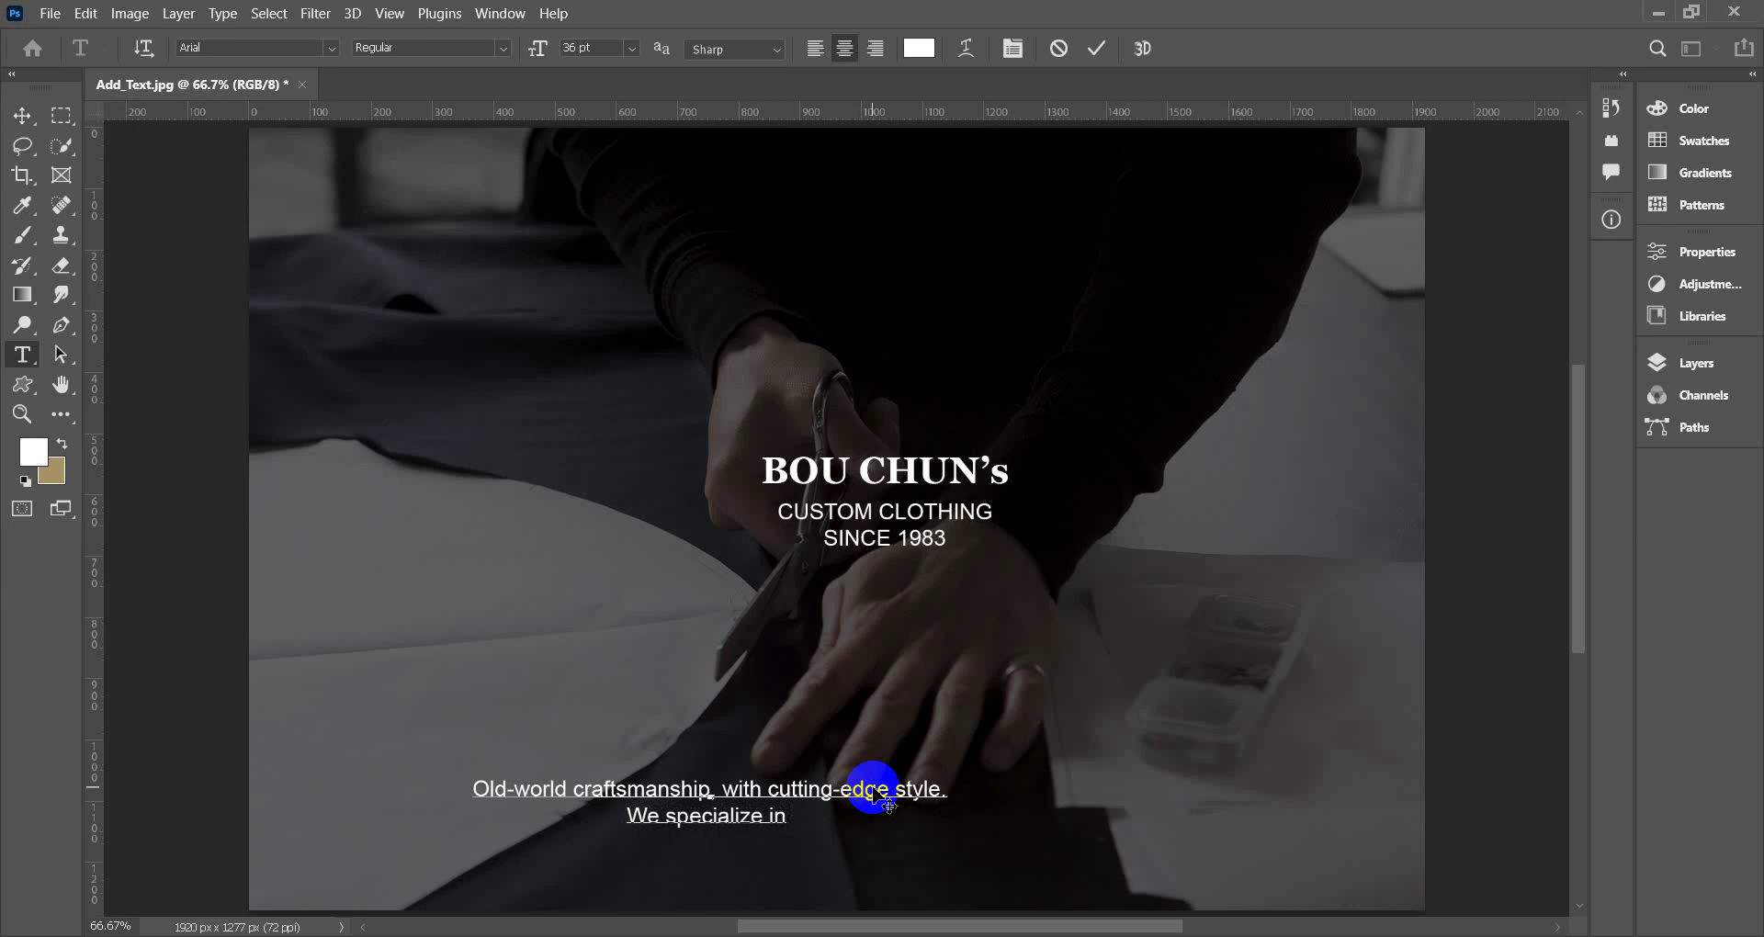
text(al)
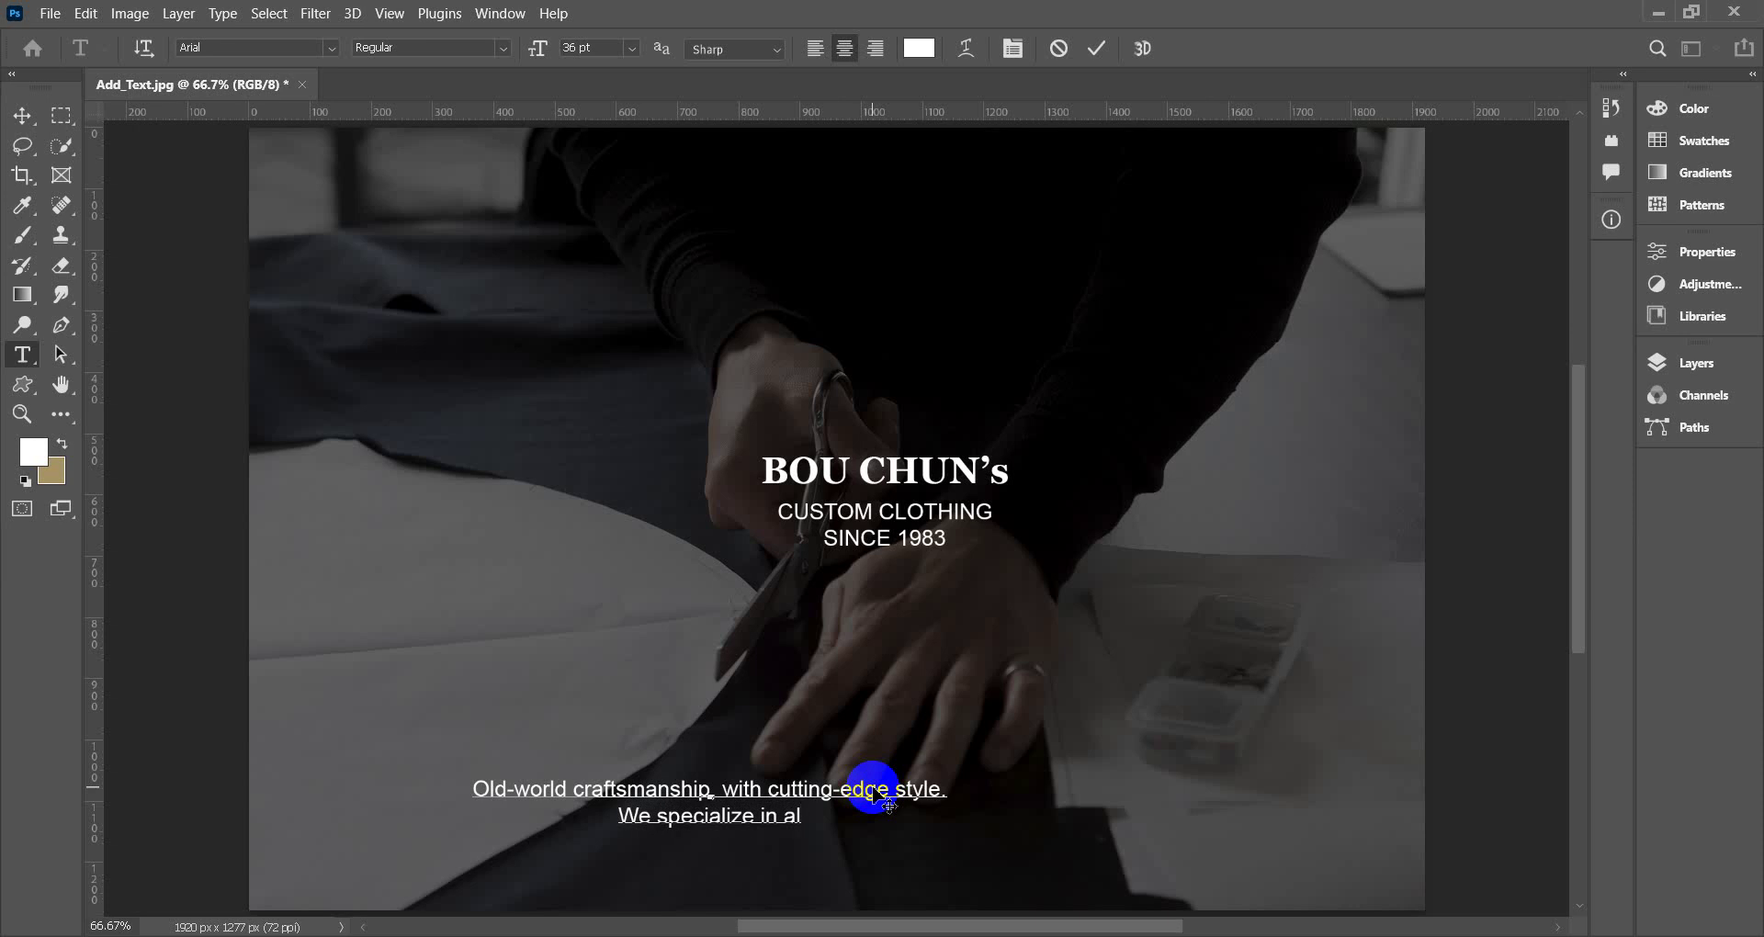
text(ter)
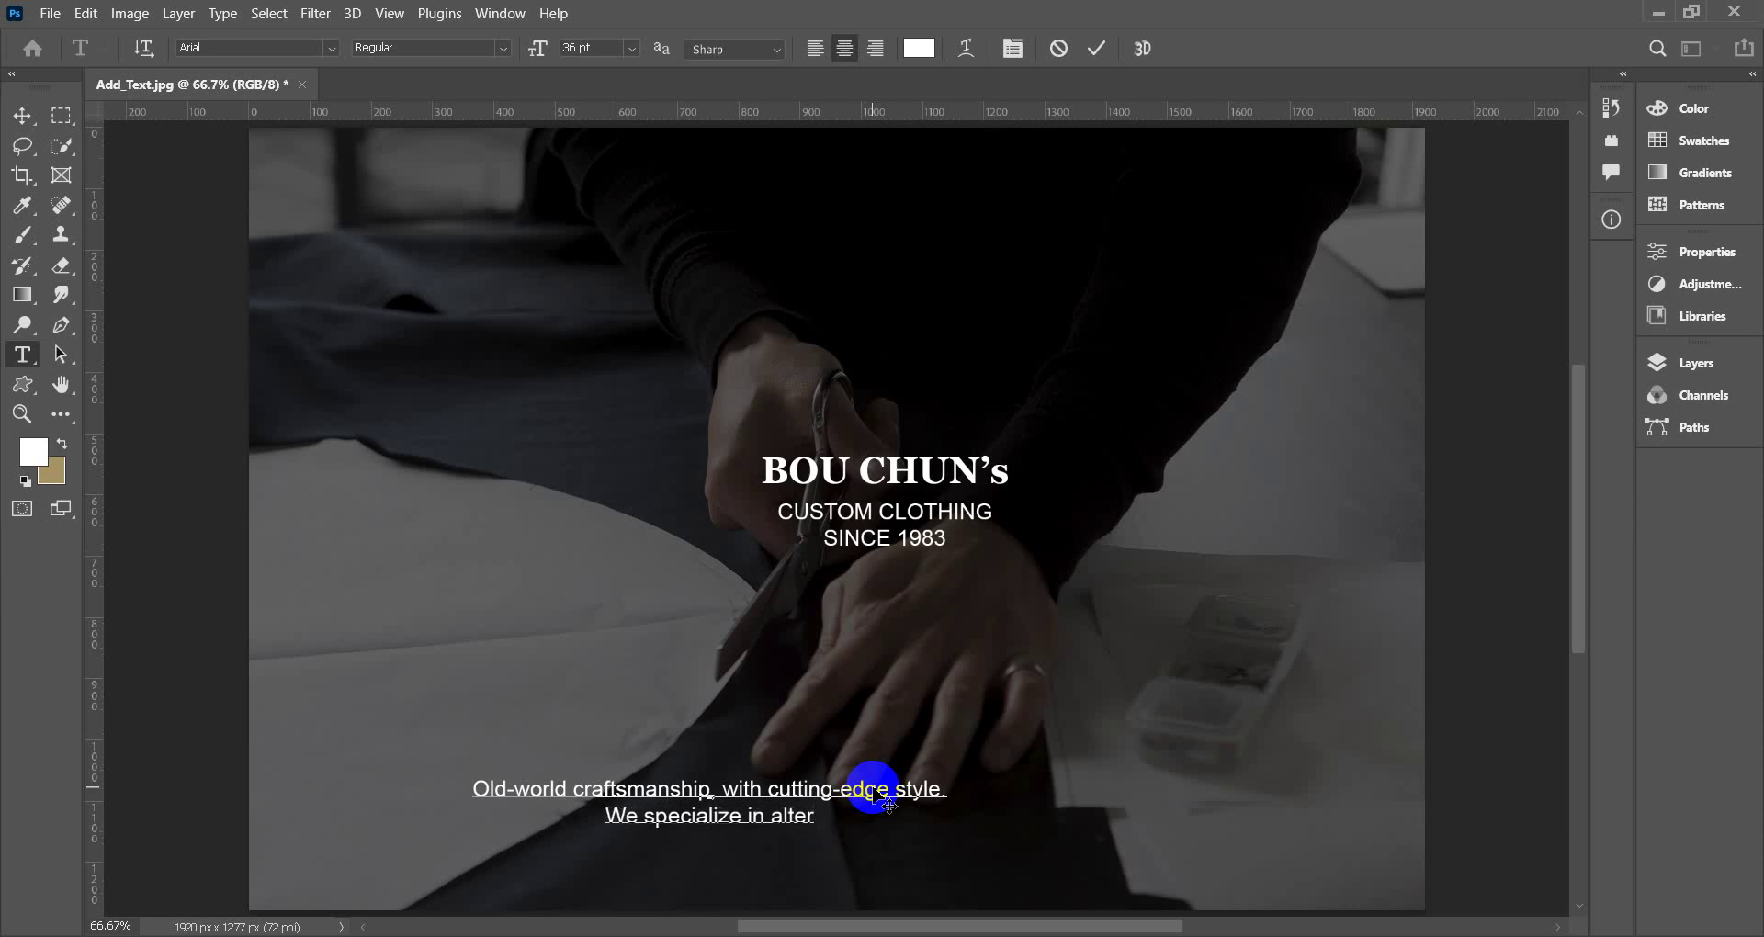
text(ations)
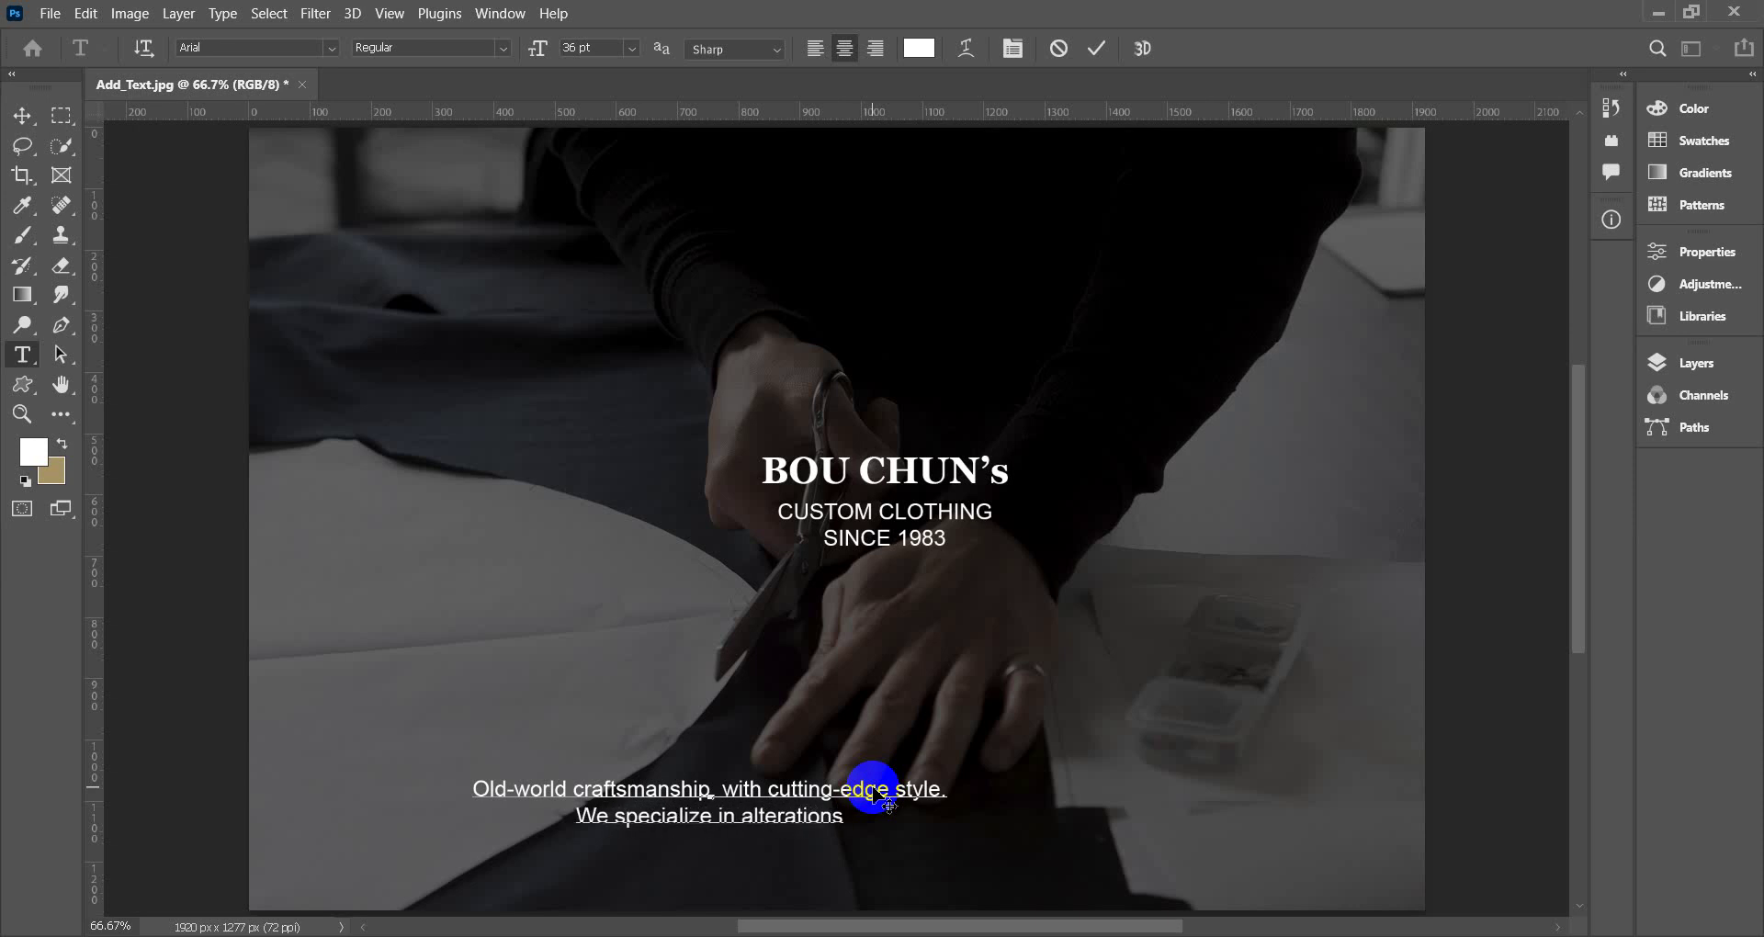
text(.)
key(BackSpace)
text(, cu)
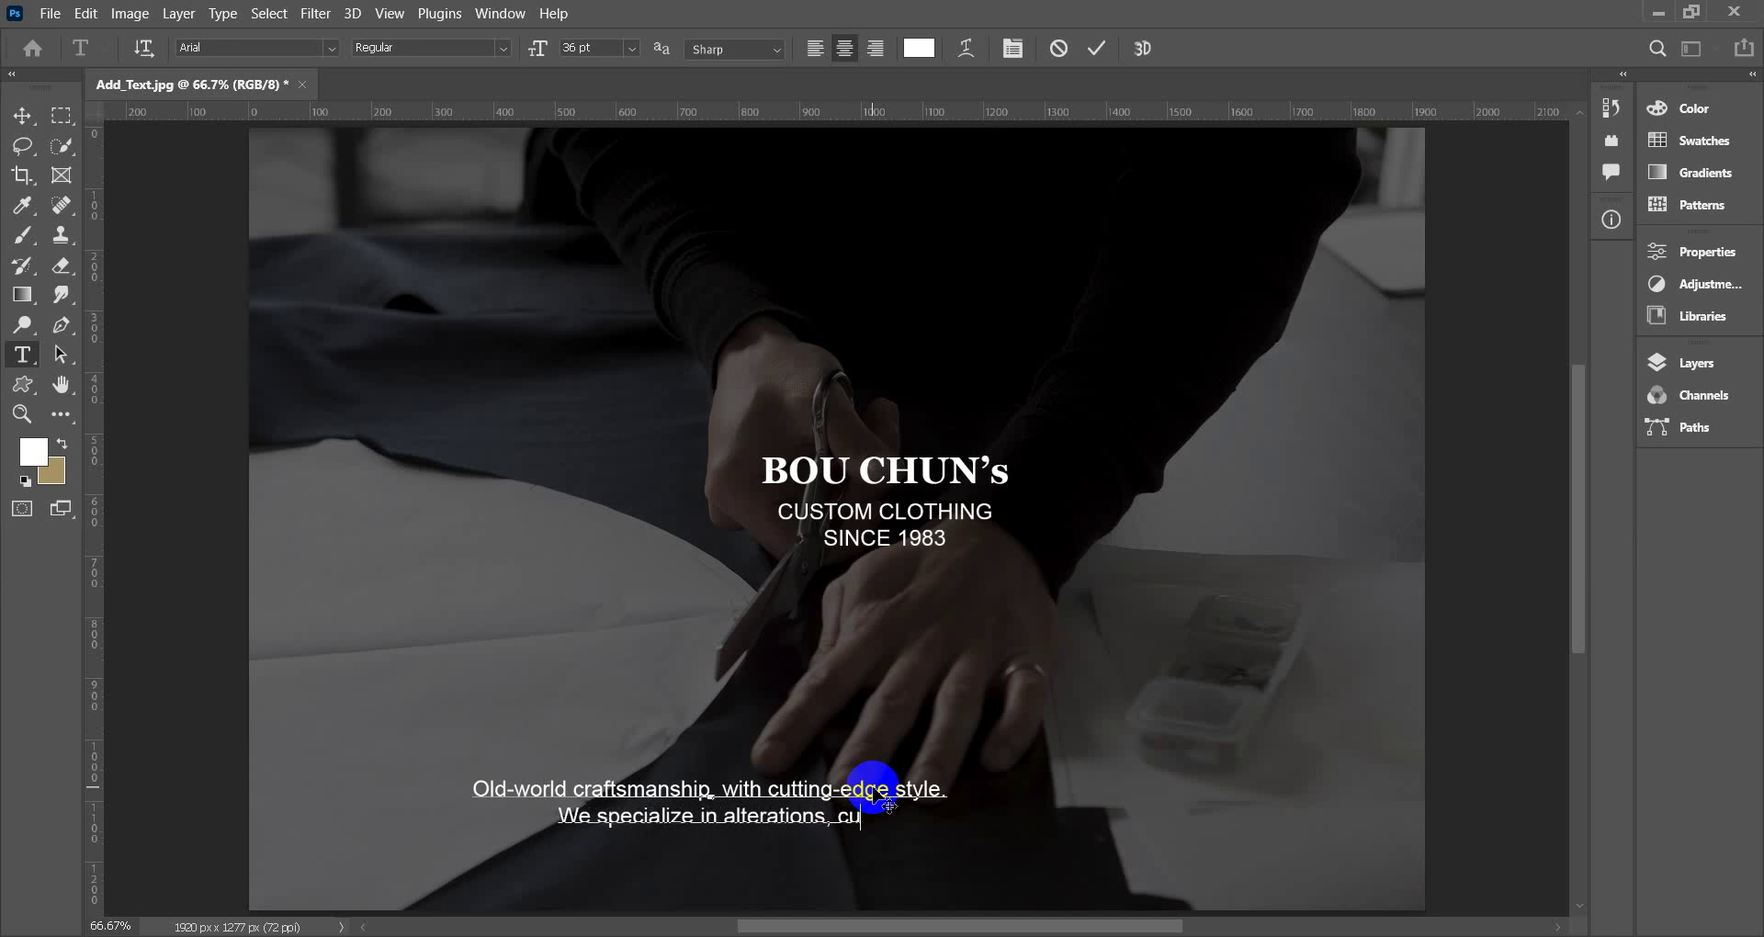
text(stomer)
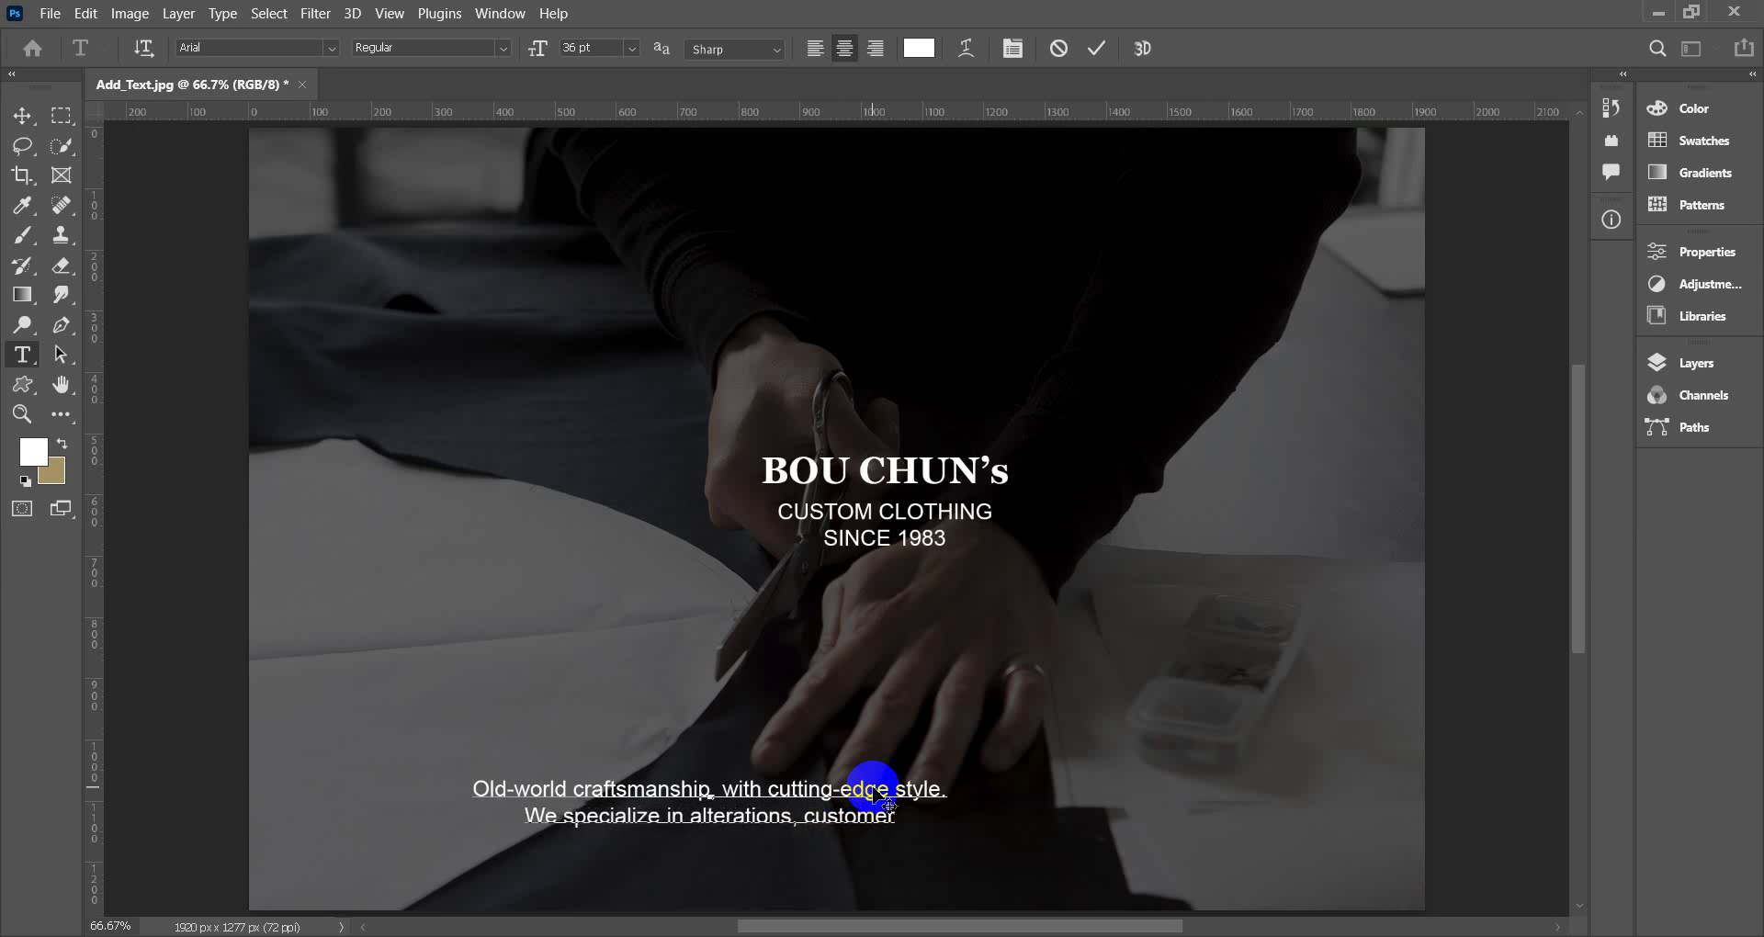
text(-ma)
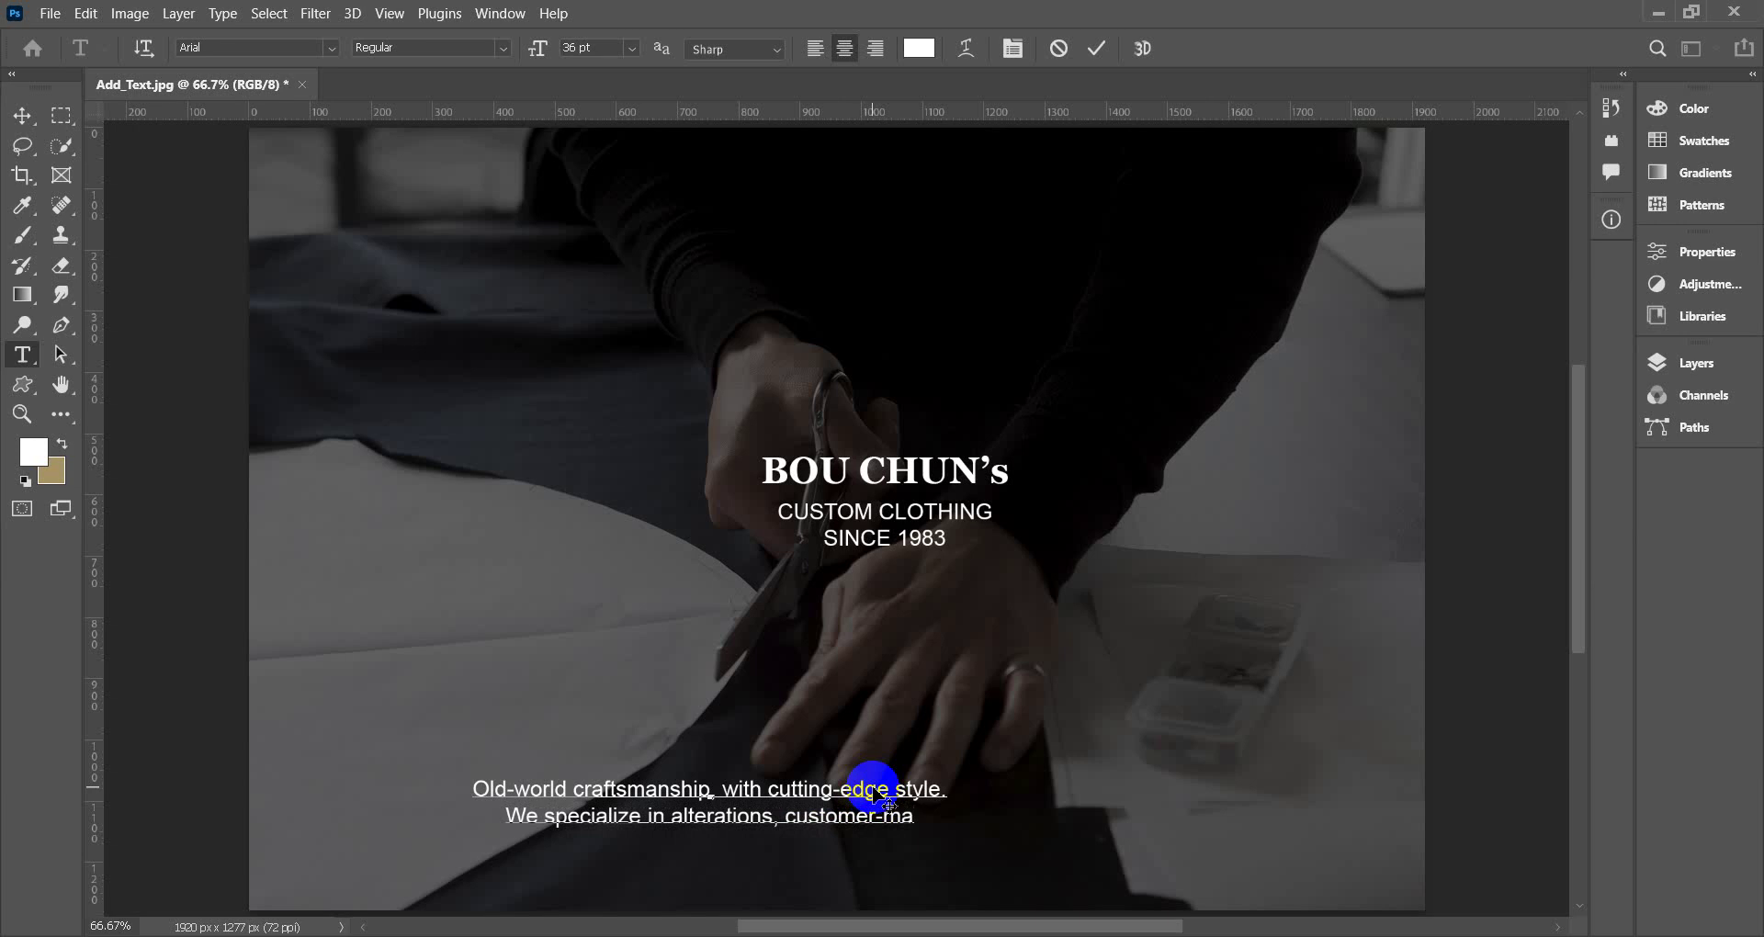
text(d)
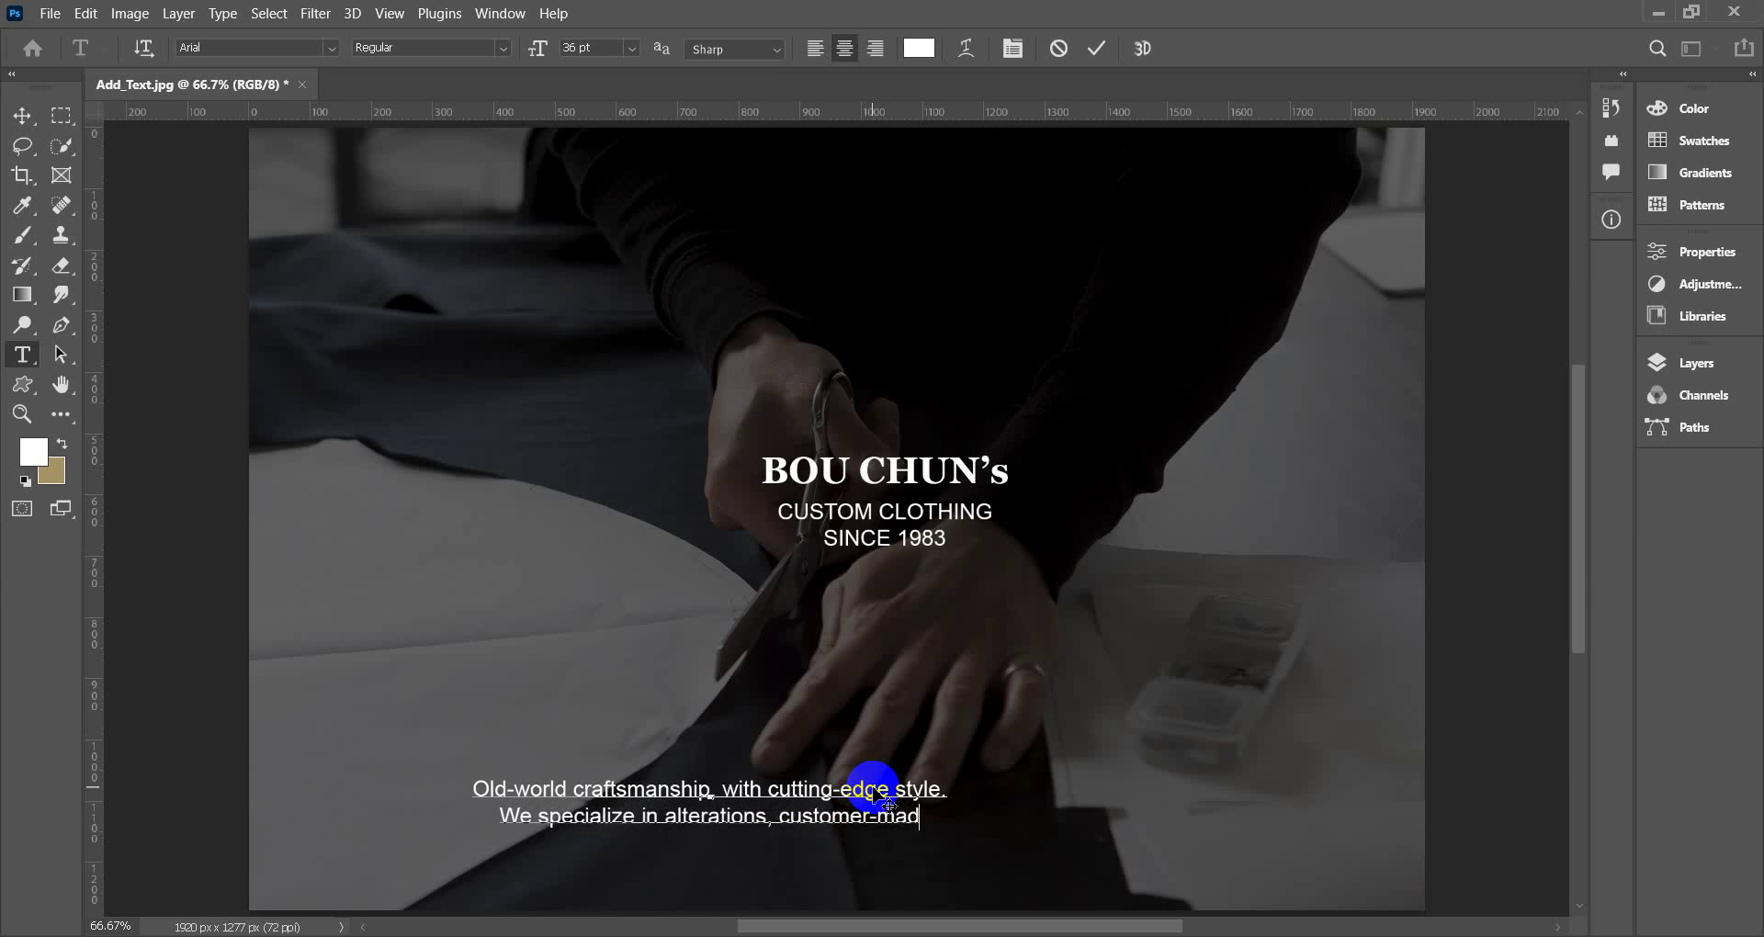
text(e)
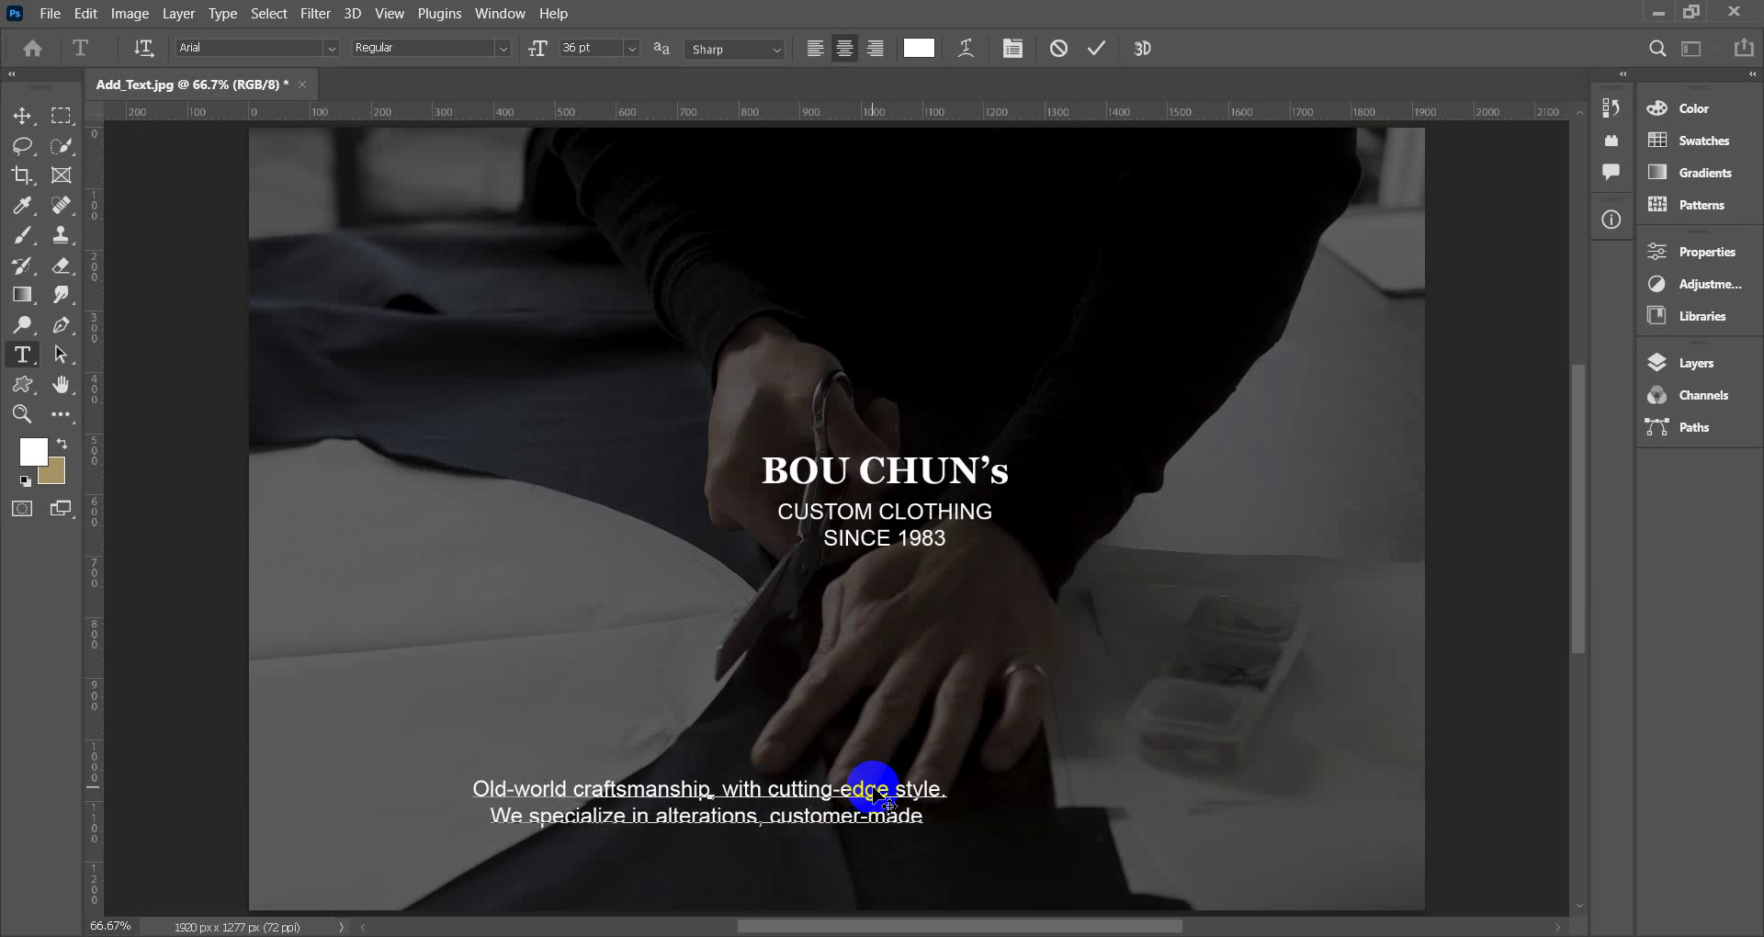
text( c)
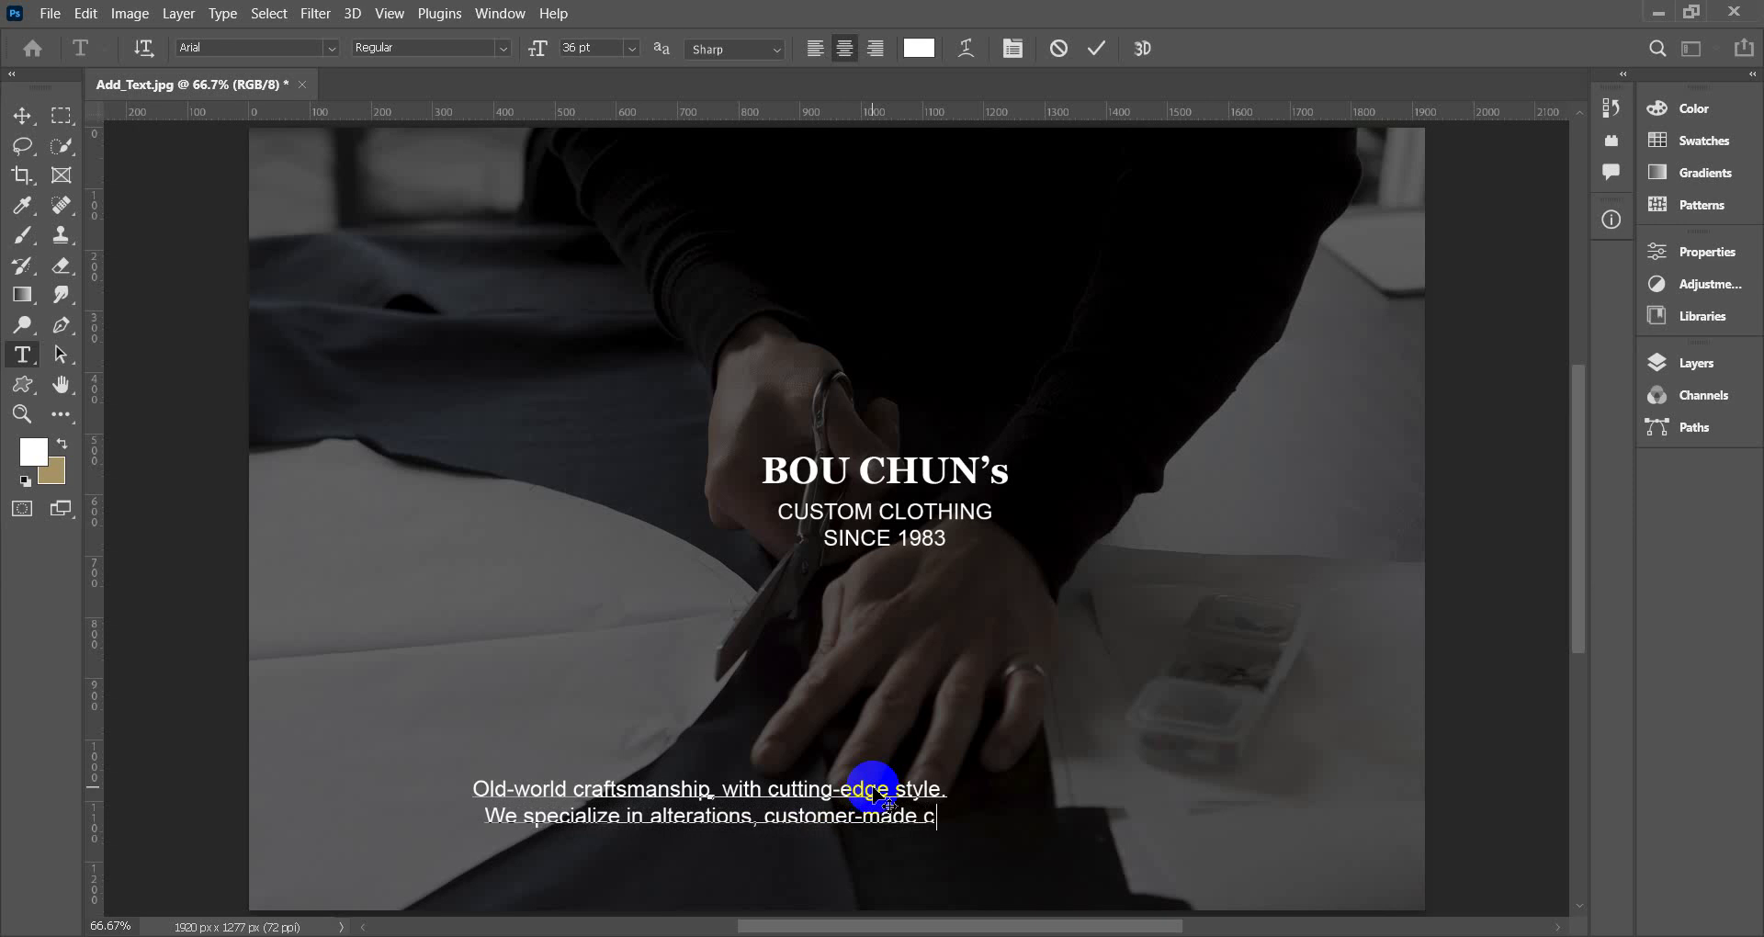
text(lothing)
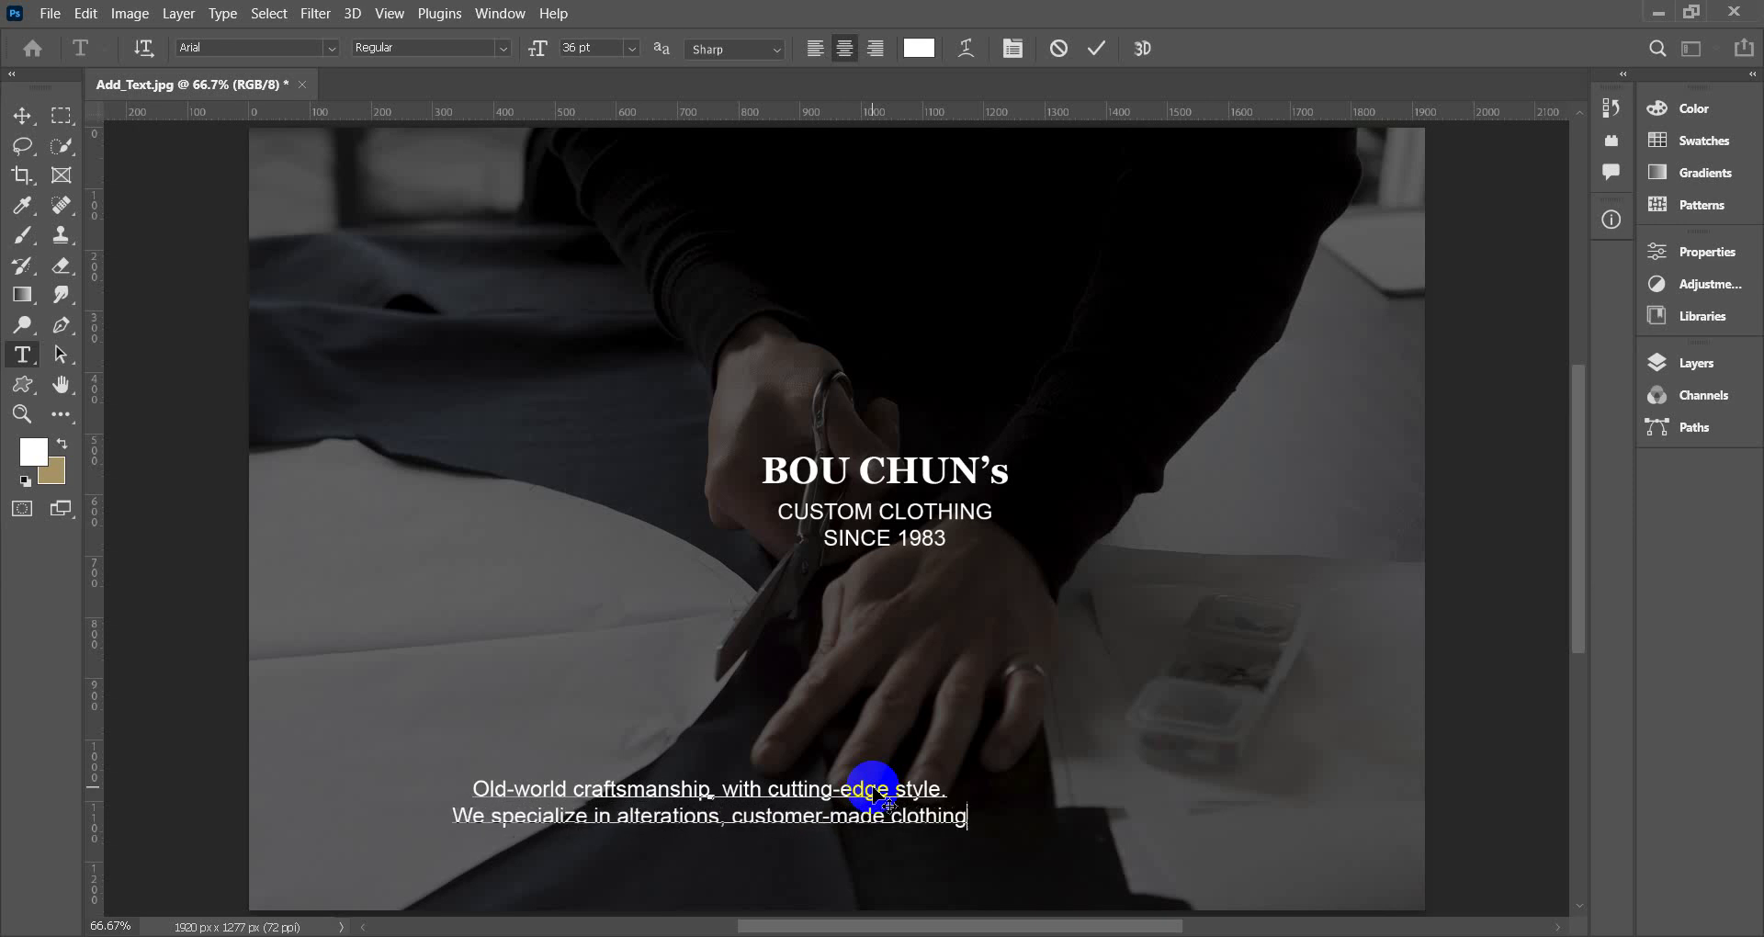
text(,)
Add the third line 'and original designs.' and select all the paragraph text.
key(Return)
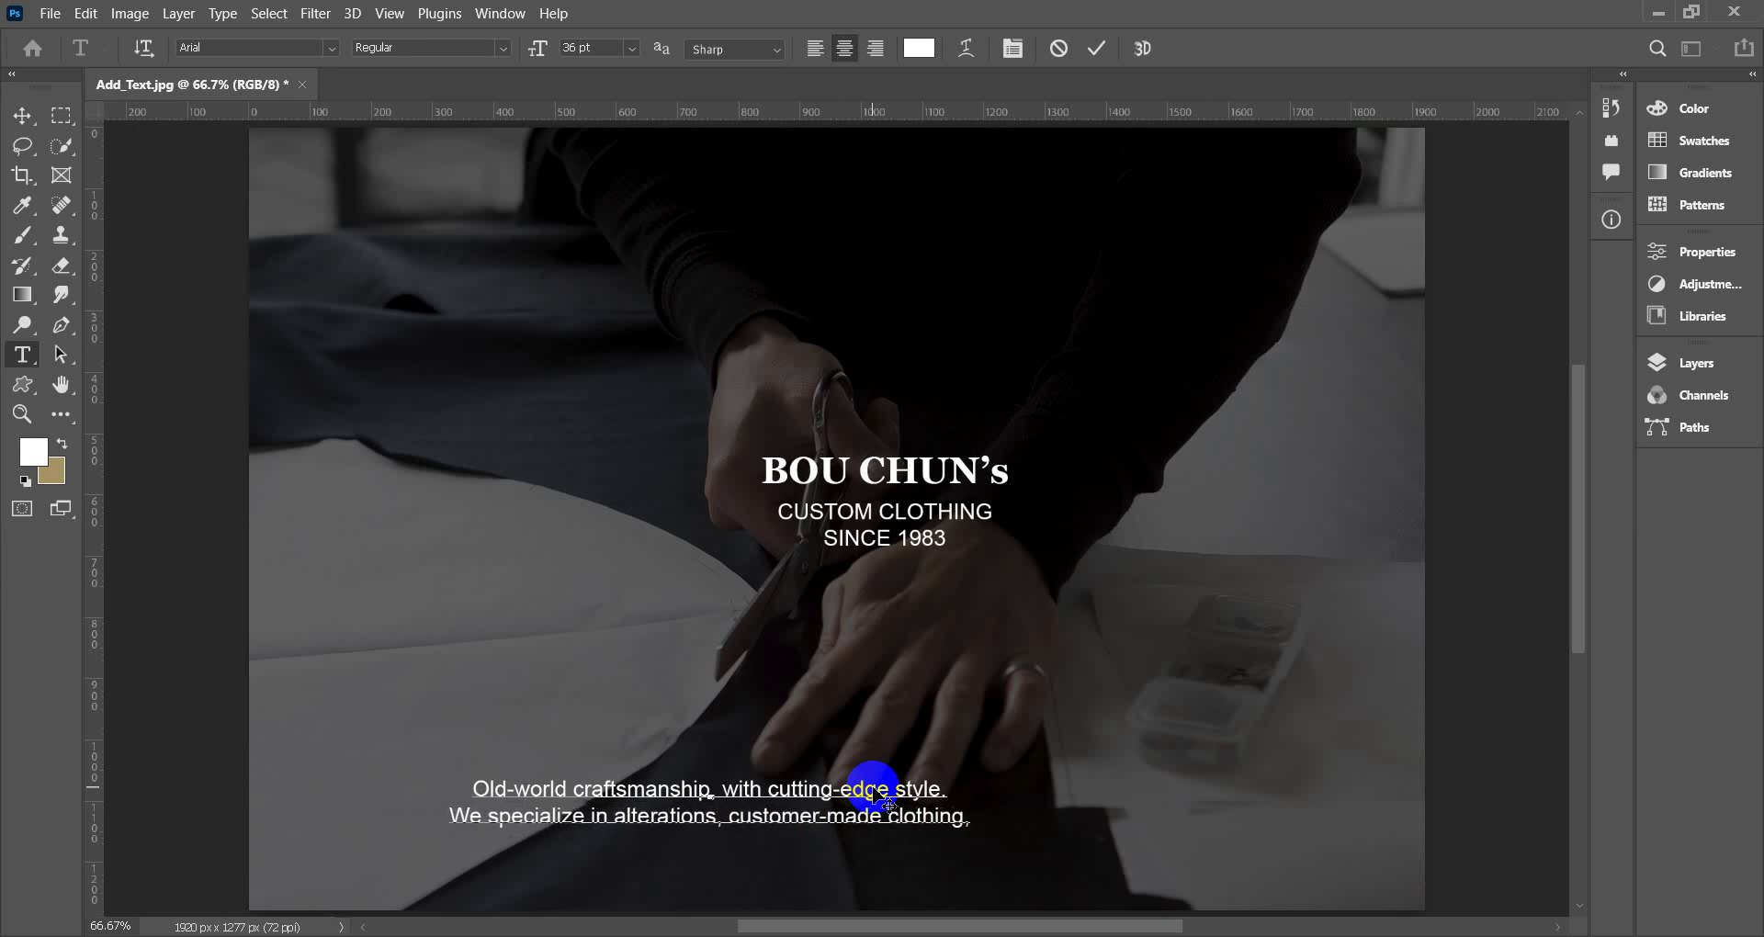
text(a)
text(nd o)
text(ria)
key(BackSpace)
text(g)
text(inal )
text(design)
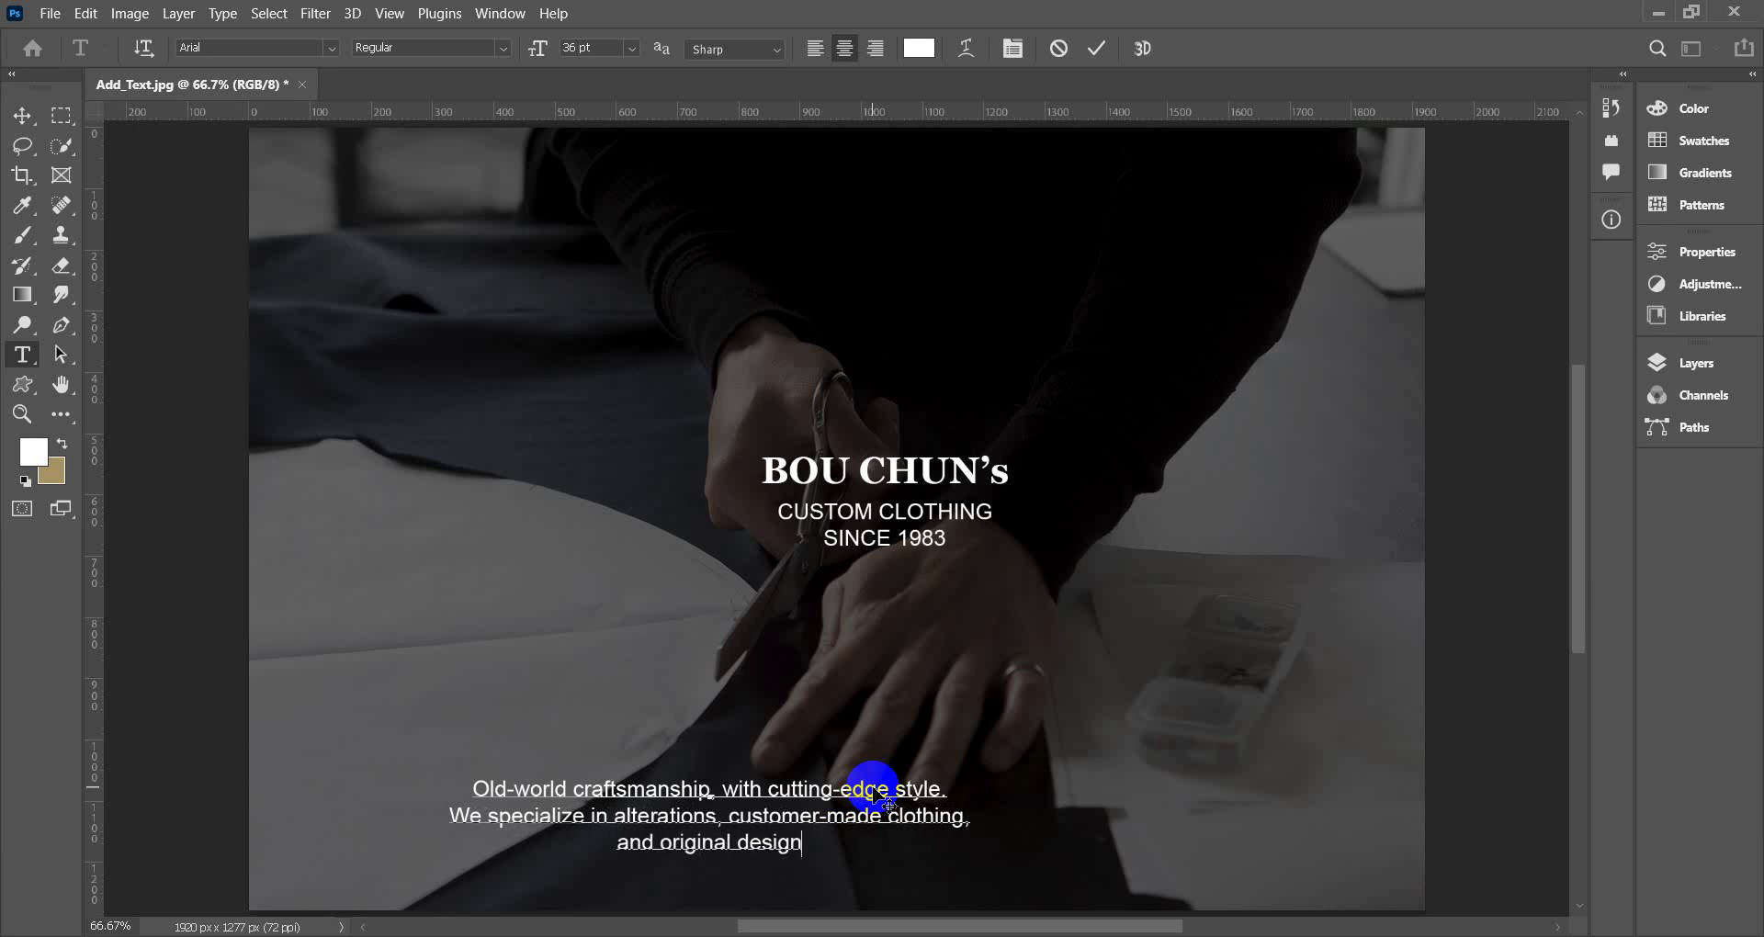
text(s.)
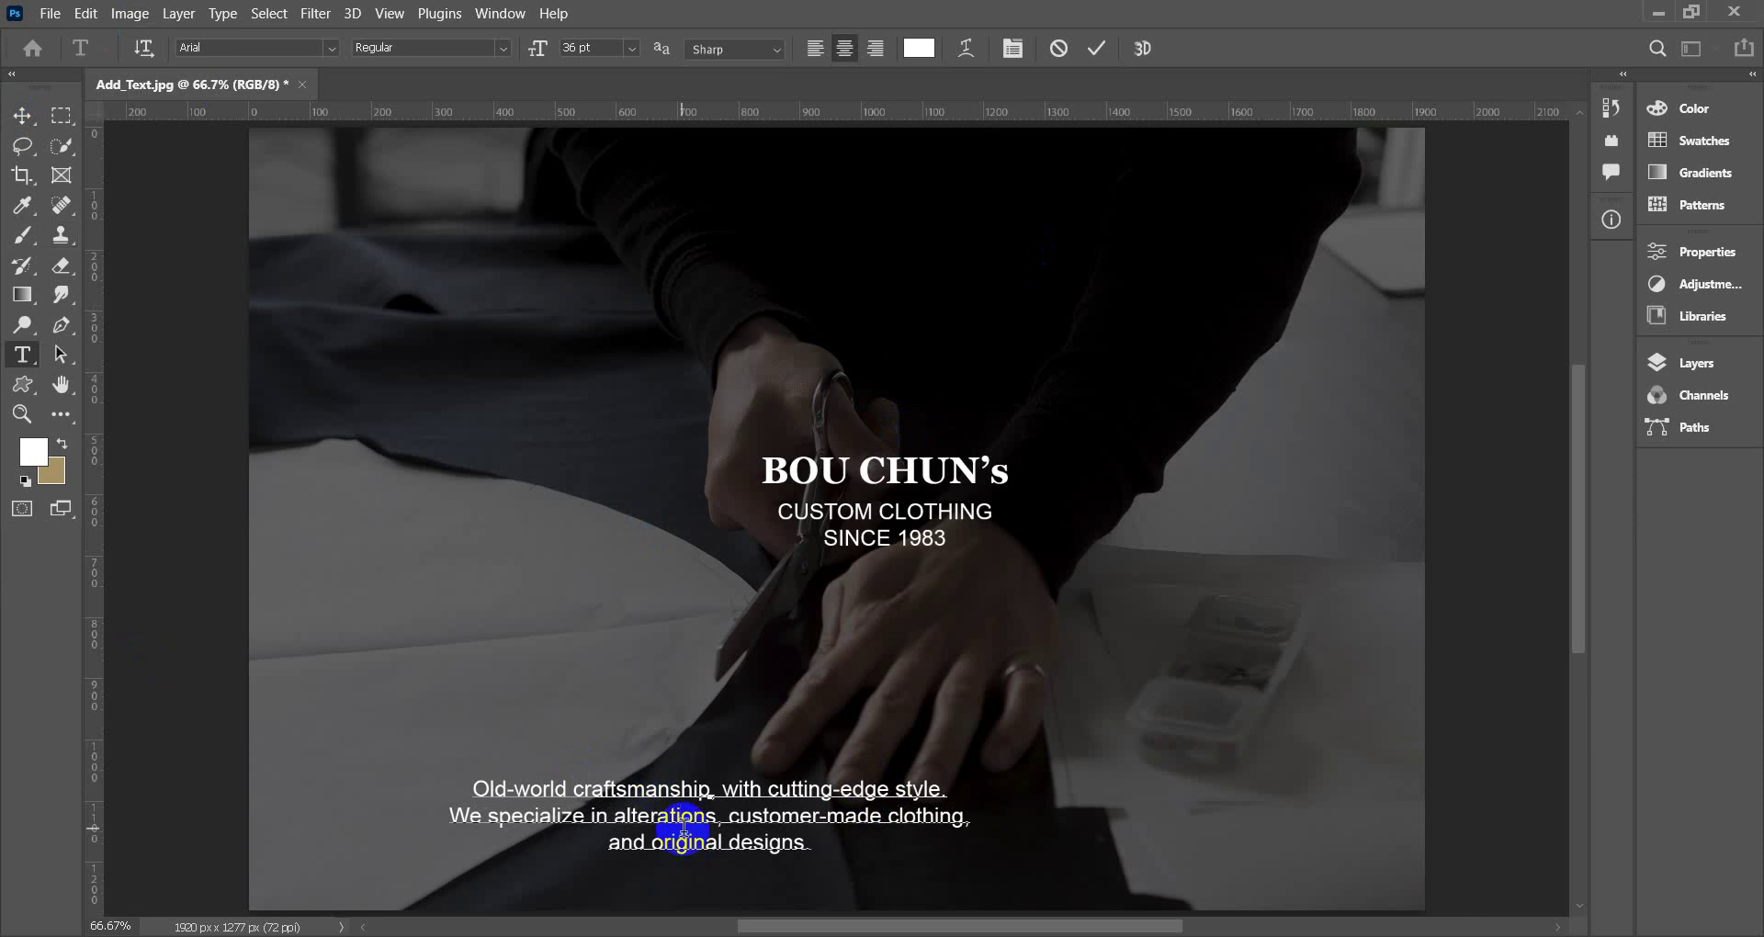
key(ctrl+a)
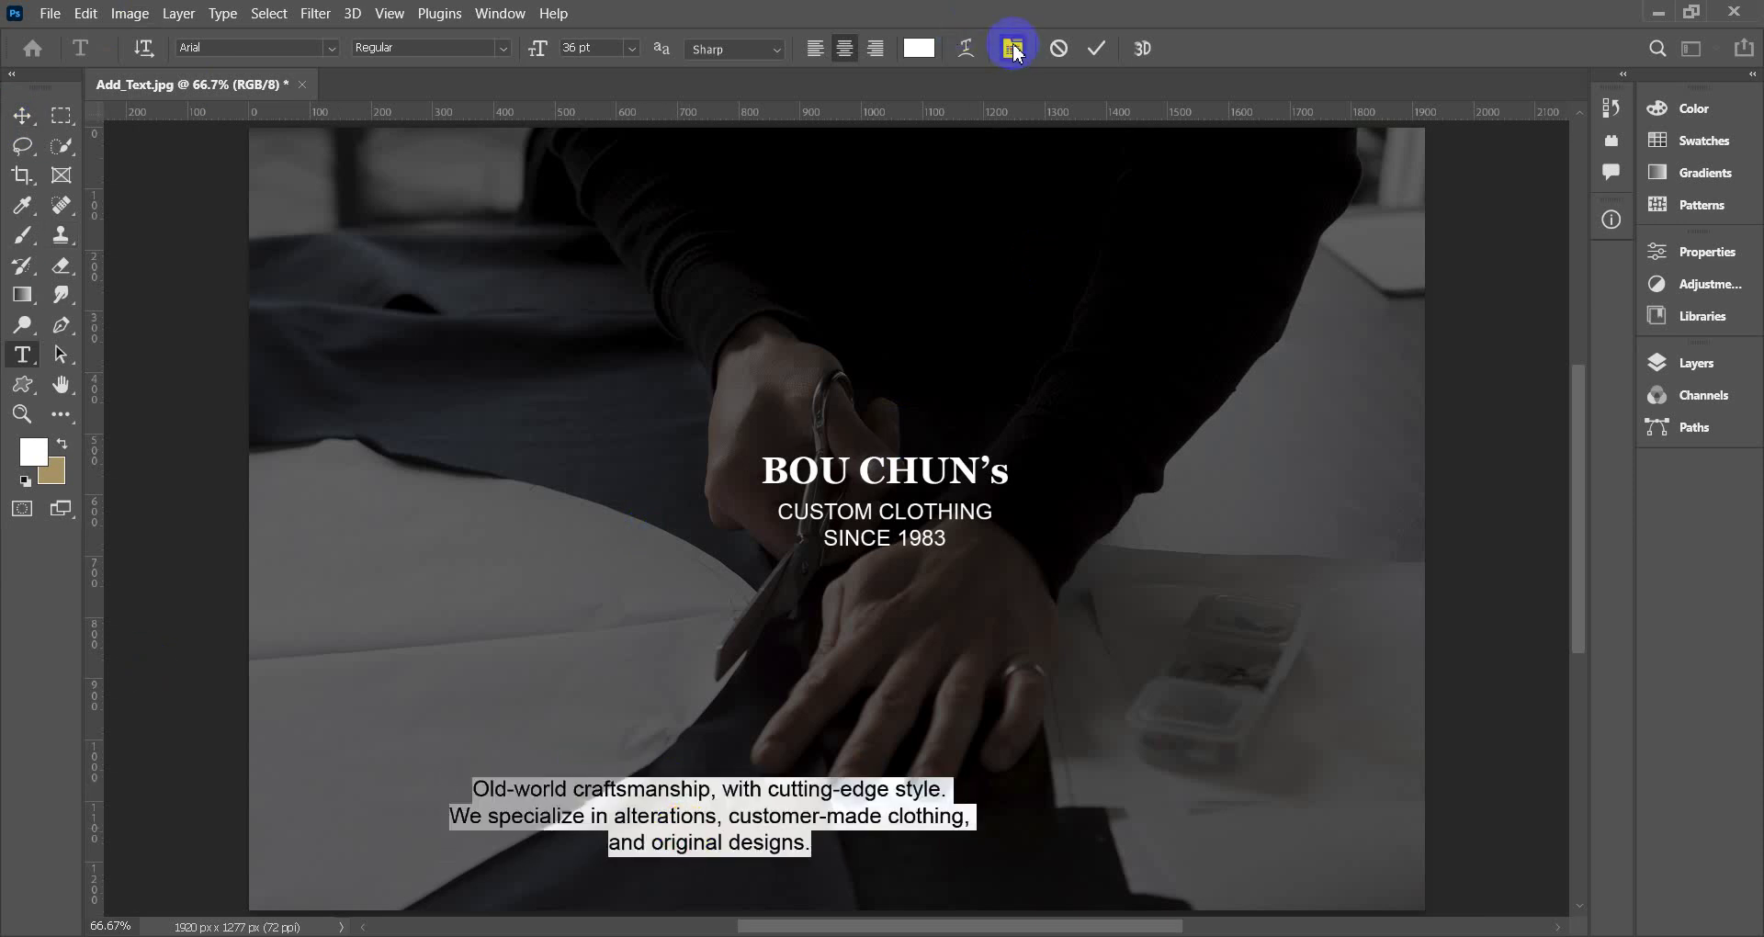
Open the Character panel and apply 24 pt leading to the paragraph.
click(1014, 48)
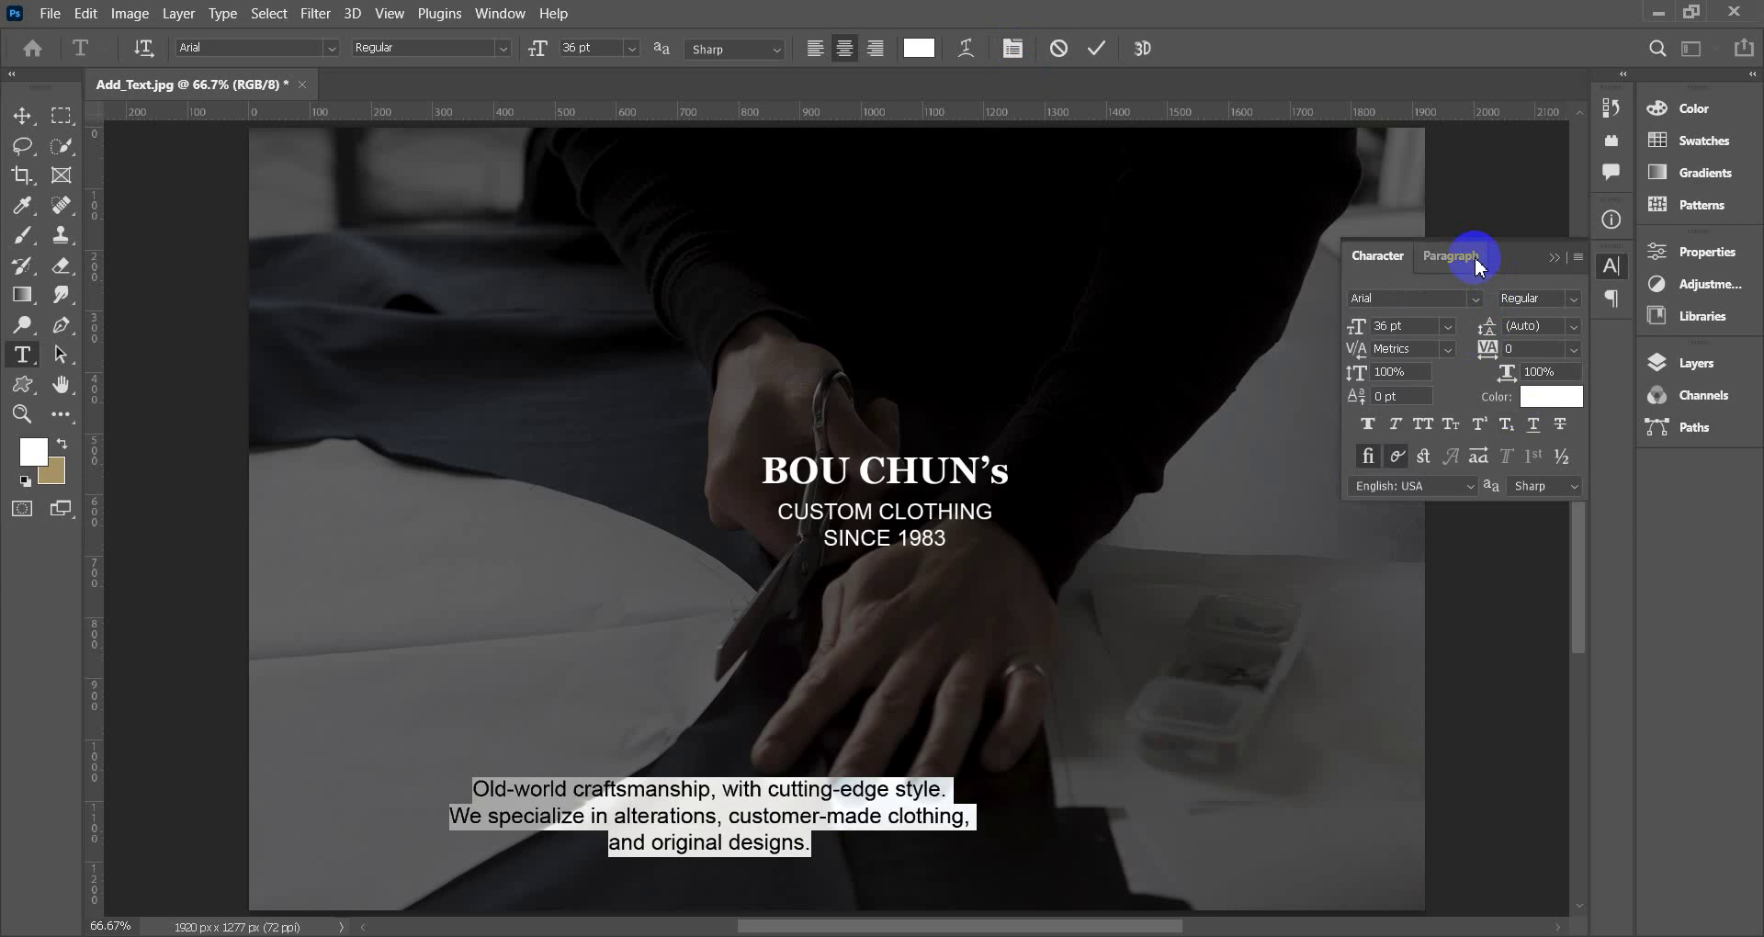
key(super+plus)
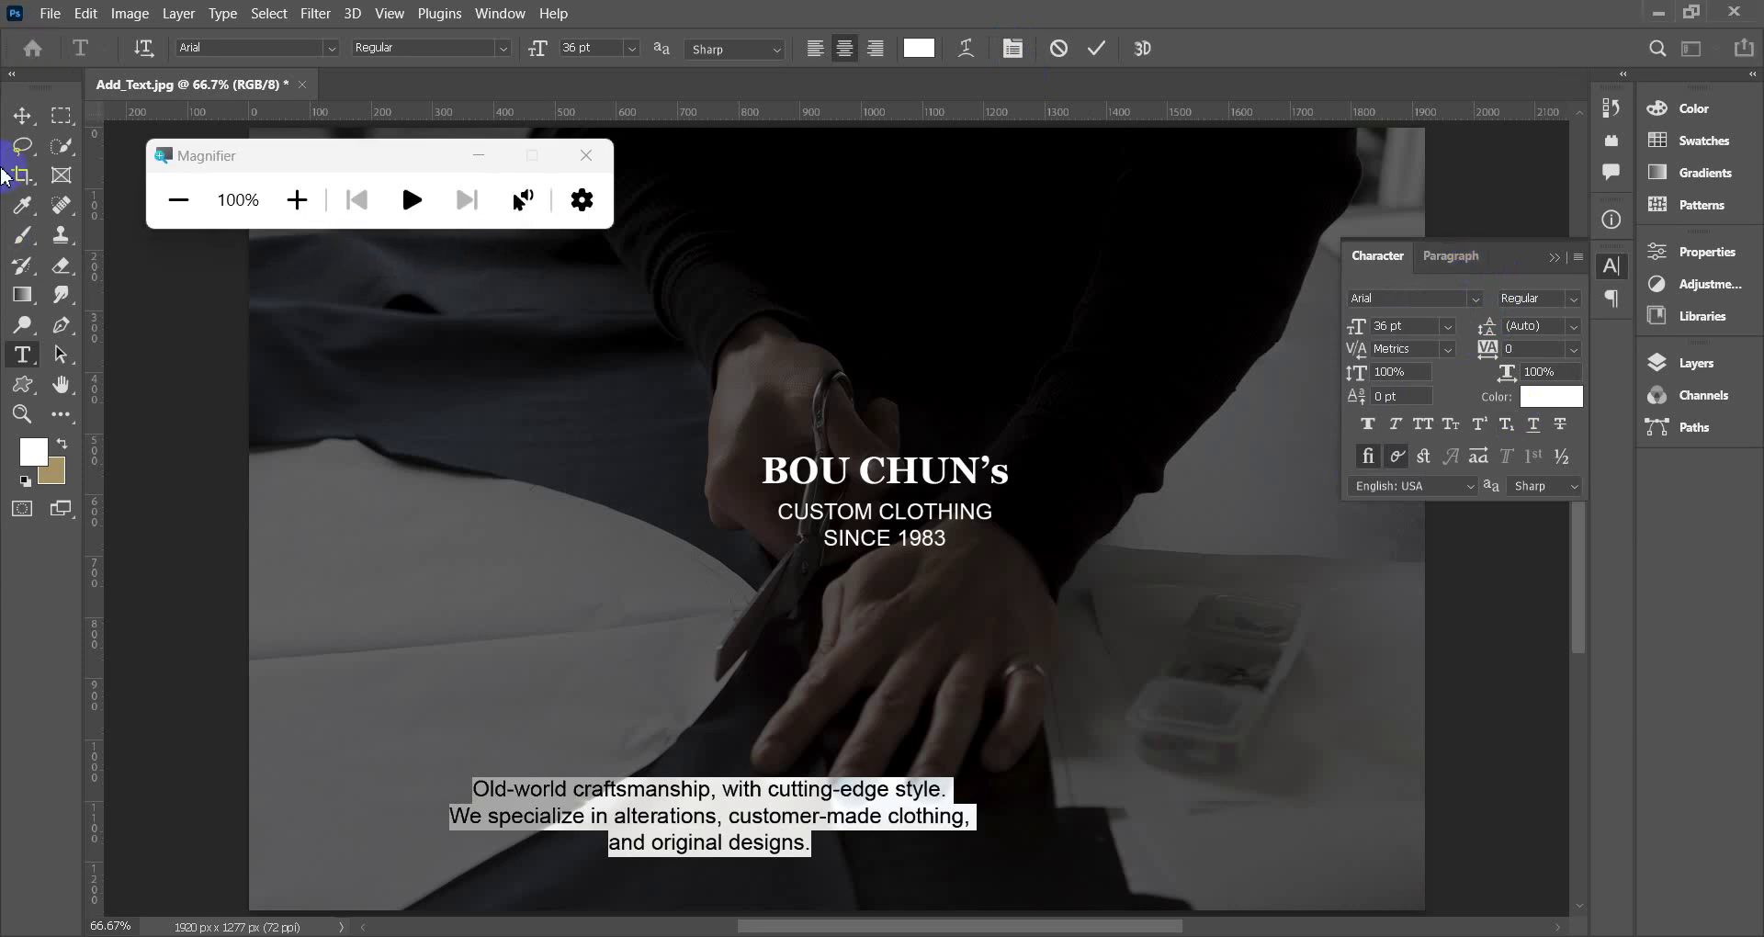
key(super+plus)
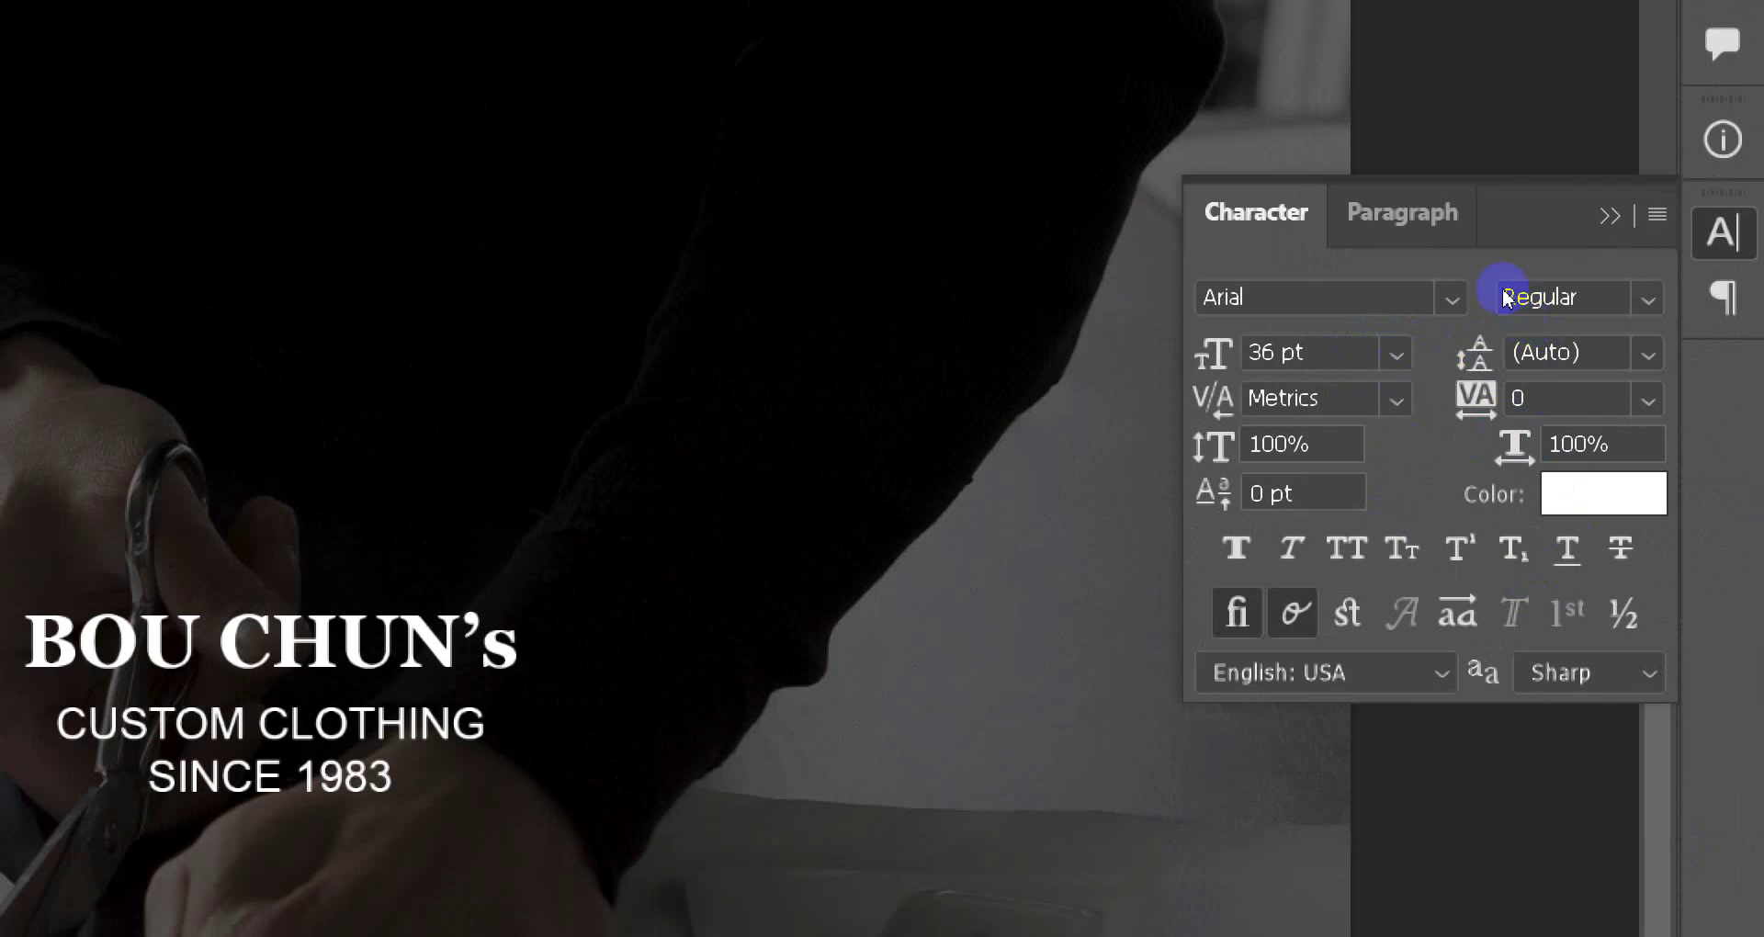
click(1582, 335)
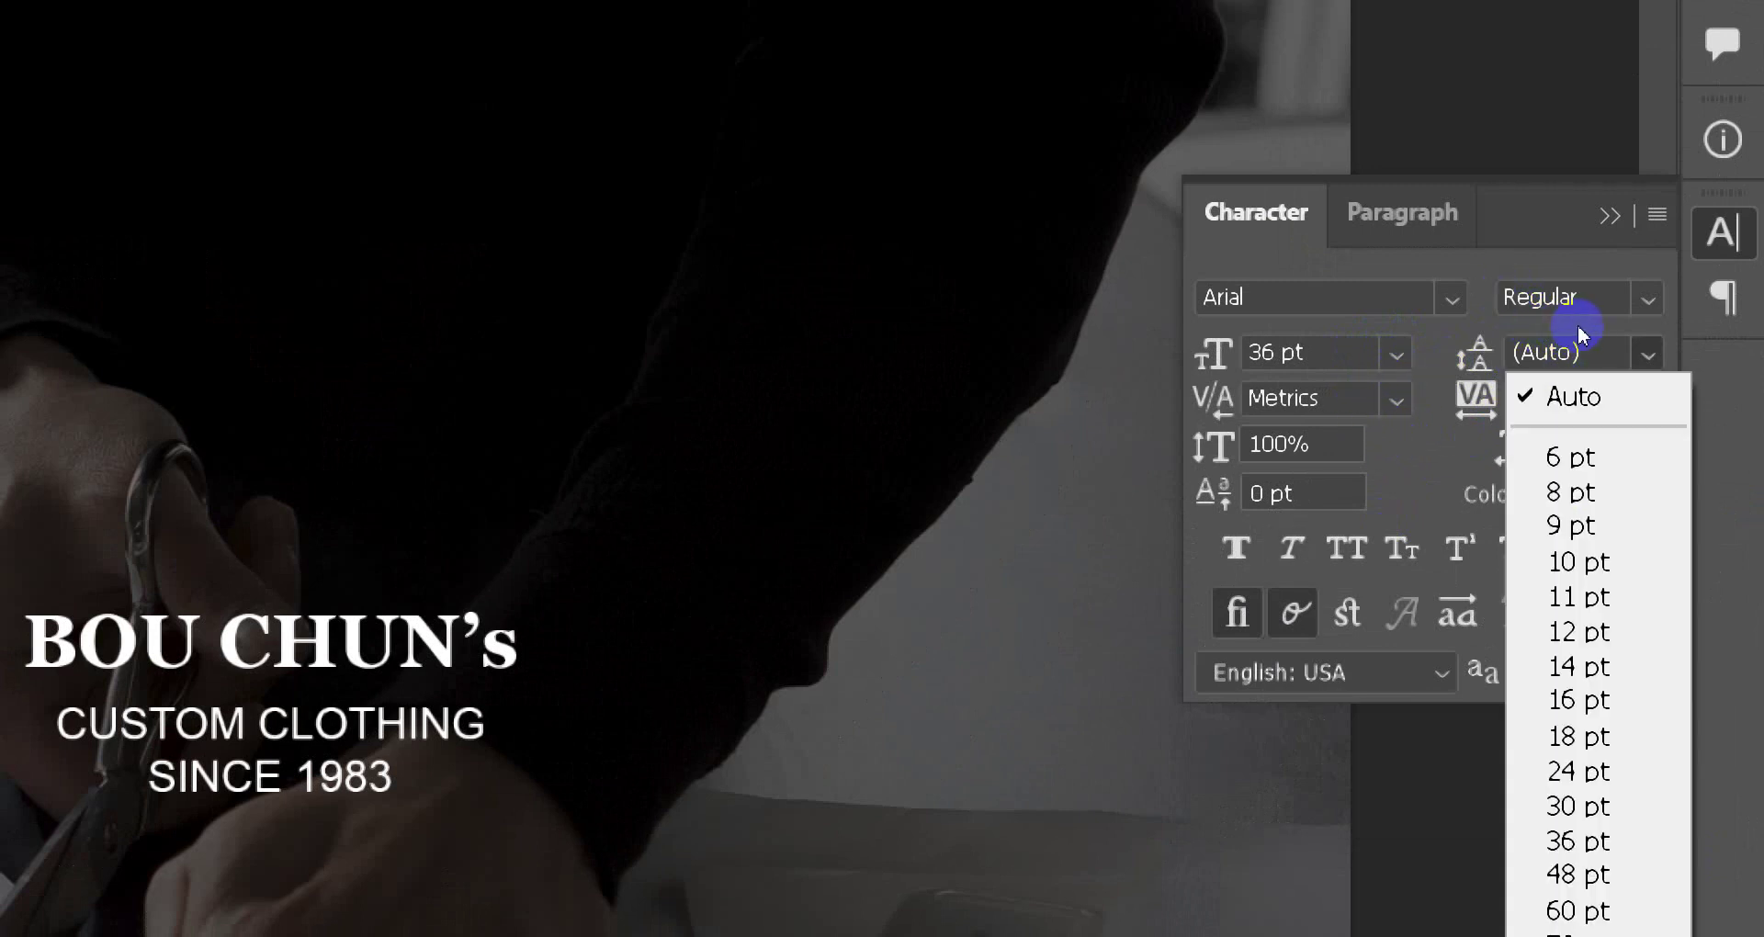
key(Down)
key(Down)
key(Down)
key(Down)
key(Down)
key(Down)
key(Down)
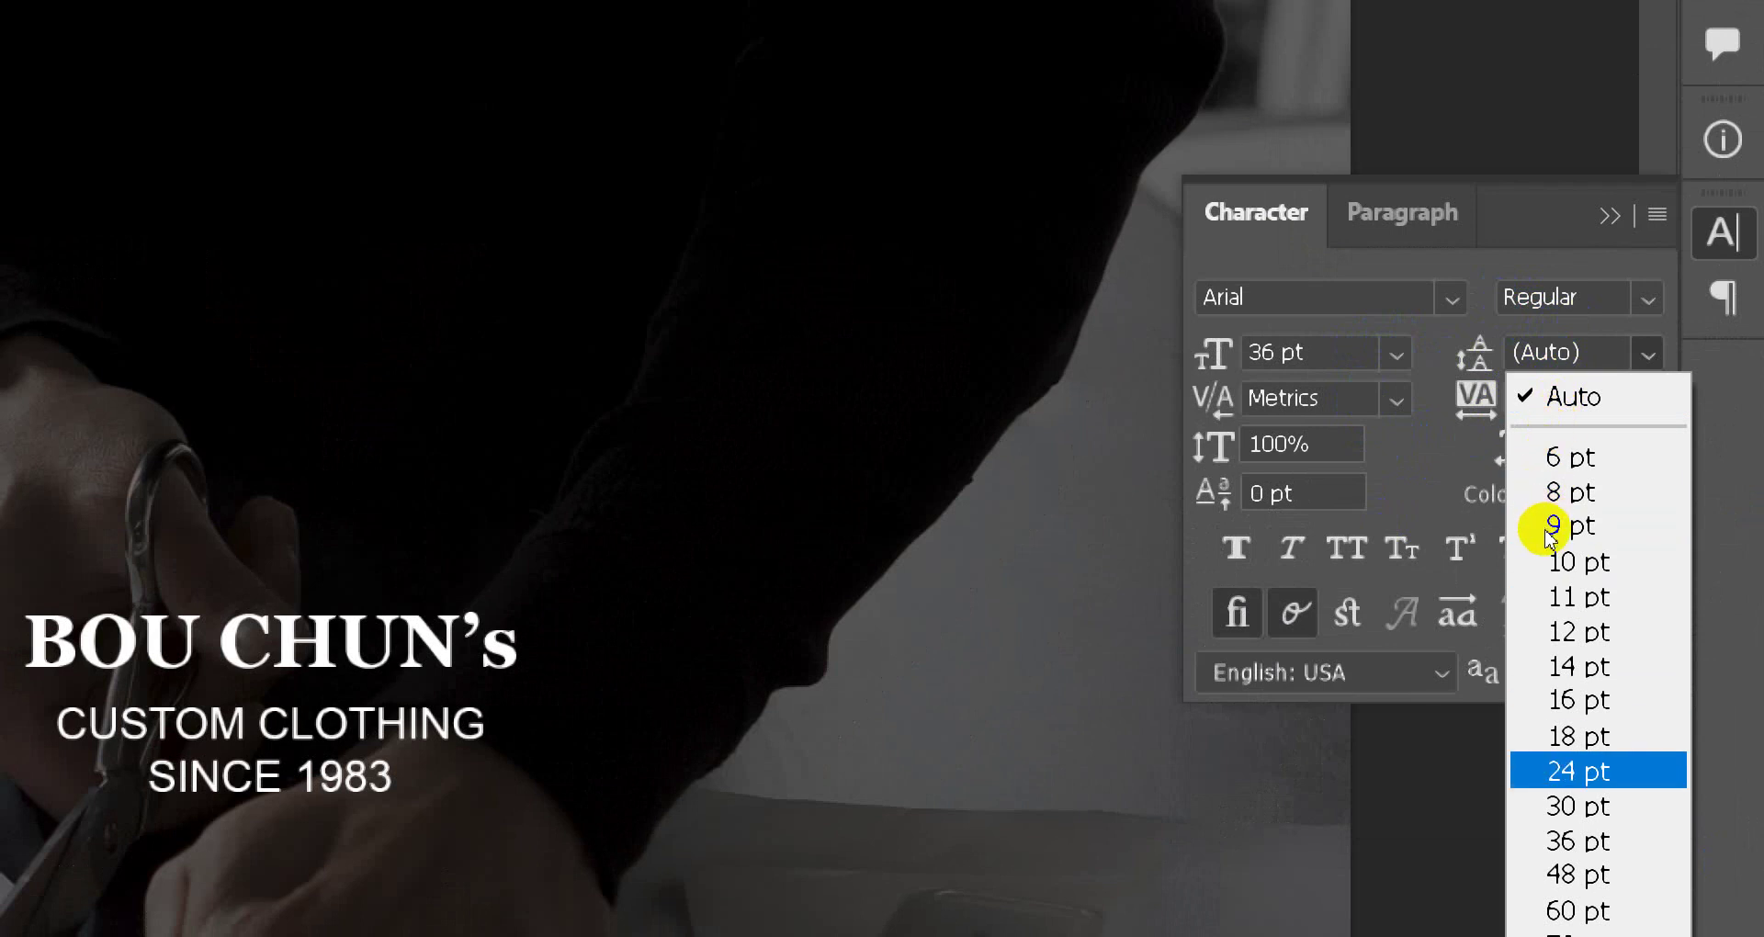
key(Return)
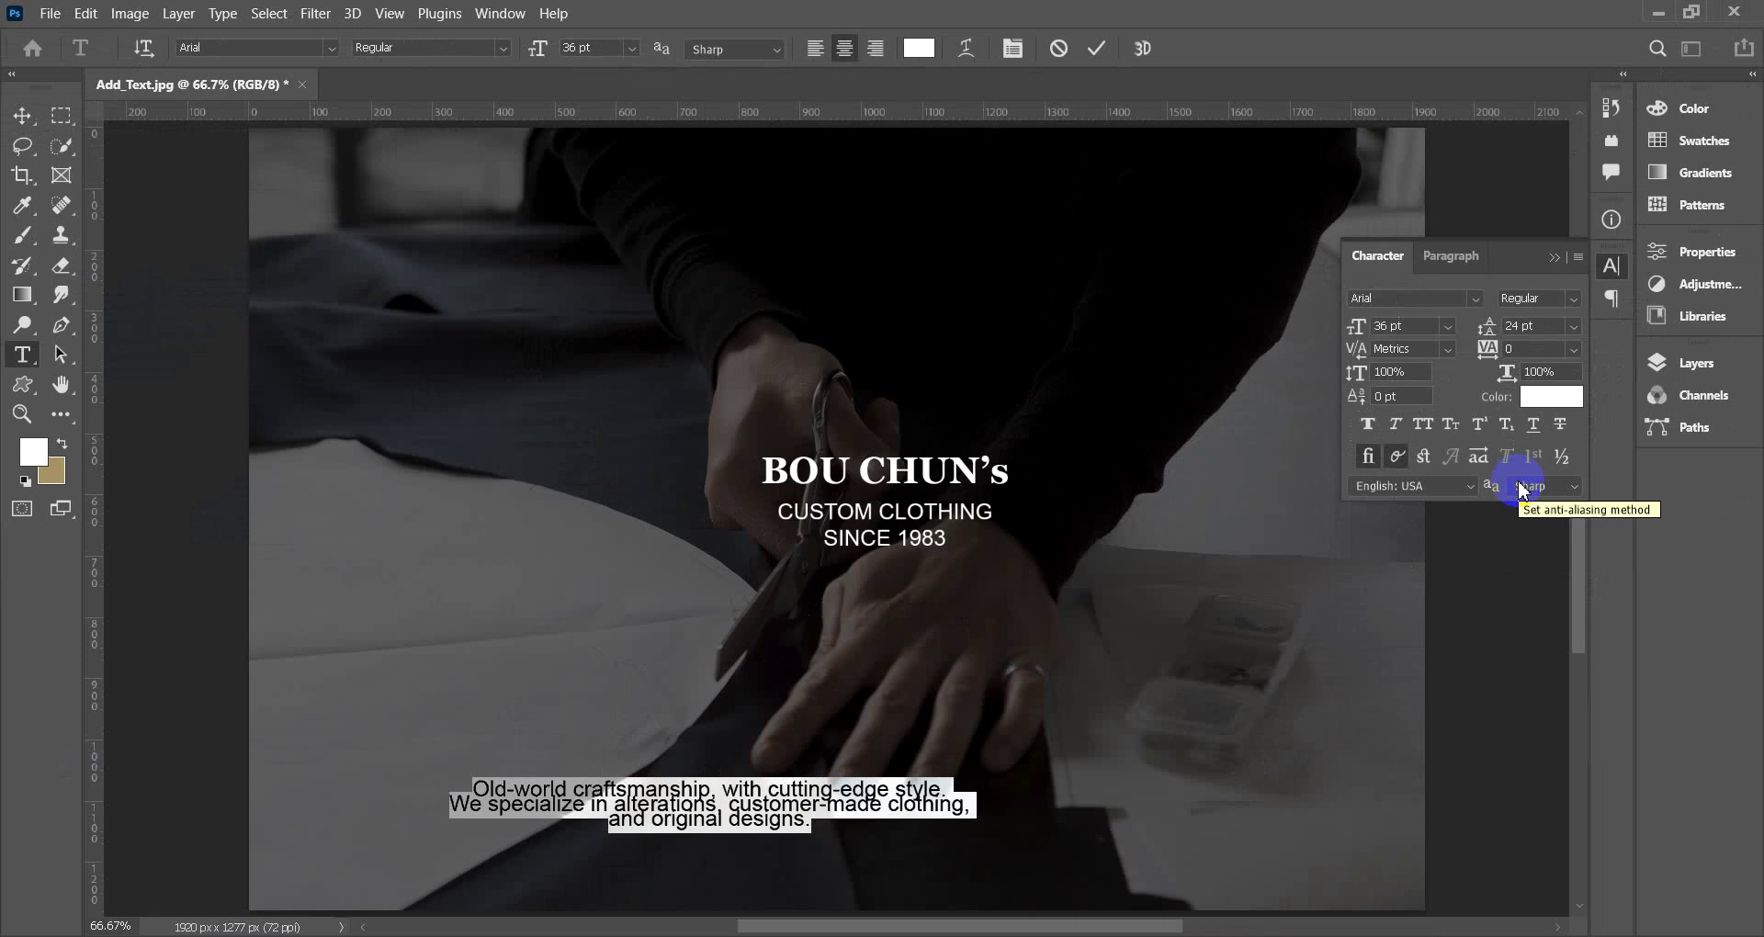
Increase the leading through 30 and 36 pt to 48 pt, then commit.
click(1573, 326)
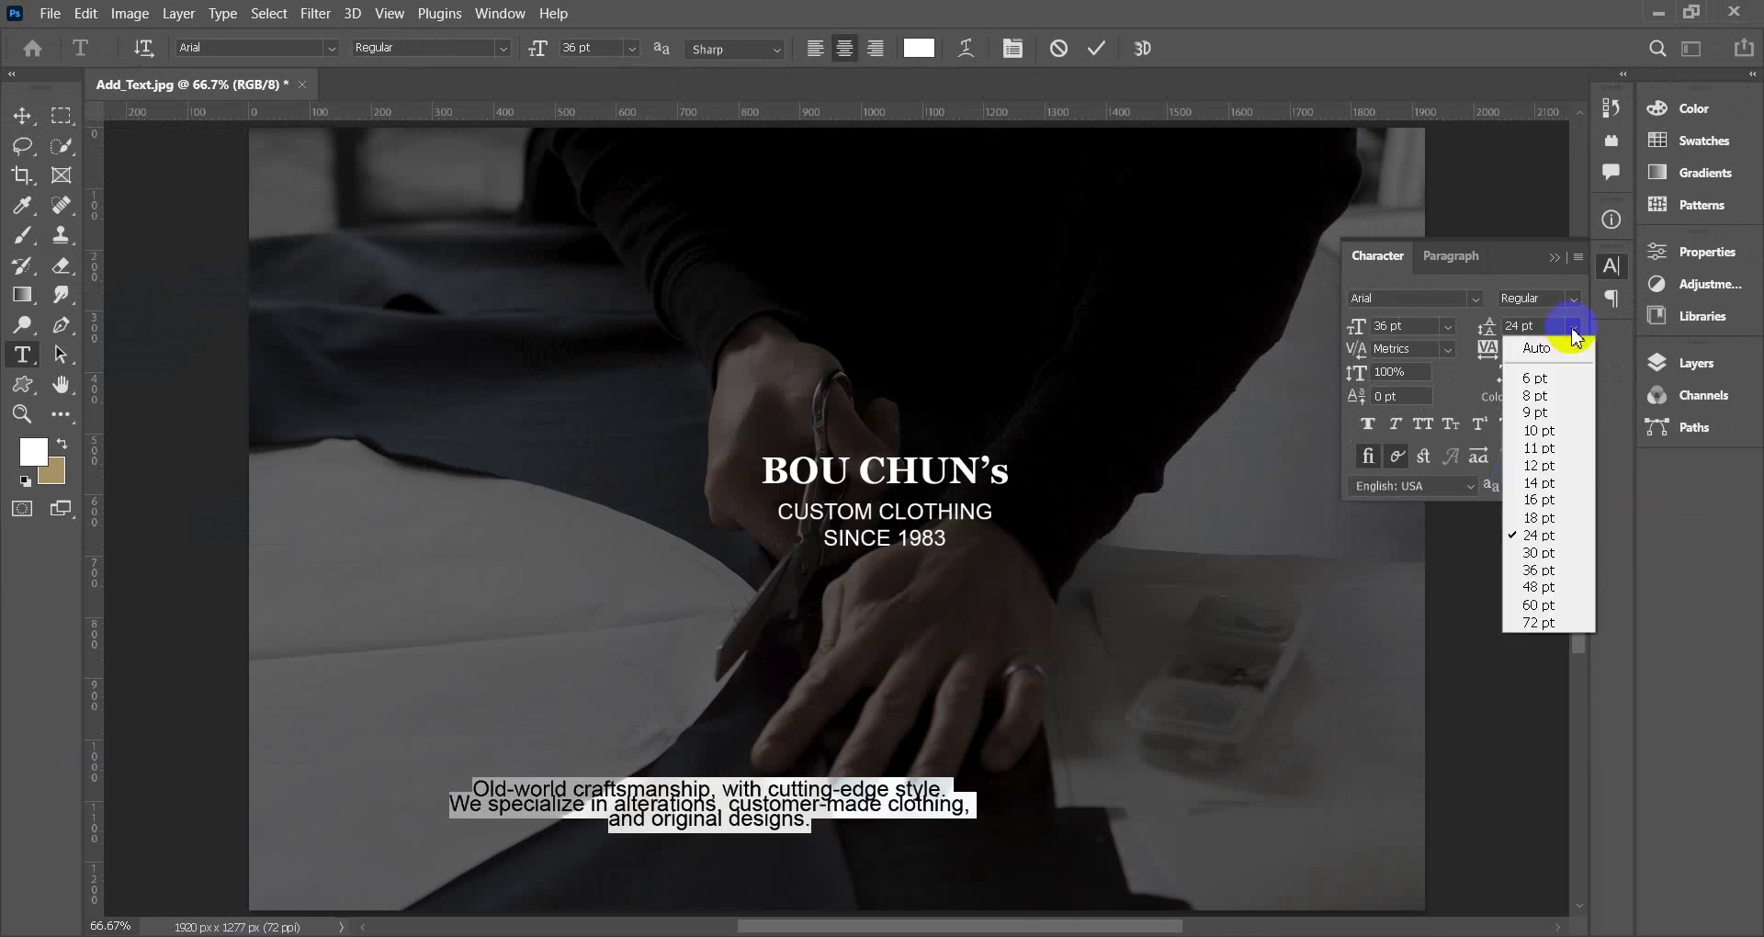
click(1539, 552)
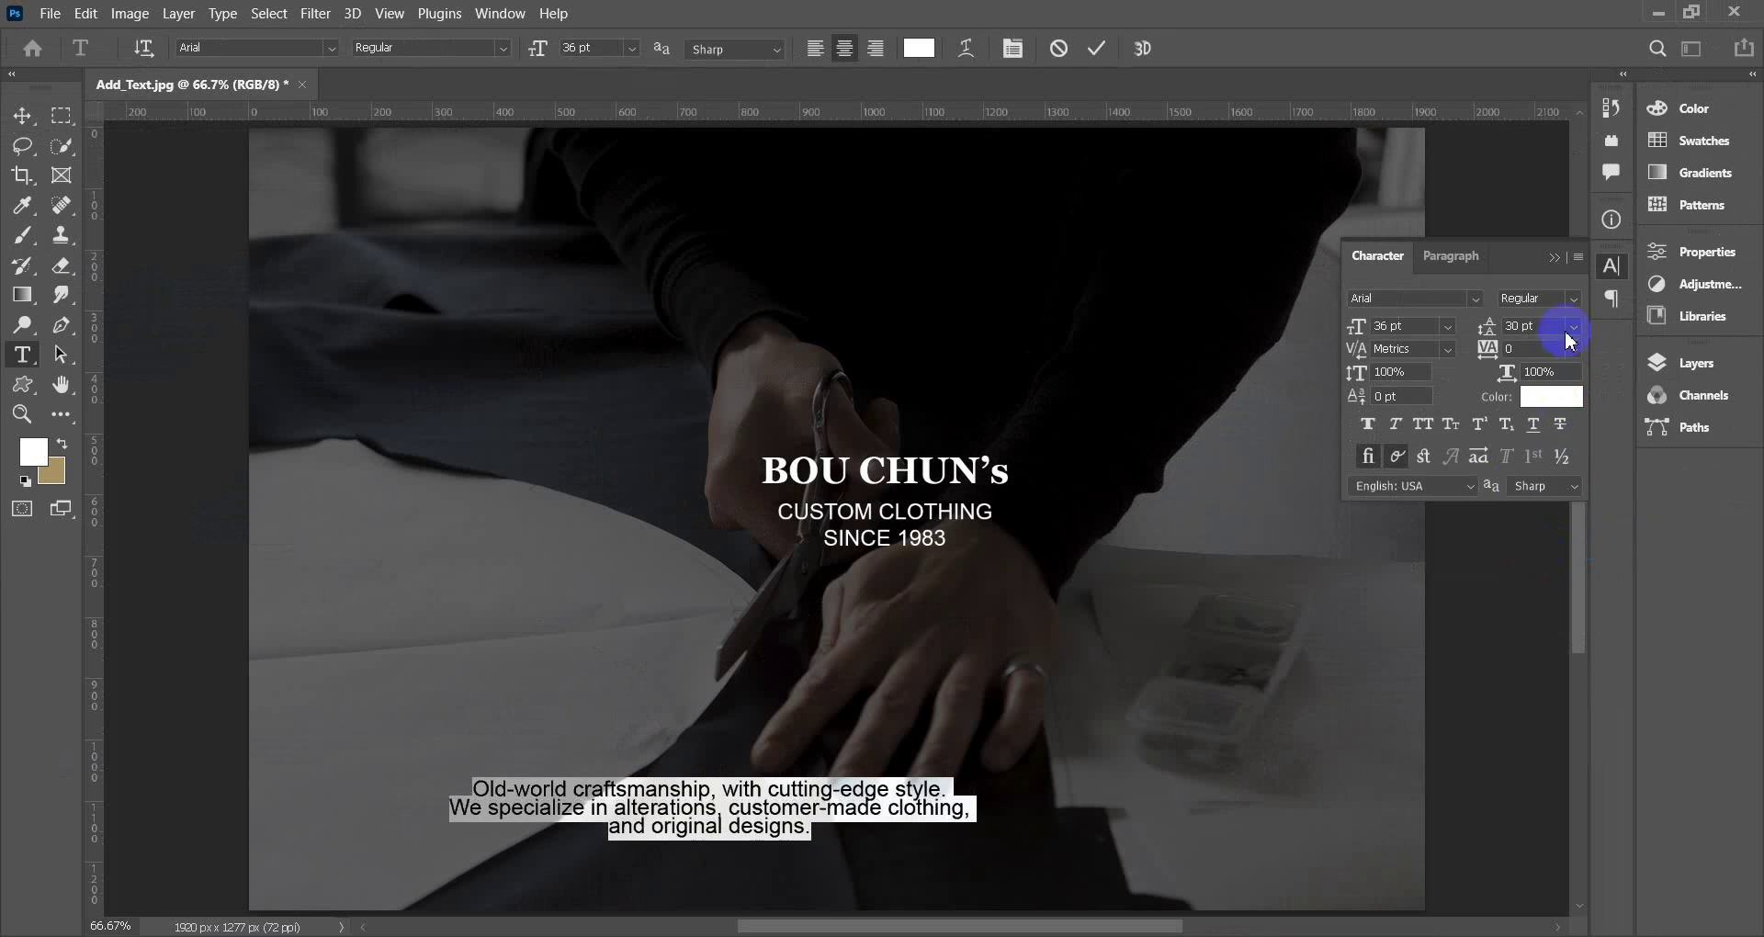
click(1583, 336)
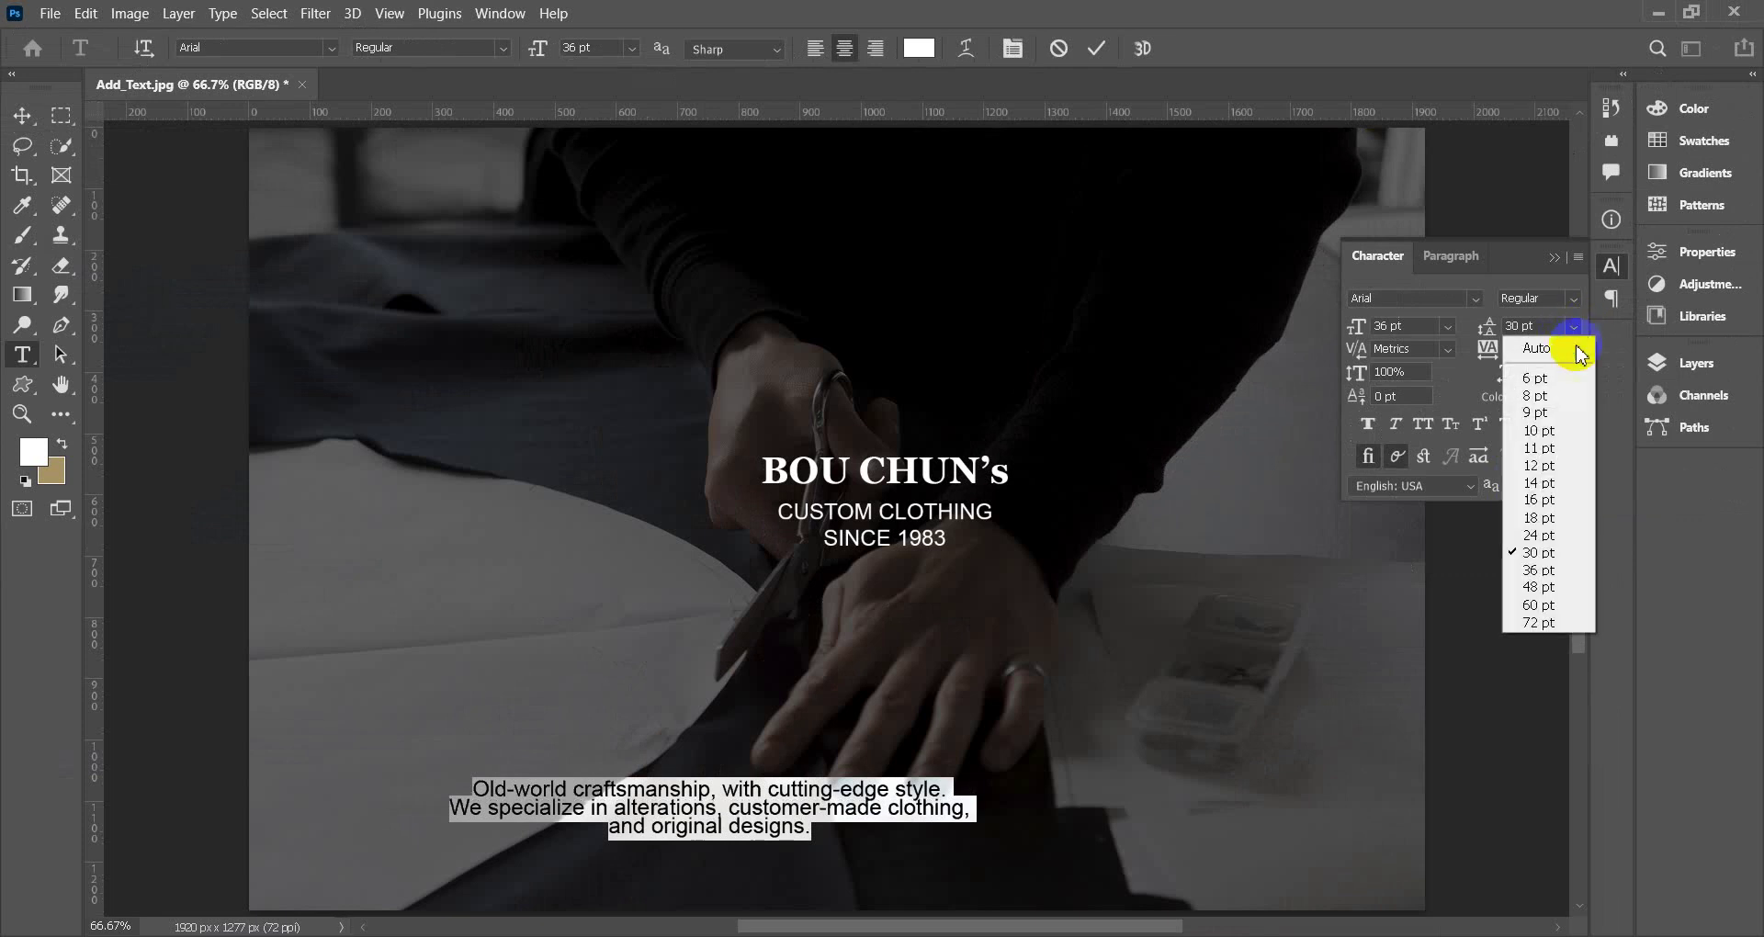
click(1564, 573)
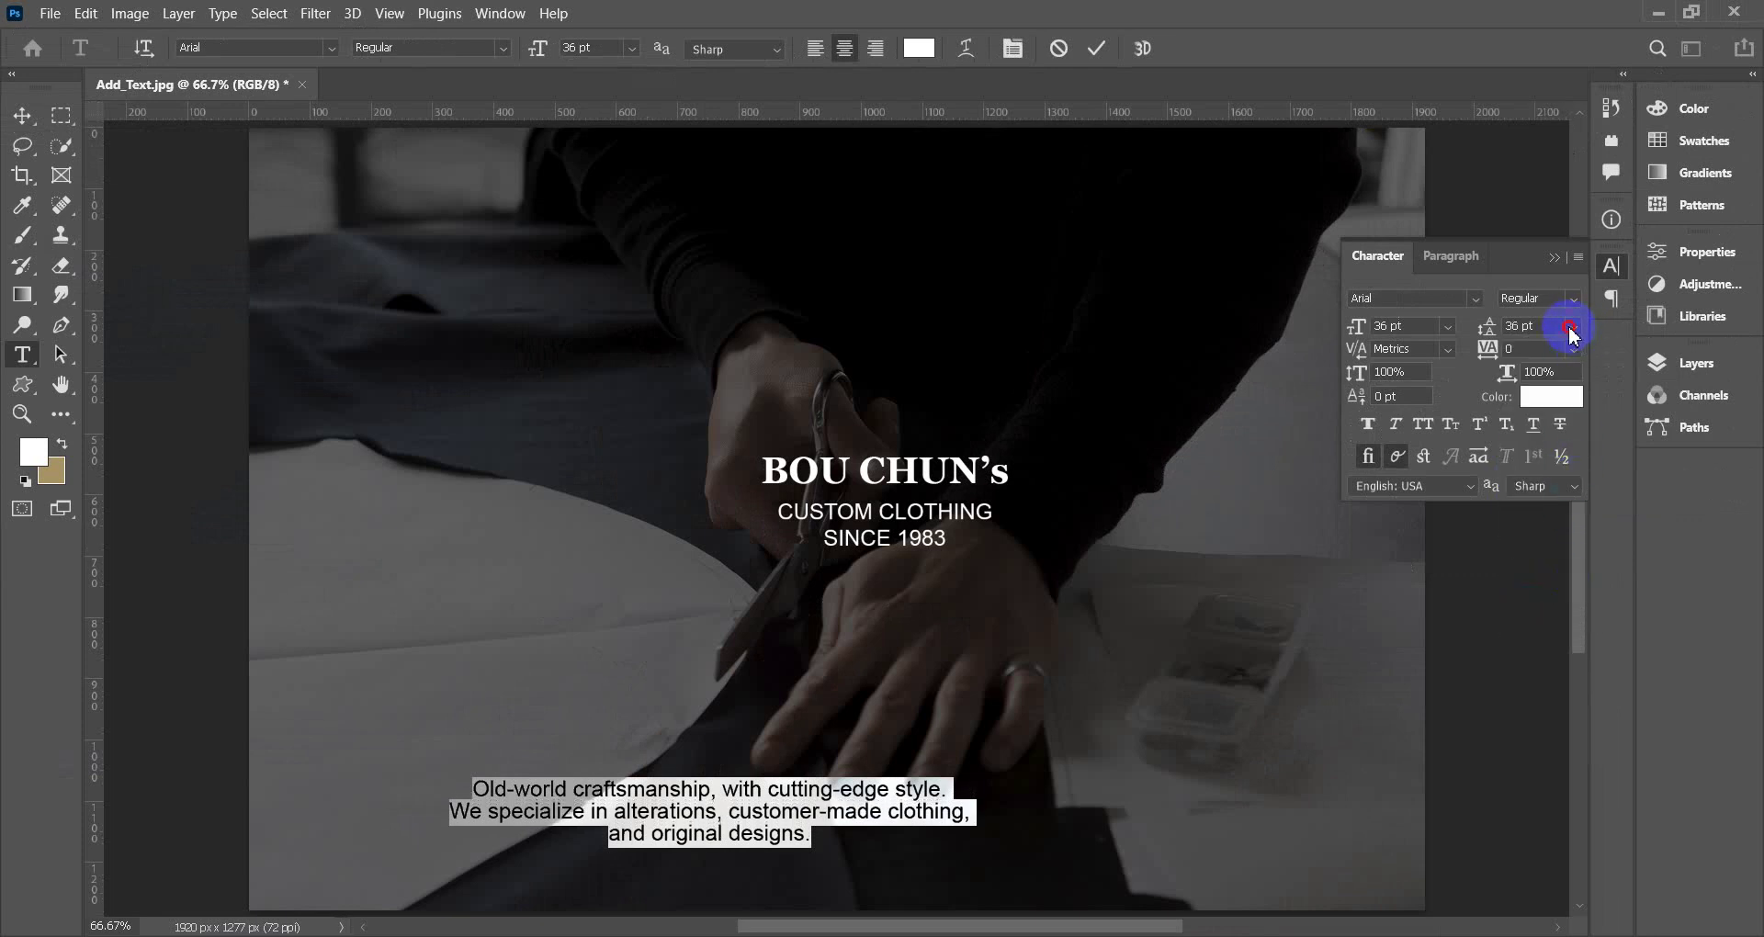
click(1573, 335)
click(1546, 596)
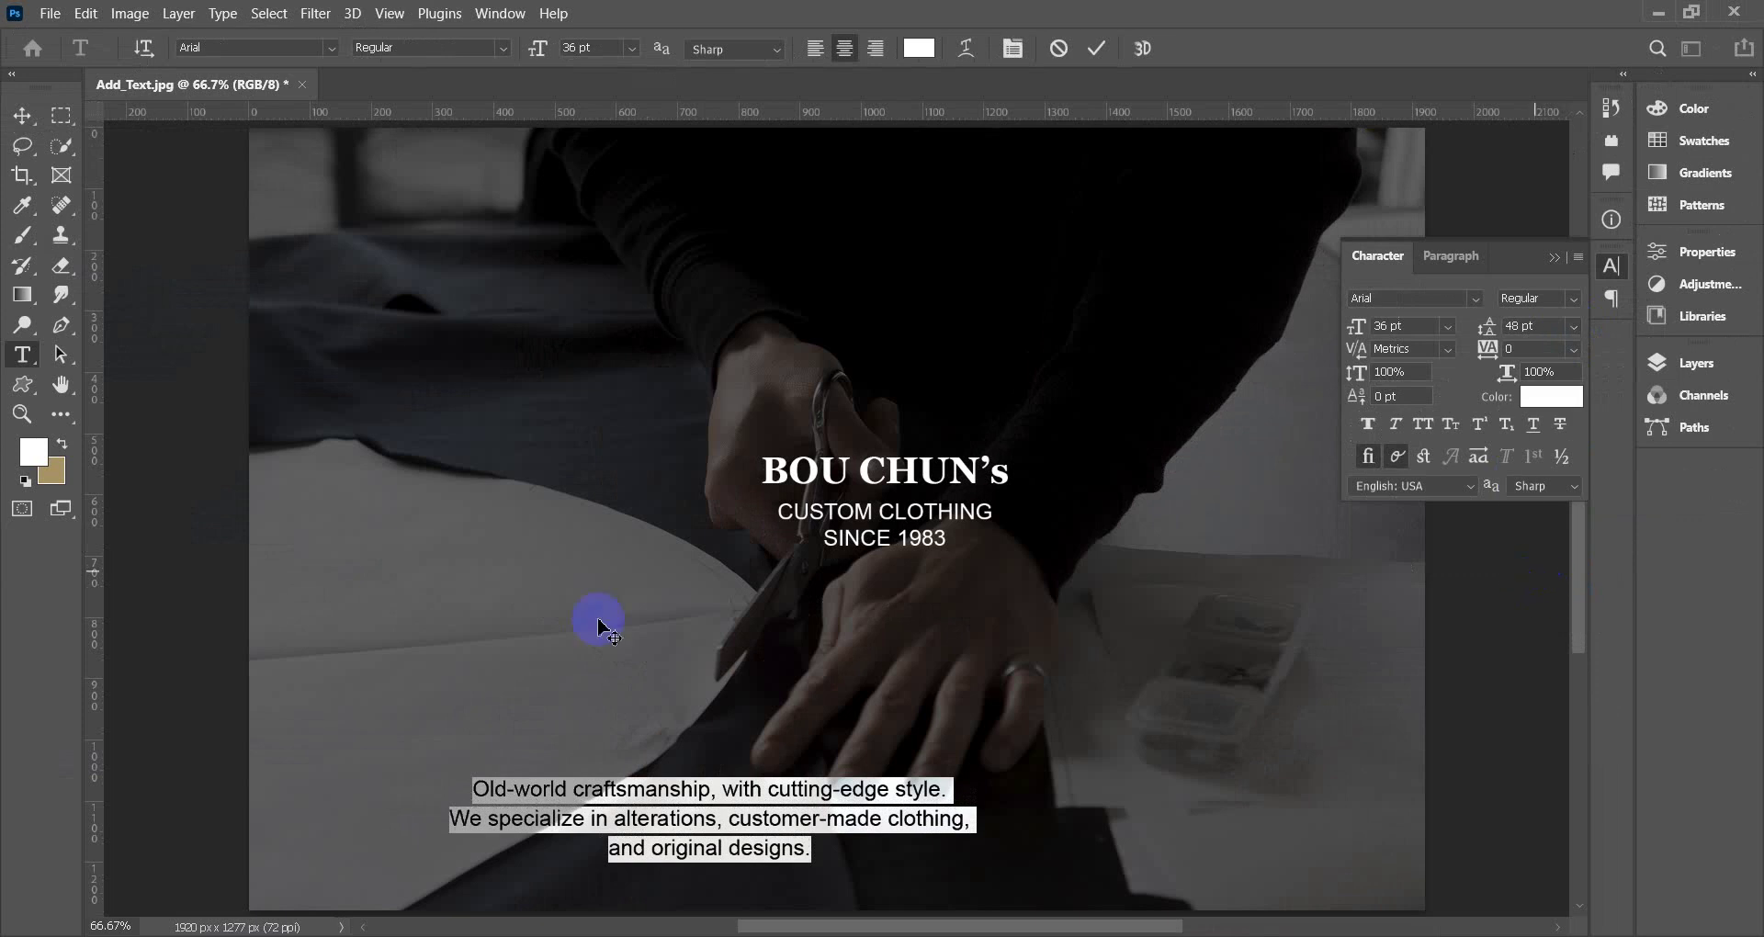
click(22, 114)
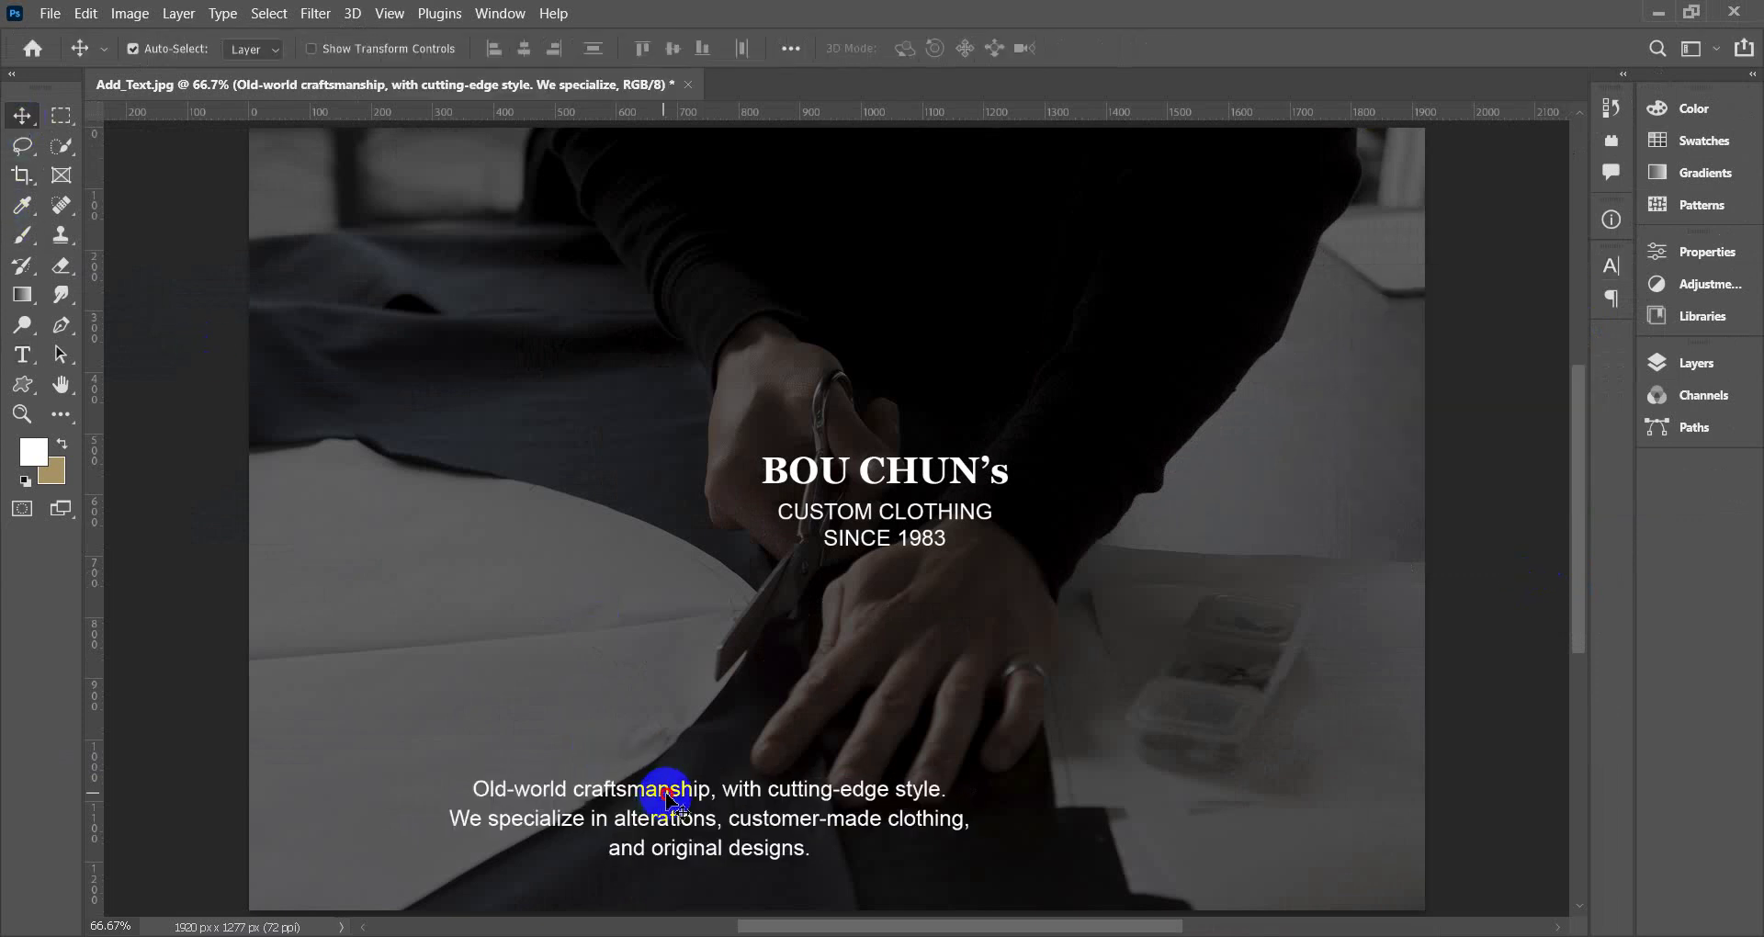
Slide the three-line paragraph right until it is centred under the BOU CHUN's title.
drag(674, 792, 855, 796)
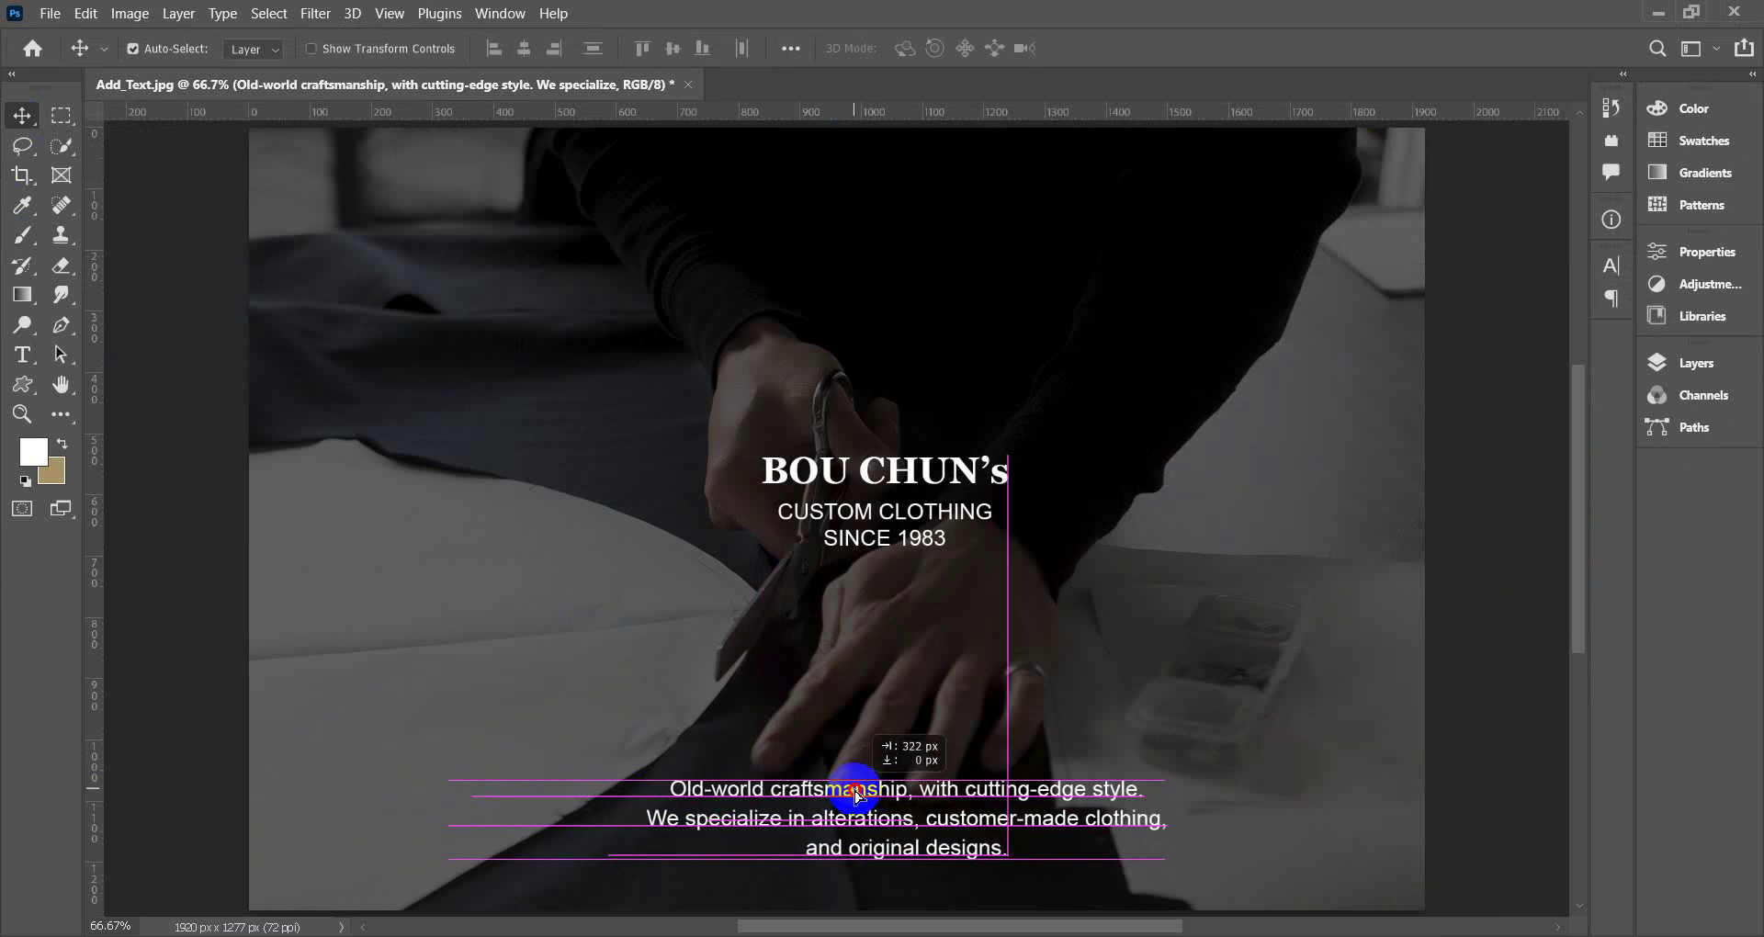
drag(855, 796, 856, 796)
click(1333, 655)
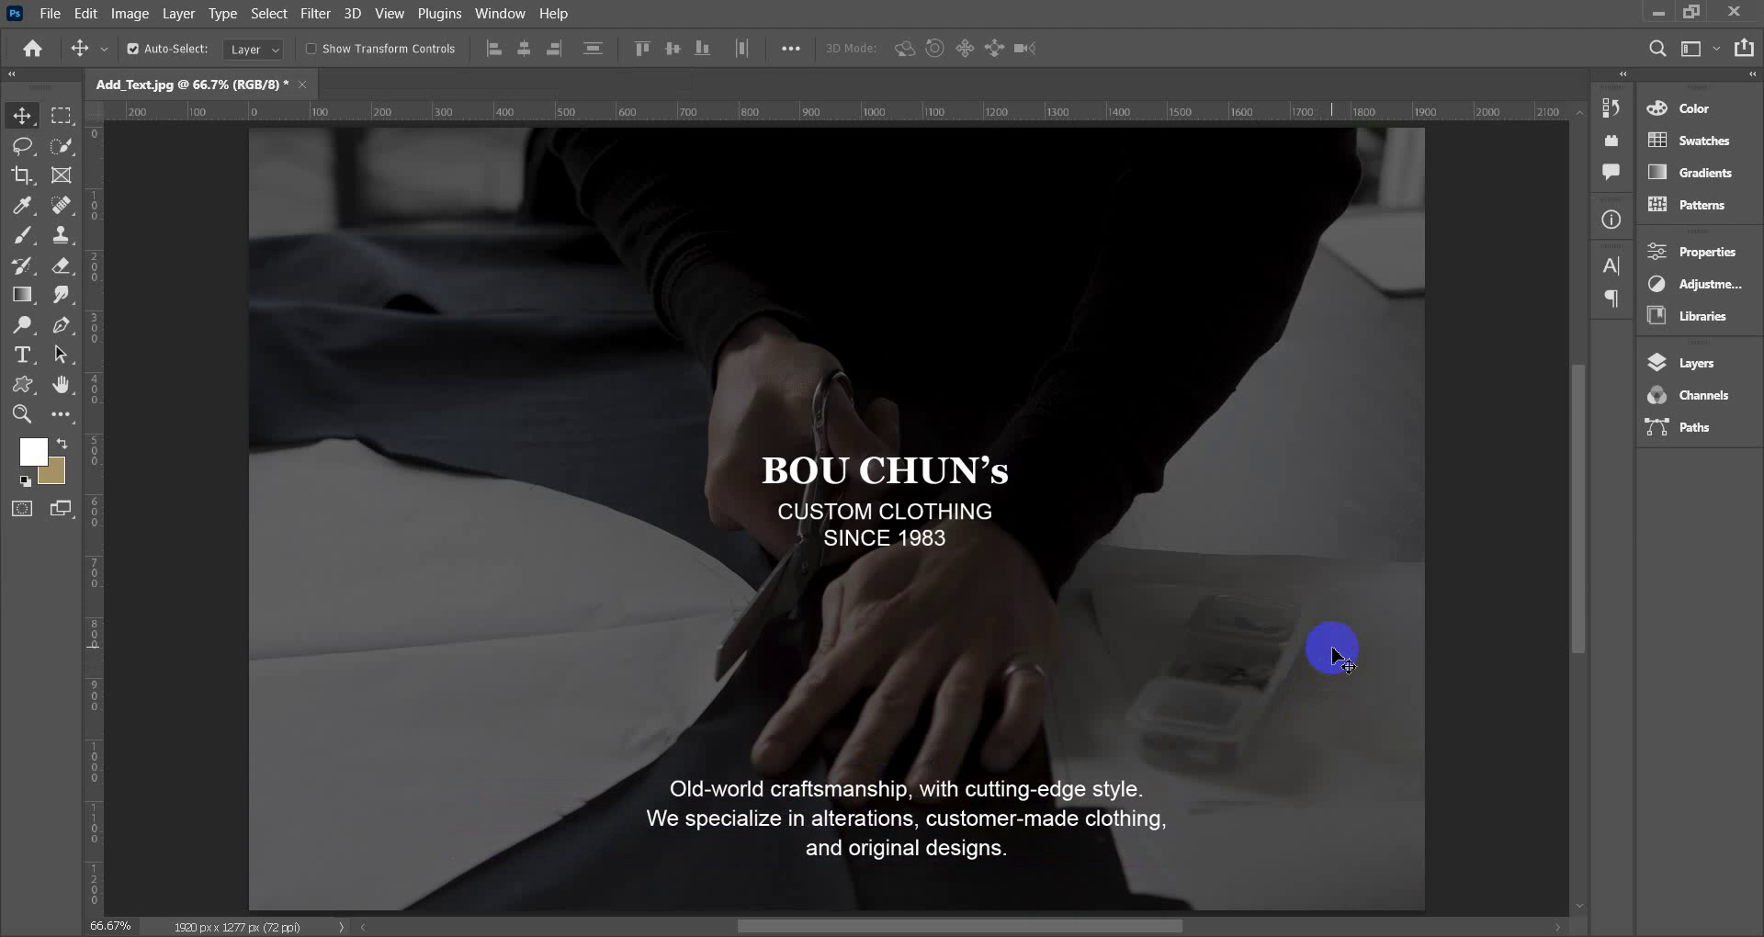
click(1004, 822)
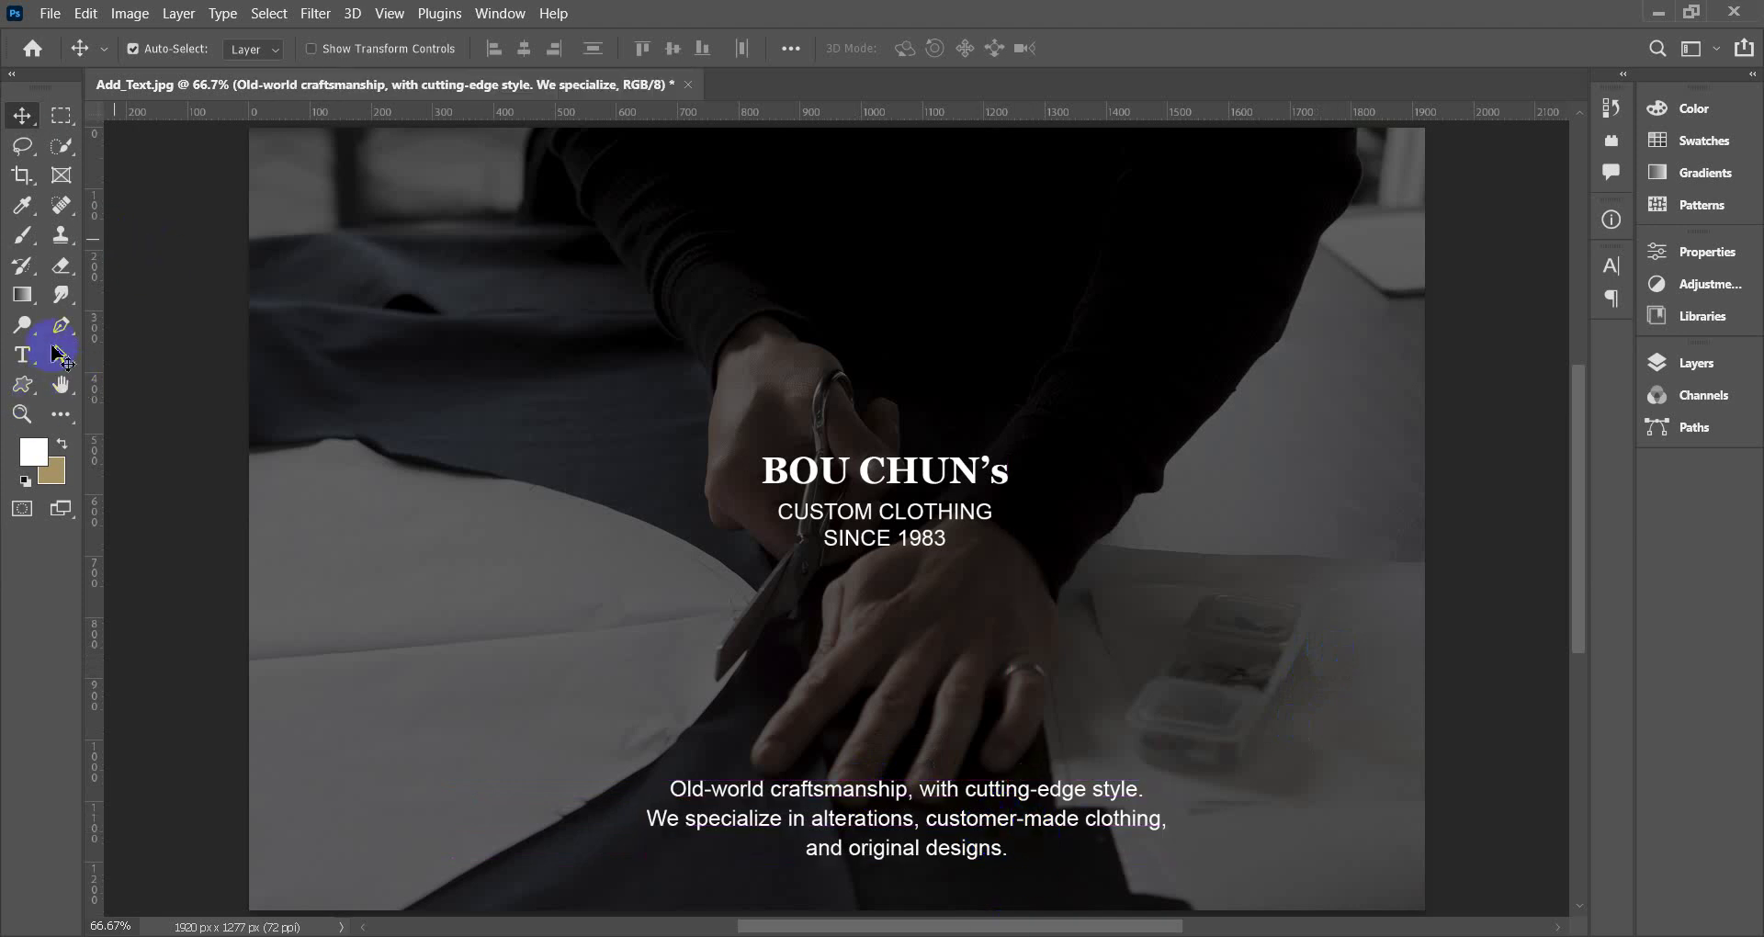
Shrink the paragraph text to 30 pt and nudge it right to stay centred.
click(22, 357)
click(973, 818)
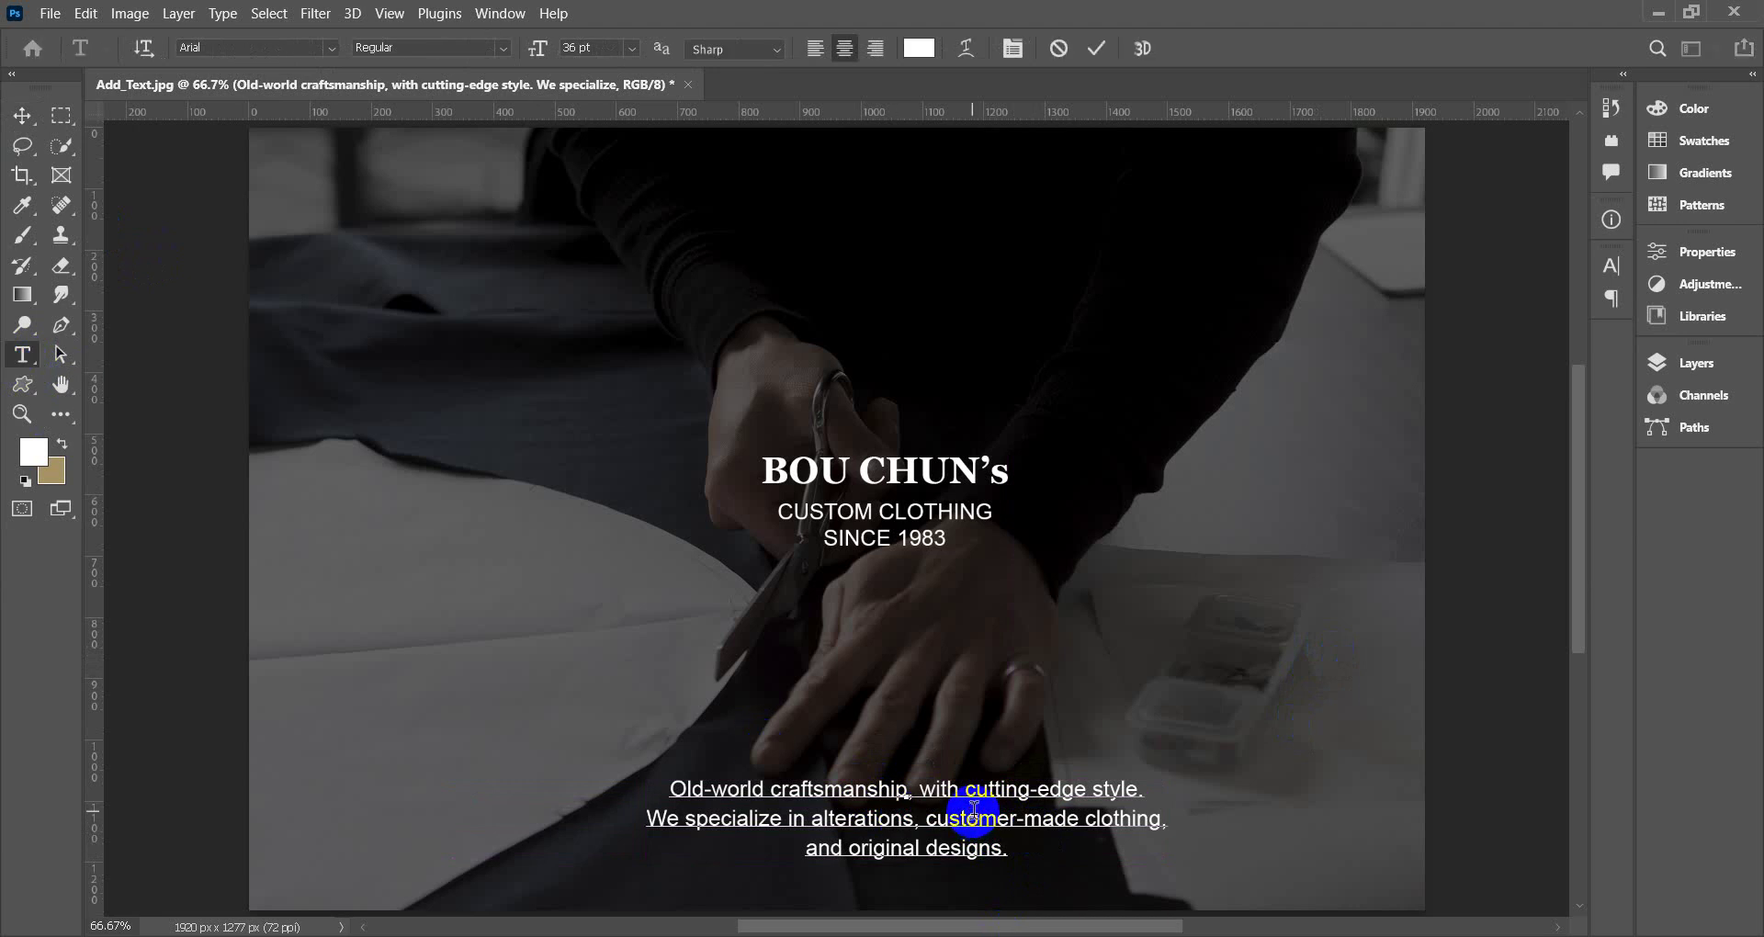
key(ctrl+a)
click(633, 48)
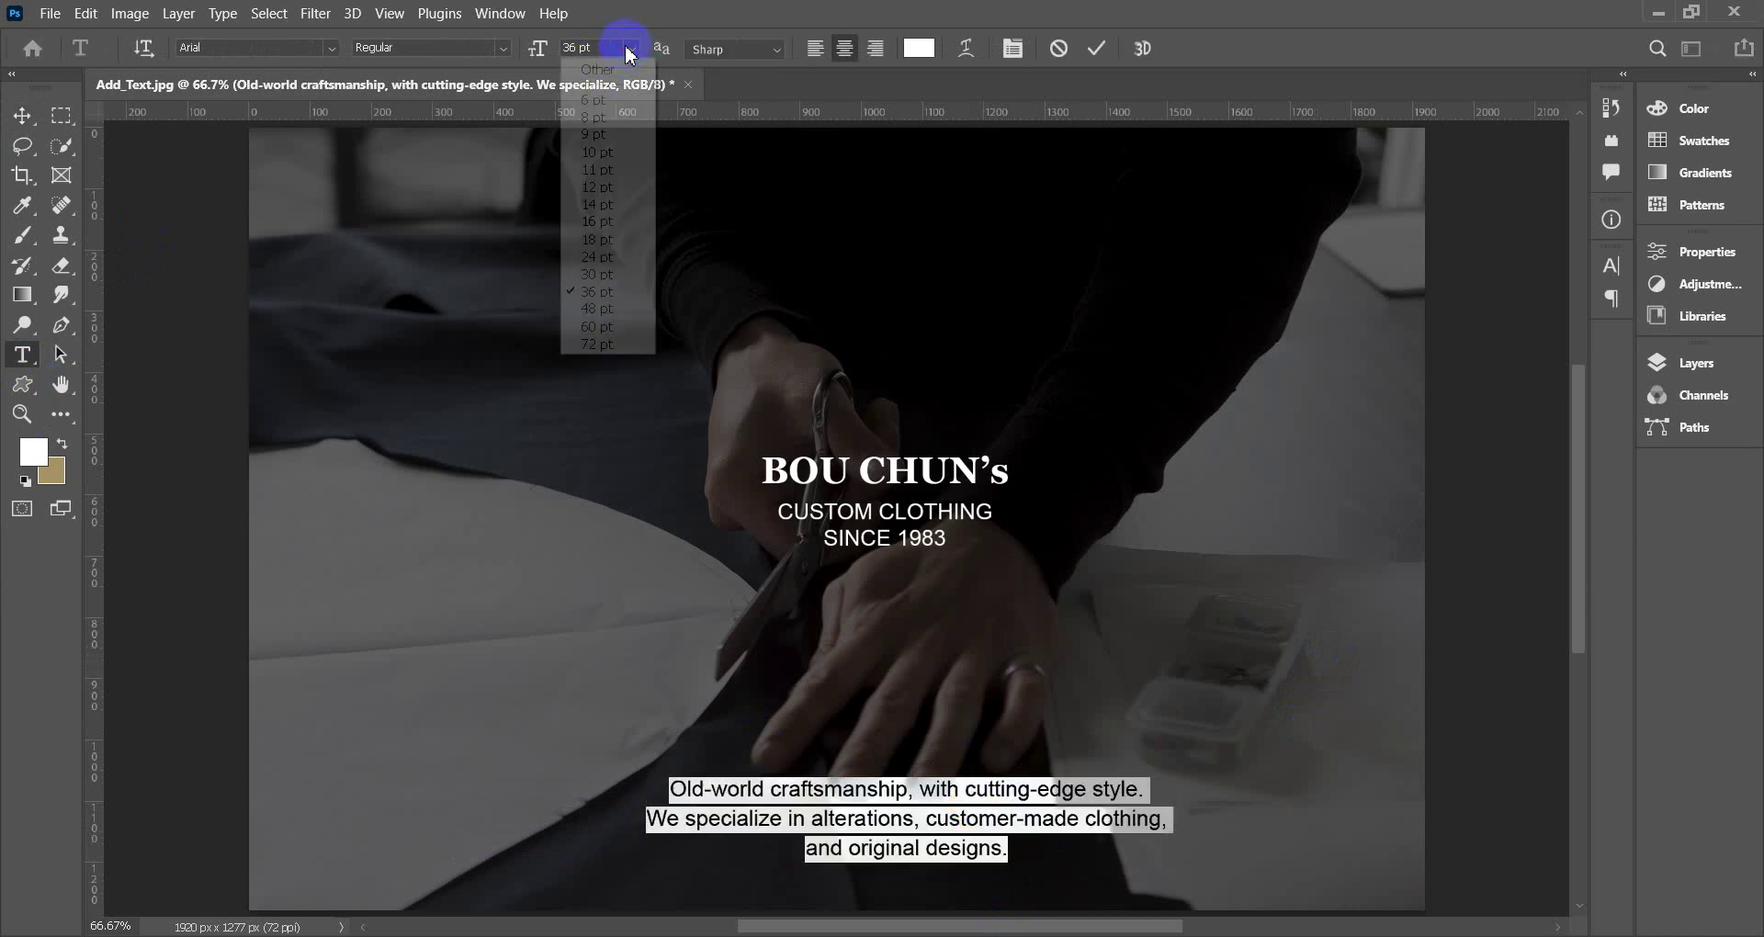
click(614, 274)
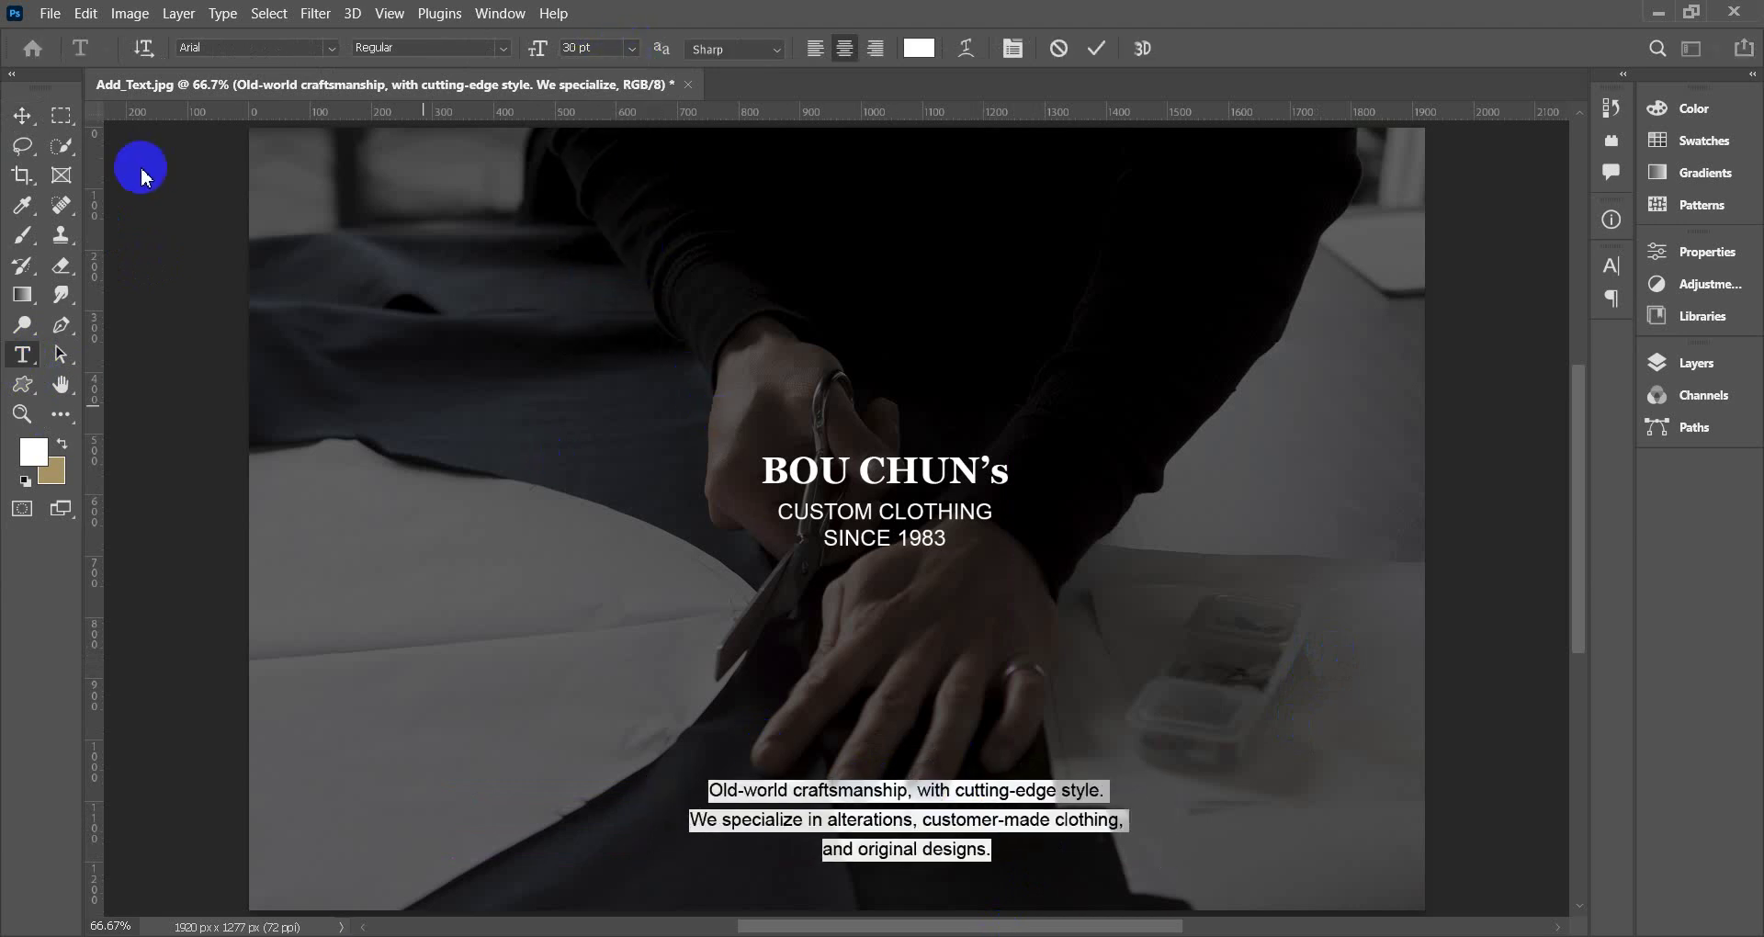
click(20, 122)
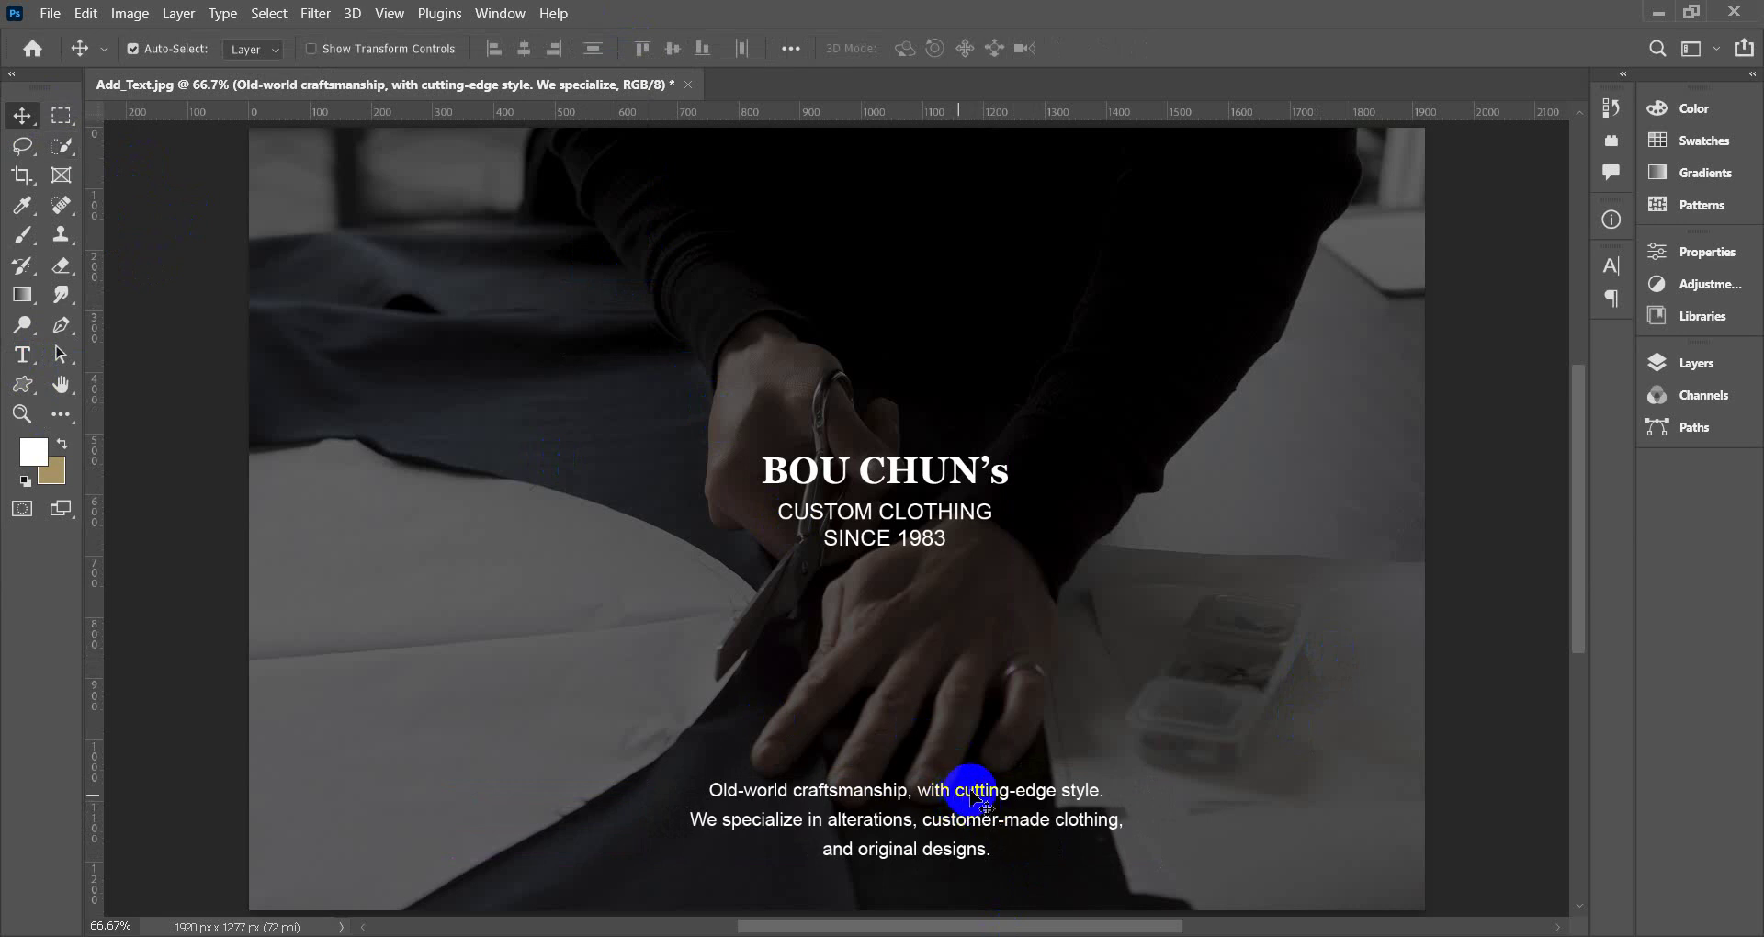
drag(973, 796, 979, 794)
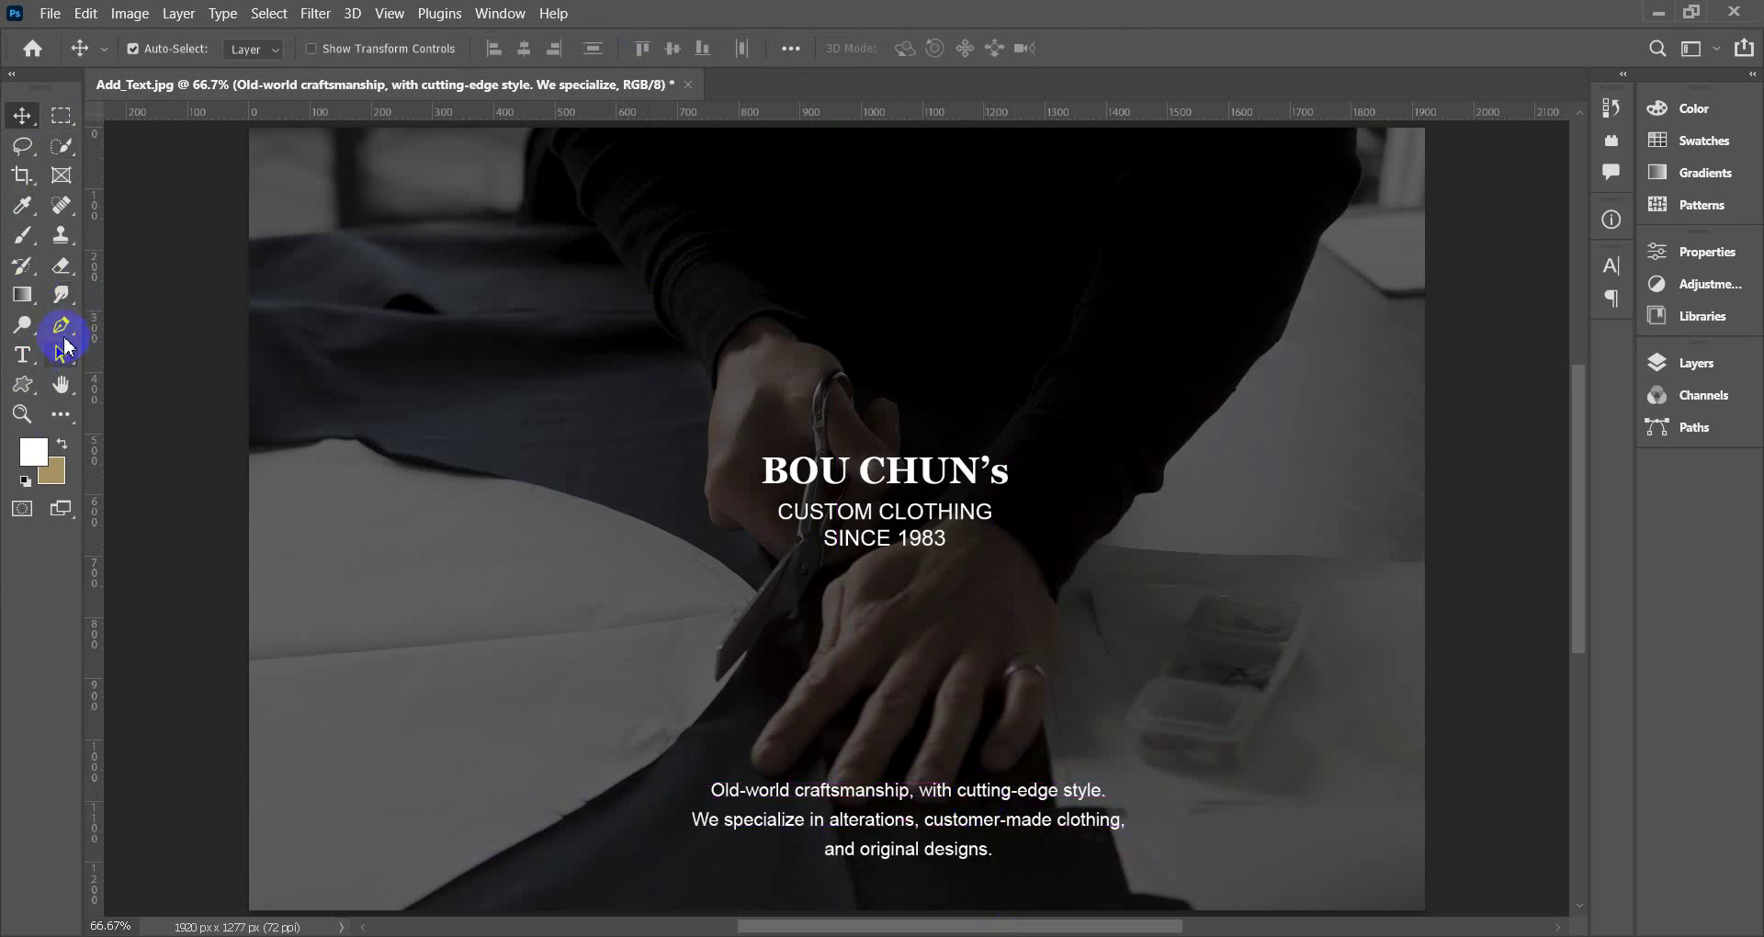
Set the bottom paragraph's leading to 36 pt and nudge it left to recentre.
click(22, 355)
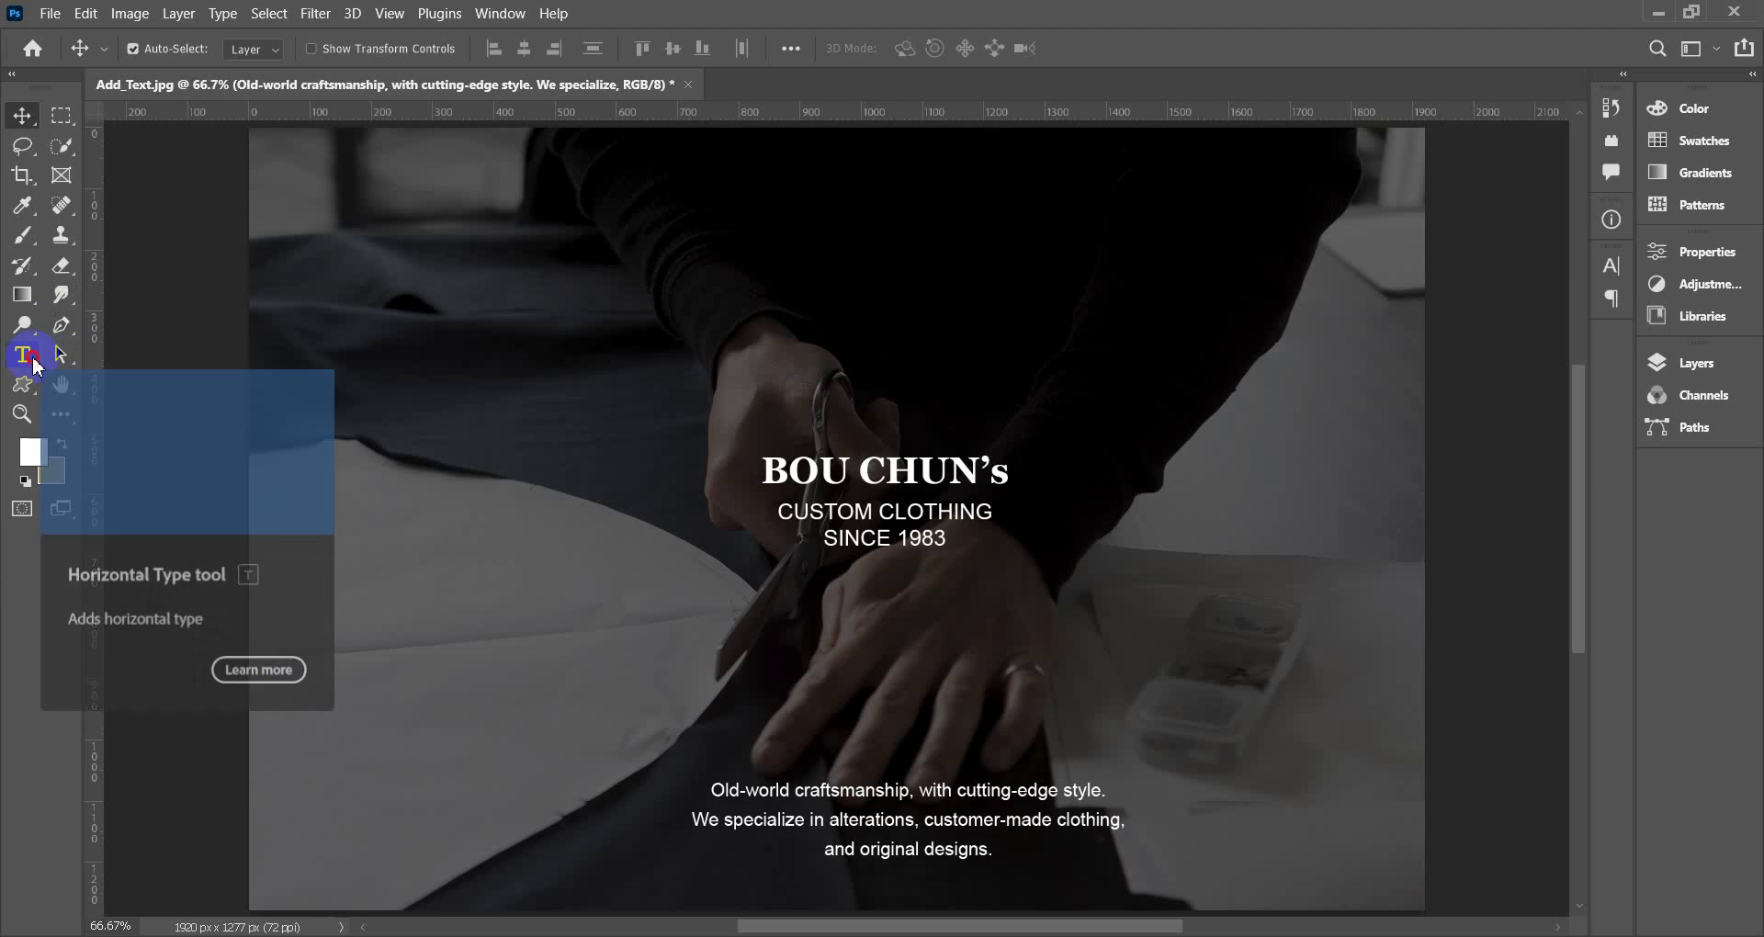
click(942, 818)
key(ctrl+a)
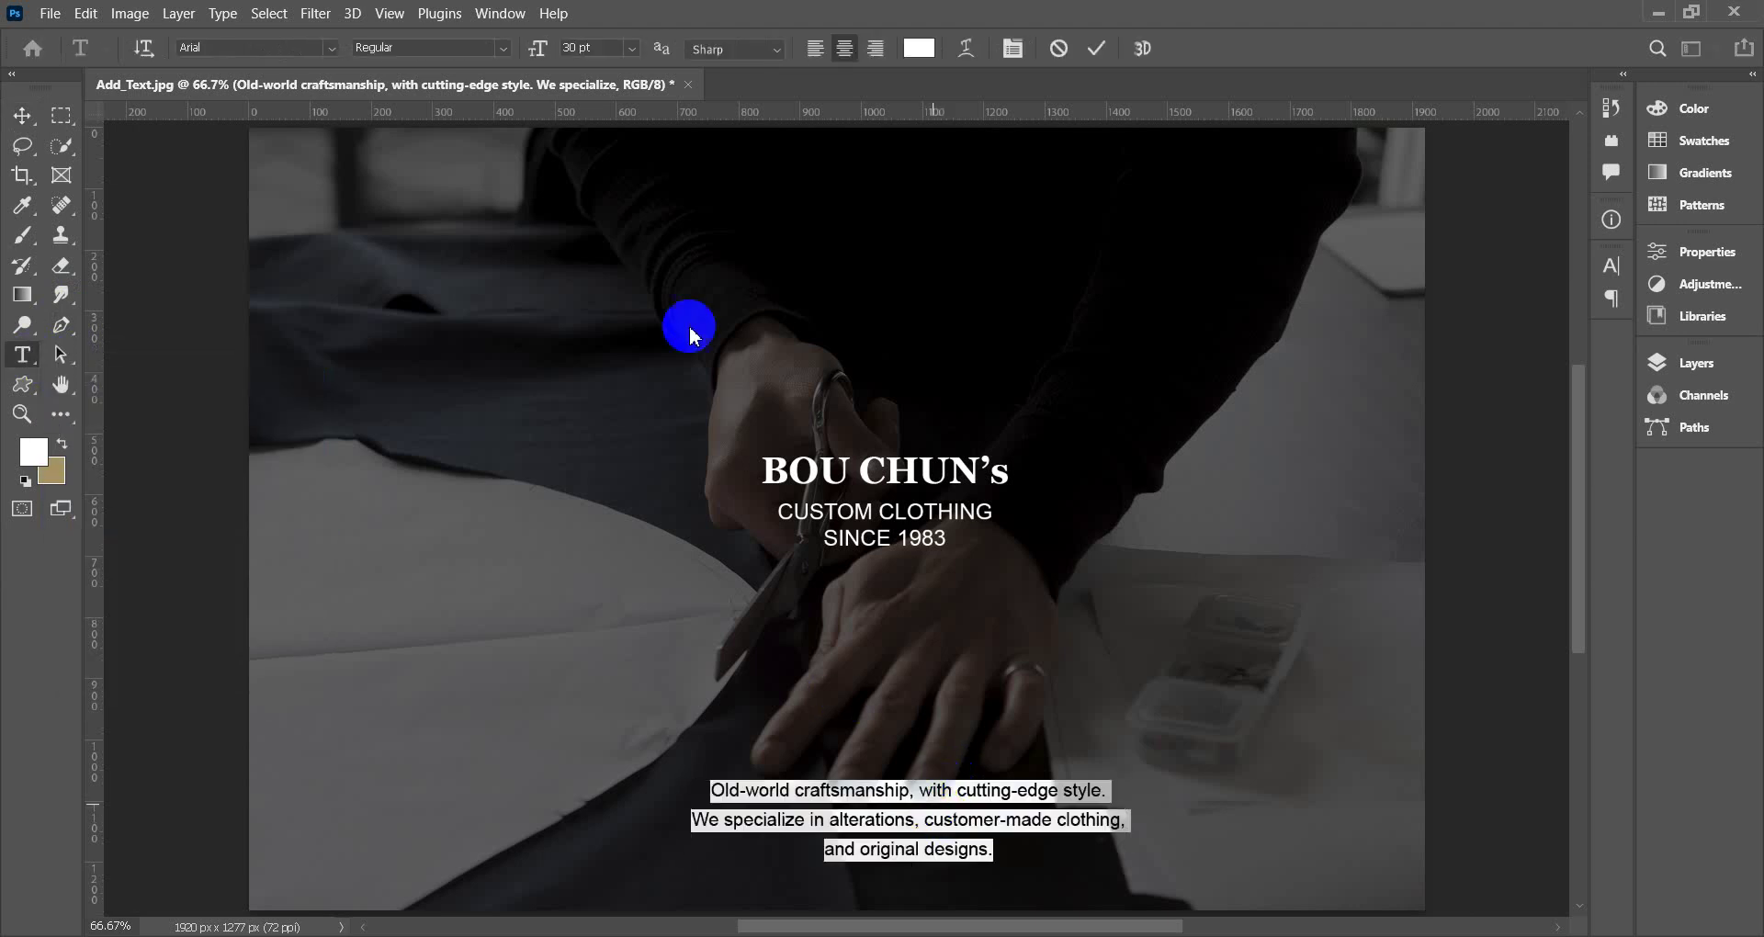
click(1013, 48)
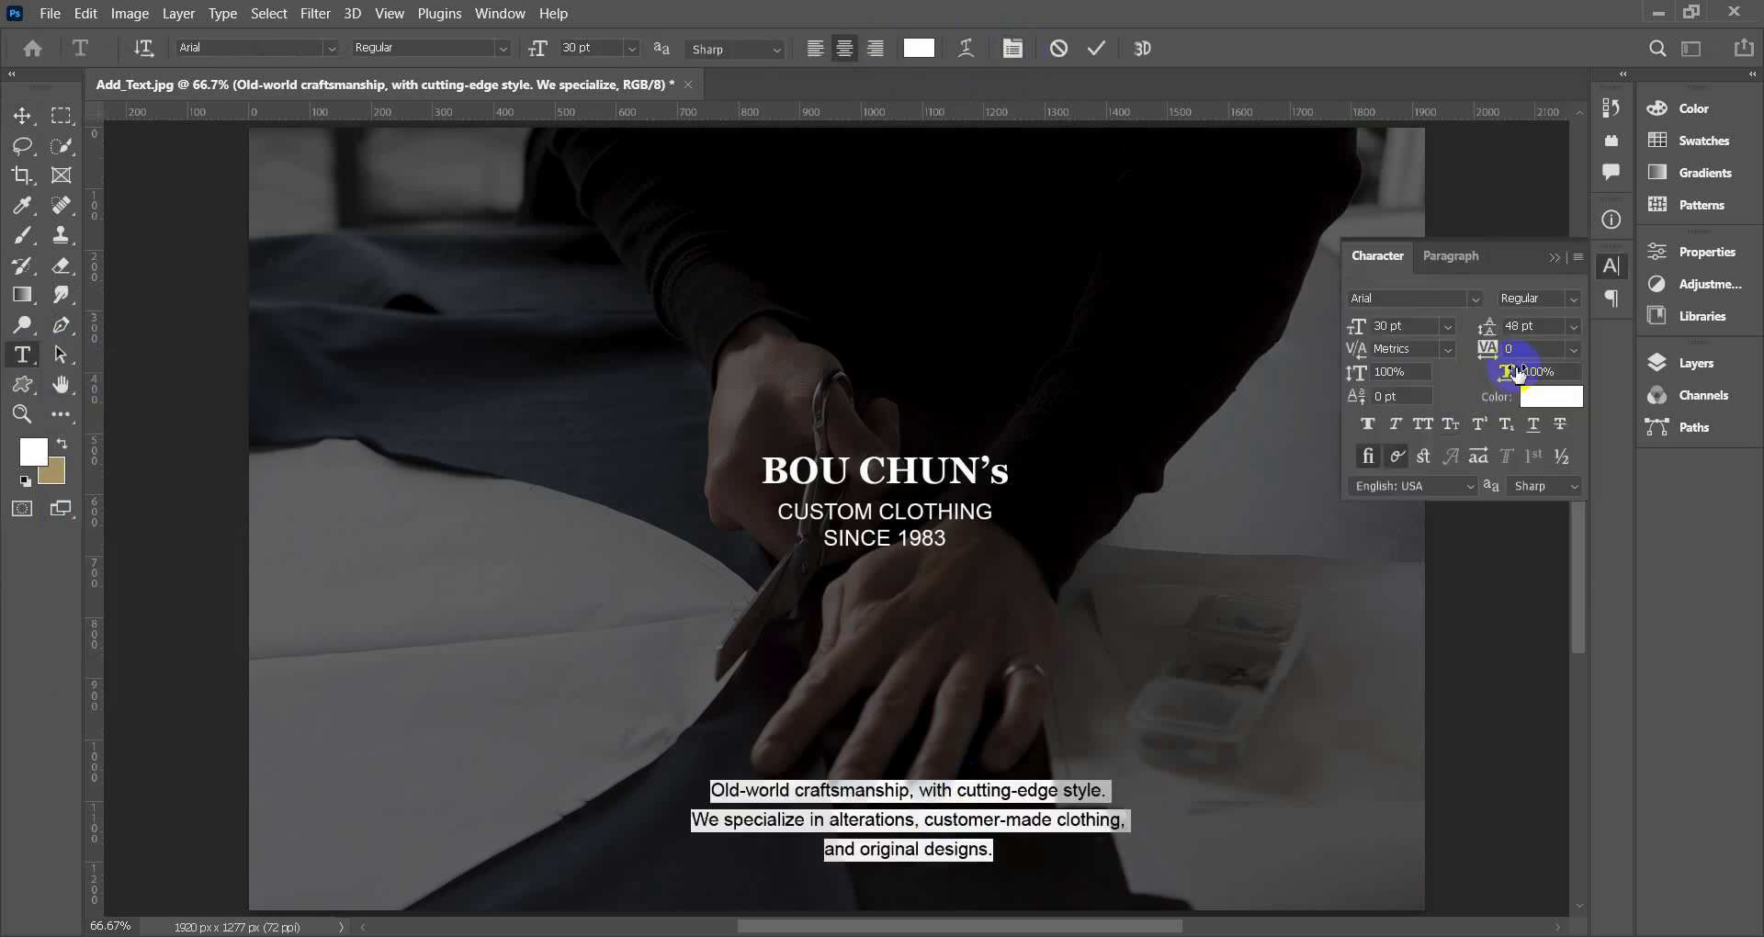
click(1573, 327)
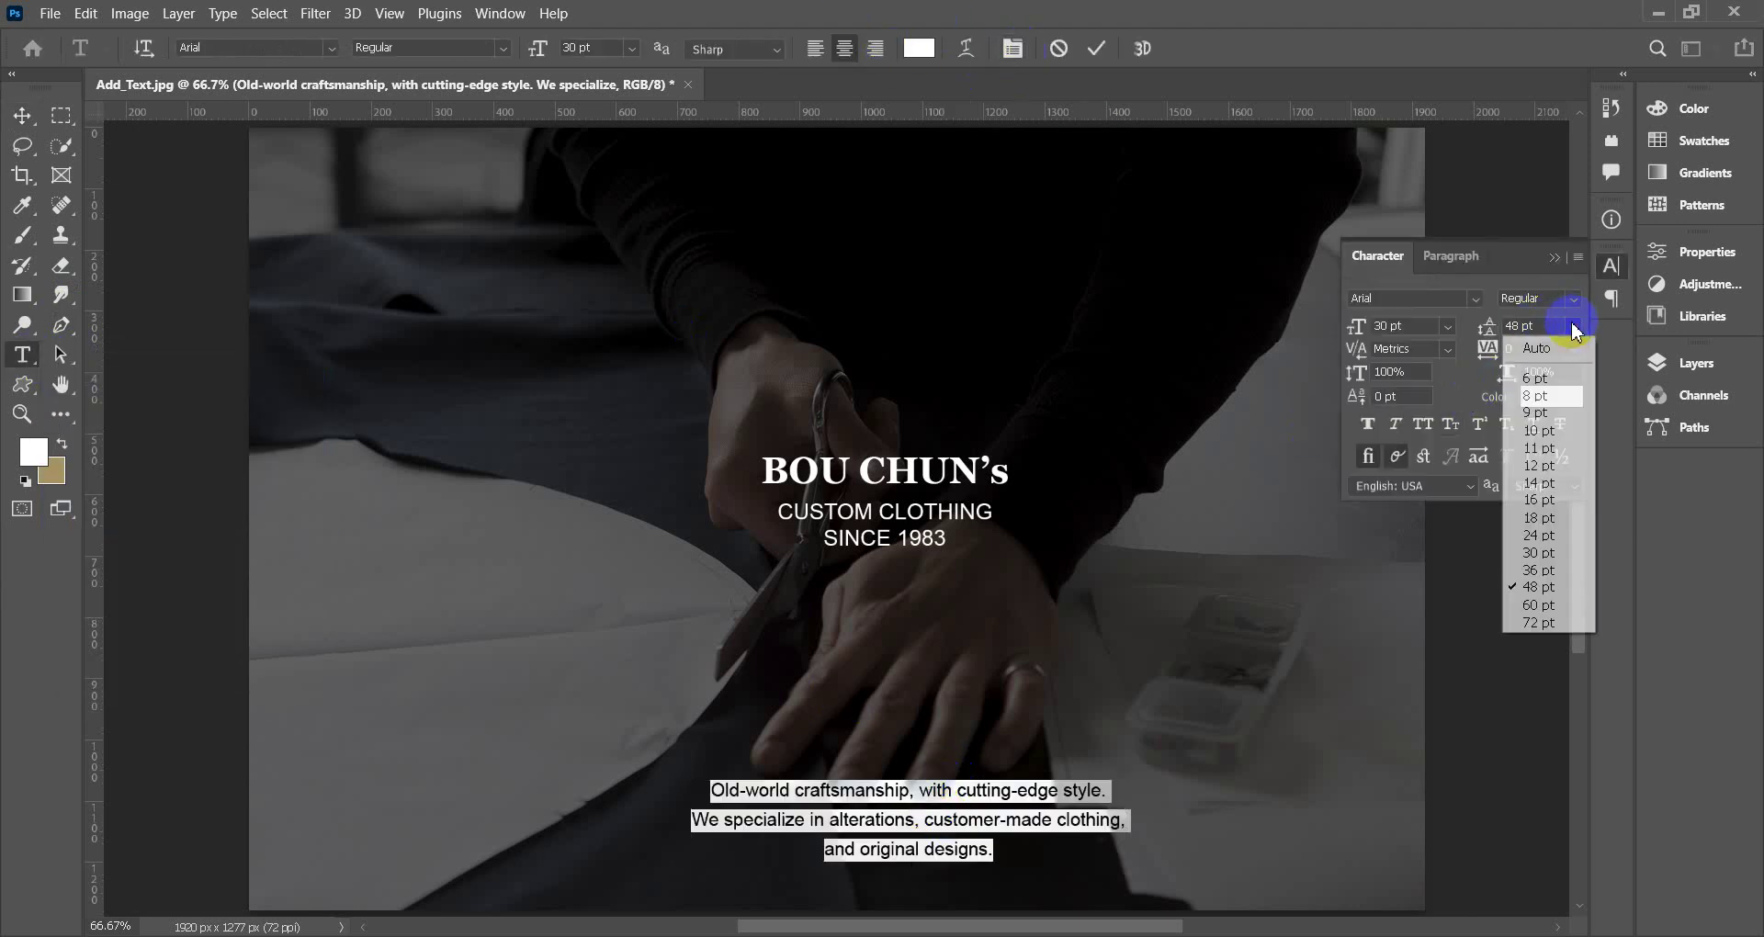
click(1562, 569)
click(23, 115)
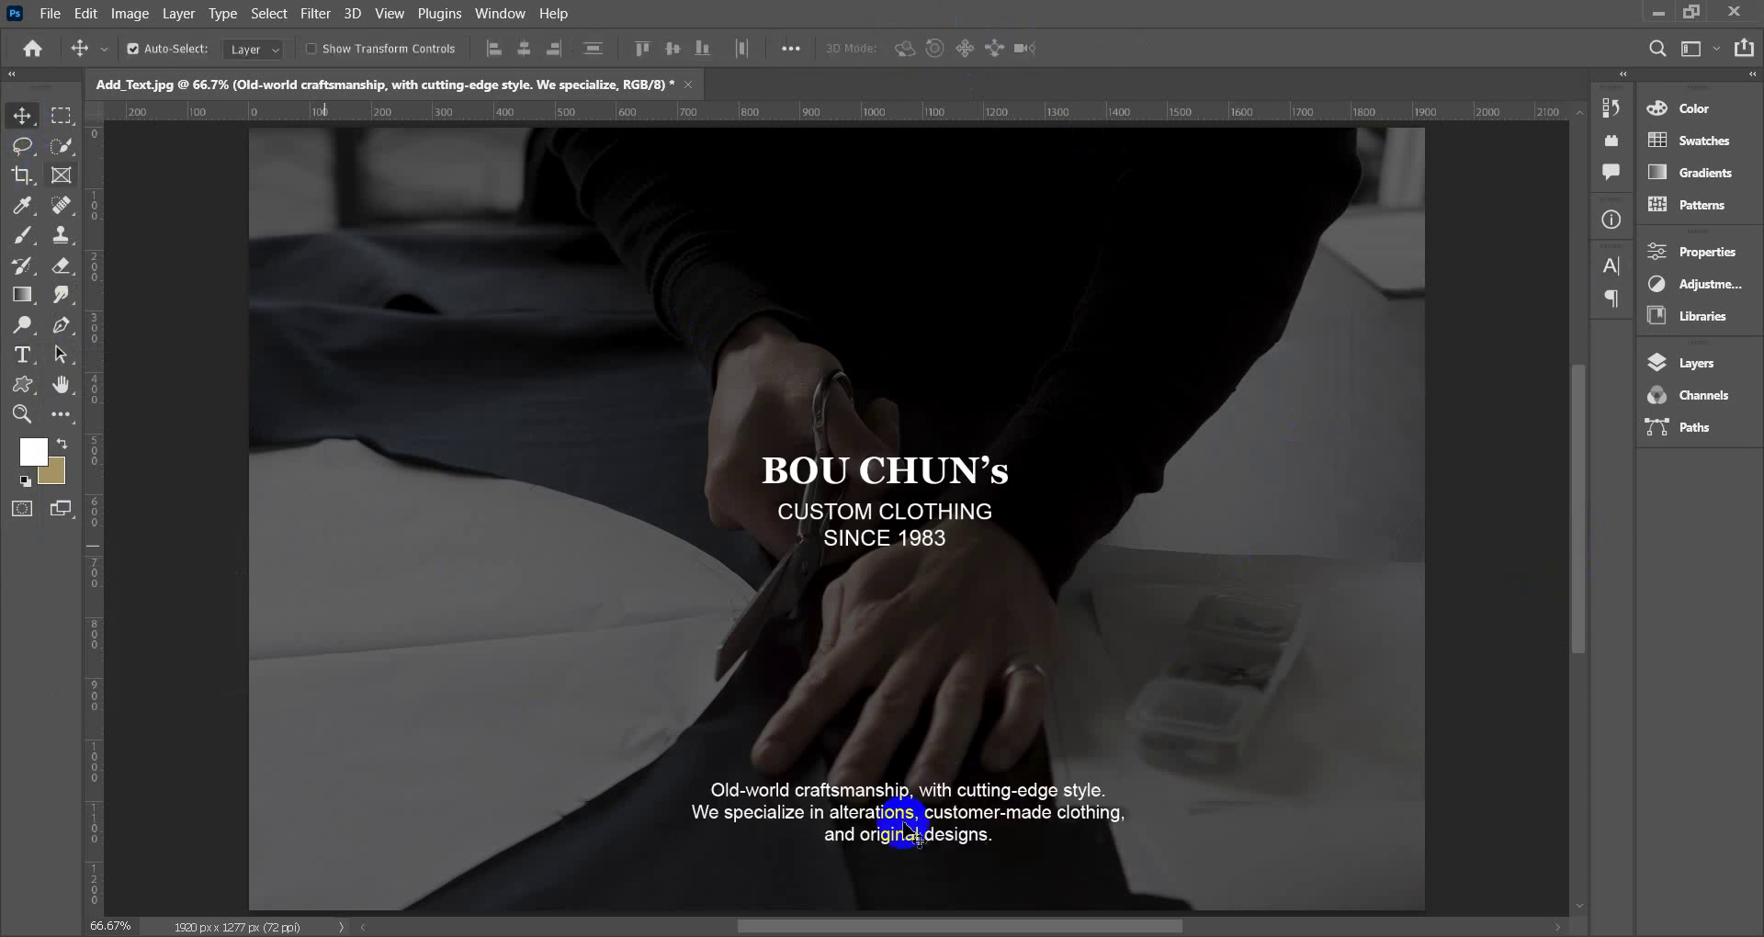
drag(994, 802, 991, 802)
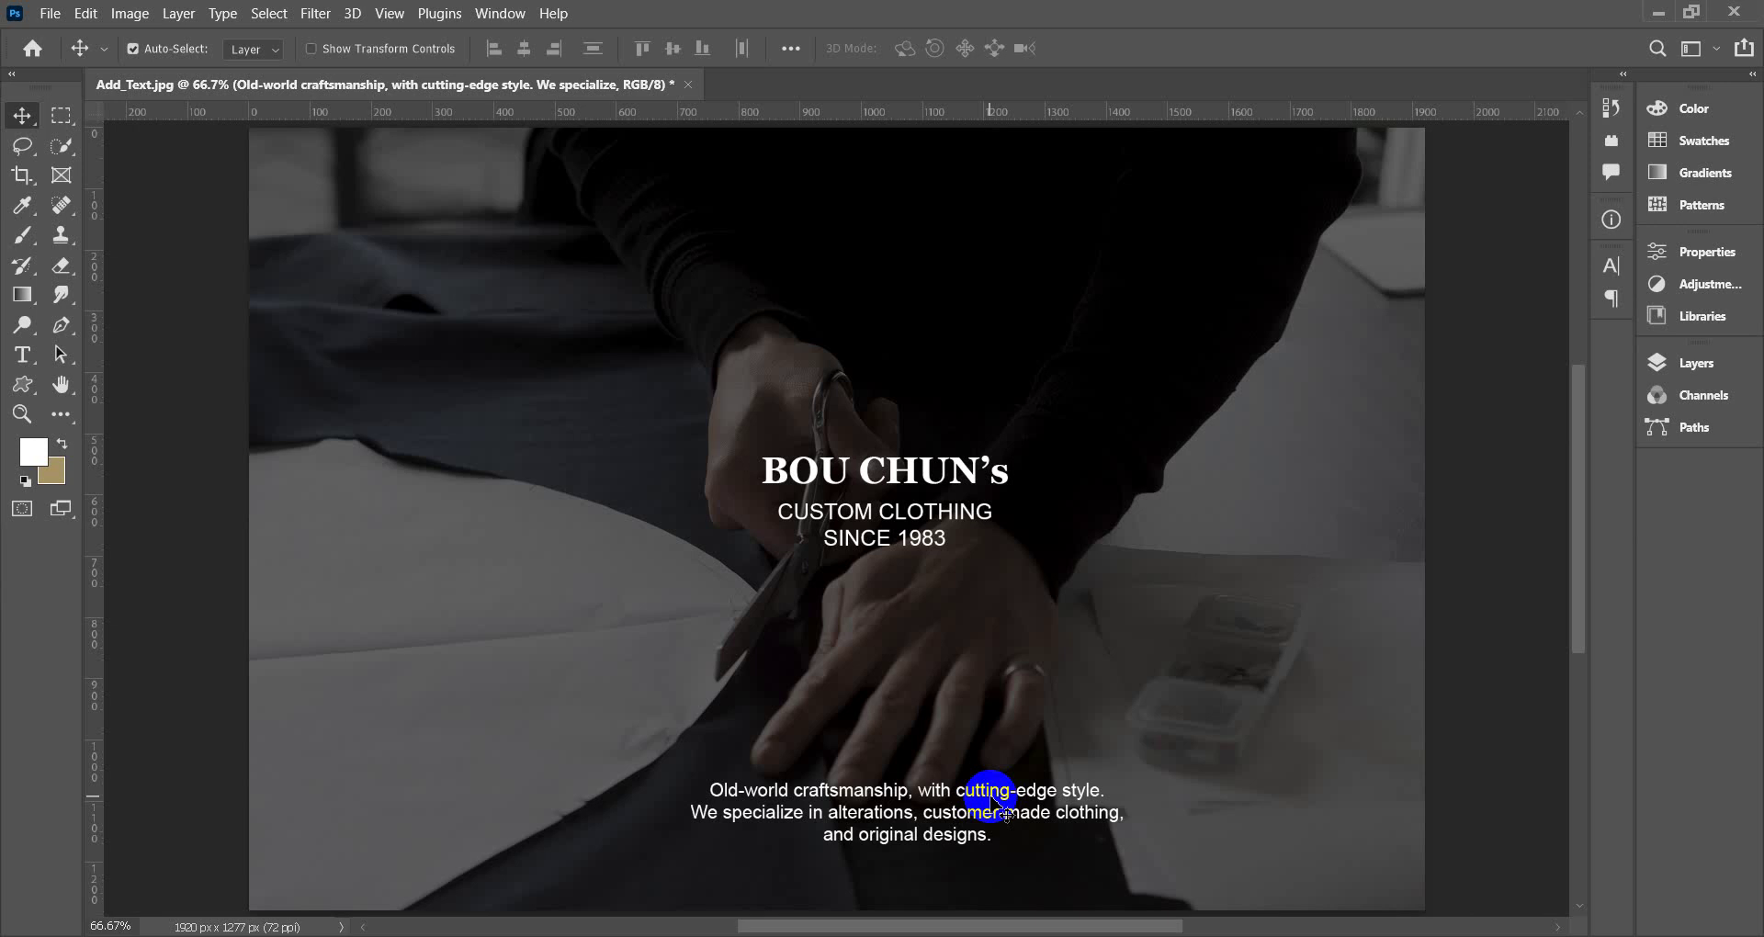
click(1700, 363)
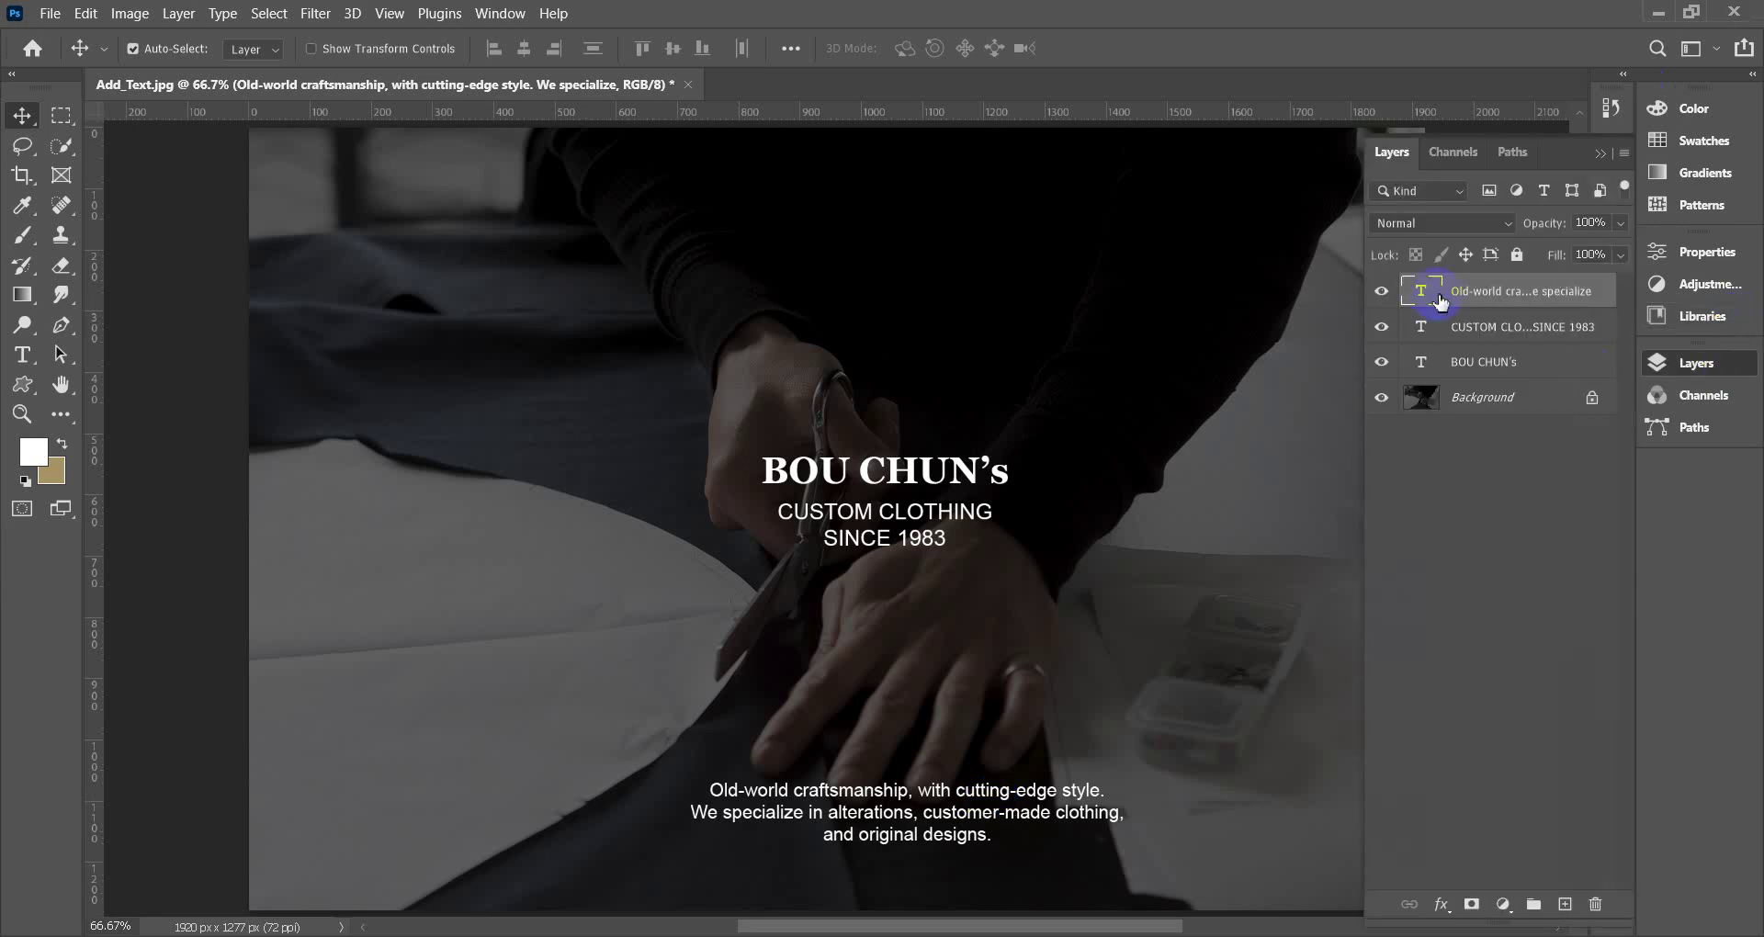
click(22, 355)
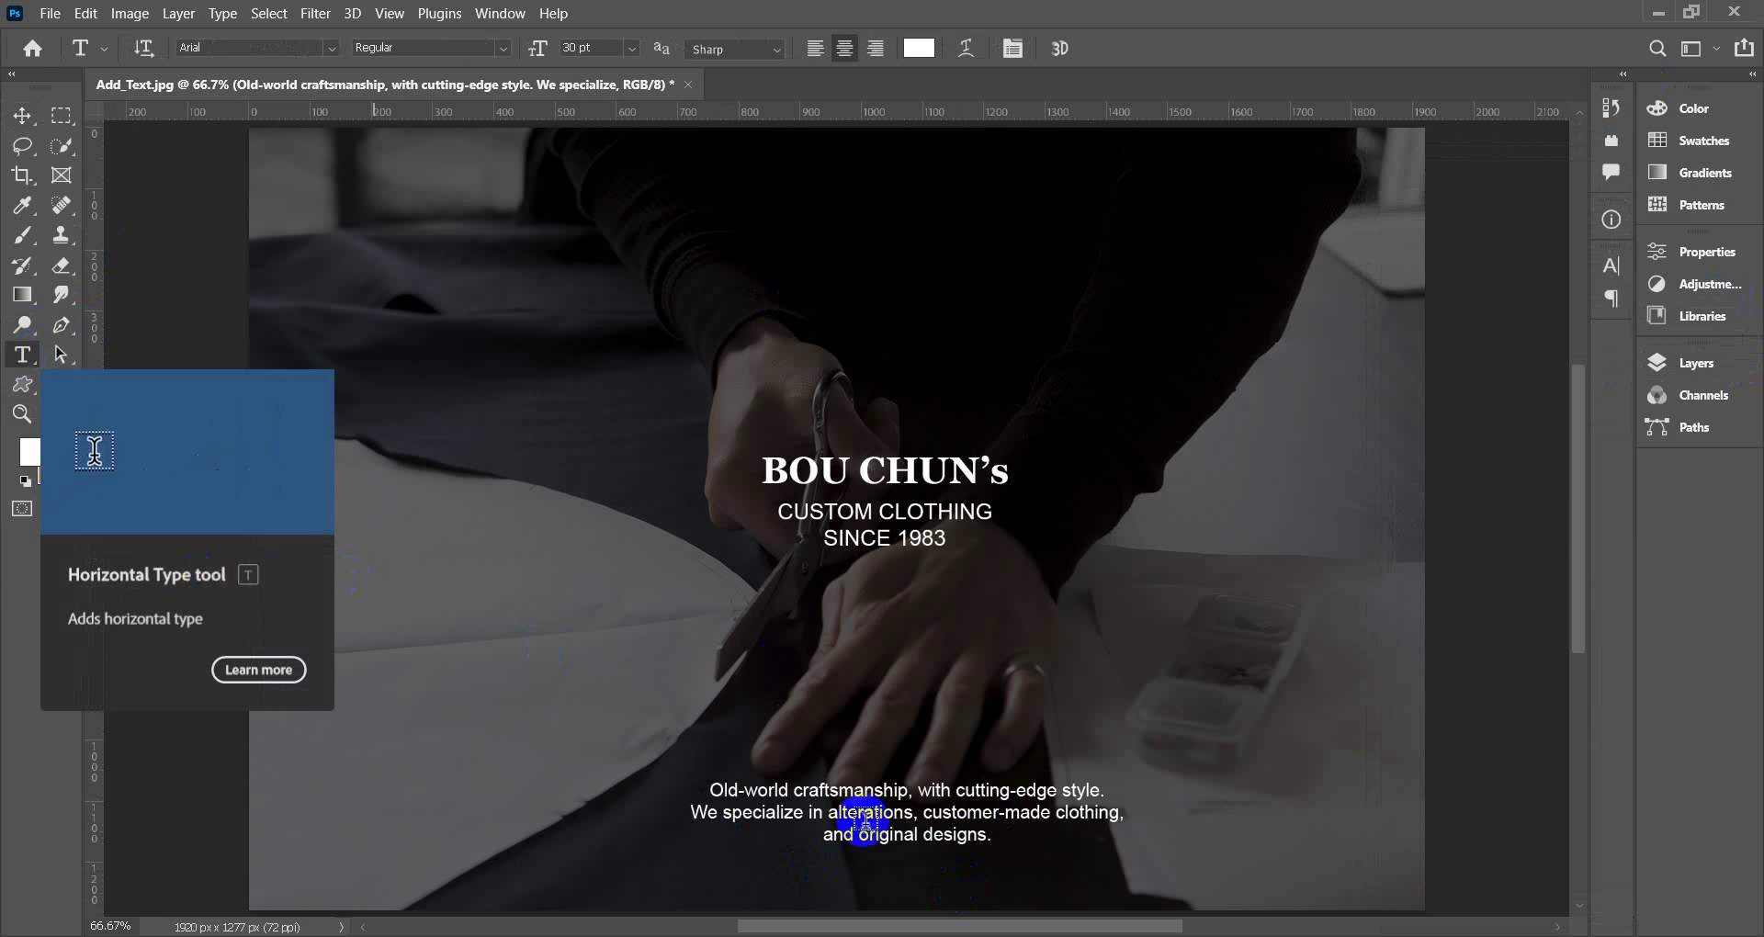
click(956, 836)
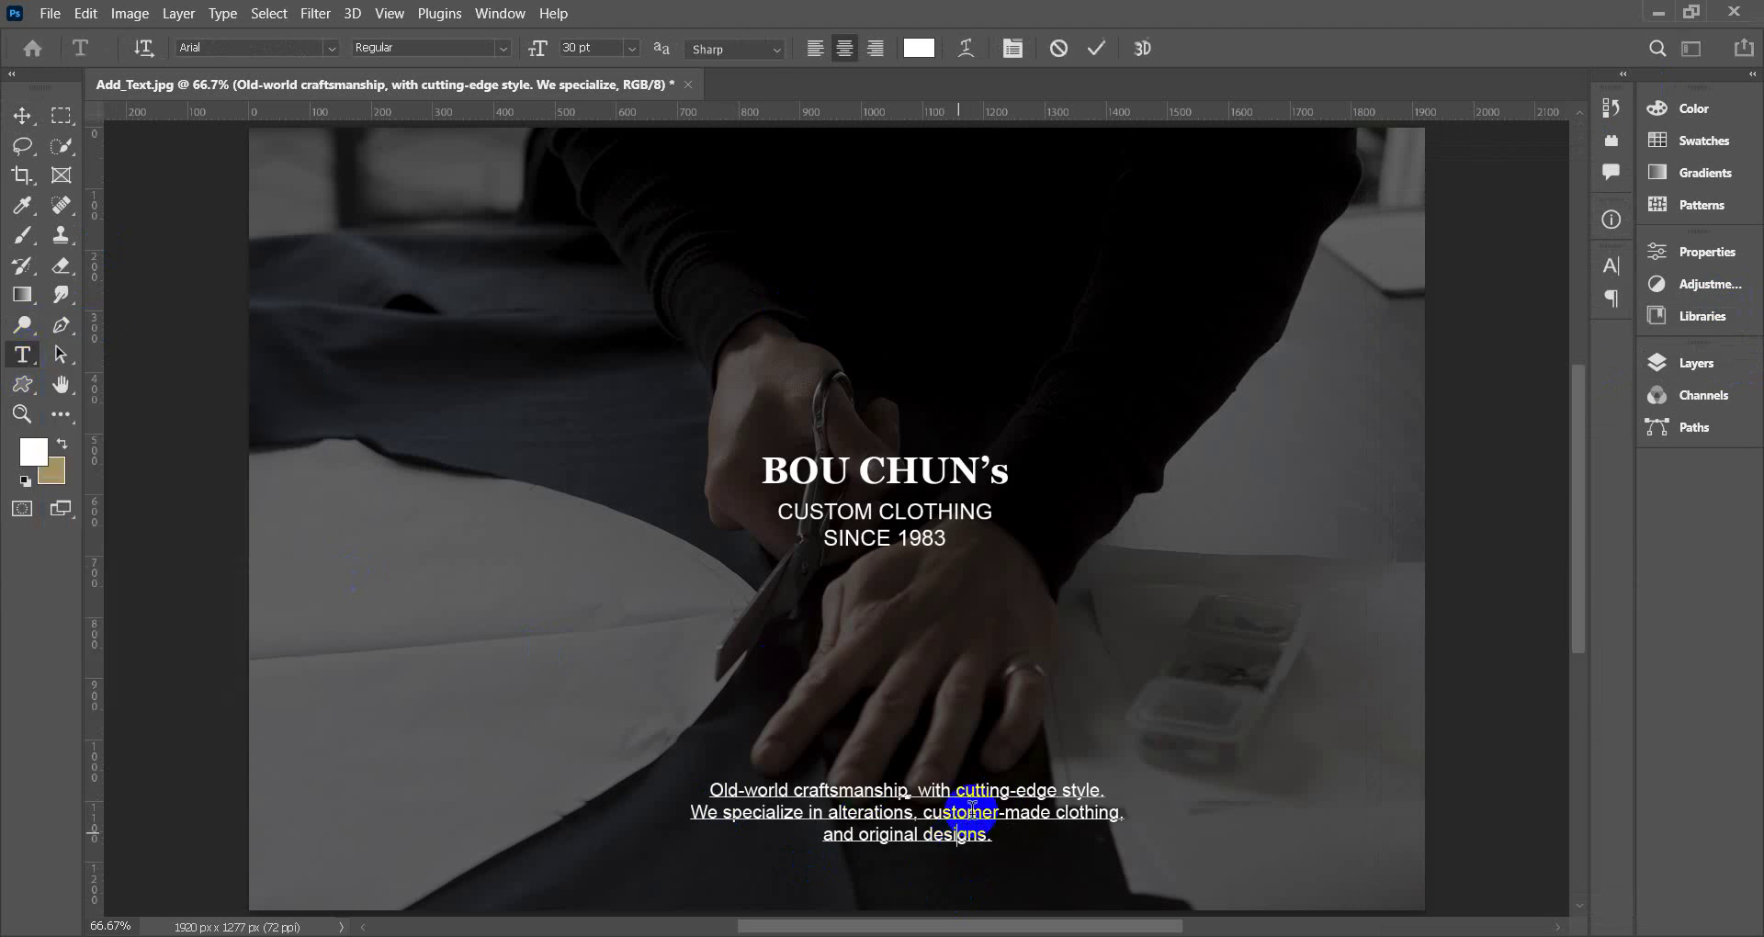
click(852, 511)
click(852, 511)
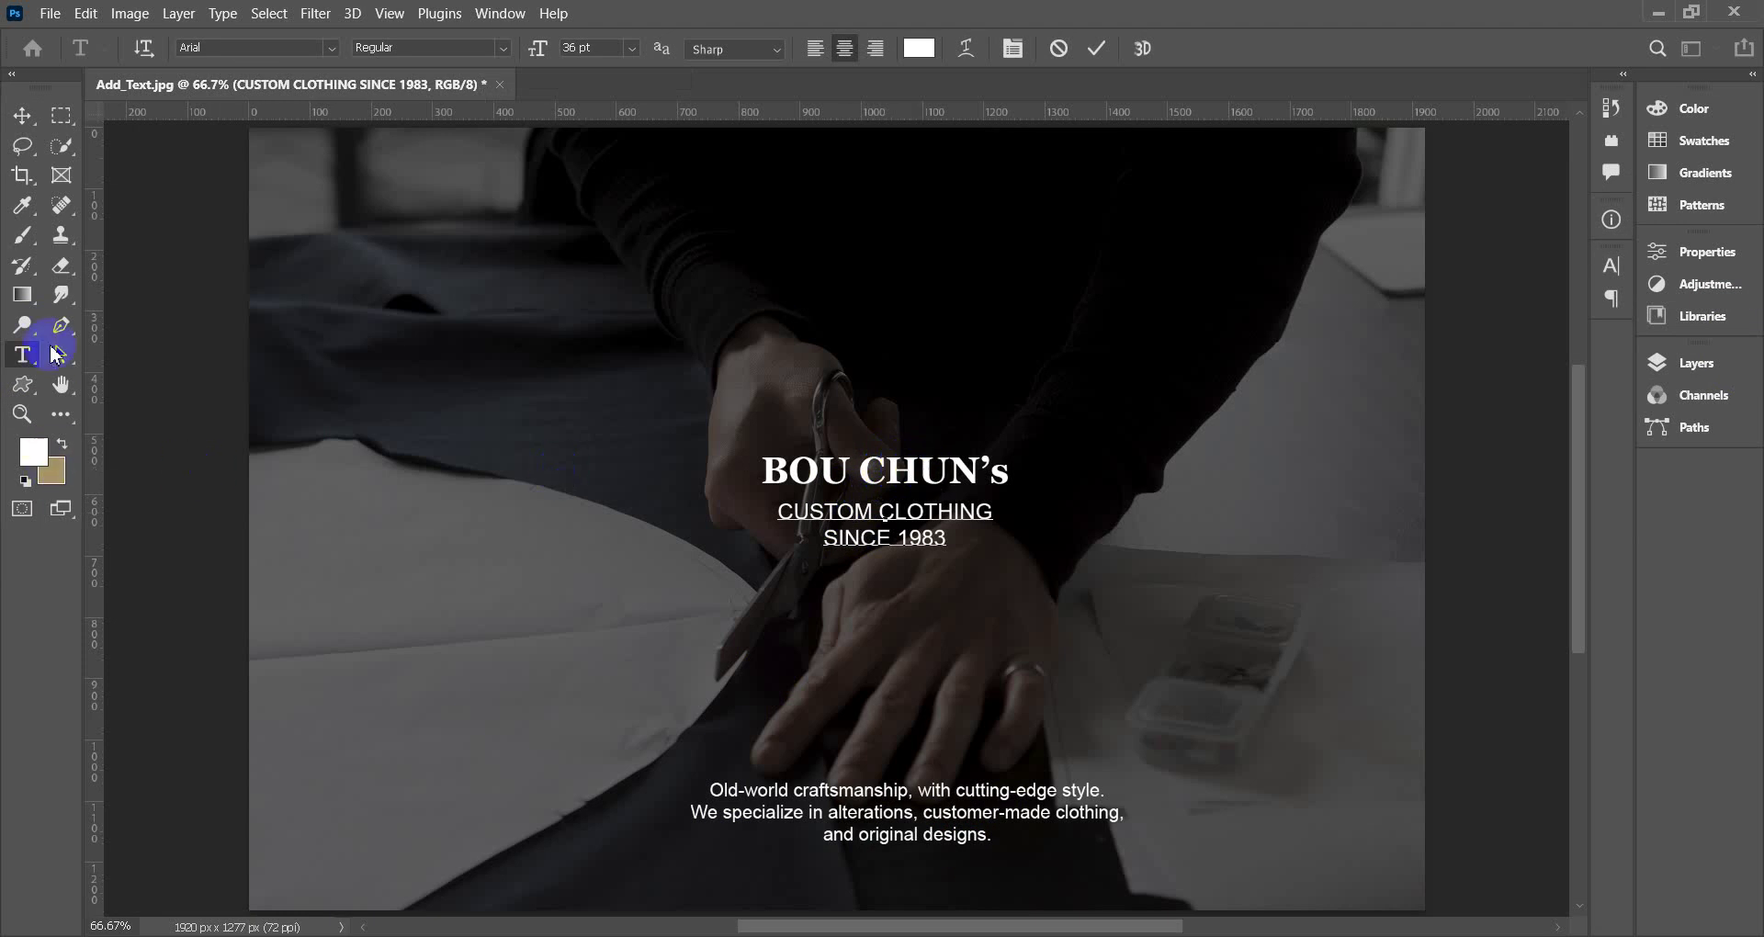
click(1698, 362)
click(1459, 367)
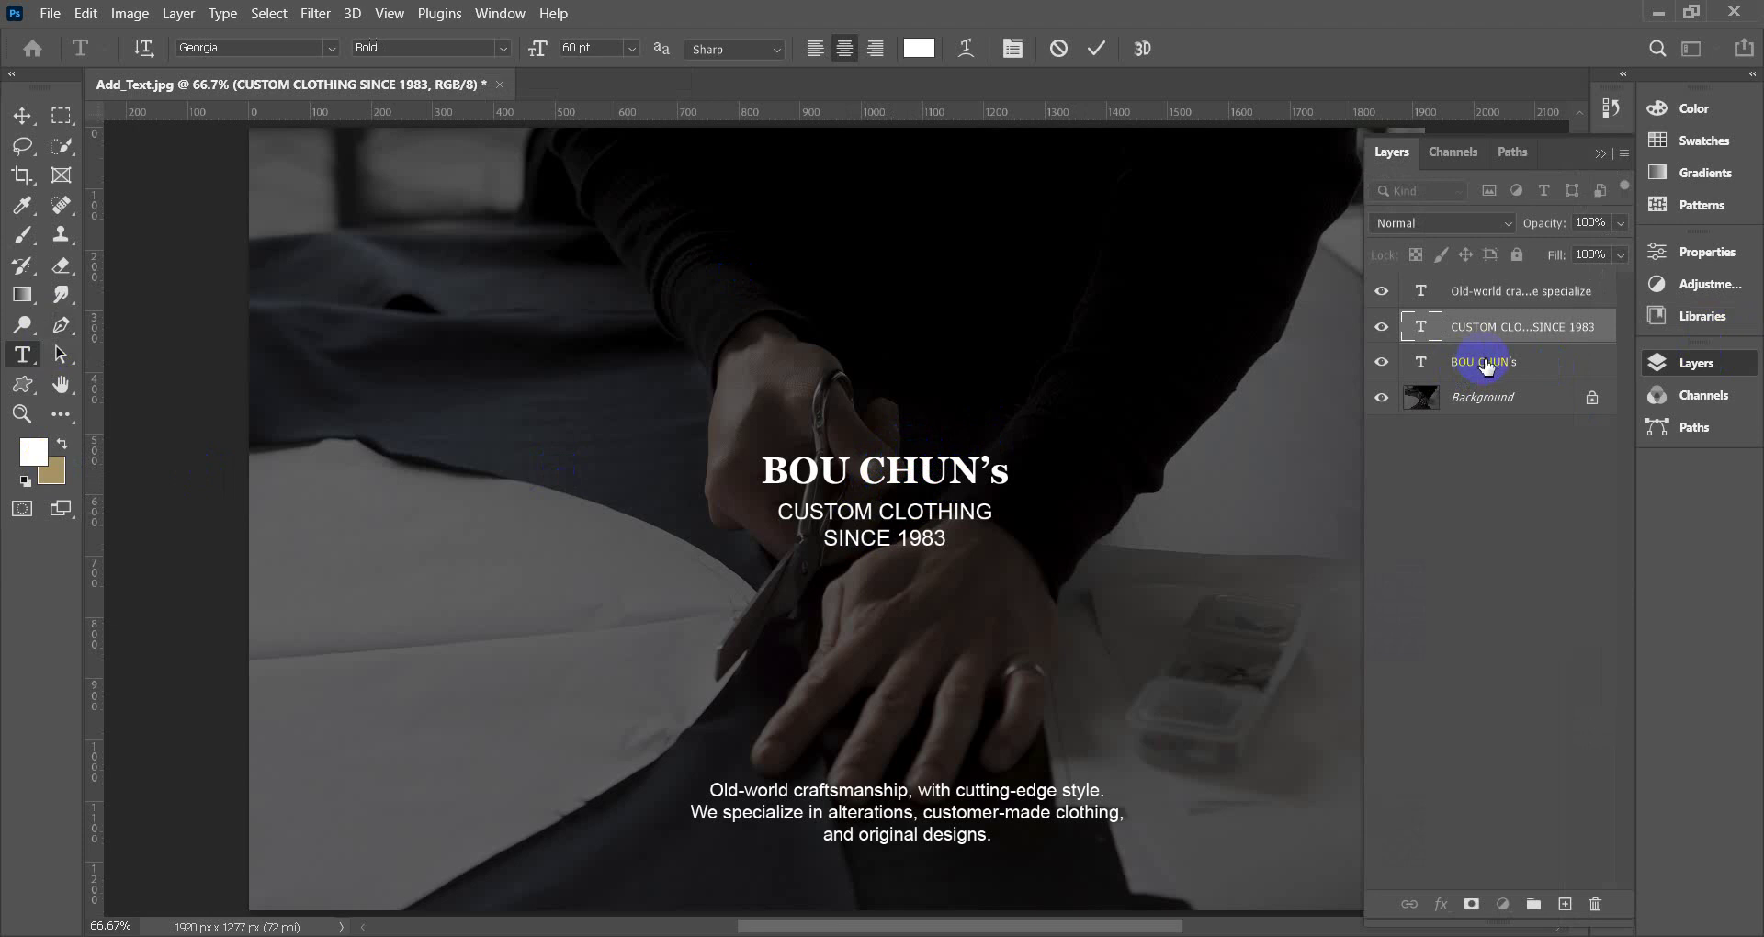
click(1487, 368)
click(879, 460)
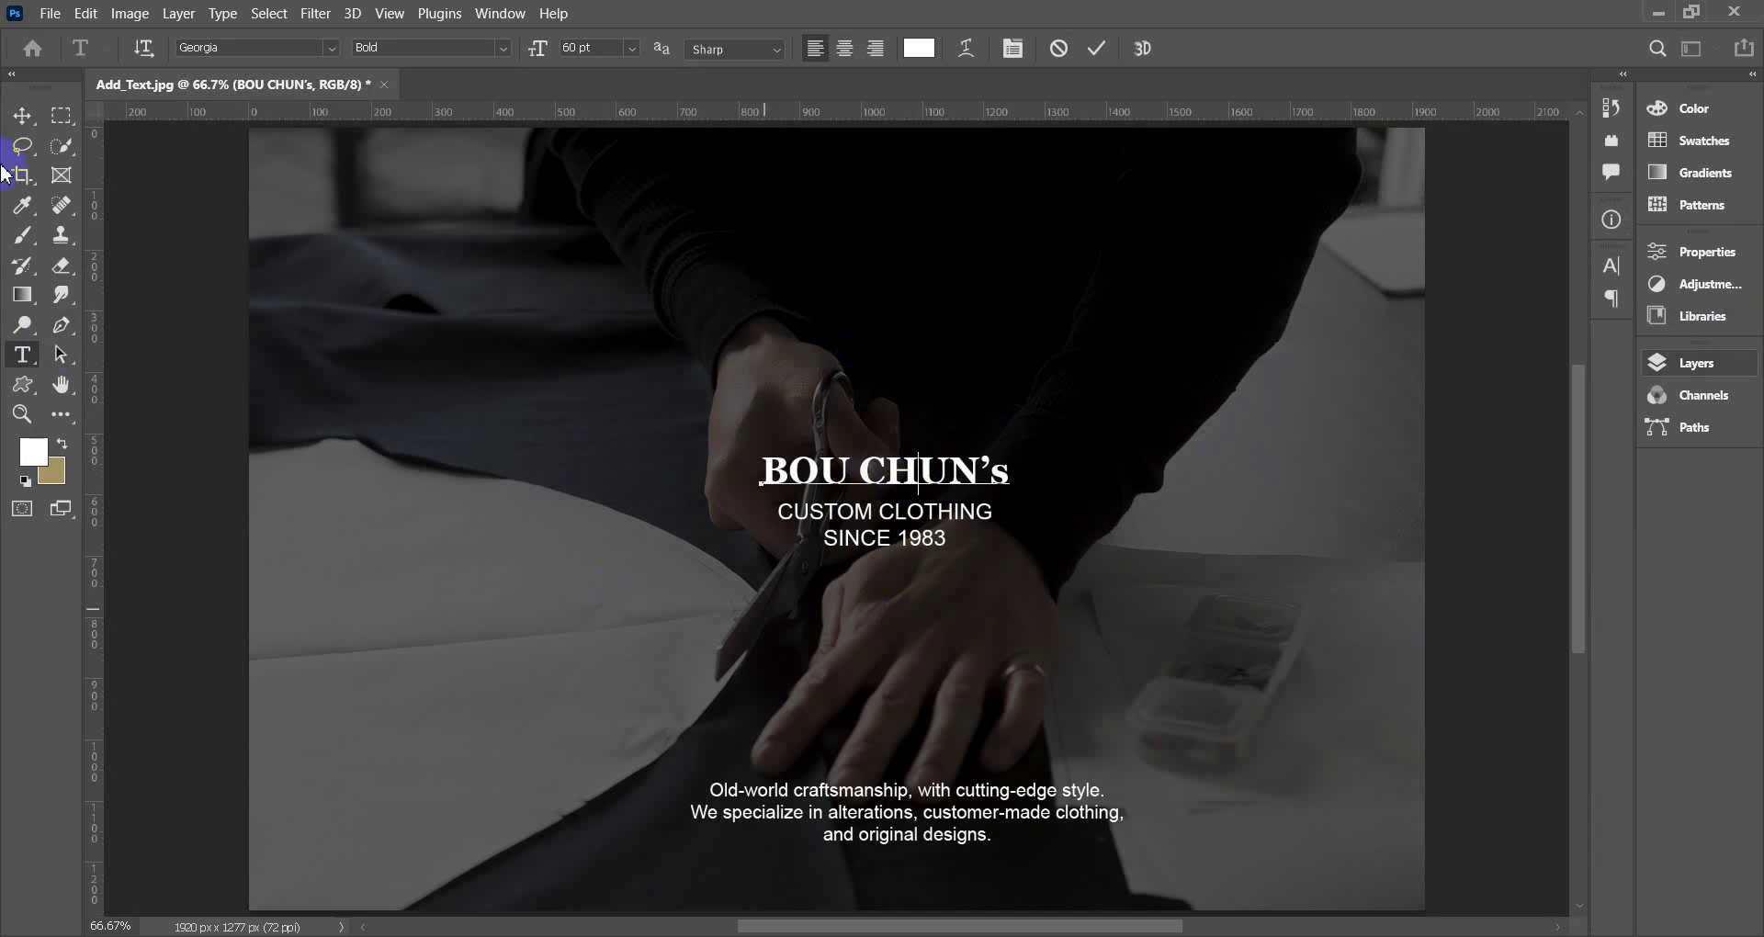
click(915, 827)
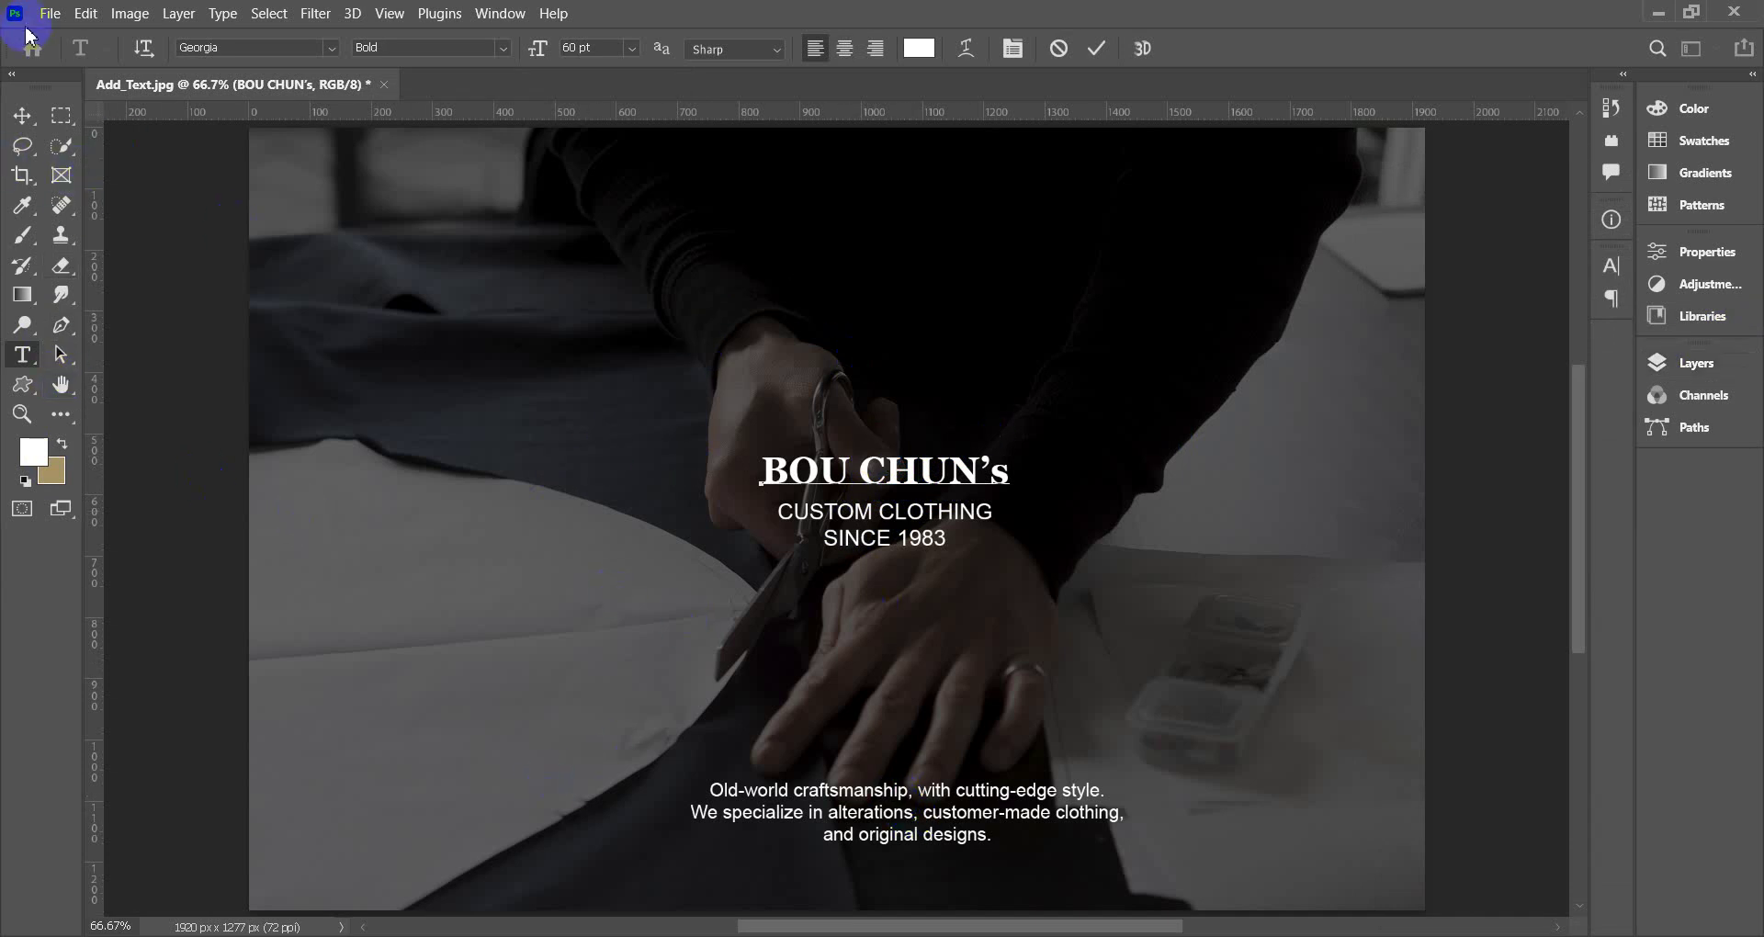
click(1695, 363)
click(1523, 407)
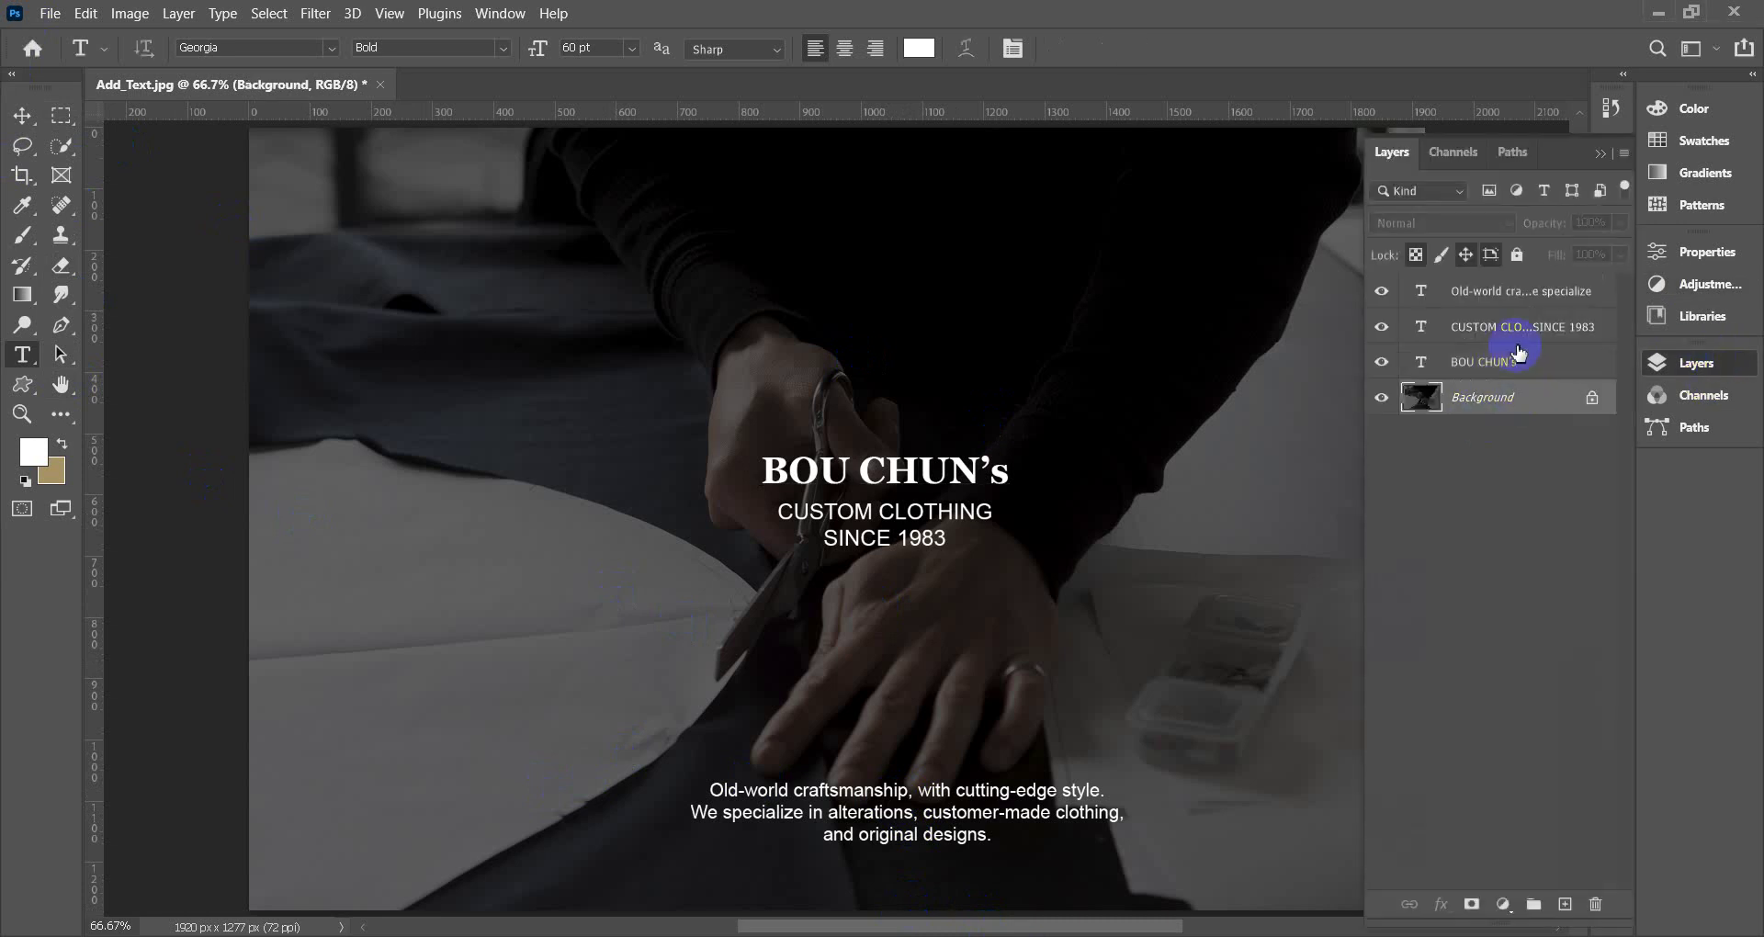
click(1521, 326)
click(1517, 291)
click(1508, 340)
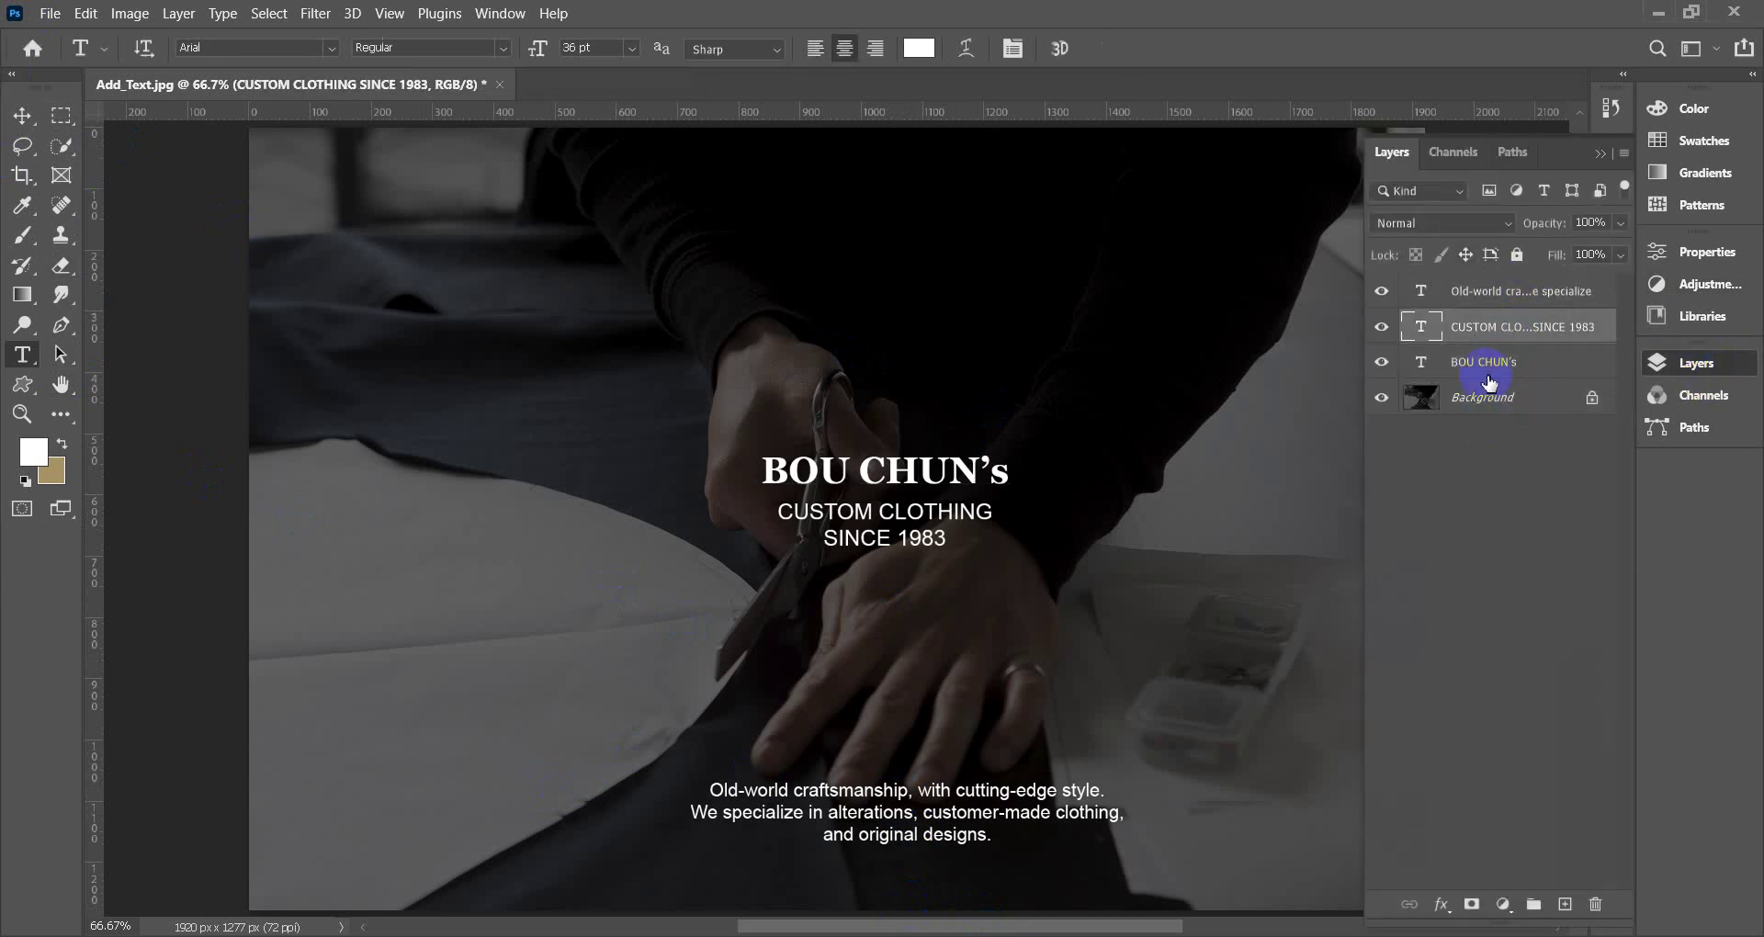
click(1470, 304)
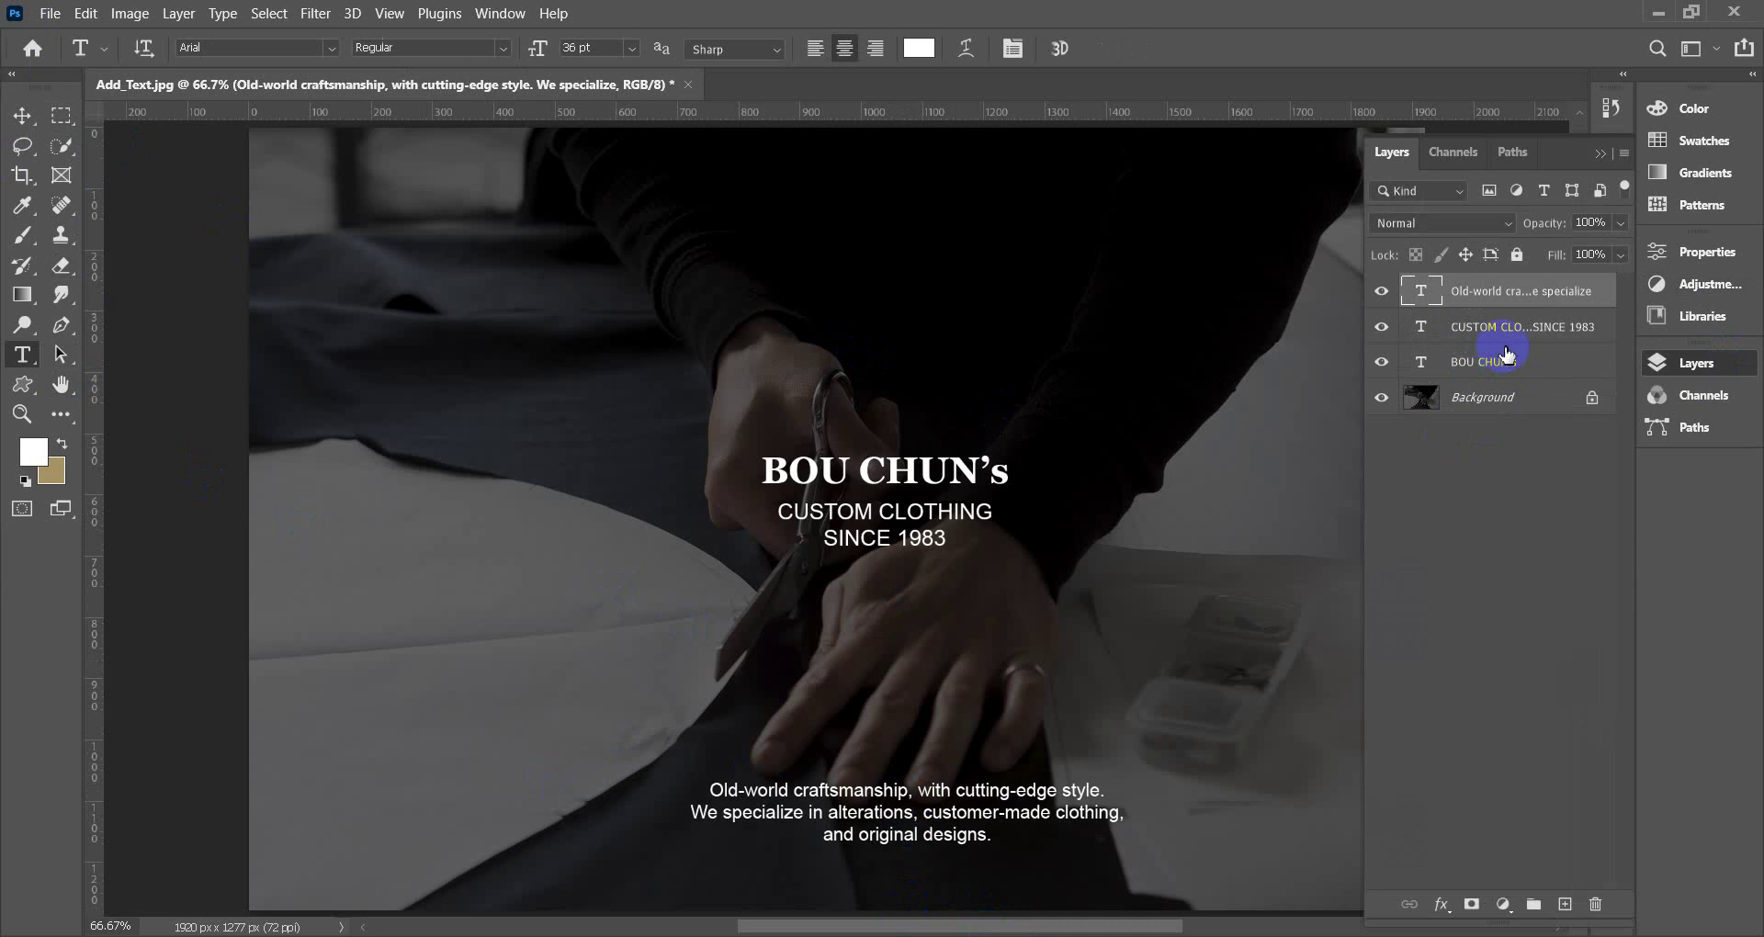
click(1505, 342)
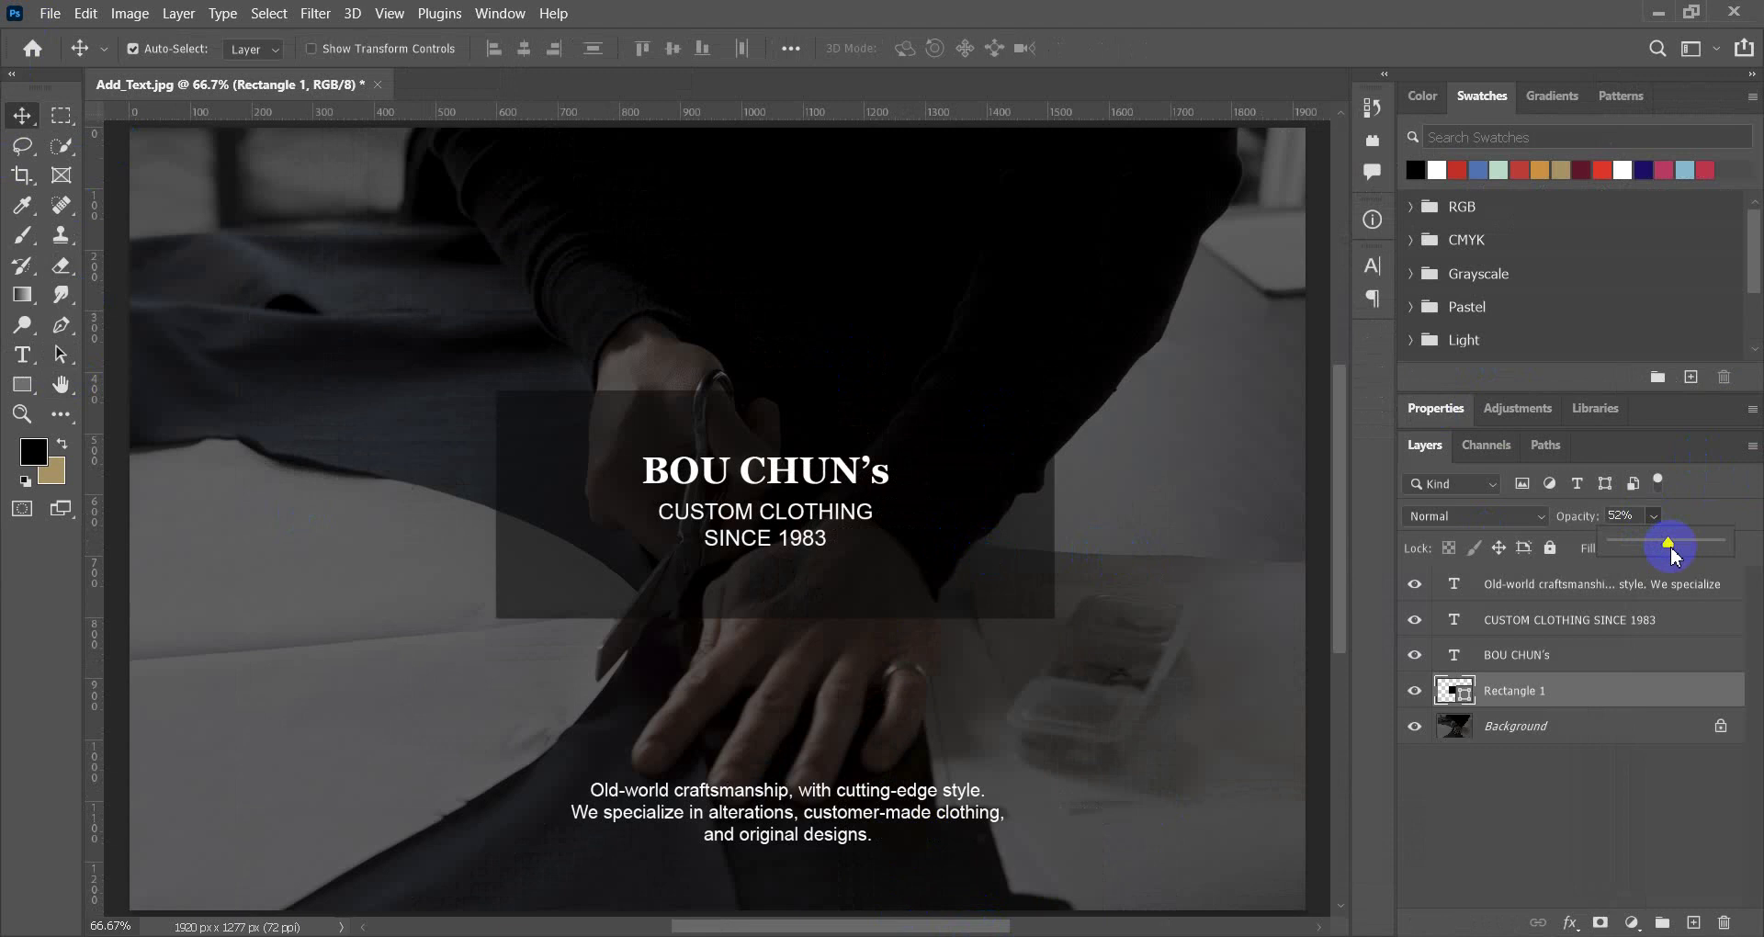
Drag Rectangle 1's opacity down to 0% and back to 100%, leaving a solid black heading box.
drag(1671, 554, 1502, 550)
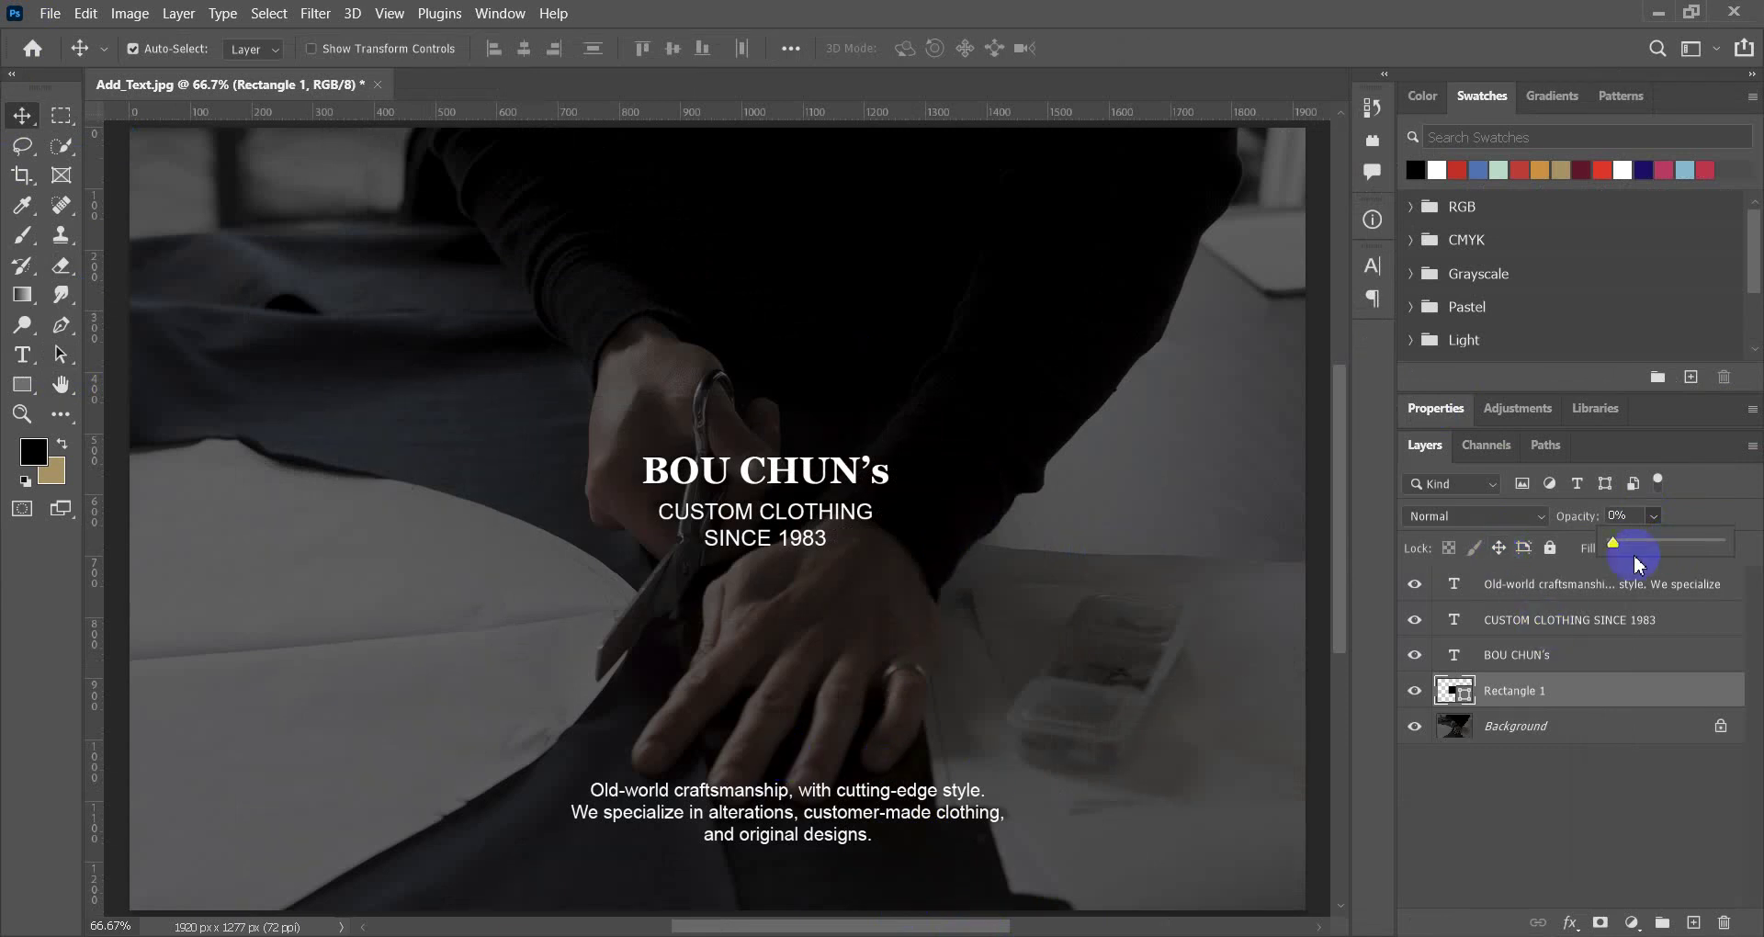
drag(1615, 549, 1739, 543)
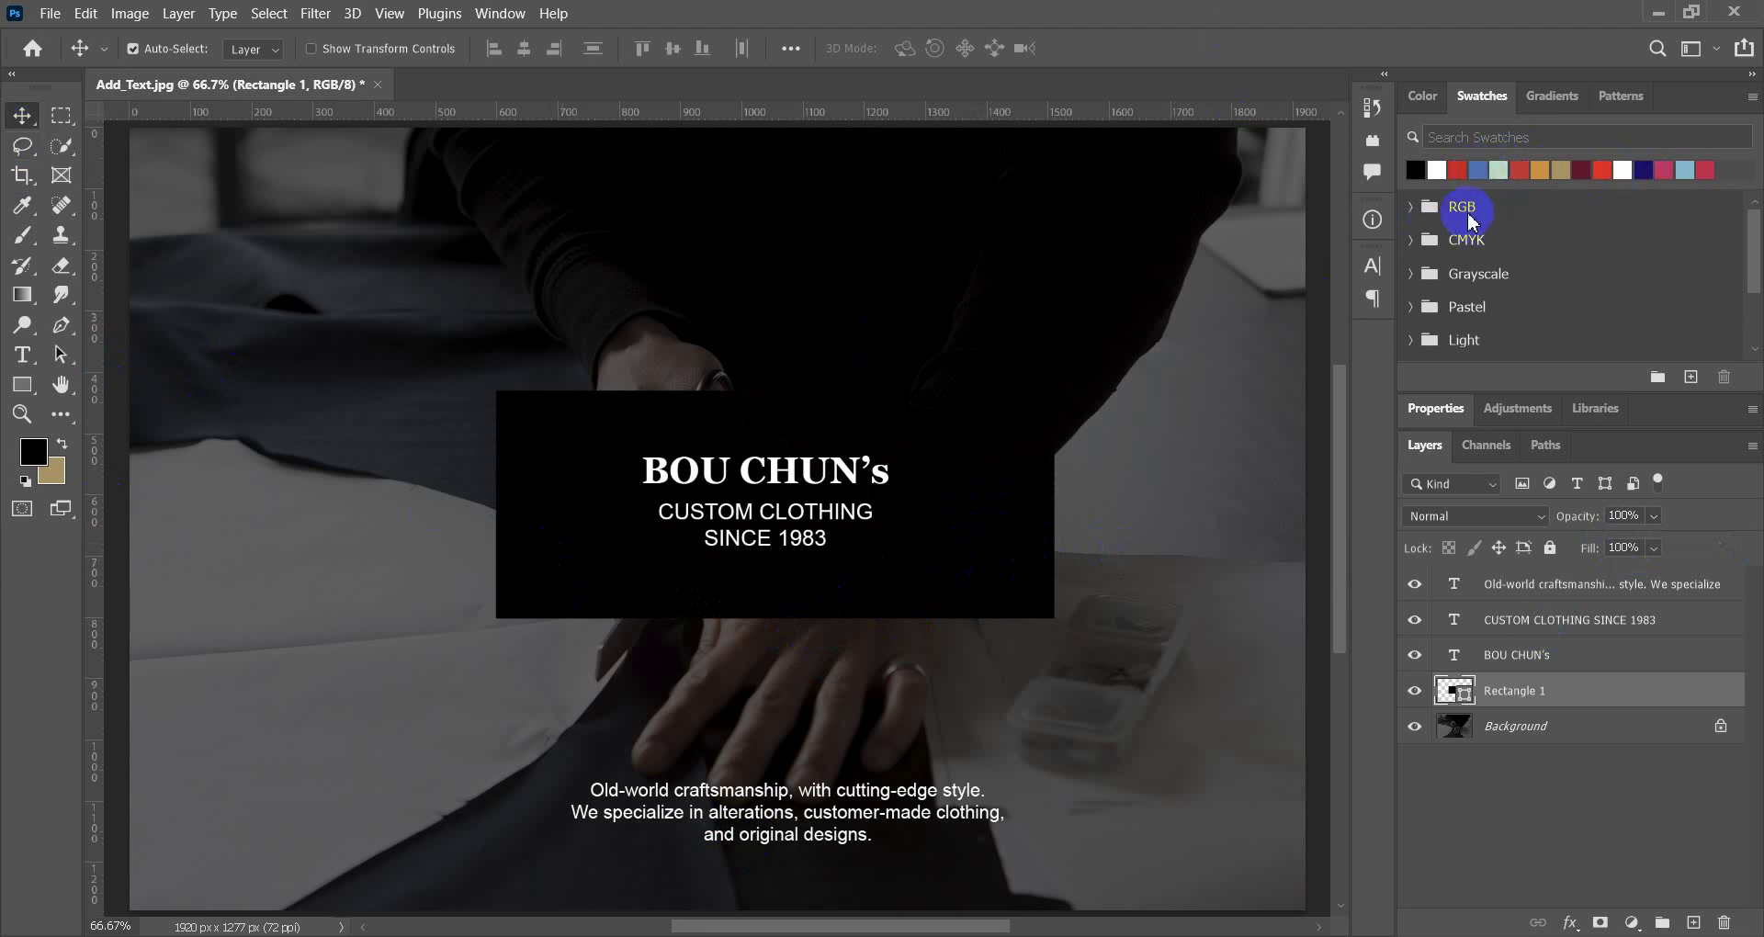
Browse the Color panel's swatches, gradients and patterns, and set the foreground to white.
click(1411, 208)
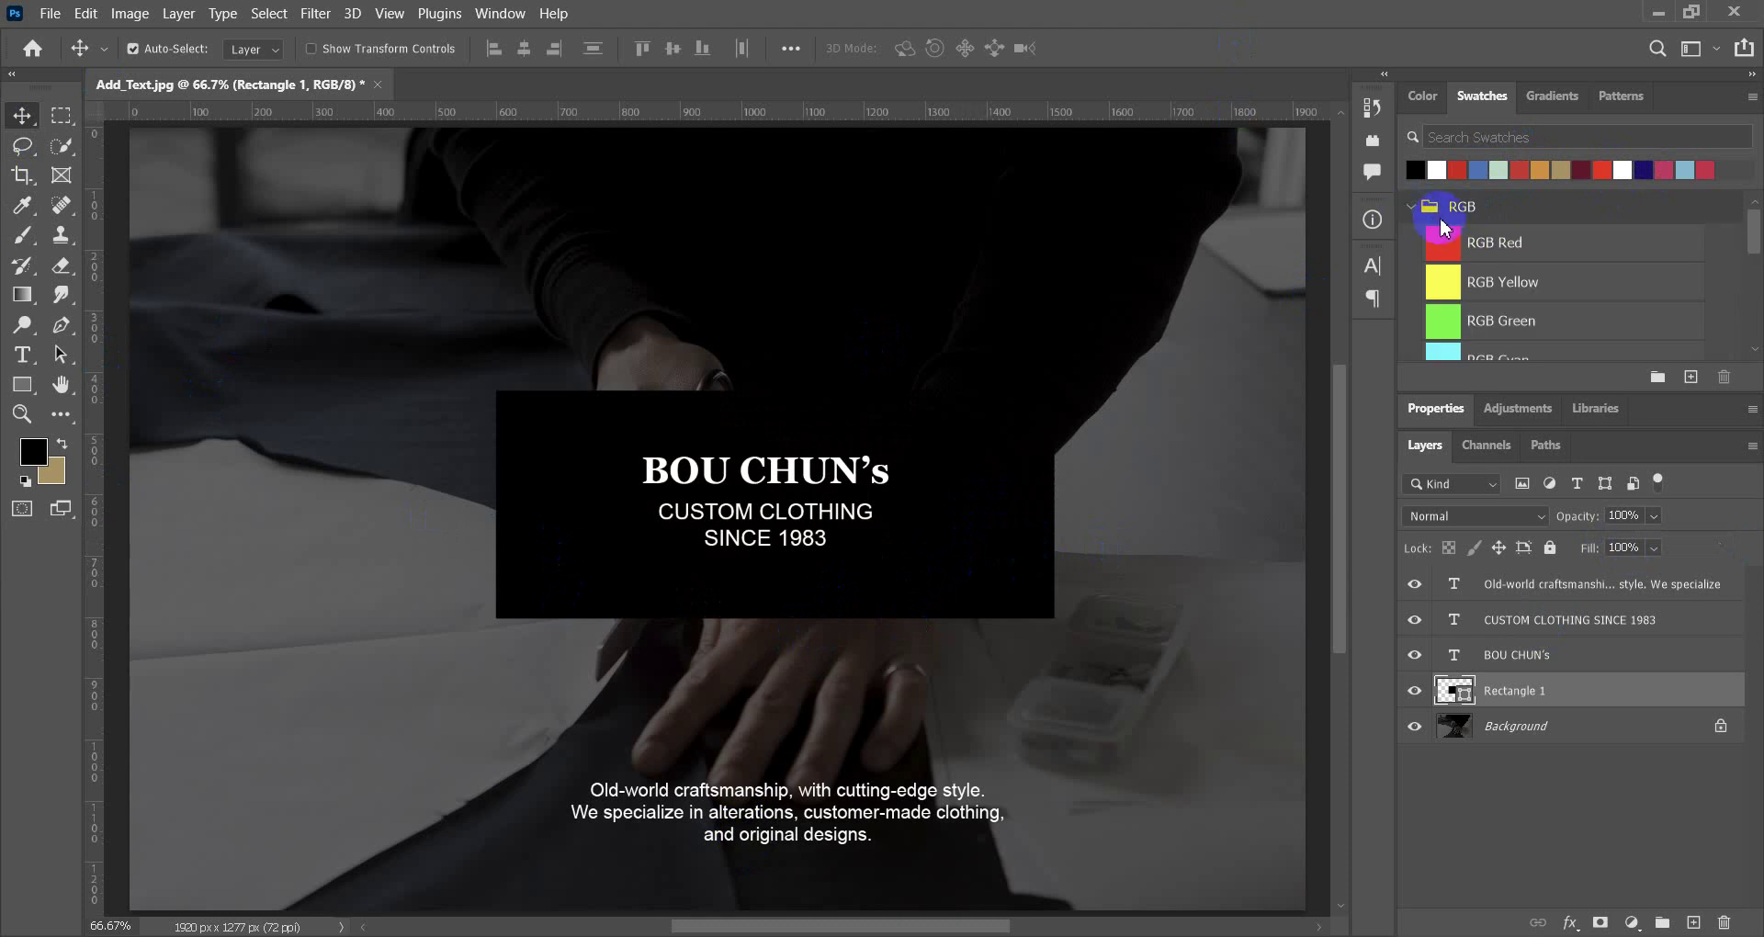
scroll(1579, 289, down, 3)
scroll(1577, 295, down, 1)
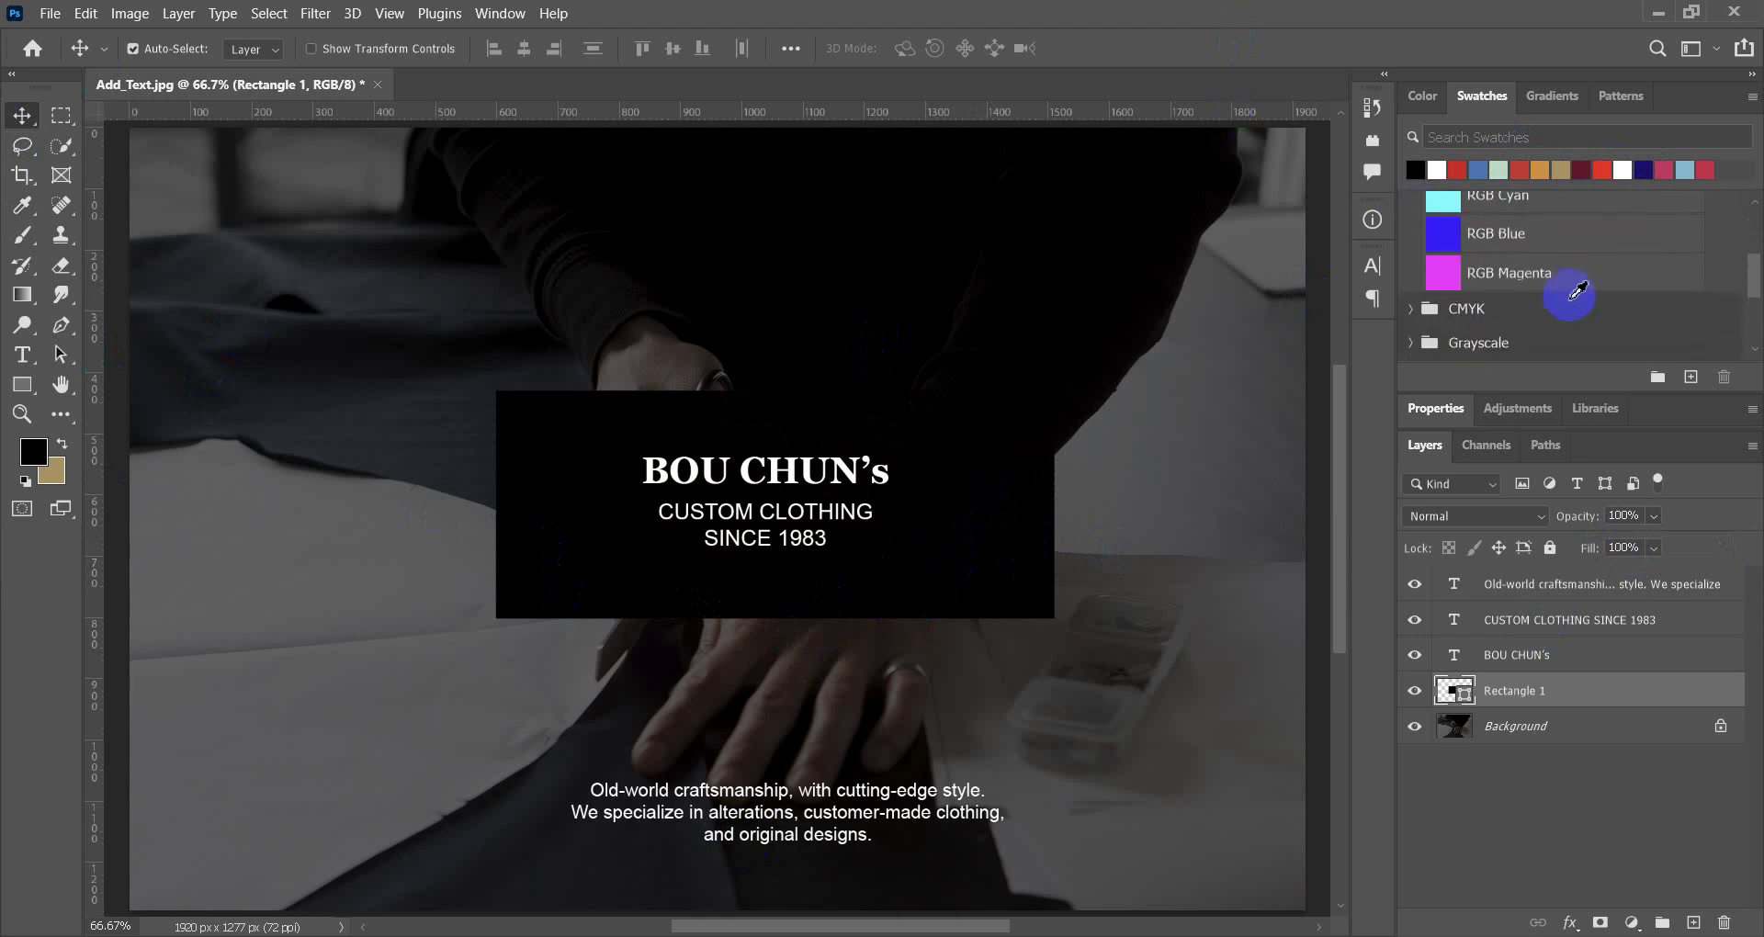
scroll(1577, 292, up, 1)
scroll(1577, 287, up, 2)
click(1574, 98)
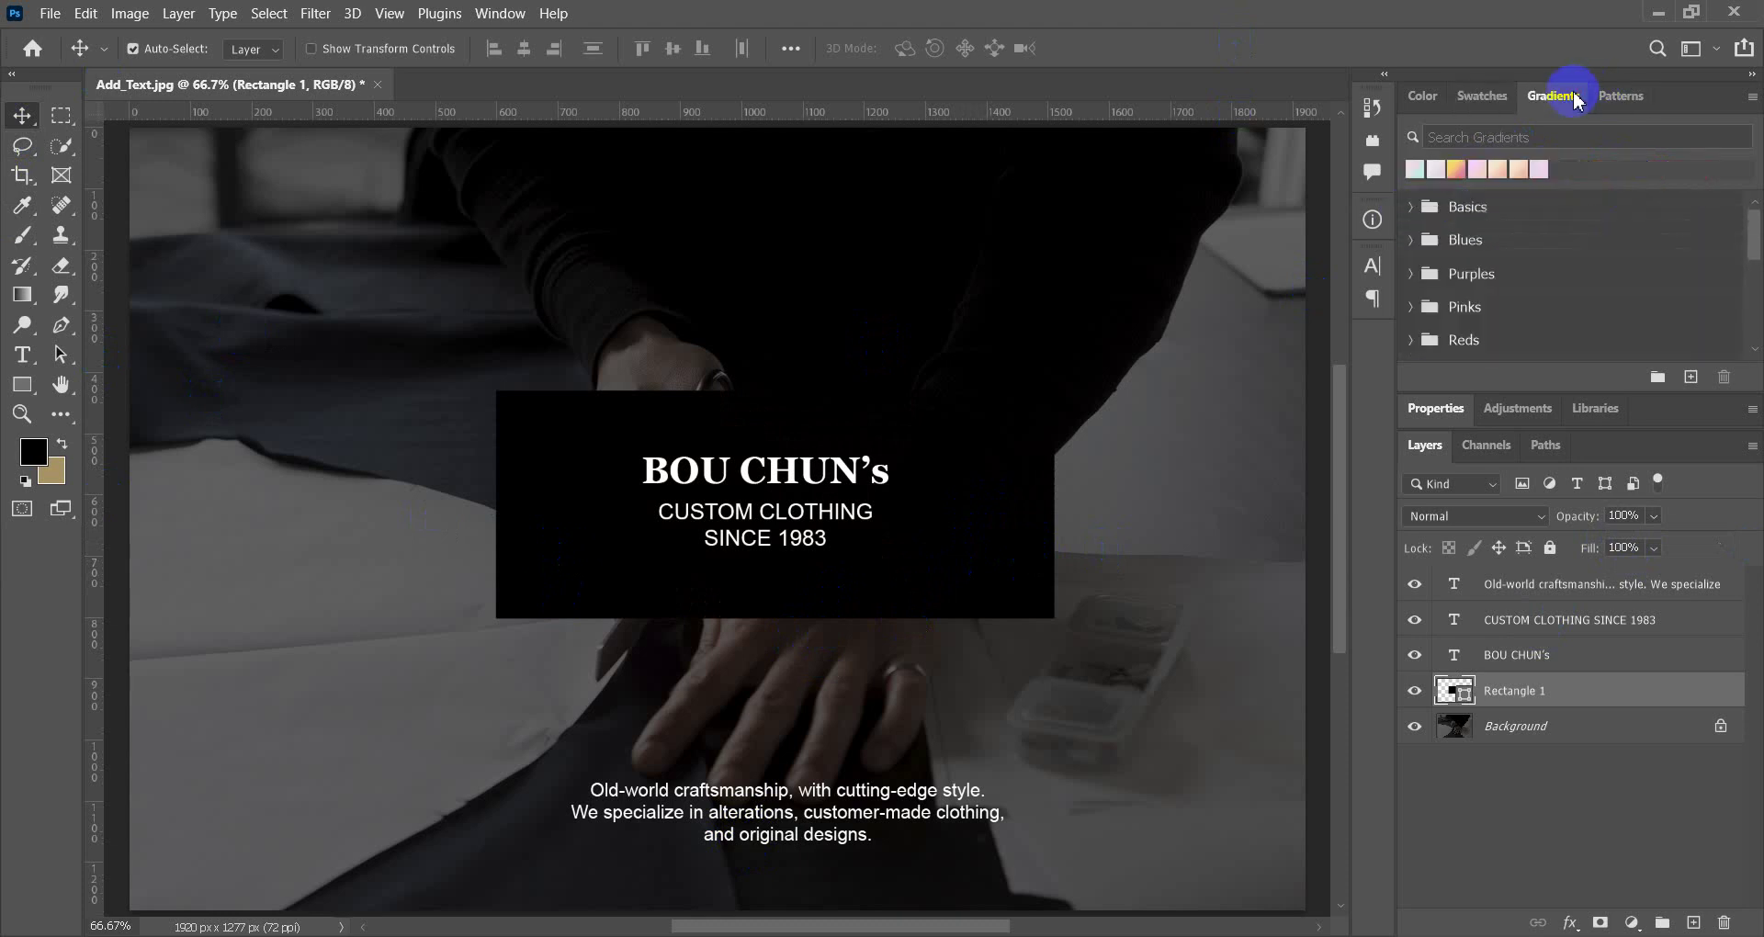
click(1631, 97)
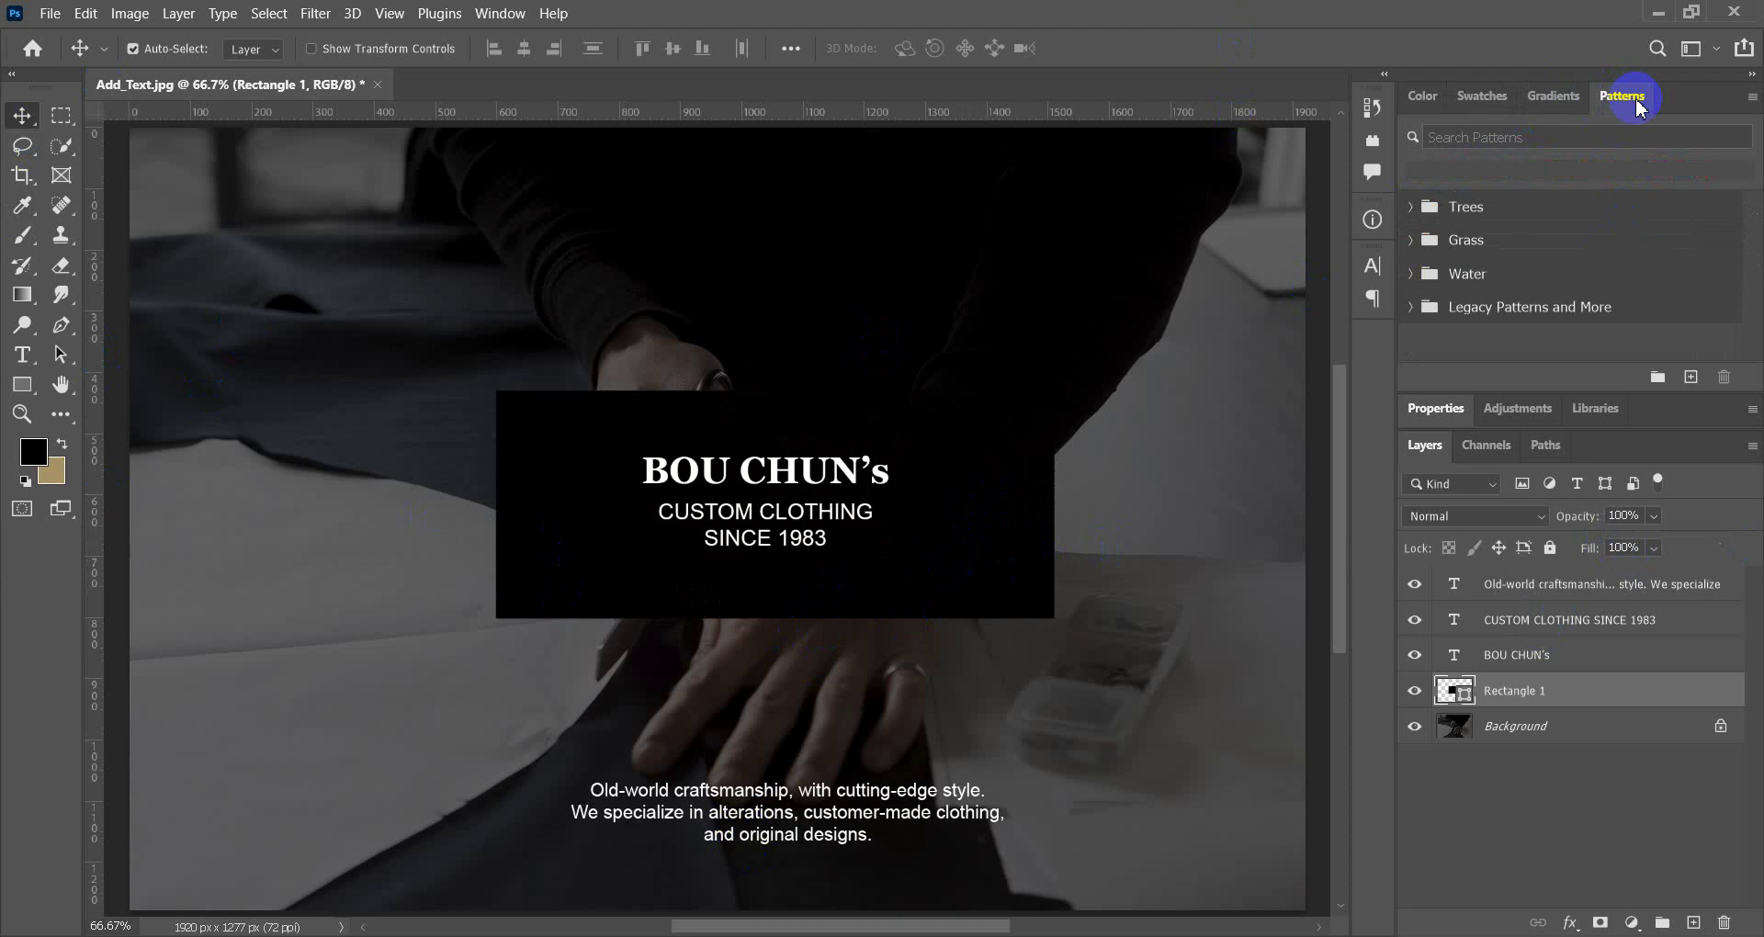
click(1420, 112)
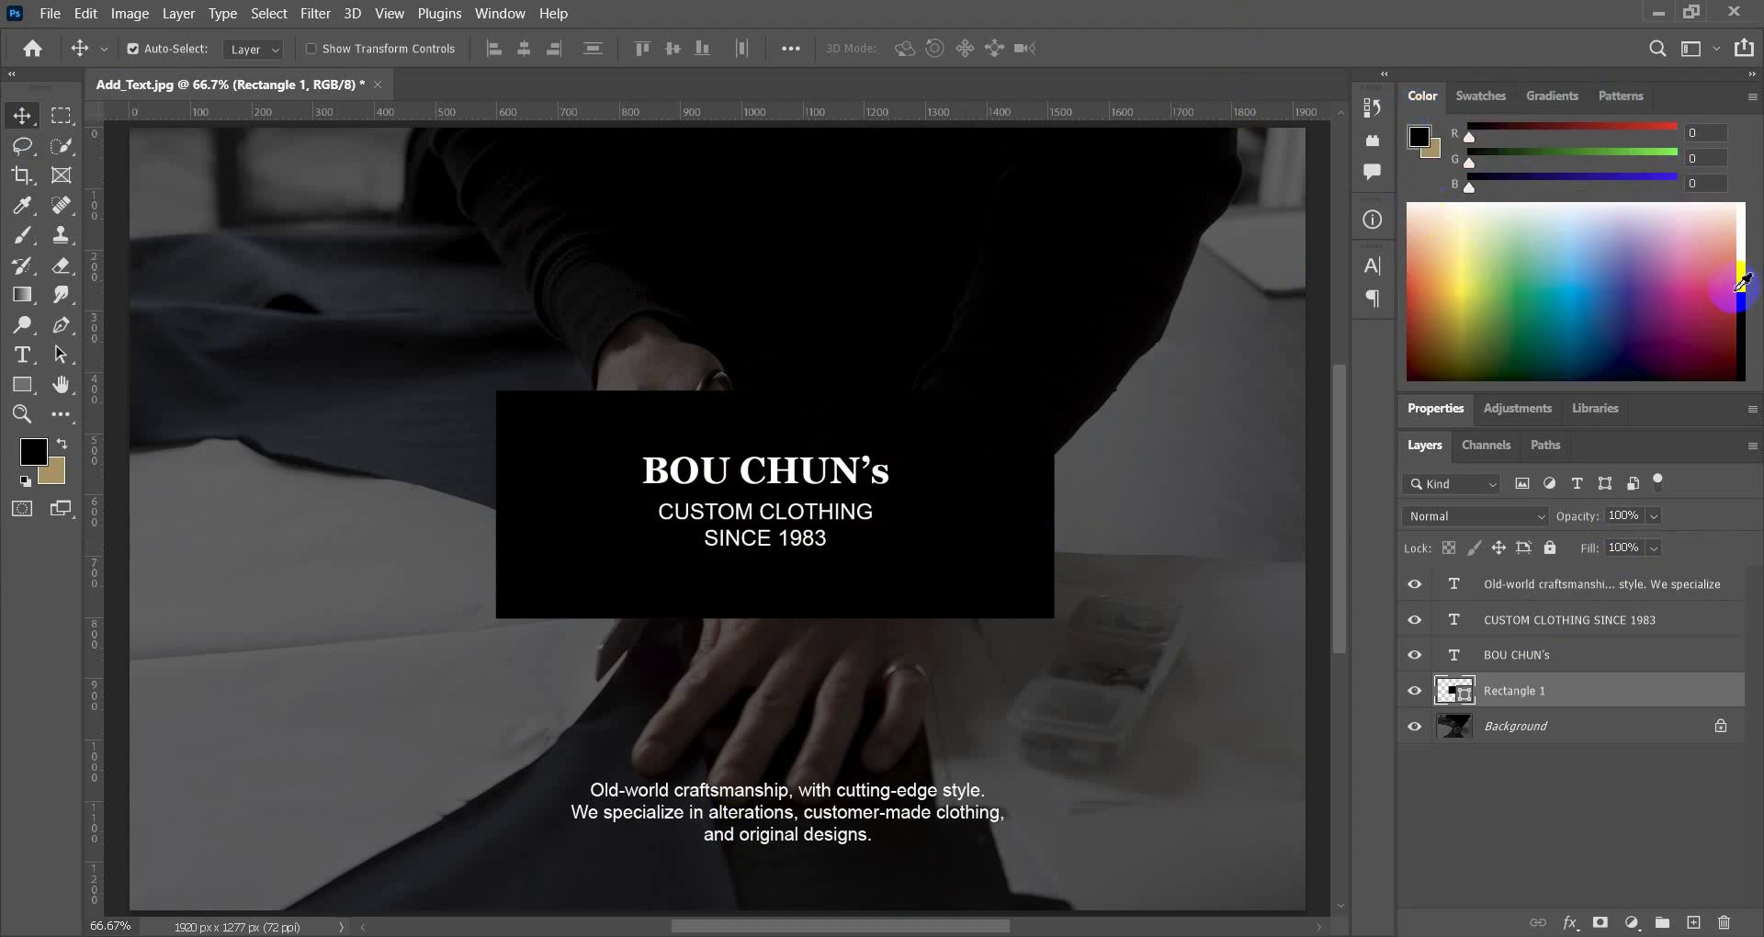
click(1747, 277)
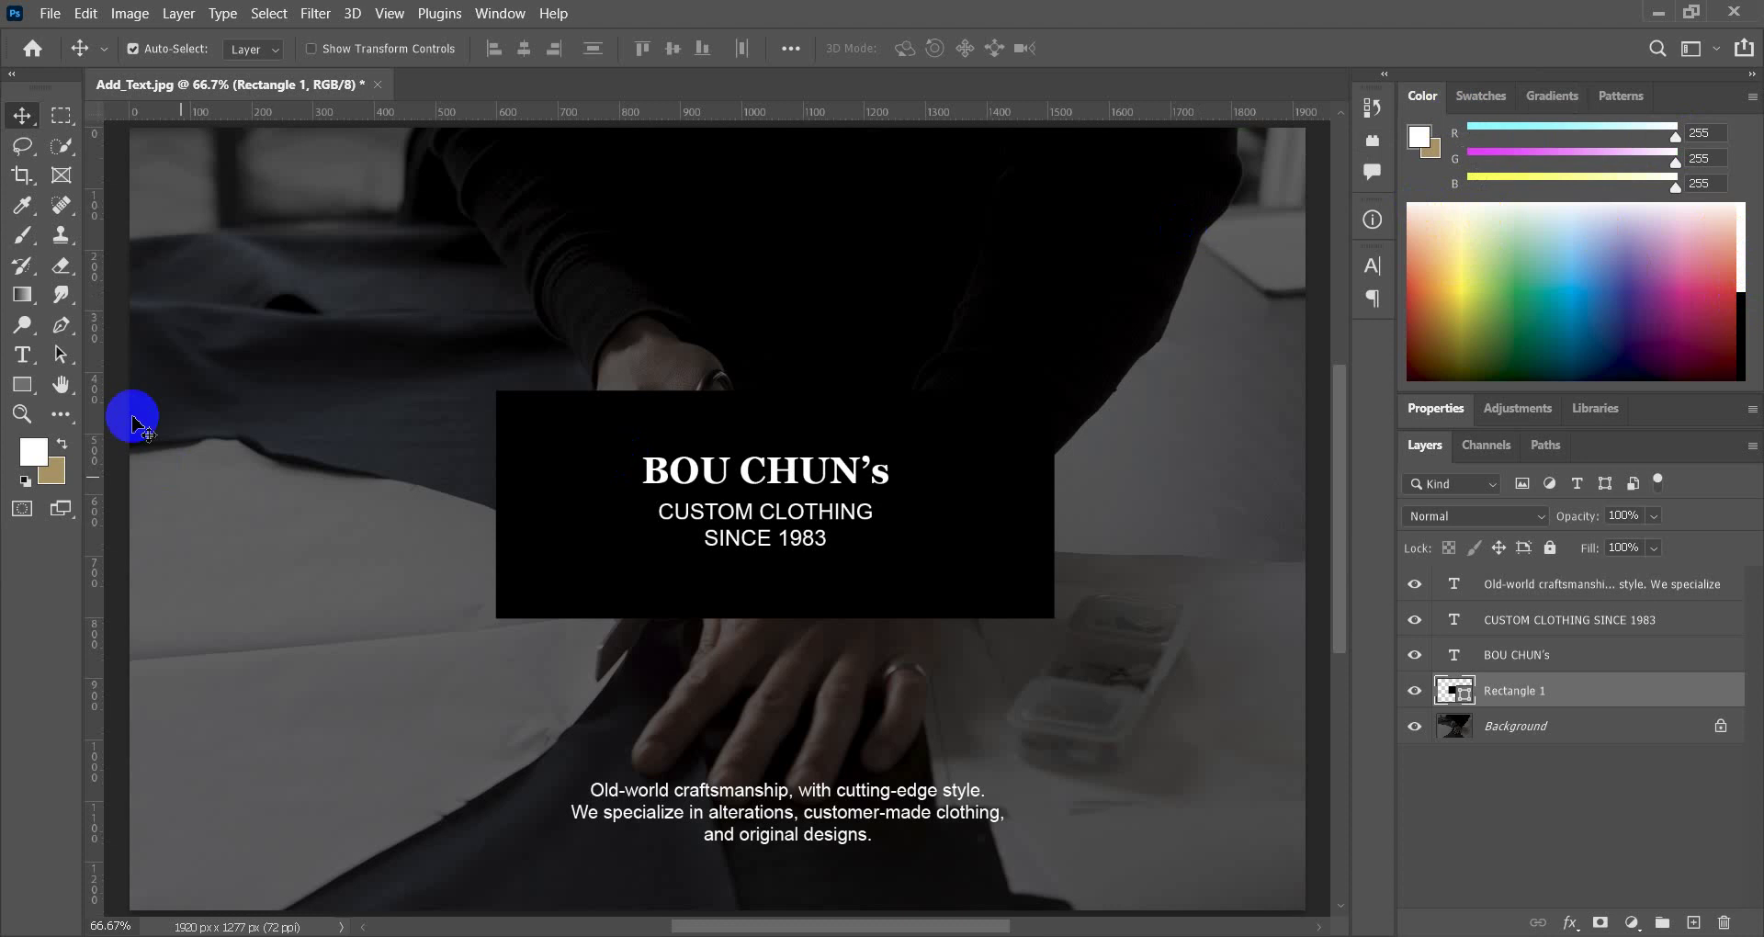
Set the foreground colour to light grey RGB 182, 182, 182 in the Color Picker.
click(34, 452)
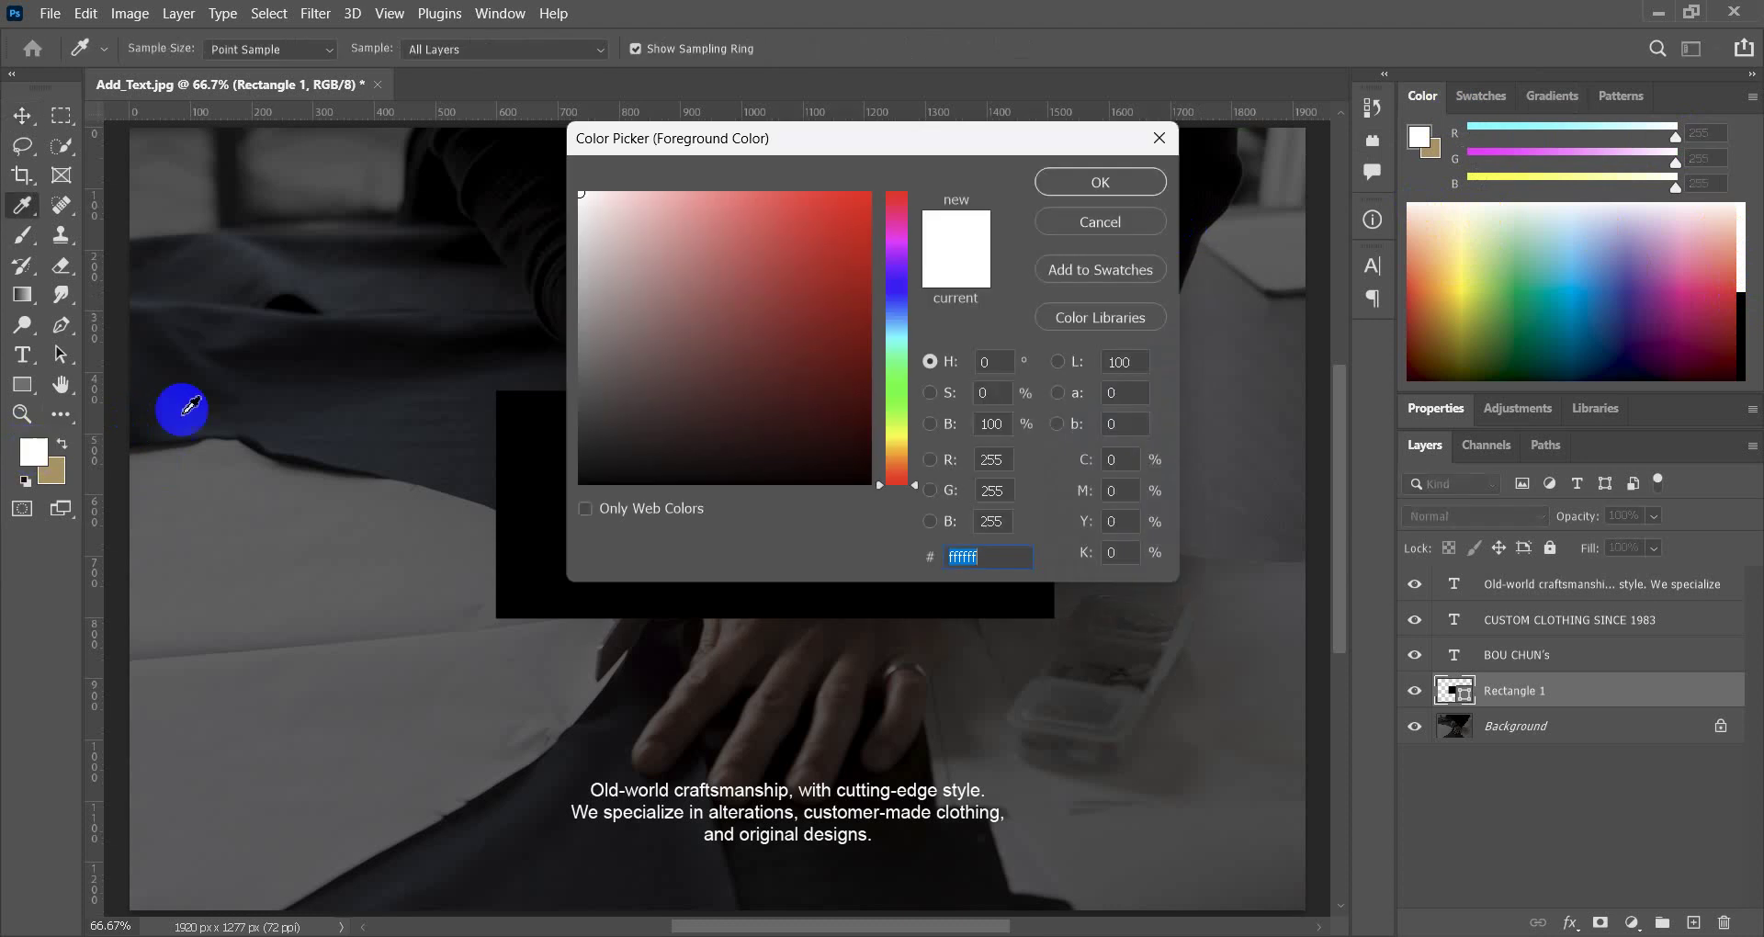
click(582, 251)
drag(582, 251, 578, 277)
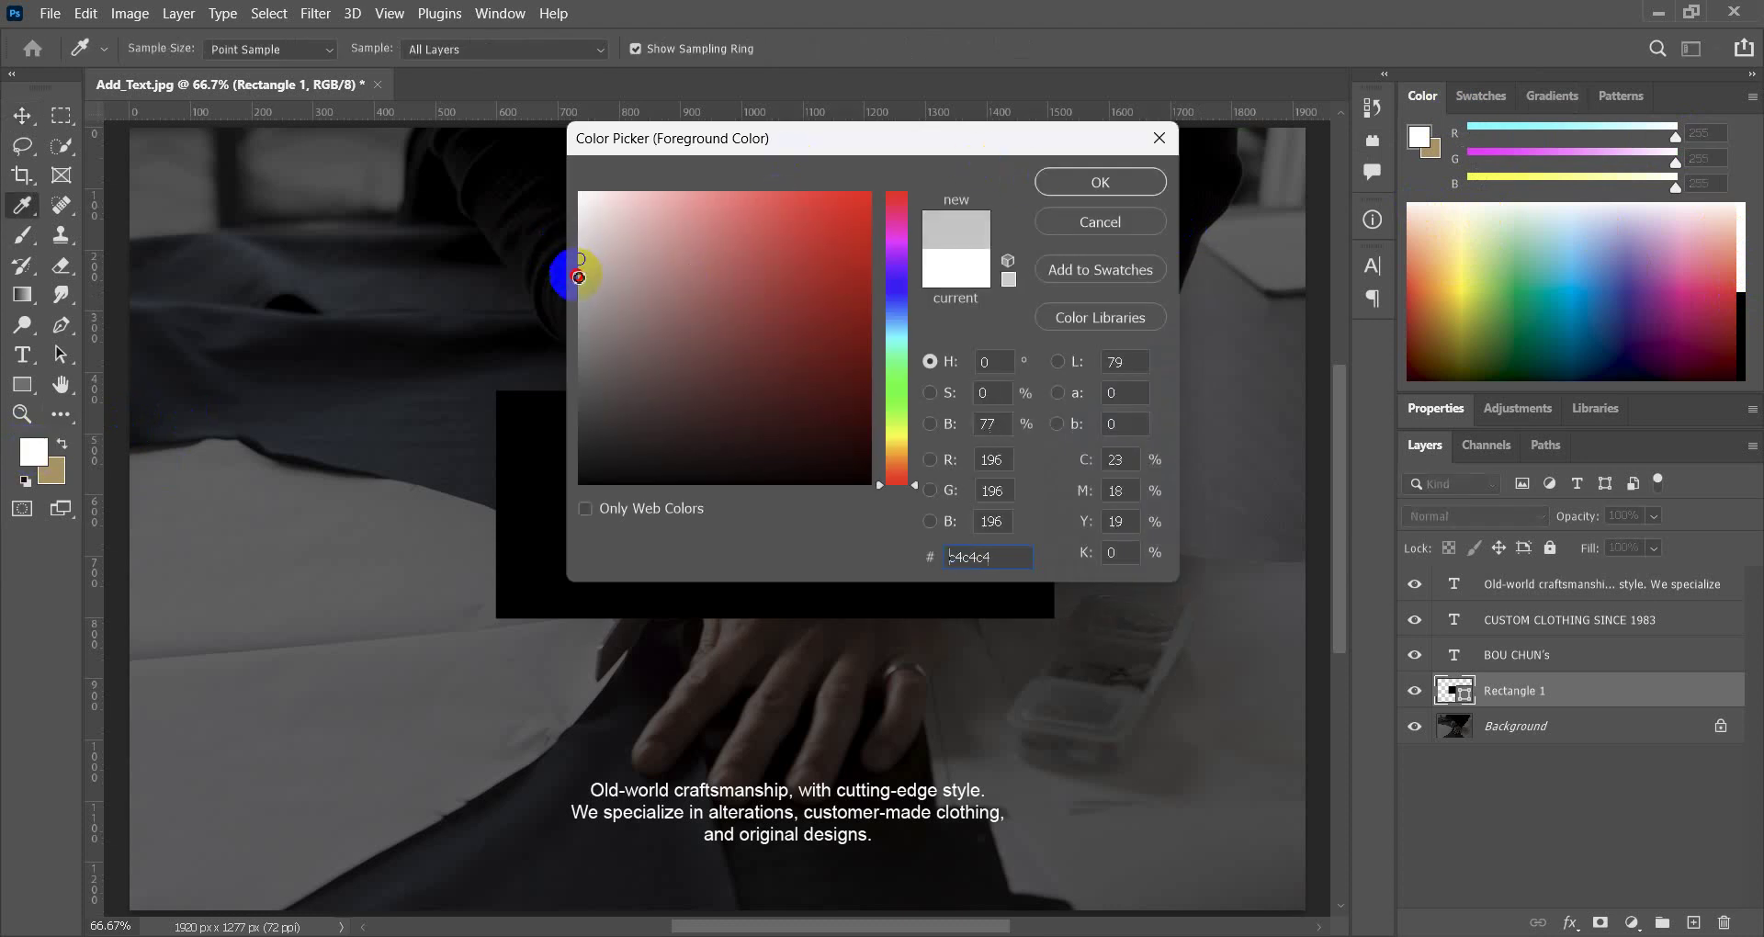
click(1121, 182)
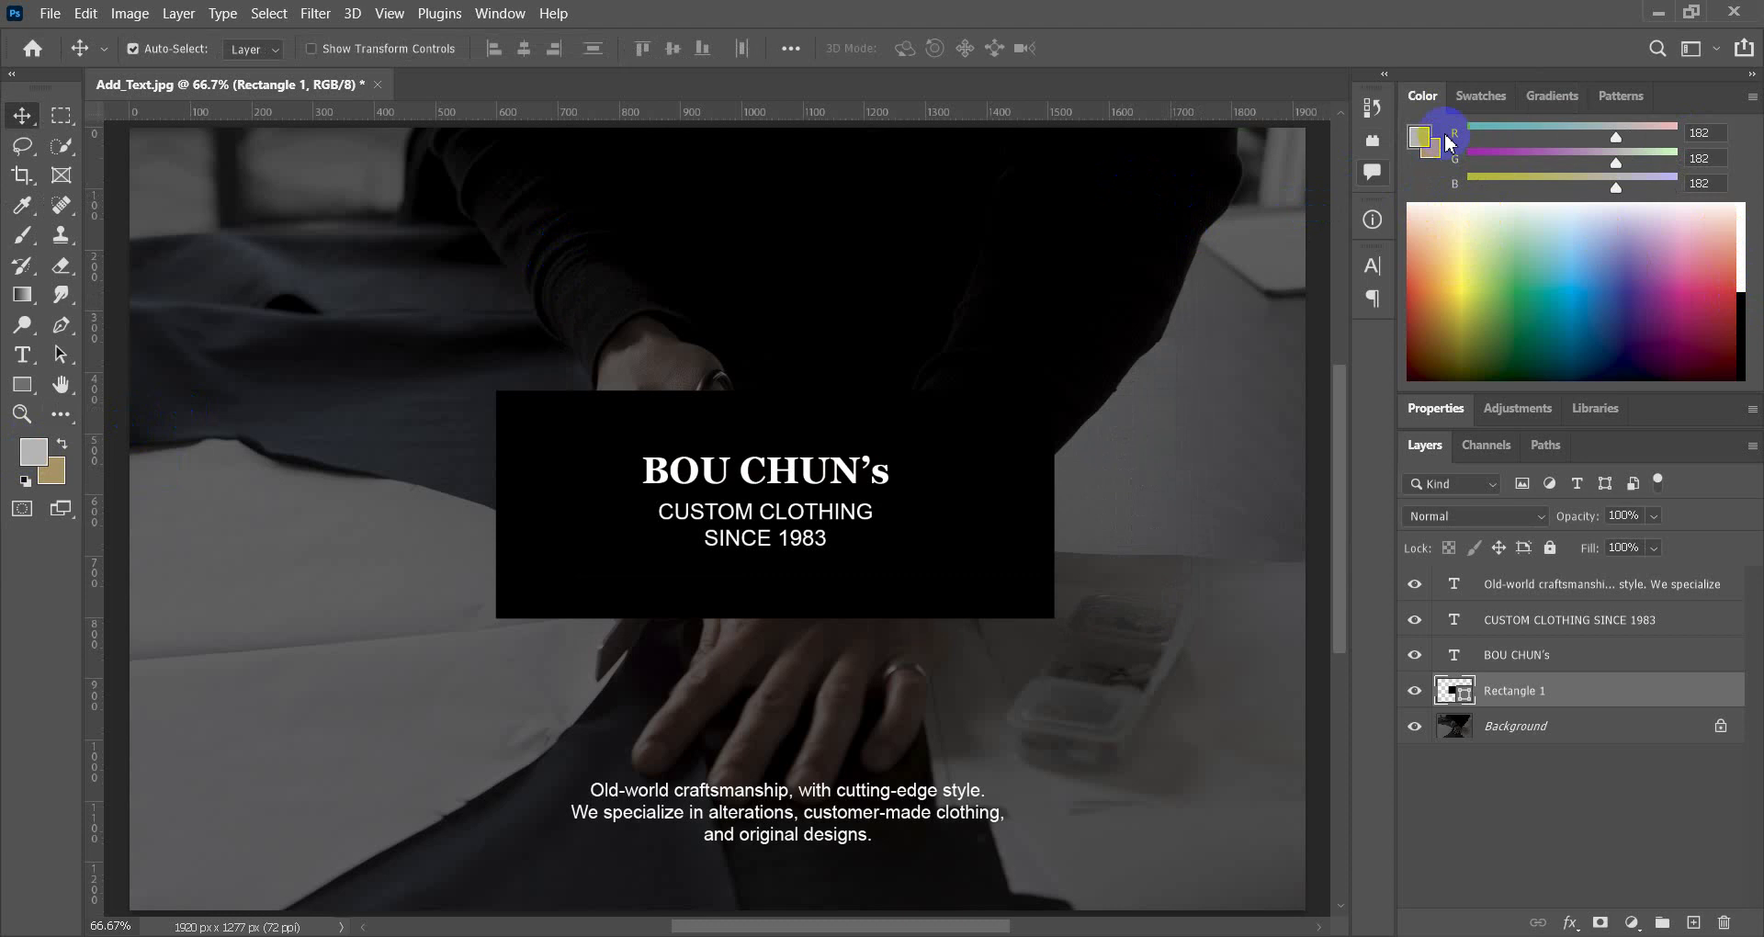
click(1420, 150)
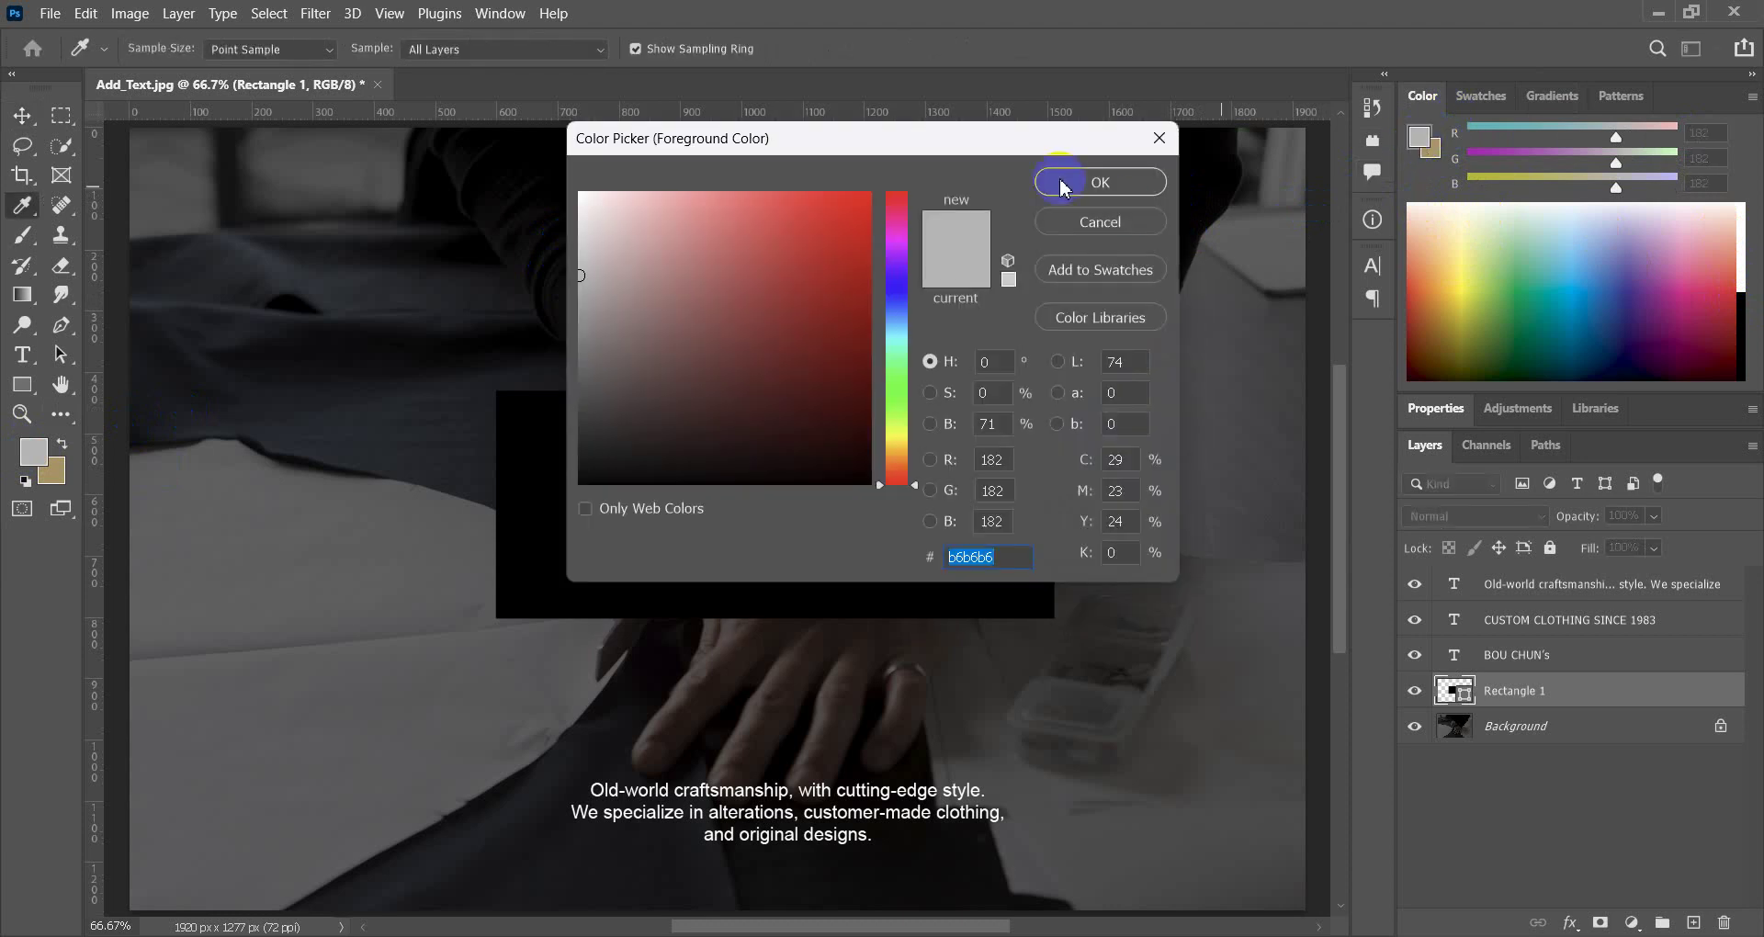
click(1125, 182)
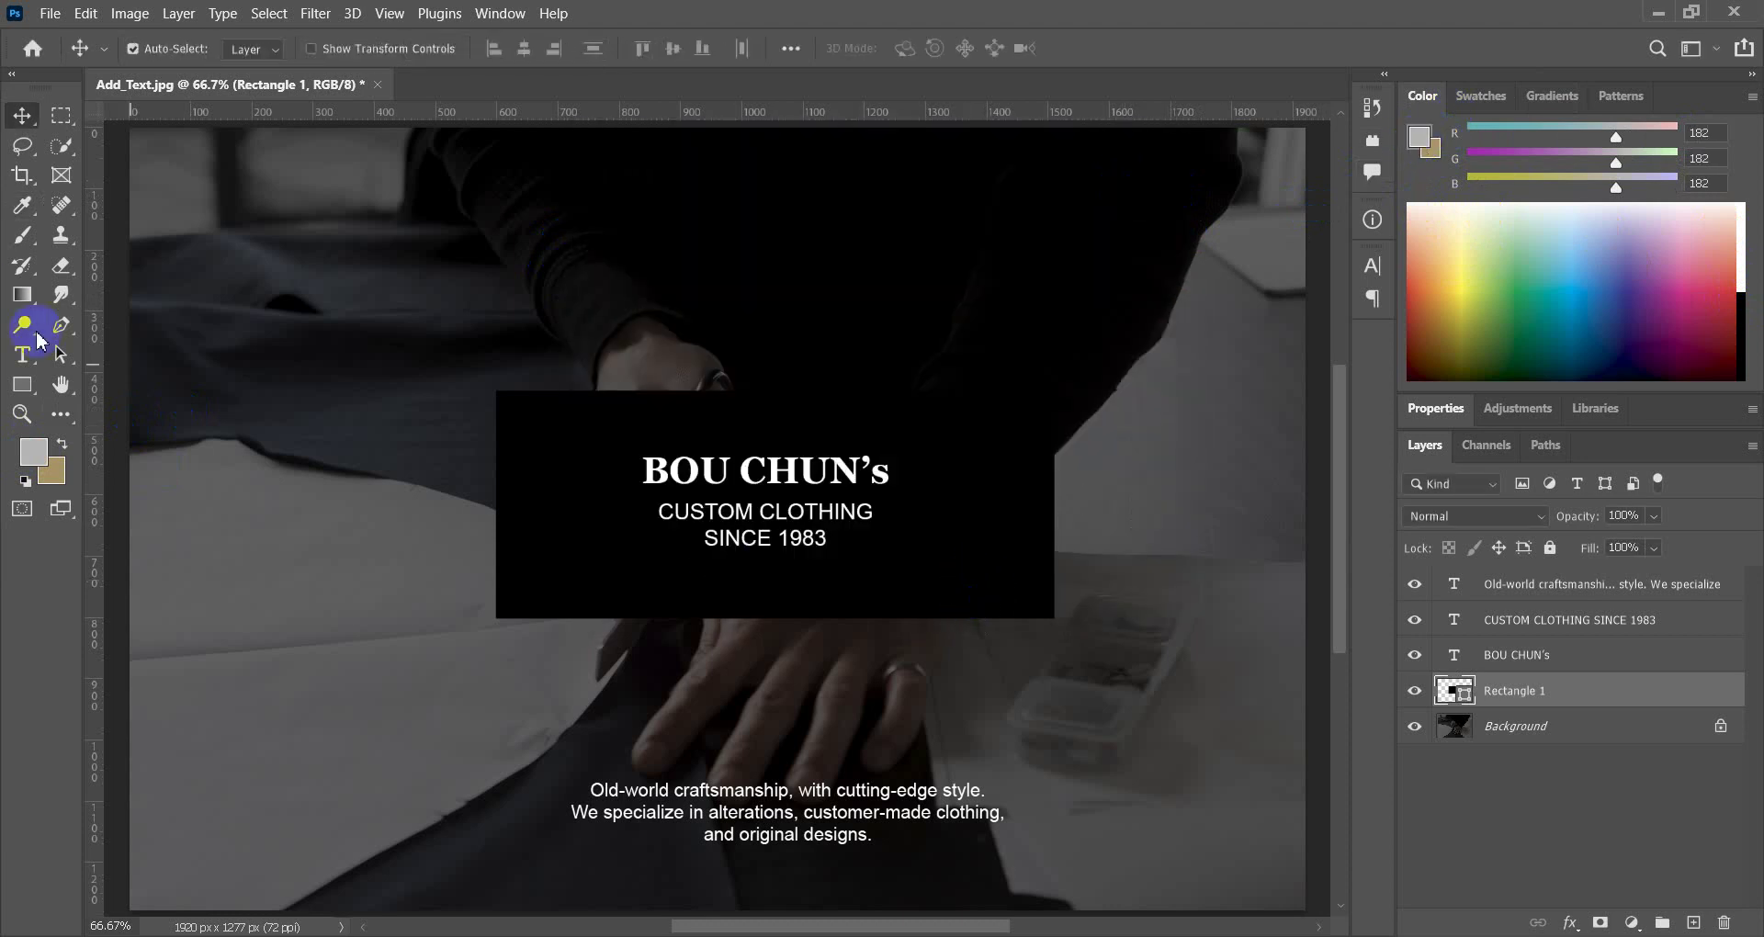
Fill the black heading box with light grey using the Paint Bucket.
click(22, 294)
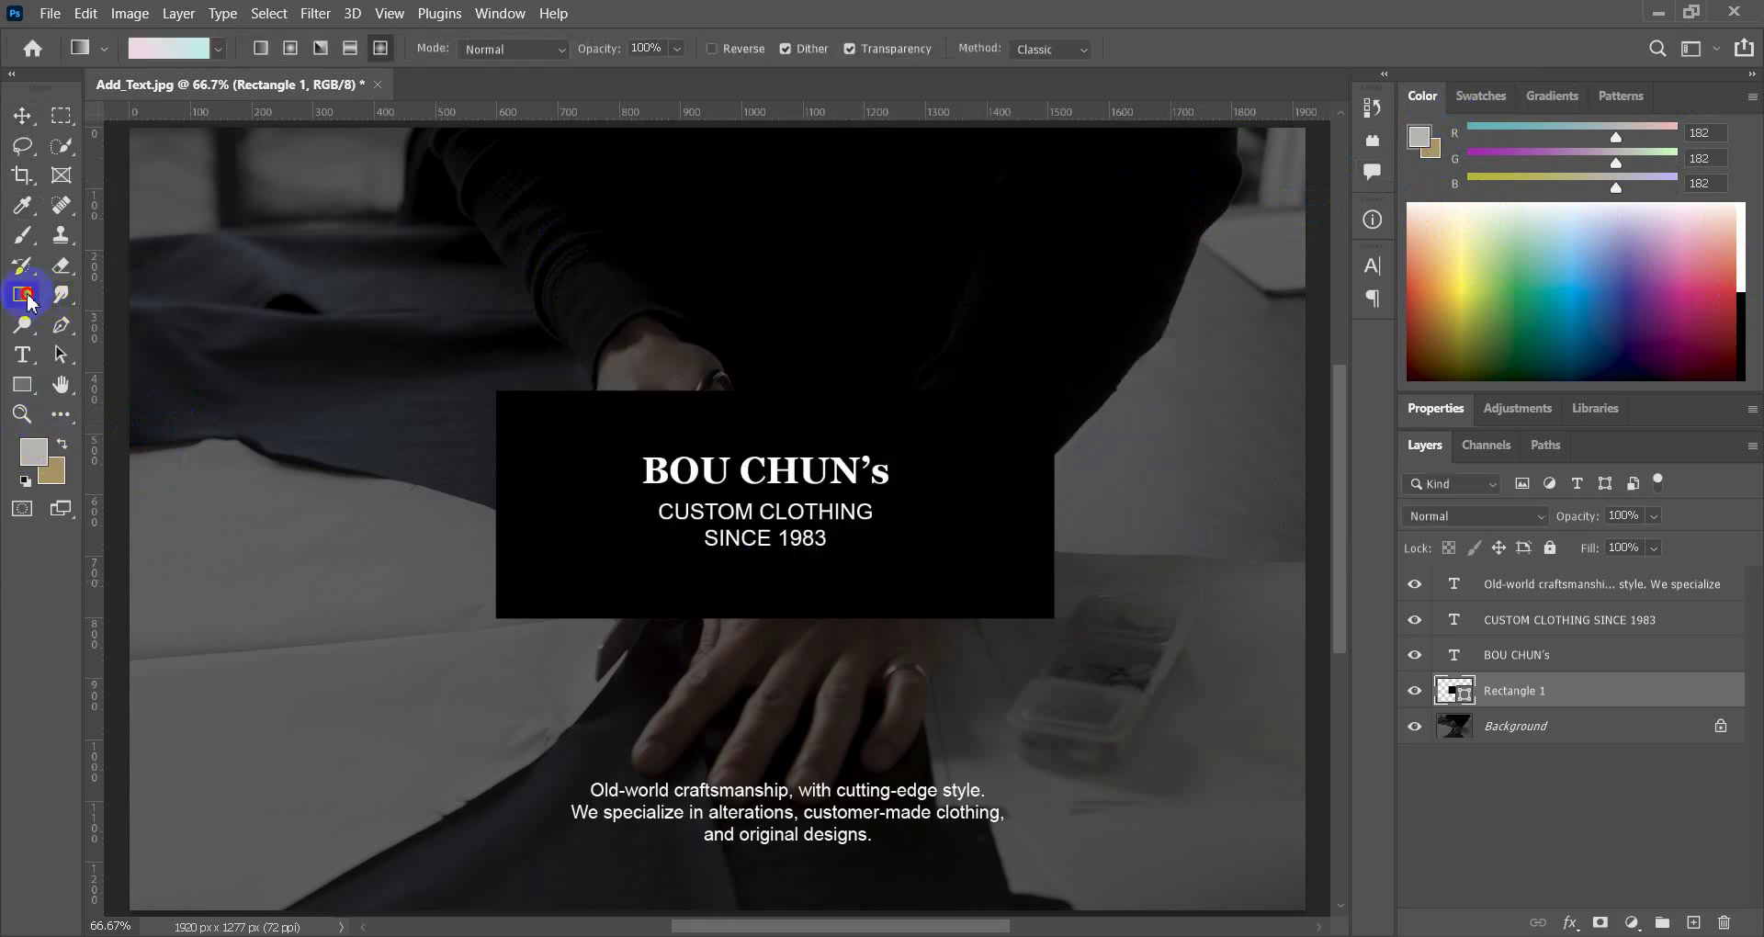
right_click(22, 294)
click(144, 317)
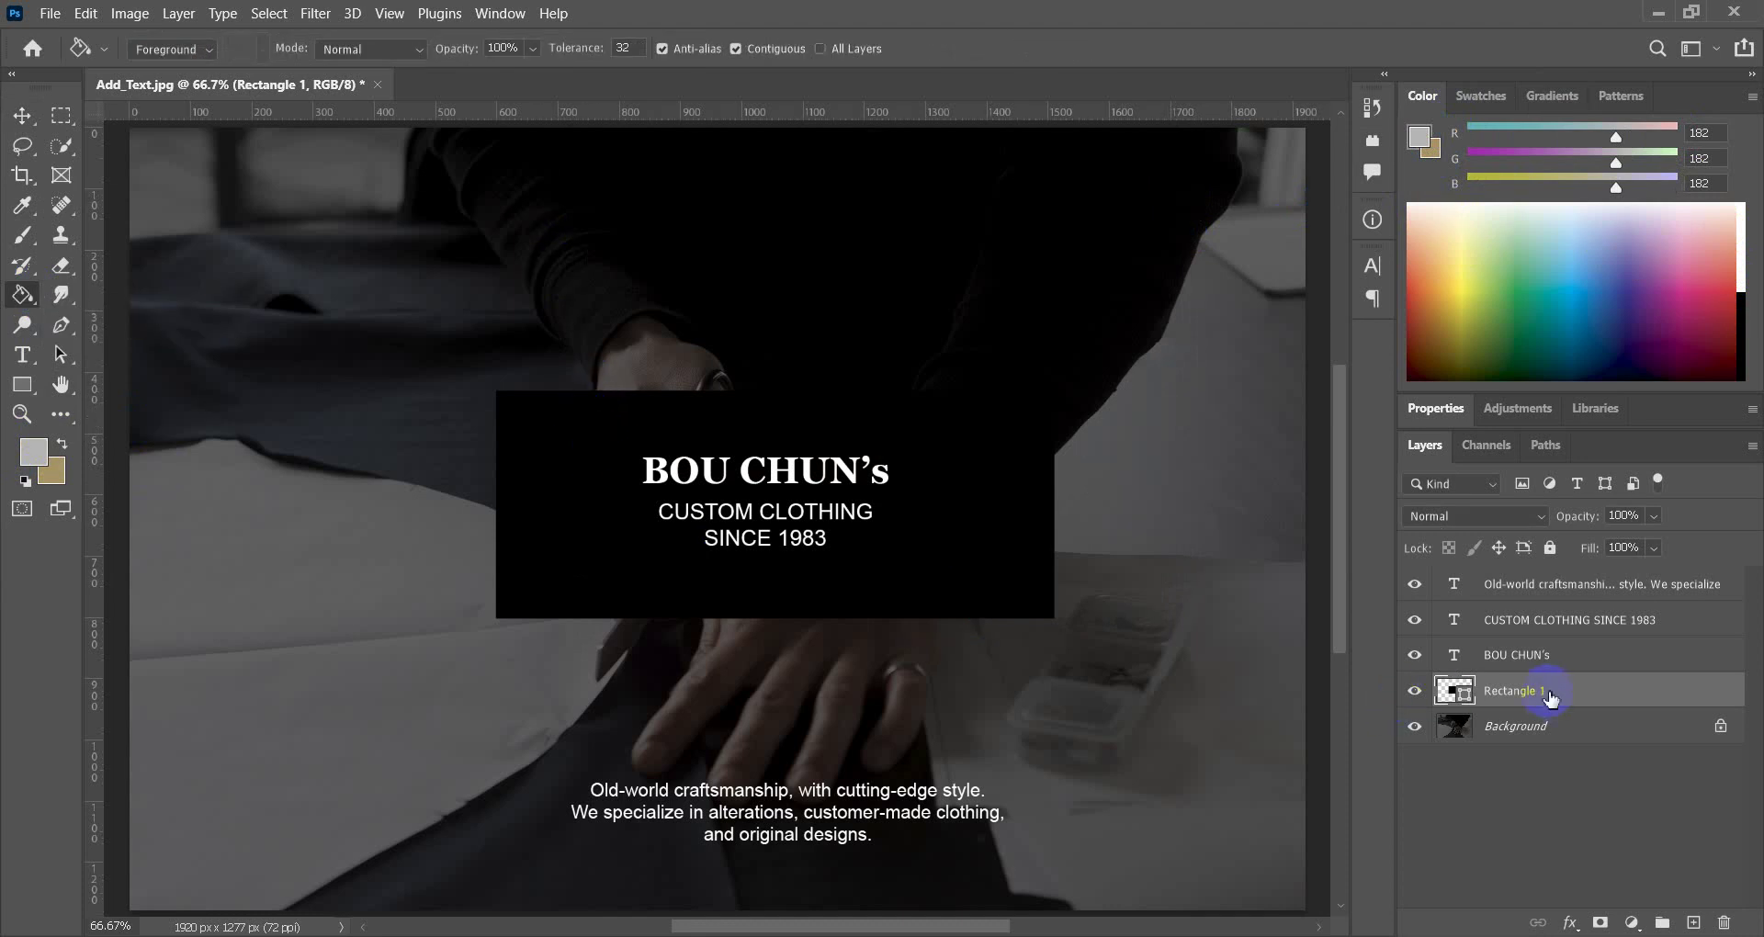
click(1476, 101)
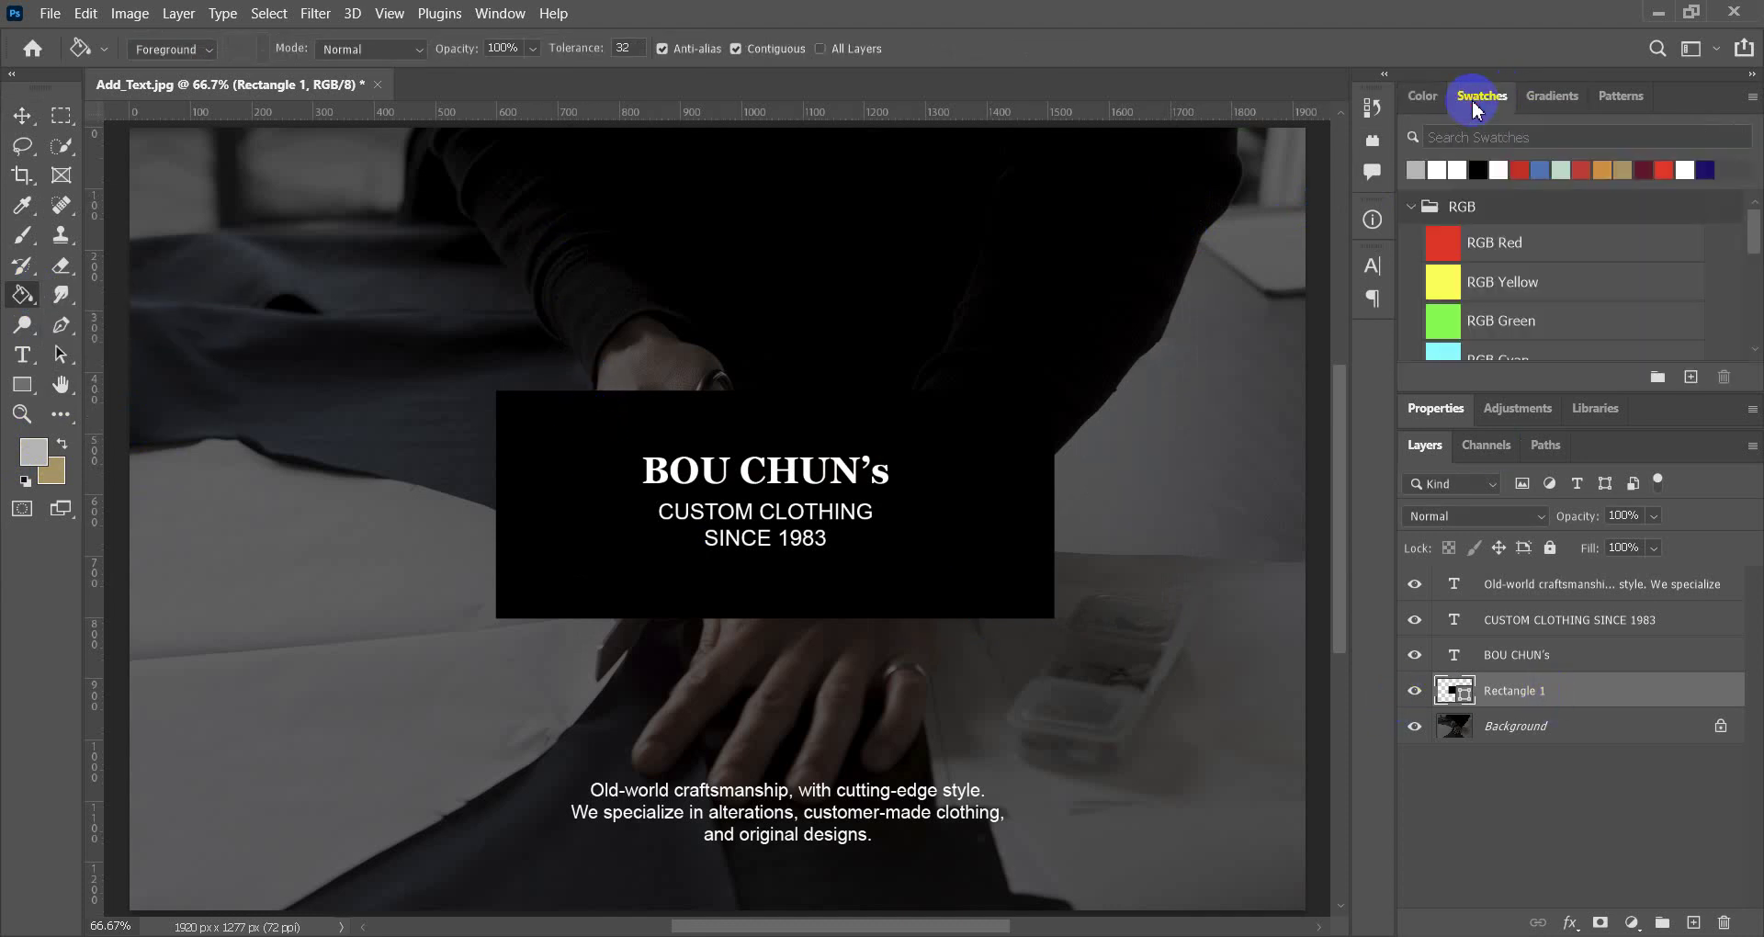
click(1415, 172)
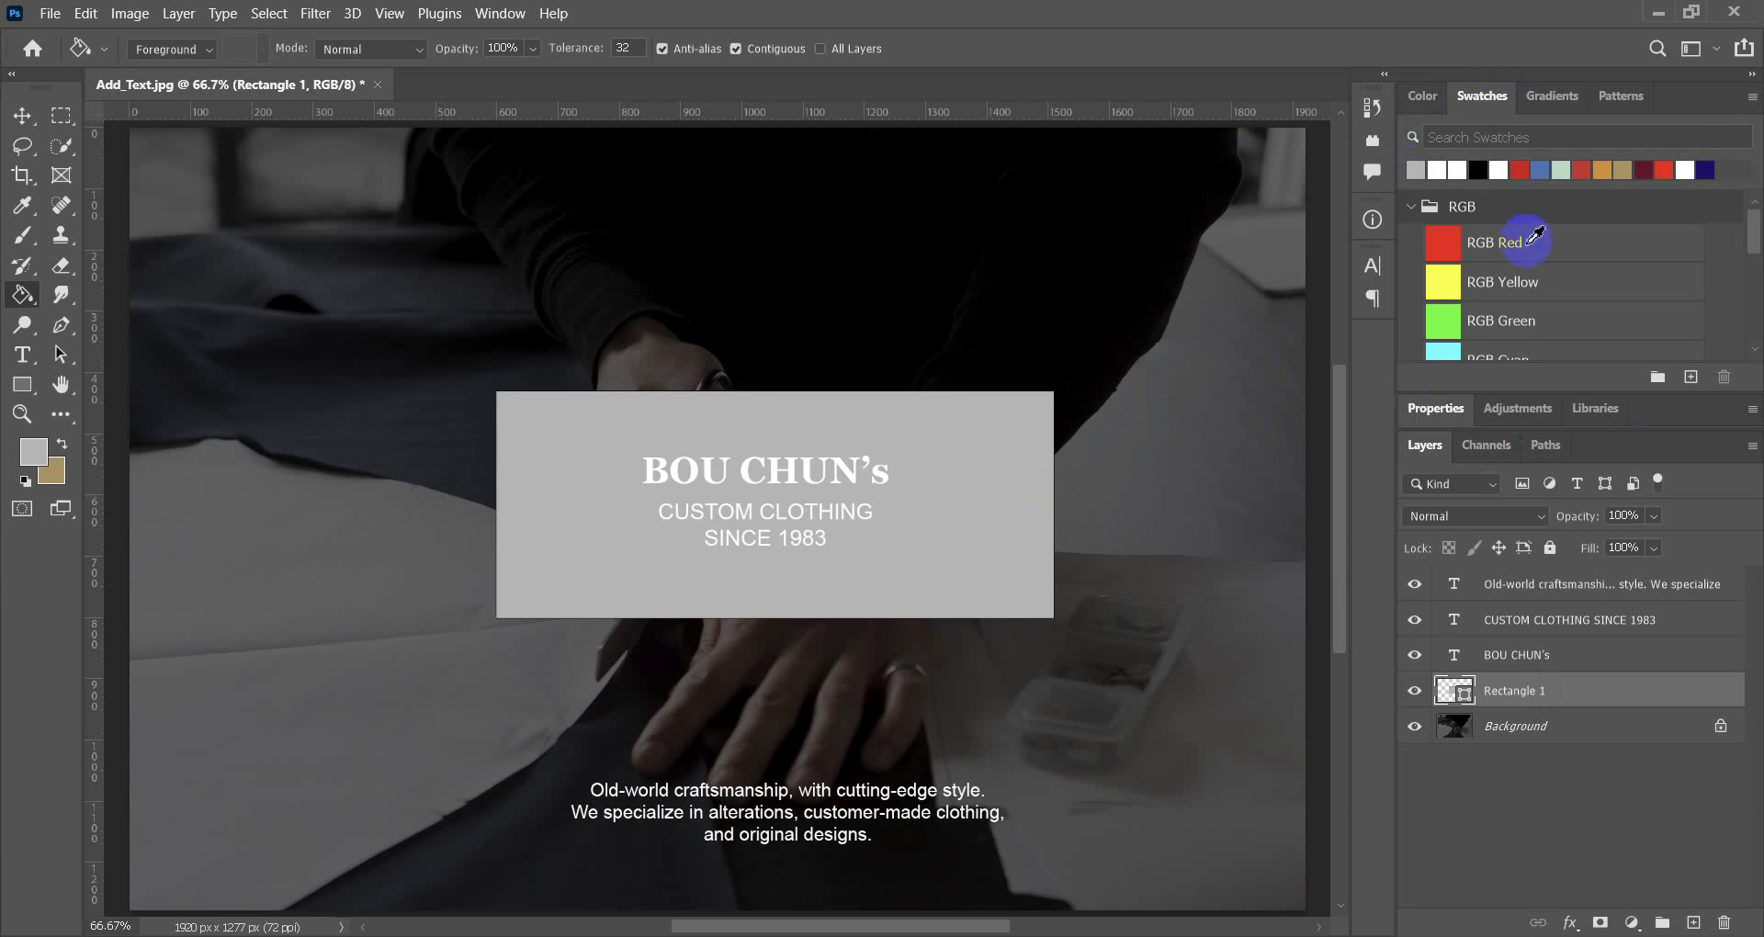
Set the box layer's opacity to 33% and shift it slightly left.
click(1658, 522)
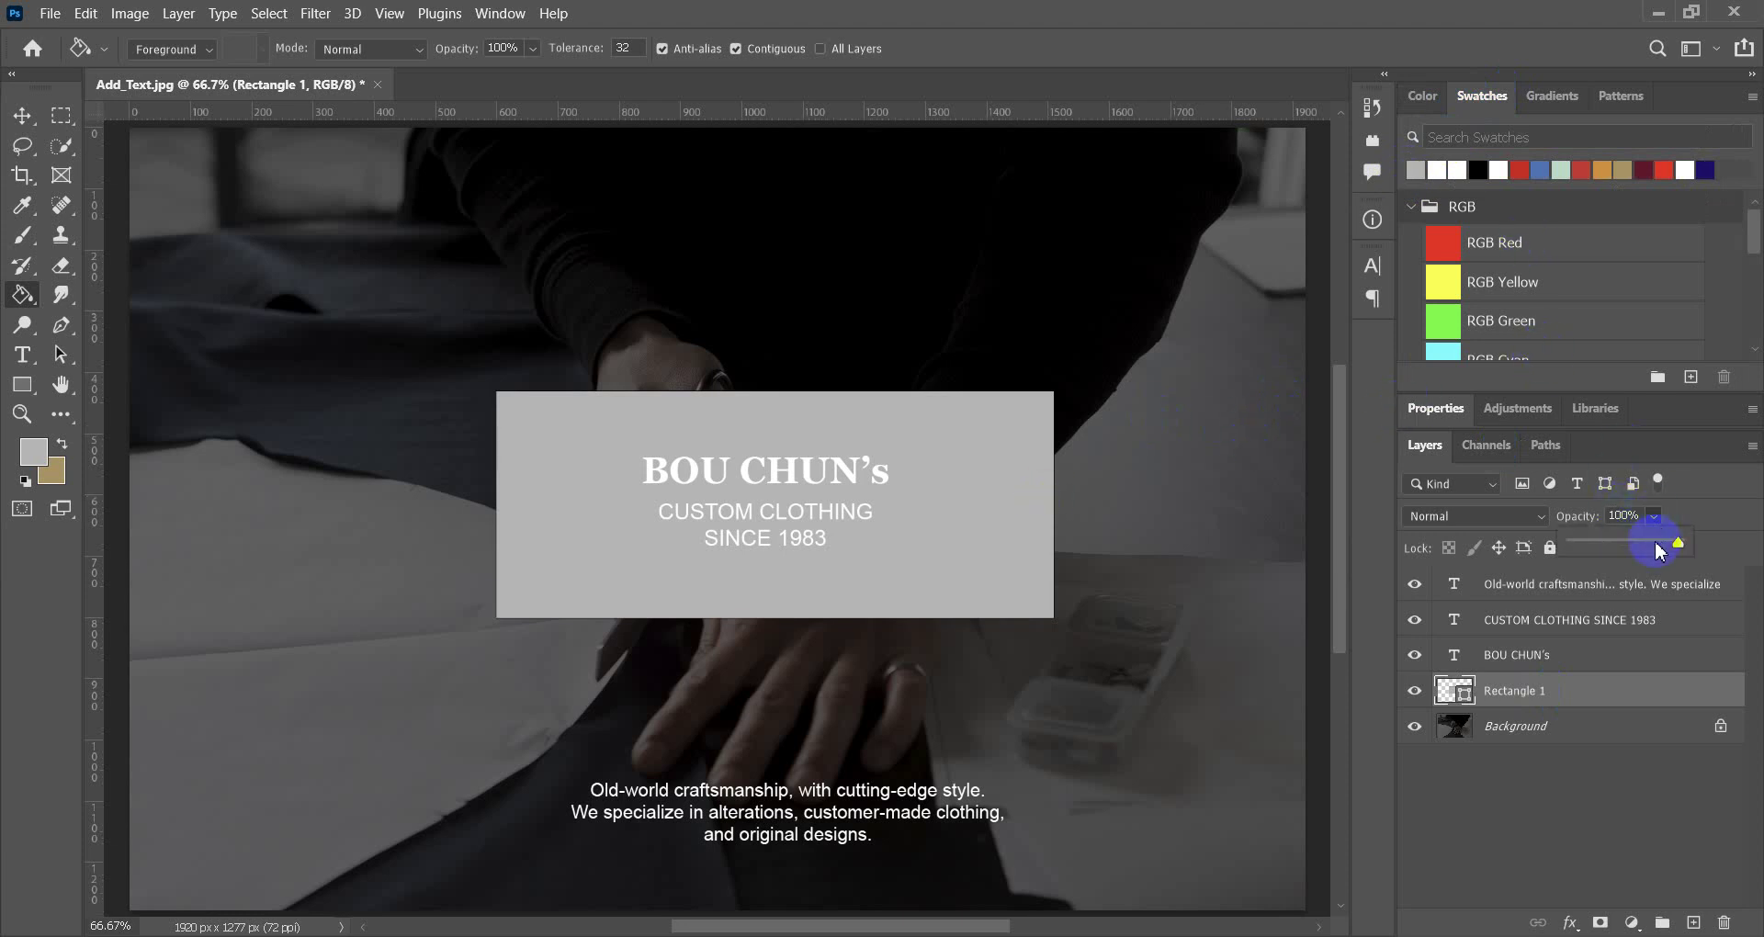
drag(1654, 547, 1612, 548)
click(971, 481)
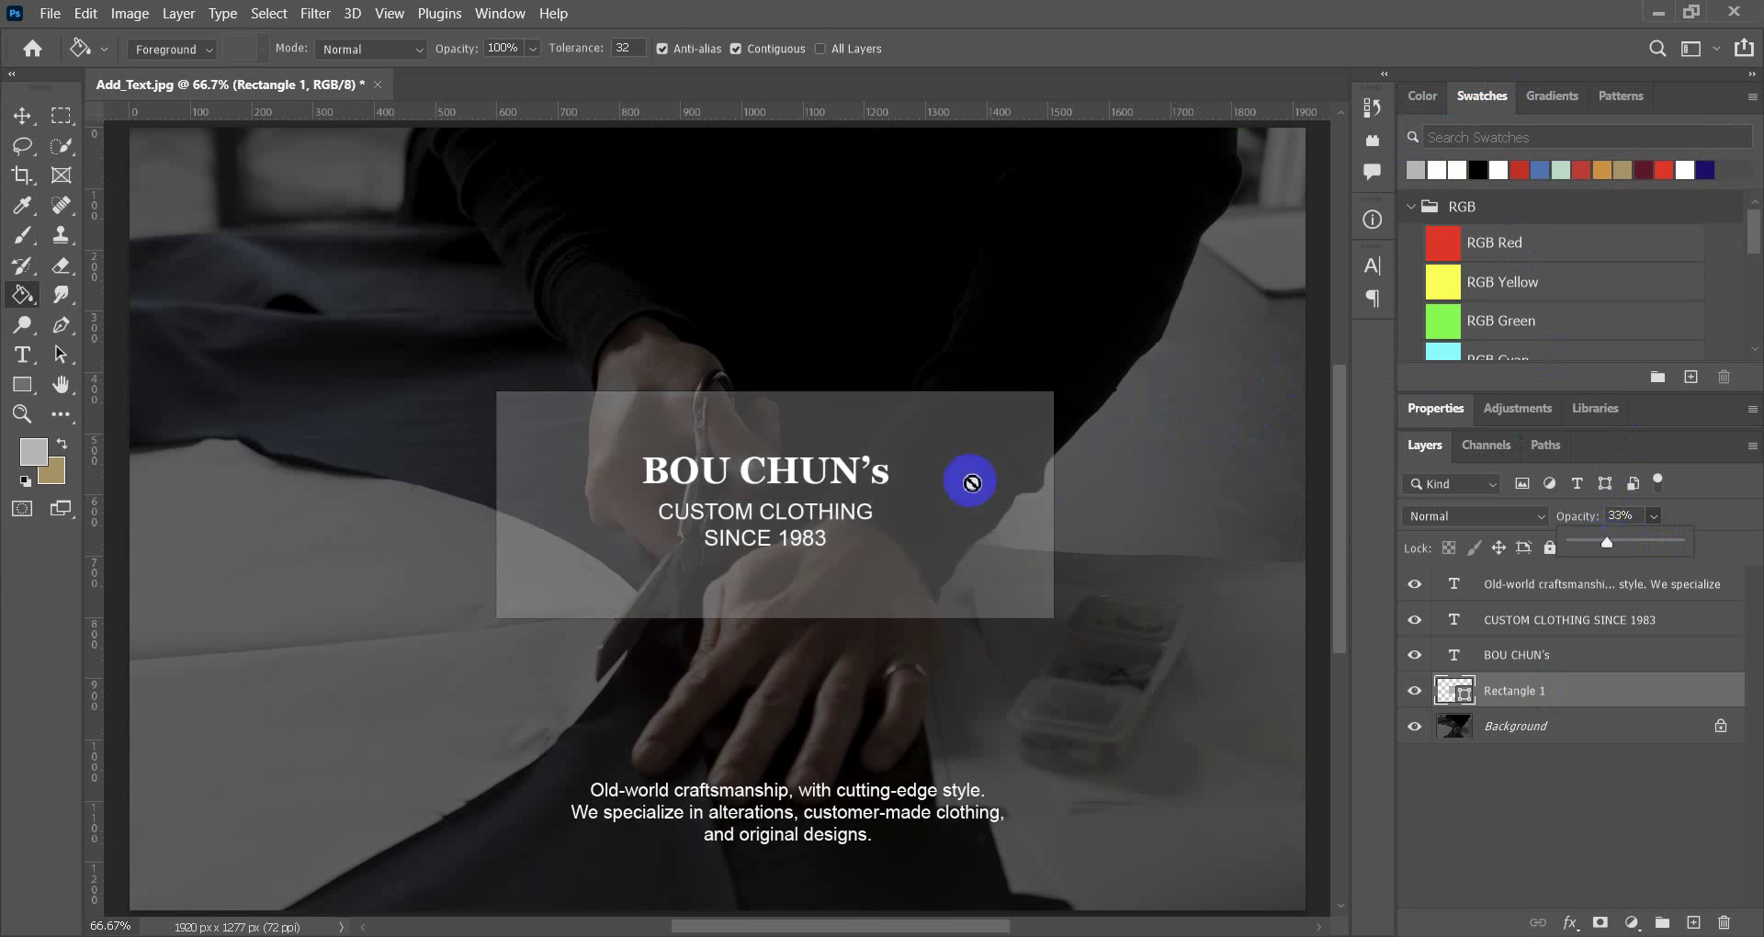
click(22, 114)
drag(954, 532, 948, 518)
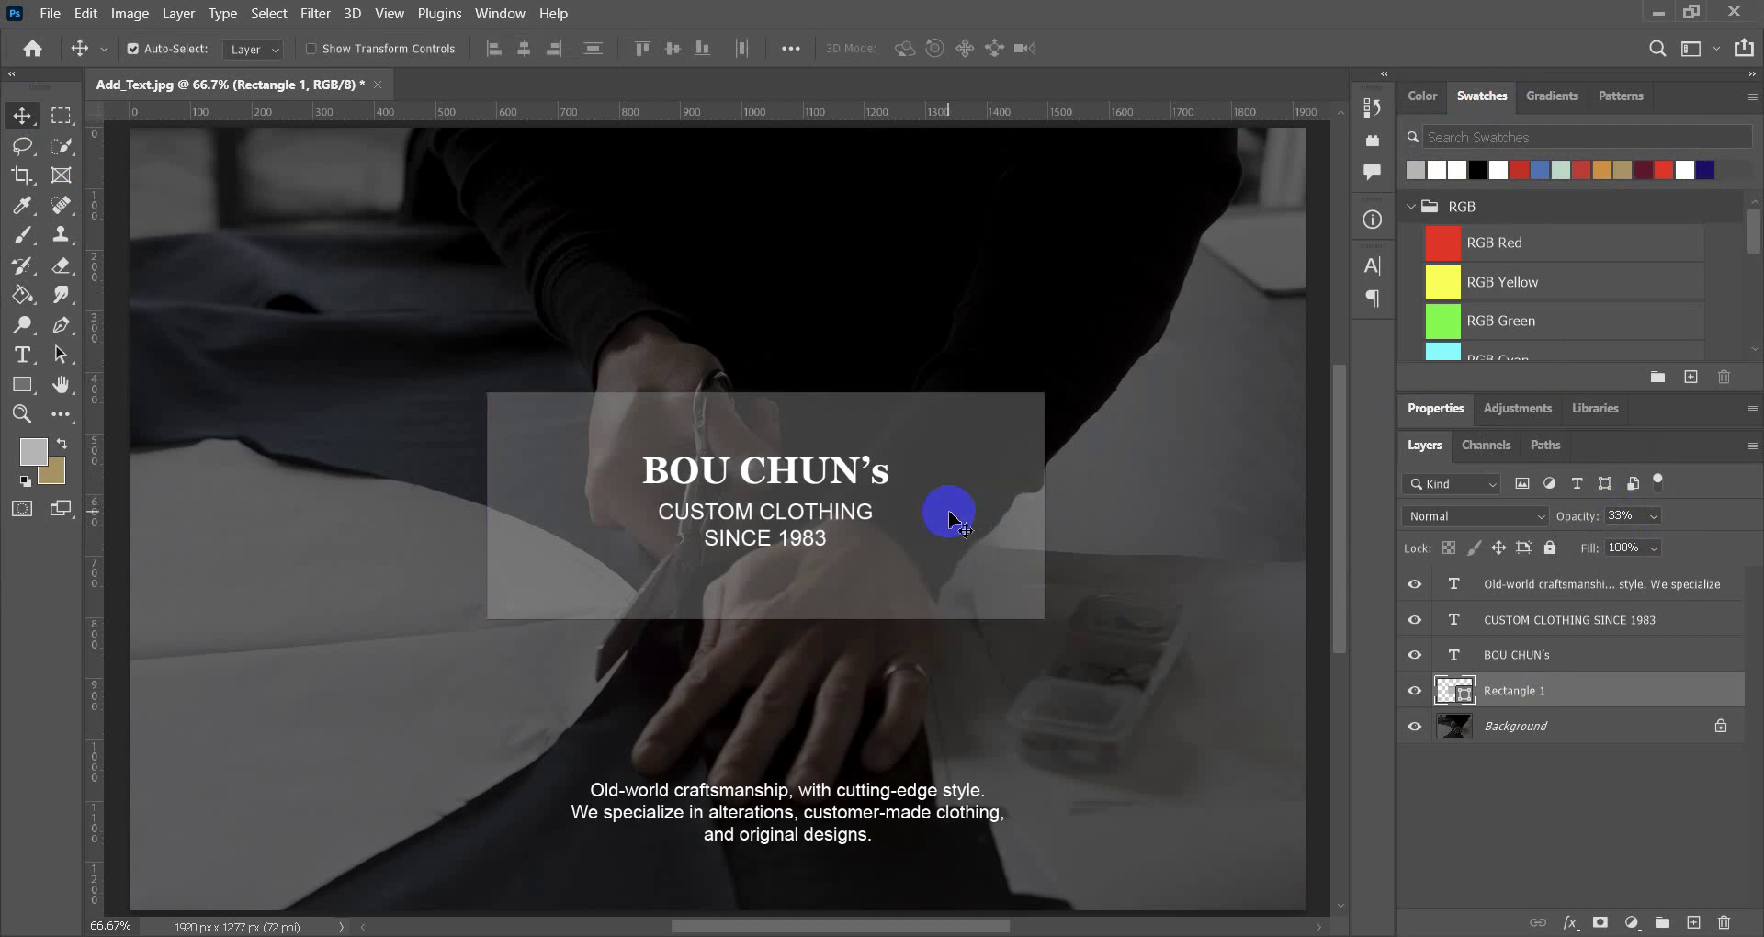
Nudge Rectangle 1 about 4 px up behind the title using the smart guides.
drag(929, 543, 924, 540)
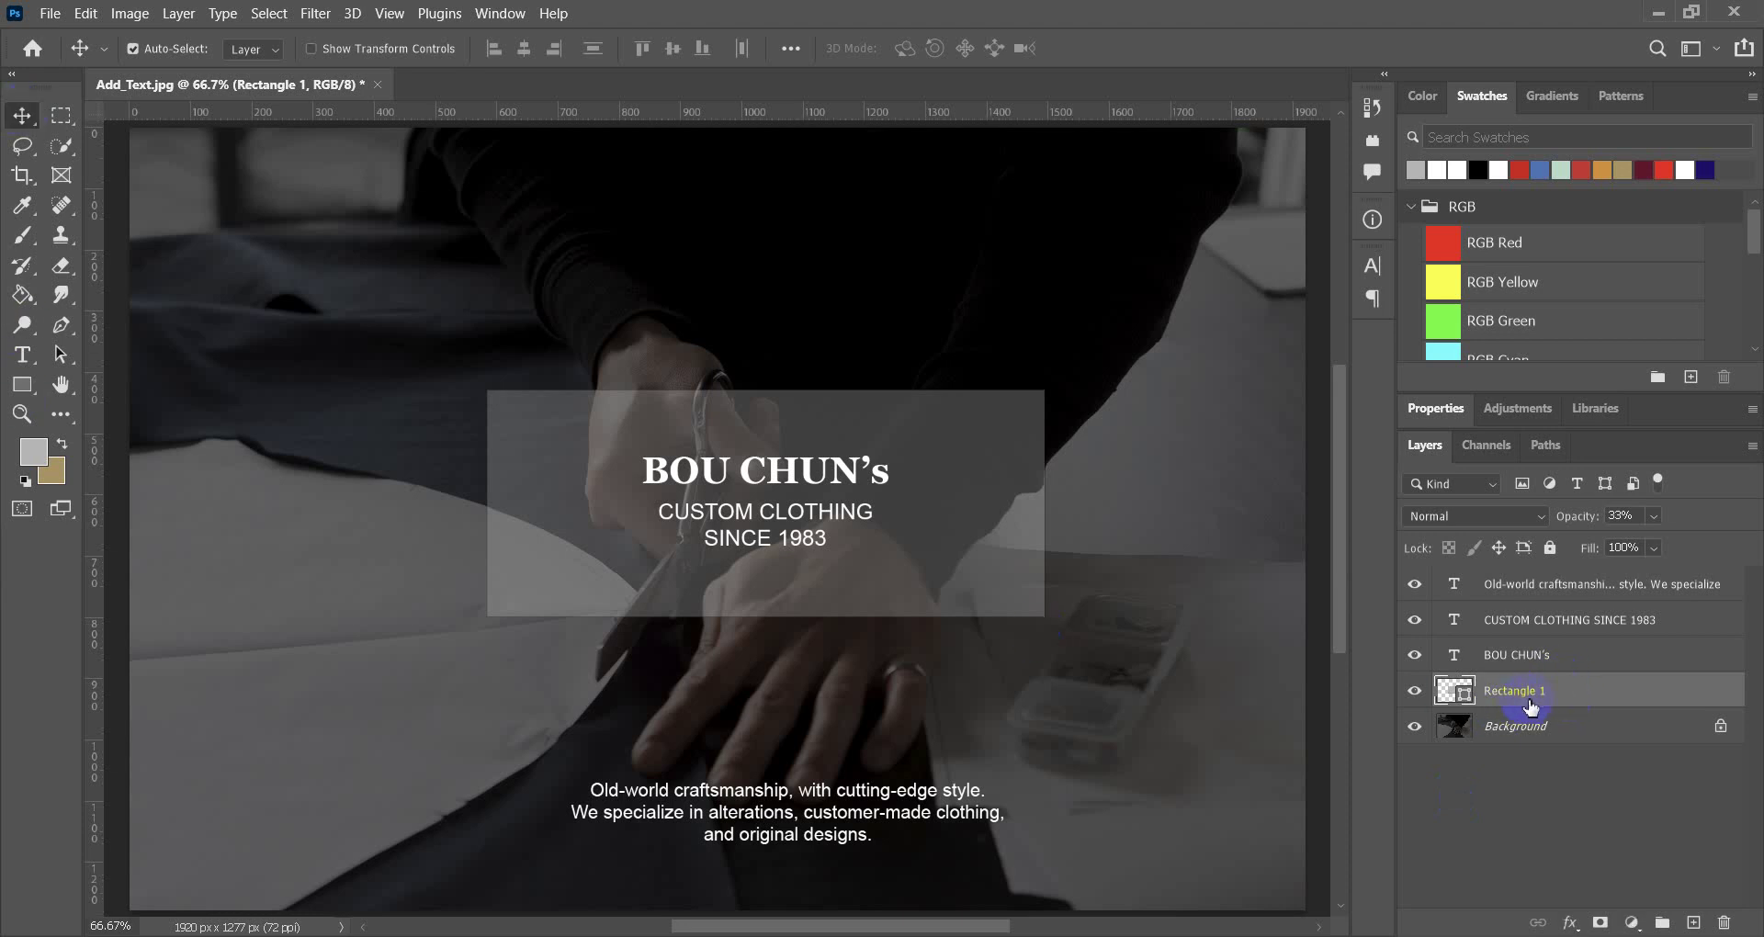
Open and cancel the foreground Color Picker, then browse swatches, gradients and patterns.
click(1422, 95)
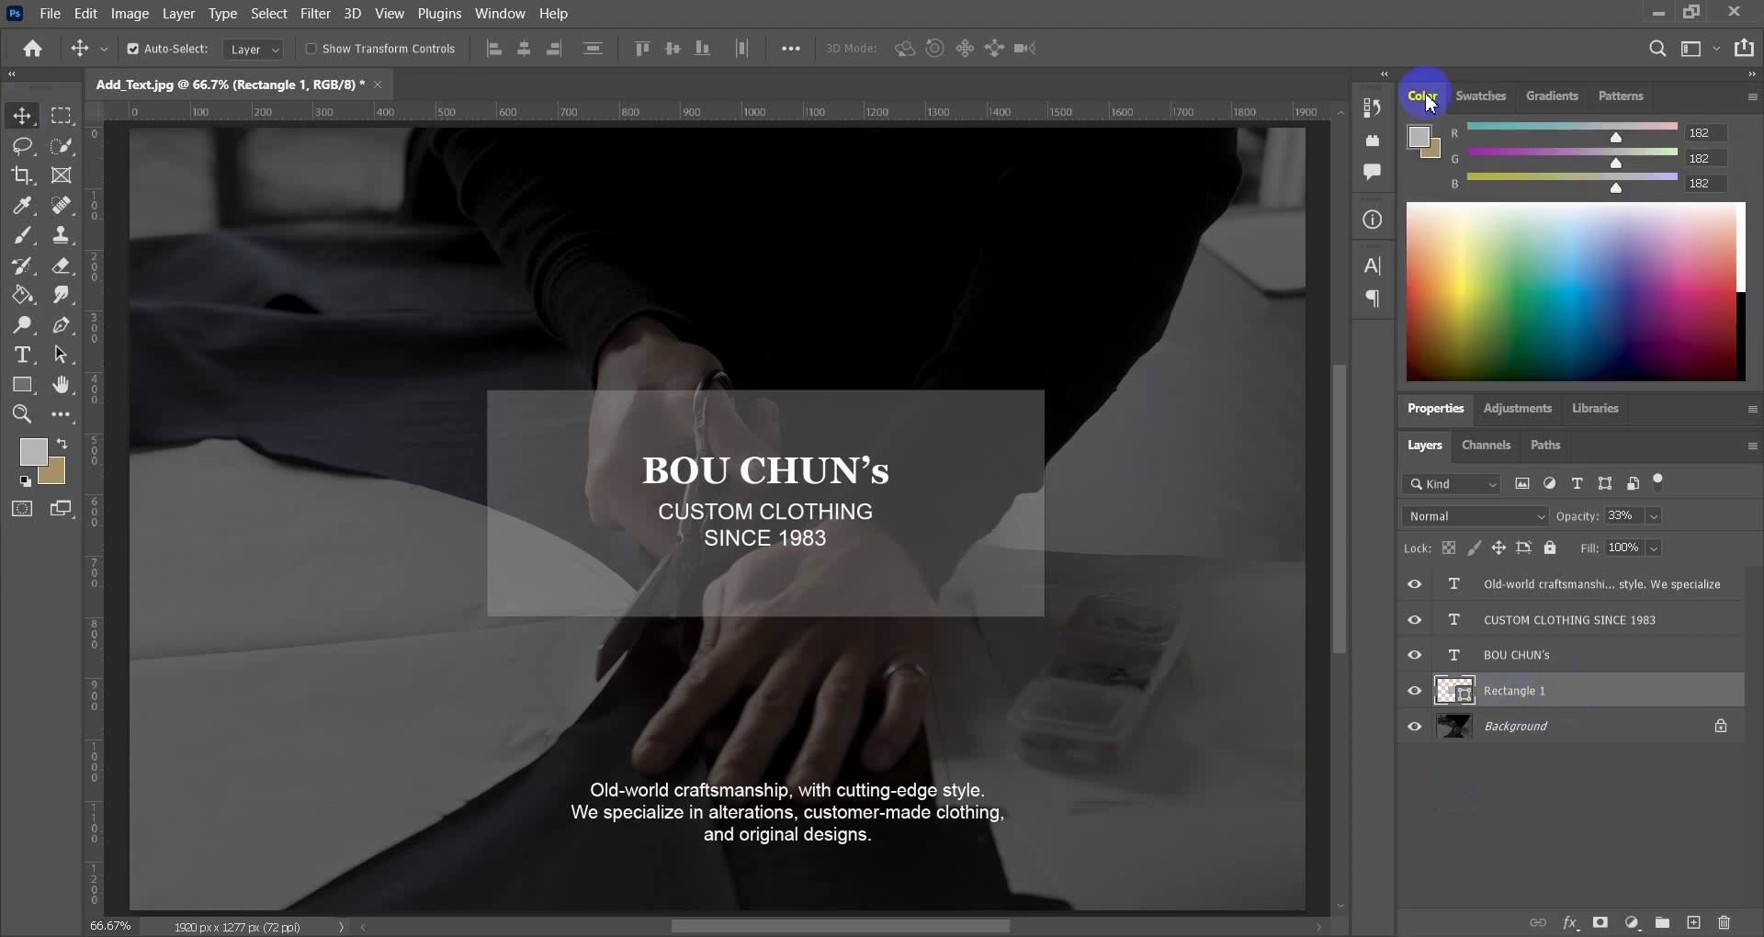
click(1420, 138)
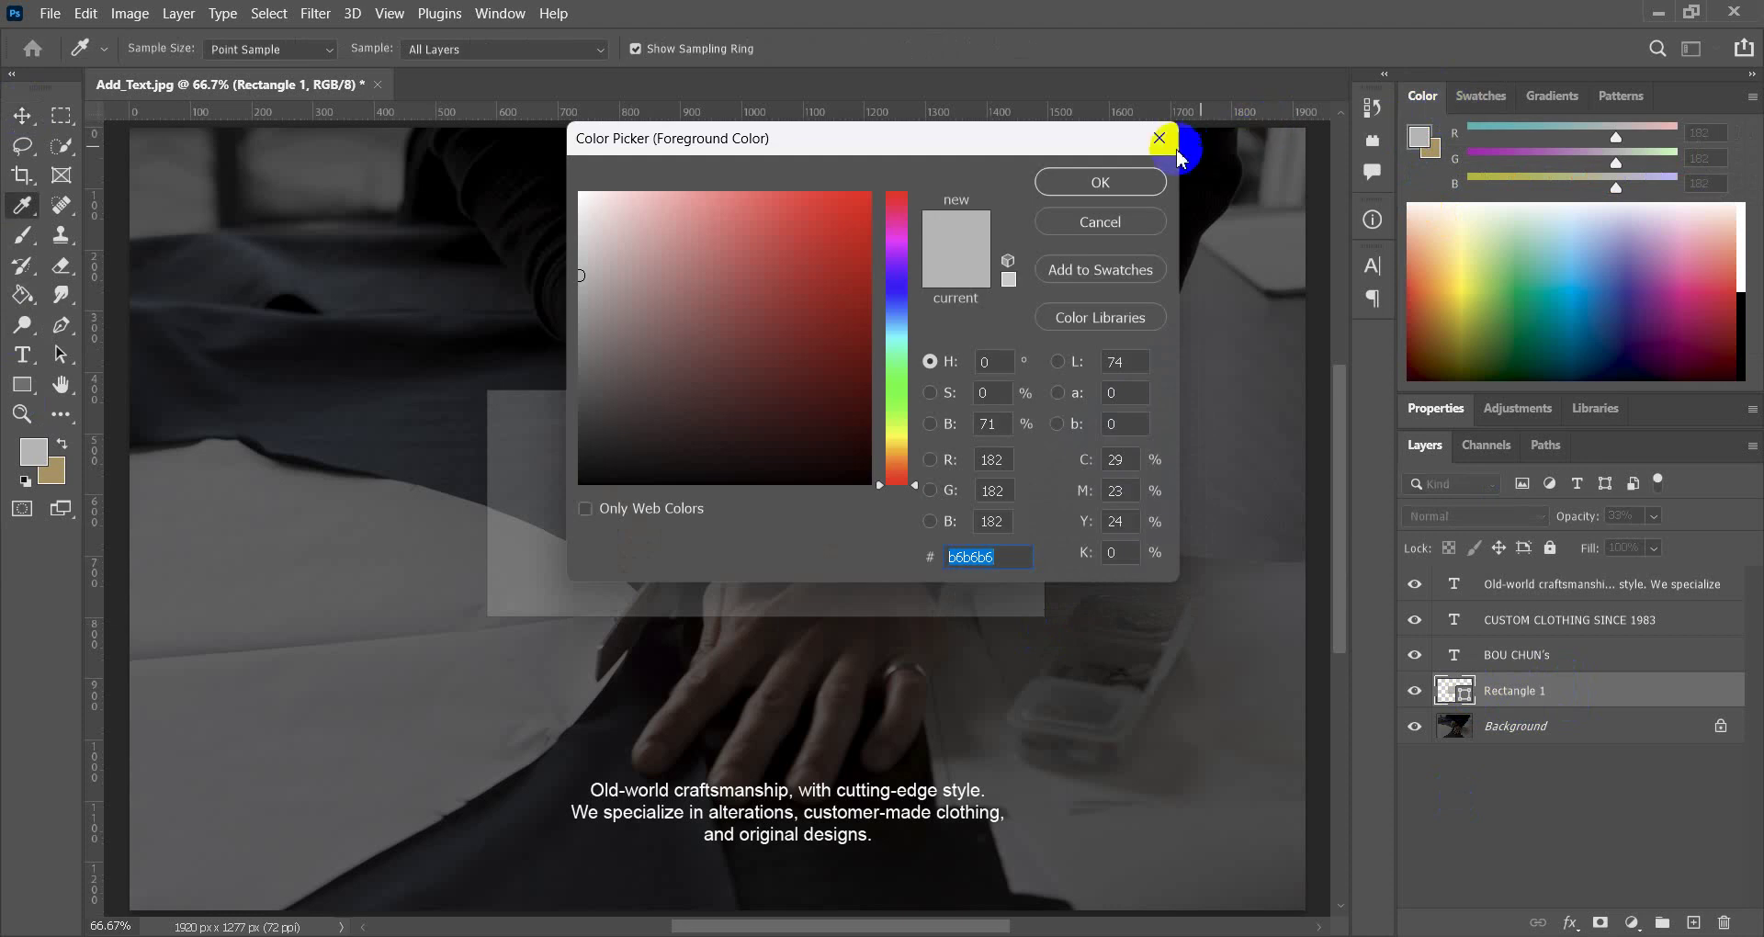
click(1159, 138)
click(1471, 108)
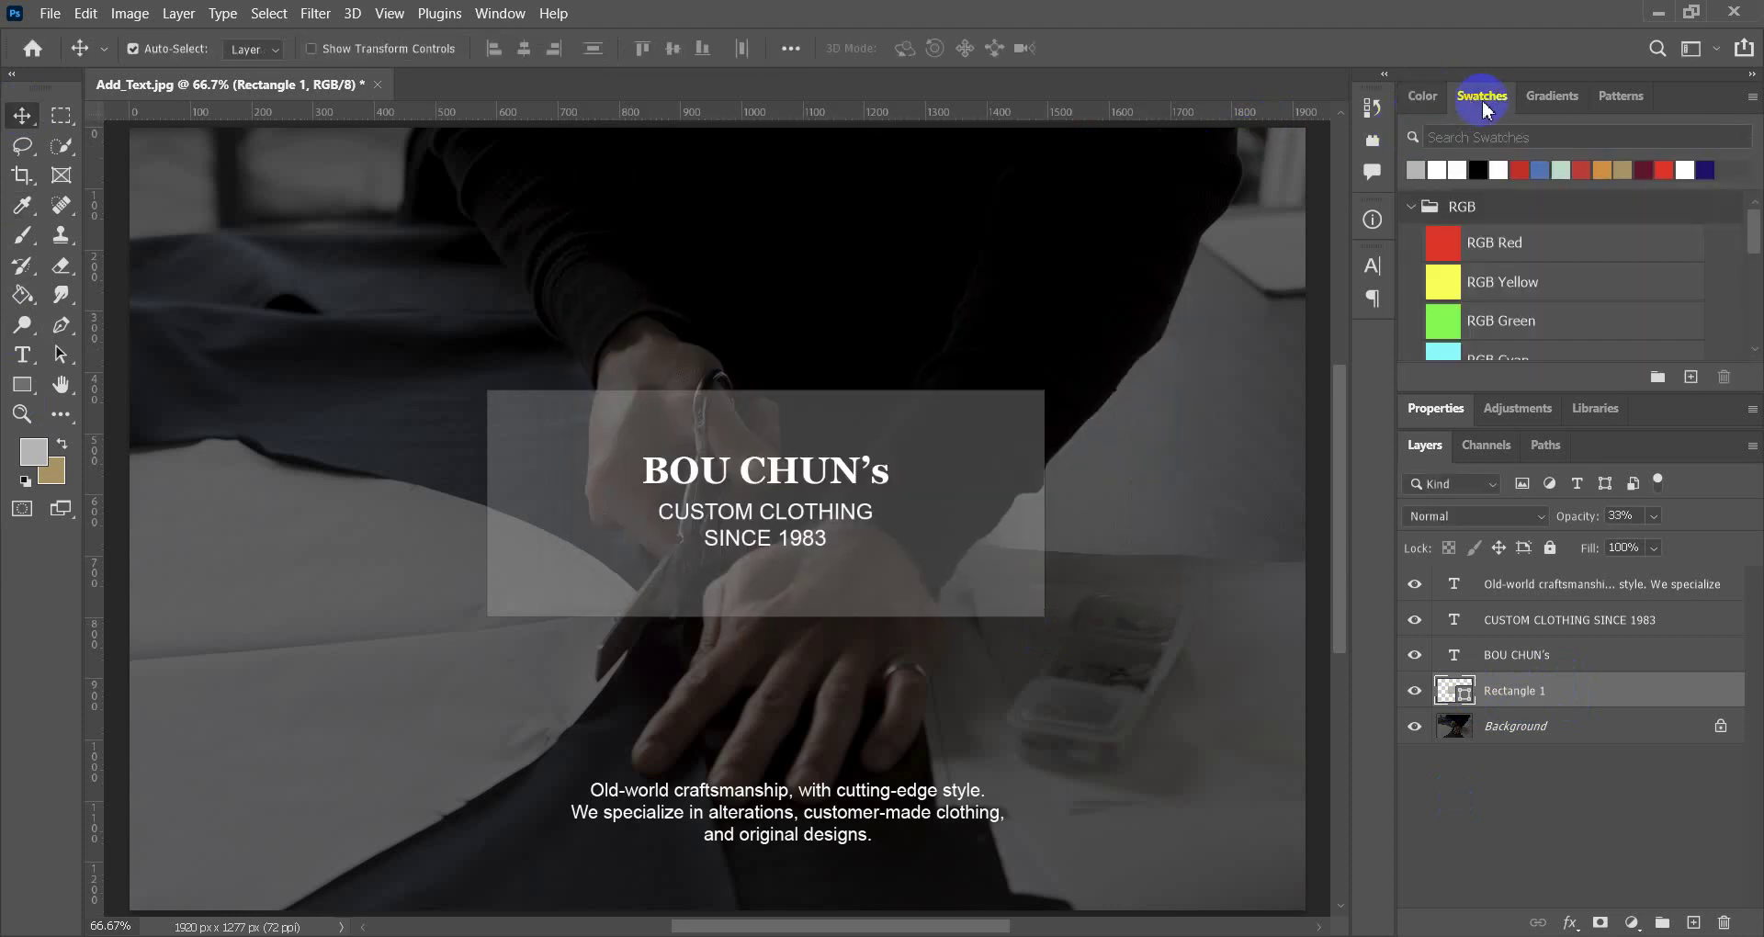
click(1554, 108)
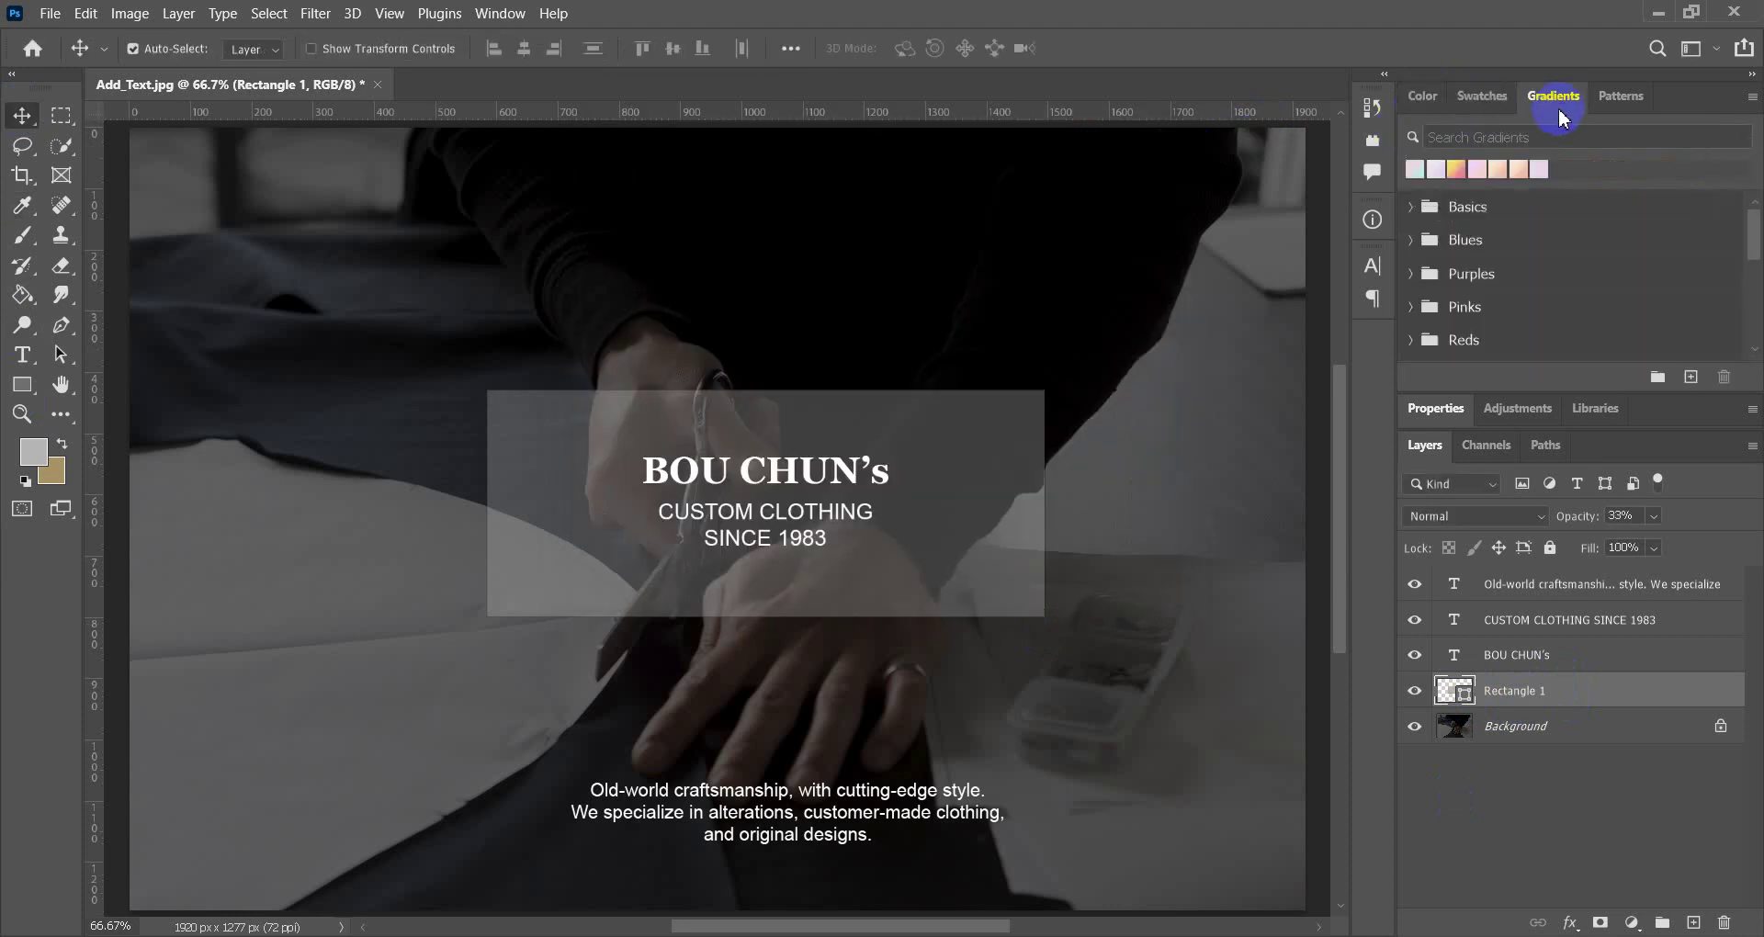
click(1617, 97)
click(1424, 97)
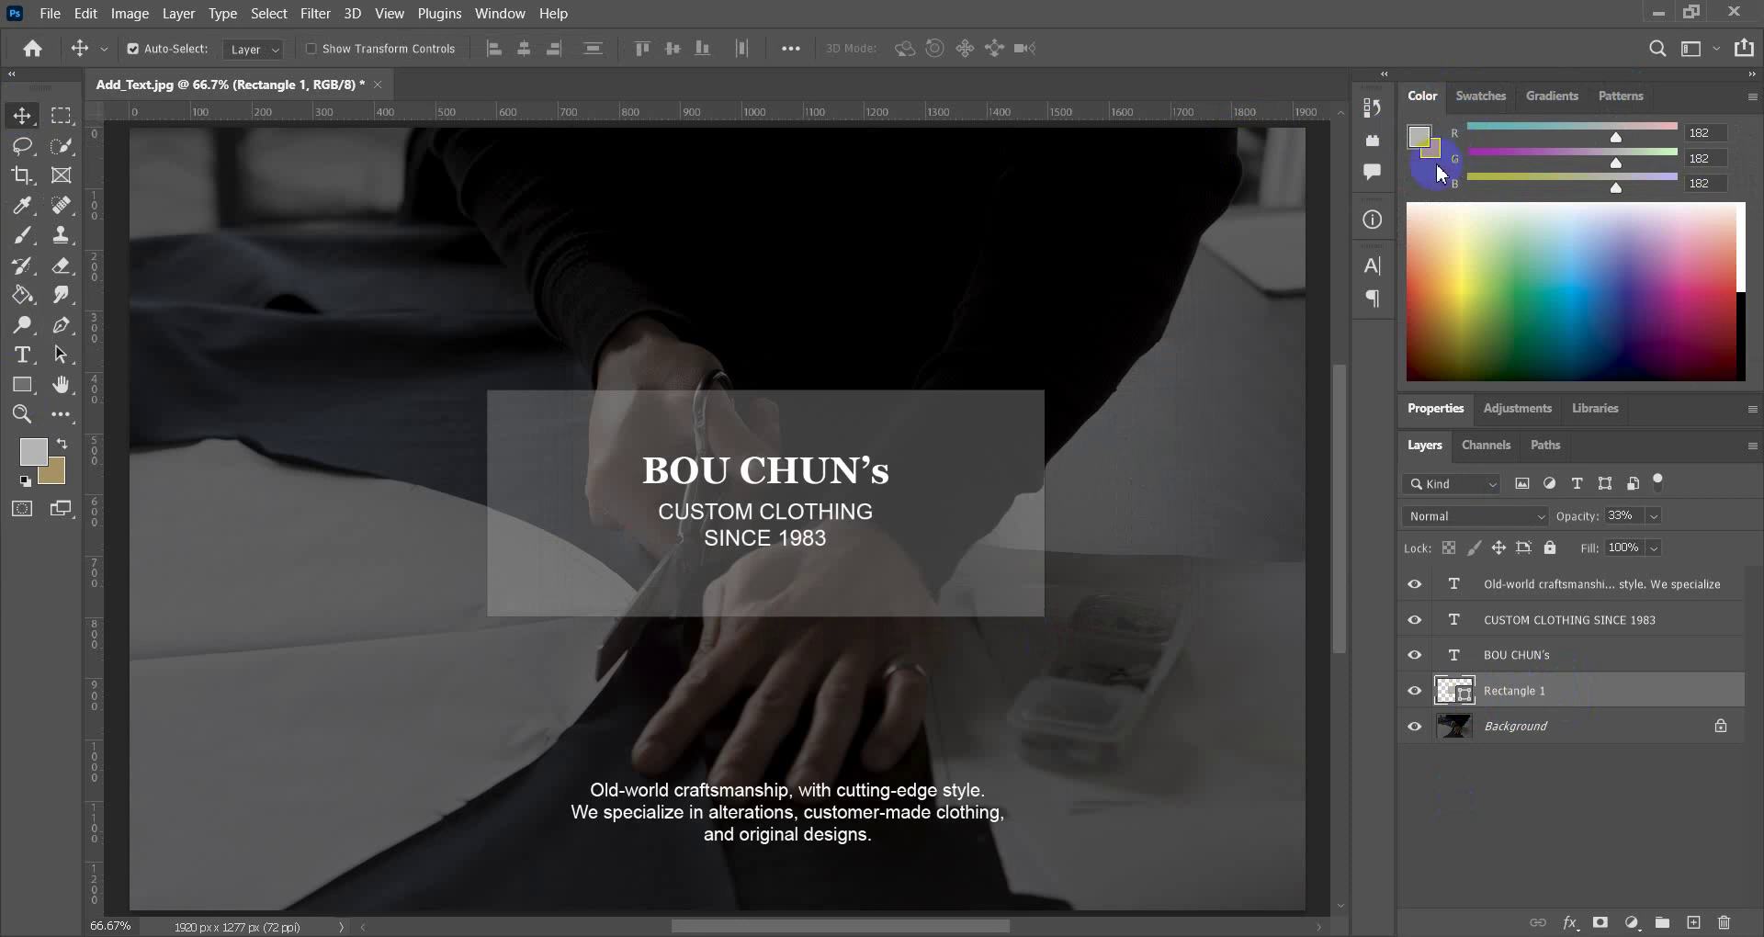
Set the foreground colour to lighter grey RGB 198, 198, 198.
click(1421, 136)
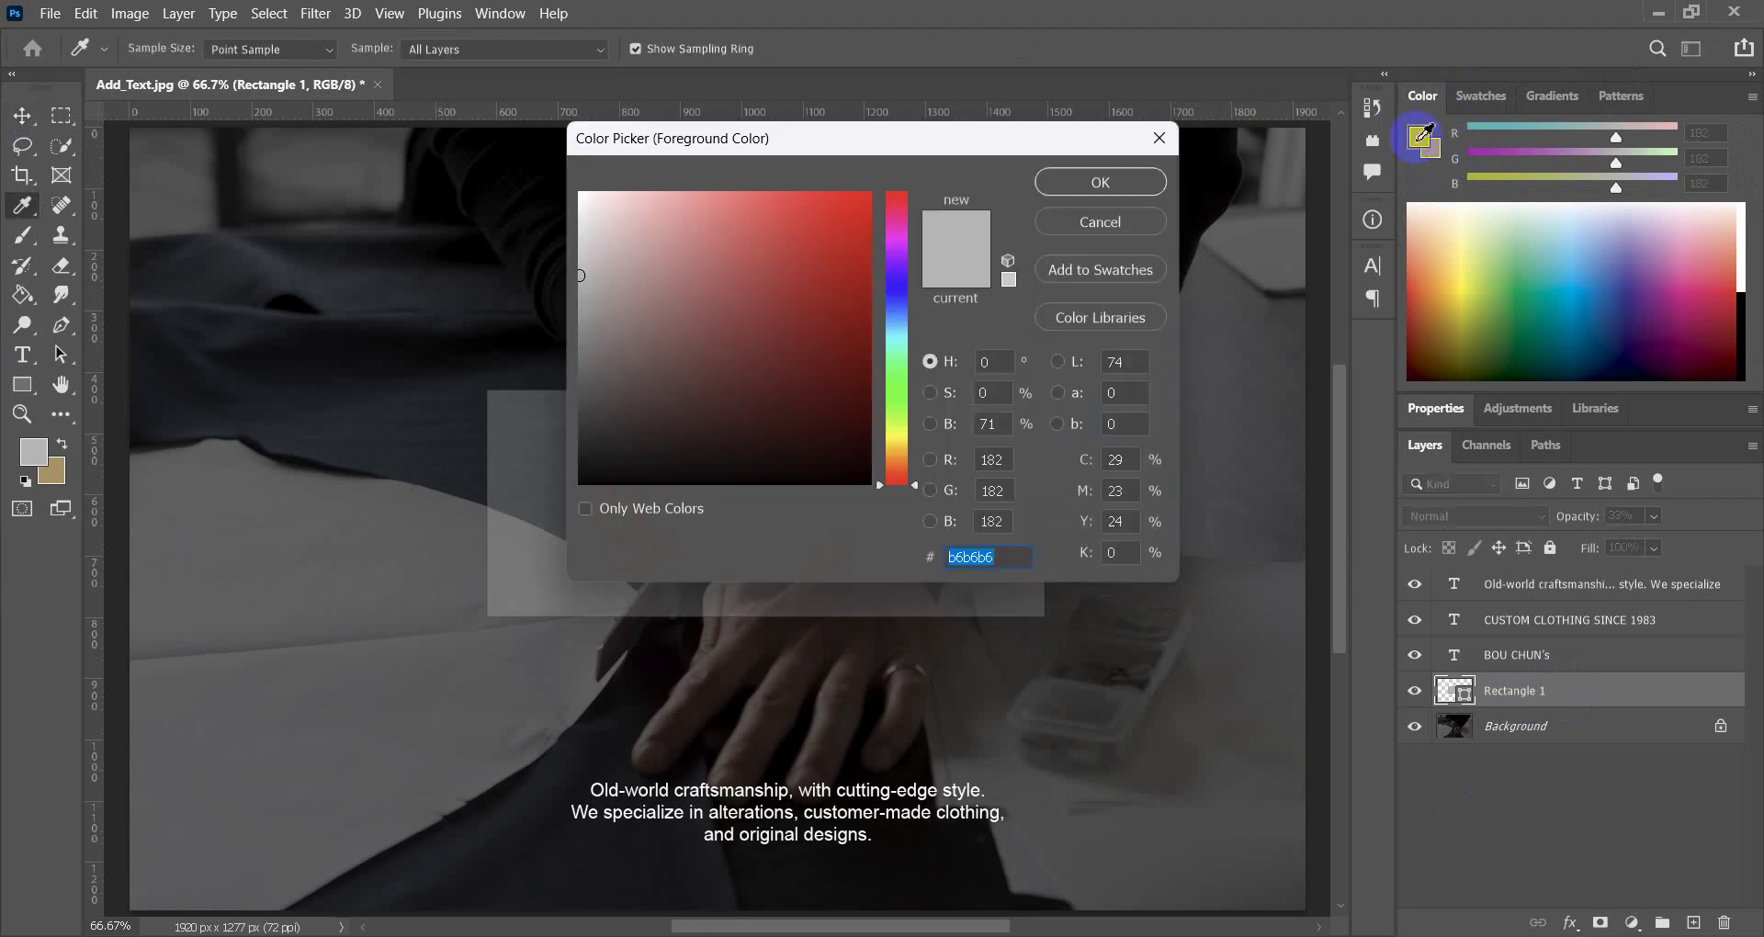
click(587, 278)
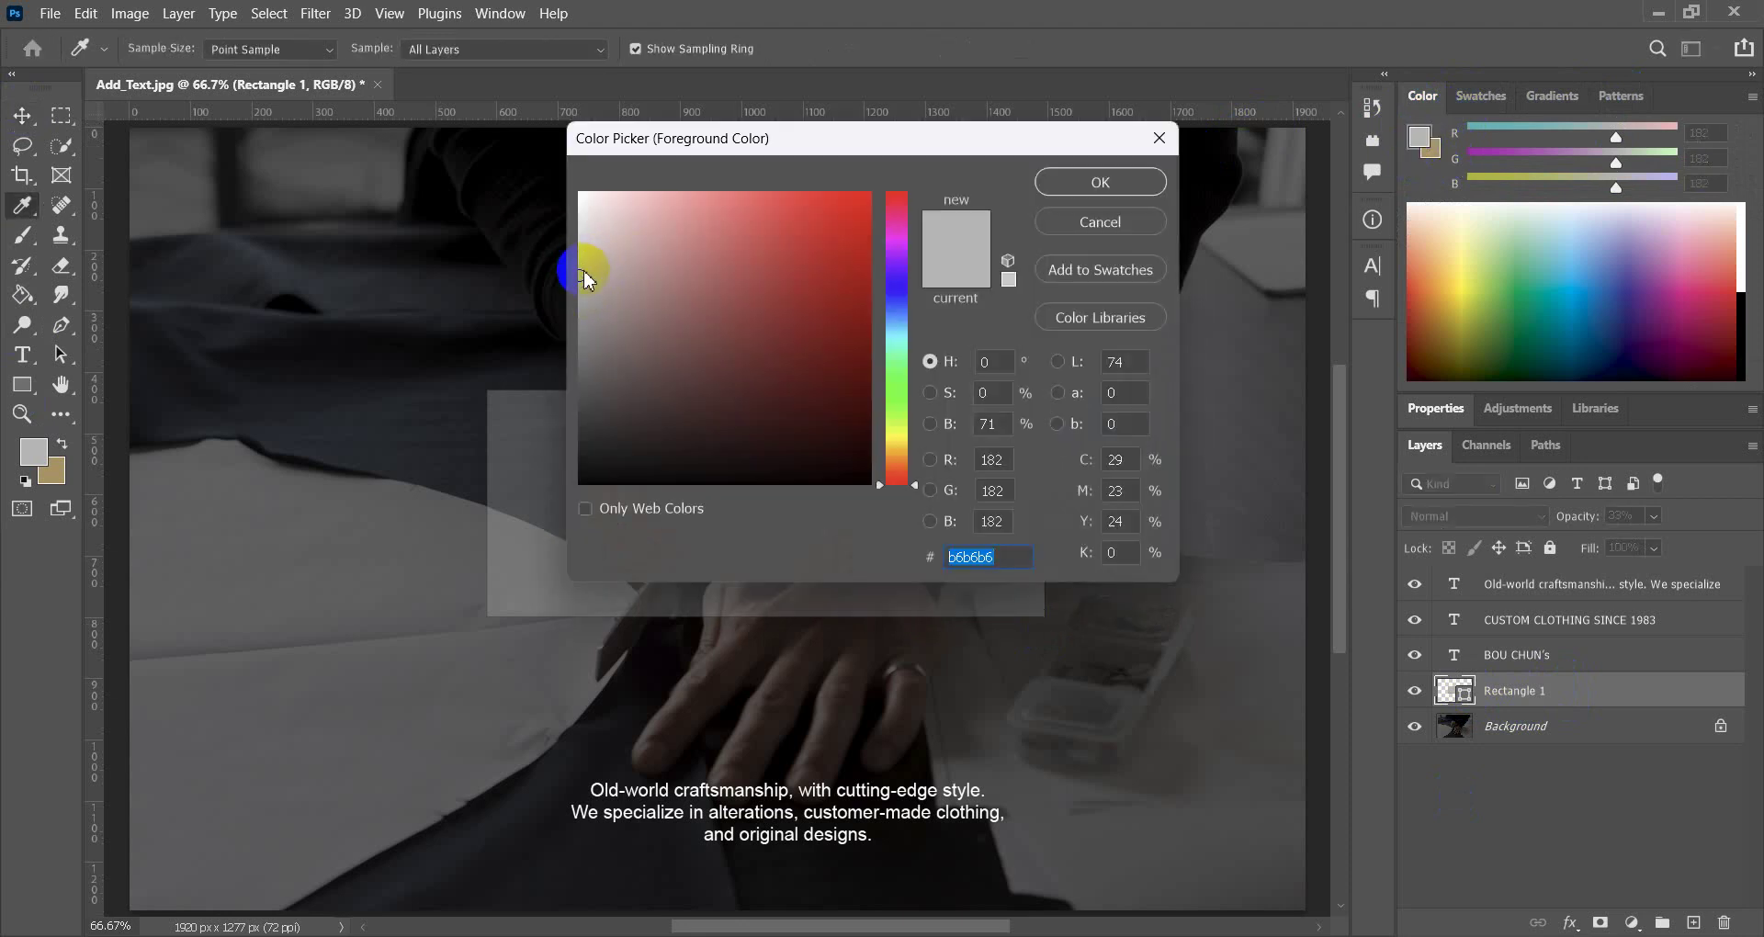
mouse_move(585, 274)
mouse_down()
mouse_move(606, 220)
mouse_move(561, 255)
mouse_up()
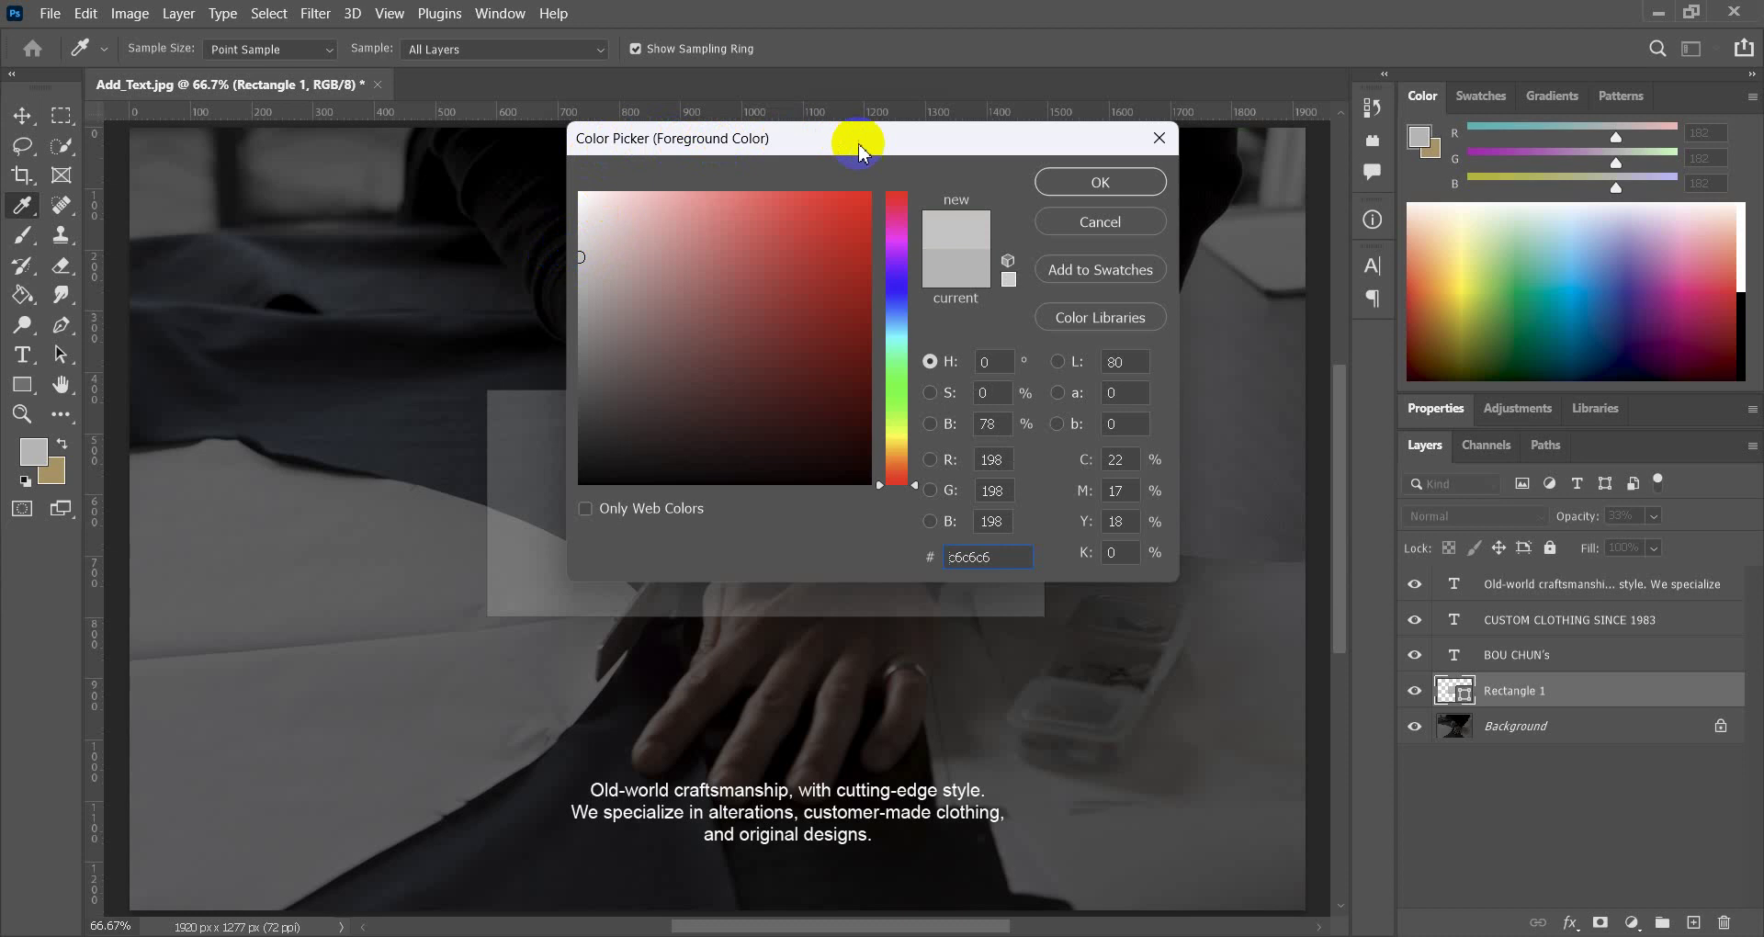
click(1129, 175)
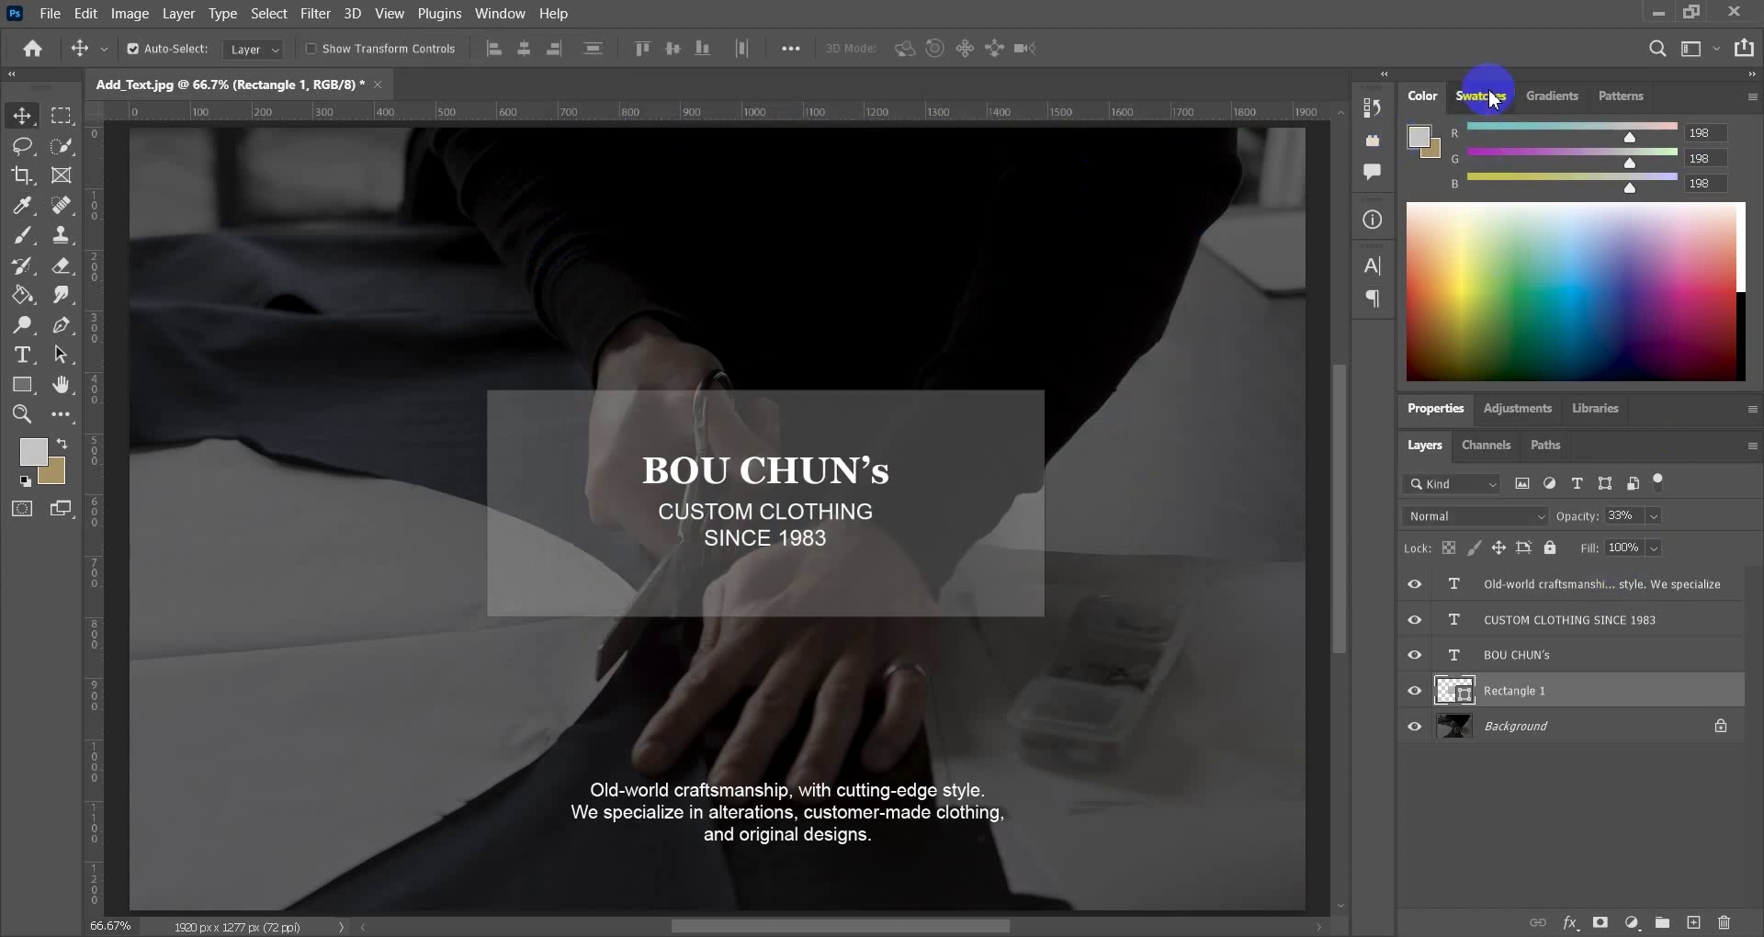
Try red, blue, mint, maroon, white and yellow swatches on the box, settling on tan.
click(1481, 96)
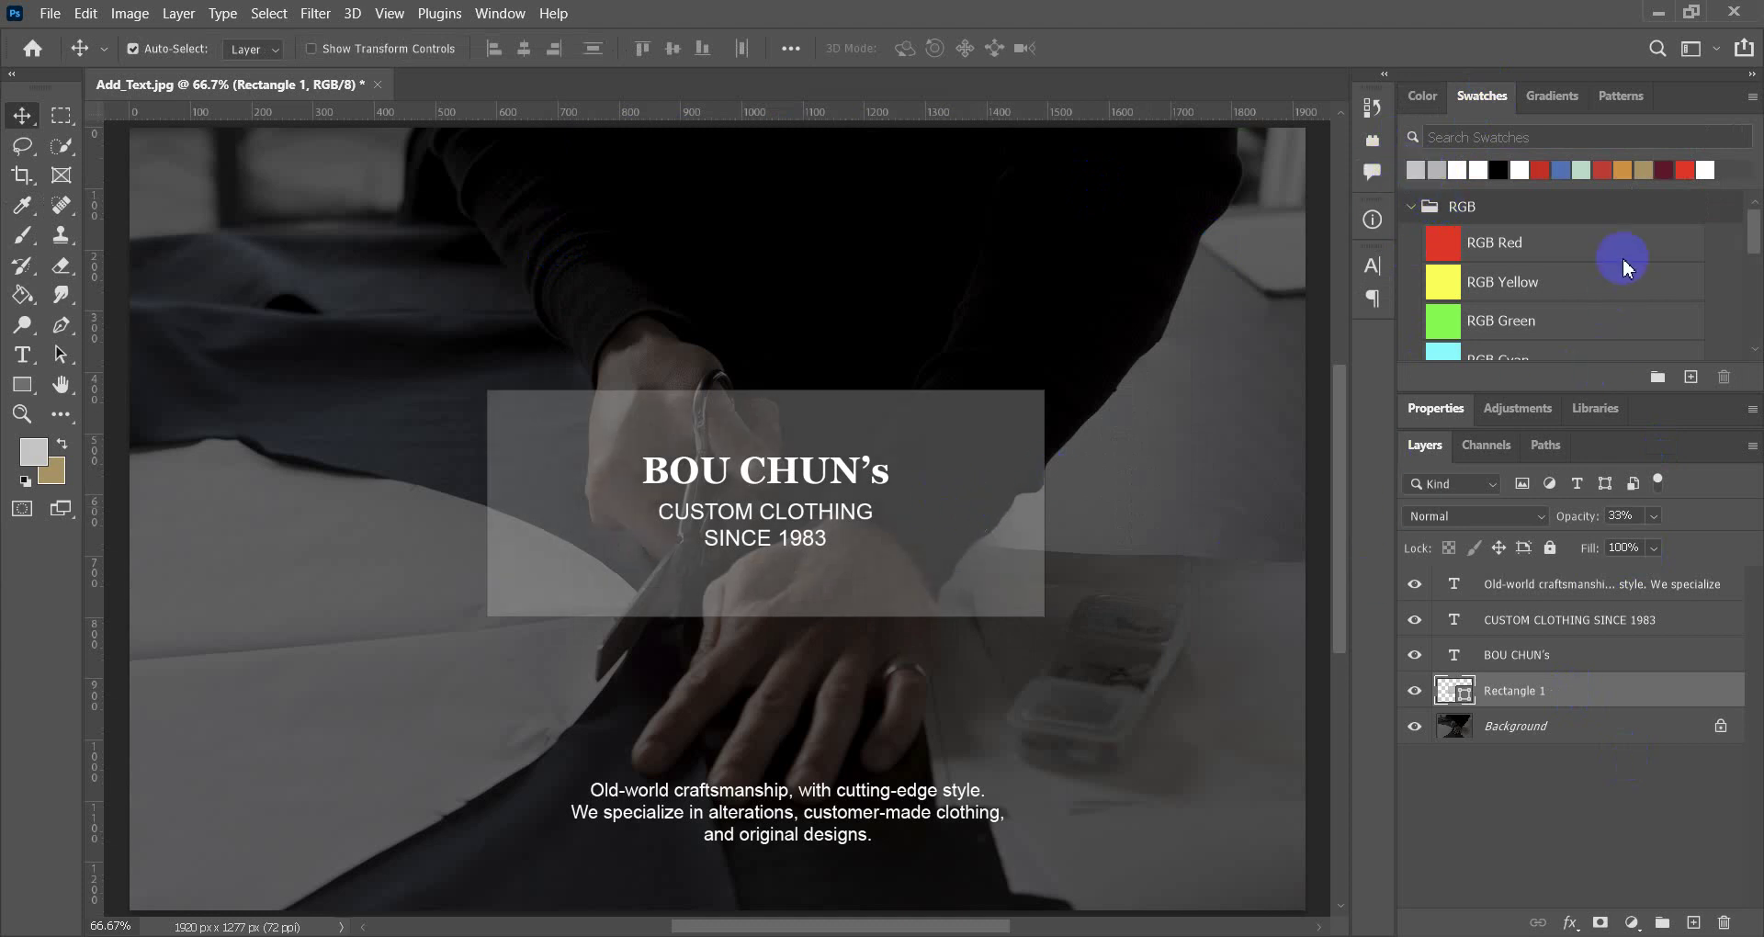
click(1542, 169)
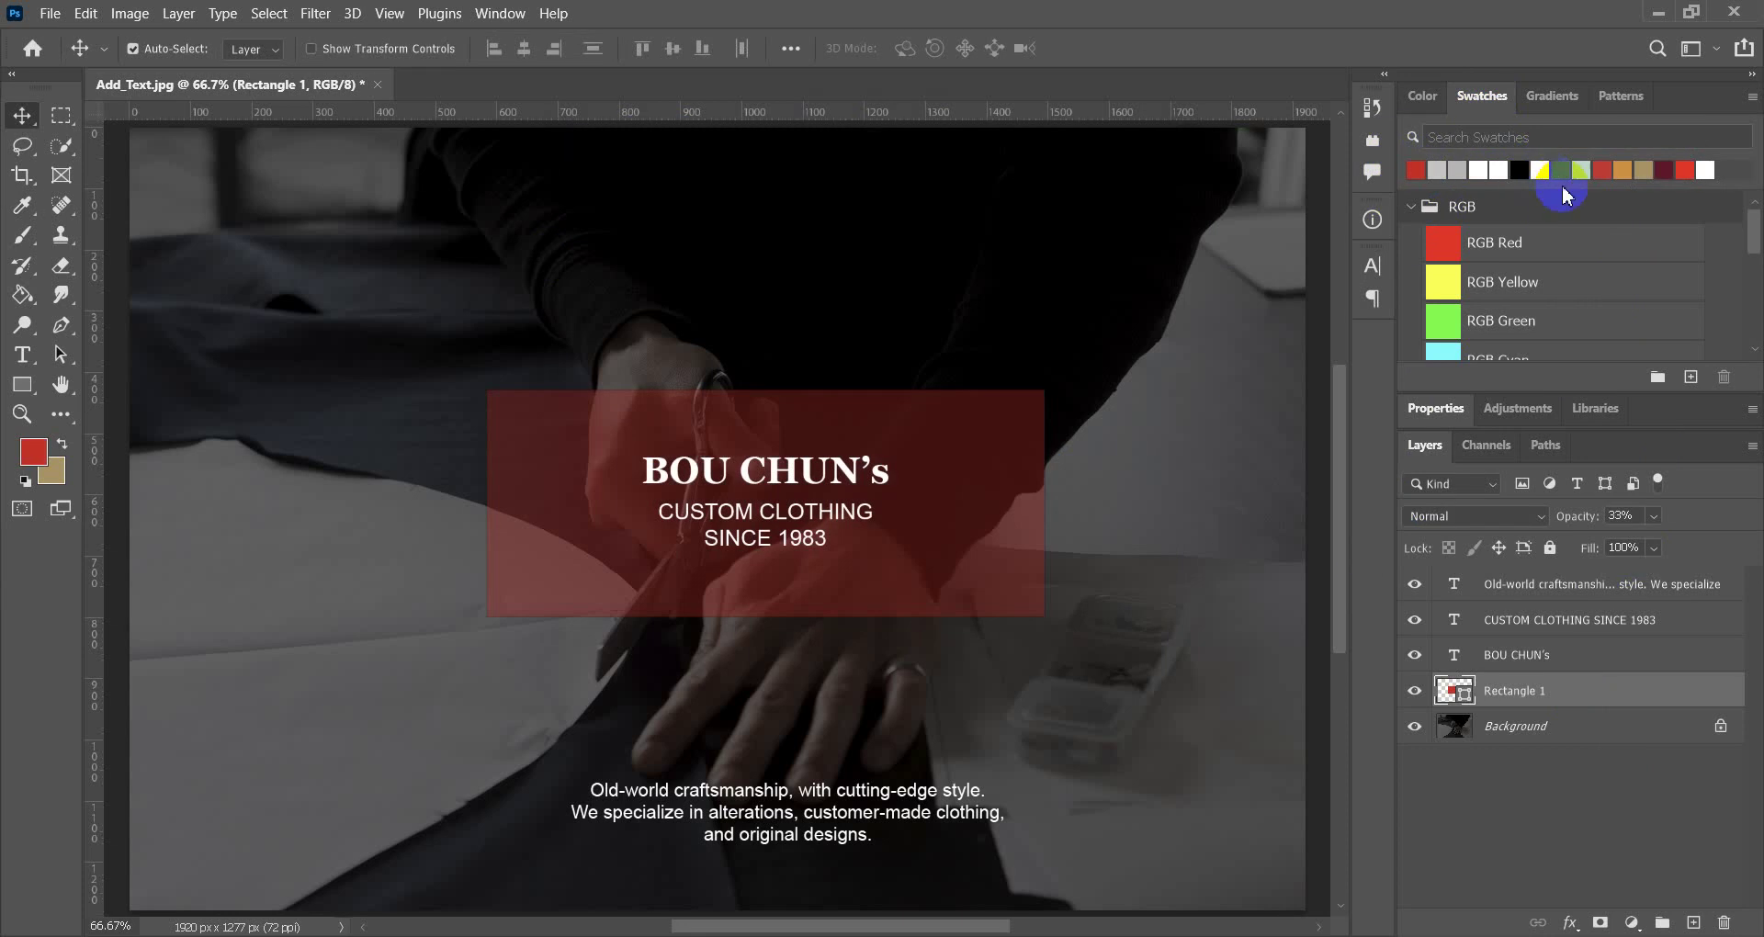
click(1599, 167)
click(1604, 169)
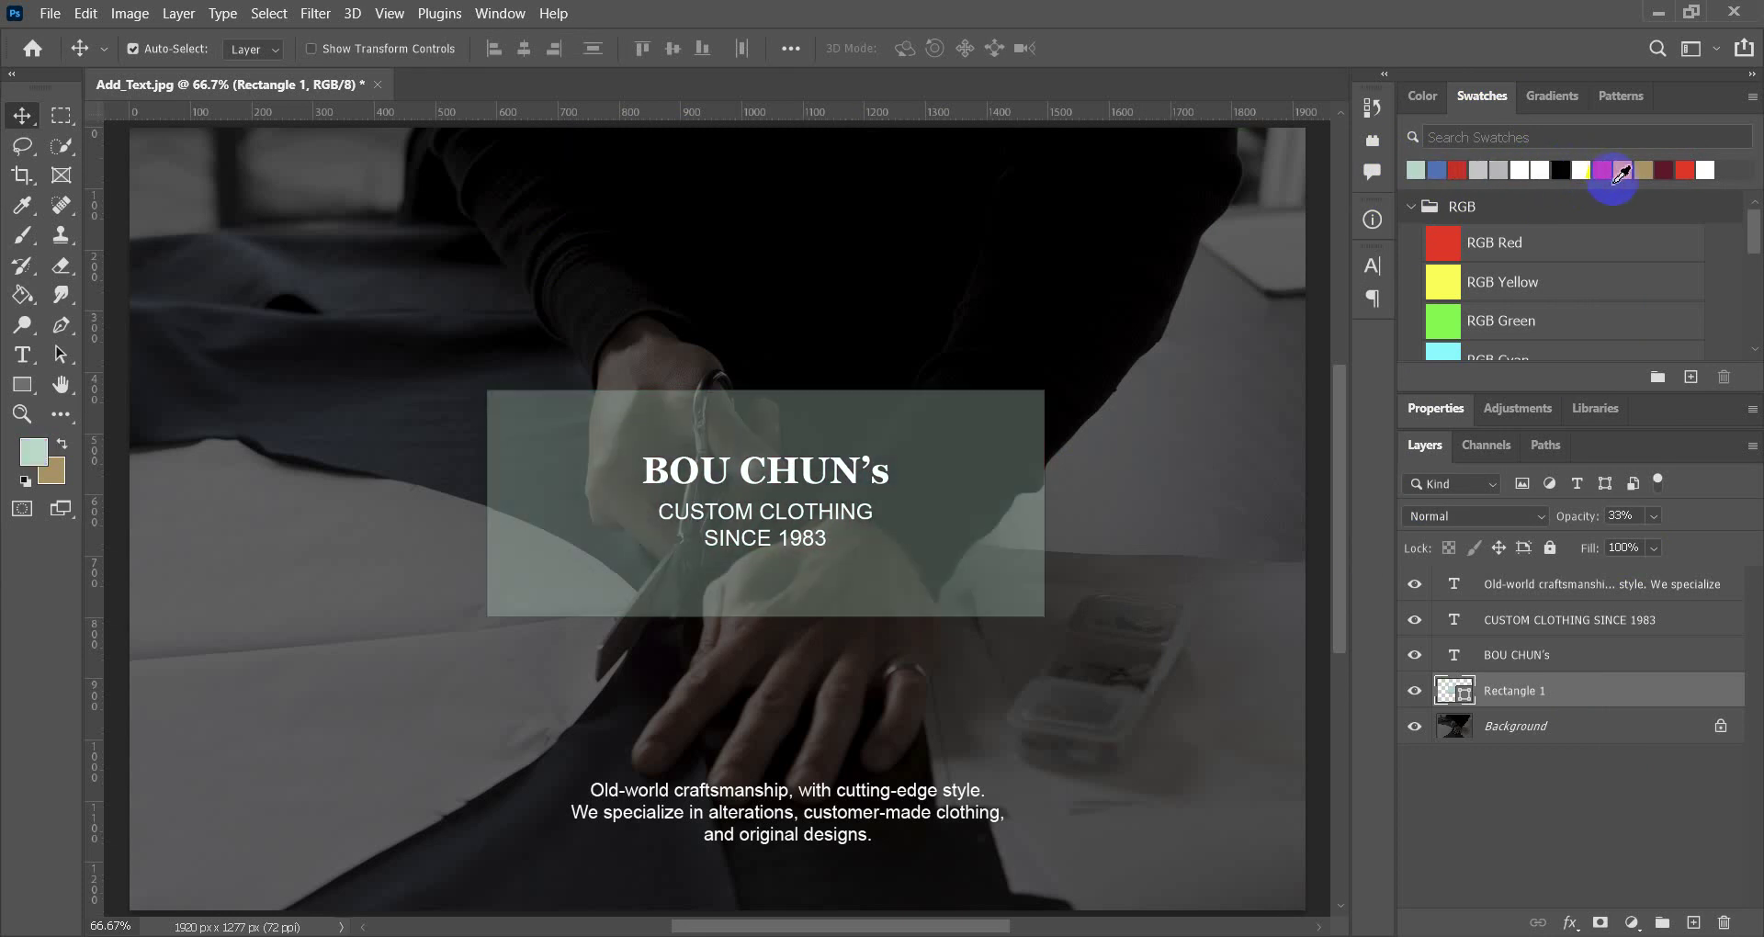
click(1617, 169)
click(1682, 169)
click(1687, 170)
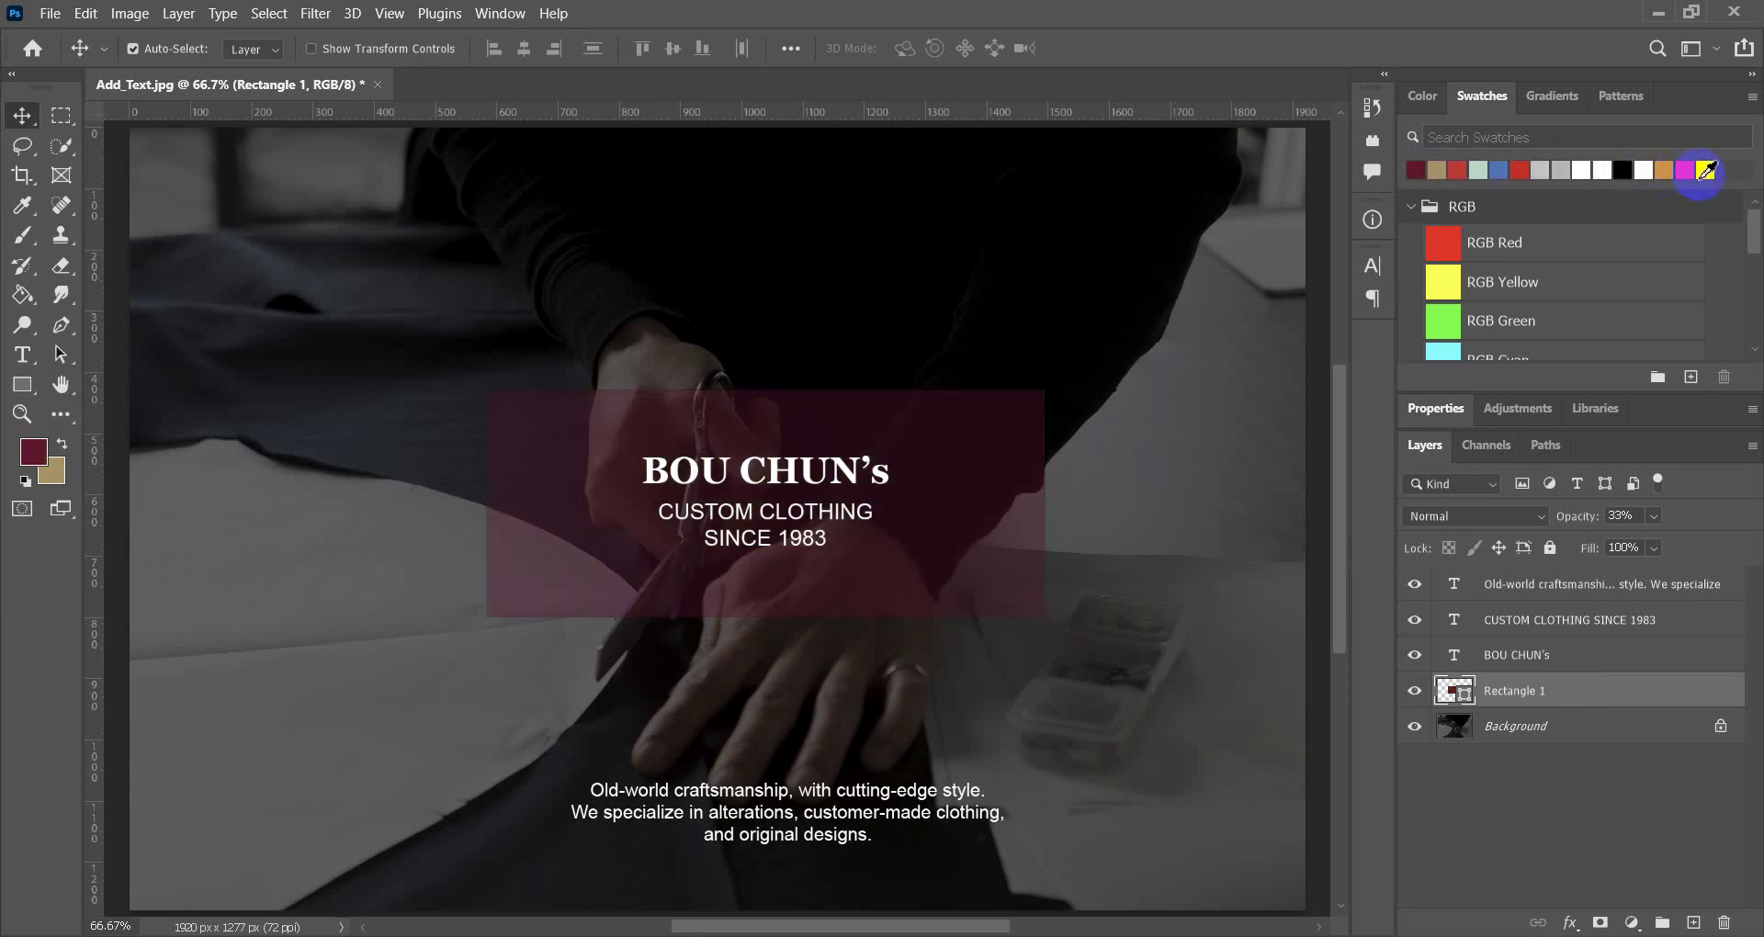
click(1650, 171)
click(1641, 170)
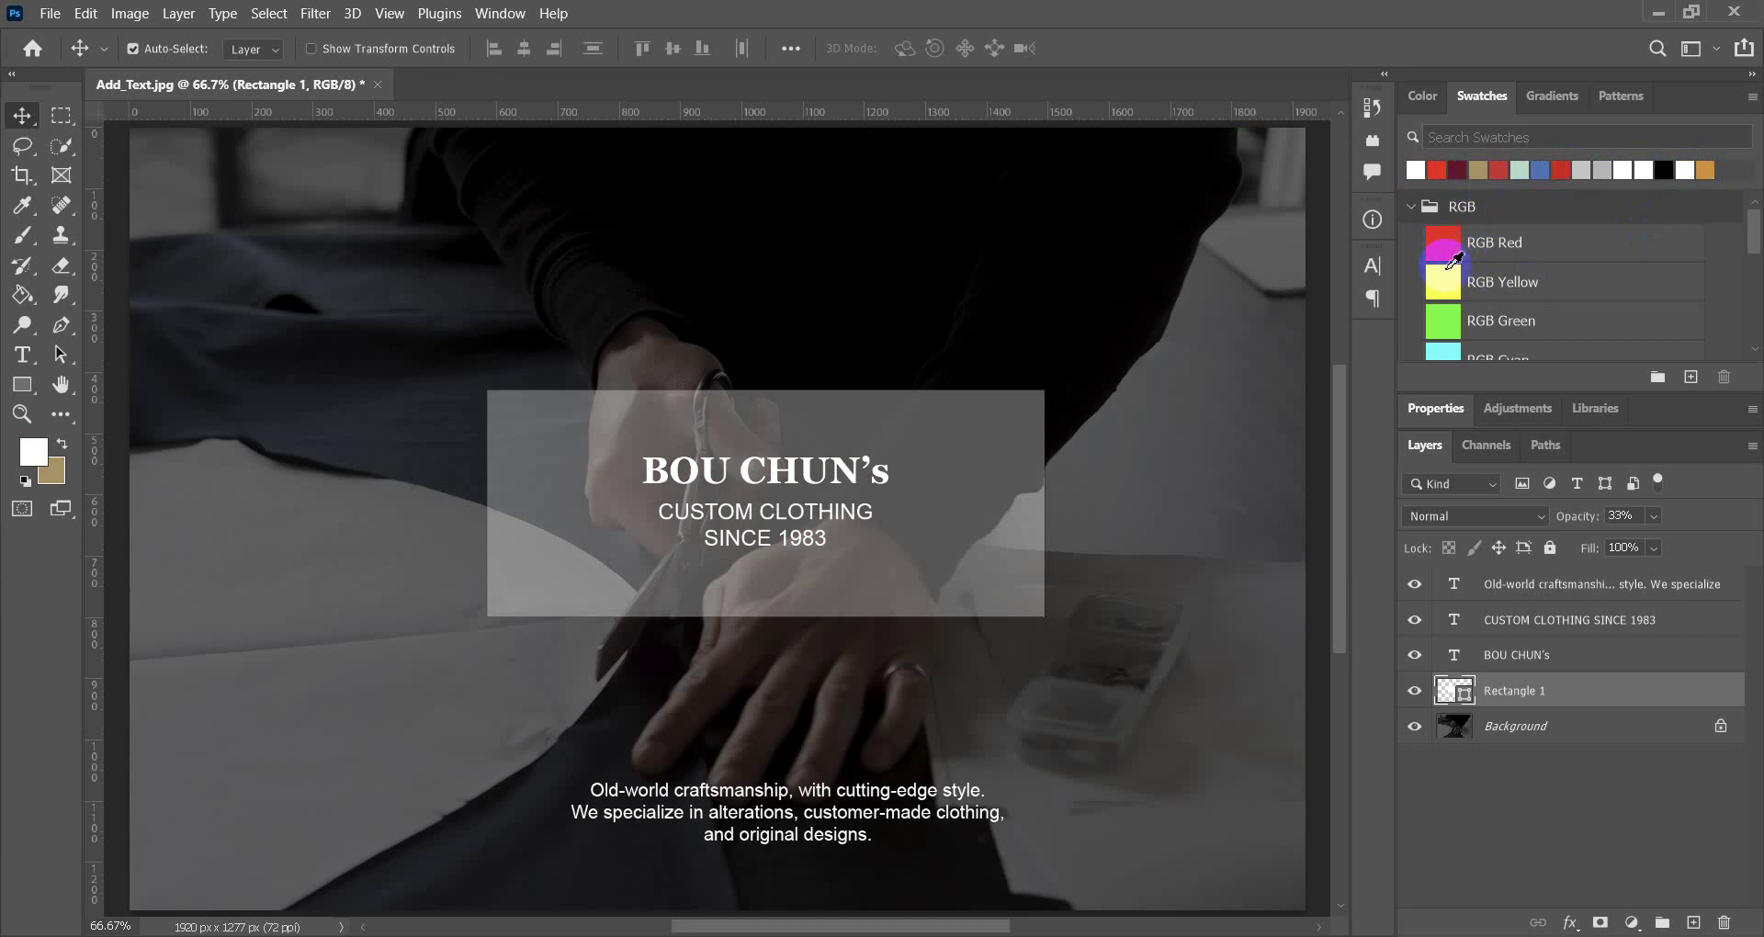
click(1451, 275)
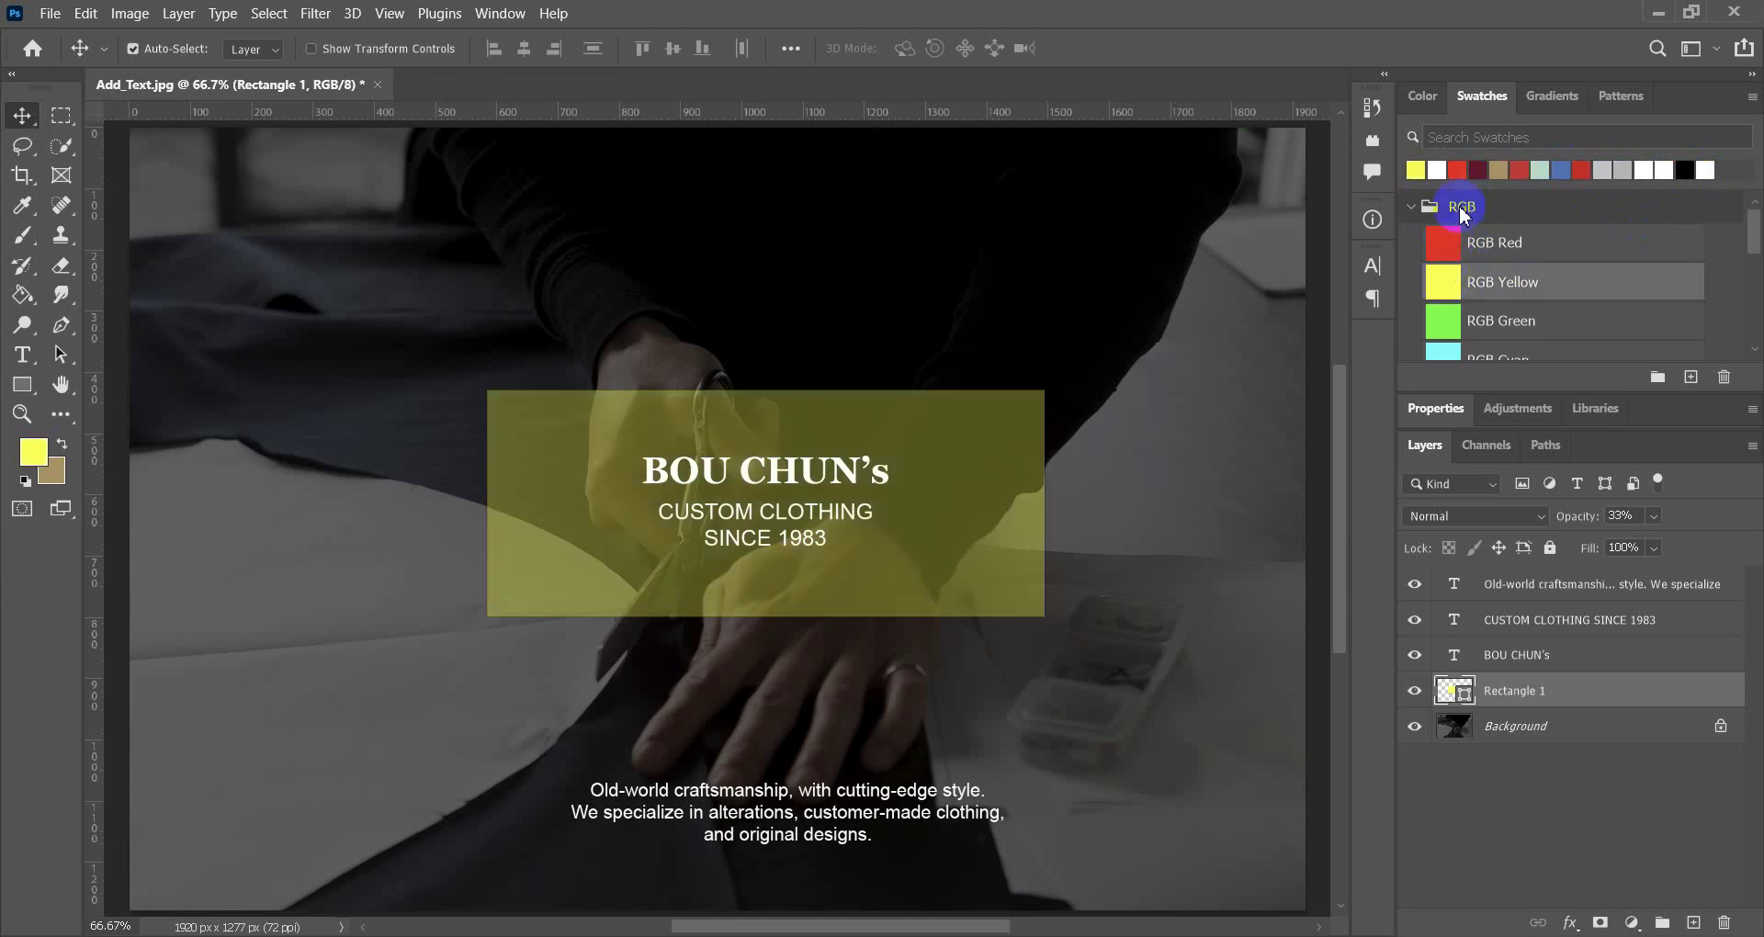
click(1498, 169)
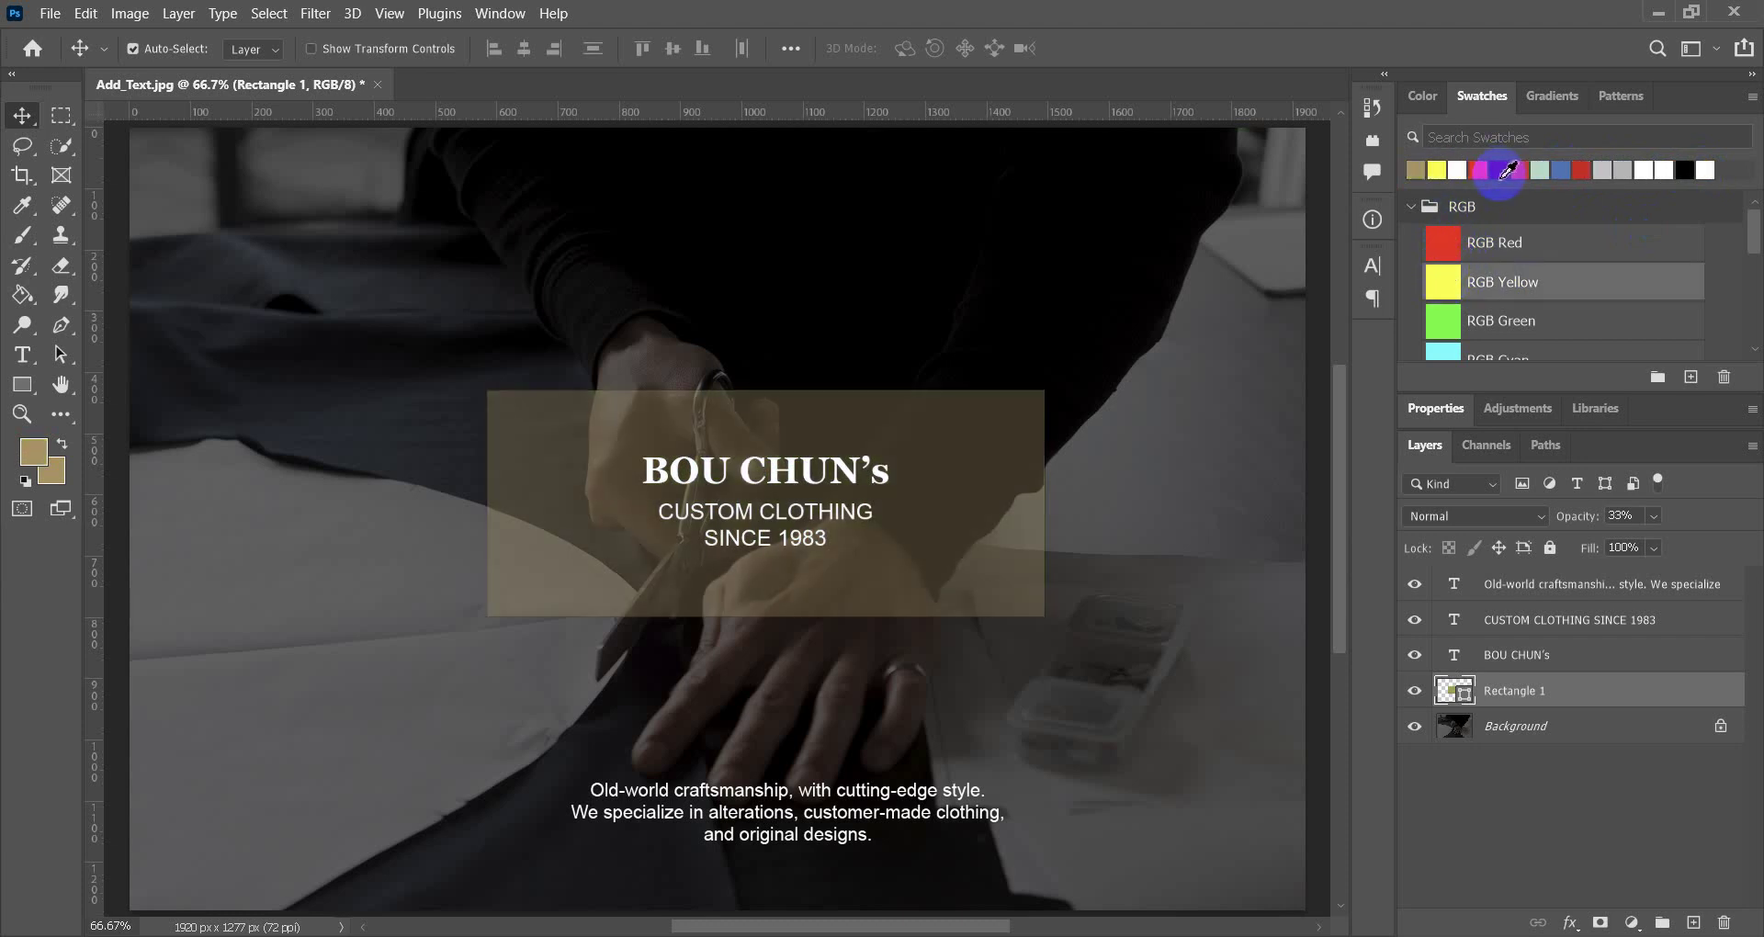
Shift the tan box about 13 px left and realign the Old-world paragraph with it.
click(22, 116)
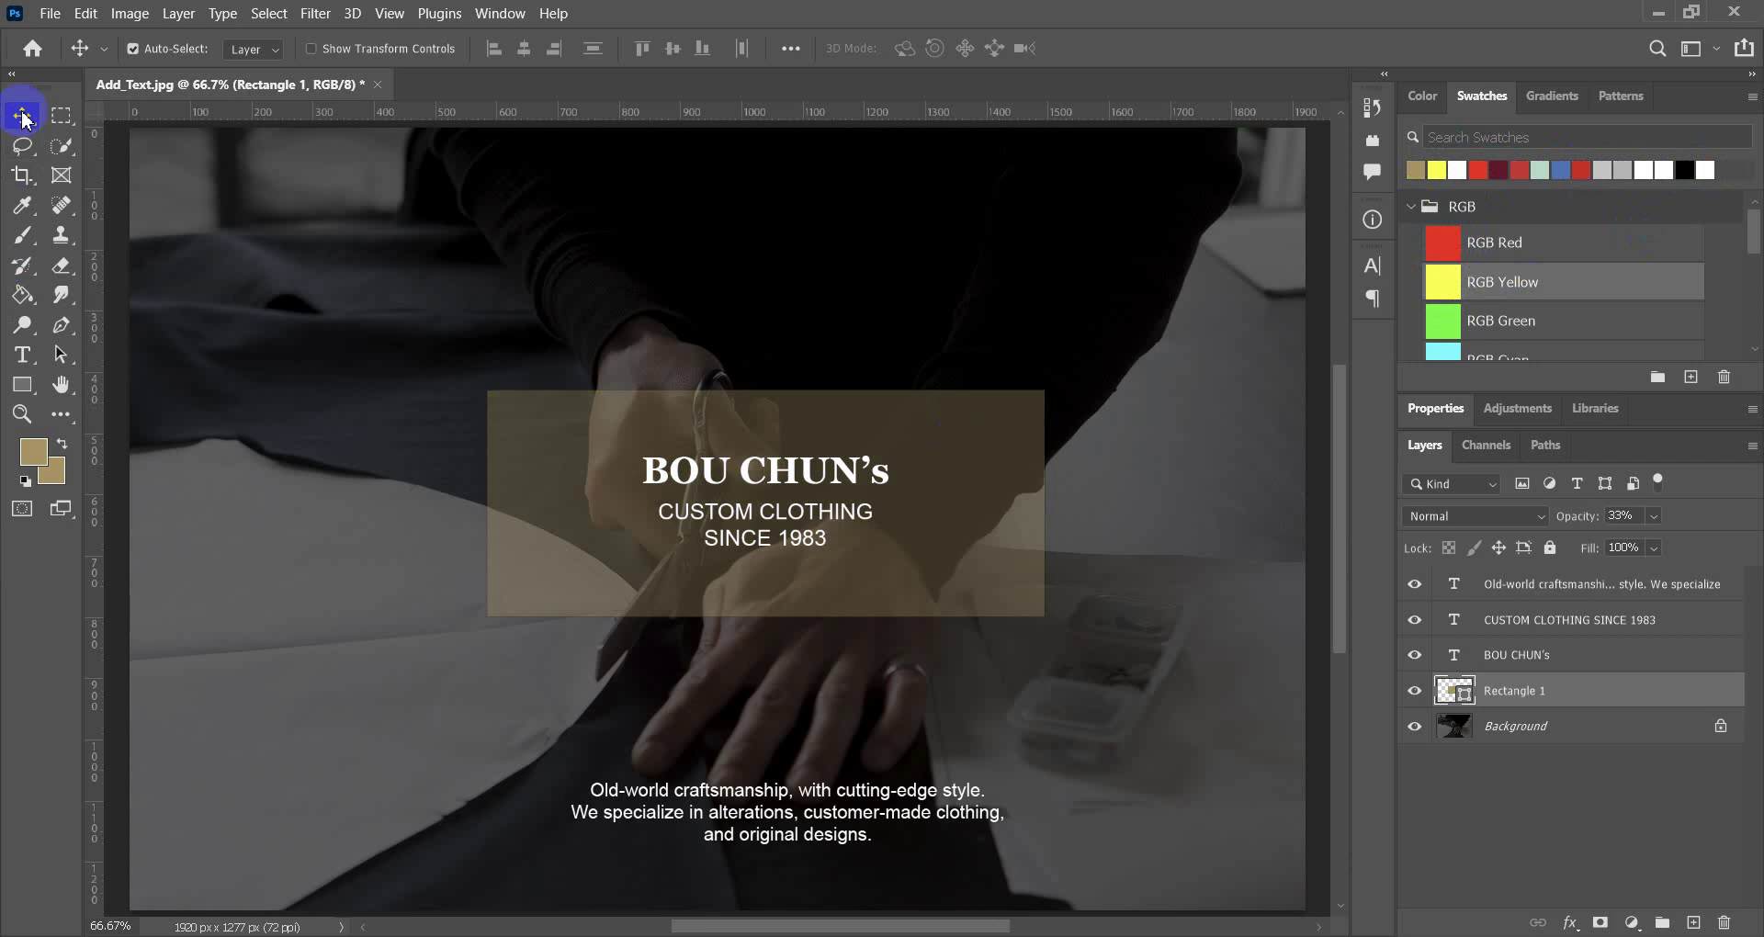
drag(941, 555, 956, 574)
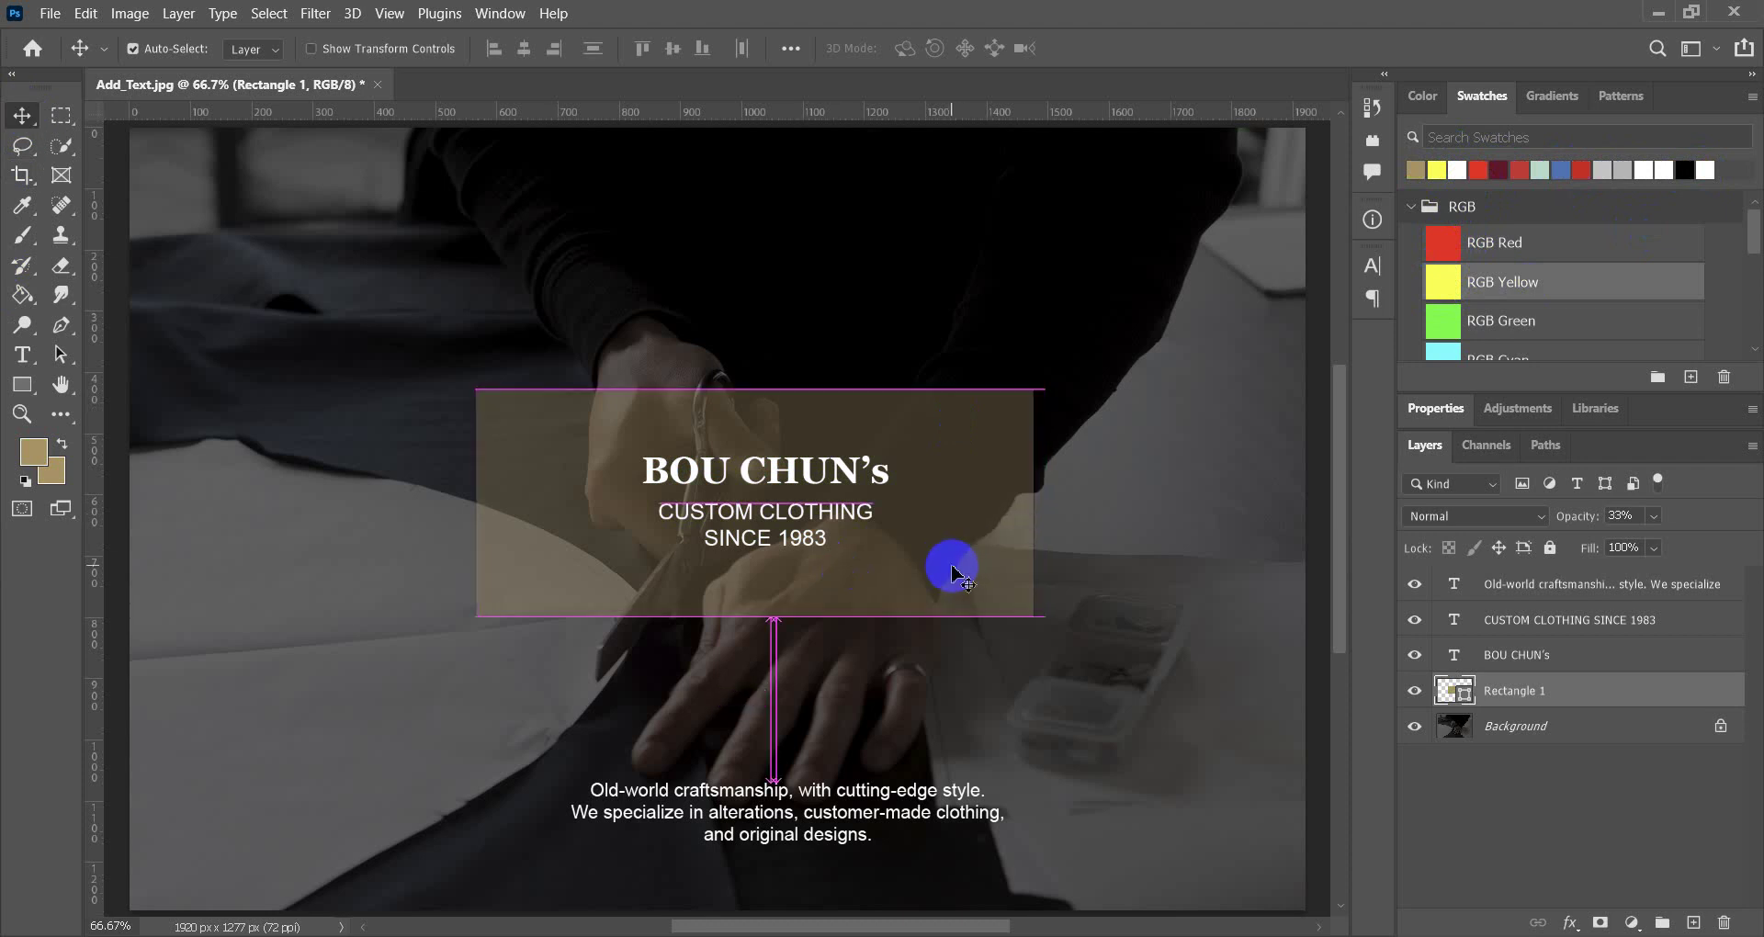
drag(871, 788, 863, 795)
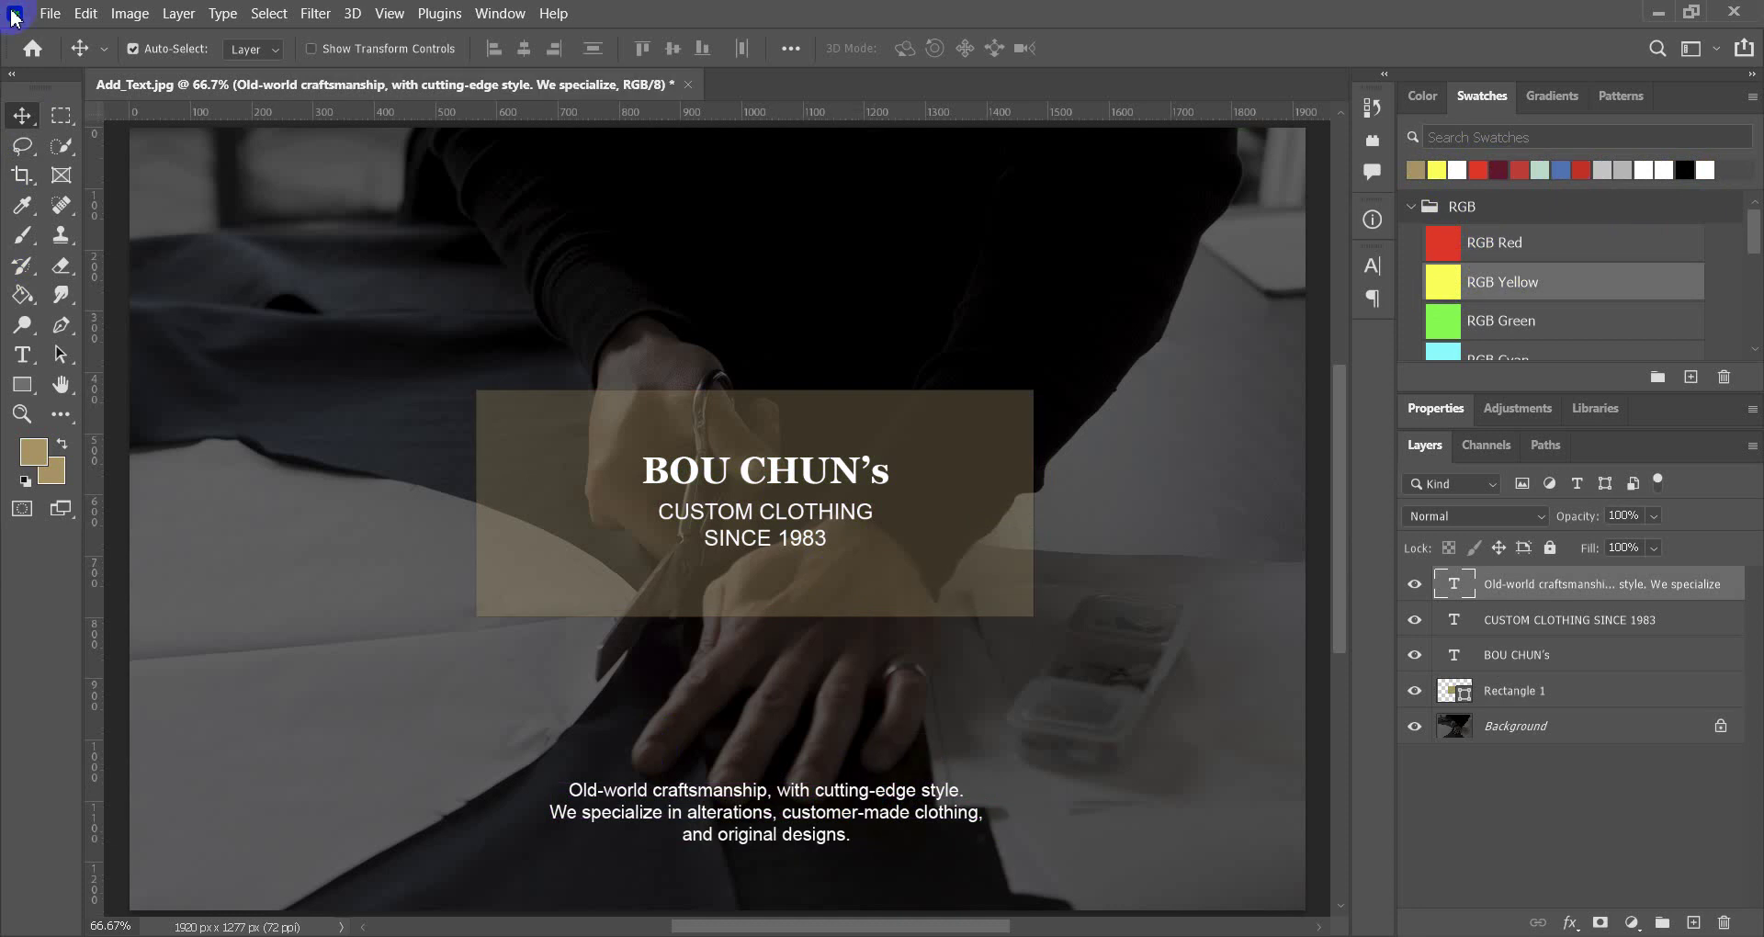
click(974, 588)
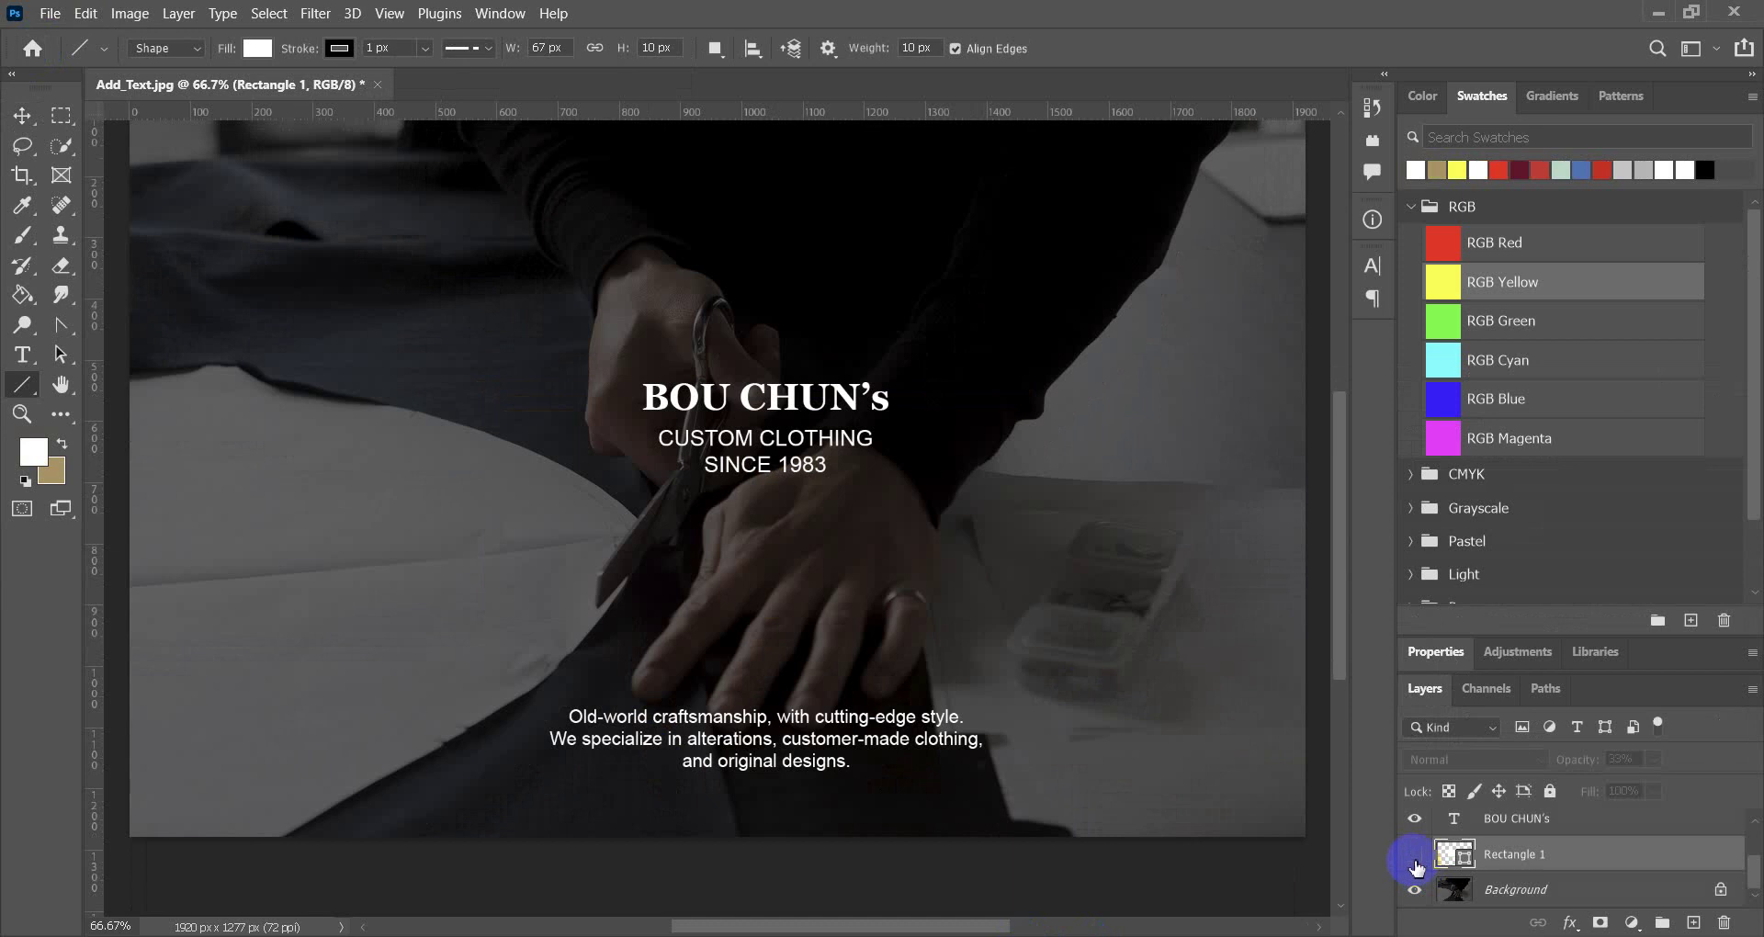
Toggle the box layer's visibility to compare, leaving the box hidden.
click(1416, 854)
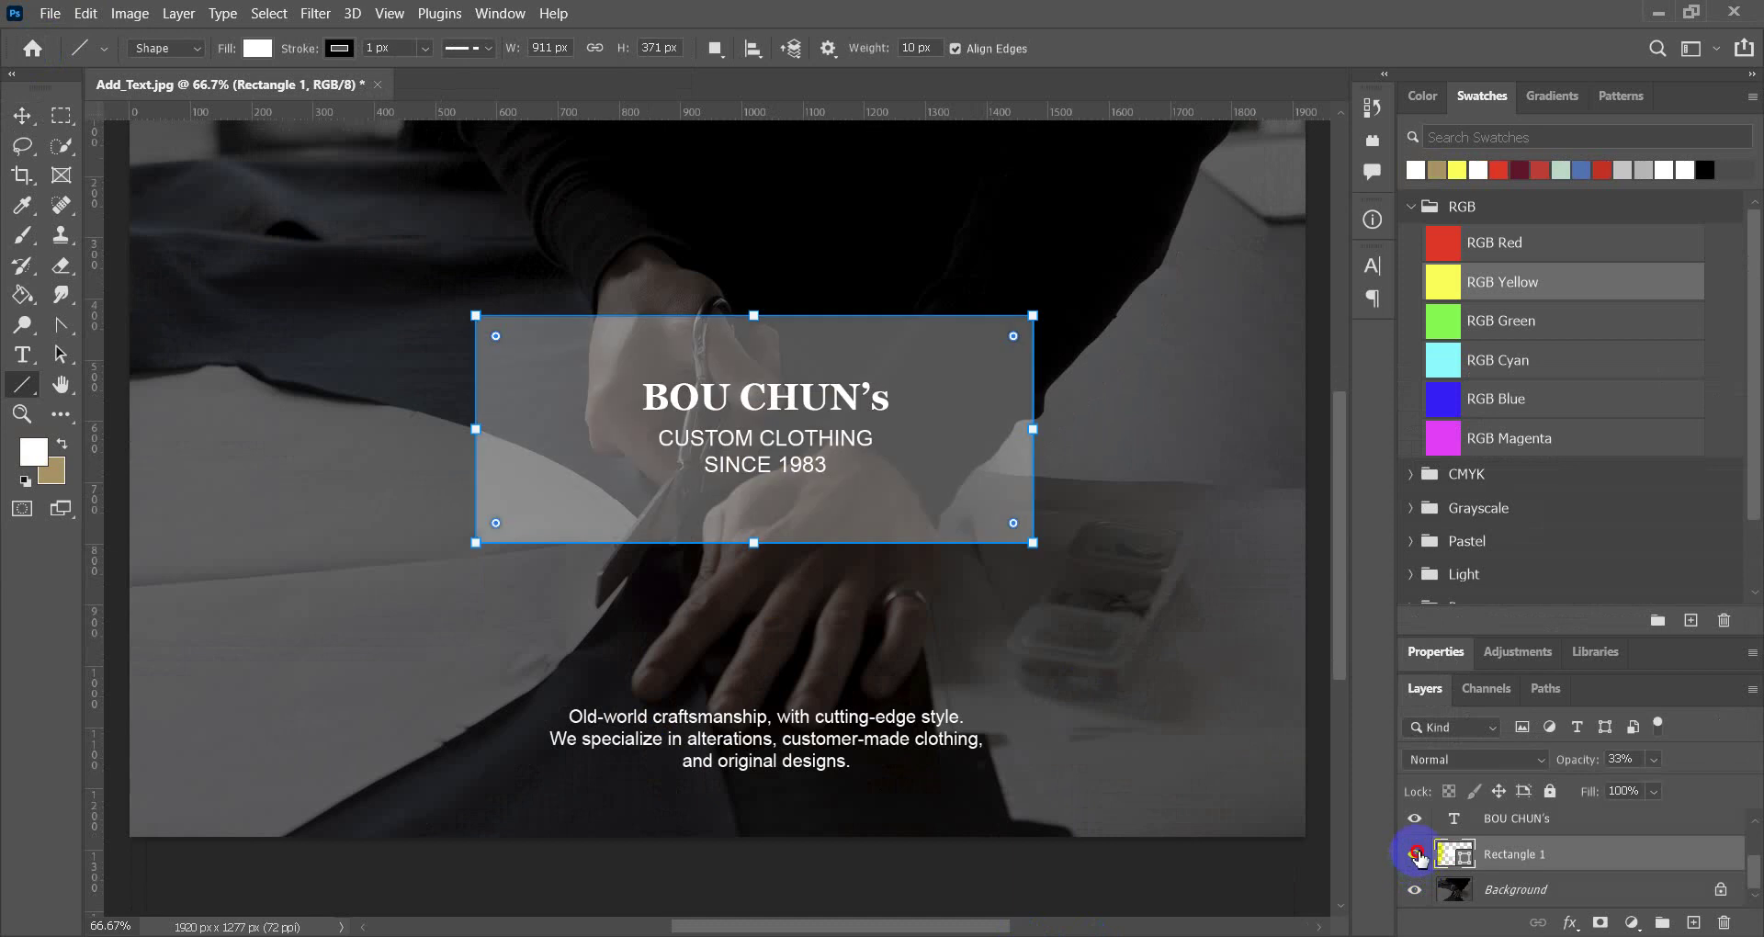
click(1416, 855)
click(1419, 857)
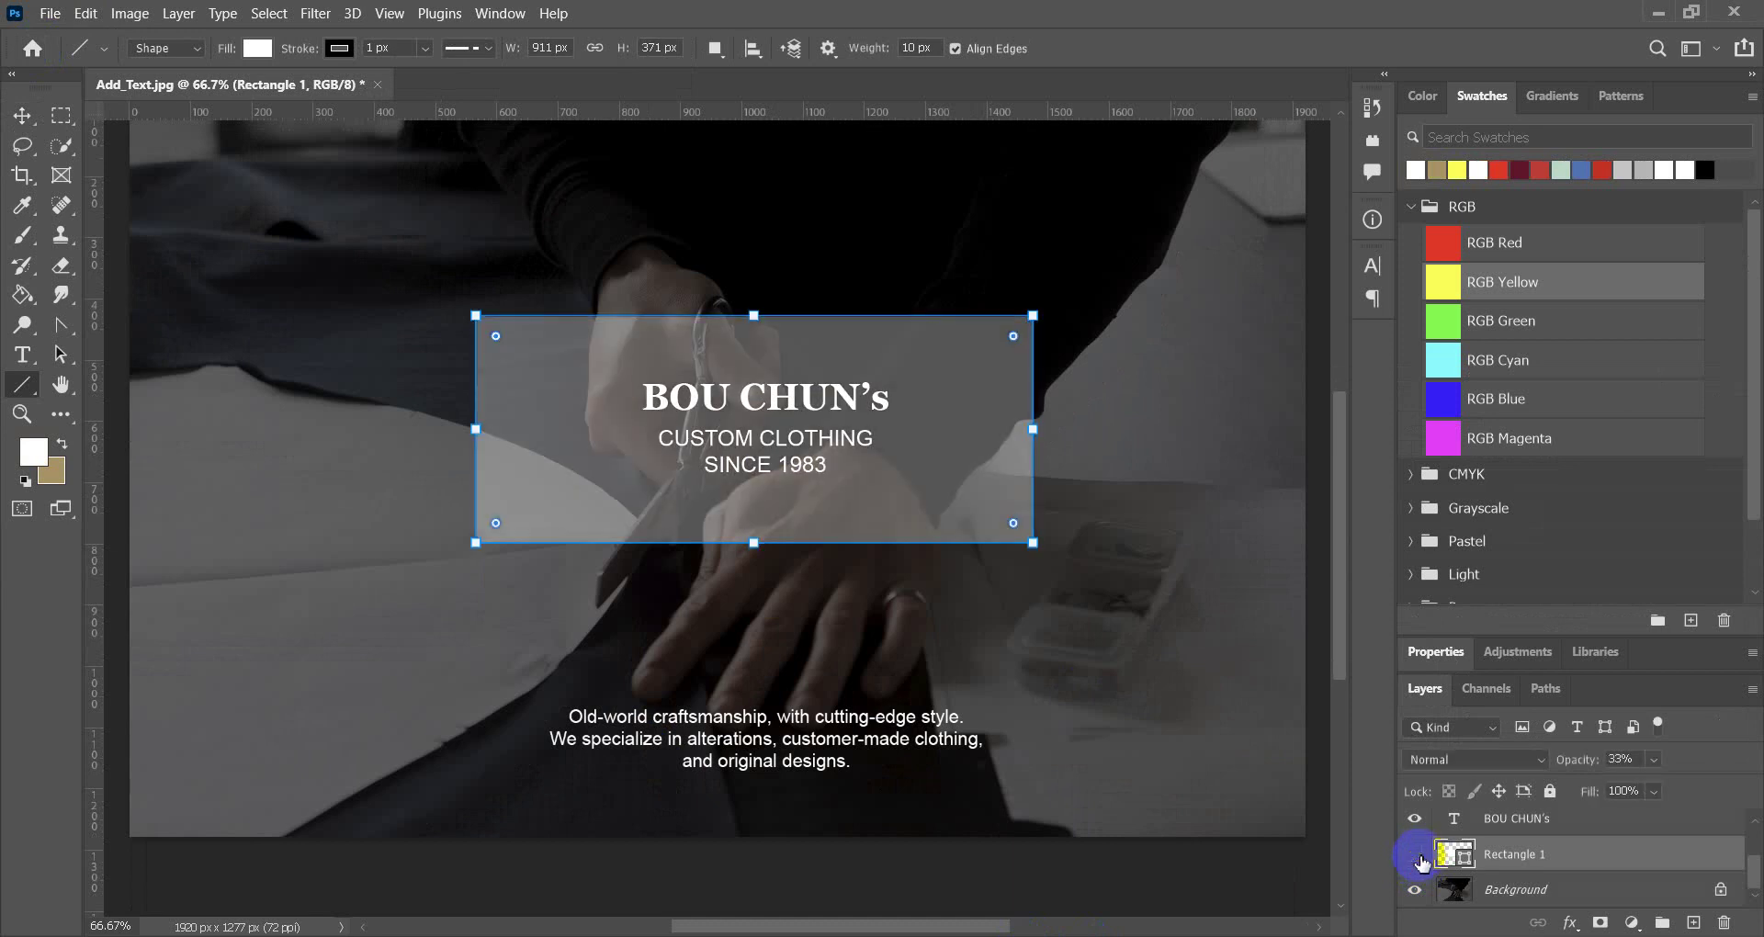
click(1419, 858)
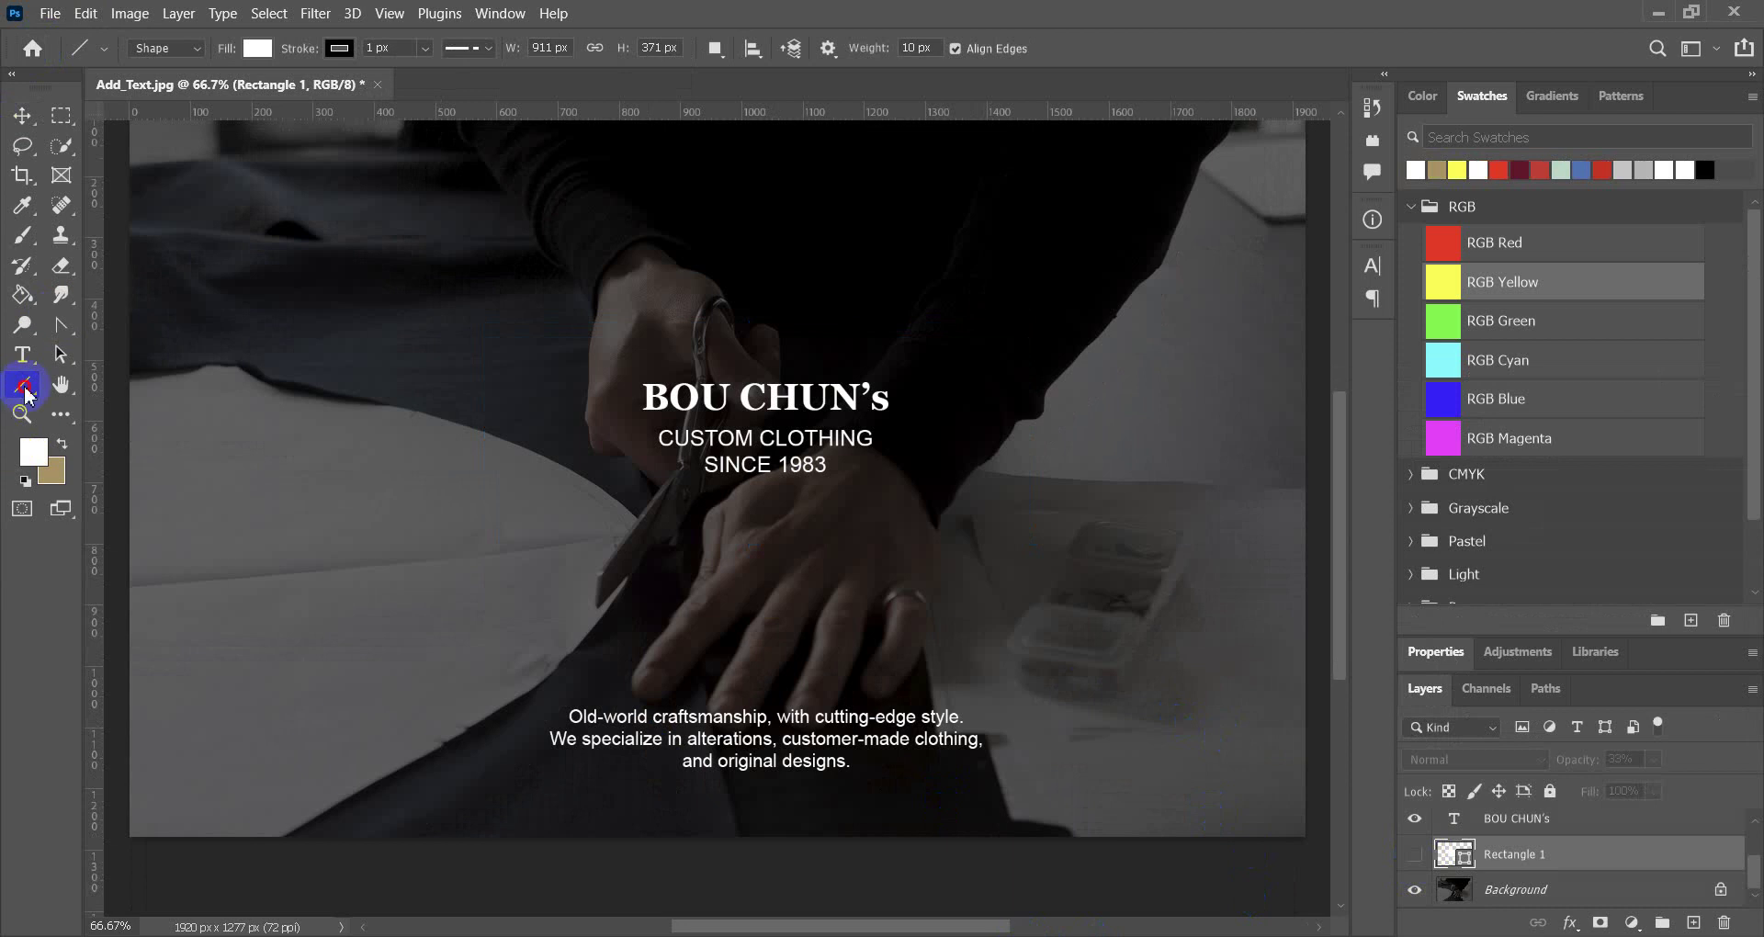
Choose the Line Tool from the shape tools flyout.
click(26, 395)
click(157, 484)
click(1111, 880)
Draw a short white dash below SINCE 1983 with the Line Tool.
right_click(30, 398)
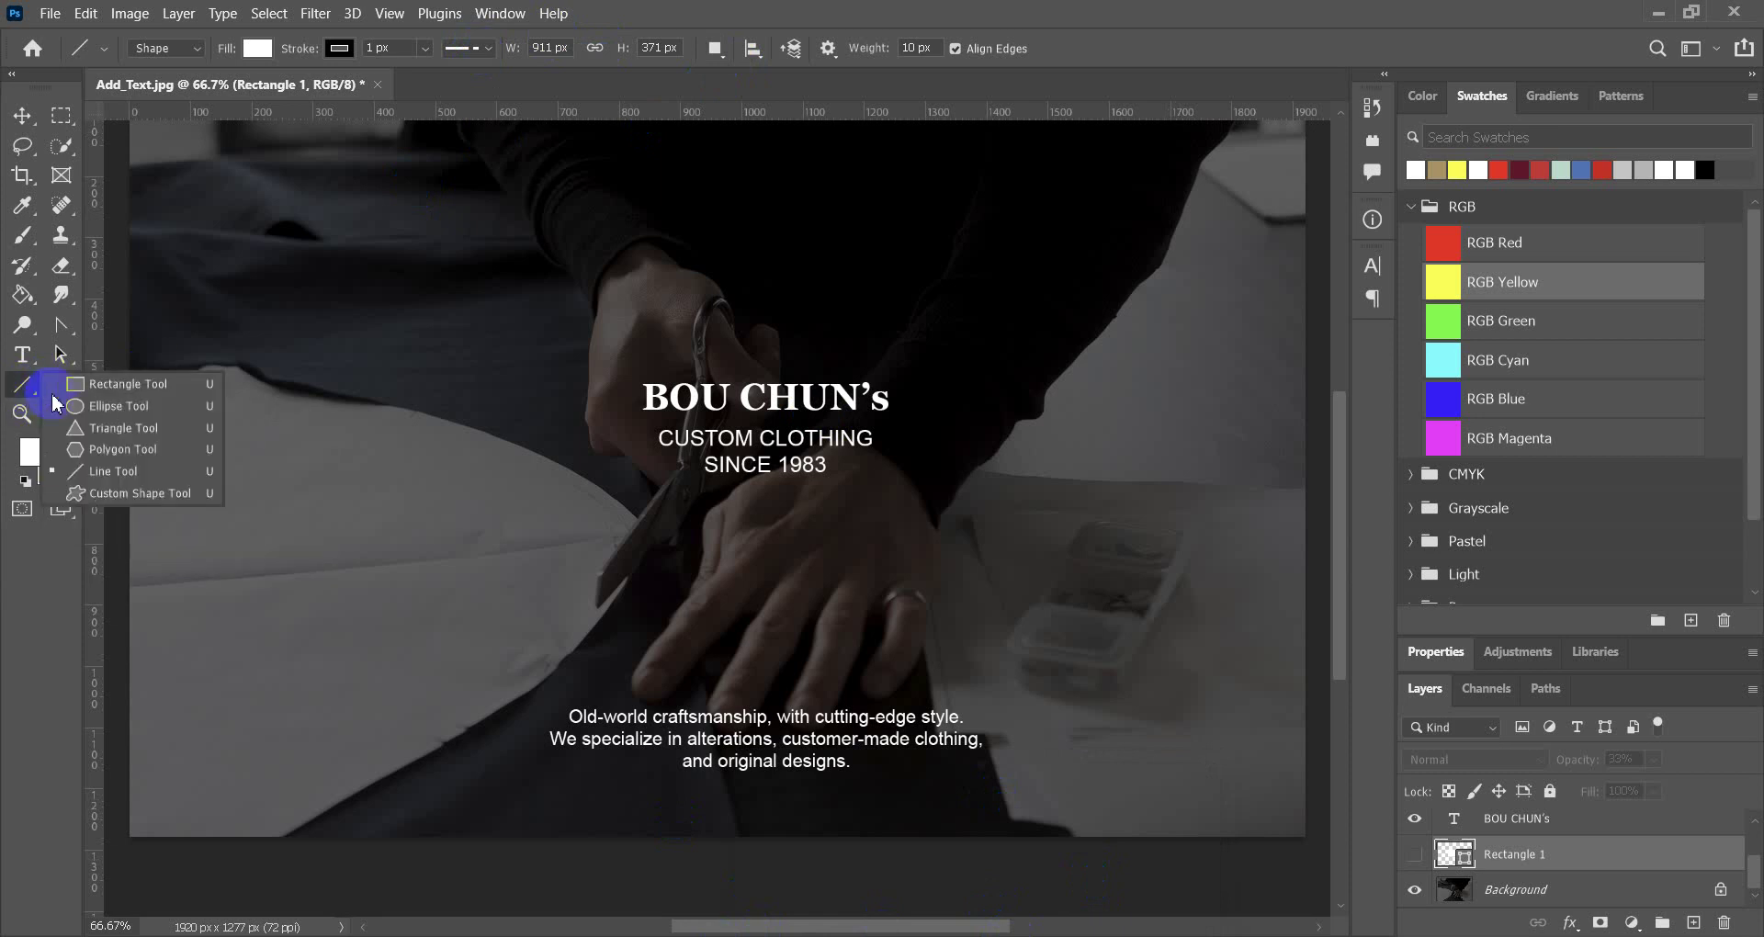
click(120, 467)
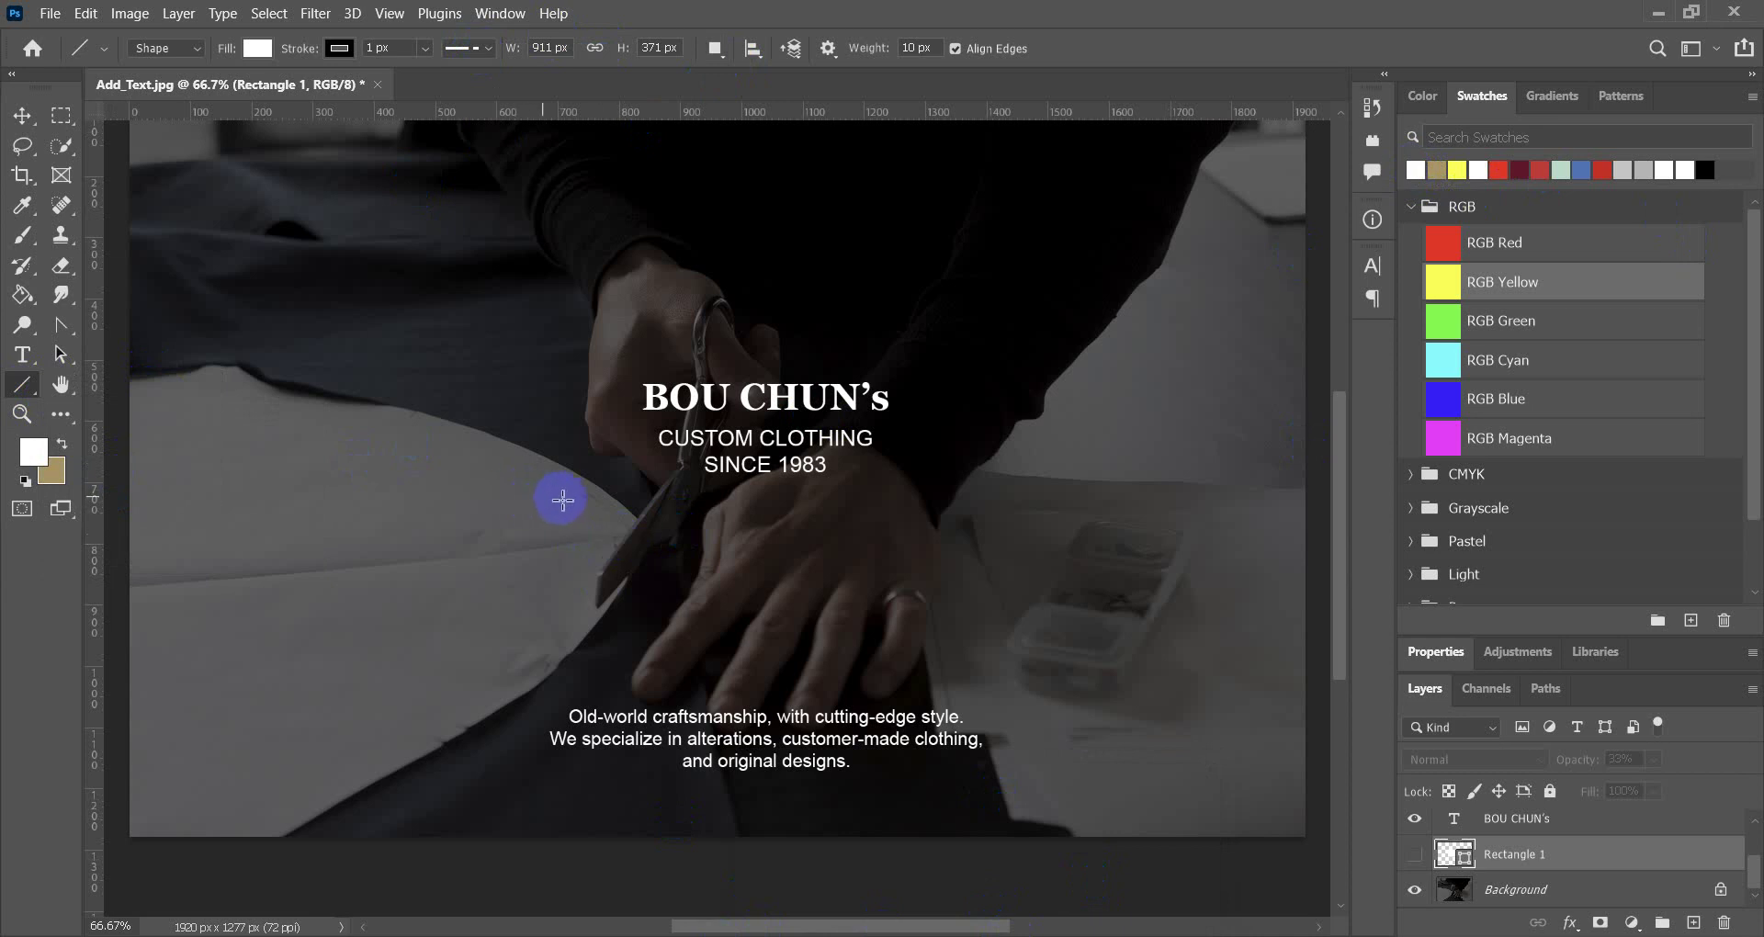
drag(568, 499, 603, 497)
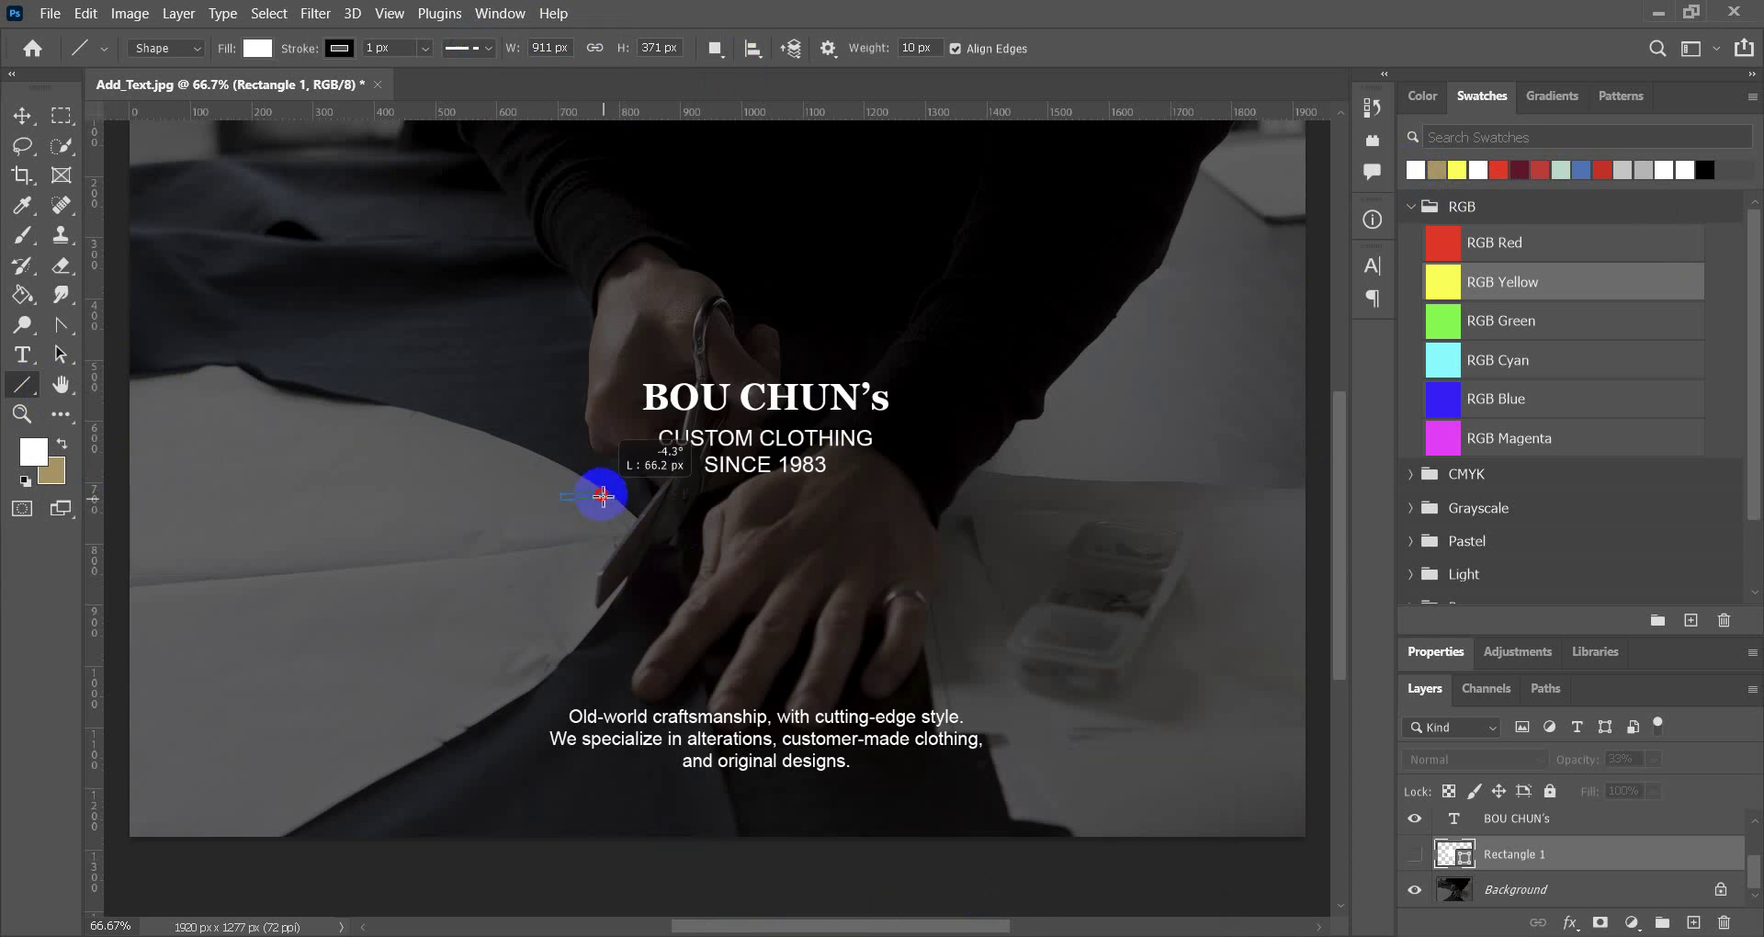
drag(603, 496, 612, 496)
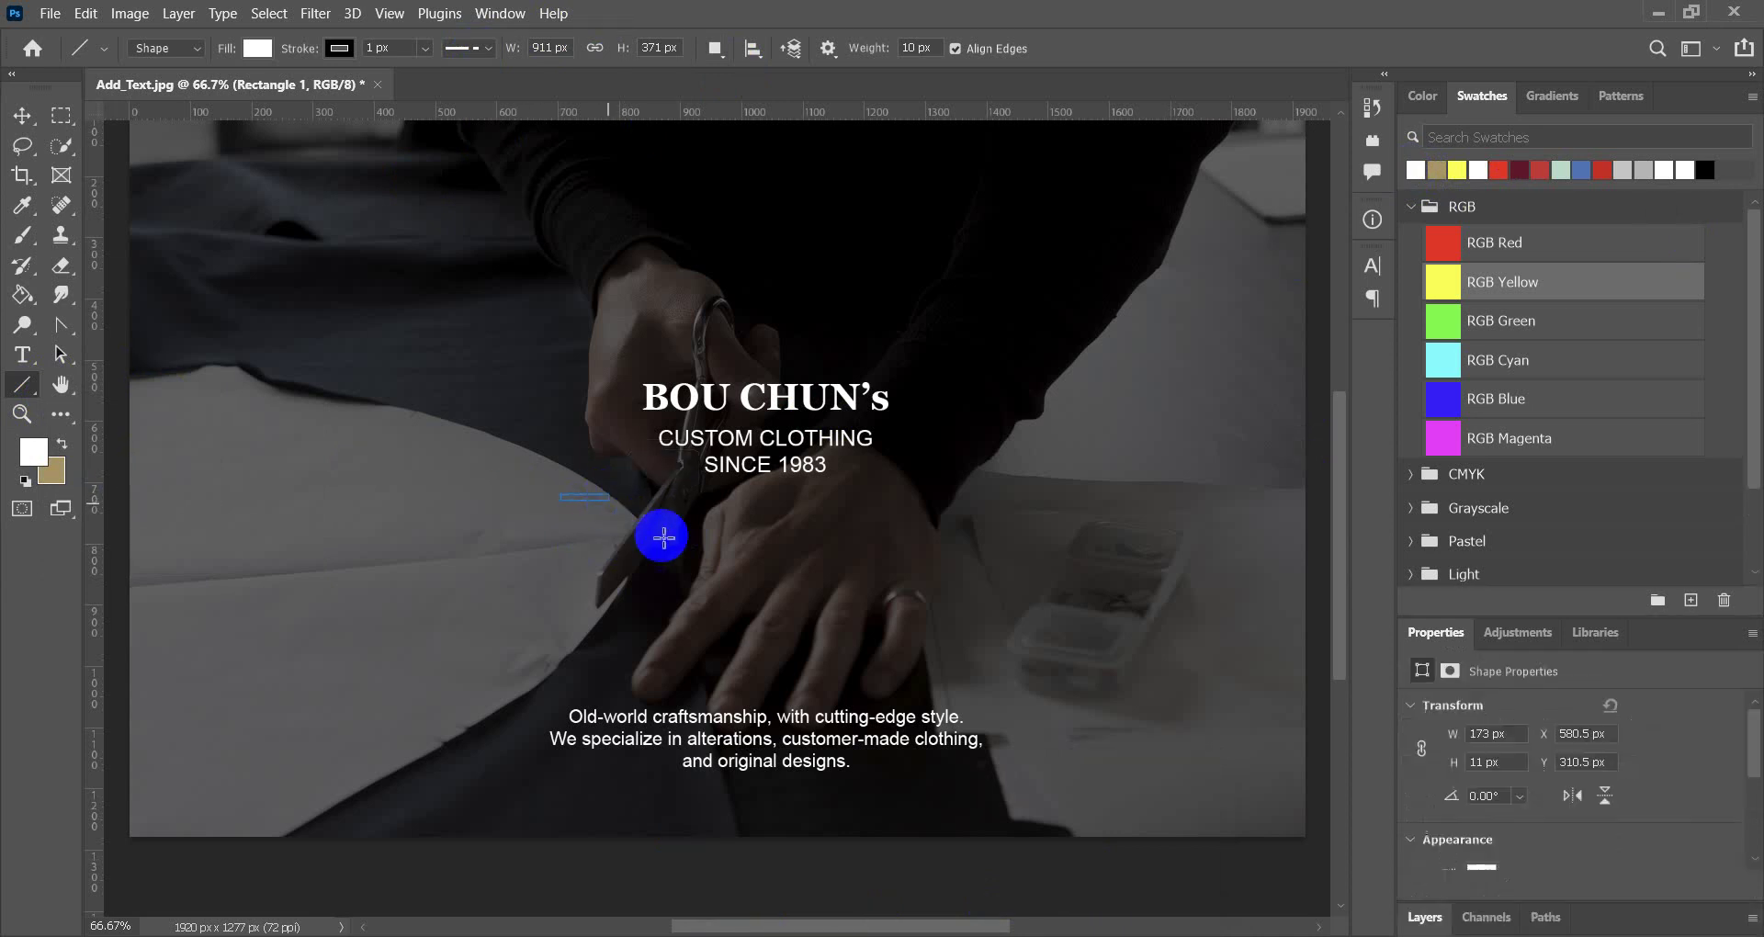
Alt-drag a copy of the dash to its right and scroll the layer list into view.
click(24, 118)
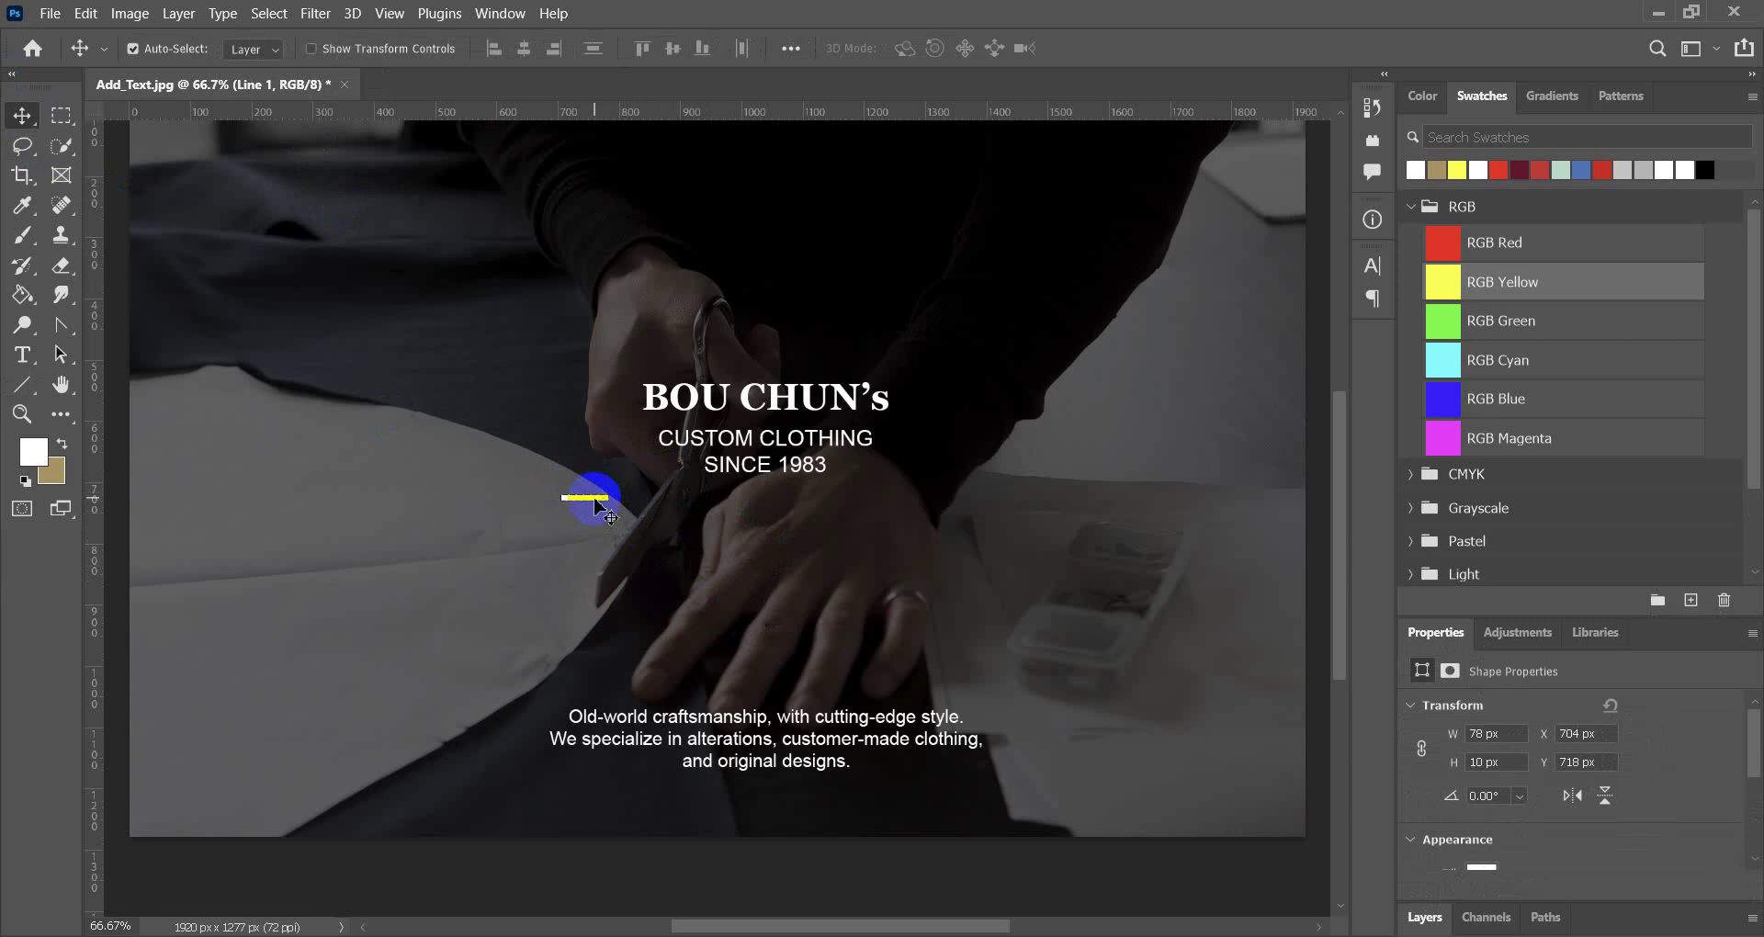
drag(602, 505, 674, 508)
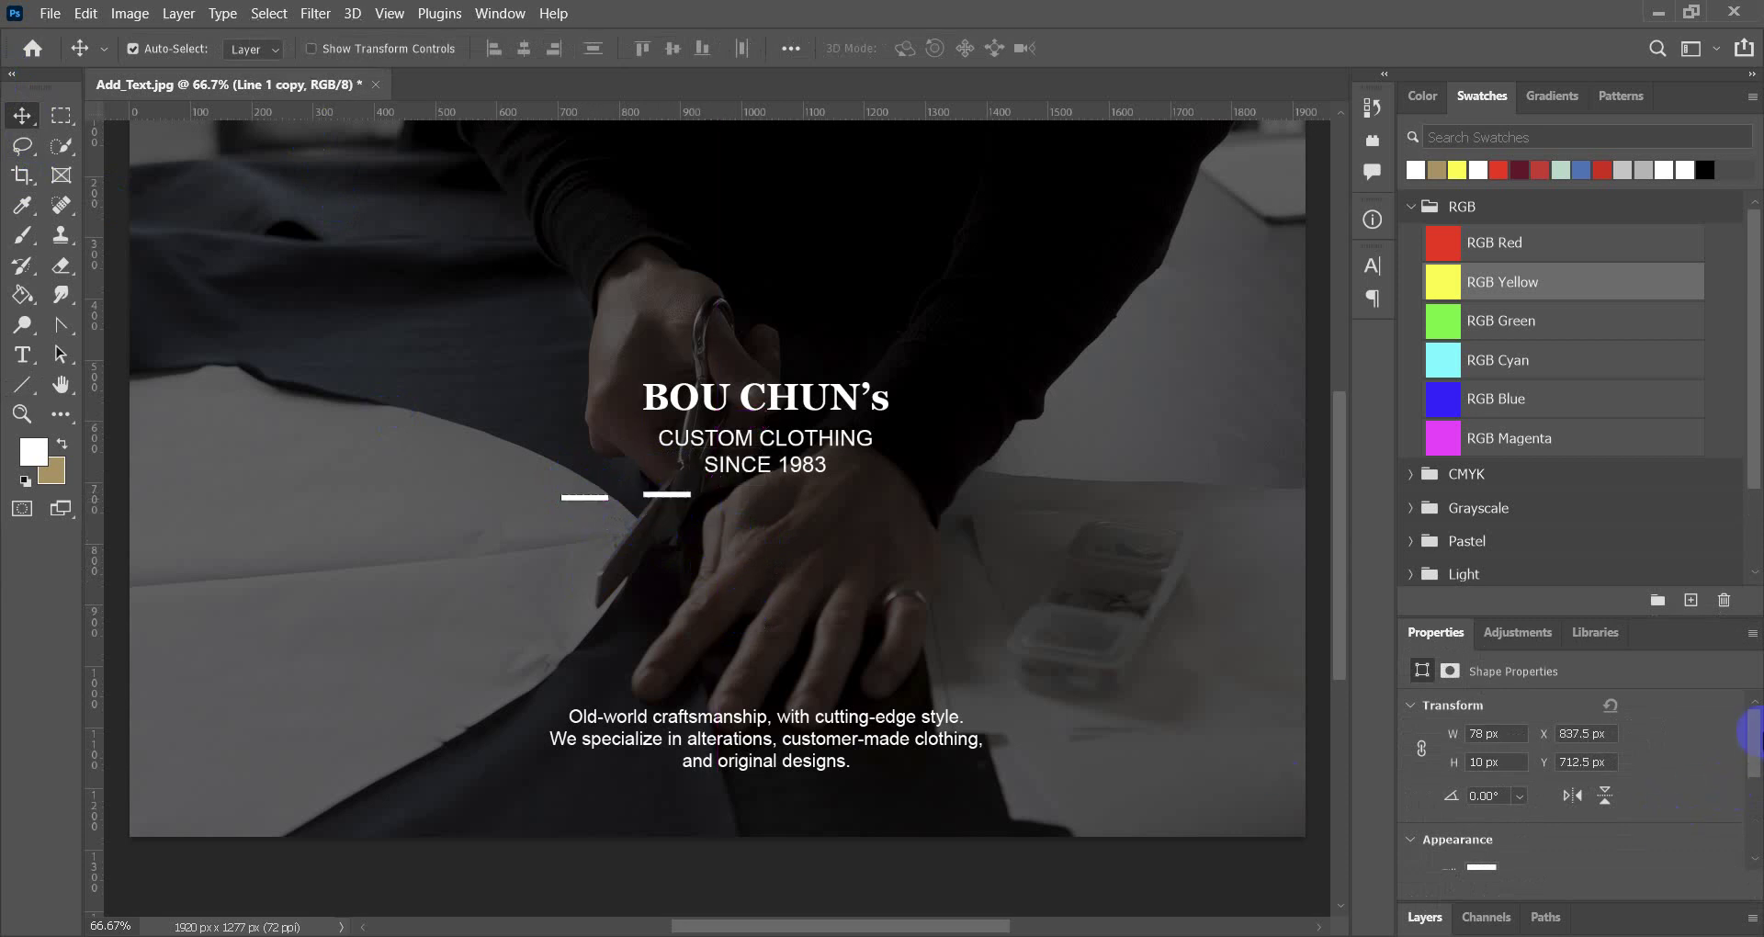
drag(1755, 756, 1756, 813)
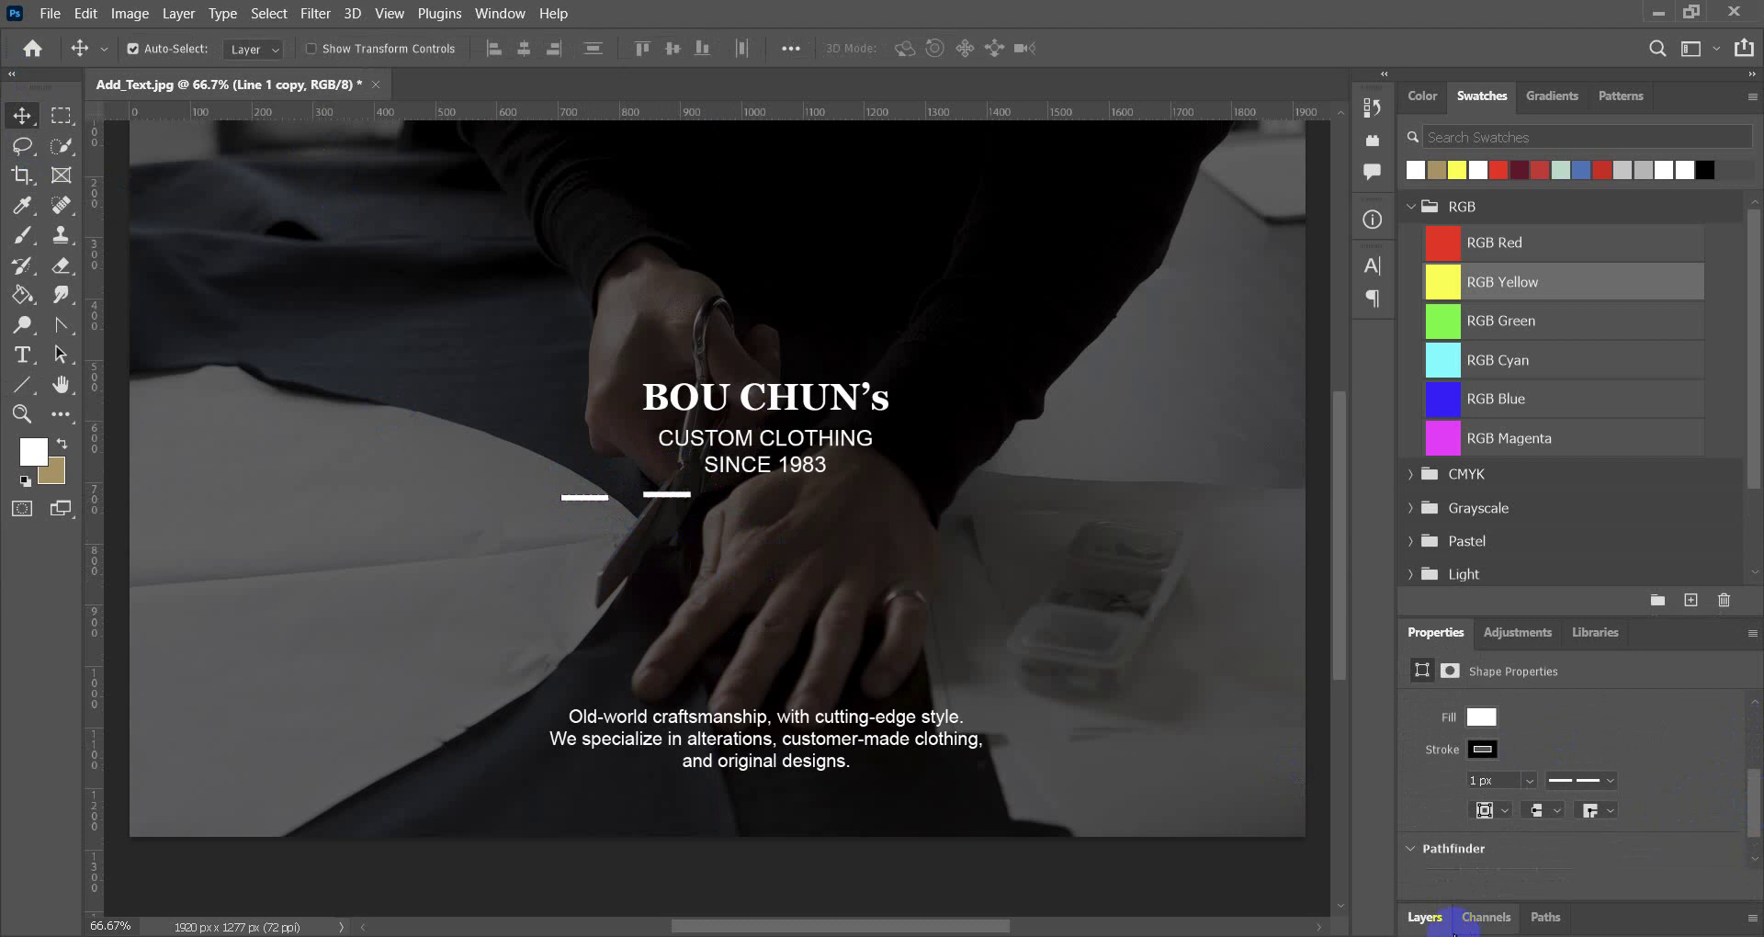
click(1425, 917)
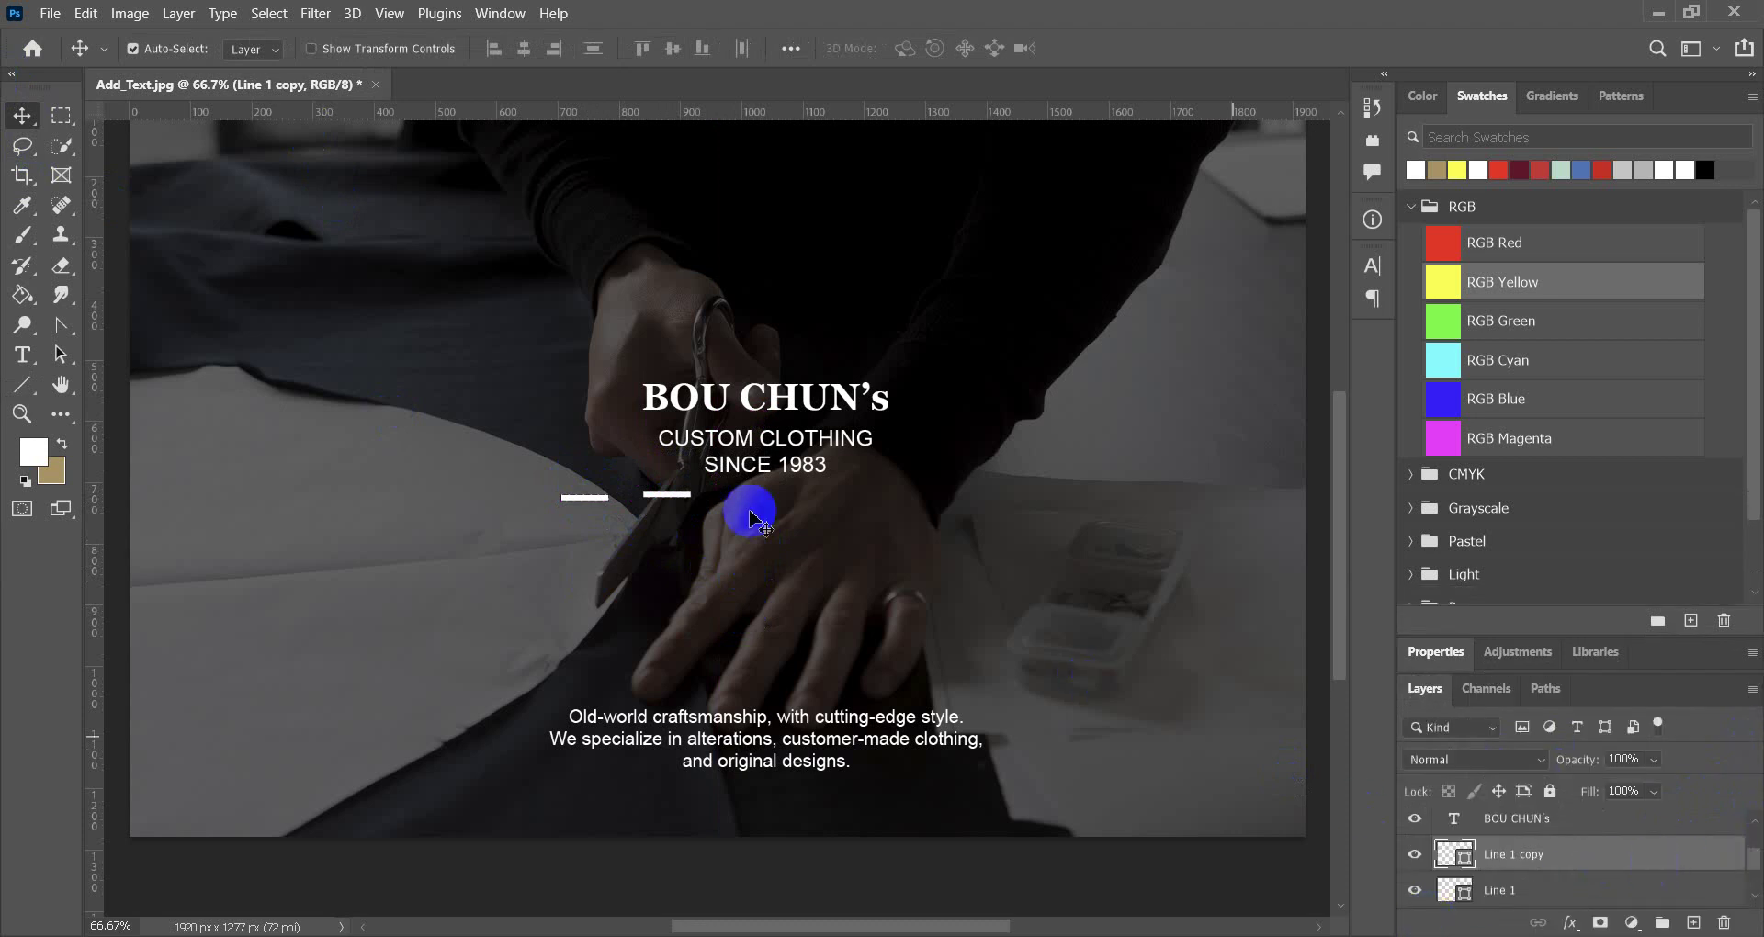
Alt-drag more dash copies into a row of five beneath SINCE 1983, adjusting the end dashes.
click(674, 495)
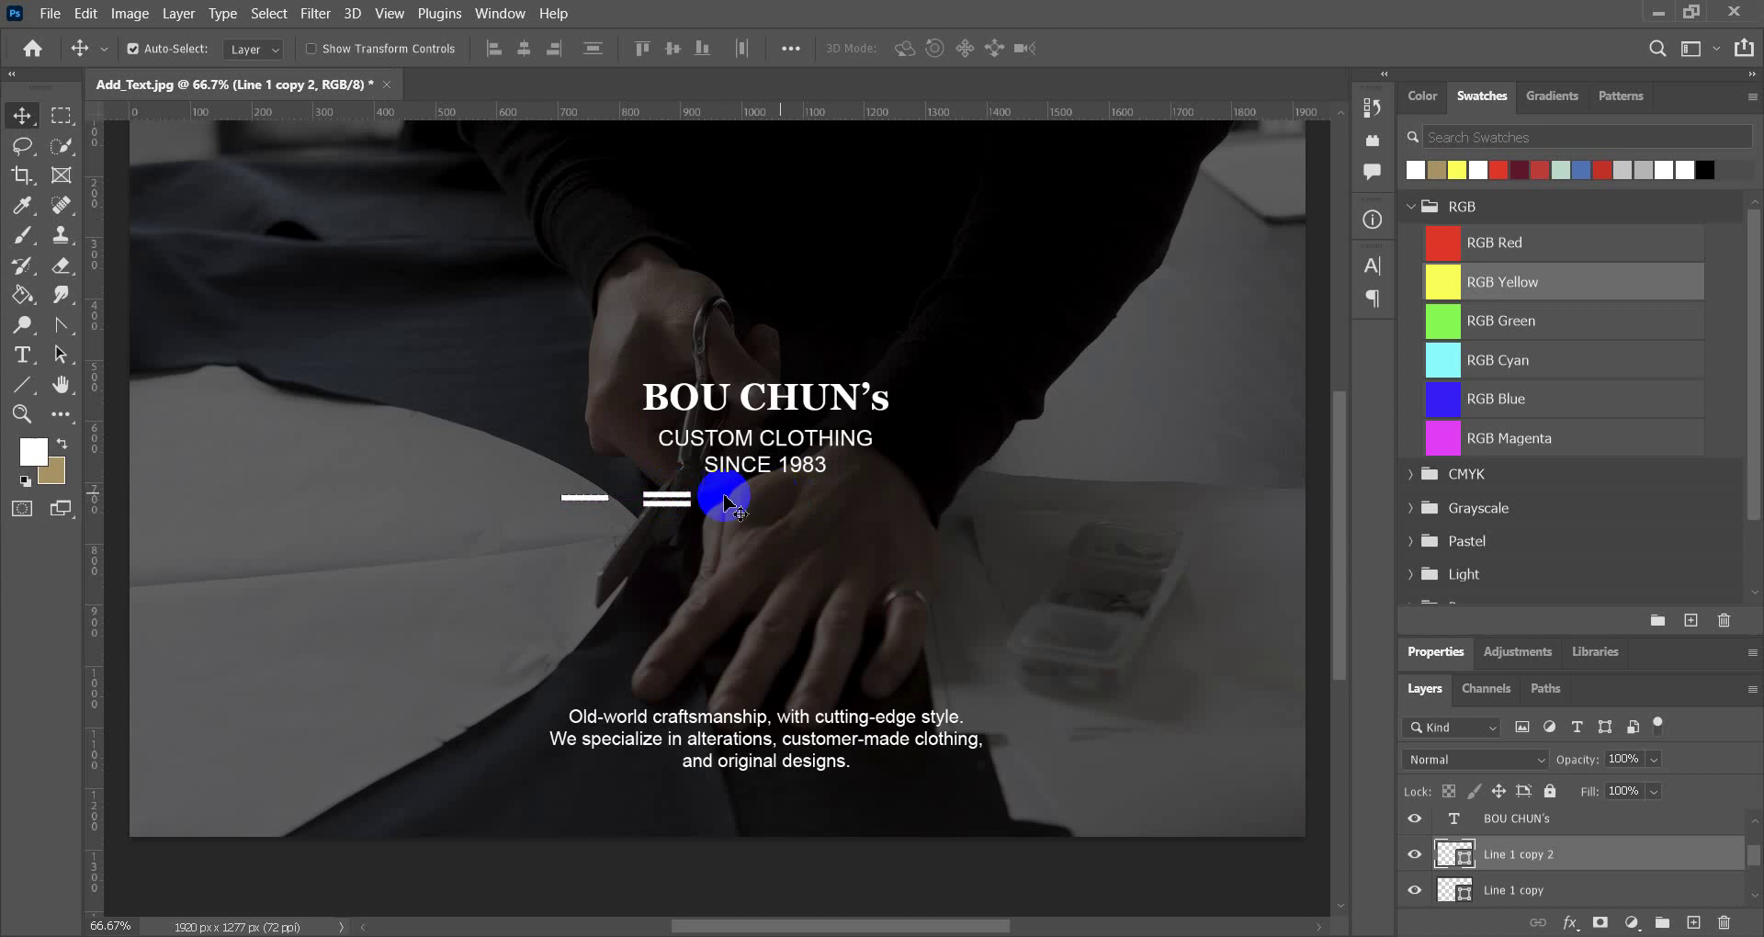
mouse_move(674, 499)
mouse_down()
mouse_move(669, 513)
mouse_move(835, 499)
mouse_up()
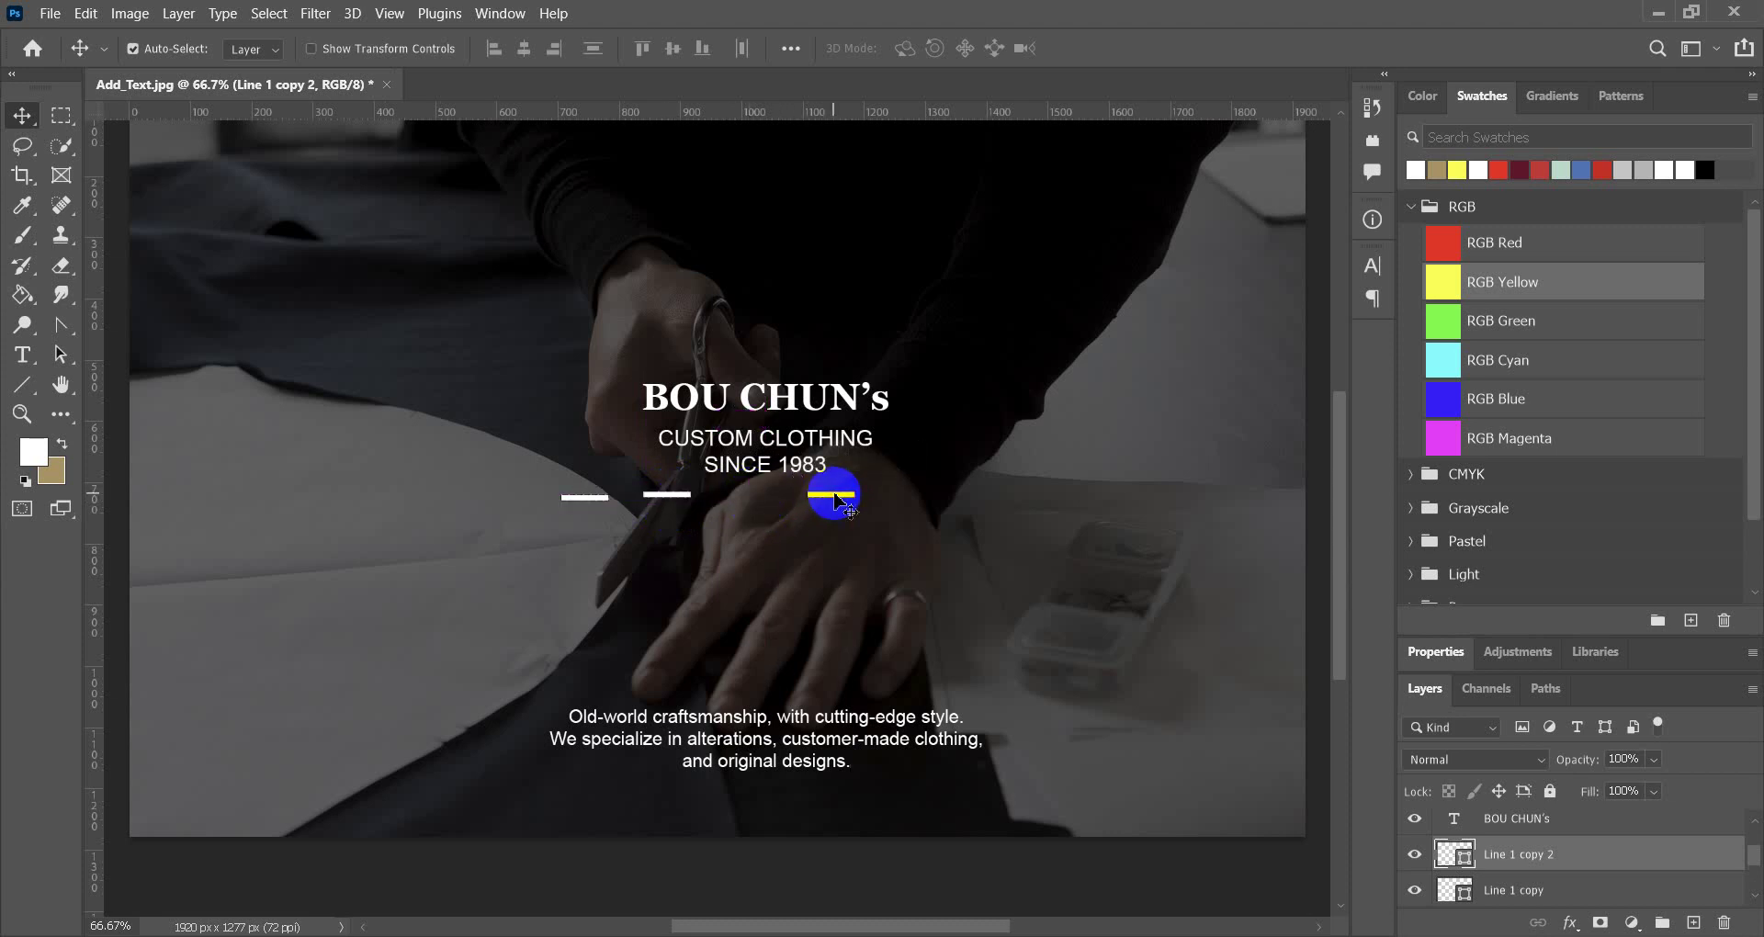
mouse_move(837, 500)
mouse_down()
mouse_move(675, 514)
mouse_move(956, 508)
mouse_move(935, 504)
mouse_up()
drag(668, 500, 790, 503)
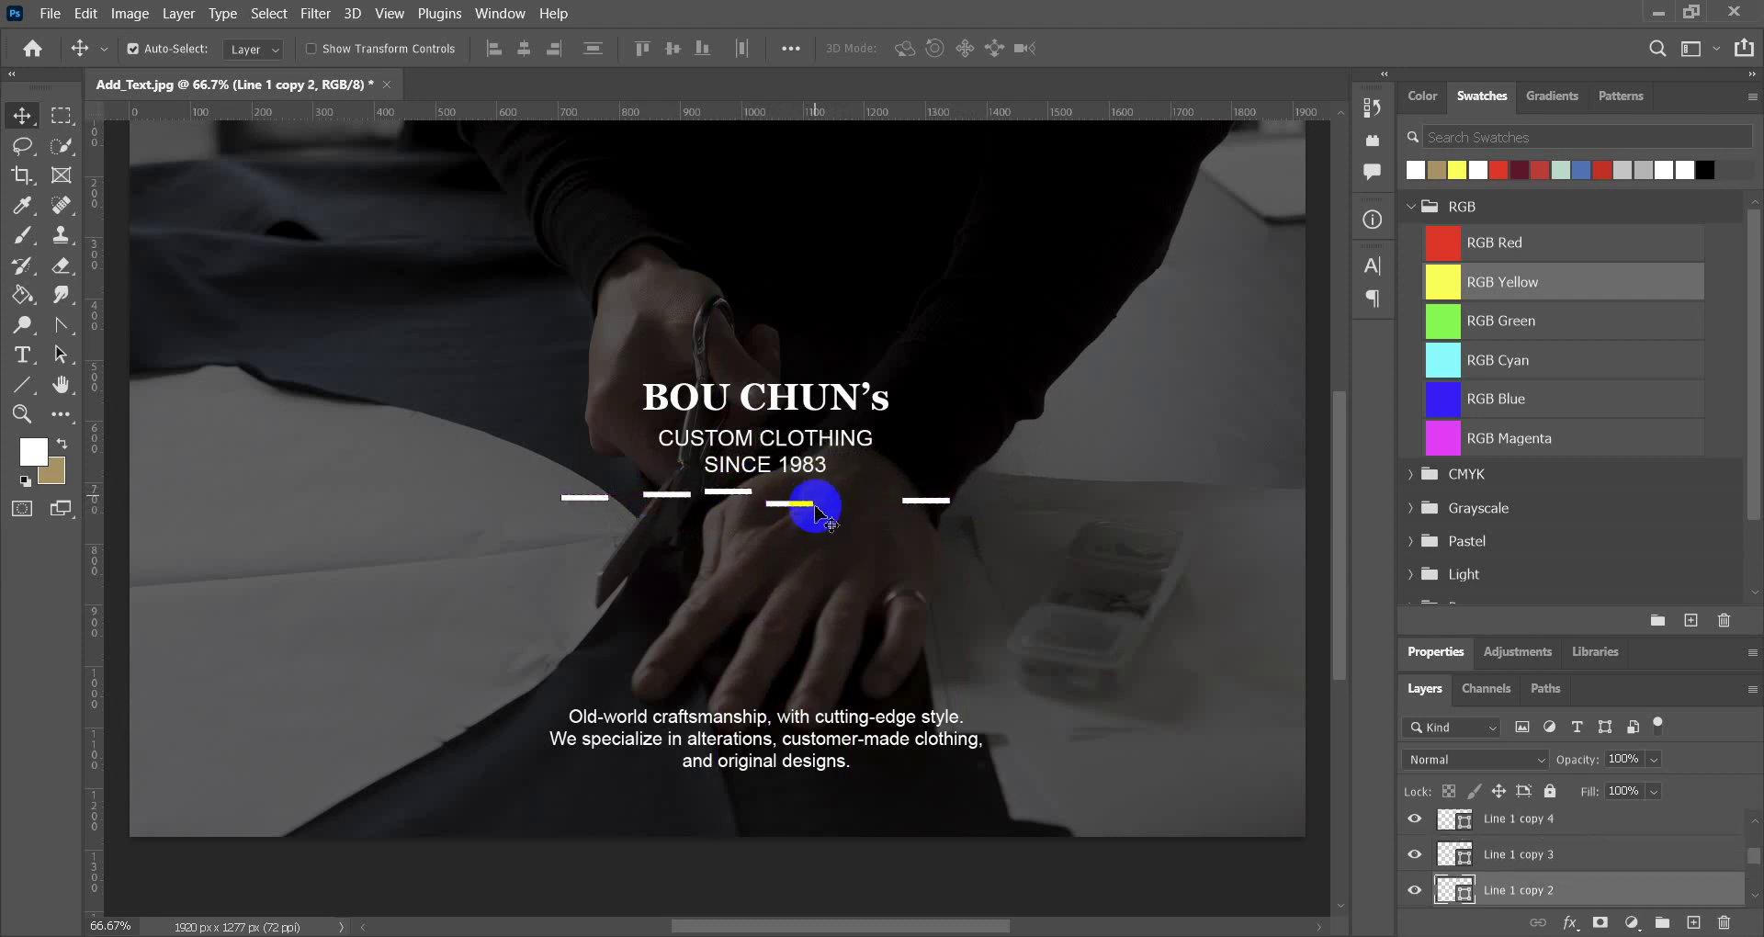
click(939, 504)
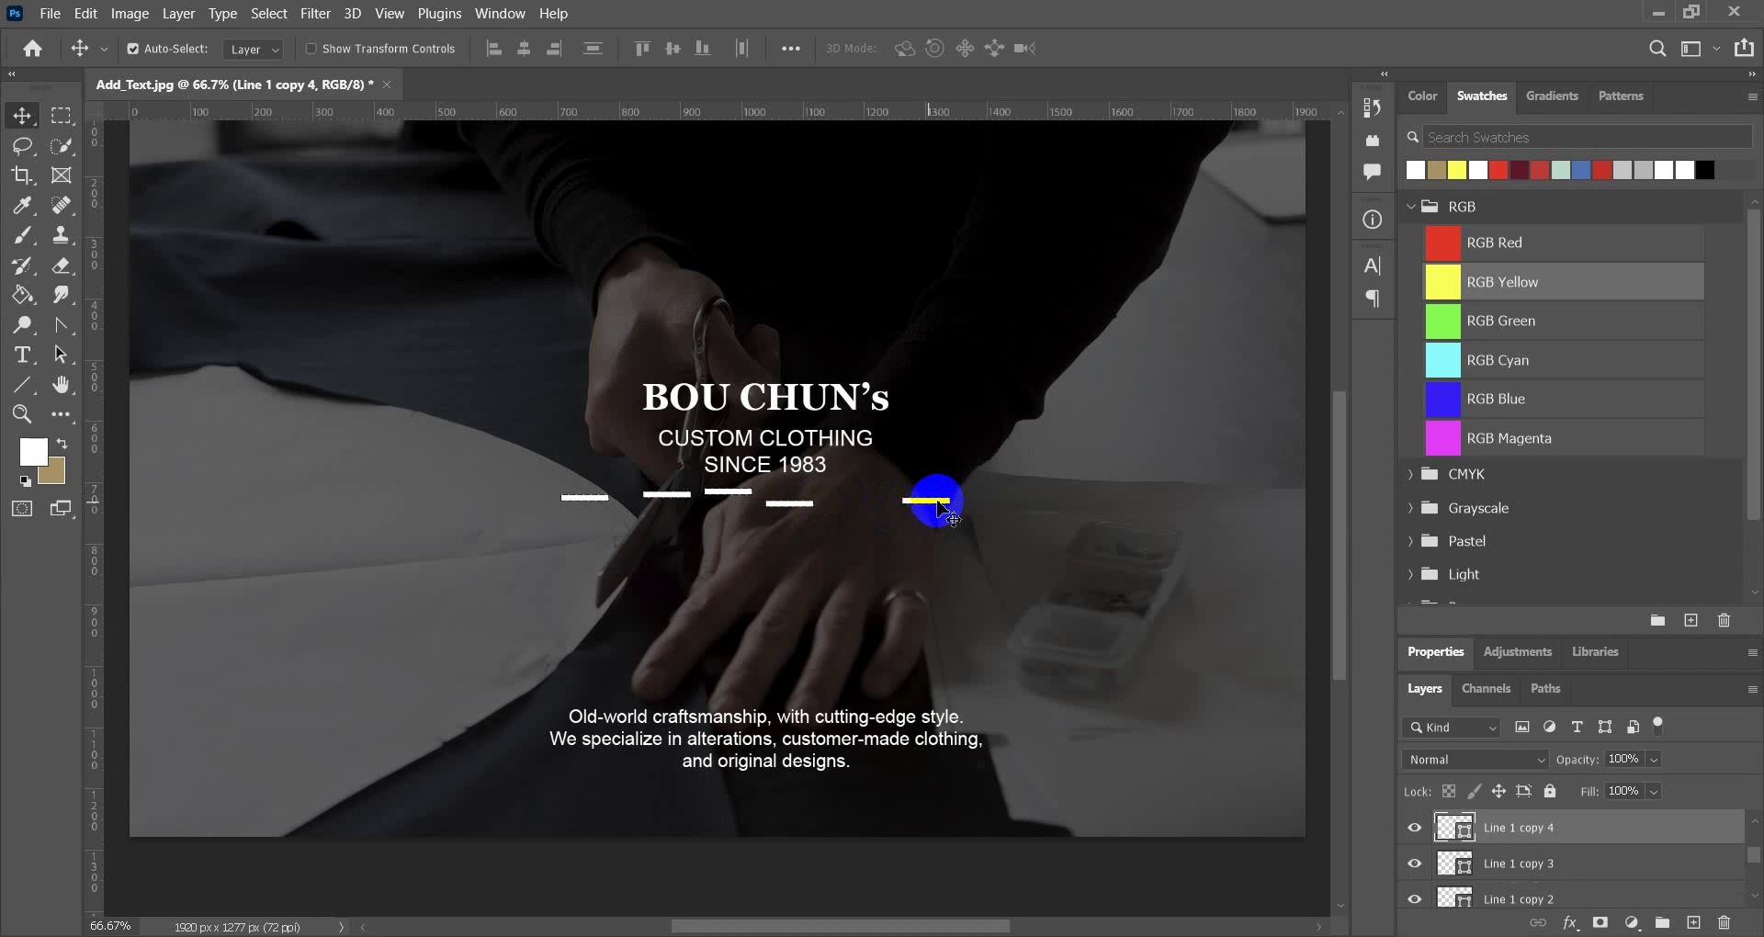
click(579, 506)
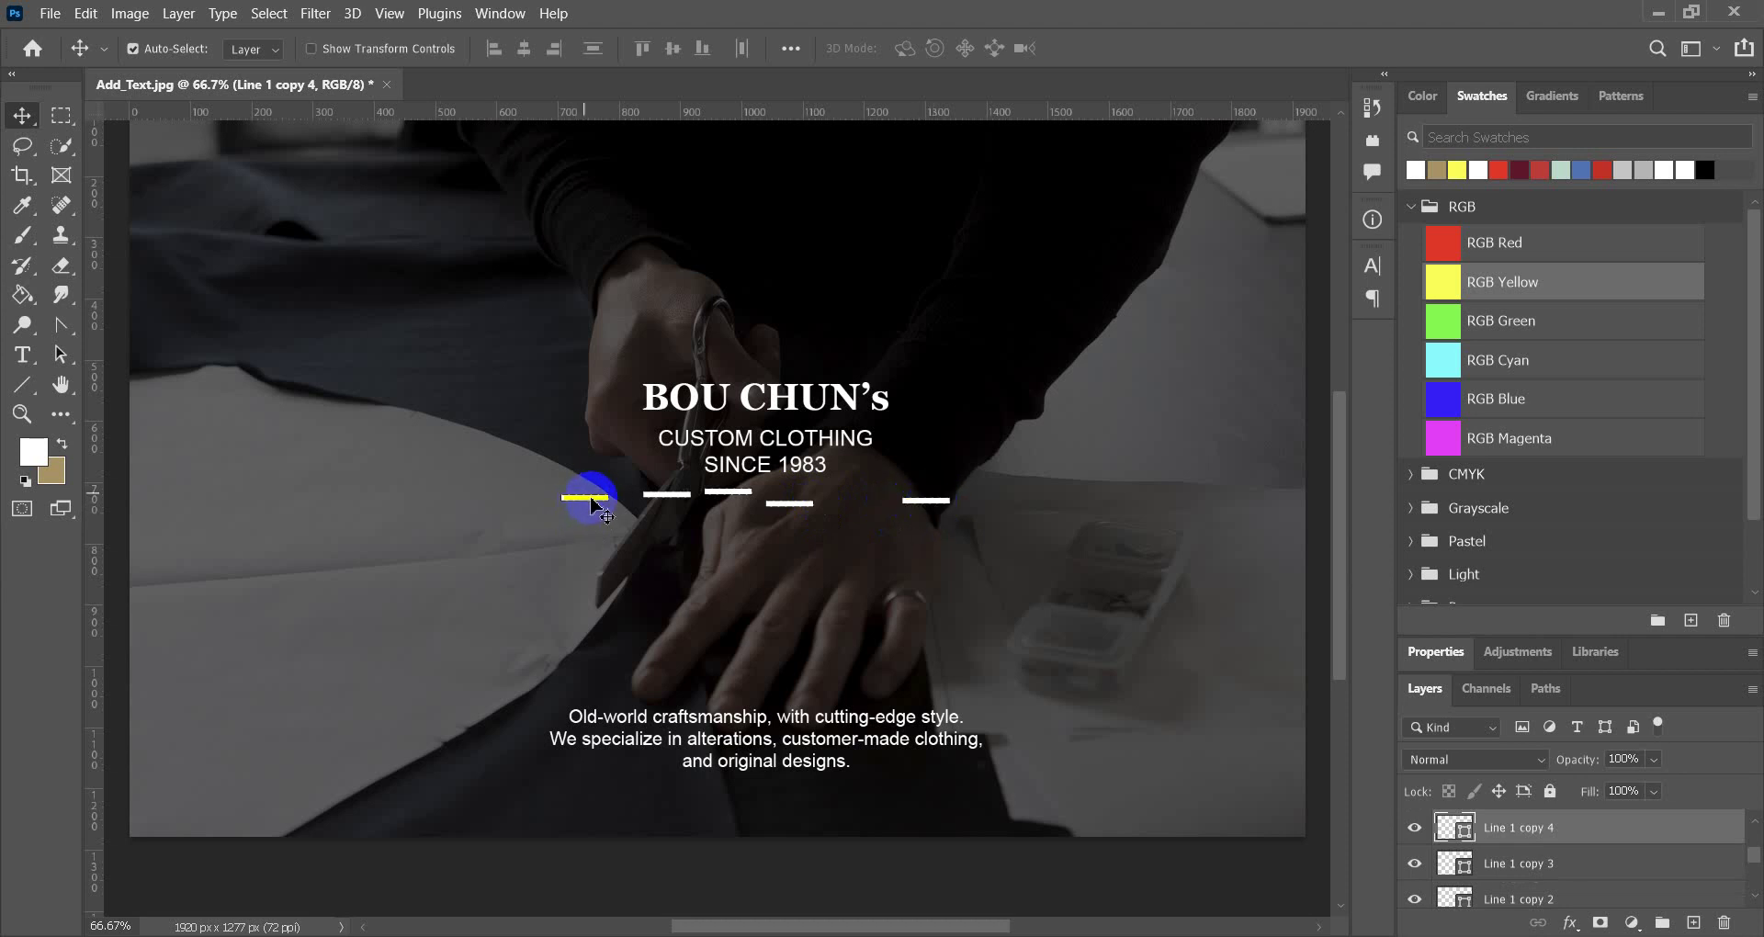
drag(593, 504, 591, 503)
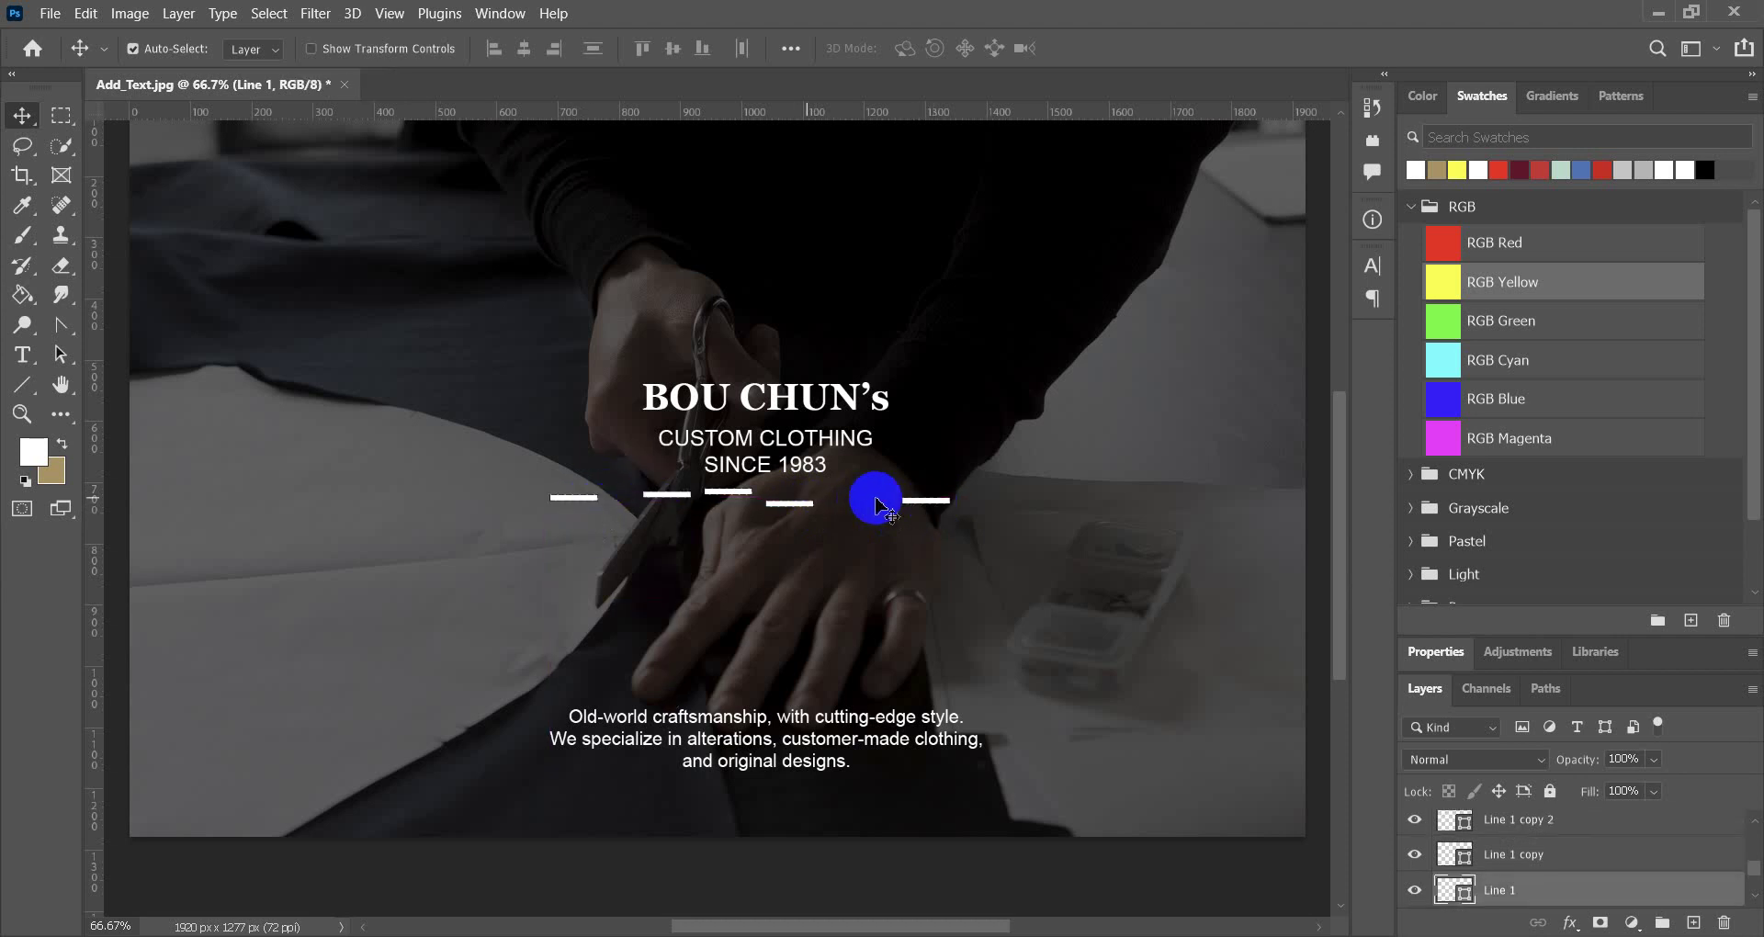
click(922, 502)
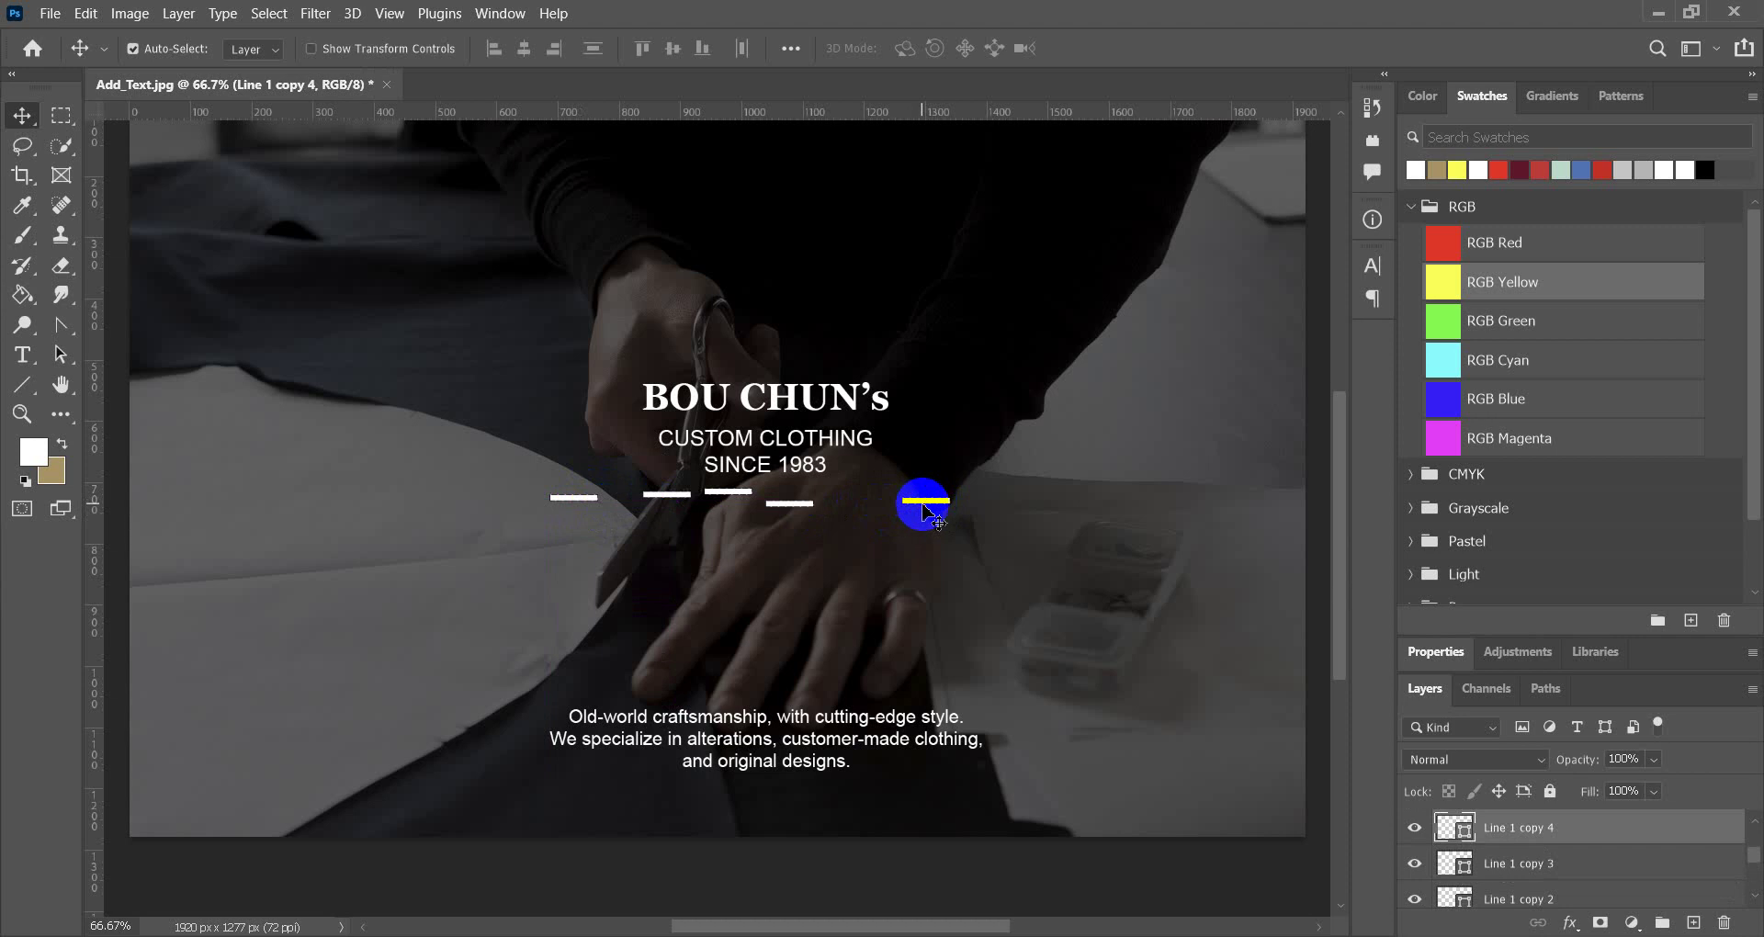
ctrl+click(588, 501)
Select several dash layers and enlarge the Layers panel to show every layer.
scroll(1693, 860, down, 3)
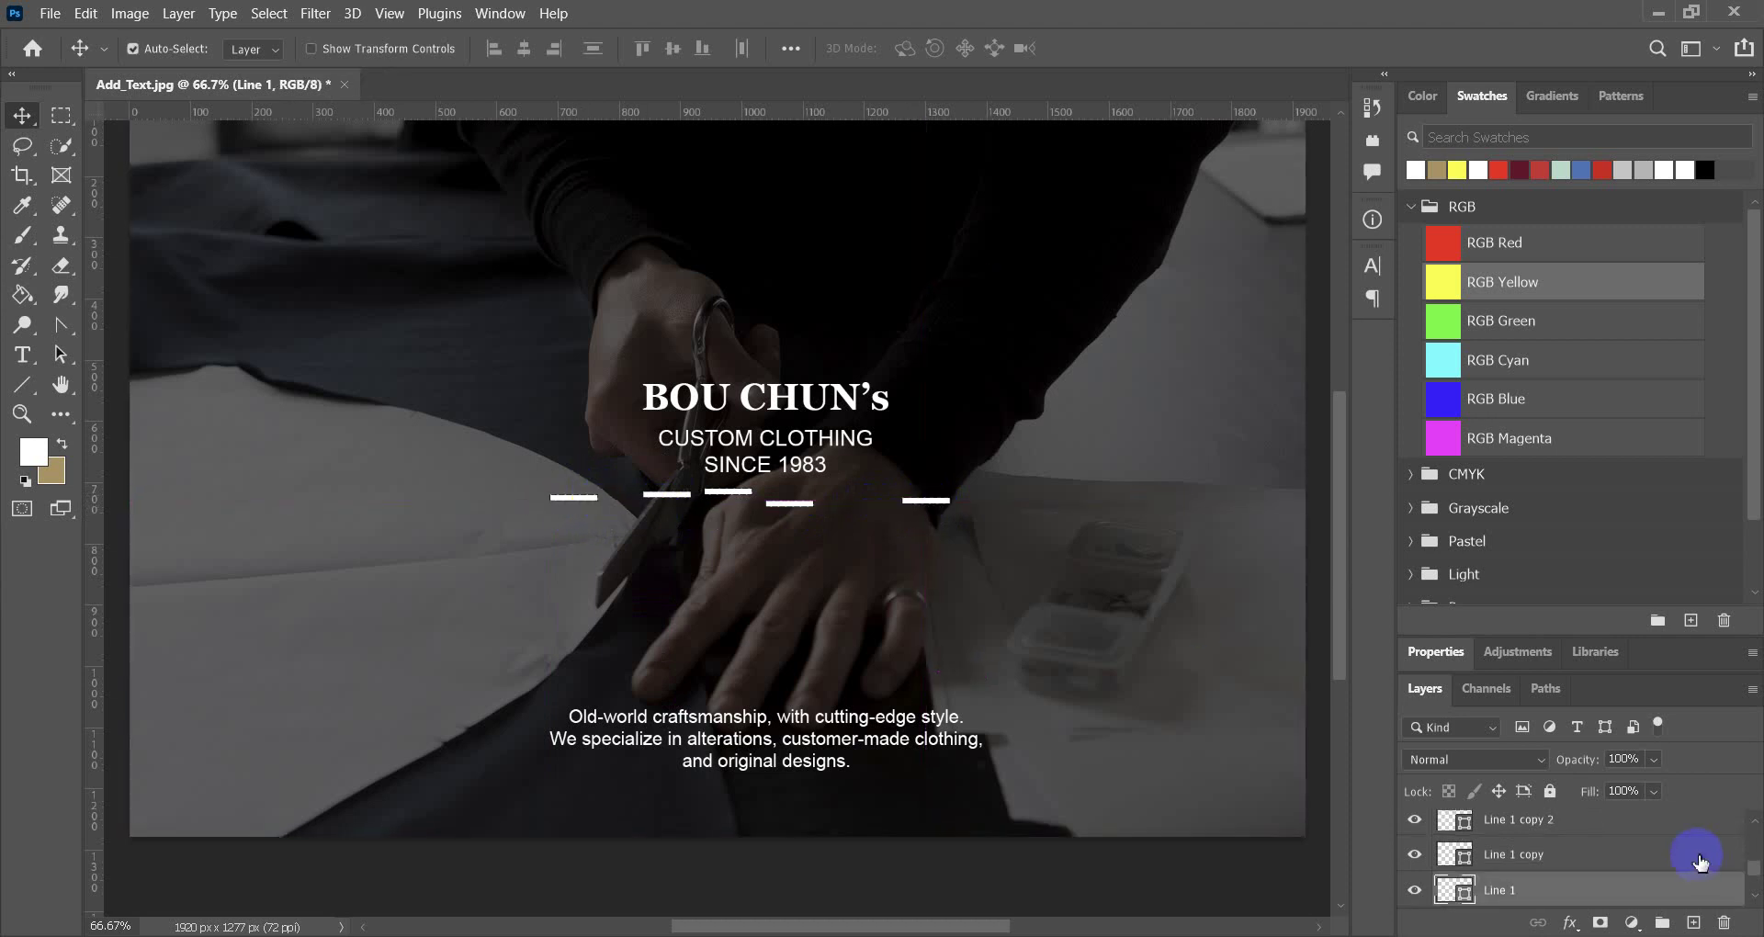
shift+click(1576, 822)
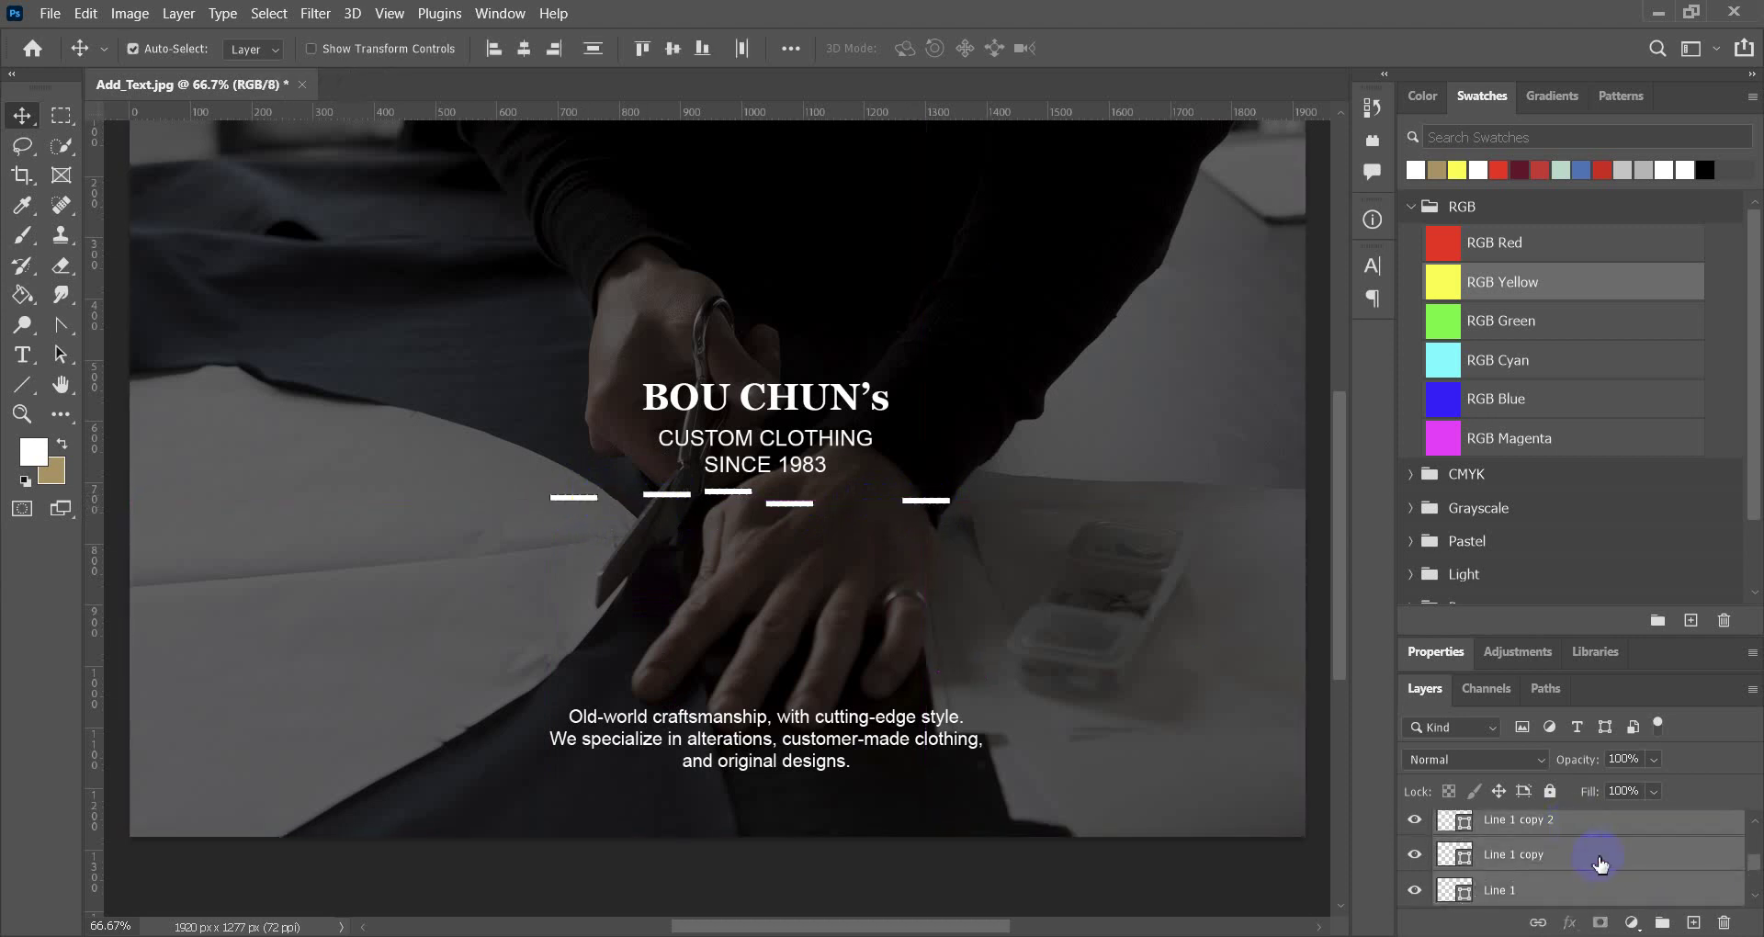
scroll(1595, 854, up, 2)
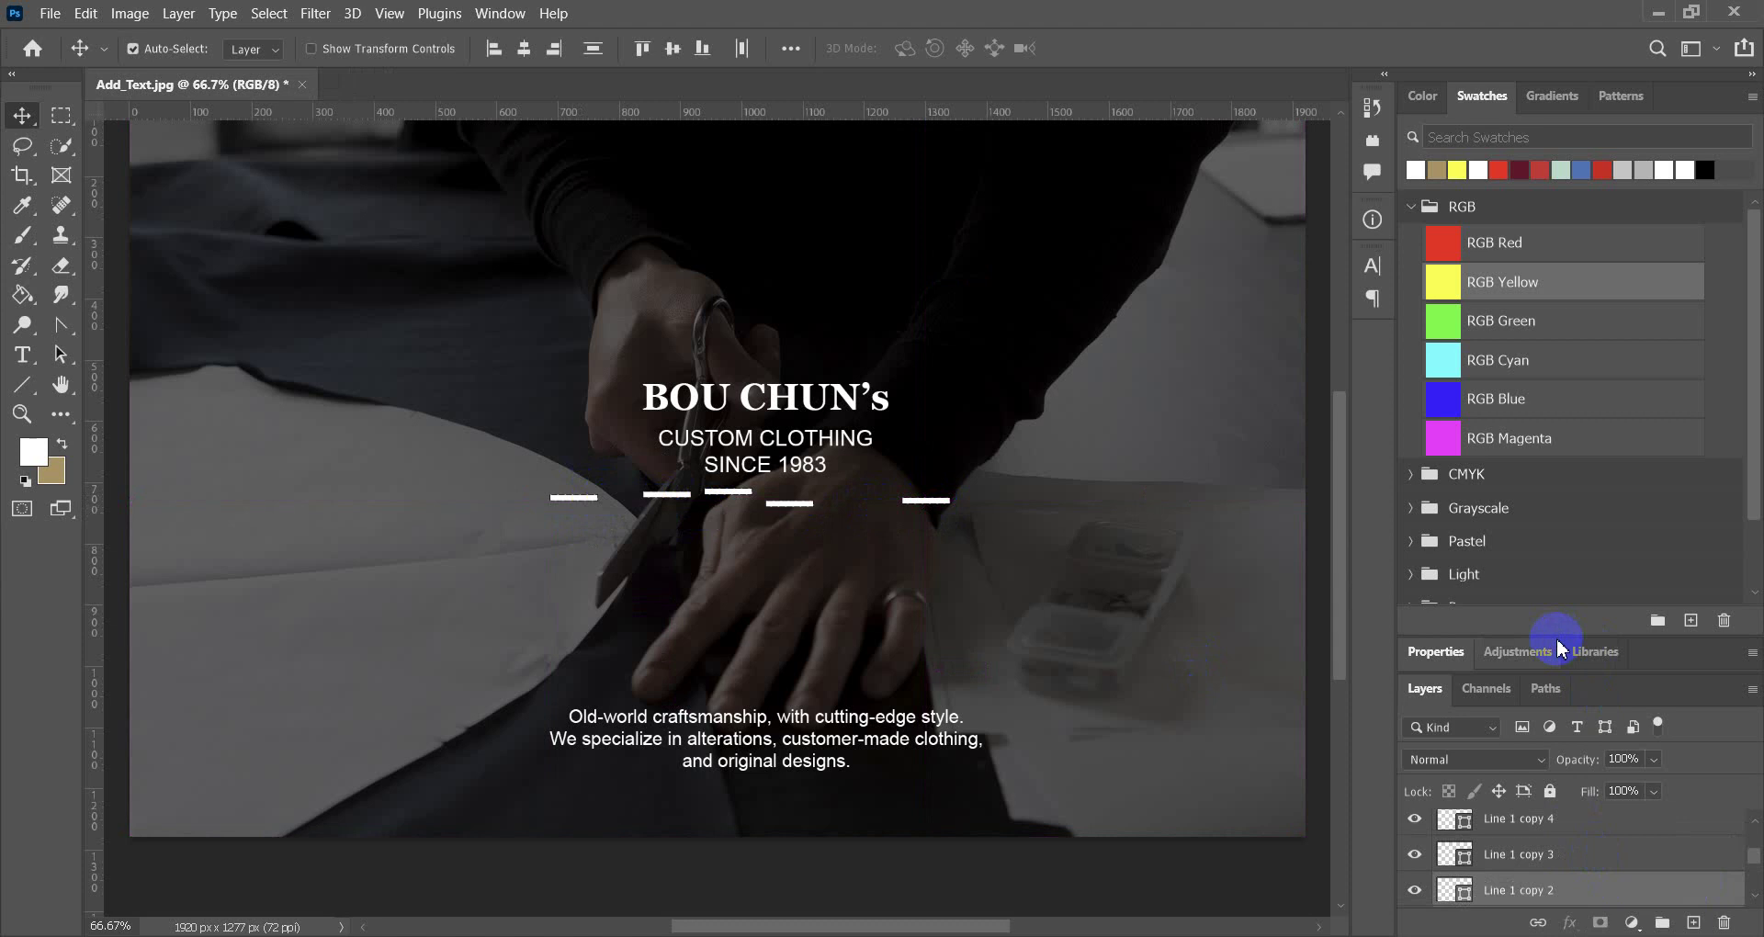
drag(1557, 634, 1590, 386)
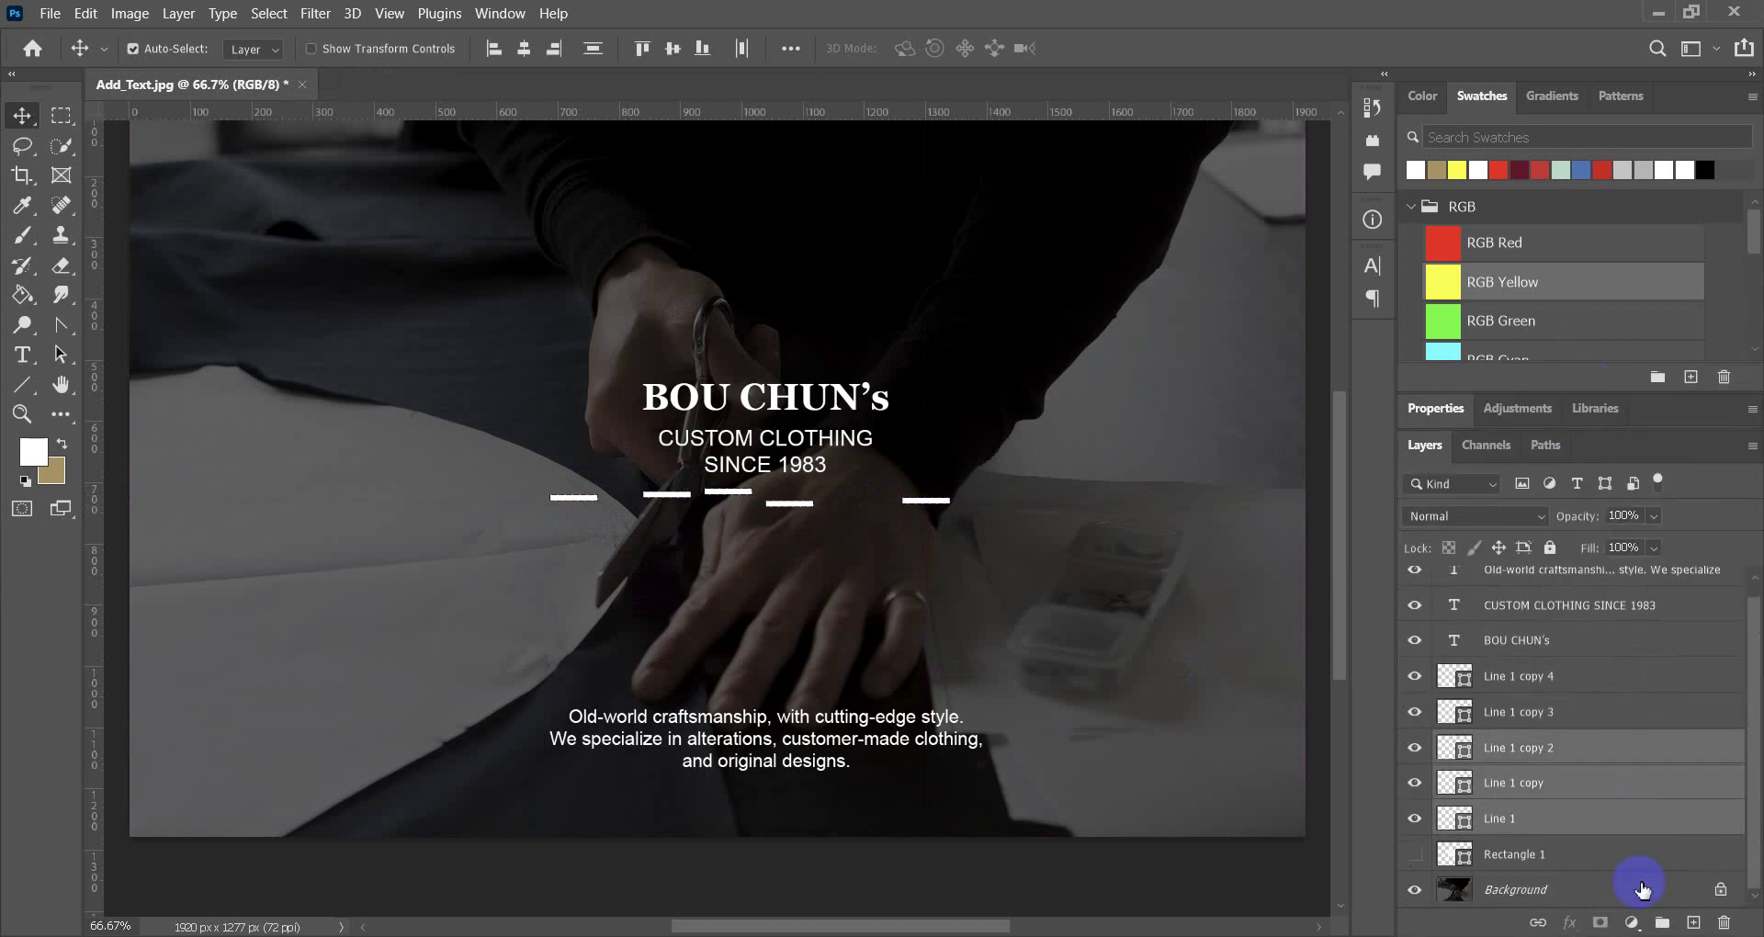
Select all five Line layers, align their vertical centres, and distribute their horizontal spacing.
key(ctrl)
ctrl+click(1574, 712)
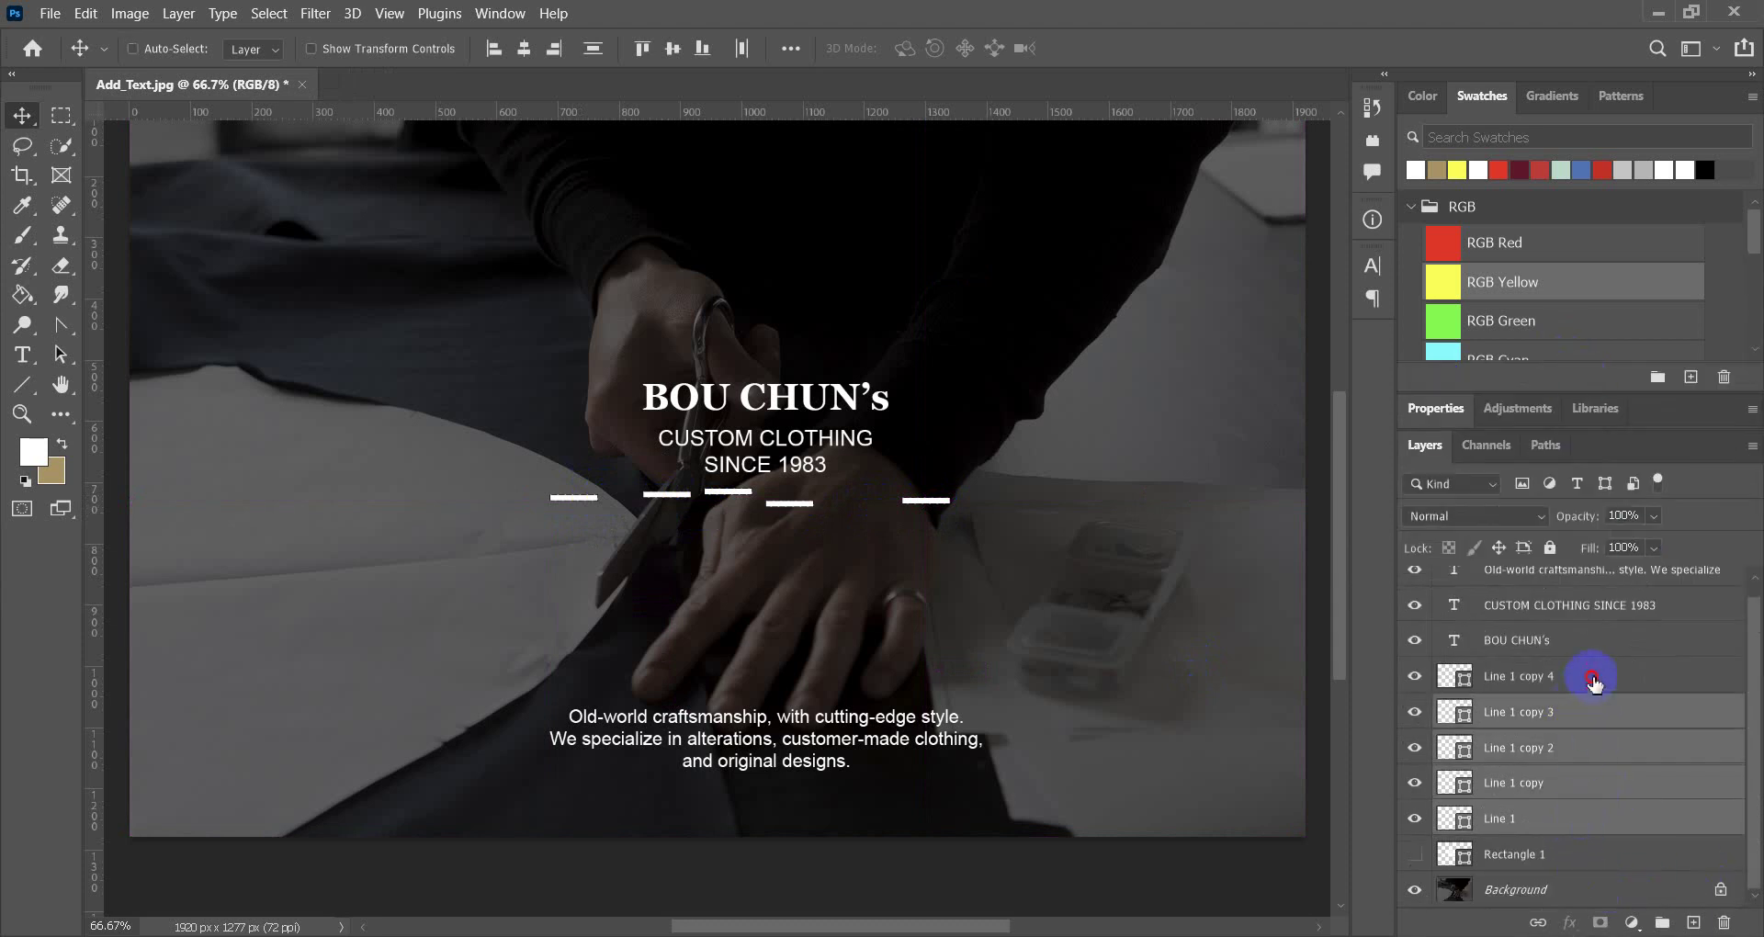
ctrl+click(1591, 676)
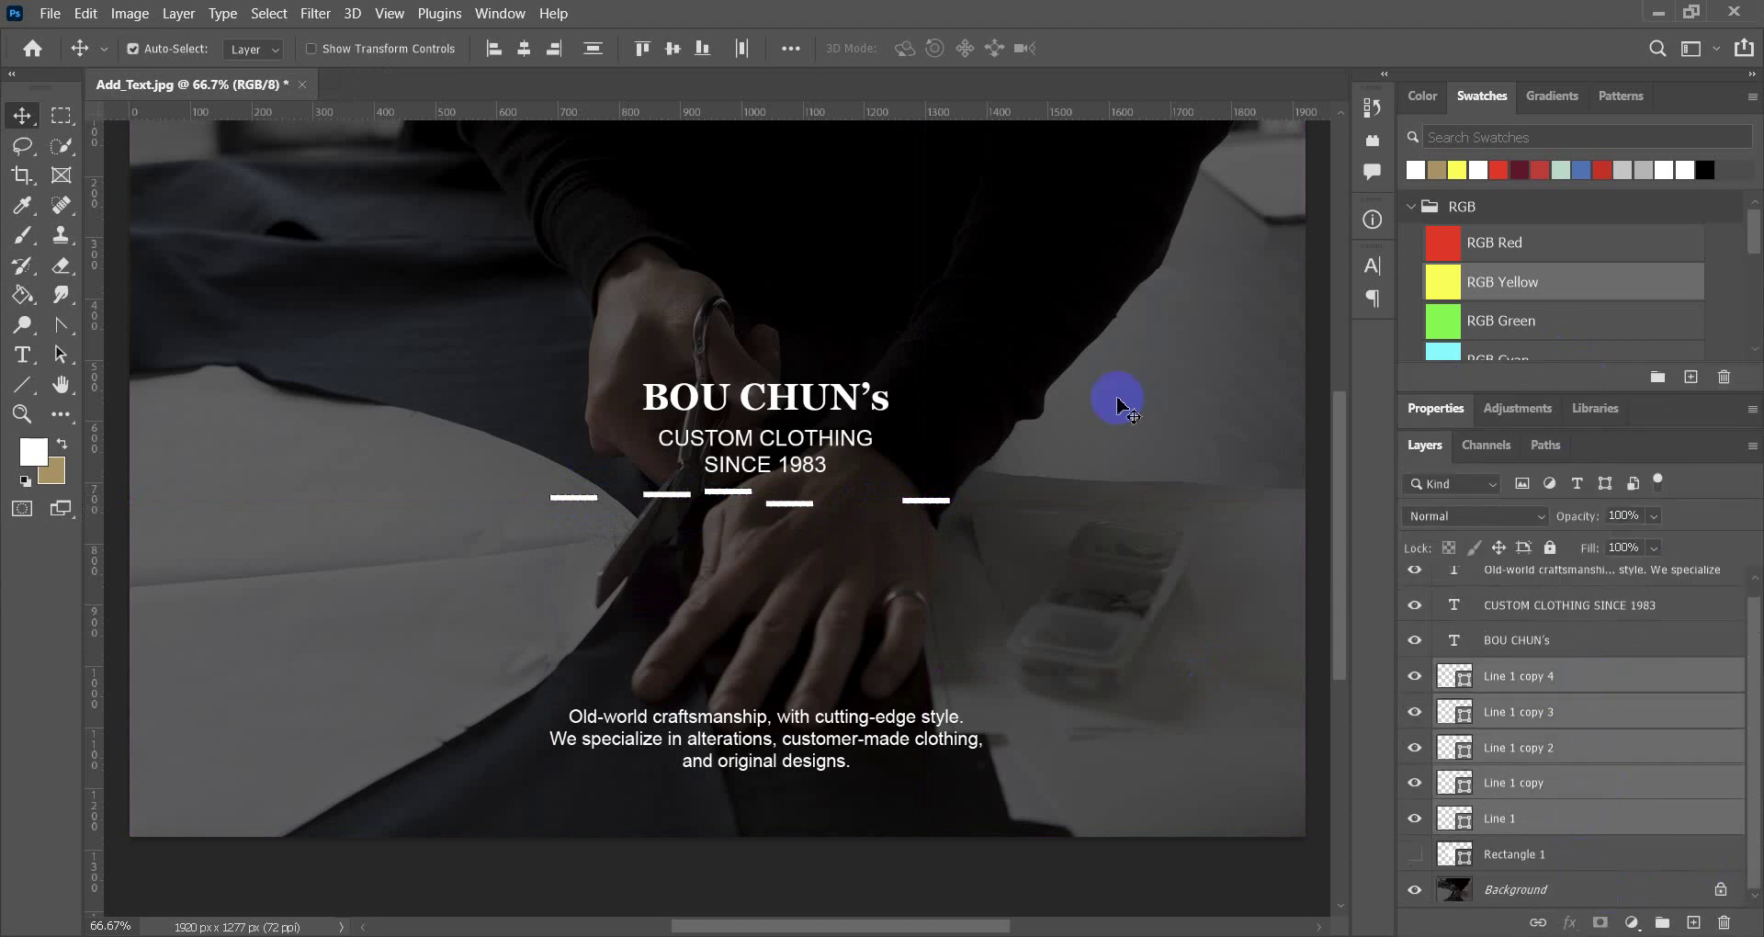
click(676, 51)
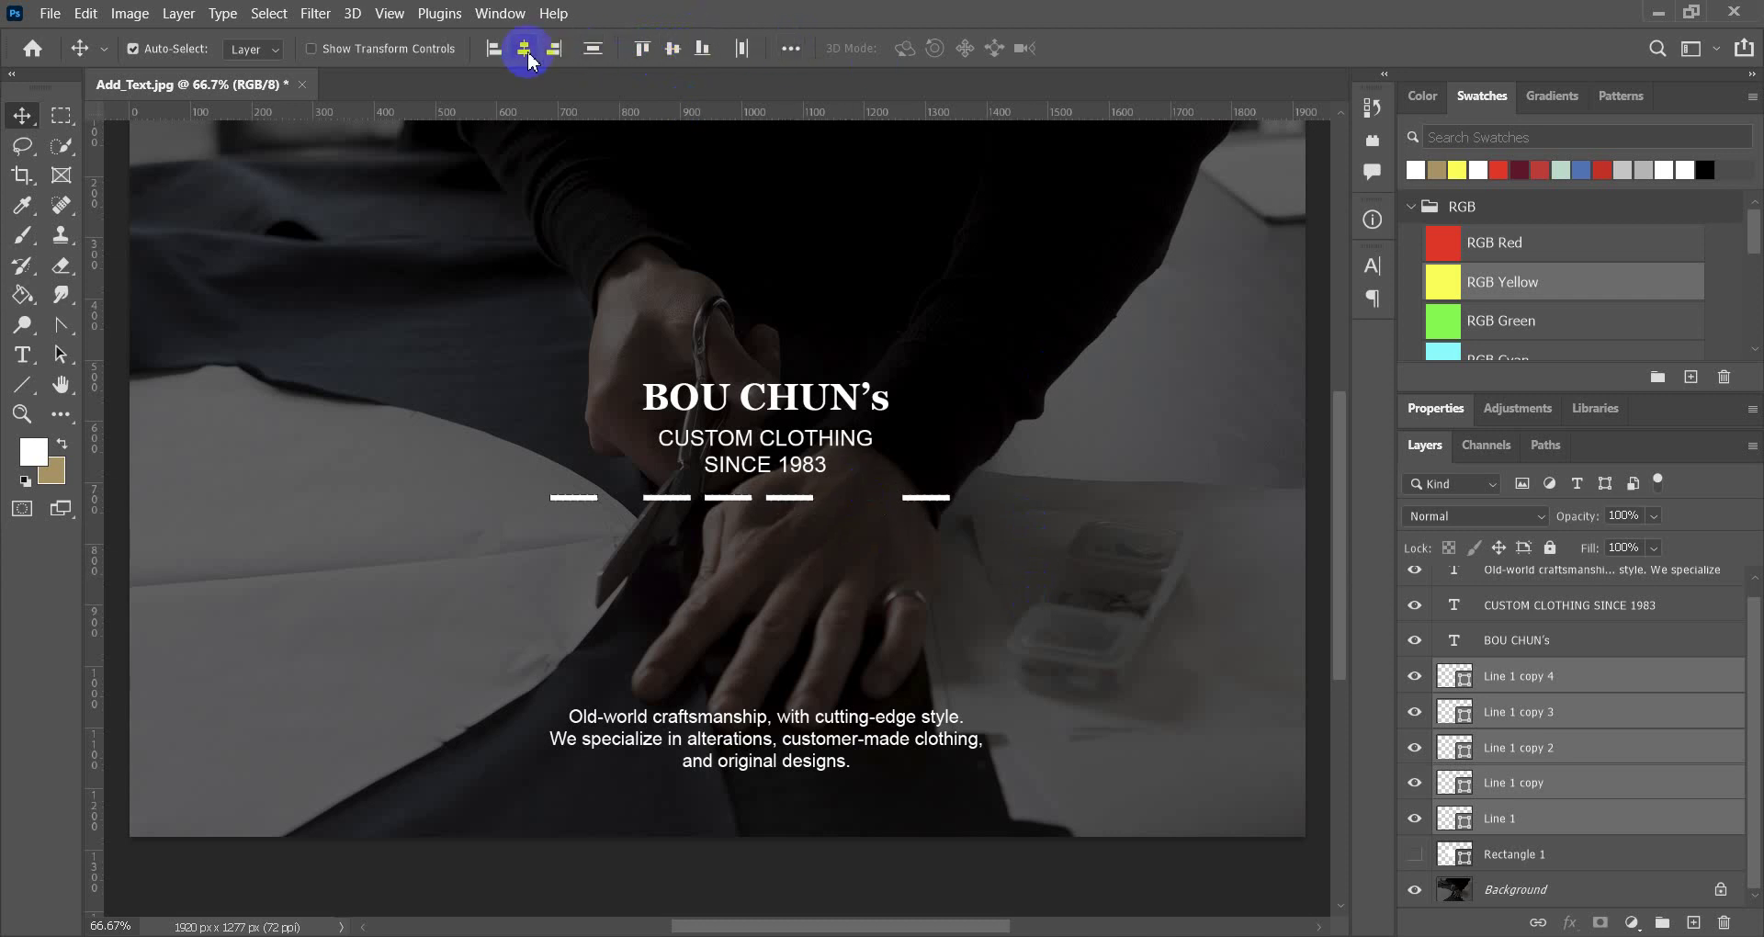
click(791, 50)
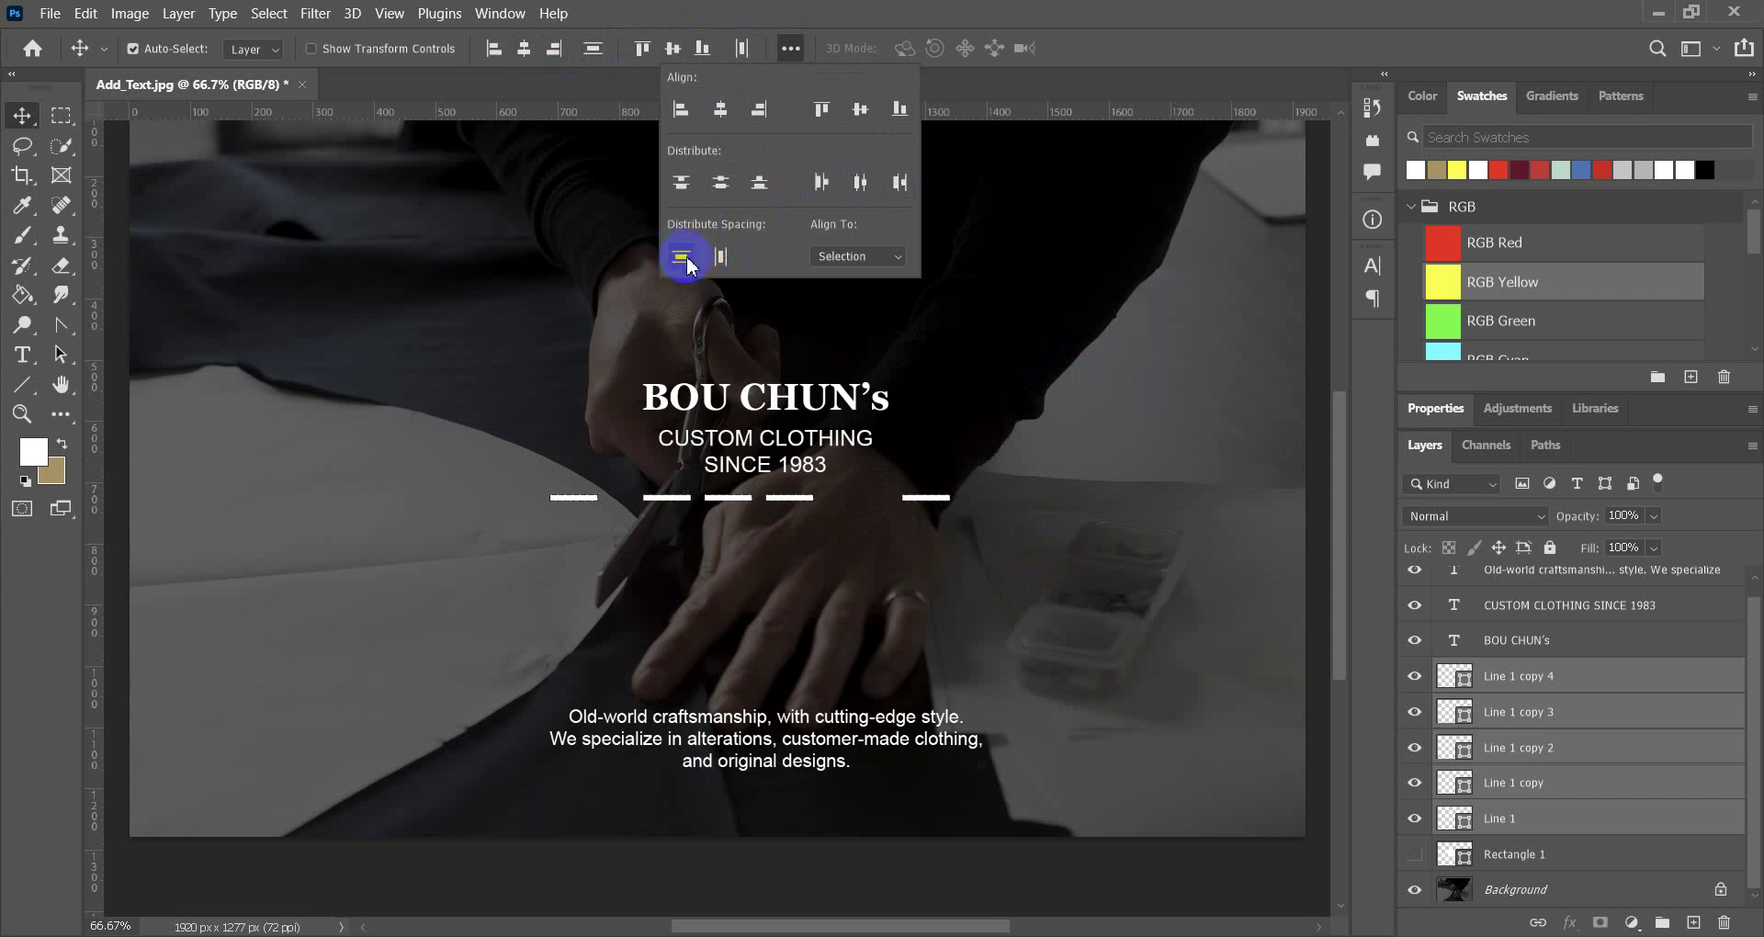
click(721, 260)
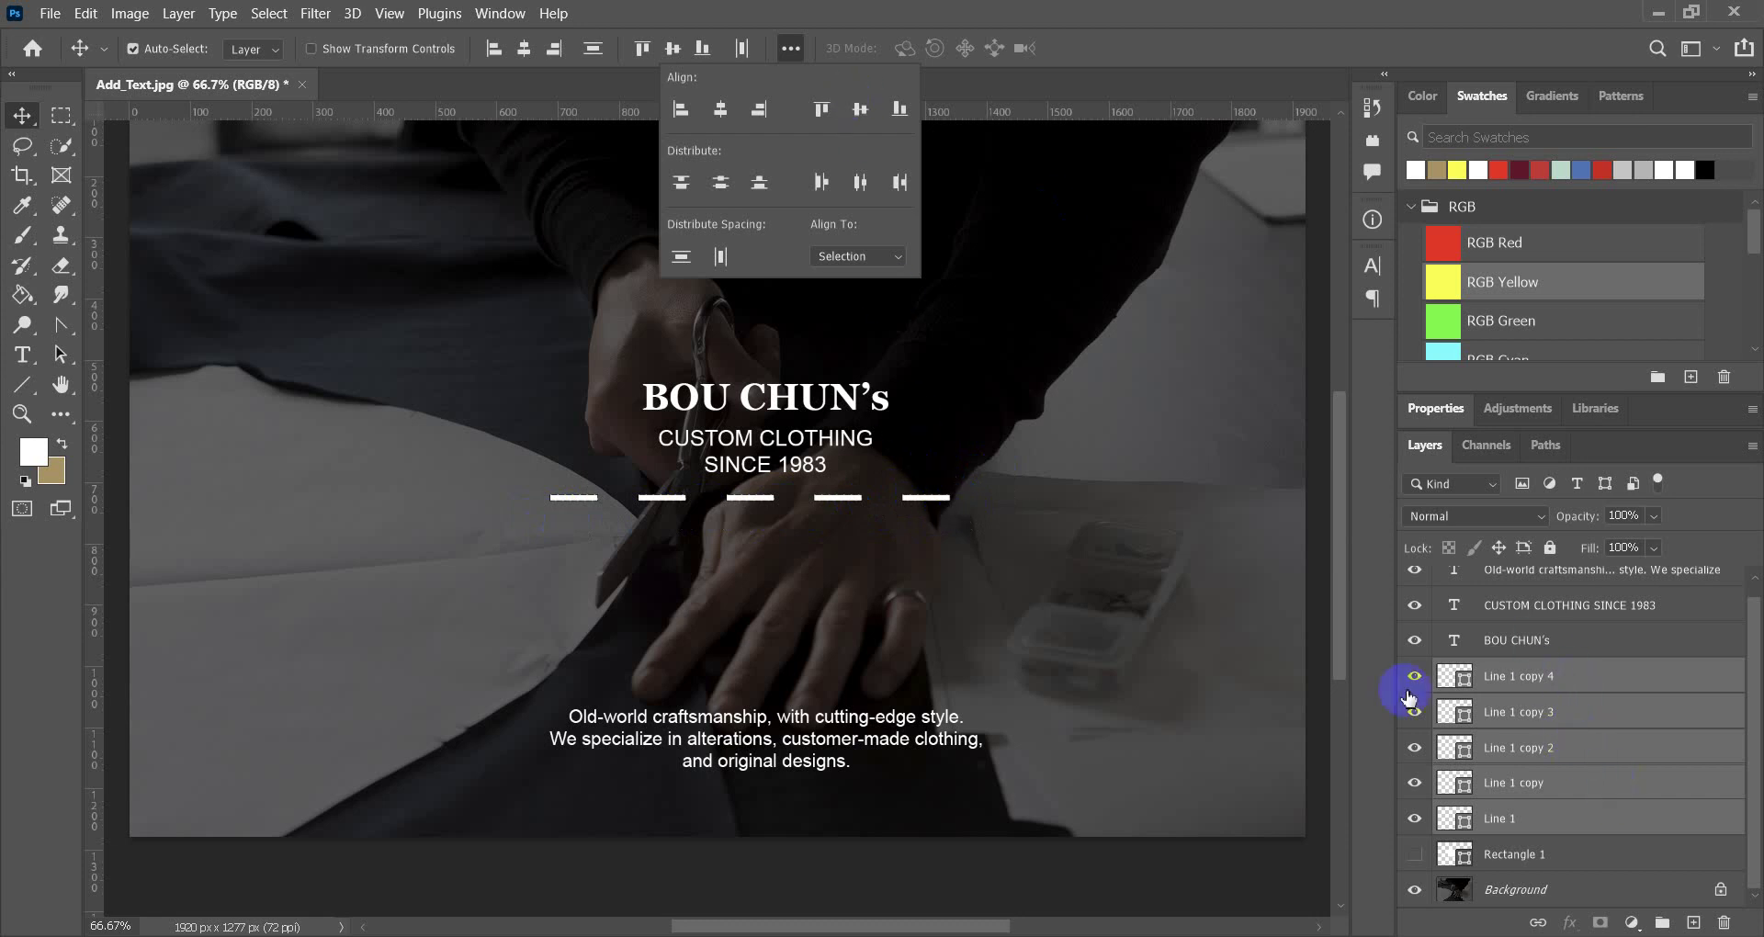
Duplicate the row of white dashes to a new row above the title.
right_click(1604, 685)
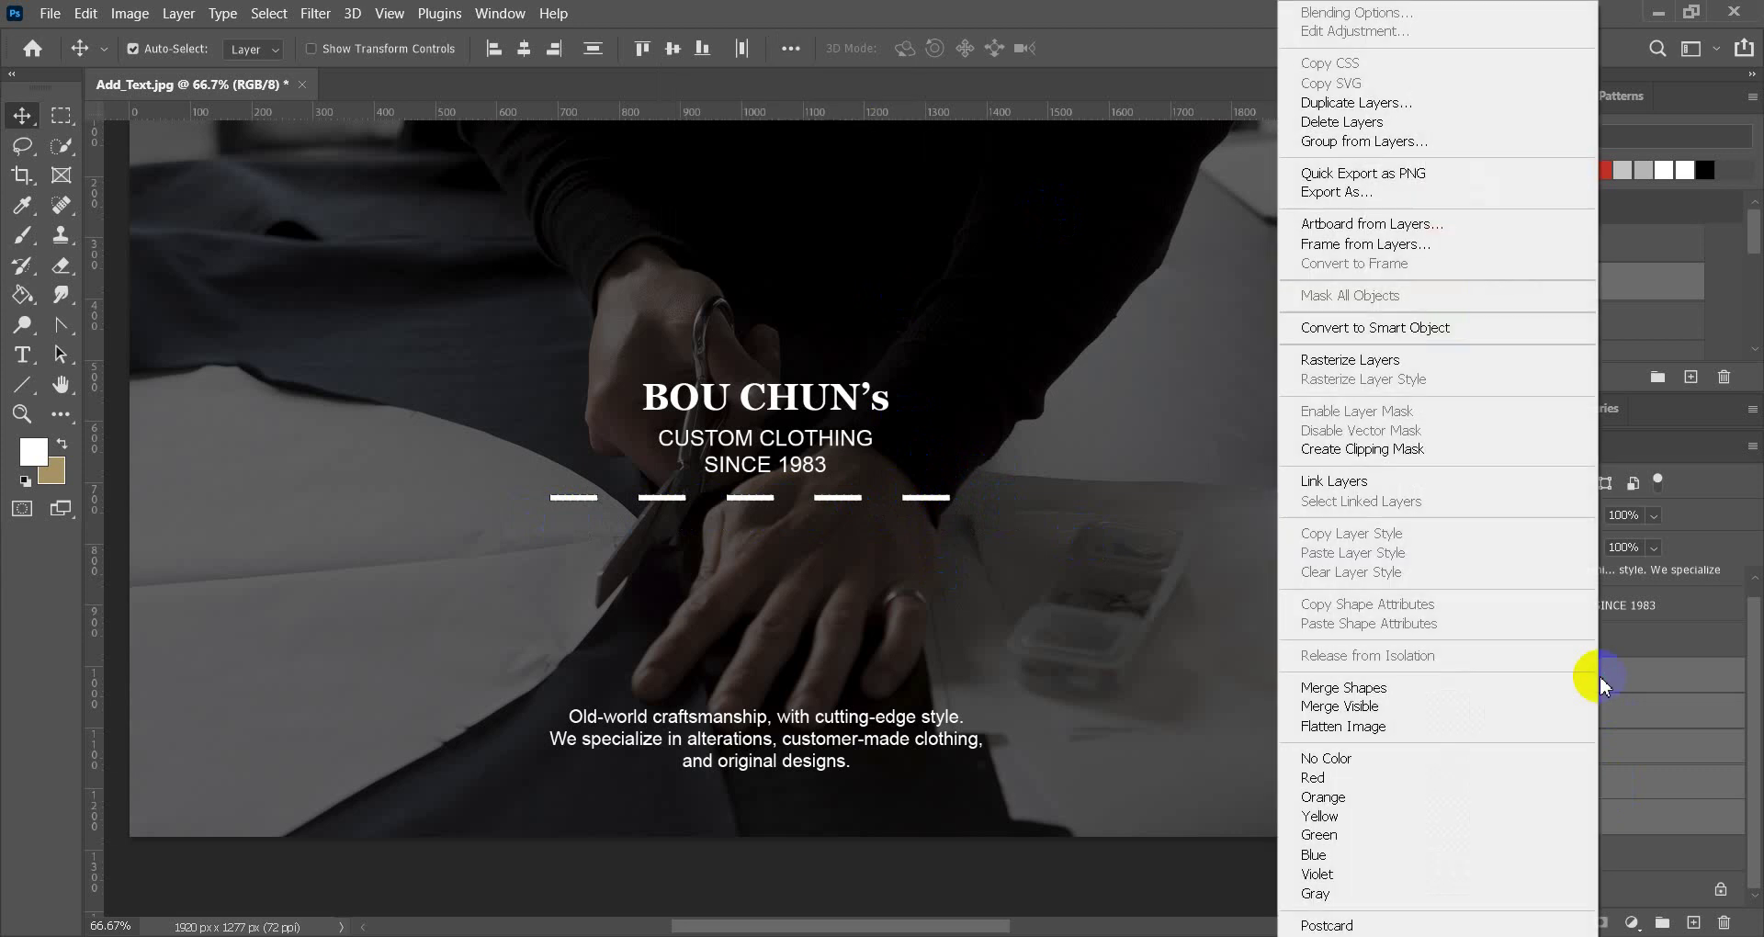
click(1698, 681)
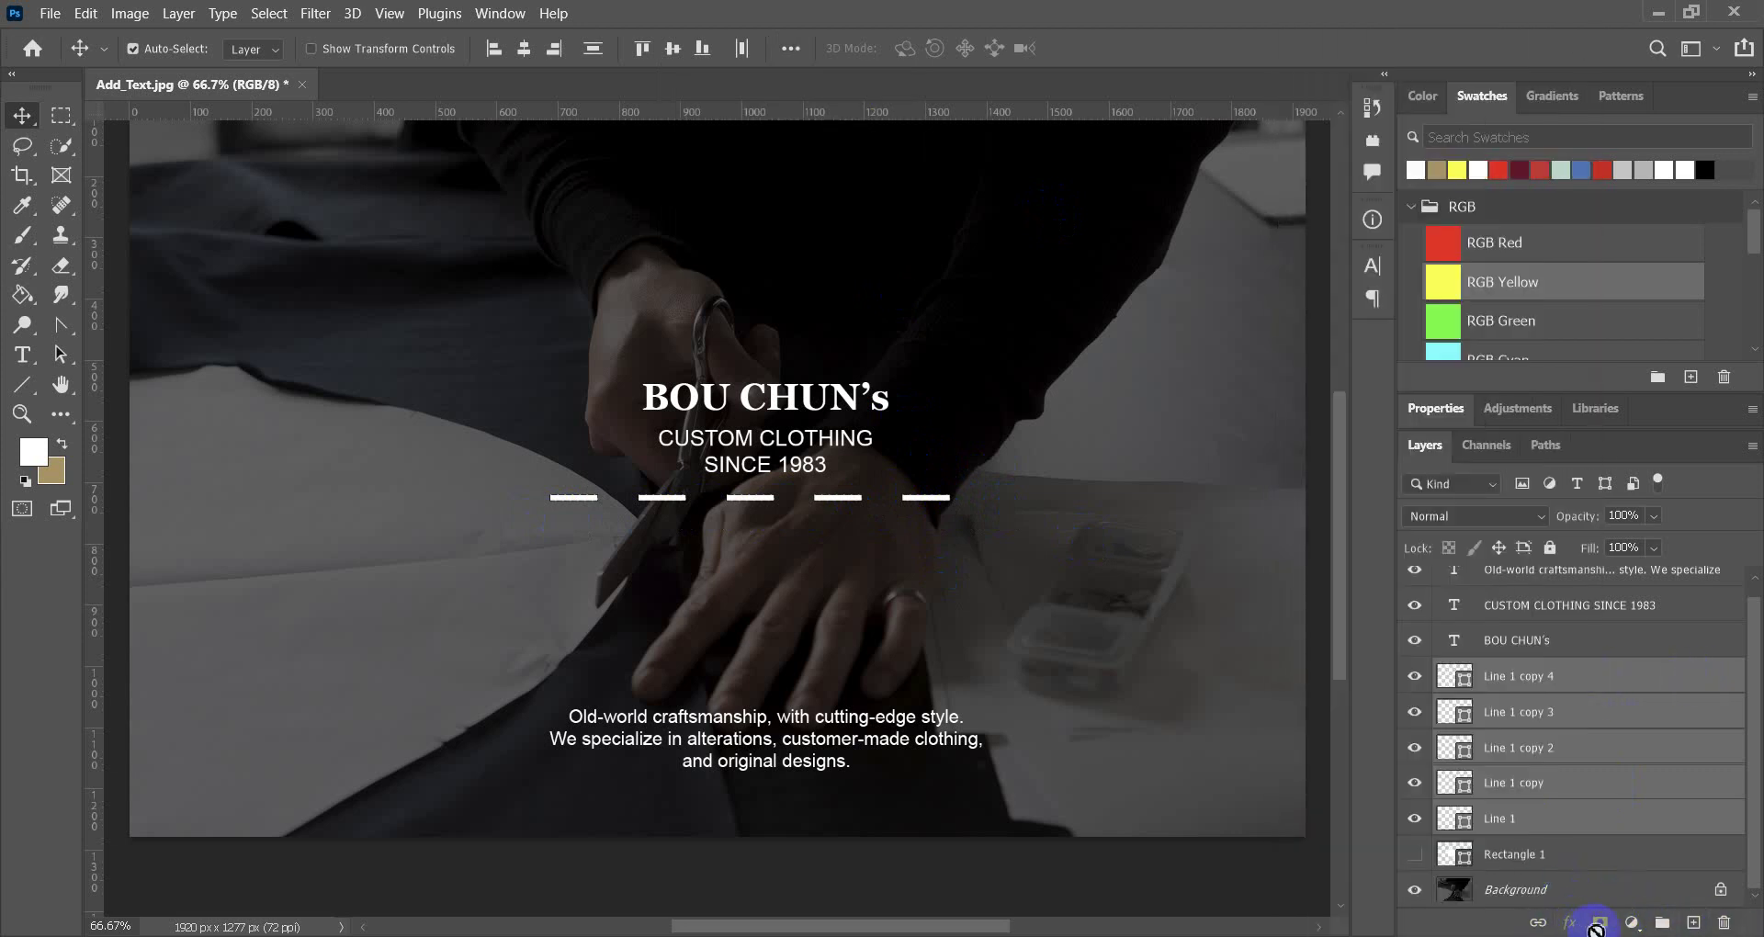
click(854, 499)
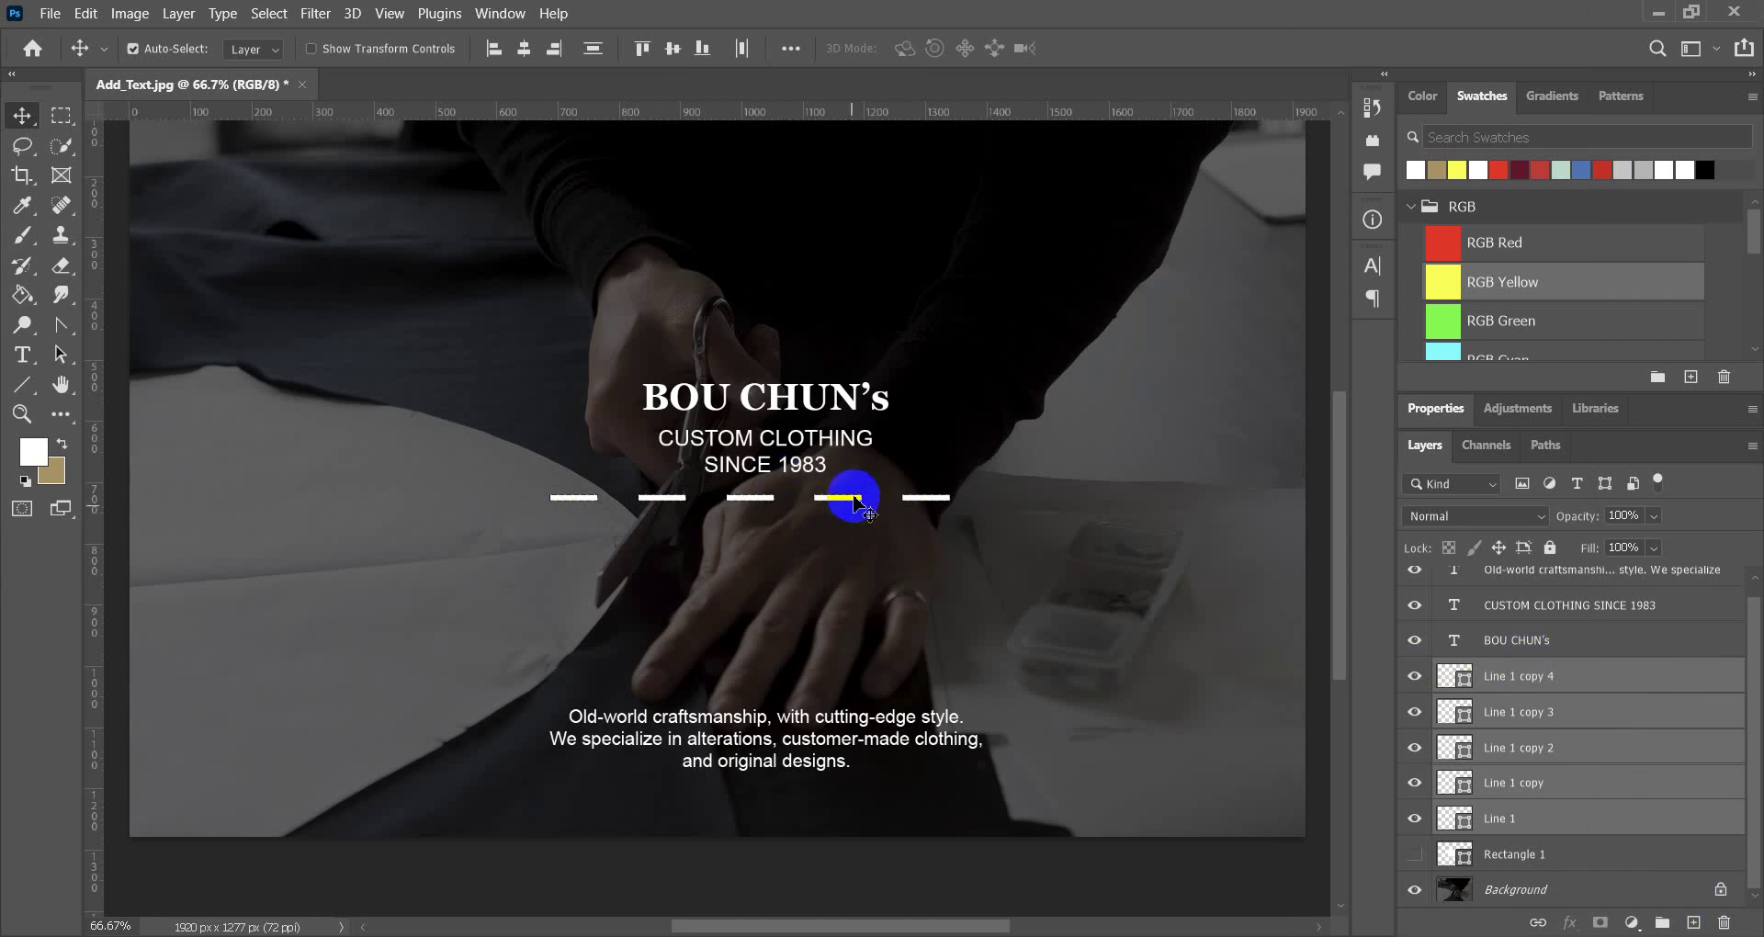
drag(854, 502, 849, 341)
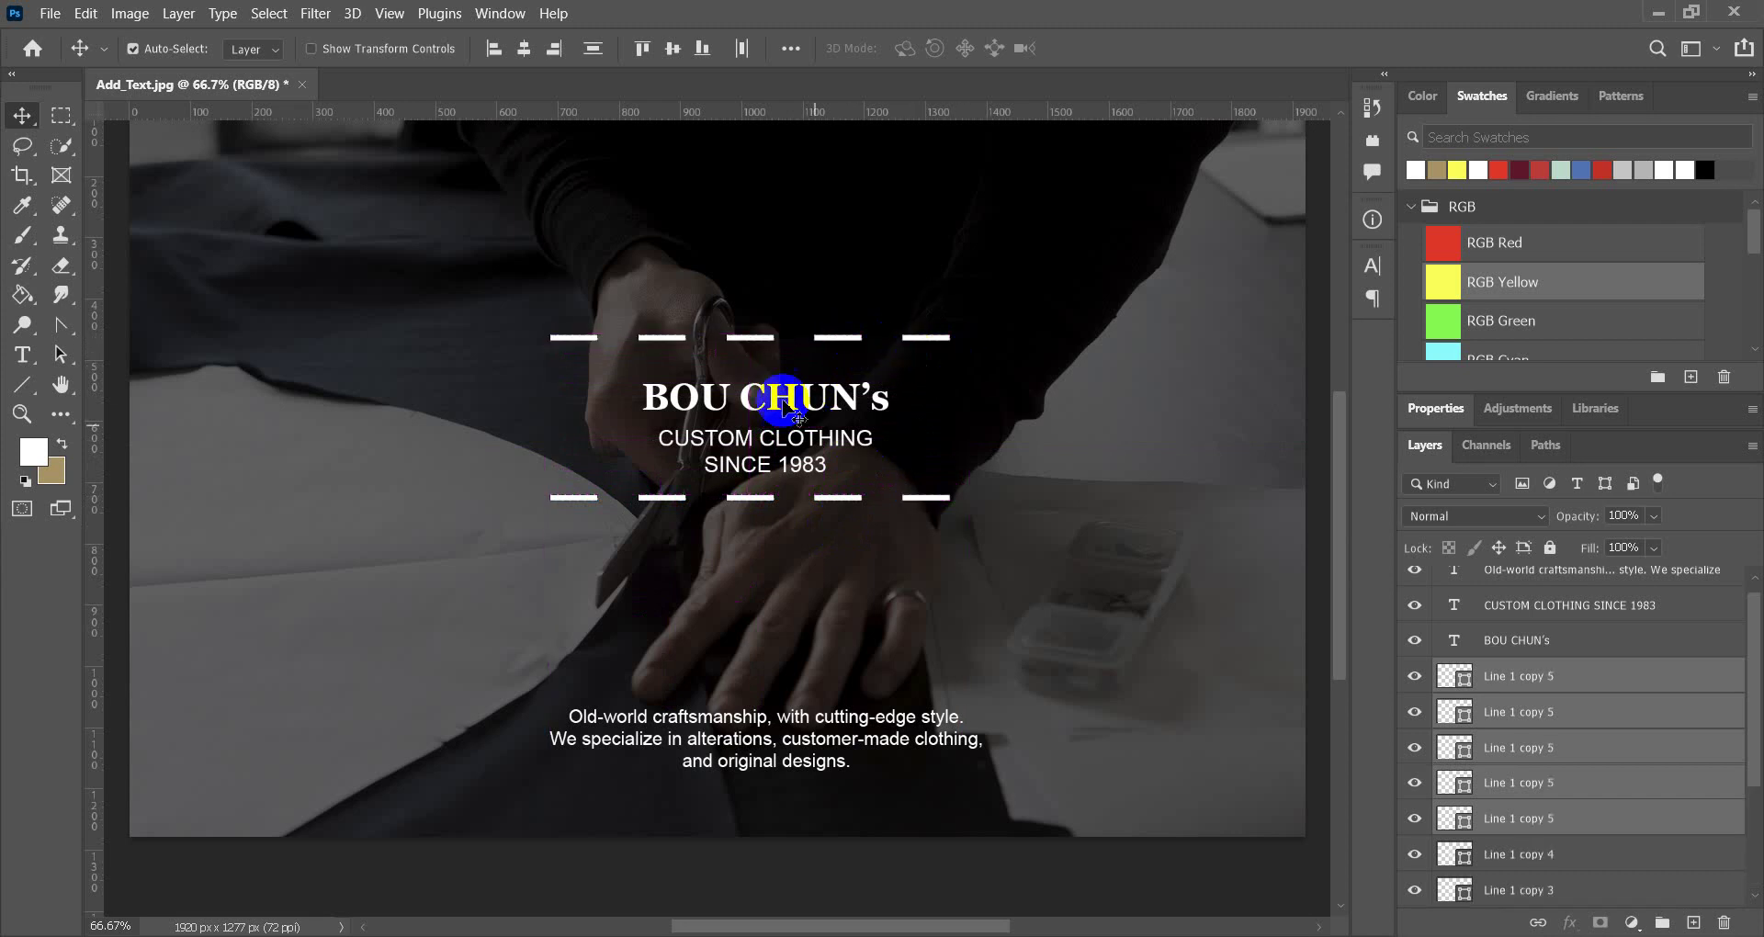
click(747, 327)
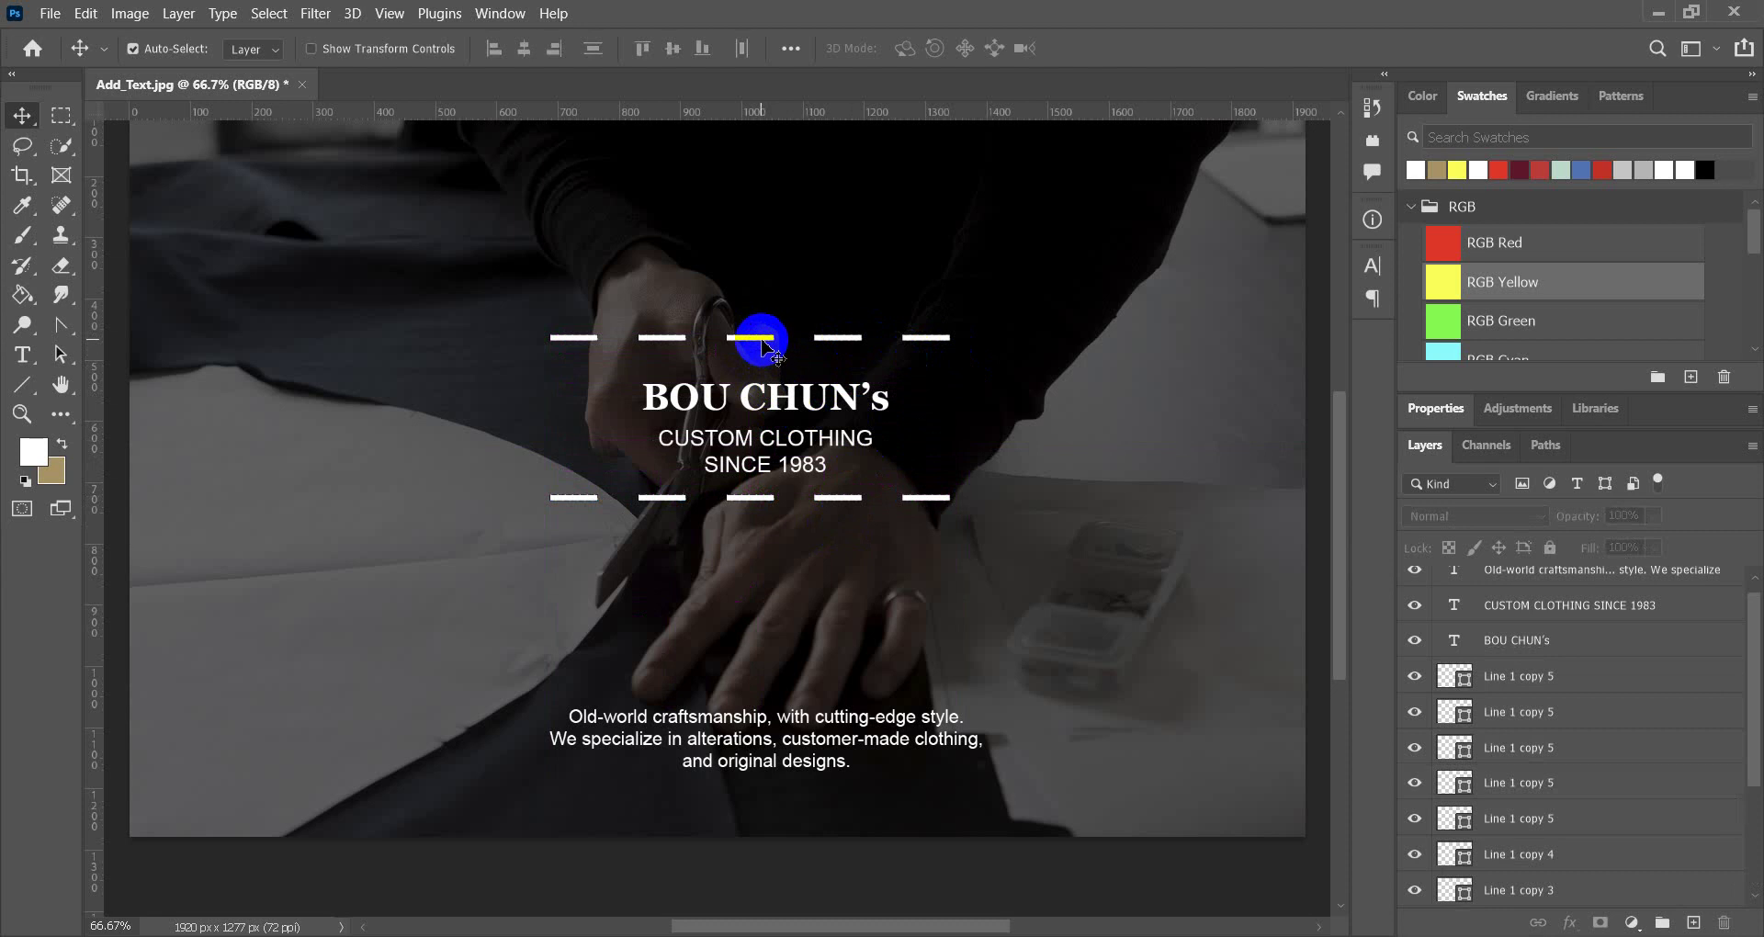
click(762, 340)
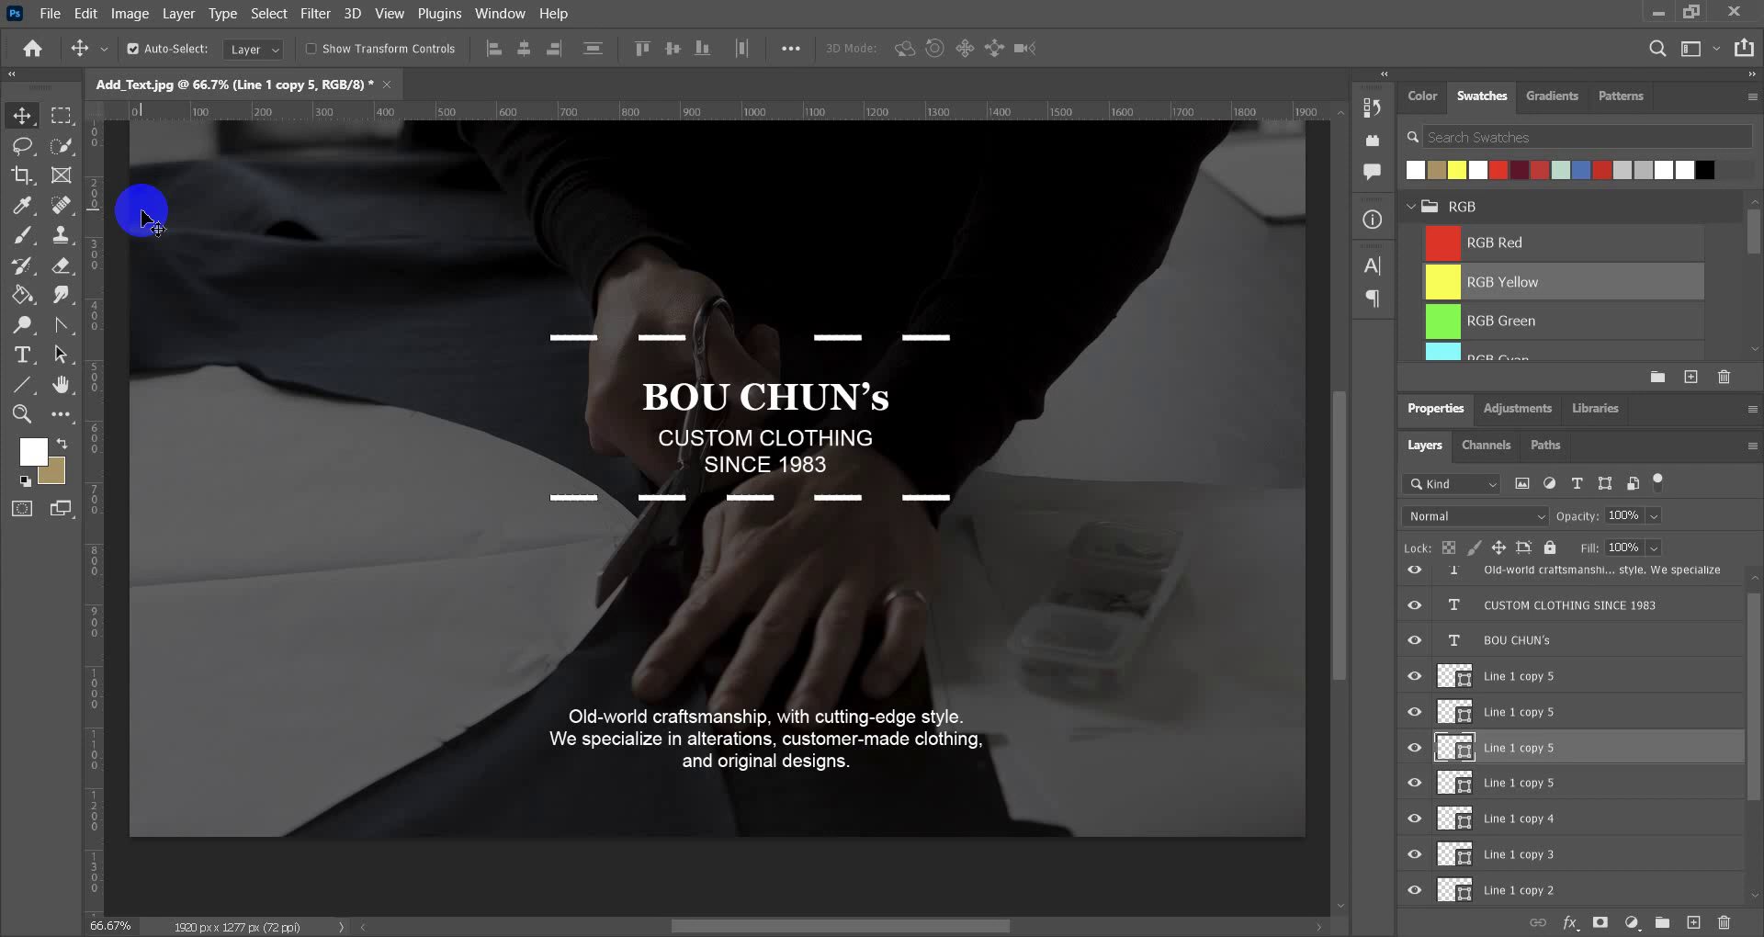
Choose the Custom Shape Tool and show its Shape picker of preset folders.
click(22, 386)
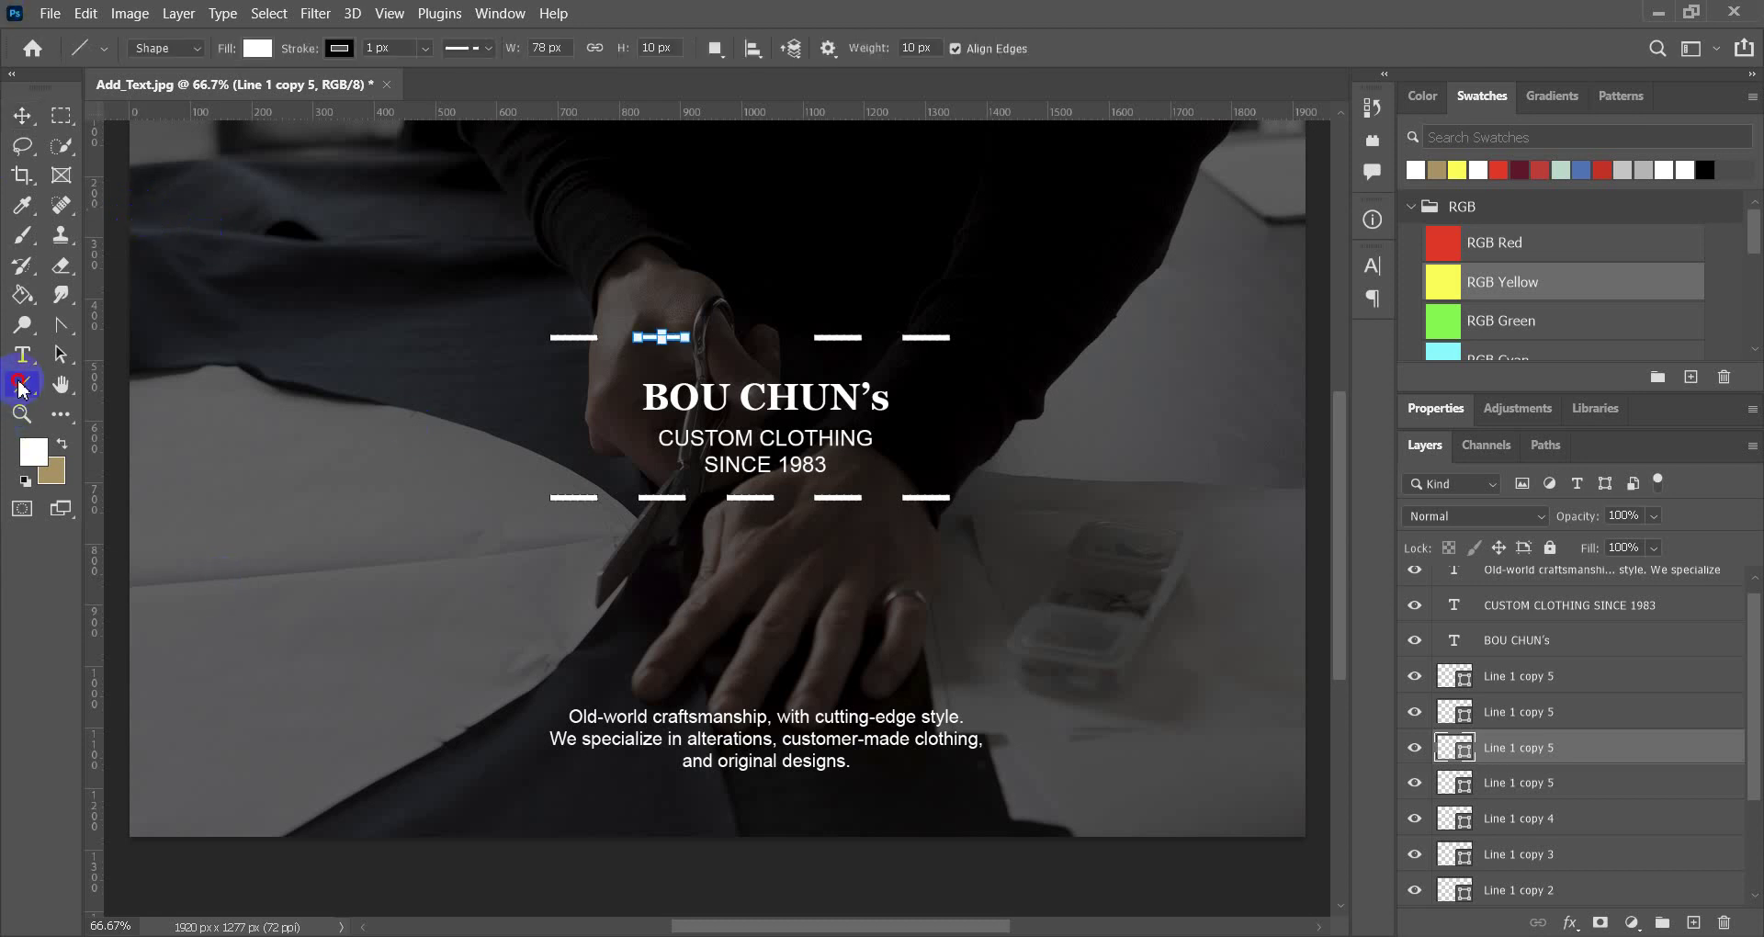
click(184, 497)
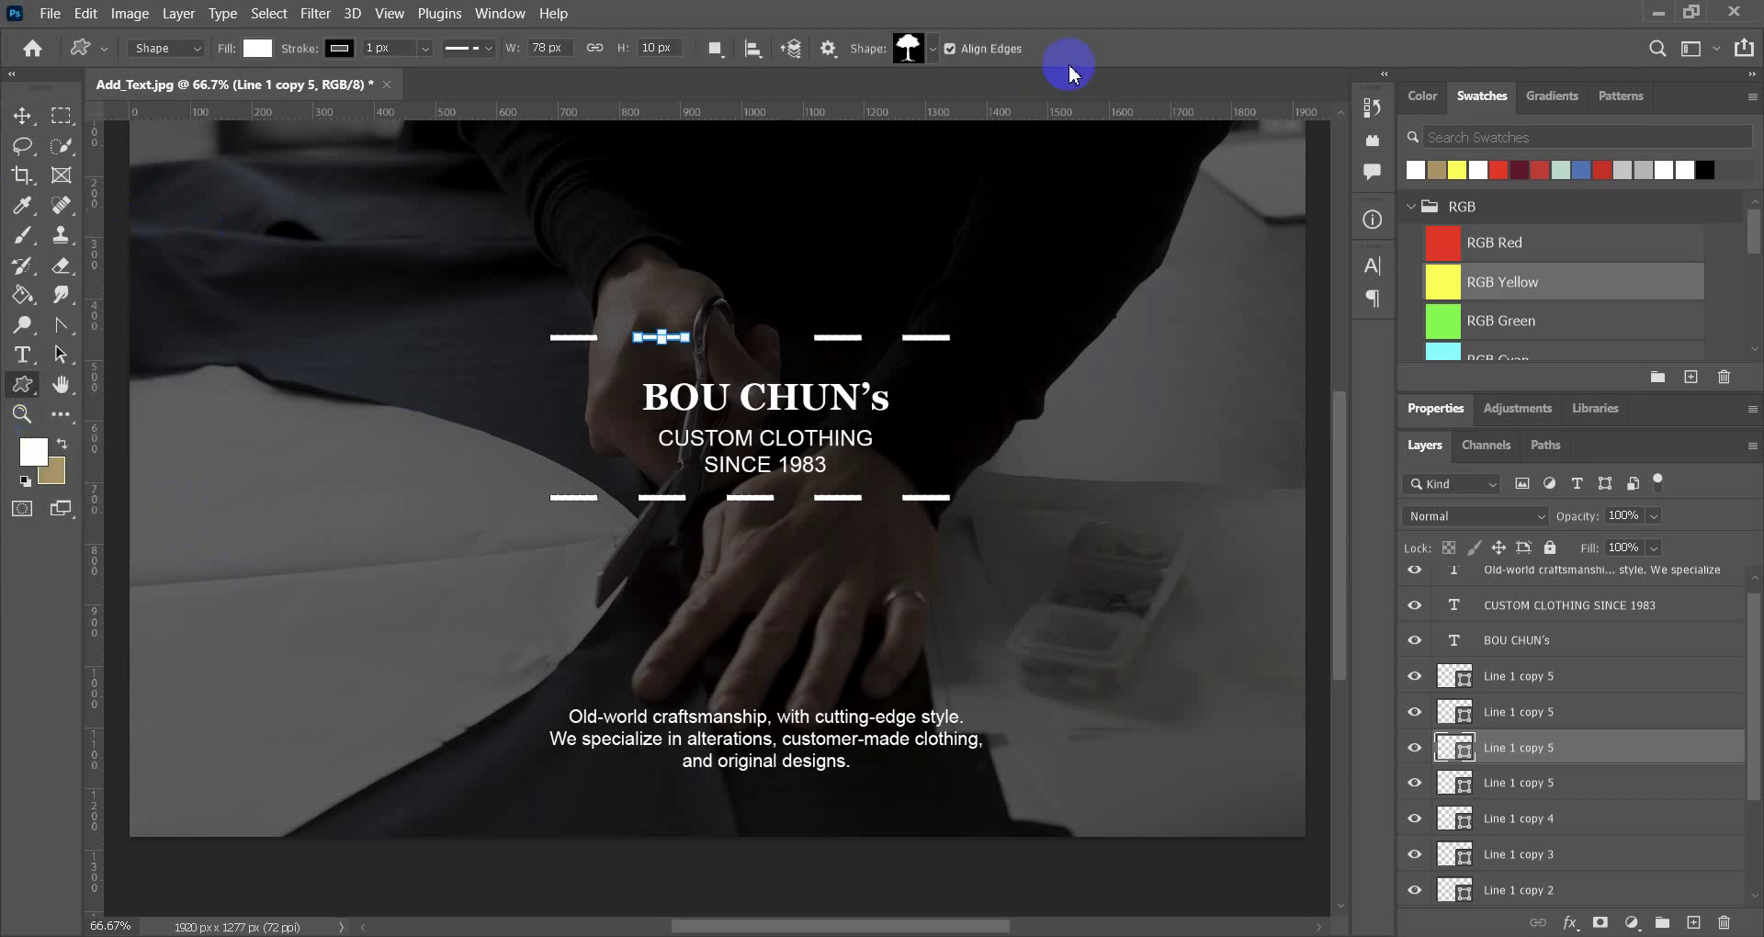
click(908, 48)
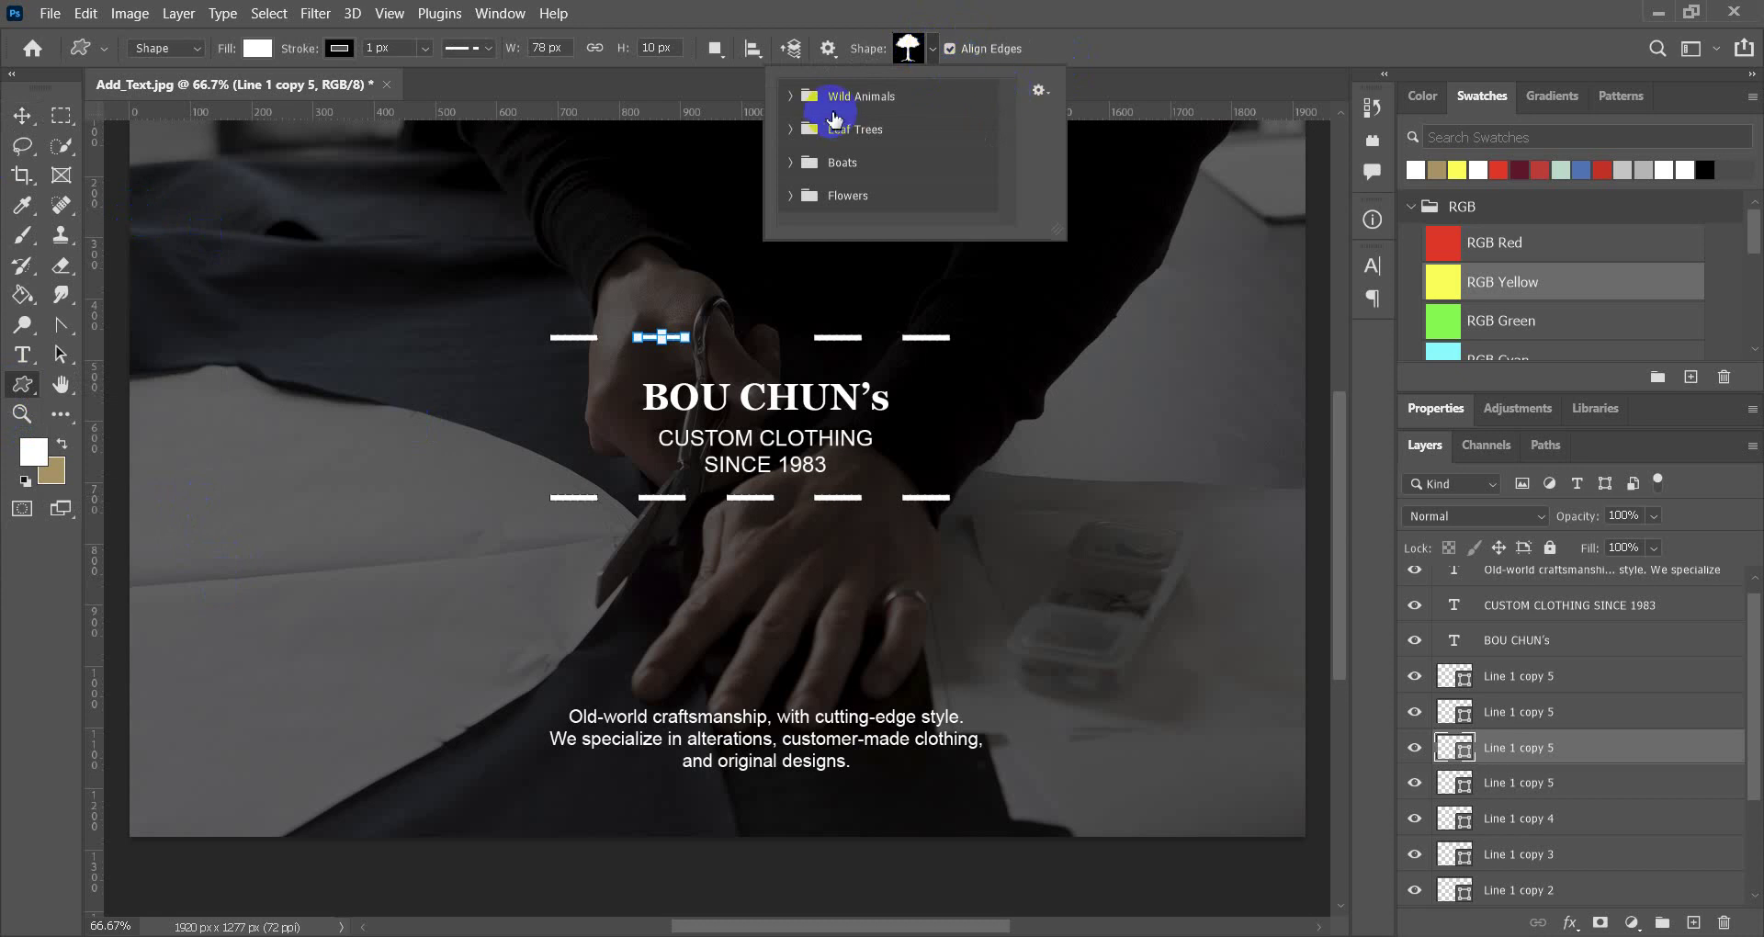
Browse the Wild Animals, Leaf Trees and Boats shape folders, then open the picker's gear menu.
click(790, 96)
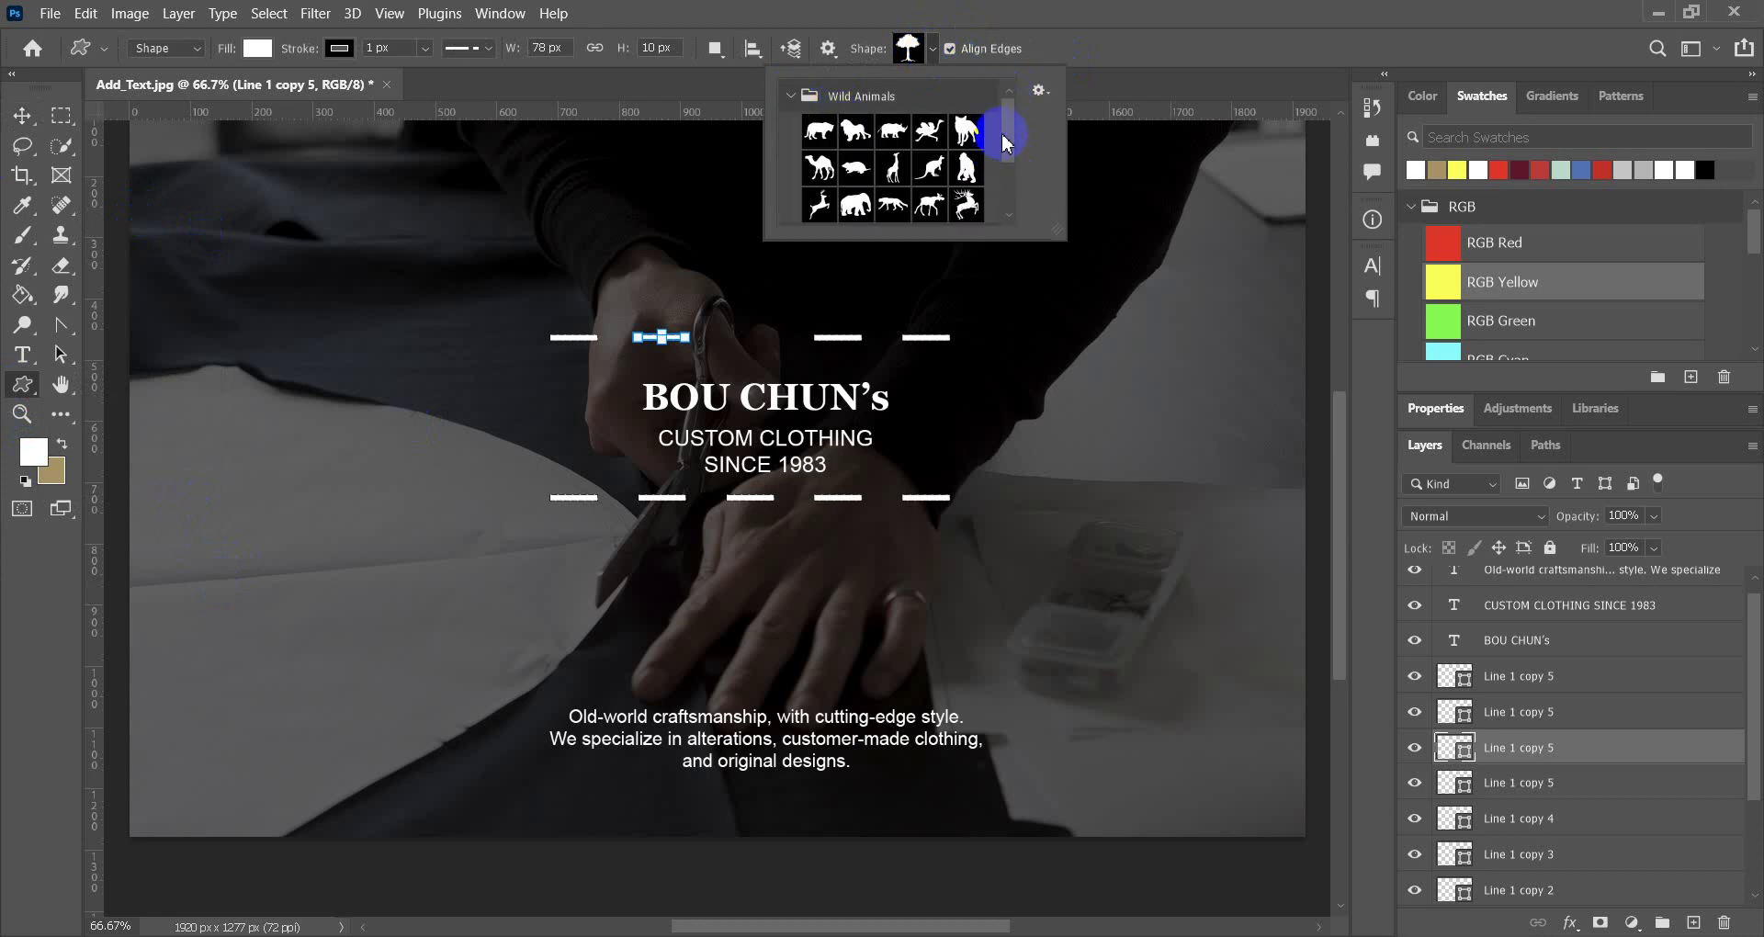
drag(1004, 140, 1008, 217)
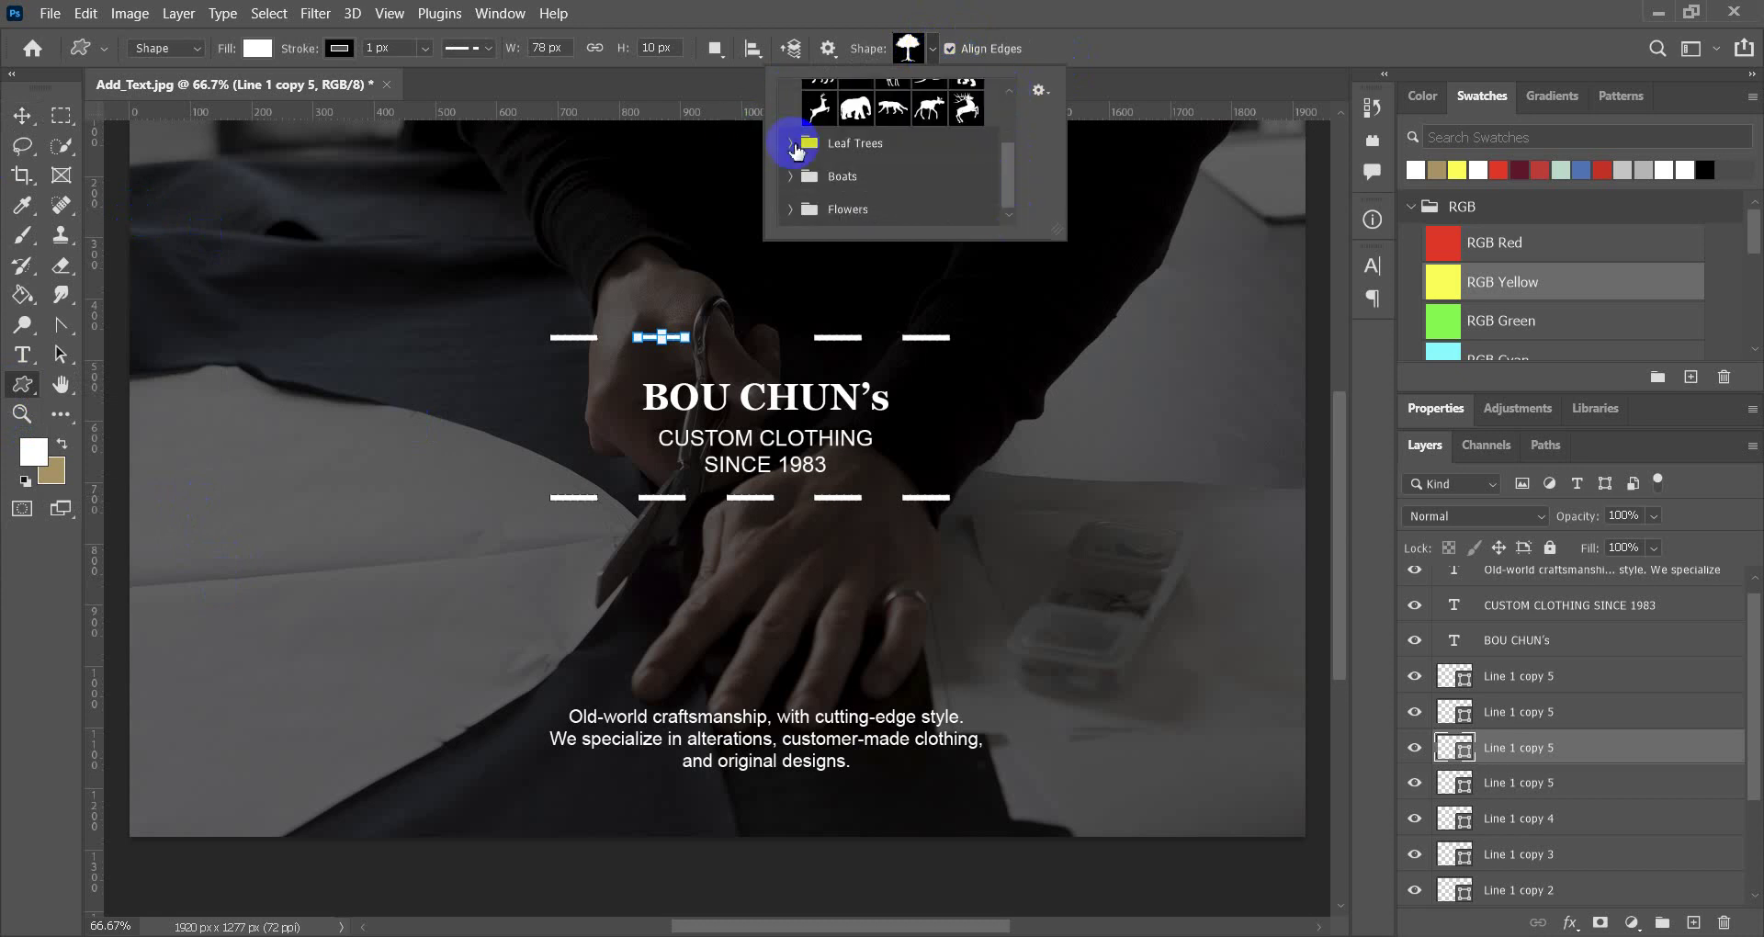
click(790, 143)
scroll(918, 184, down, 2)
scroll(919, 195, up, 1)
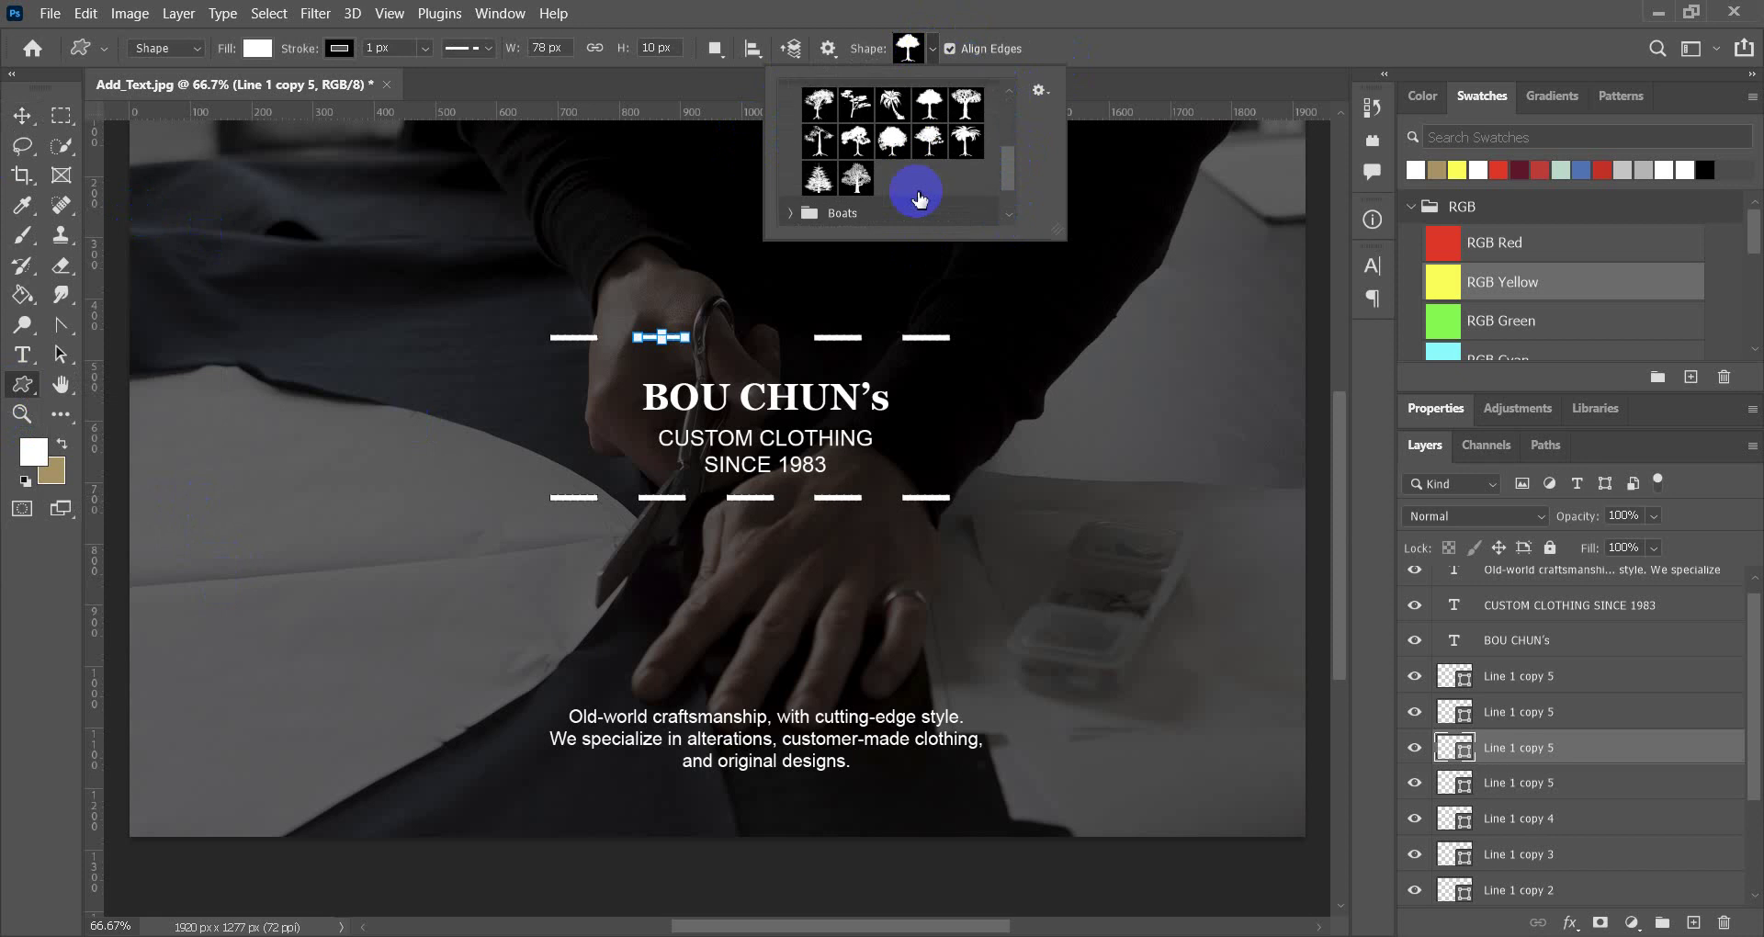
scroll(918, 196, up, 1)
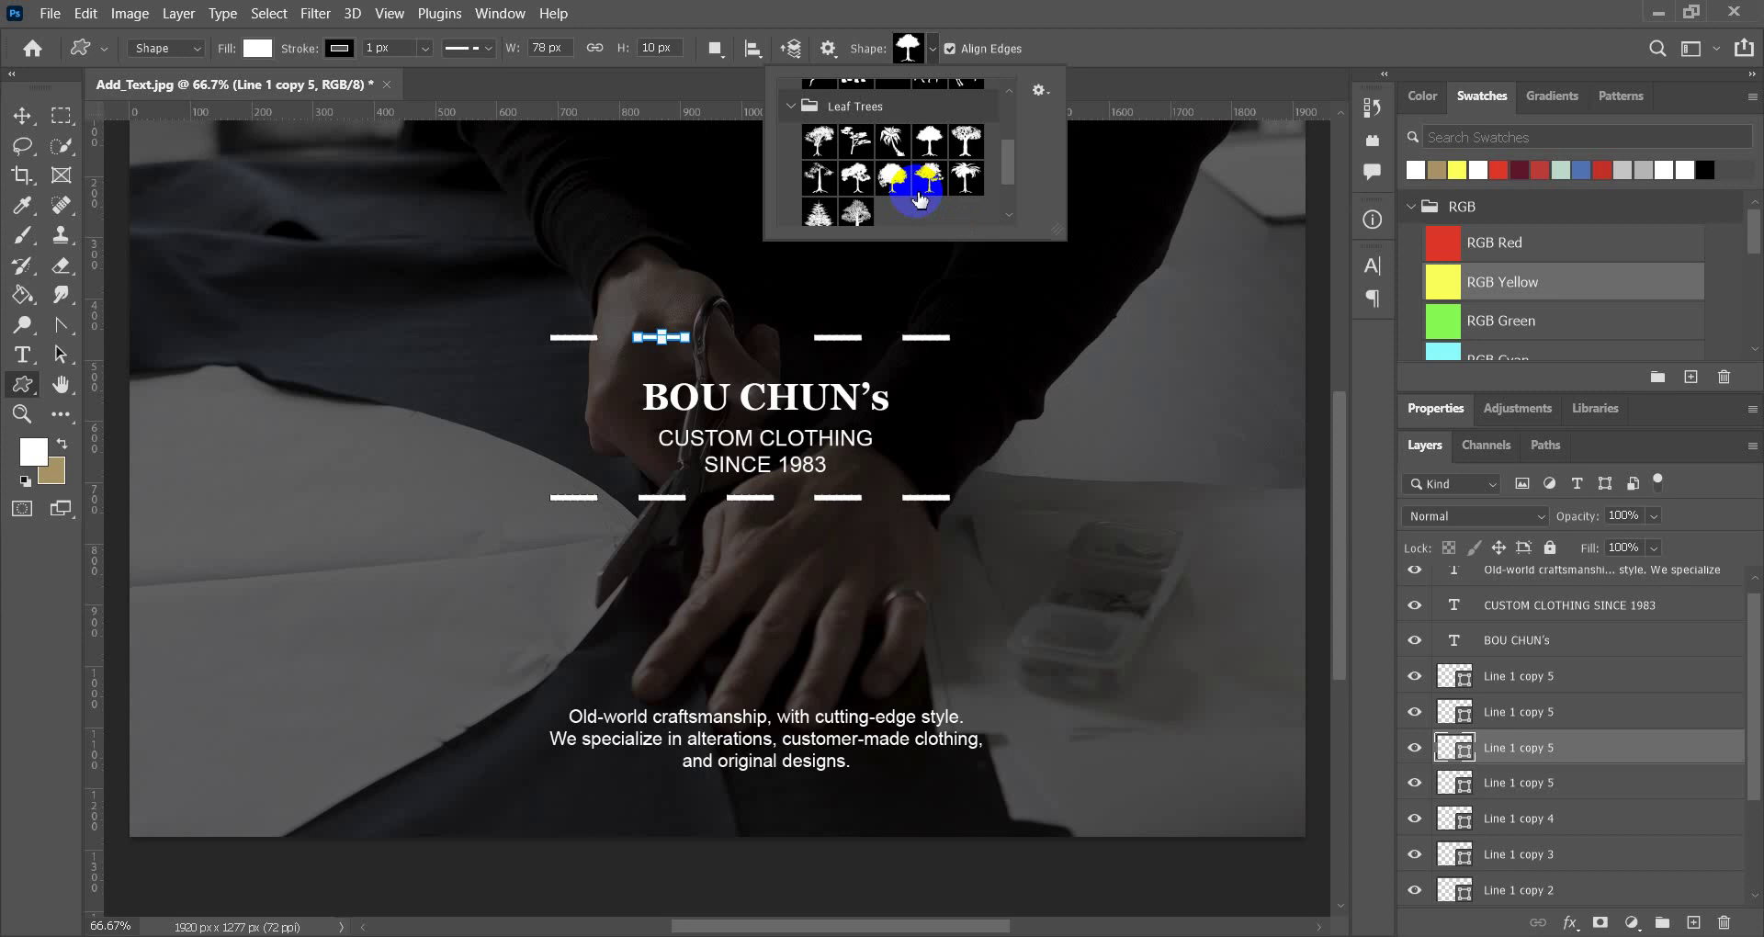
scroll(988, 170, down, 2)
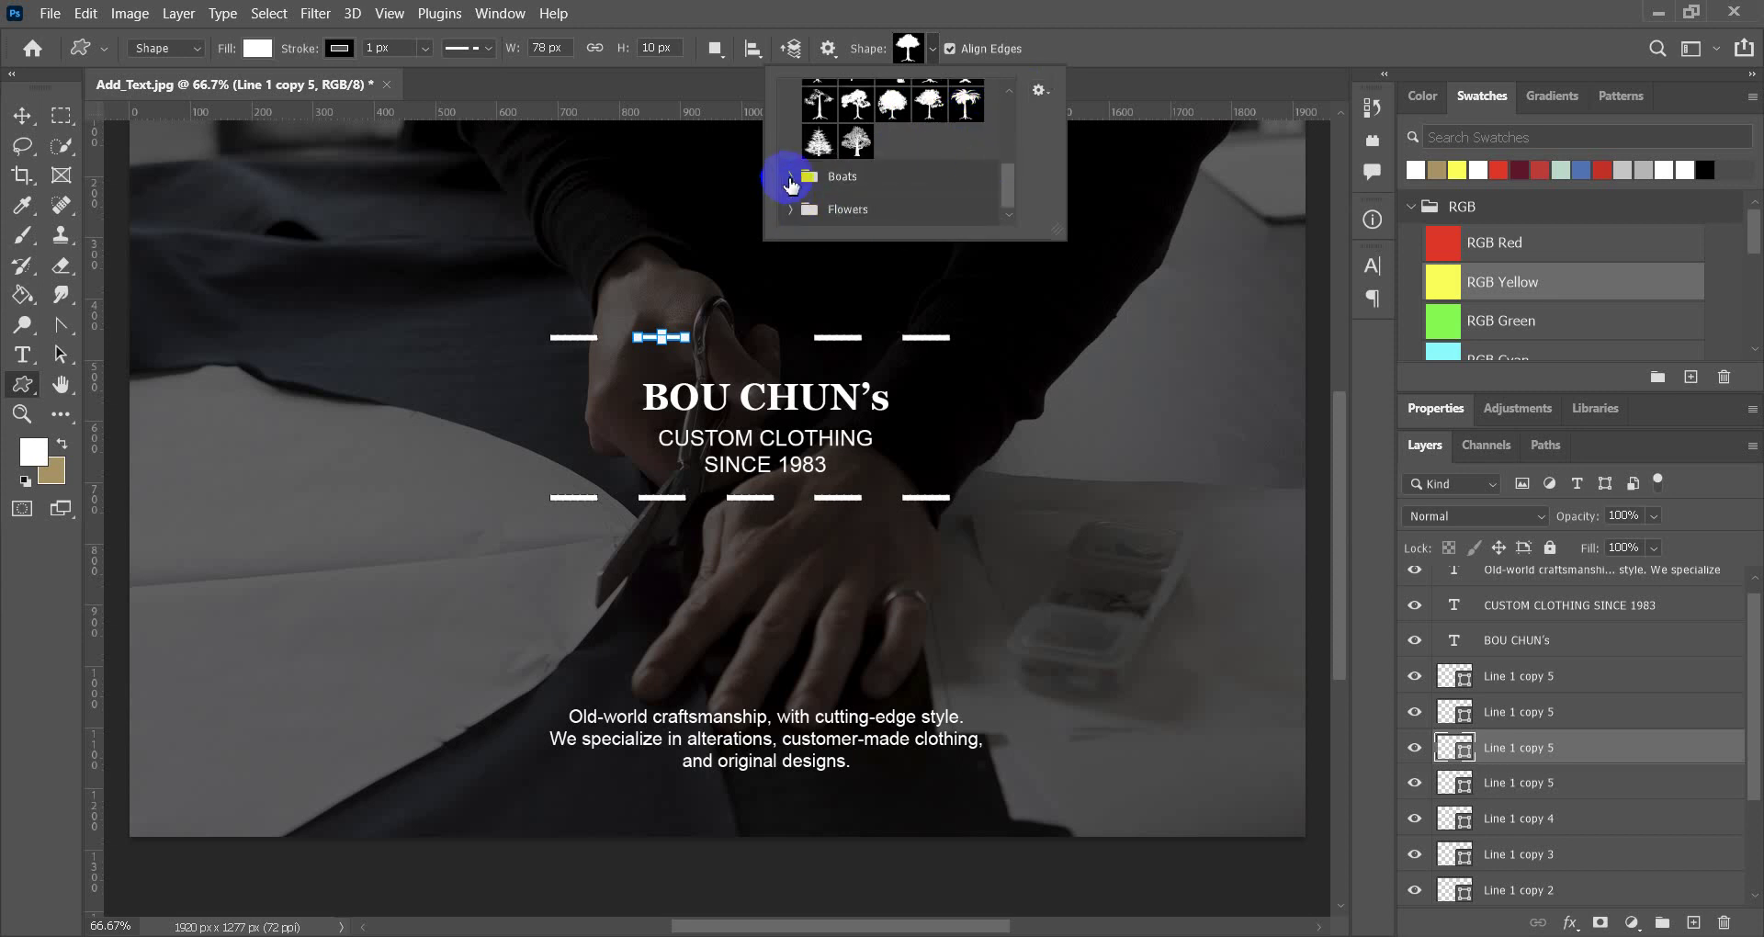
click(792, 177)
scroll(929, 185, down, 3)
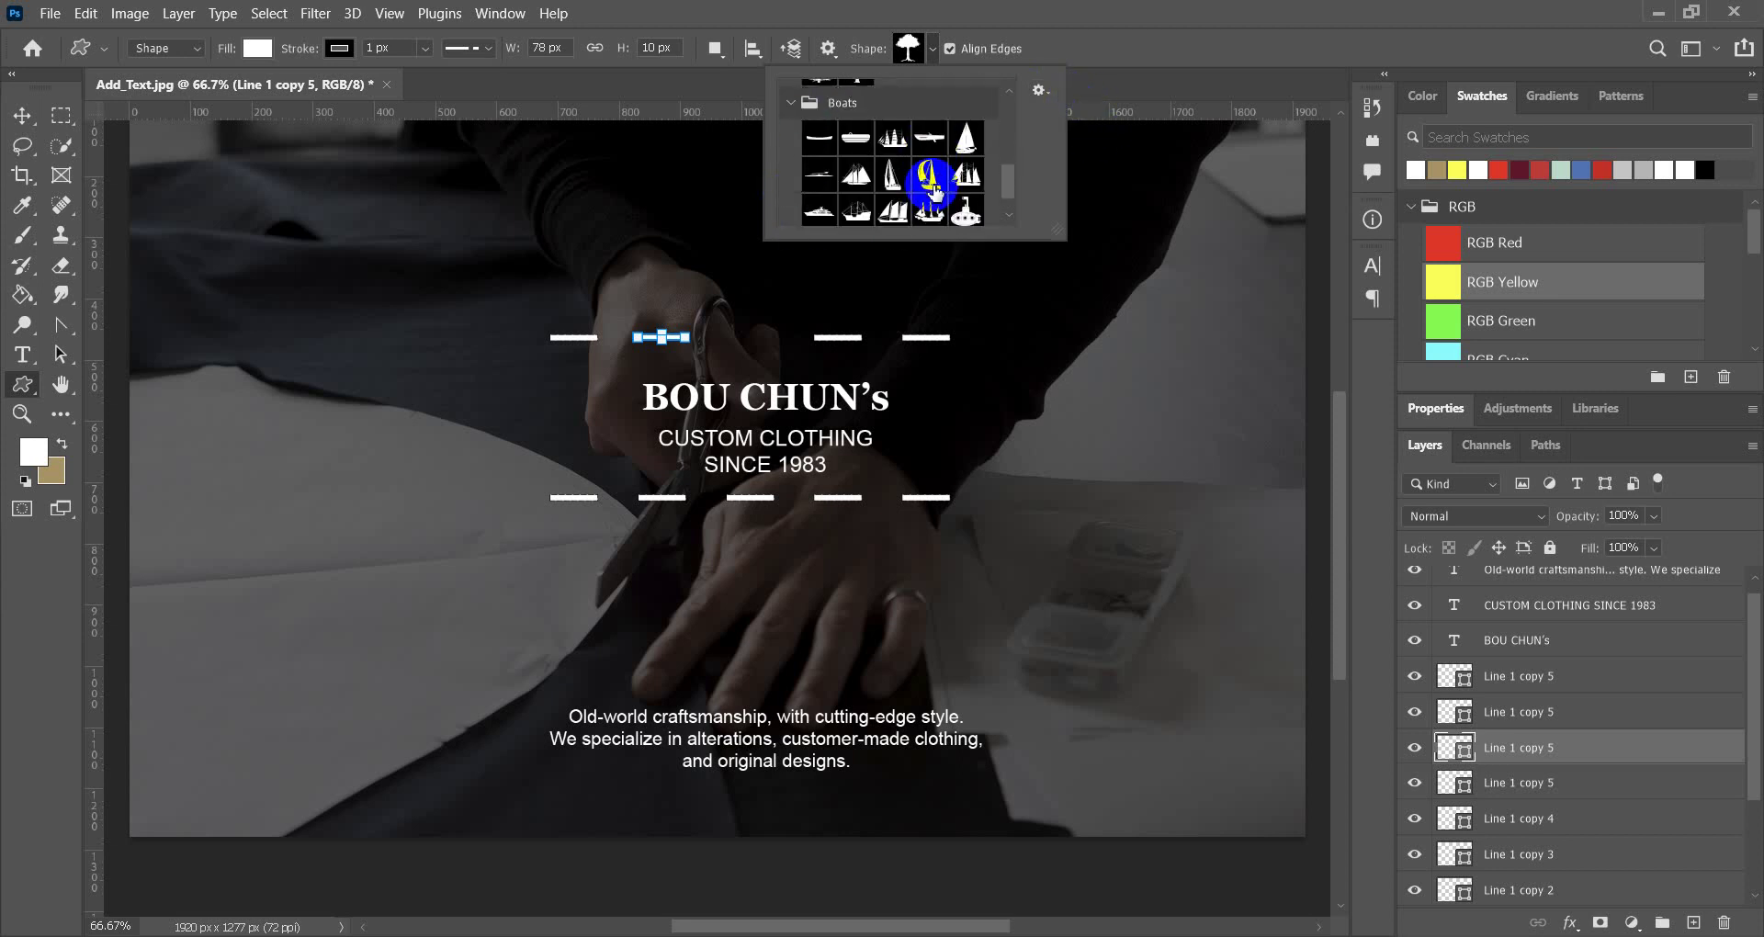
click(1039, 89)
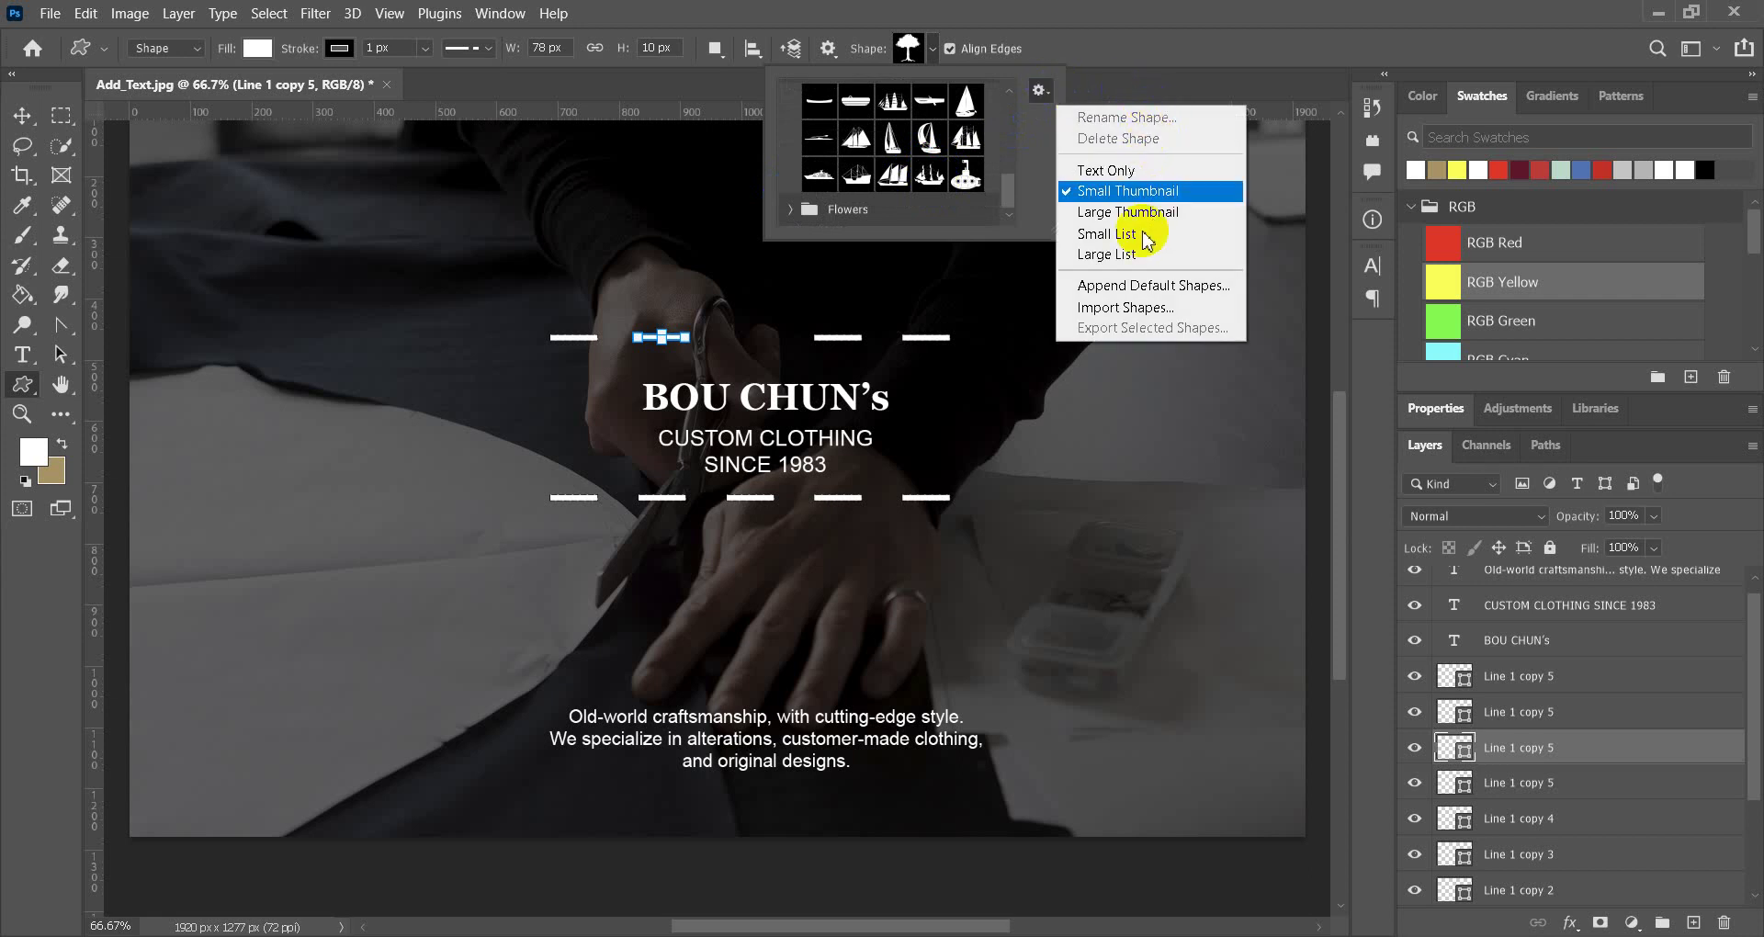
Start Import Shapes, cancel the Load dialog and reopen the Shape picker.
click(1182, 315)
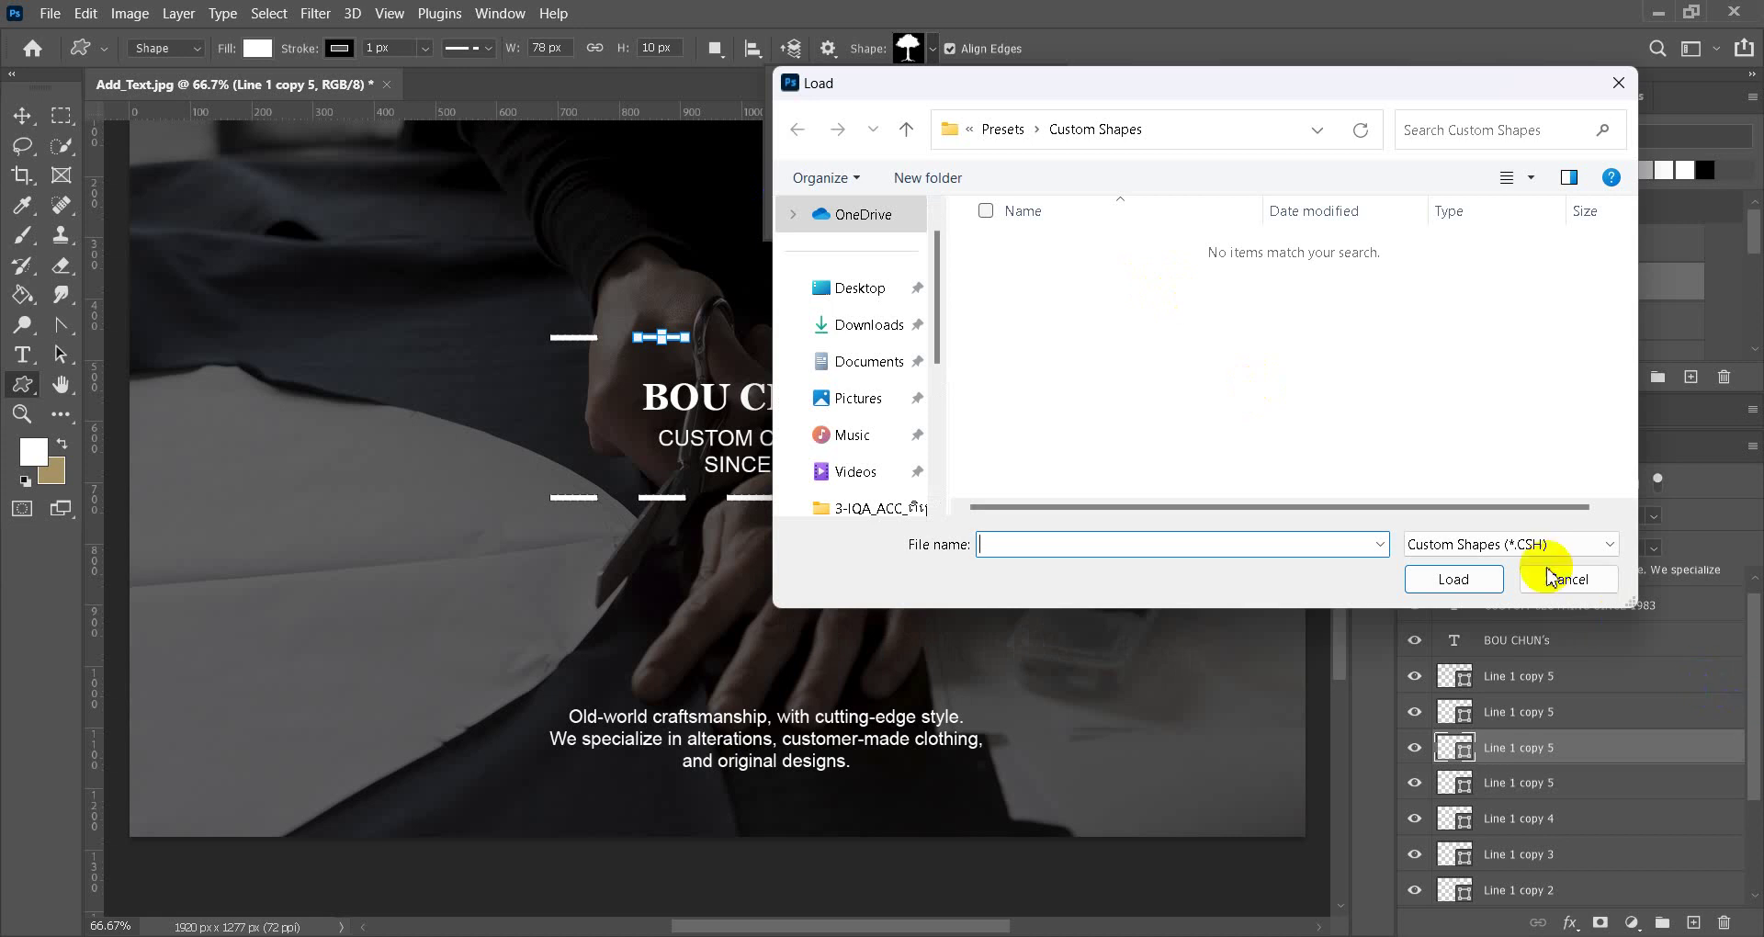
click(1551, 577)
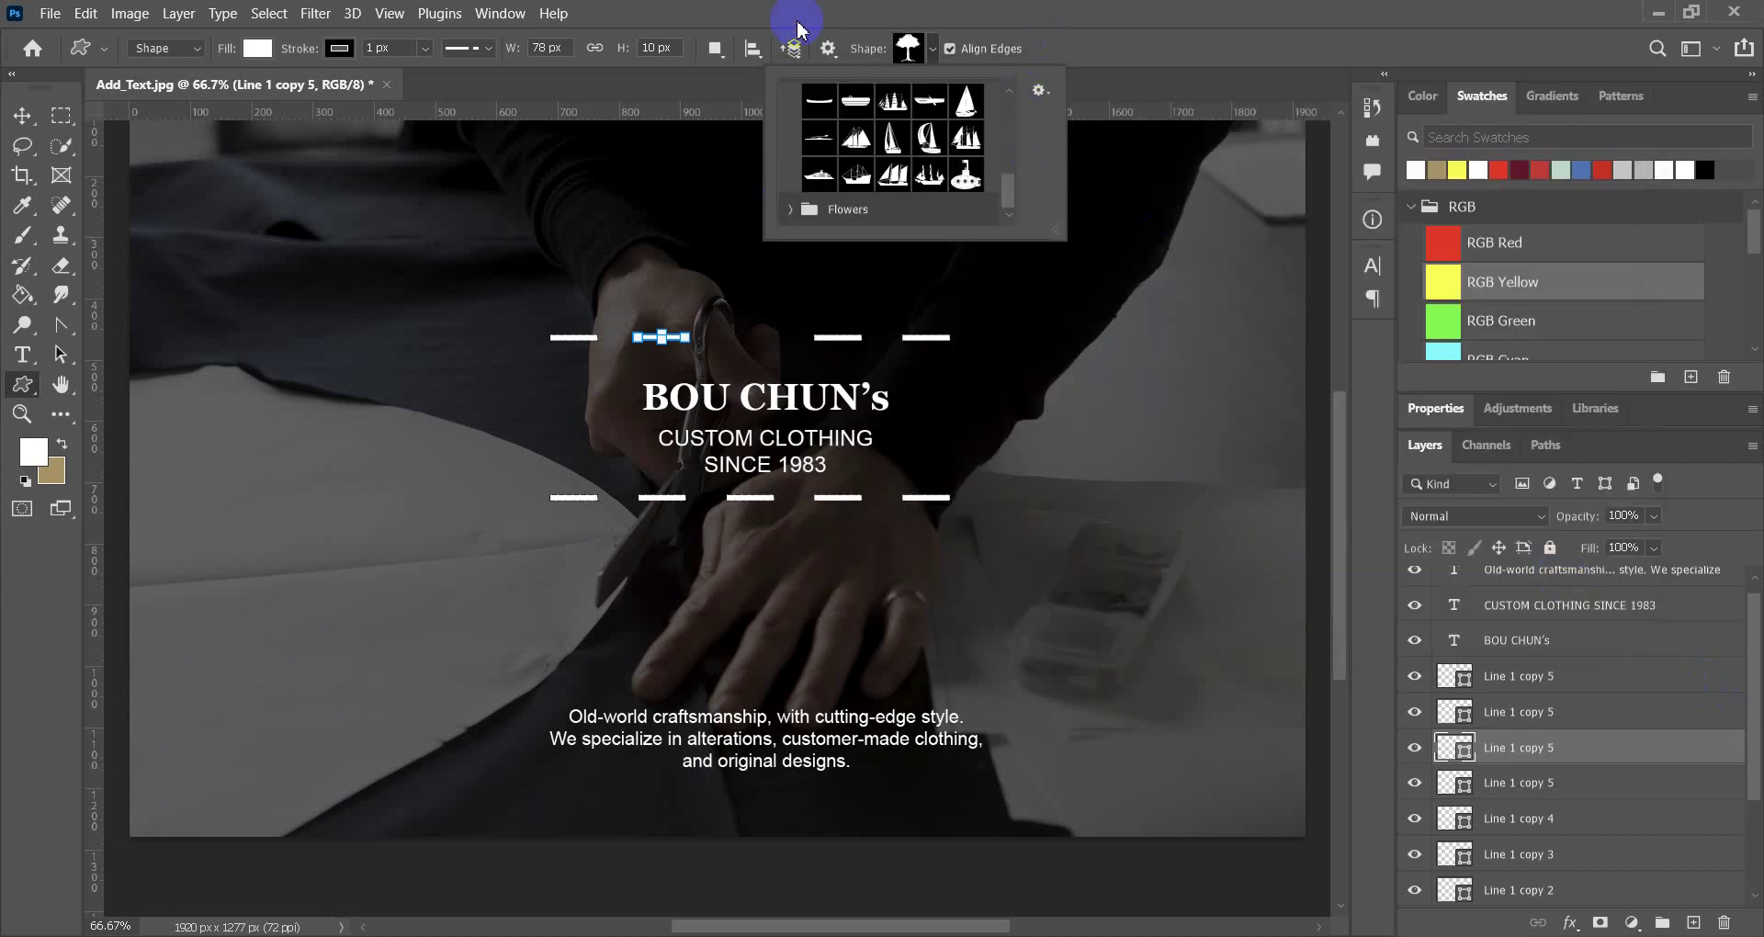
click(828, 48)
click(947, 66)
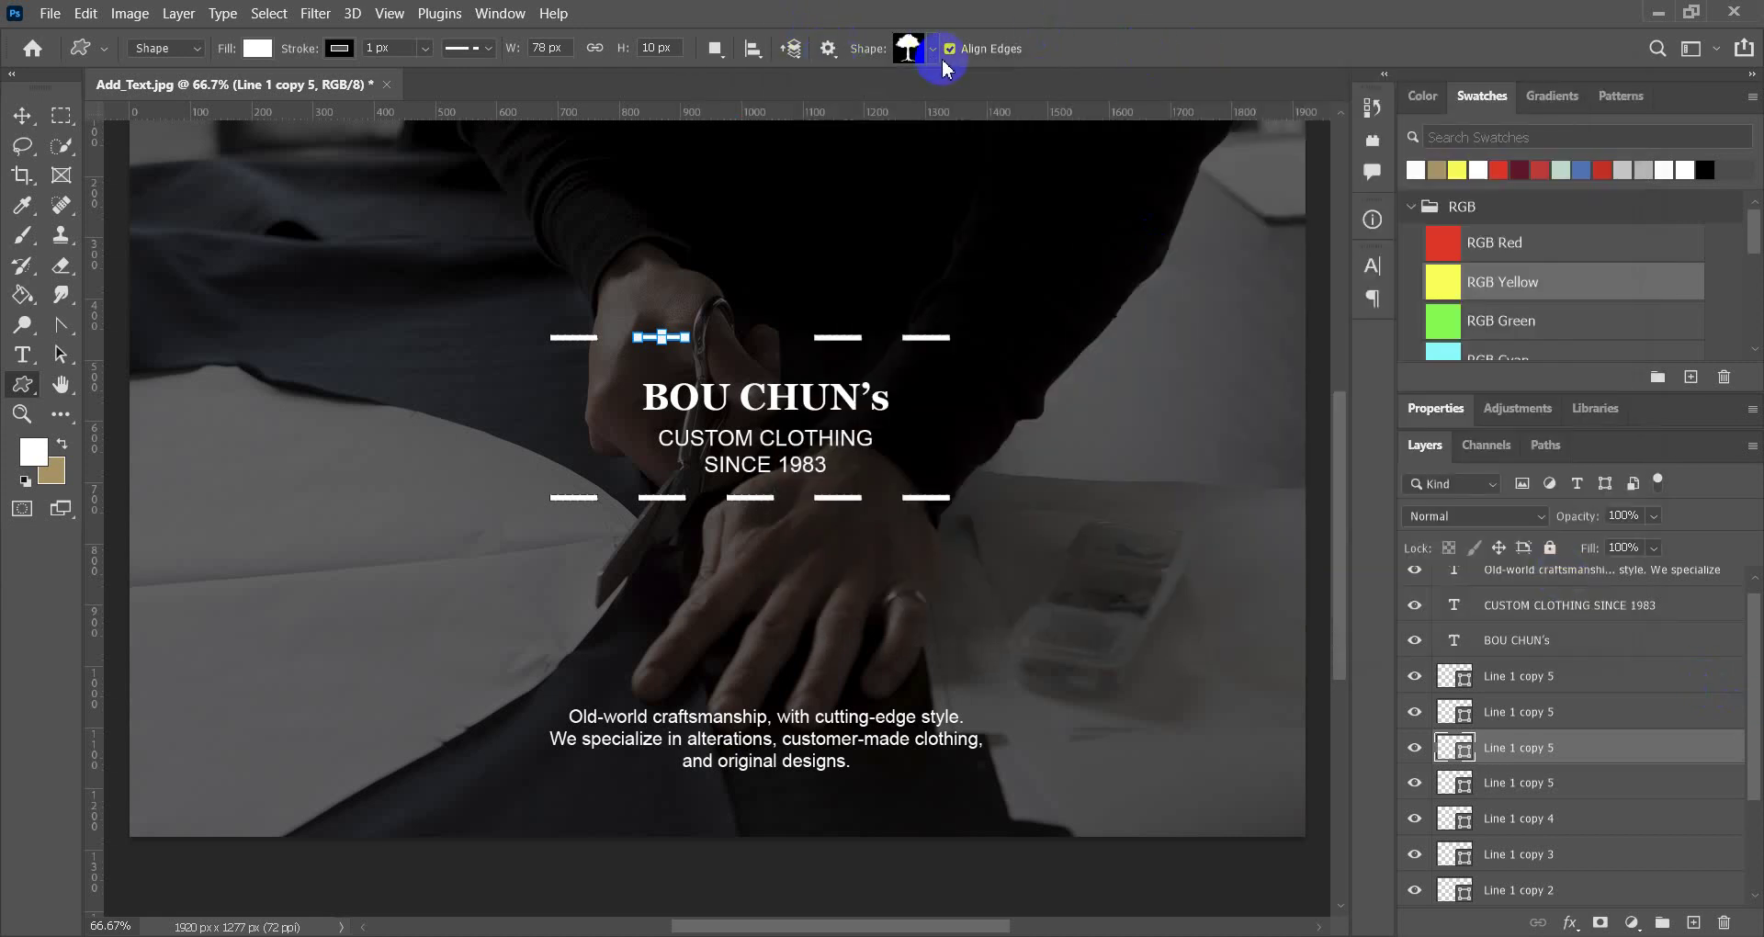
click(934, 49)
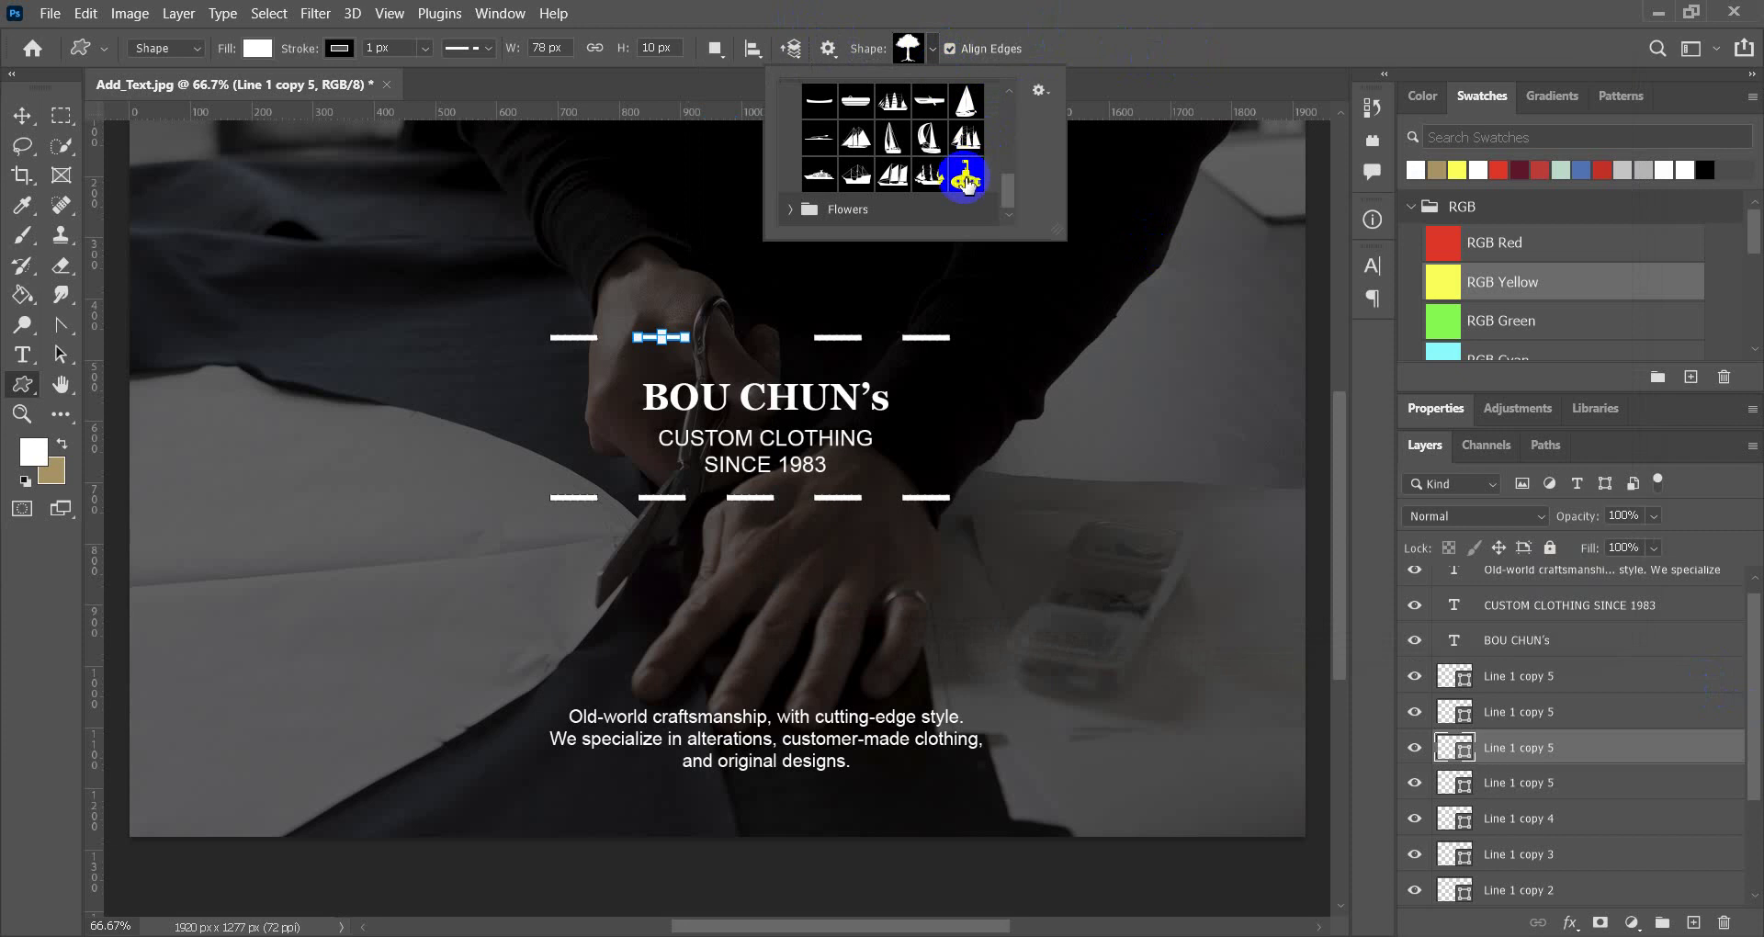
Collapse the Wild Animals, Leaf Trees and Boats folders in the Shape picker.
scroll(965, 174, up, 3)
scroll(965, 175, up, 3)
scroll(965, 174, up, 3)
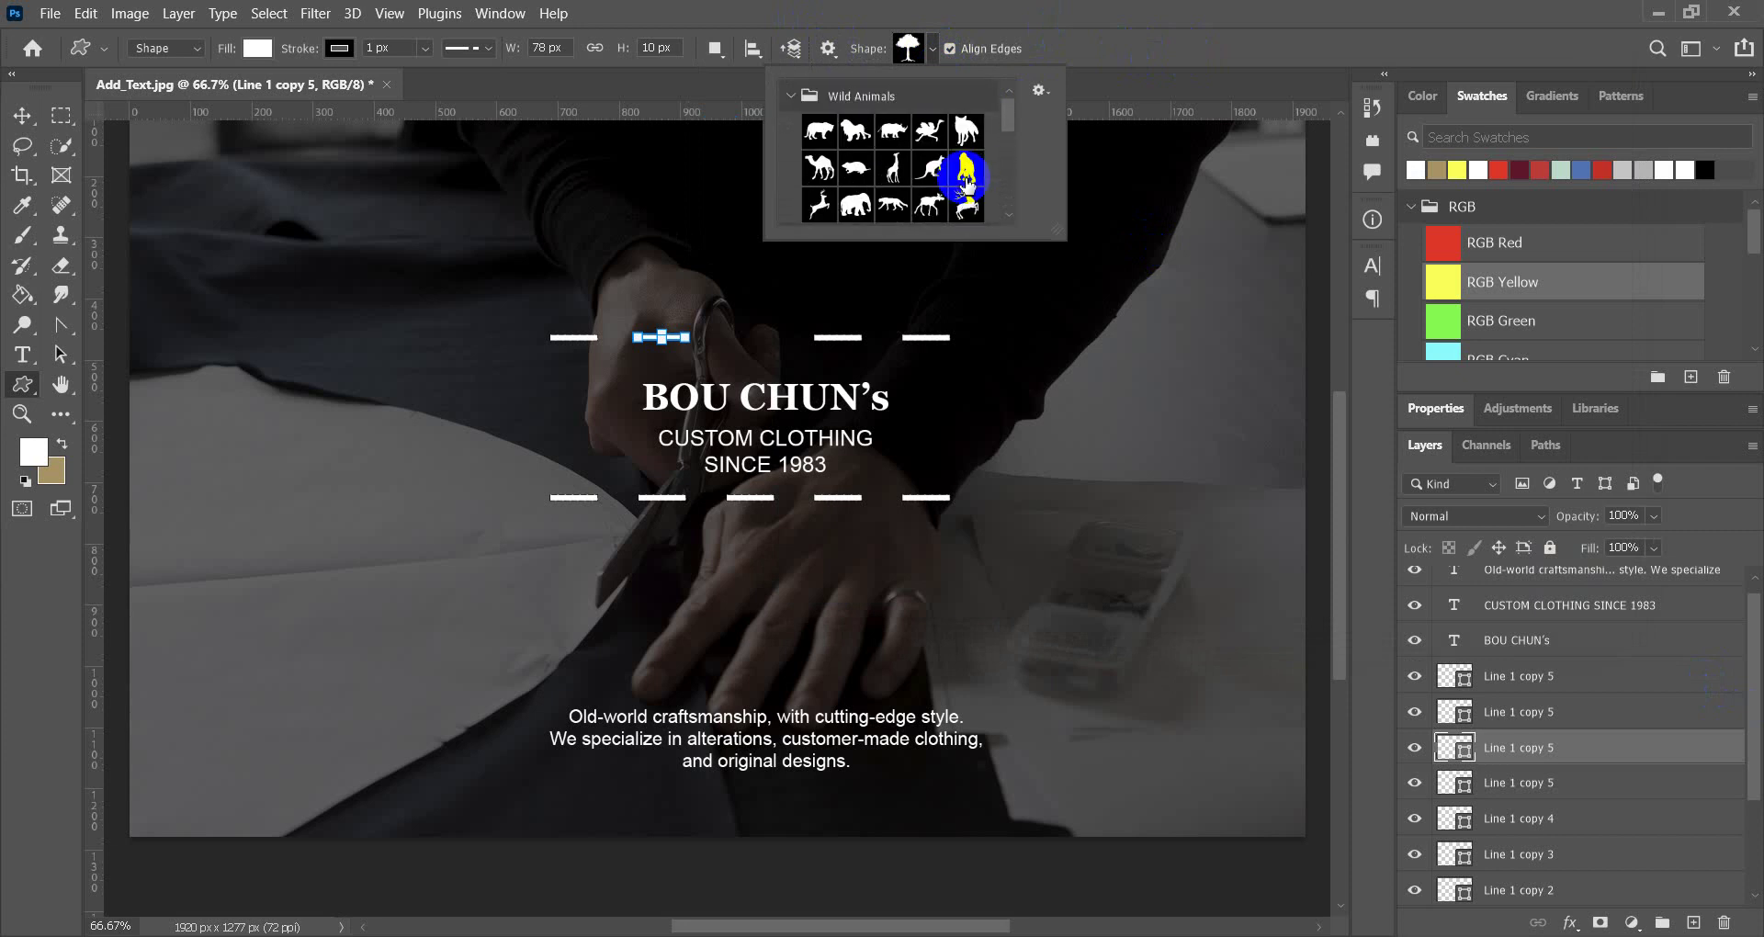
click(789, 96)
click(789, 129)
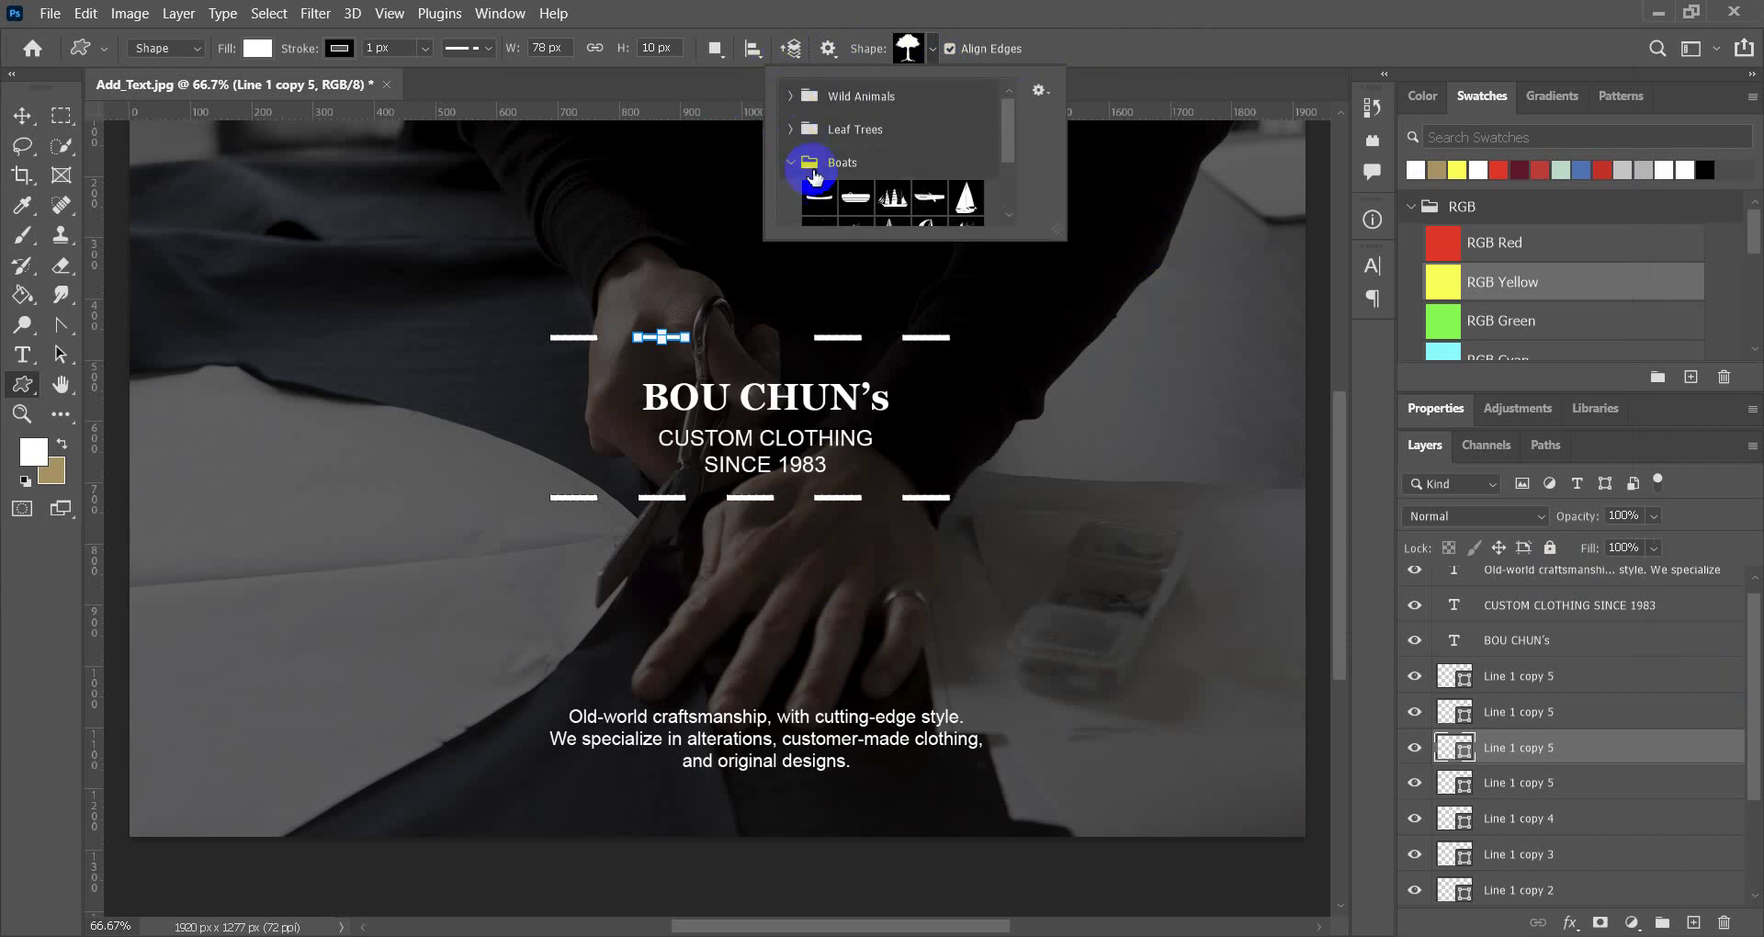
click(813, 168)
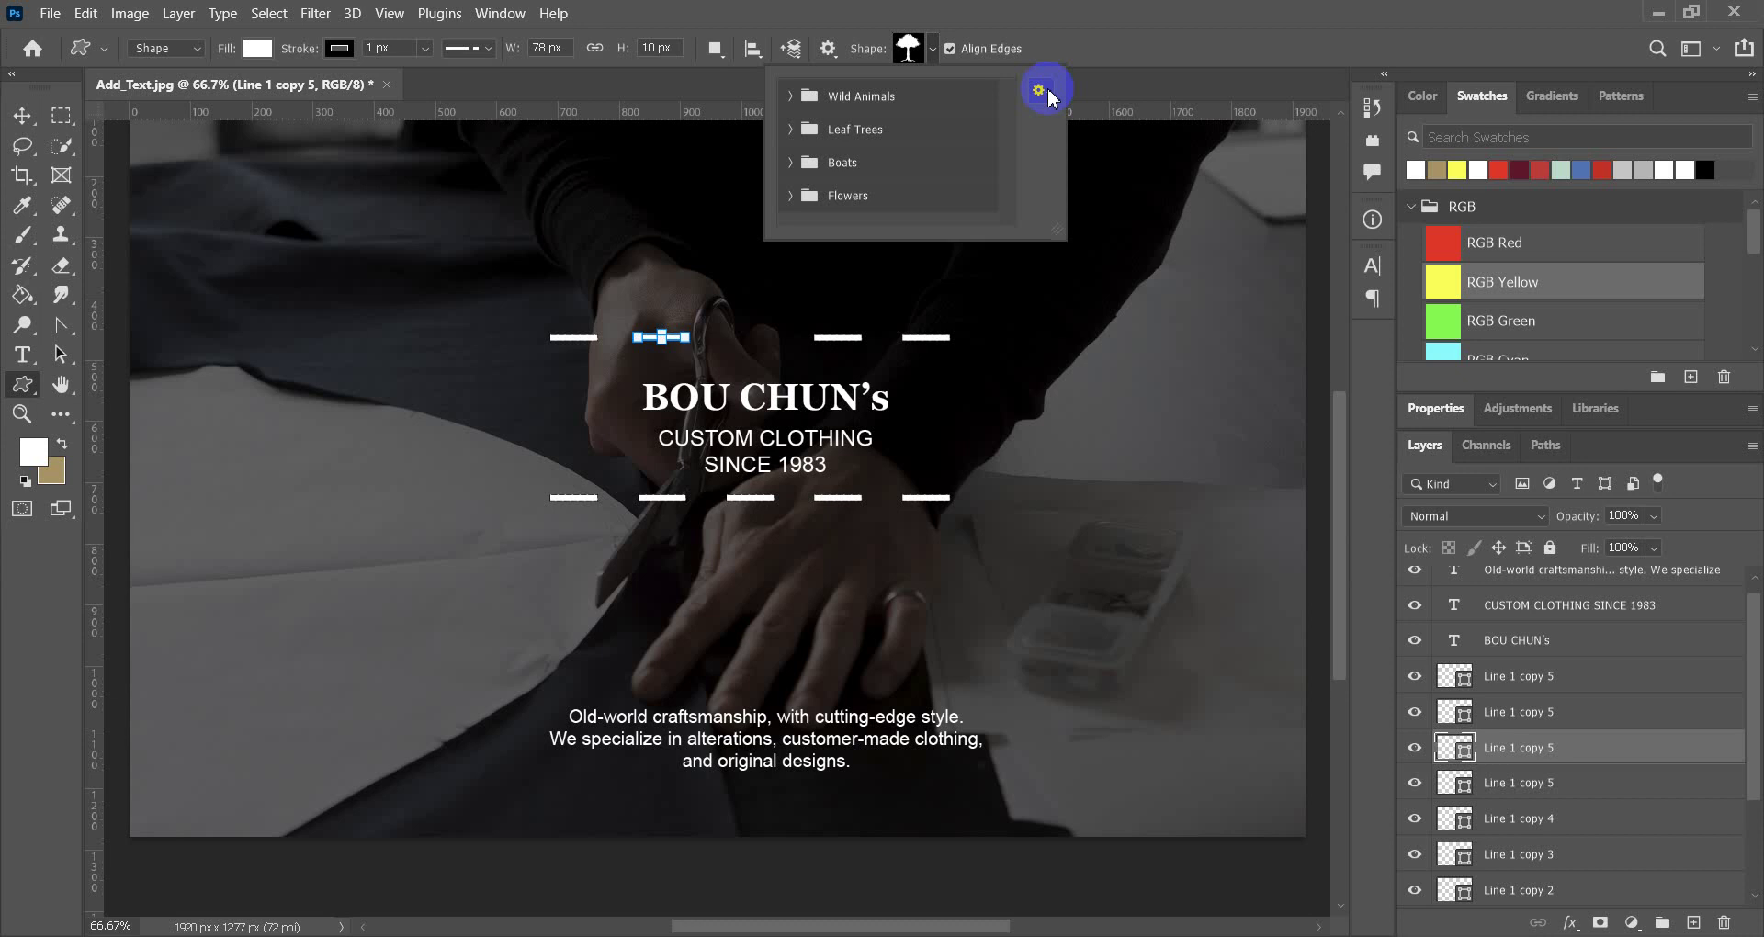
Turn off Align Edges for the Custom Shape tool.
click(1046, 92)
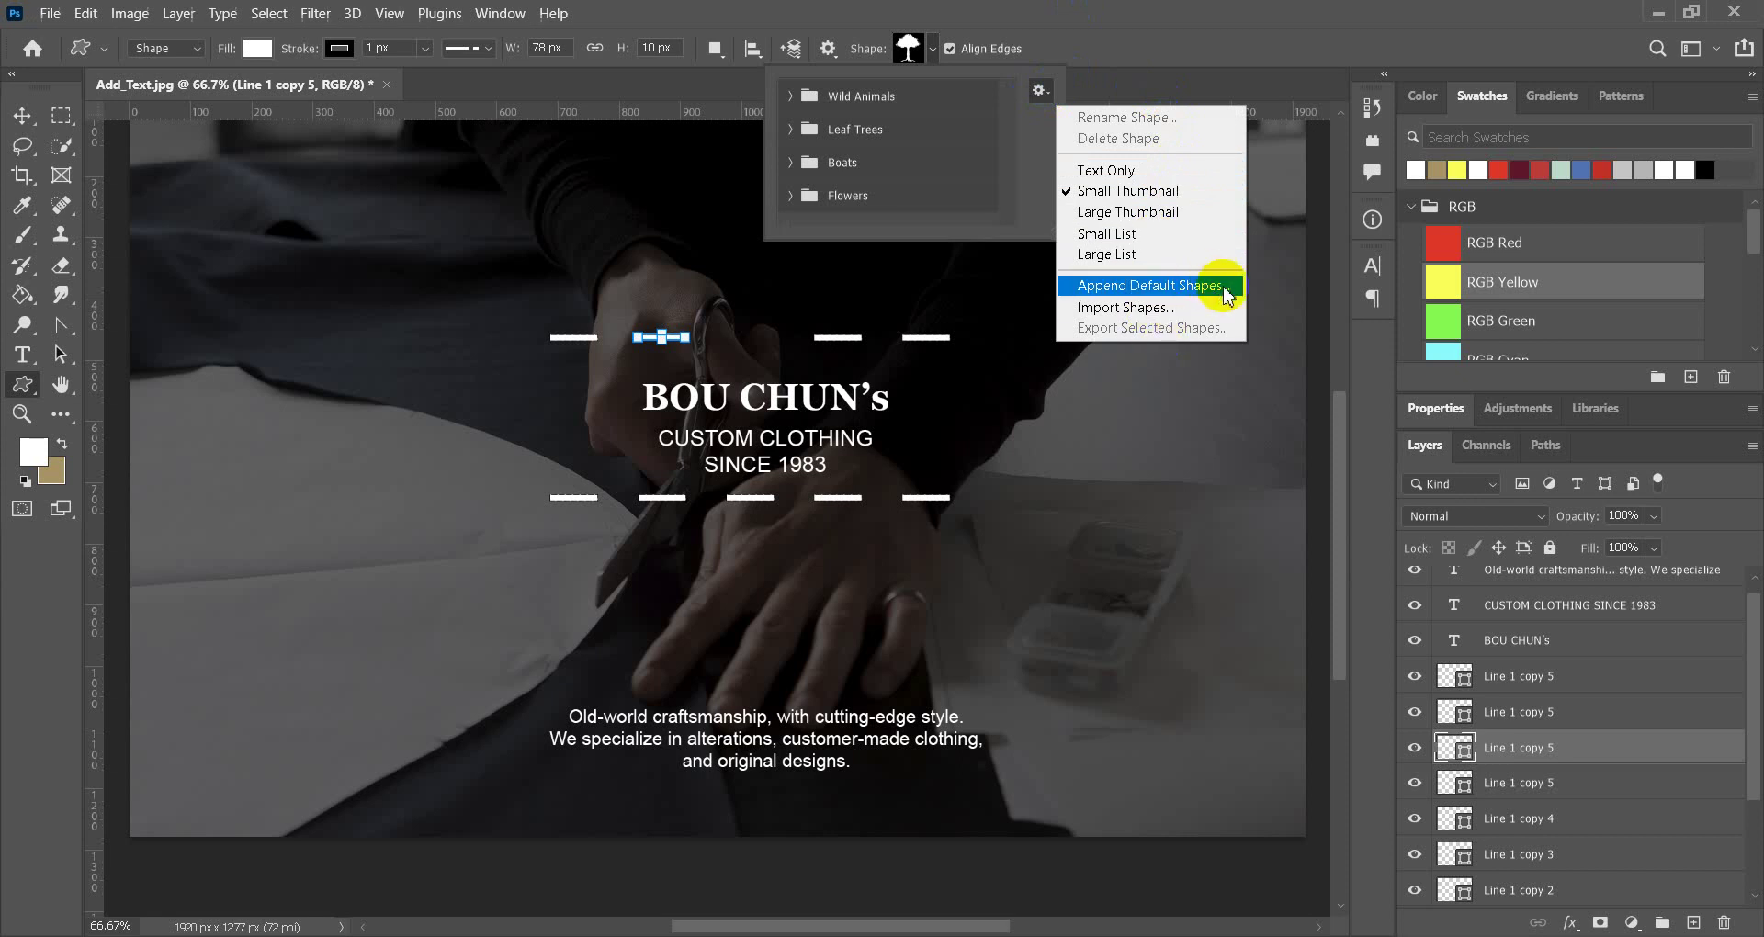
click(1041, 91)
click(1041, 91)
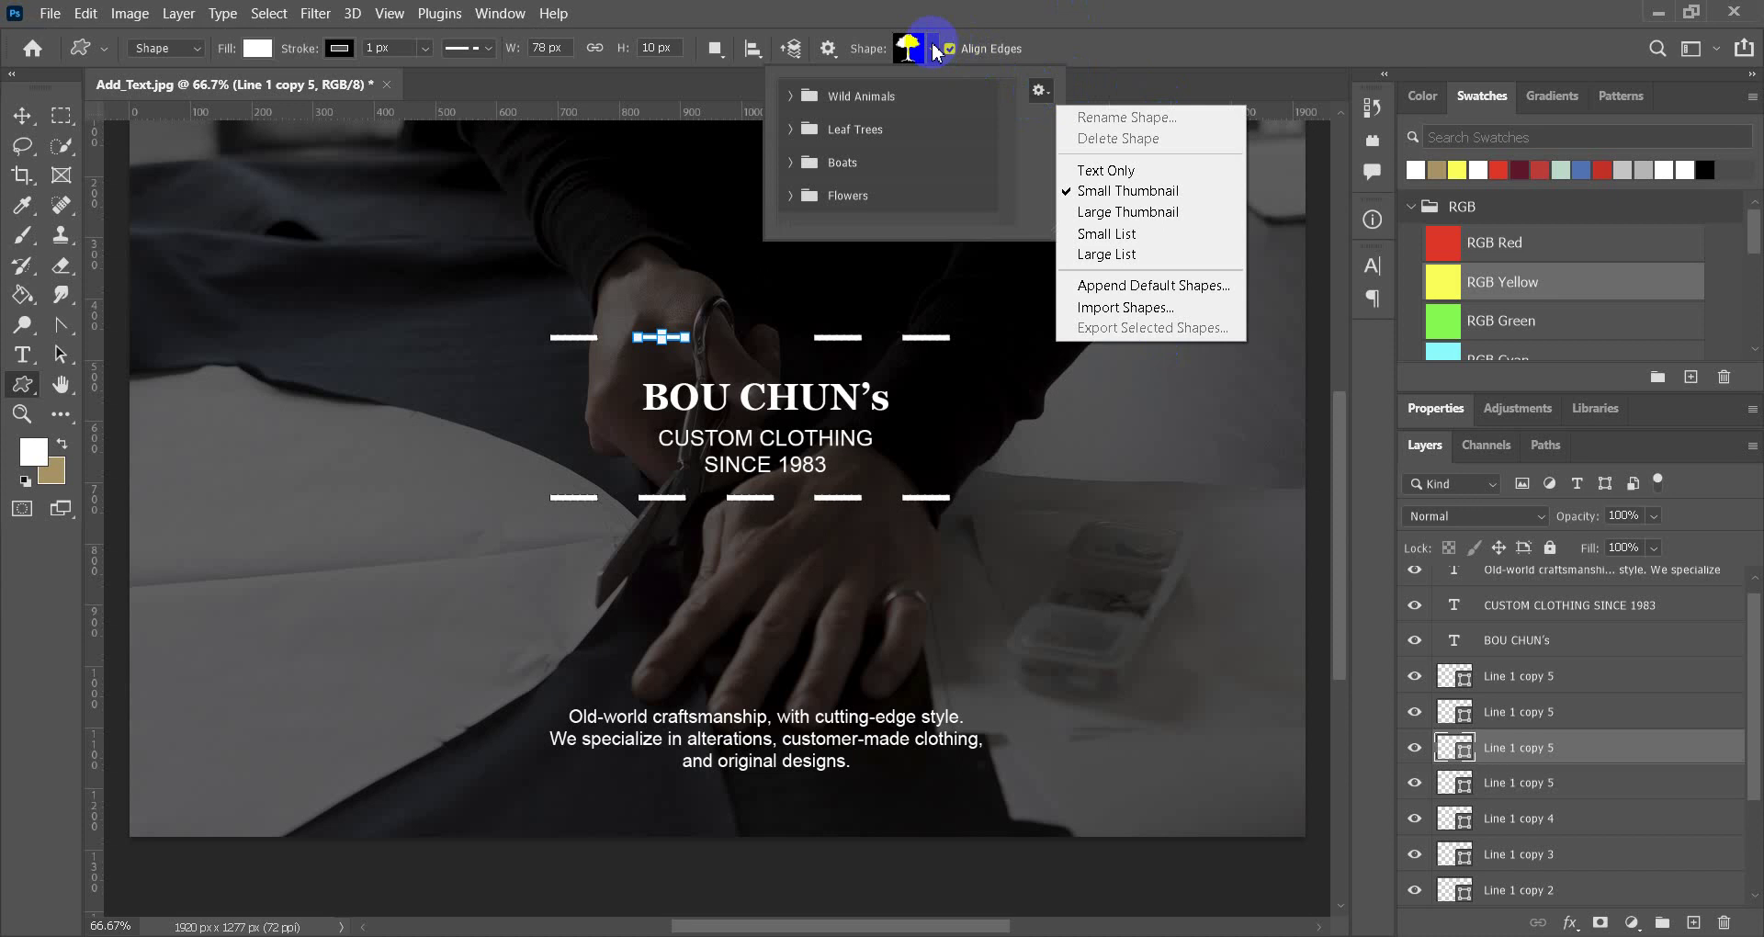
click(914, 48)
click(977, 53)
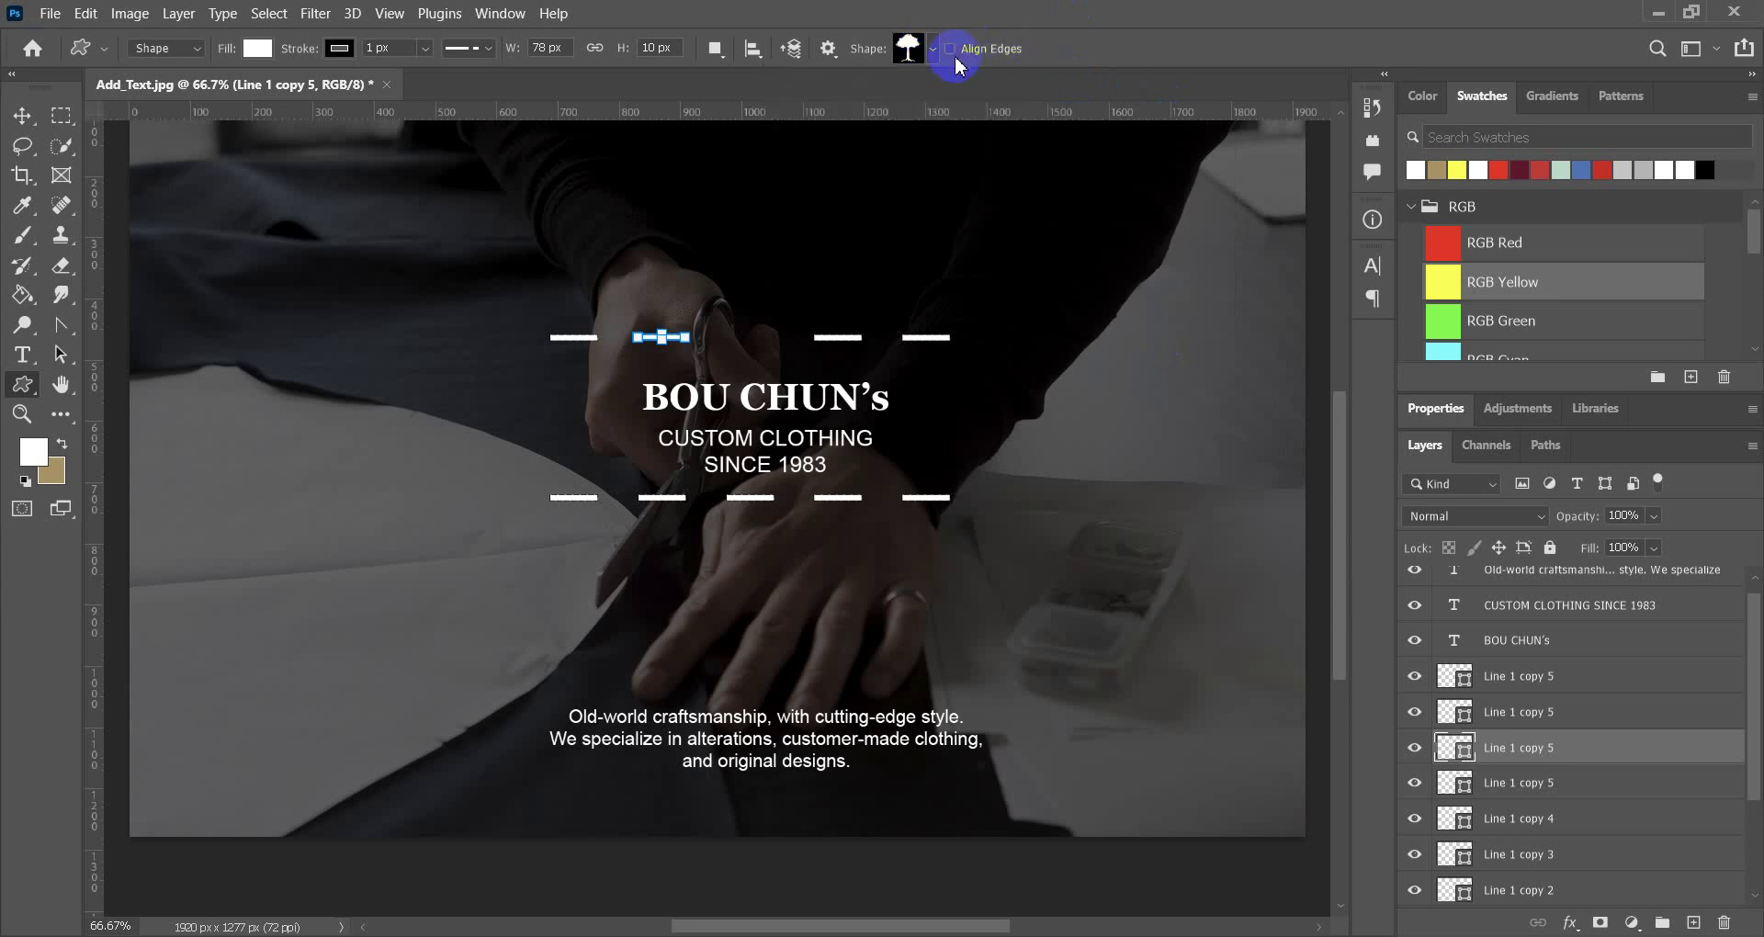
click(936, 52)
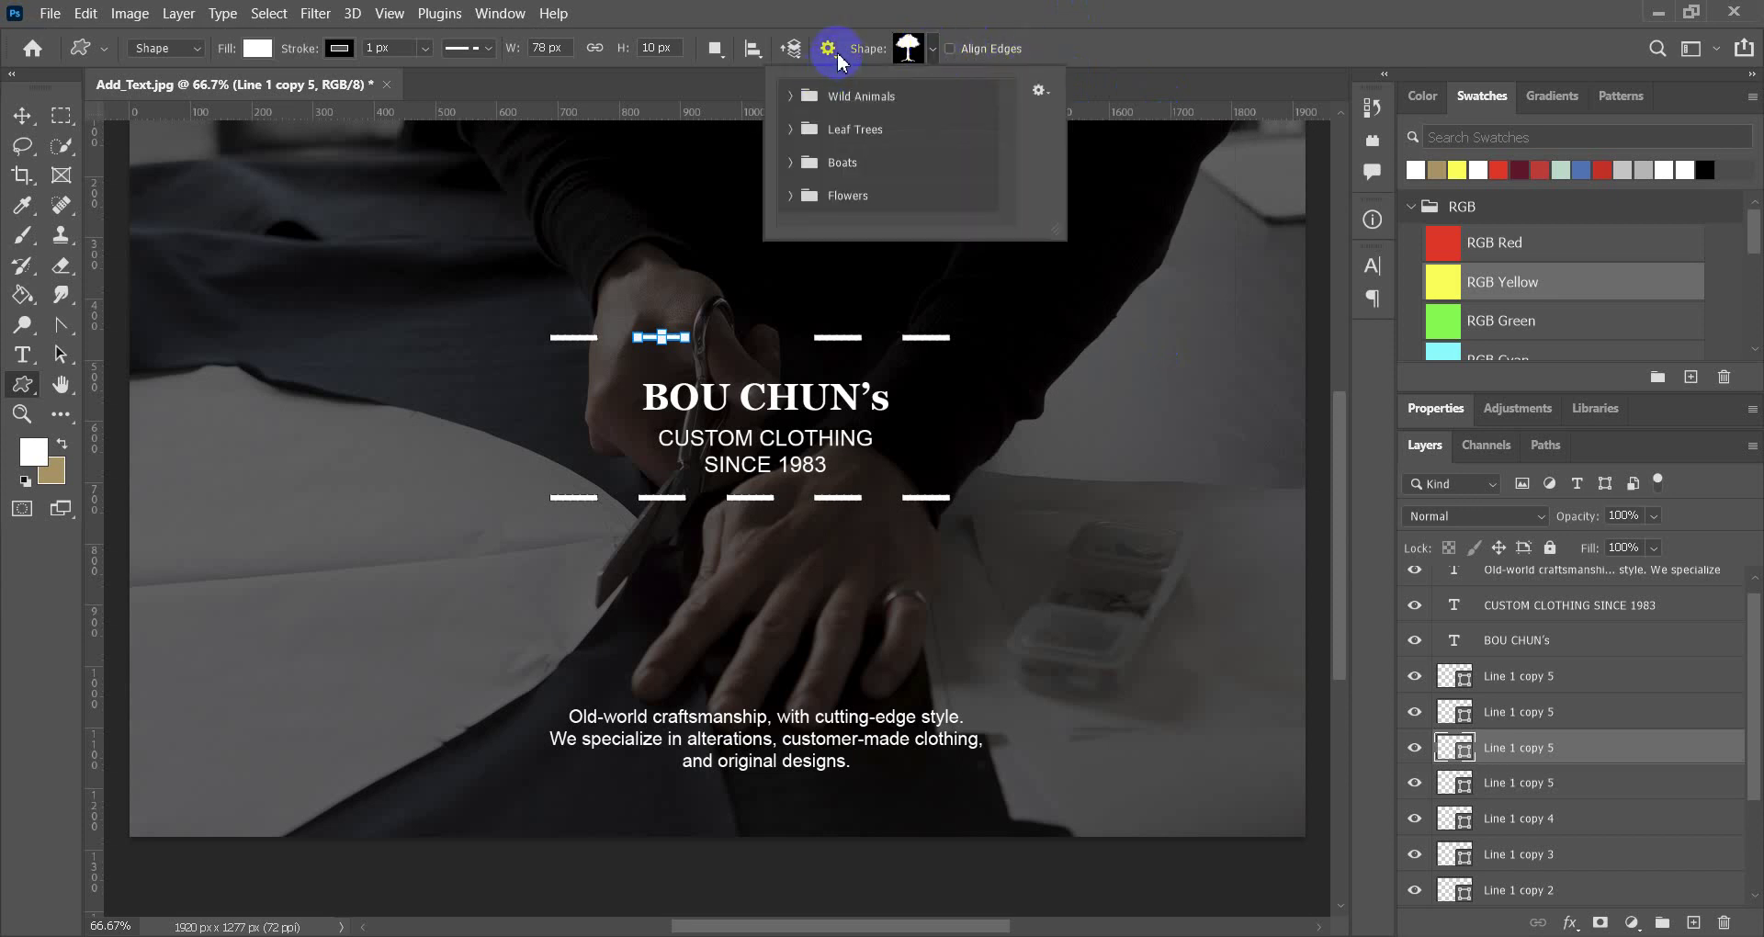
Check Path Options, the drawing mode and Tool Presets, cancelling the New Tool Preset dialog.
click(836, 51)
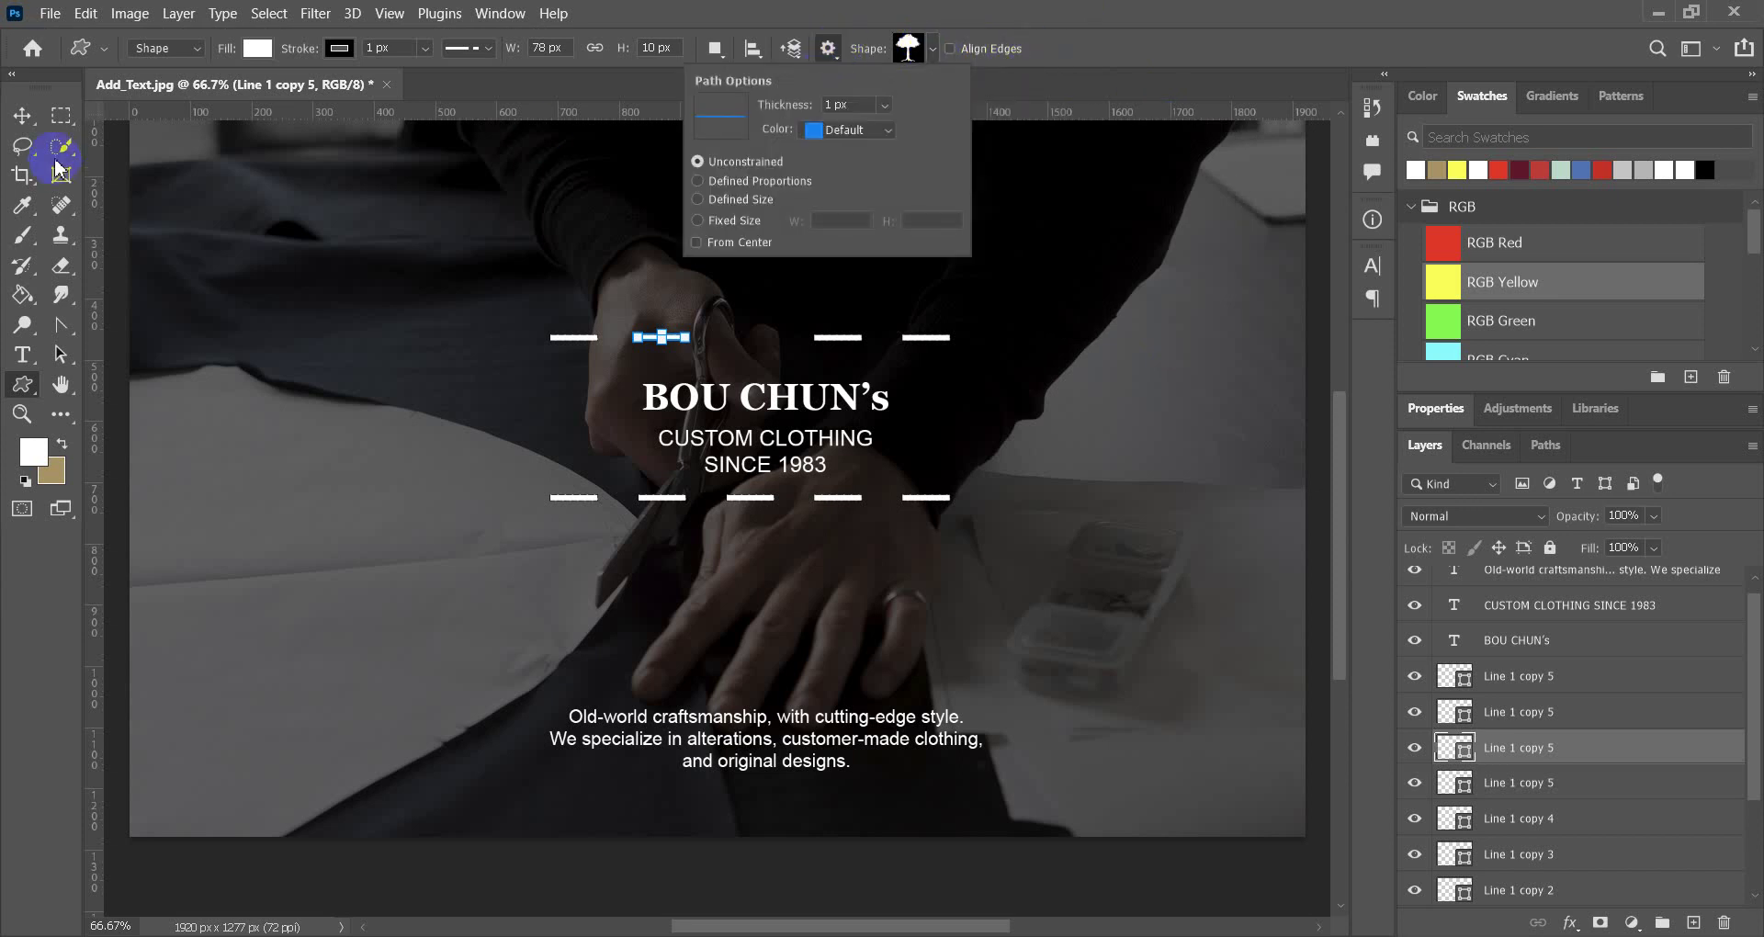
click(199, 51)
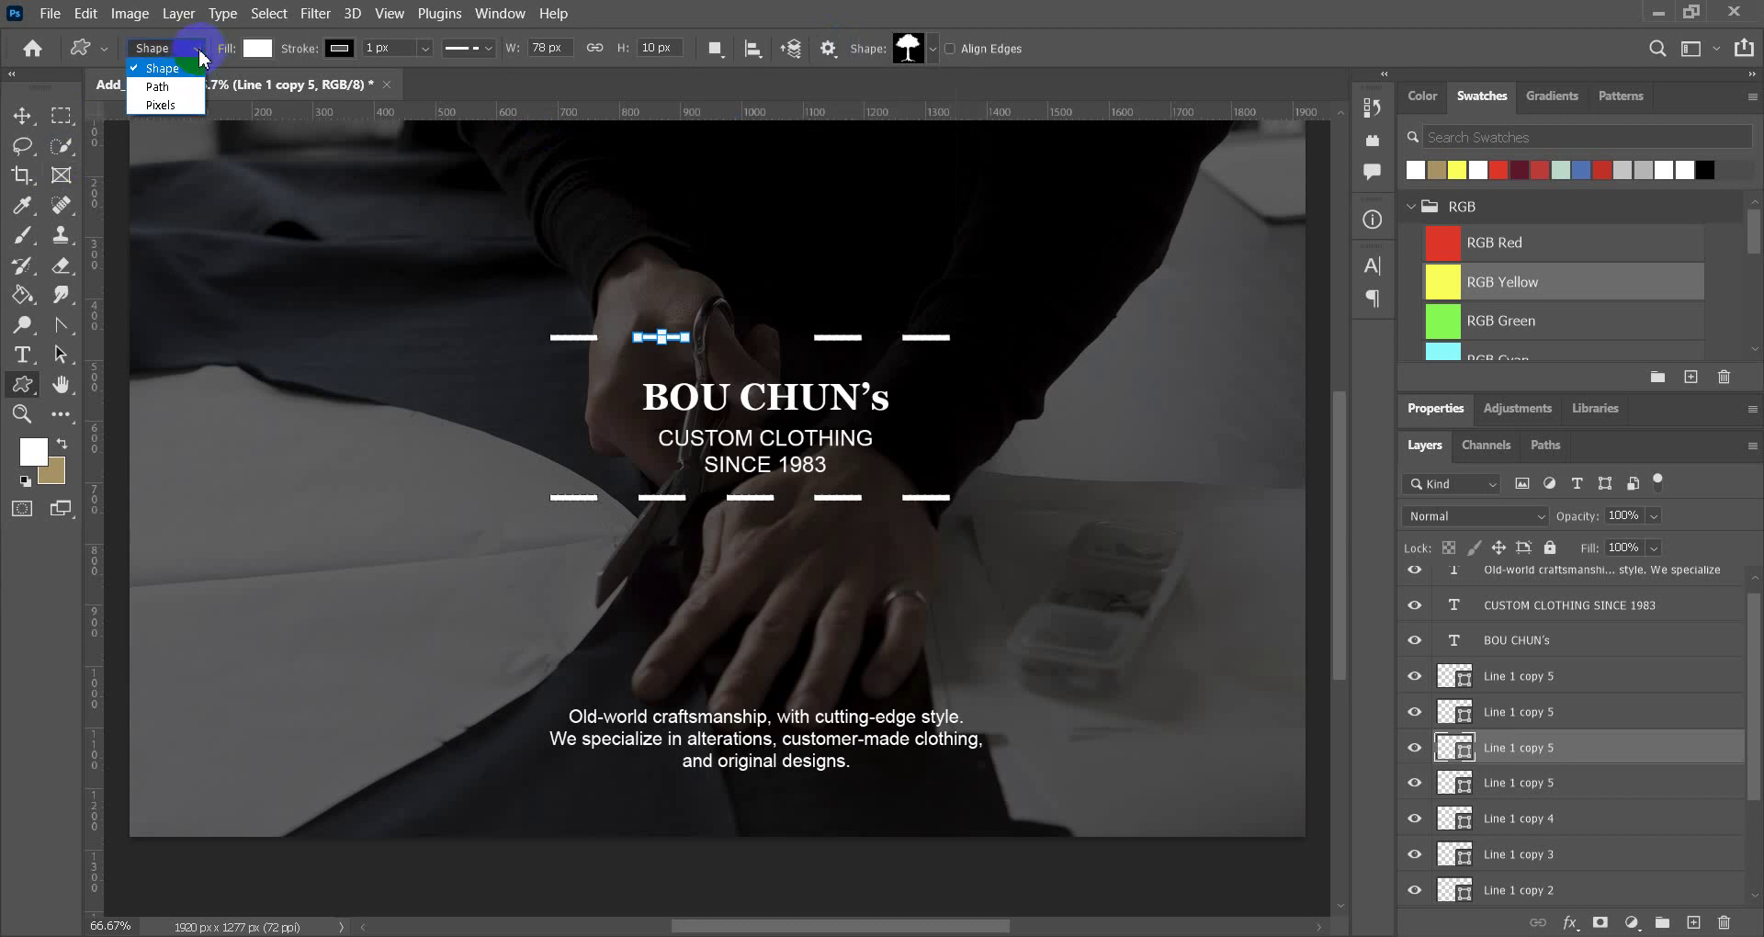
click(110, 53)
click(112, 50)
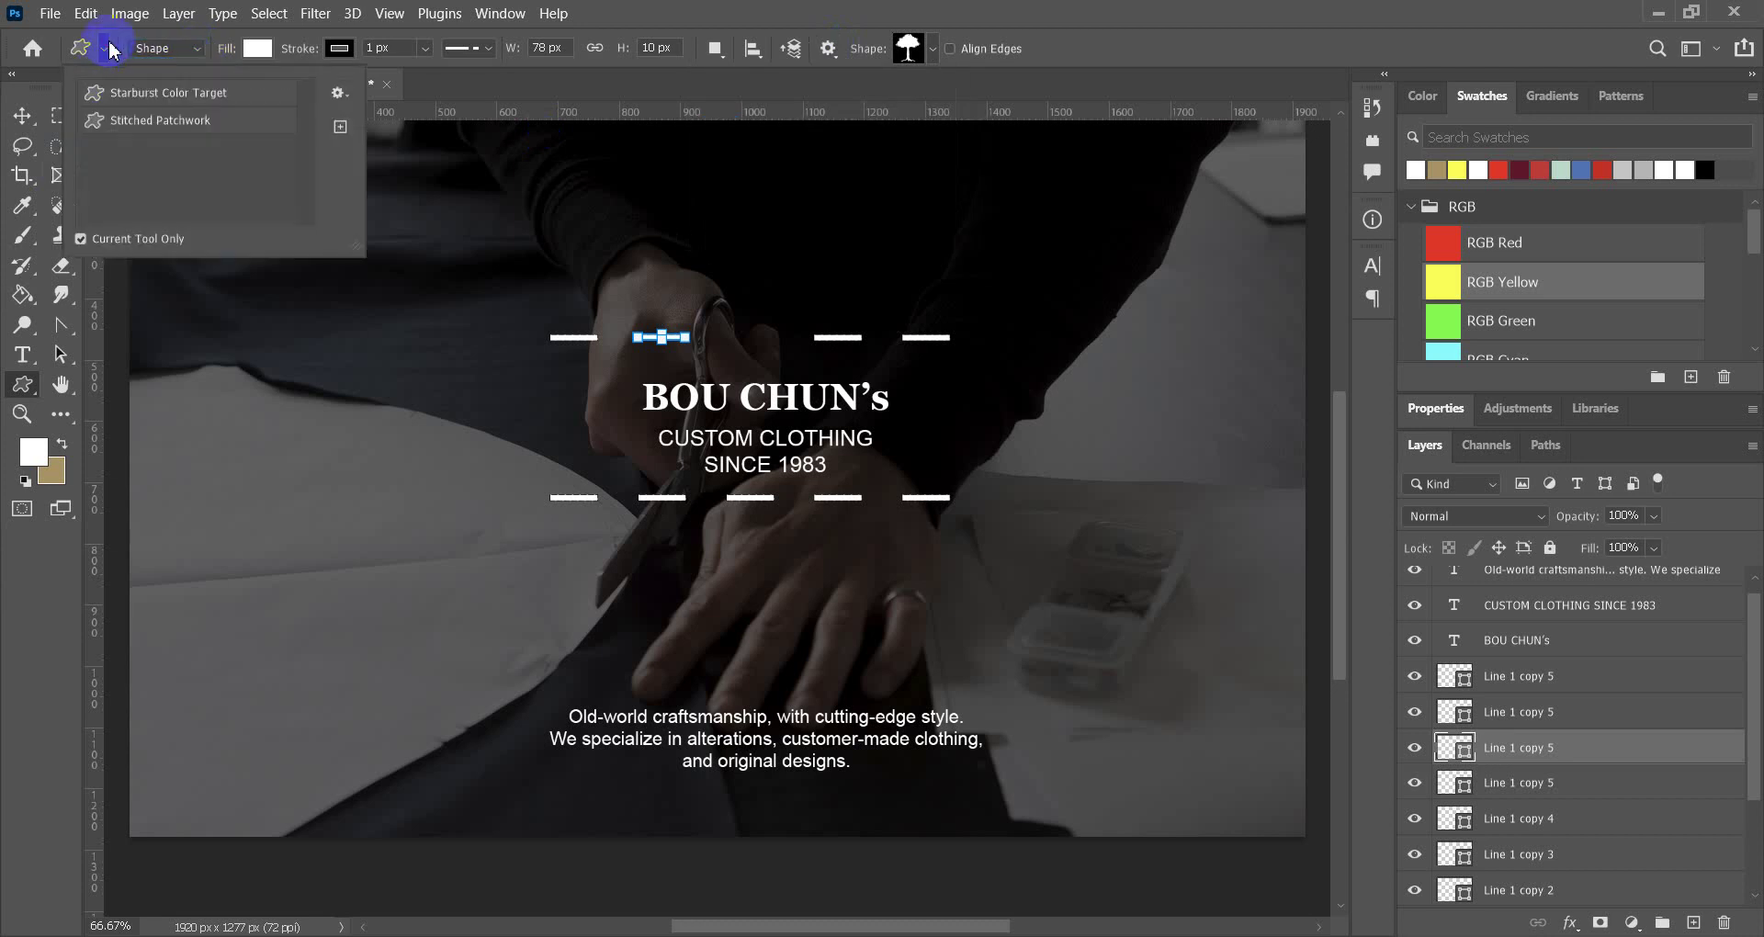
click(339, 93)
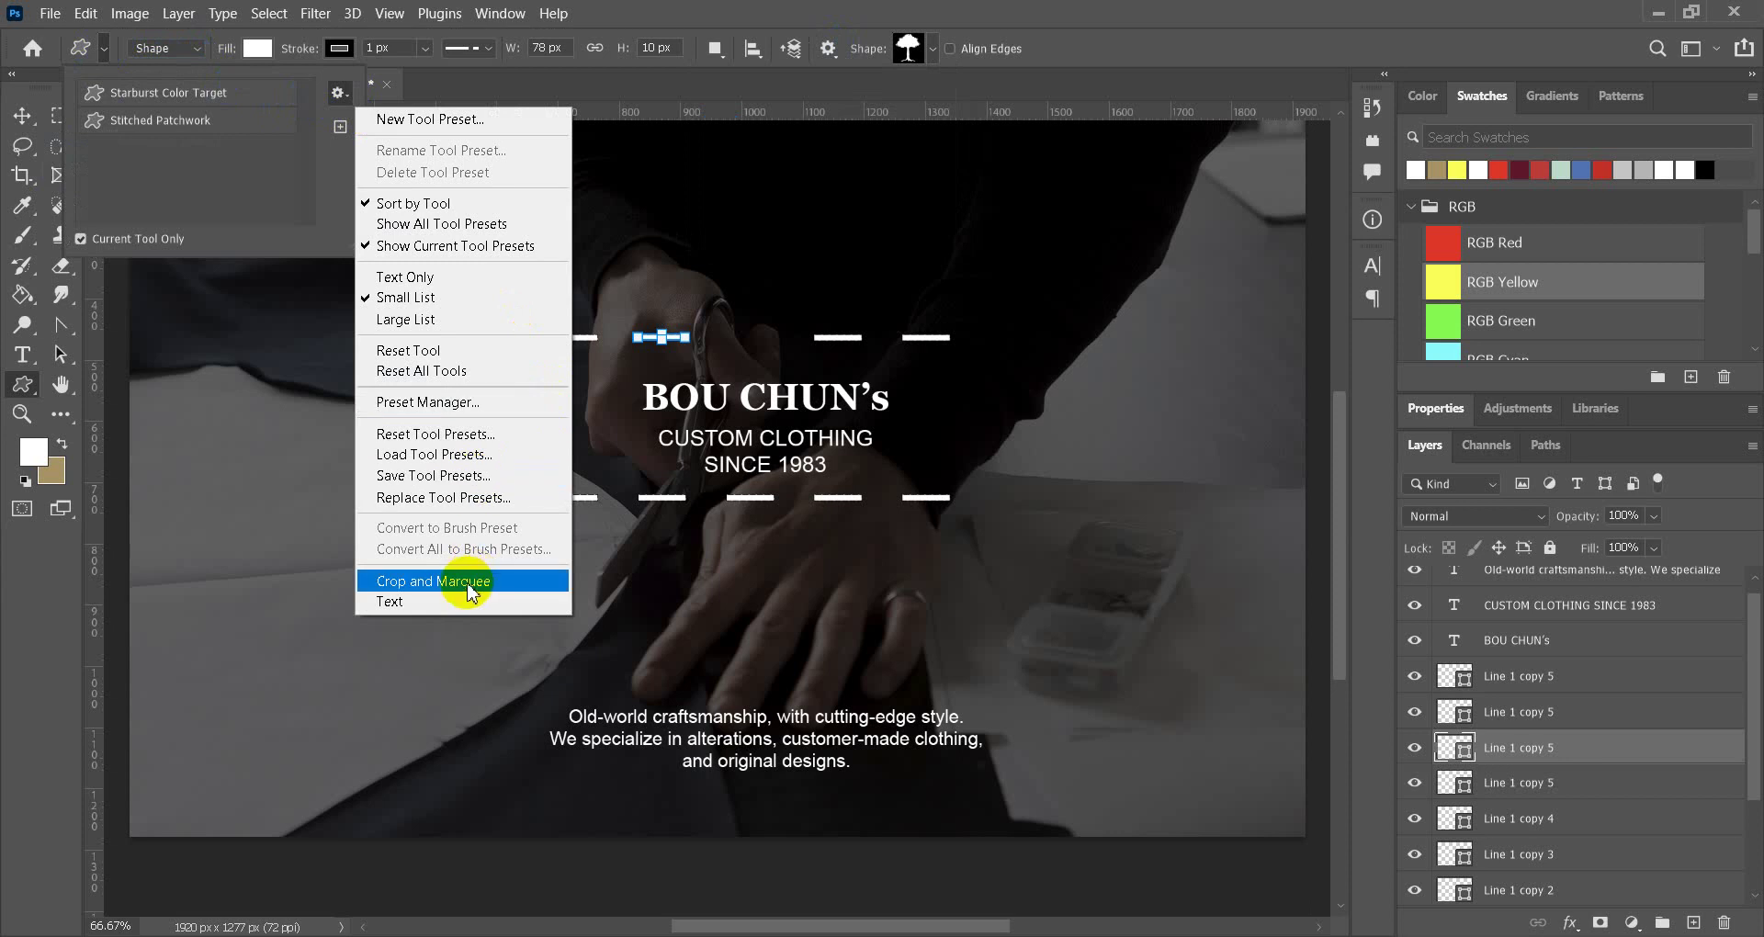
click(267, 130)
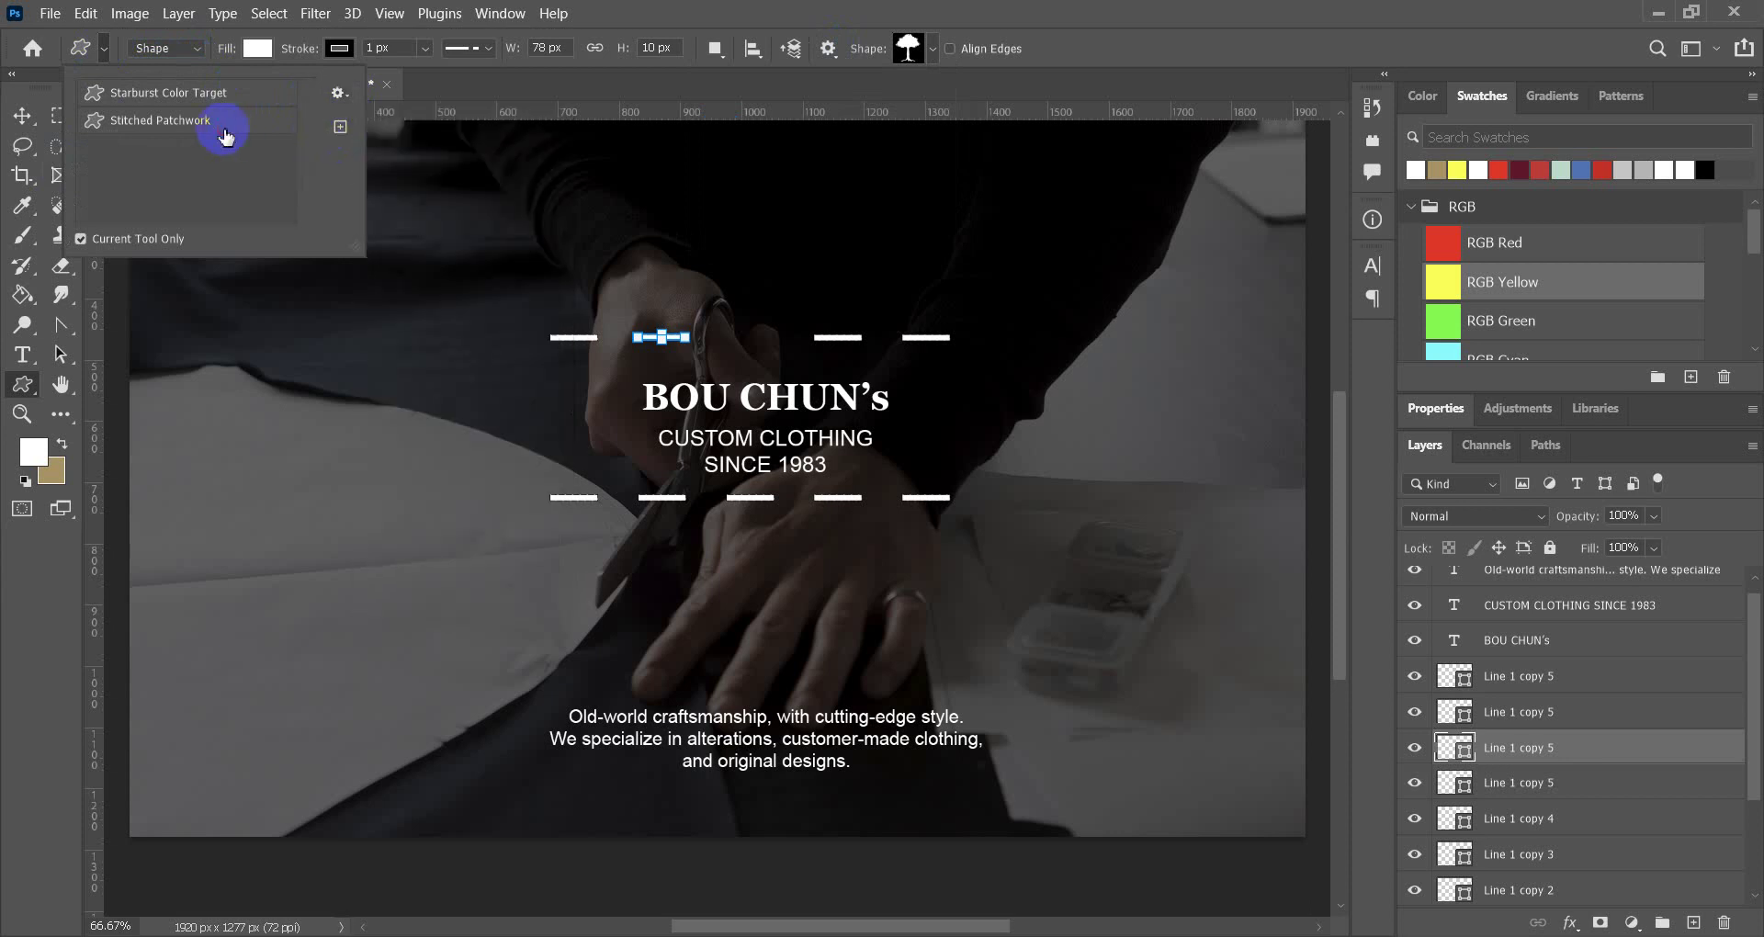
click(339, 126)
click(1094, 334)
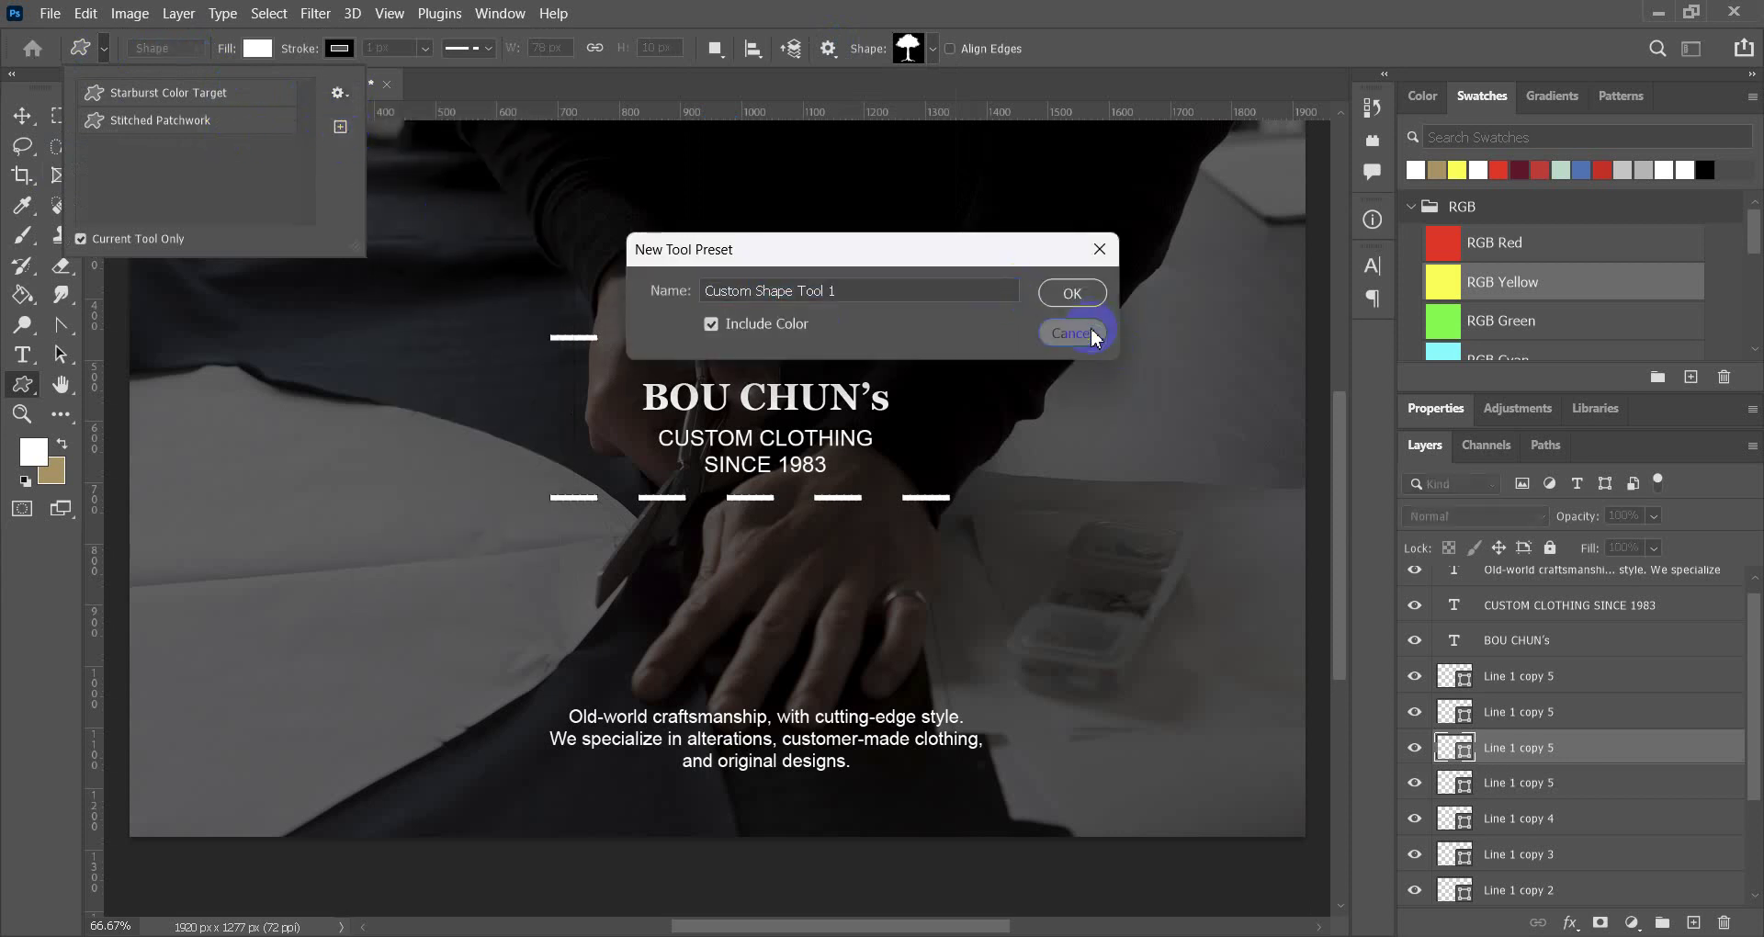
click(339, 93)
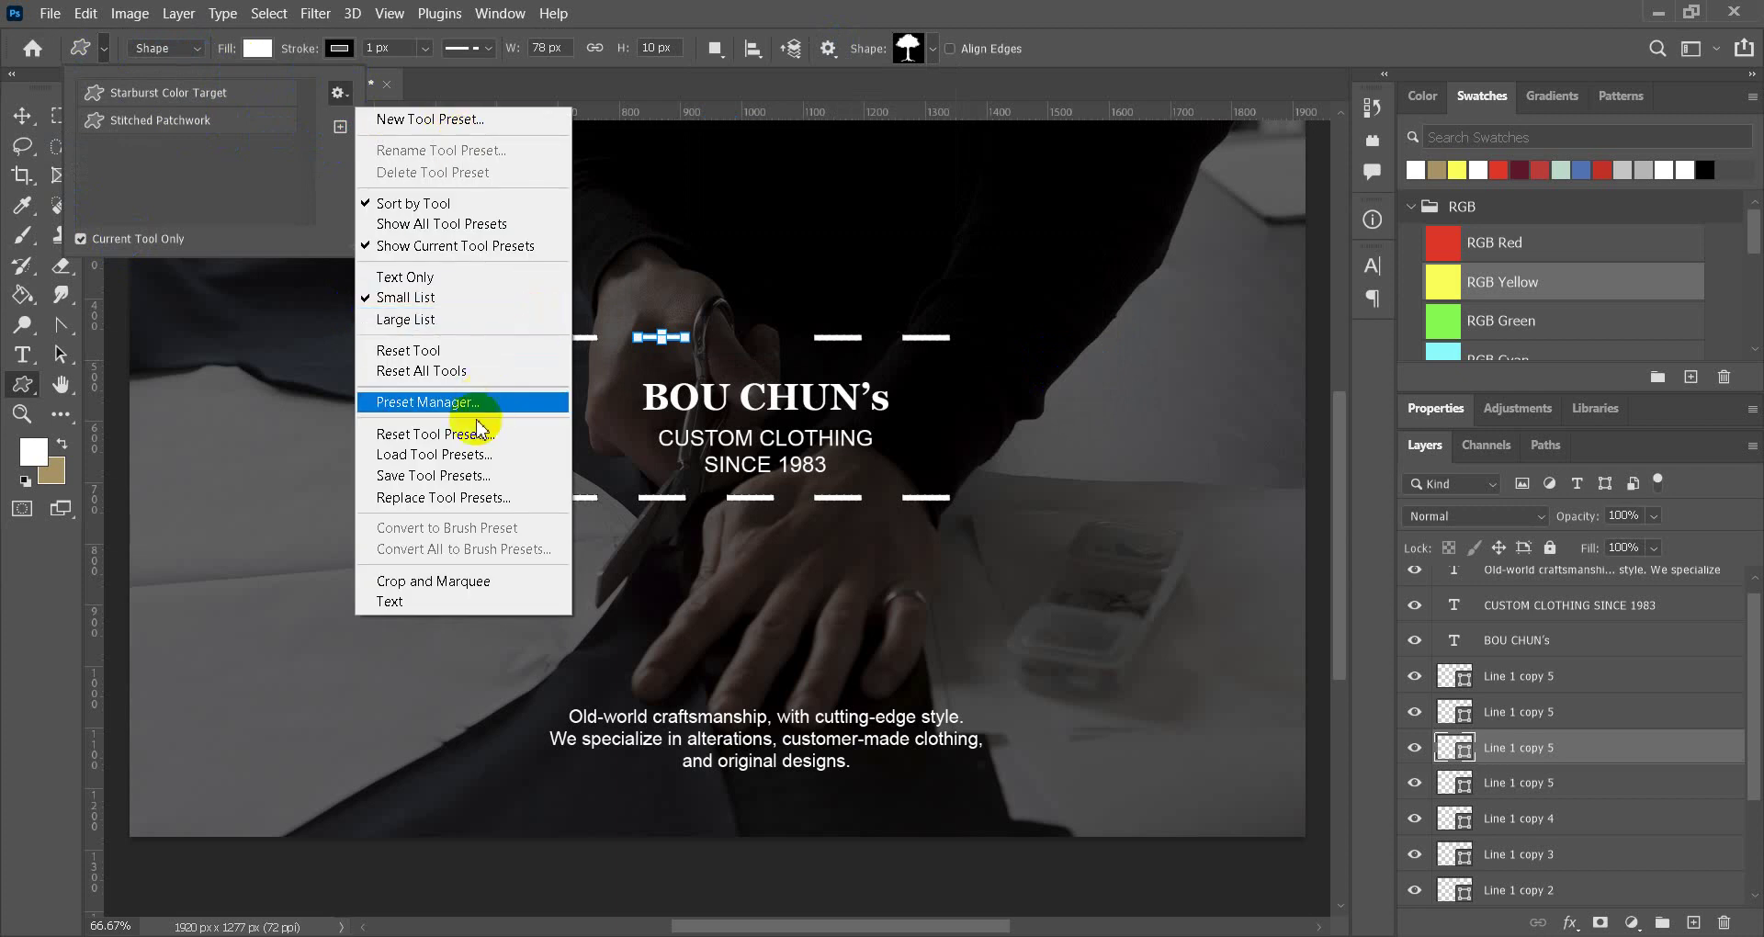
click(951, 51)
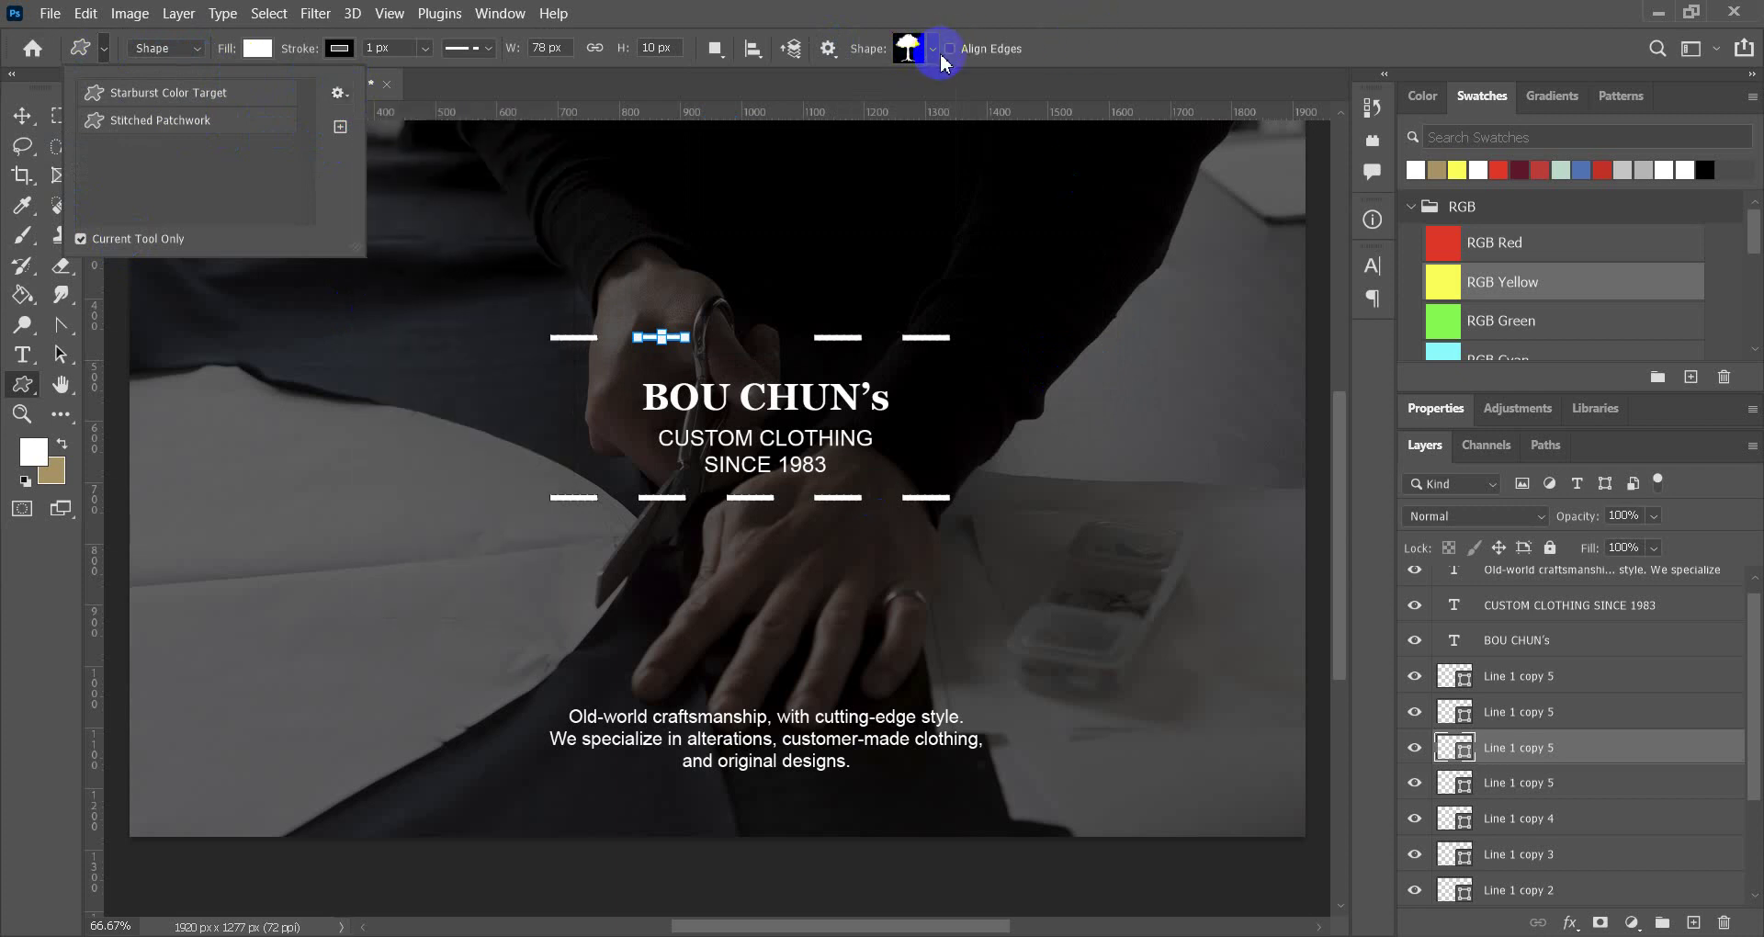
Reopen the Shape picker and expand the Leaf Trees and Boats folders.
click(934, 49)
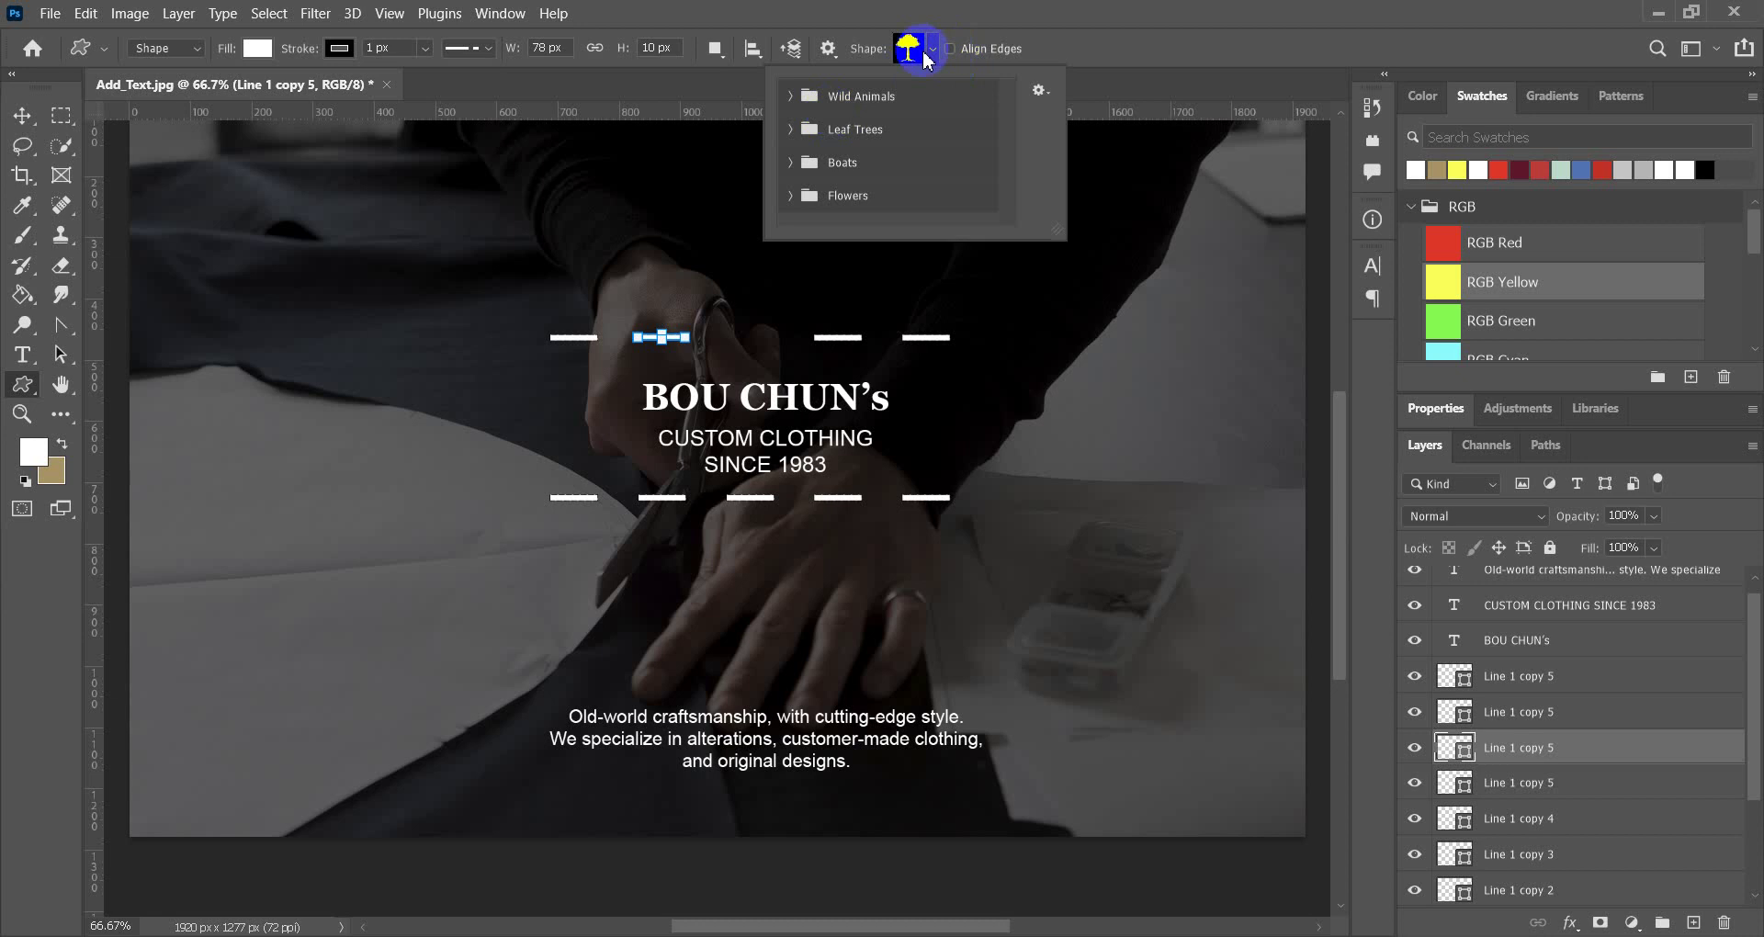
click(932, 51)
click(932, 56)
click(789, 131)
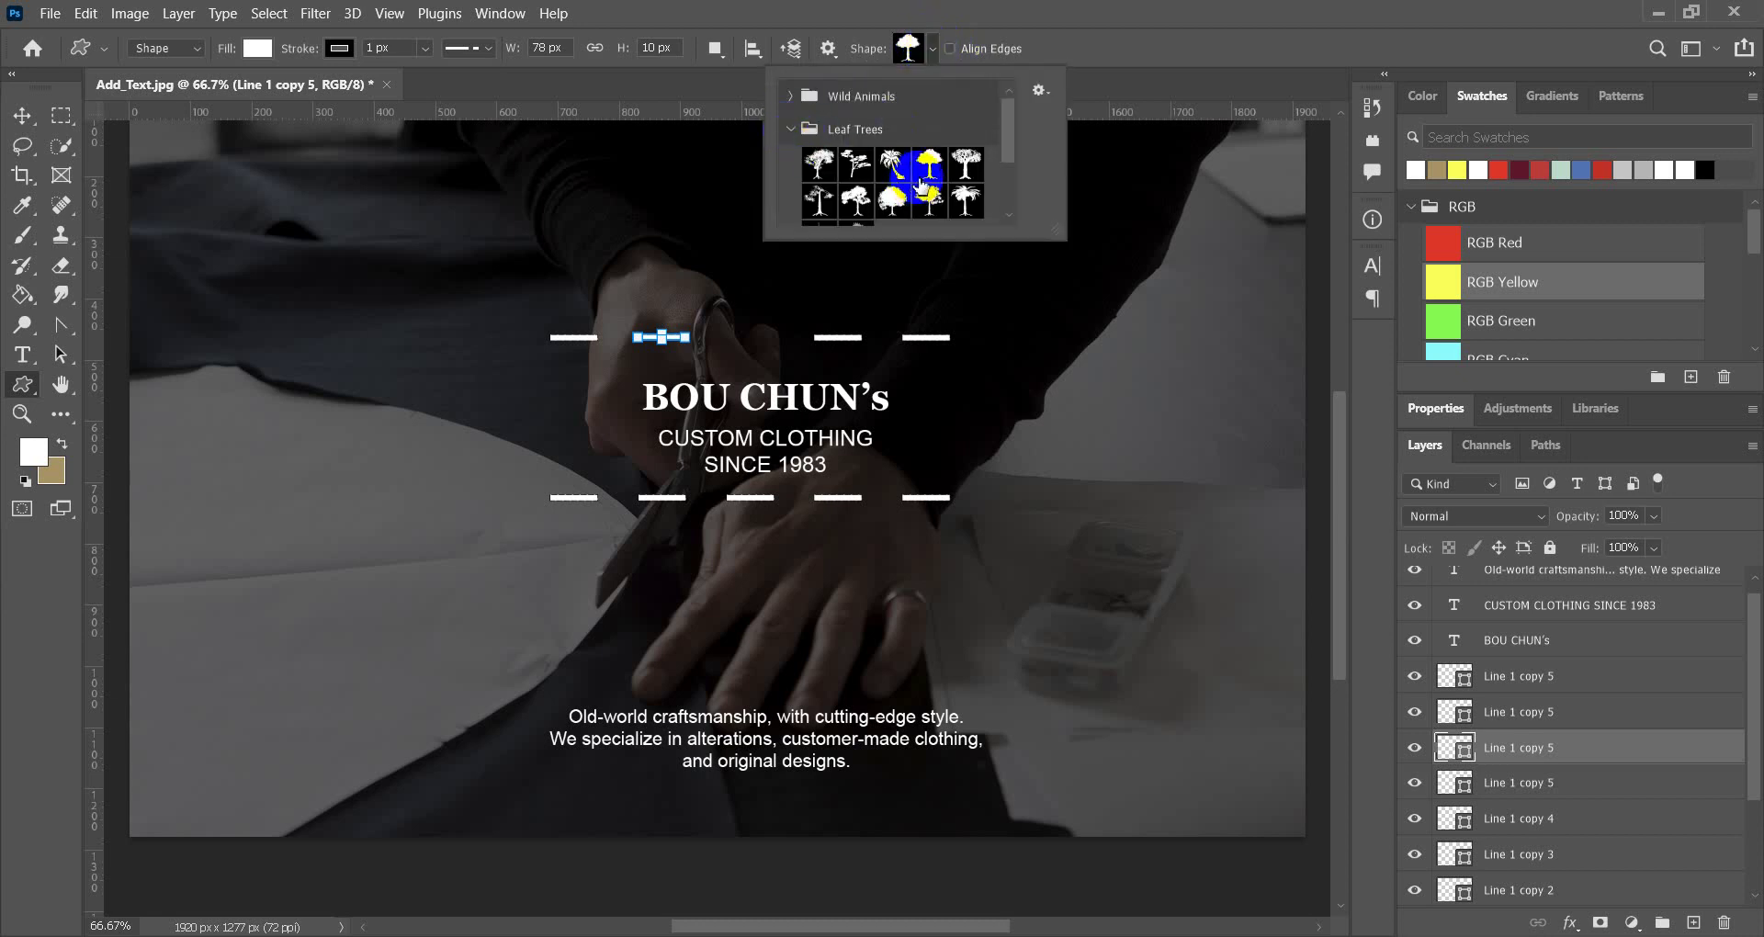
click(790, 133)
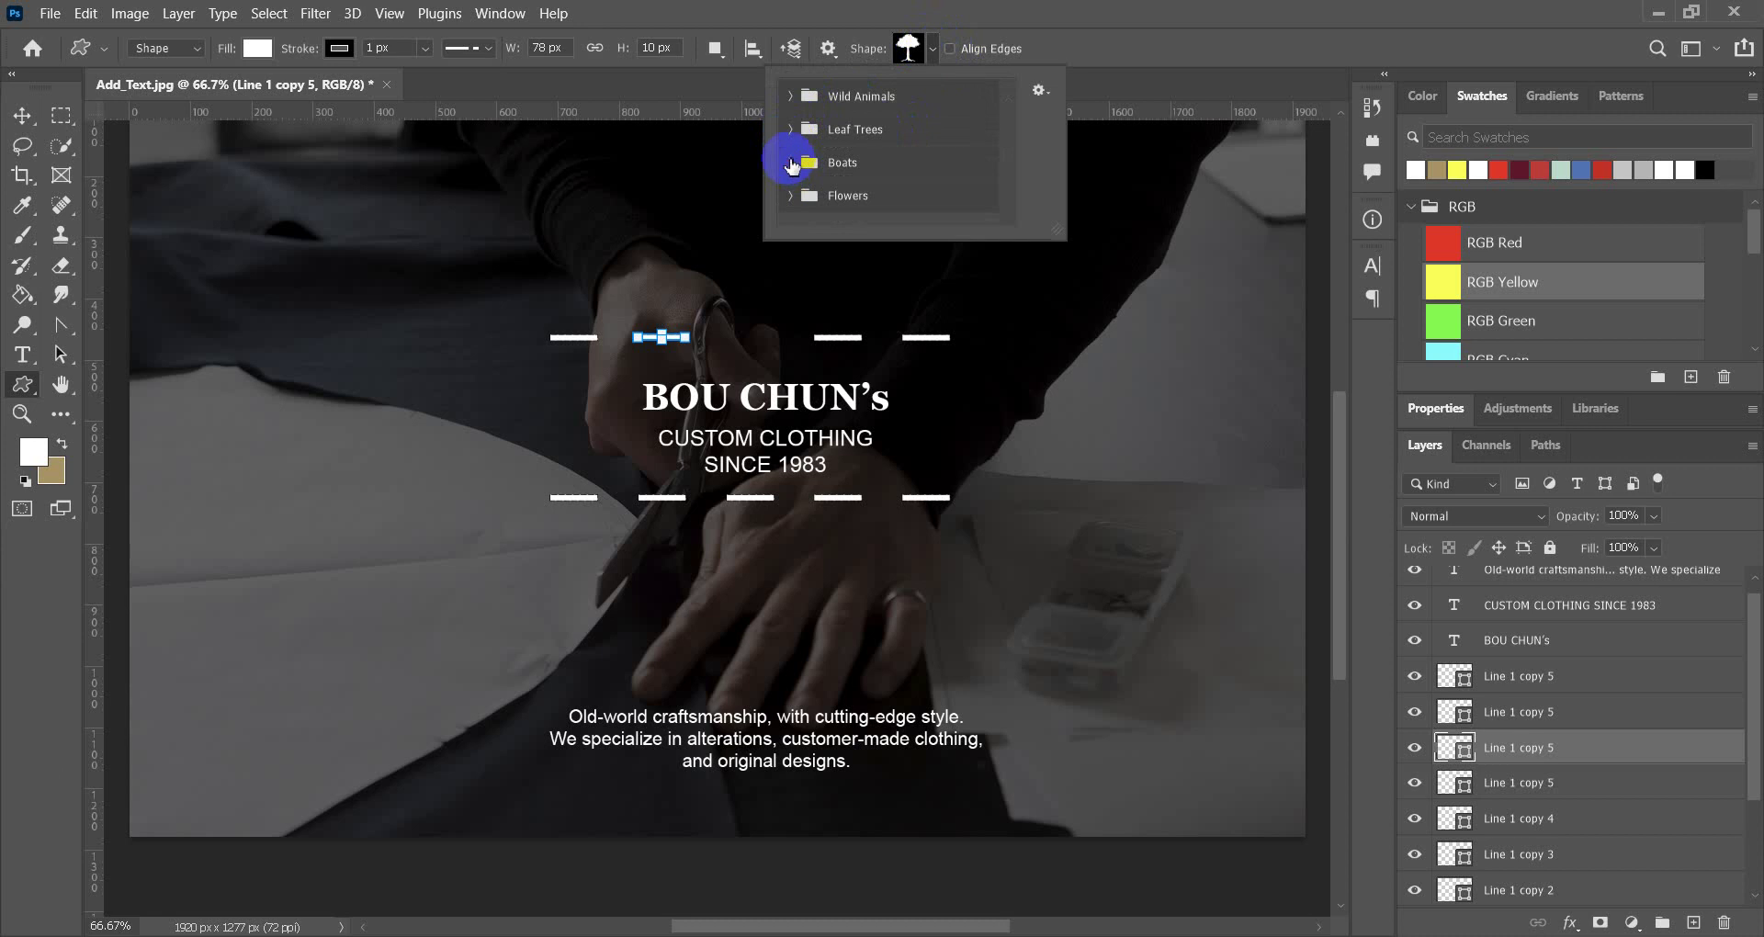
scroll(1015, 230, down, 1)
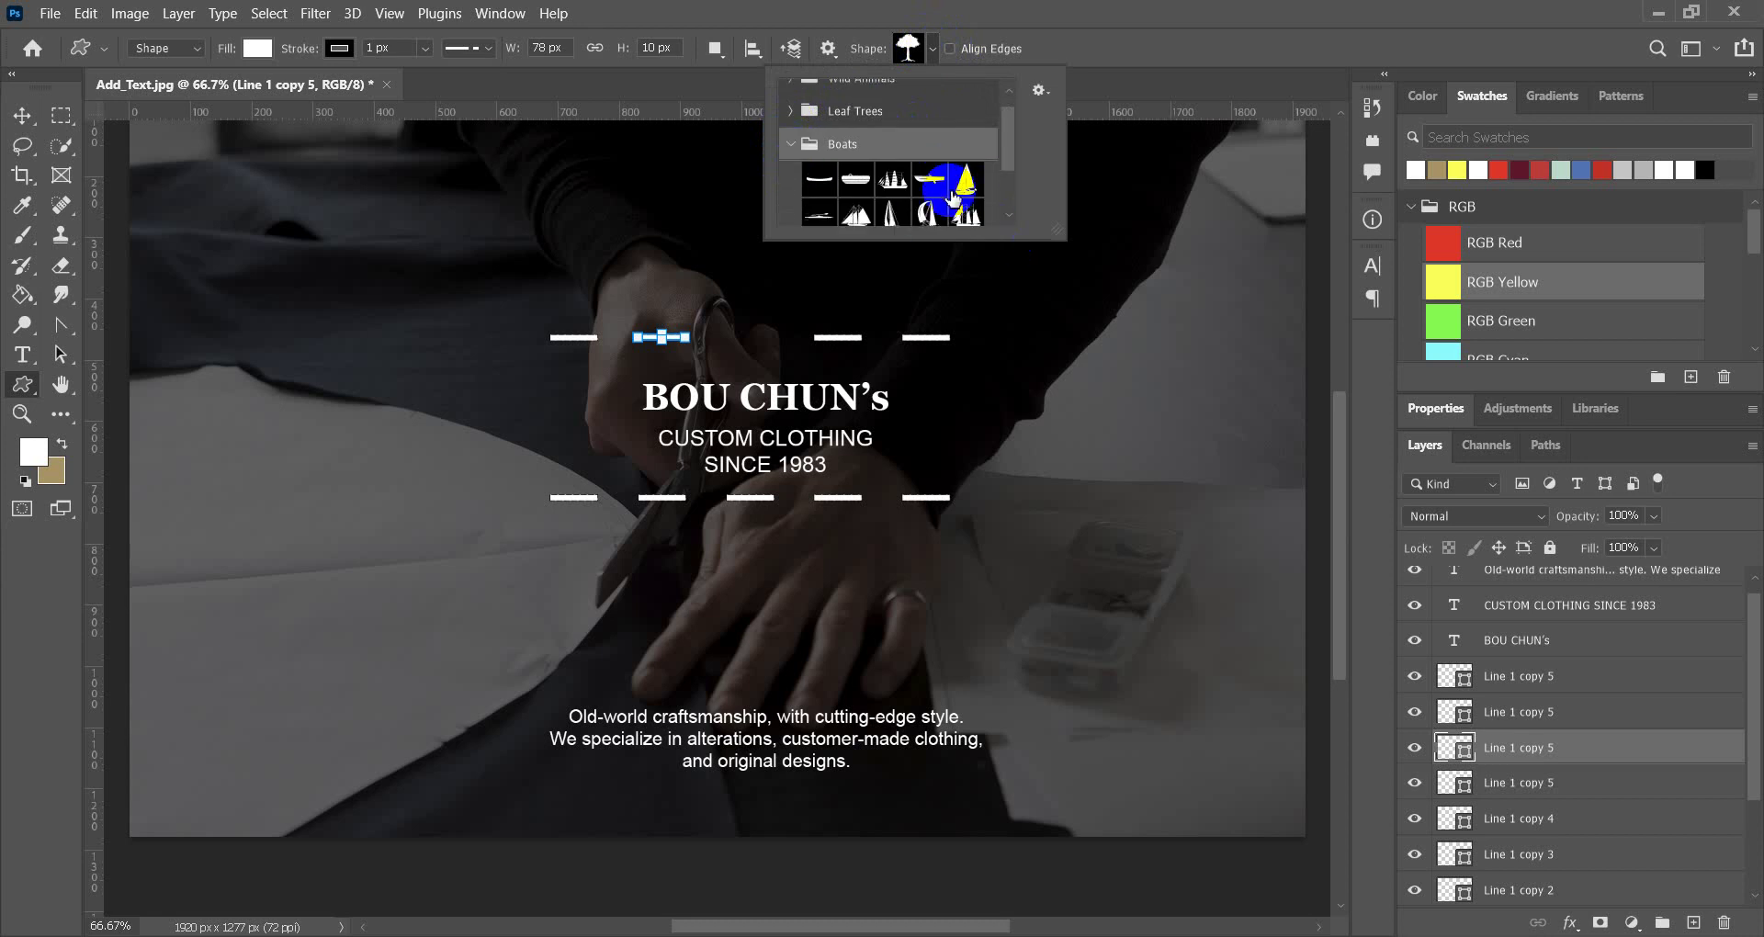
scroll(1015, 230, down, 1)
scroll(974, 216, down, 1)
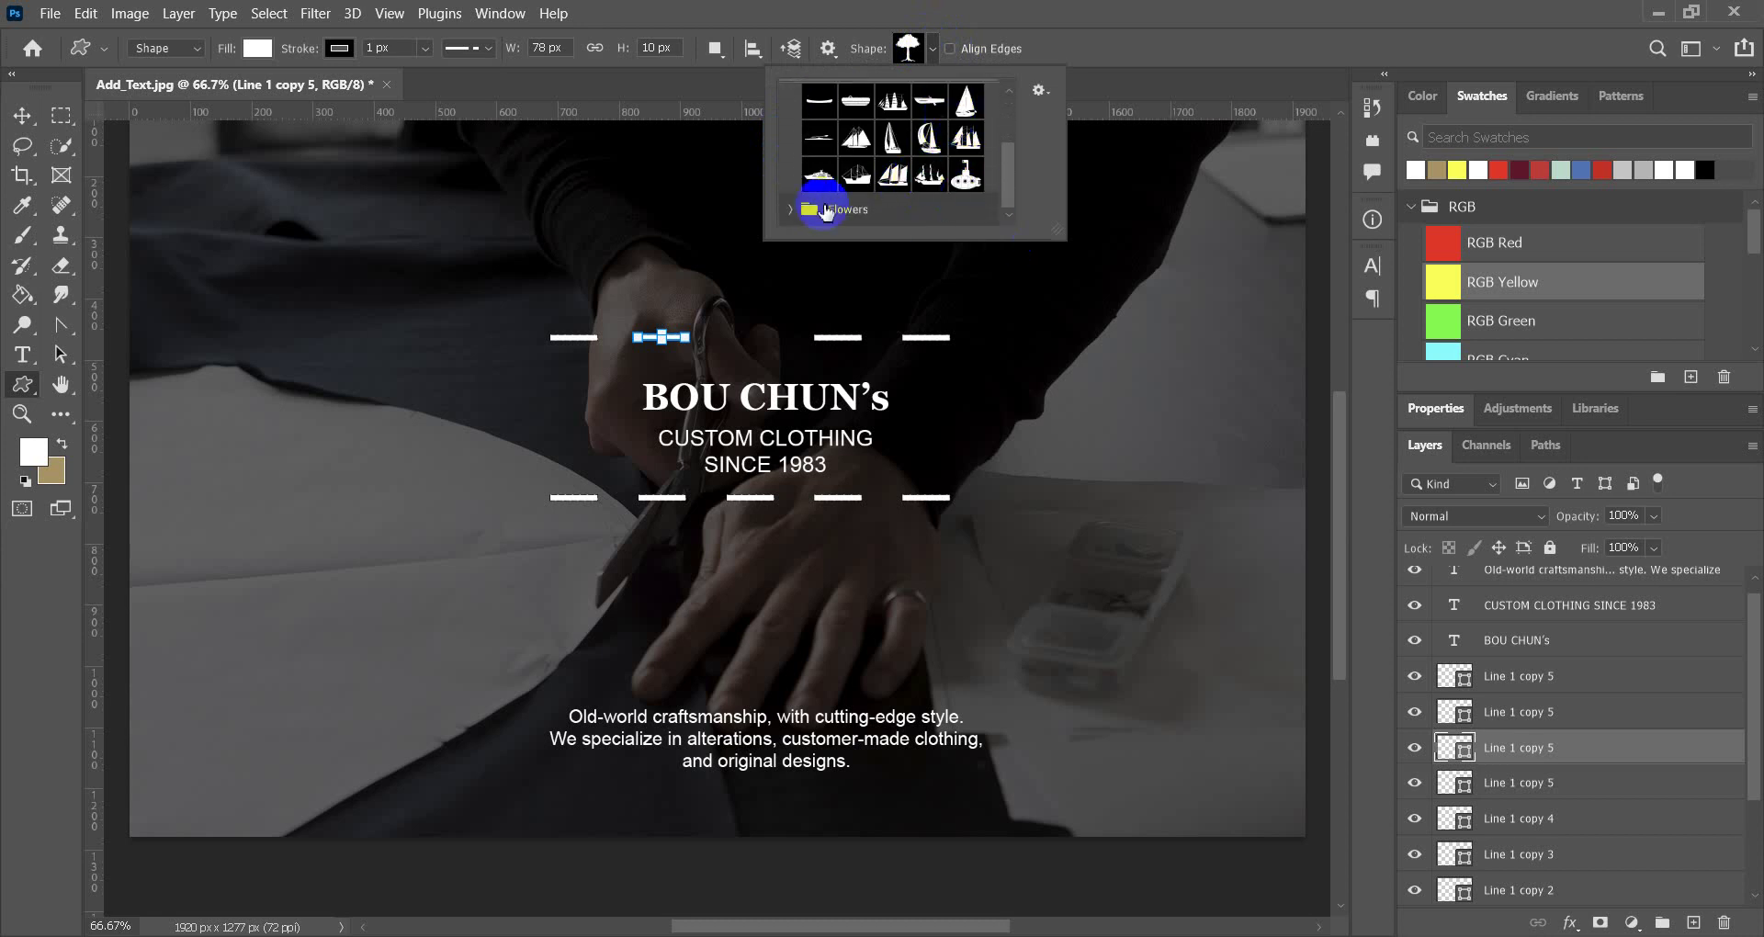
Expand the Flowers and Wild Animals folders to browse the animal silhouettes.
click(785, 211)
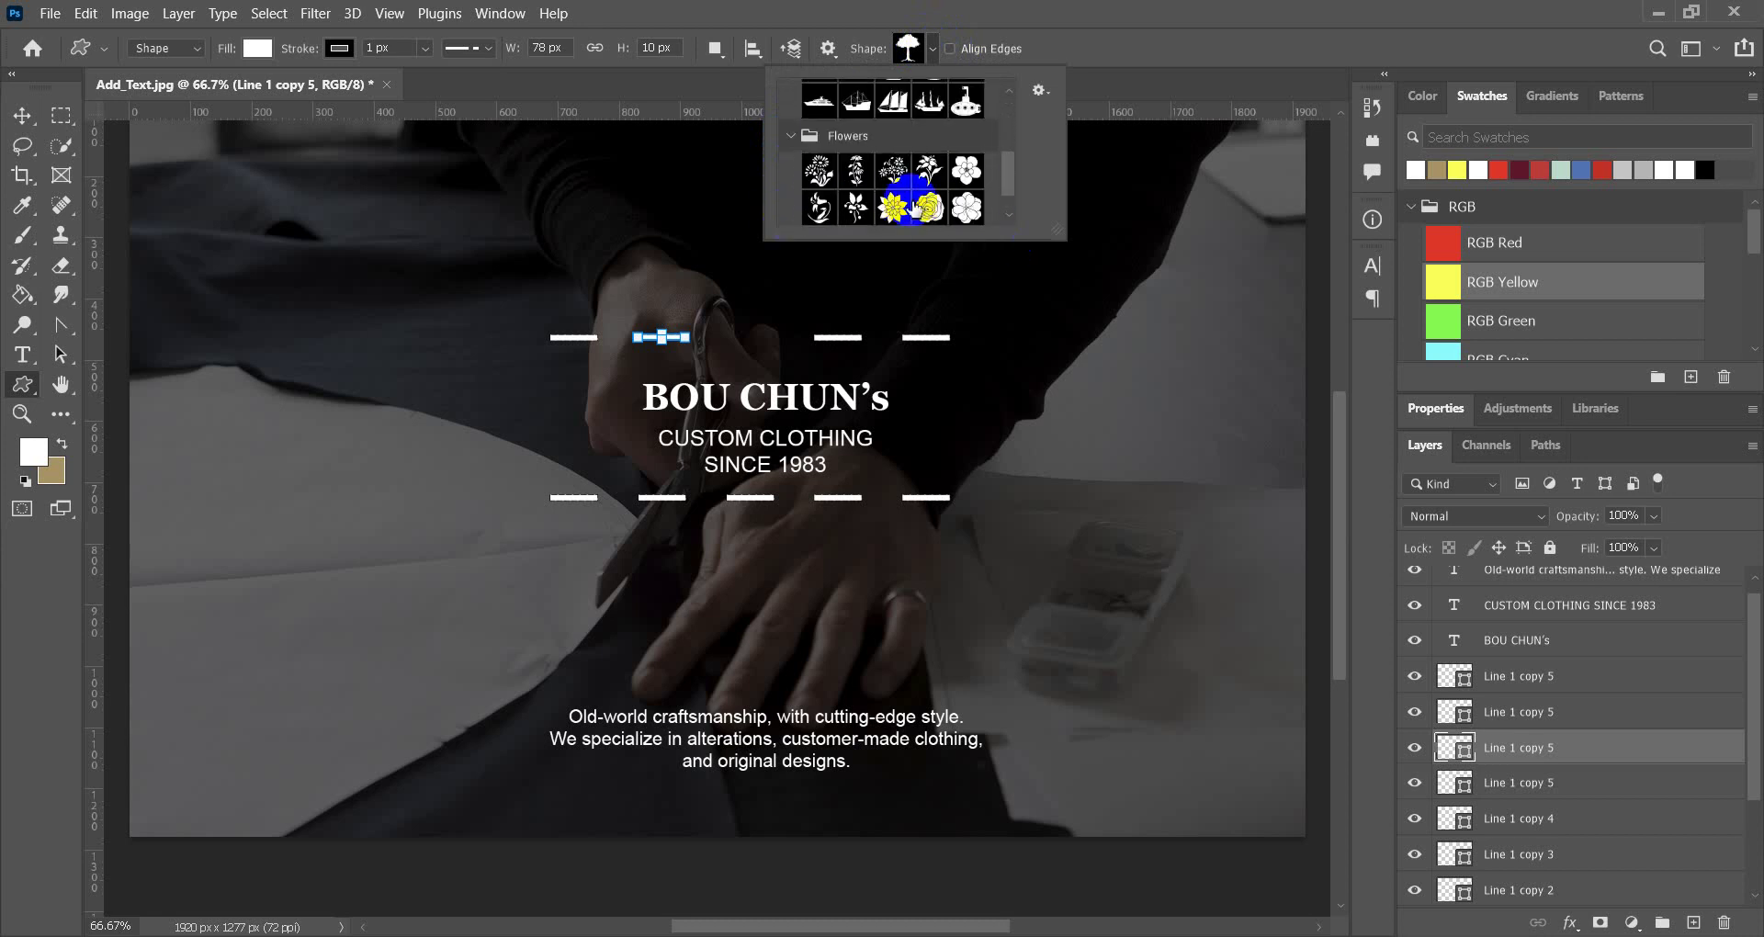
scroll(956, 182, down, 1)
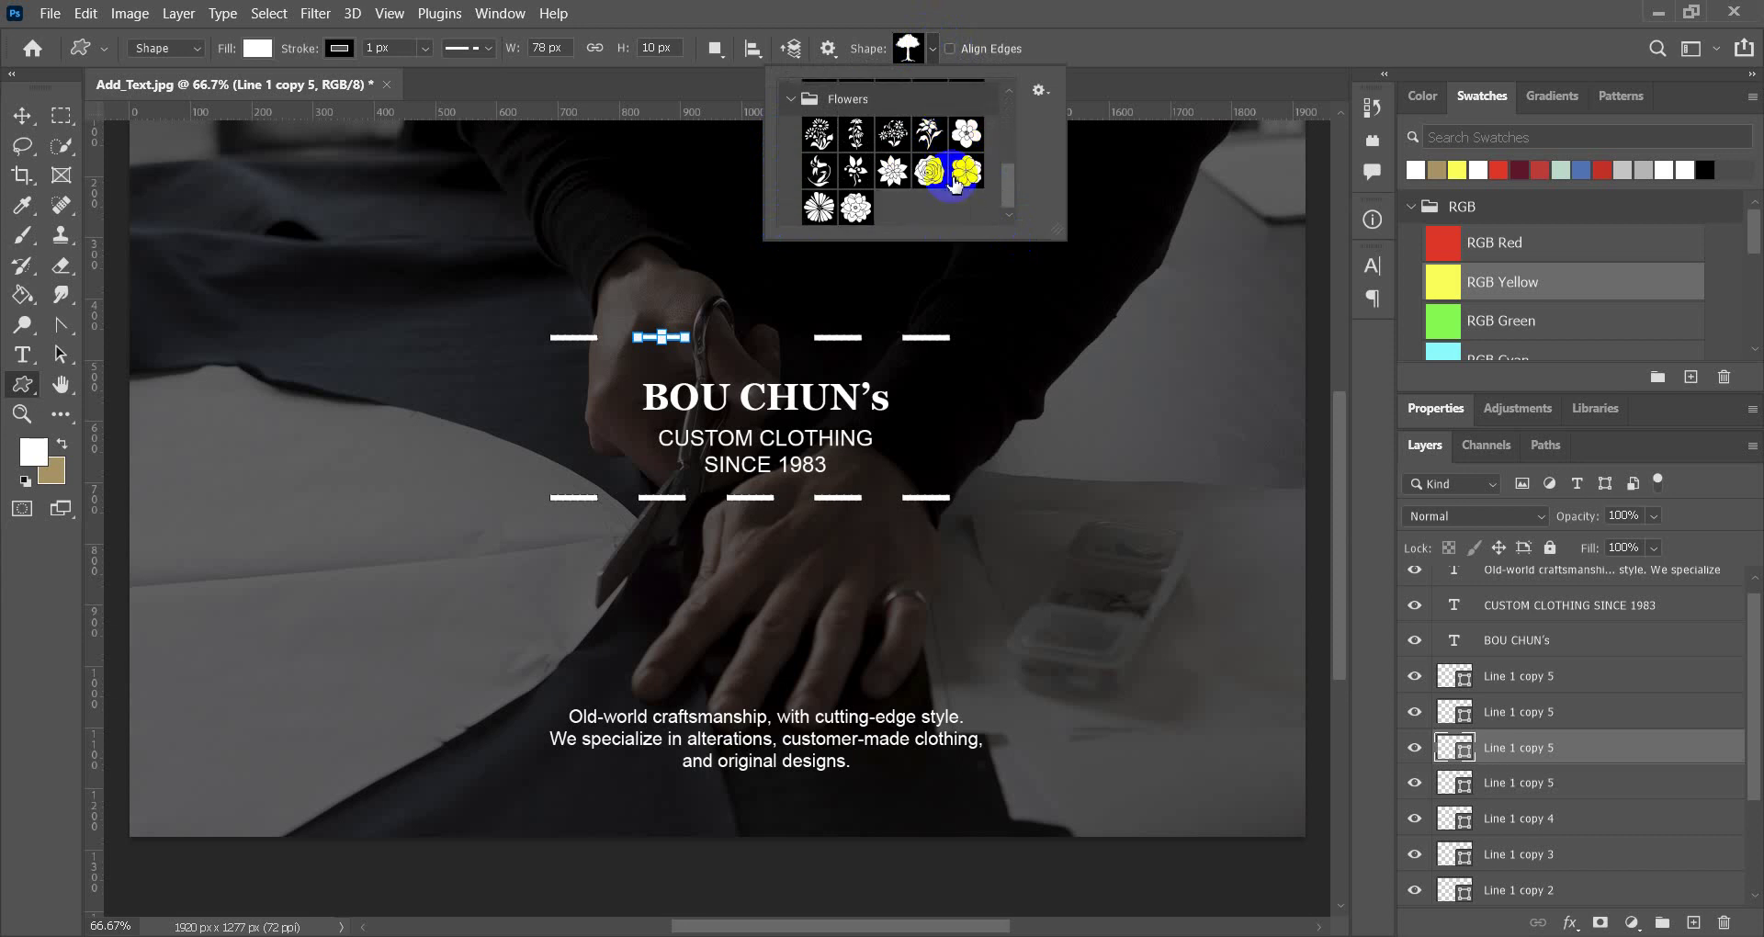
scroll(956, 182, up, 2)
scroll(956, 183, up, 3)
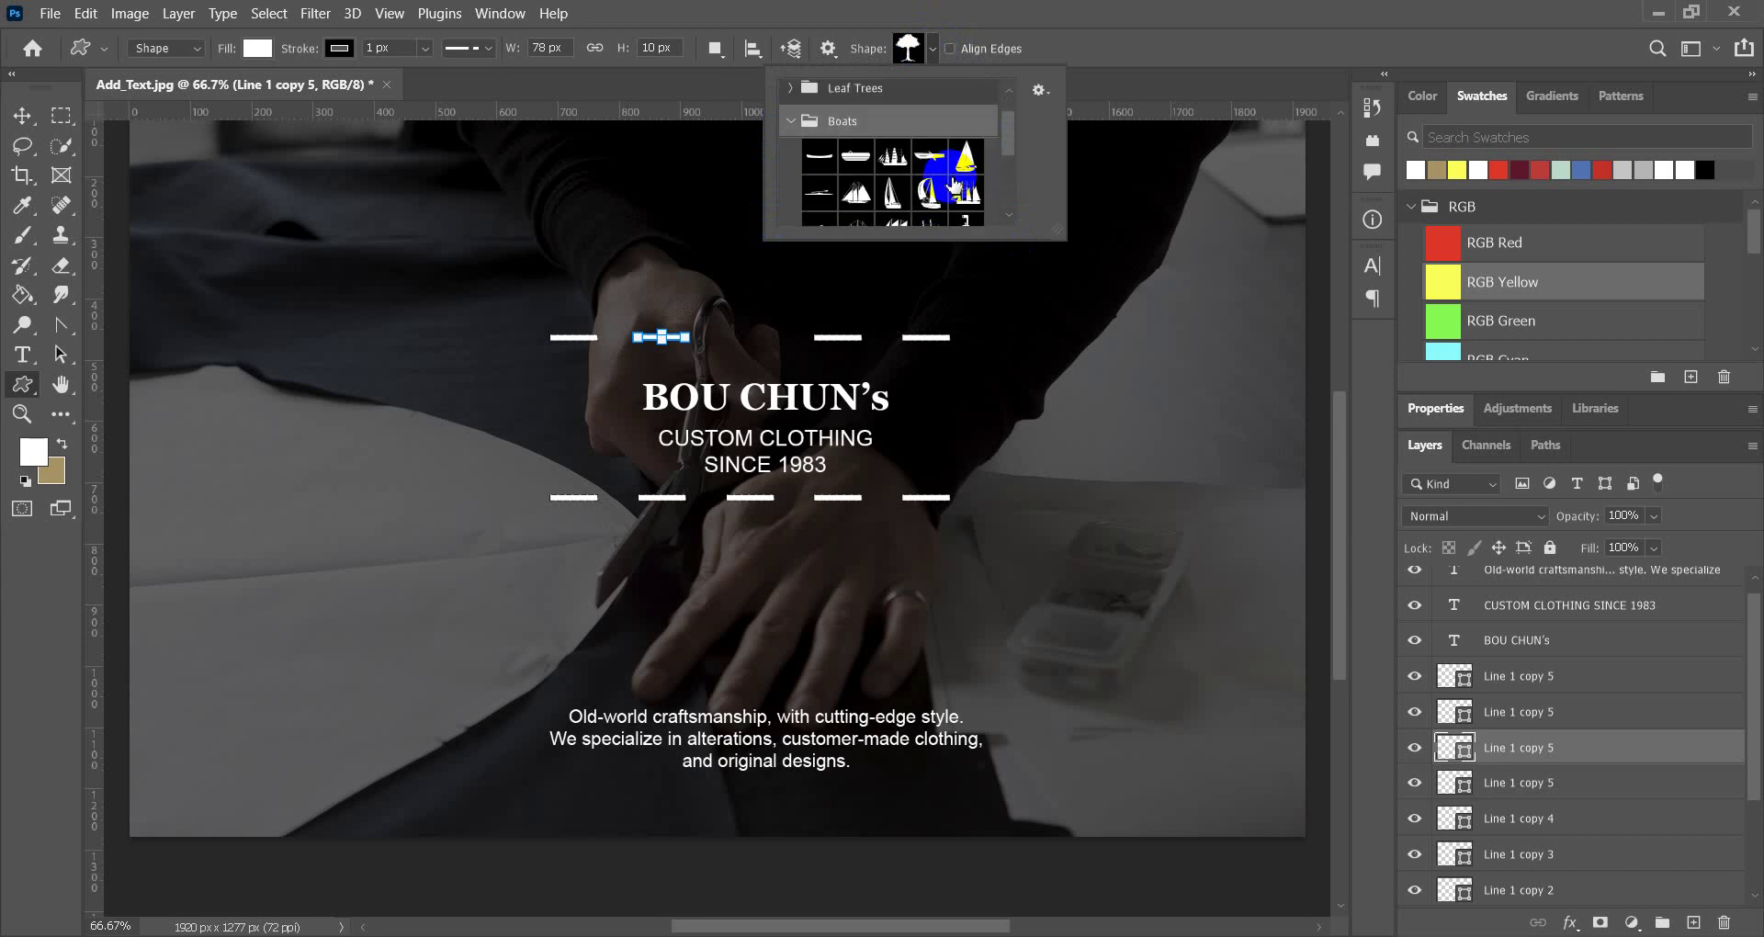
scroll(954, 189, up, 2)
click(790, 96)
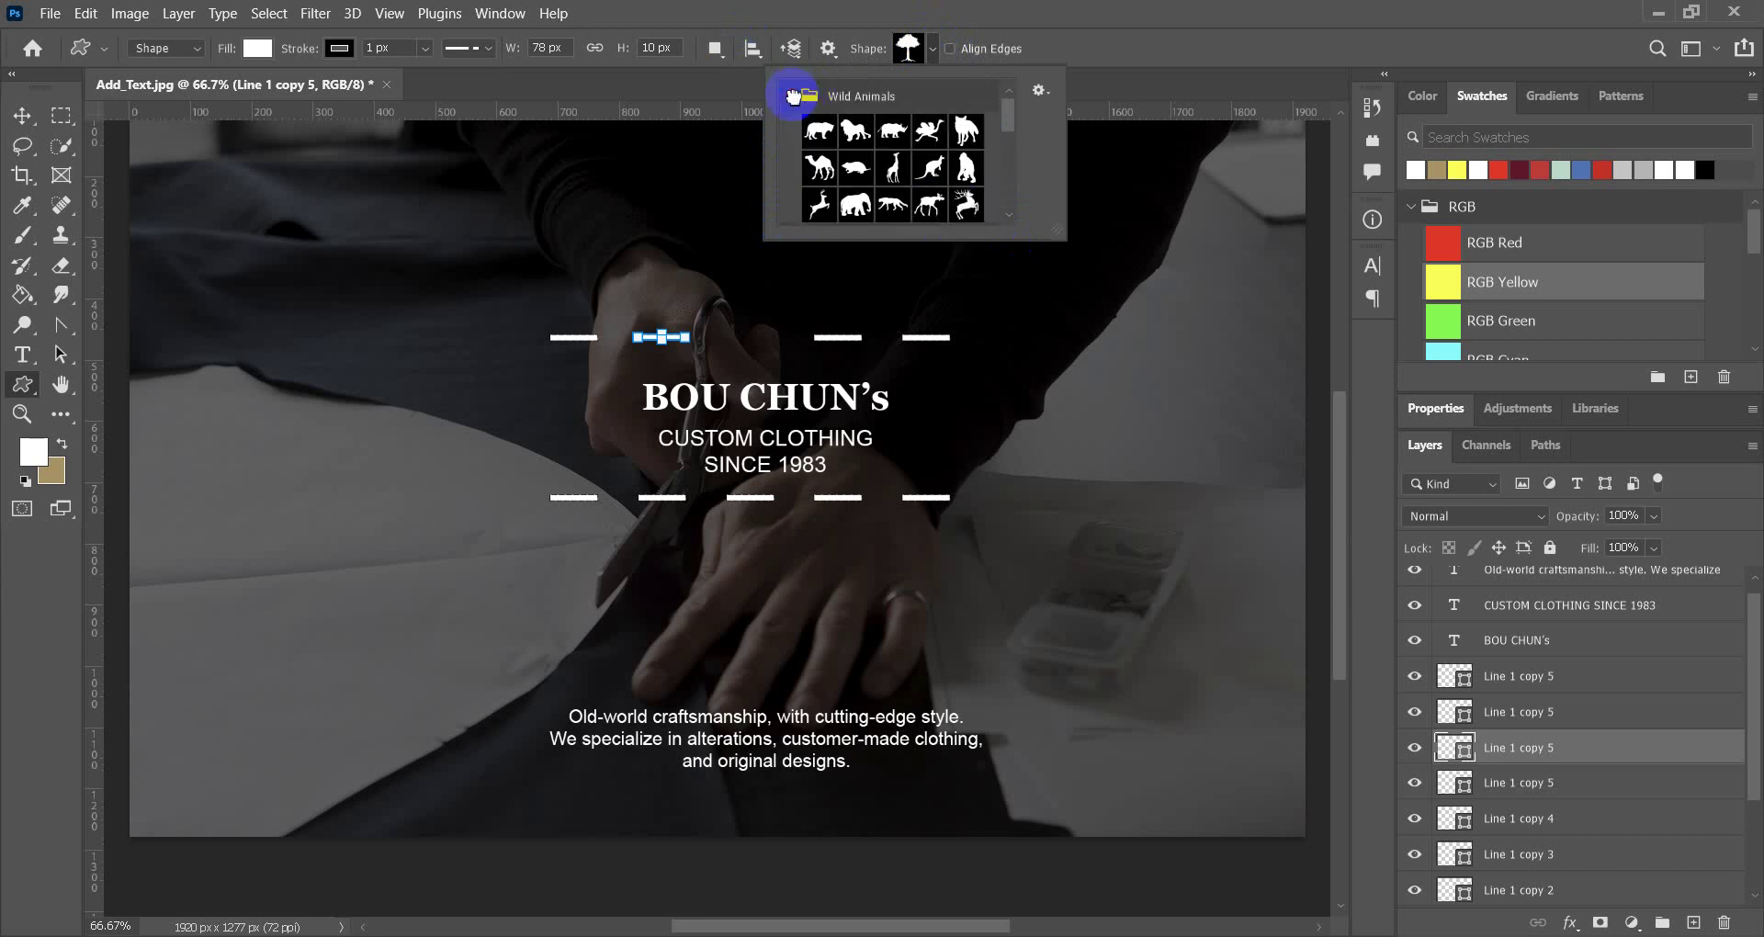
scroll(939, 174, down, 1)
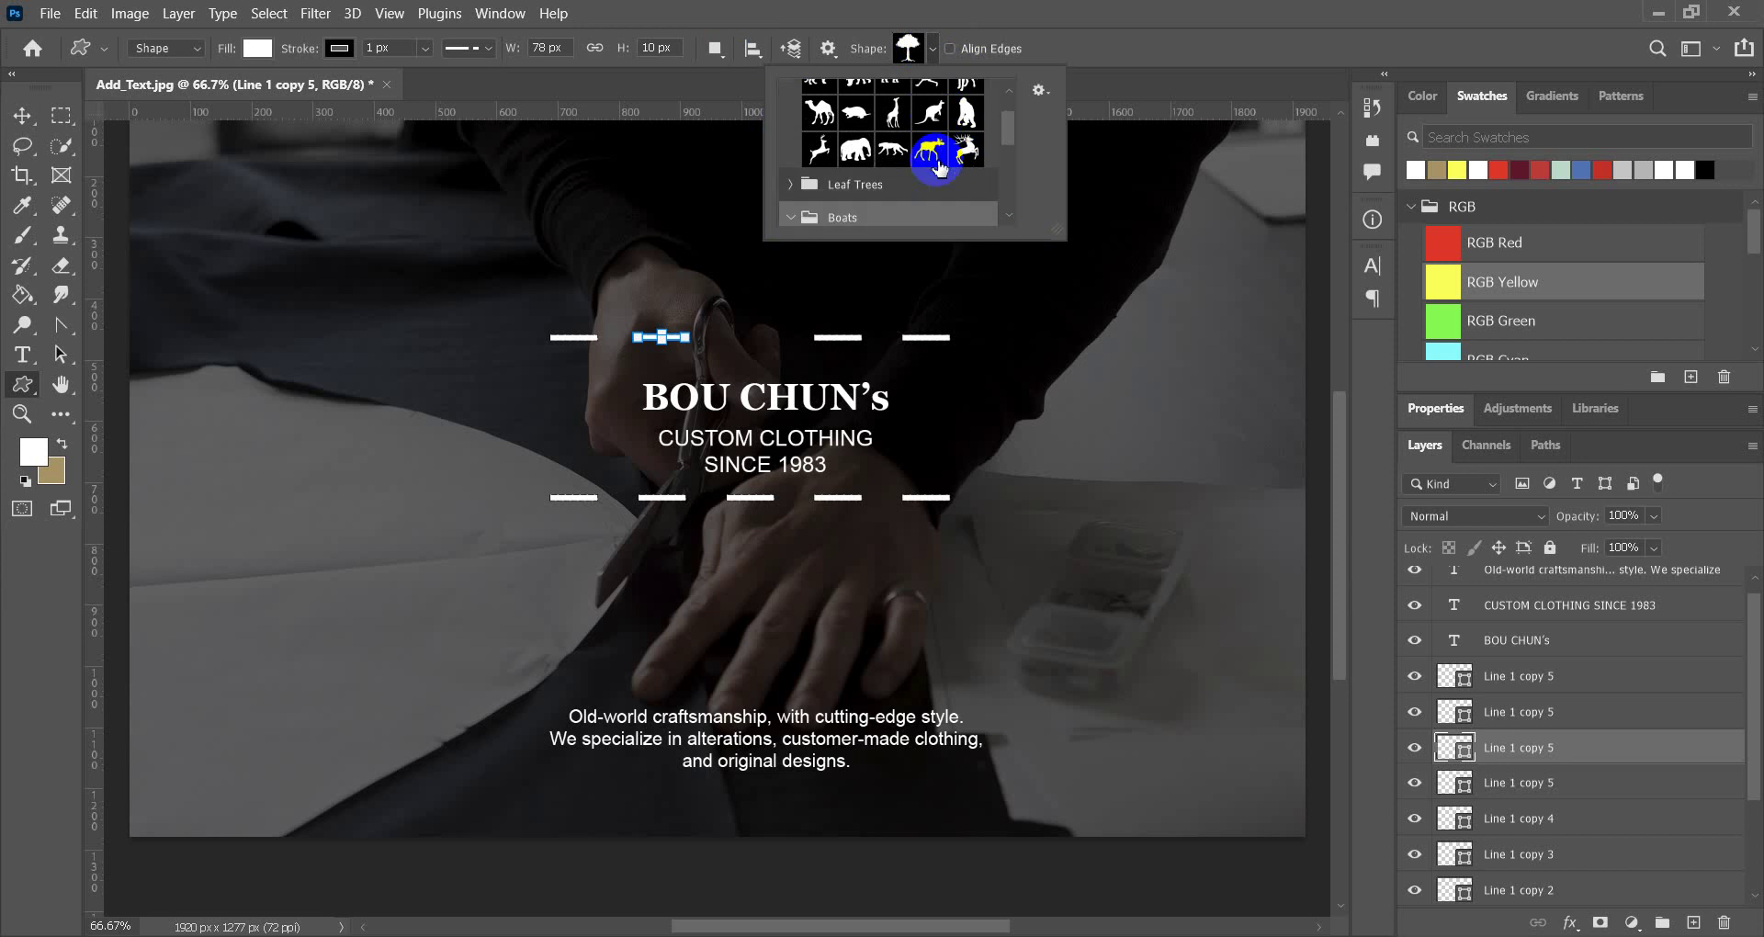
Draw a white Panther 1 shape, about 121 × 51 px, in the top dash row's gap.
click(892, 150)
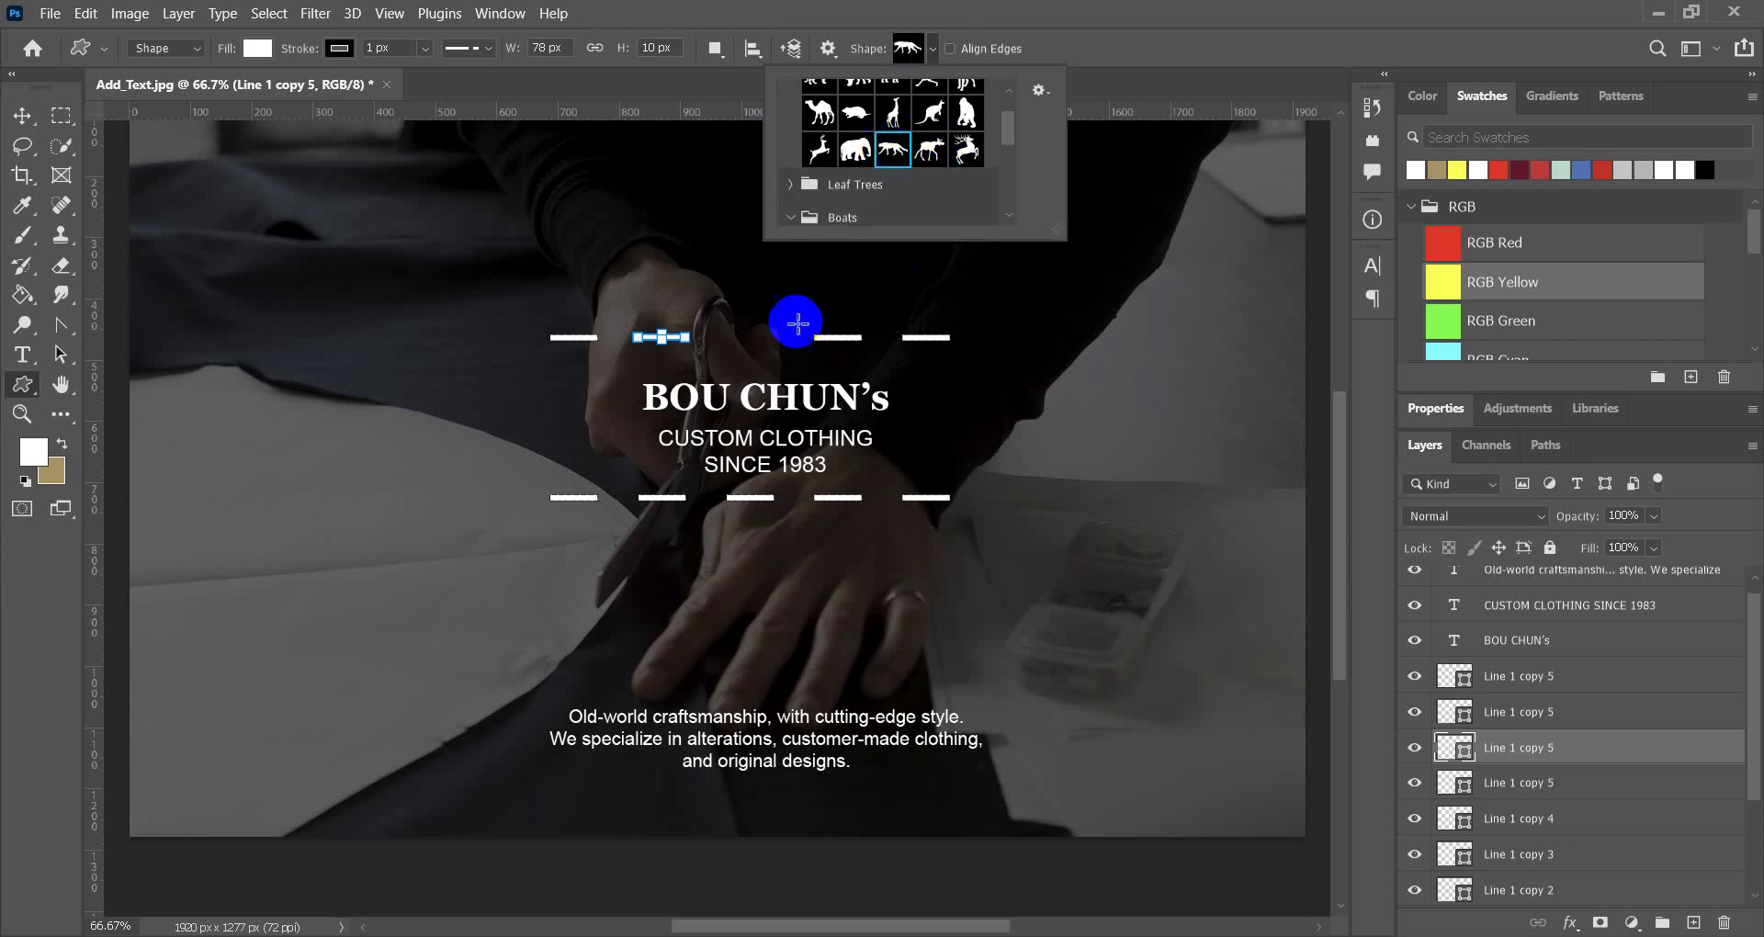
drag(775, 347, 772, 317)
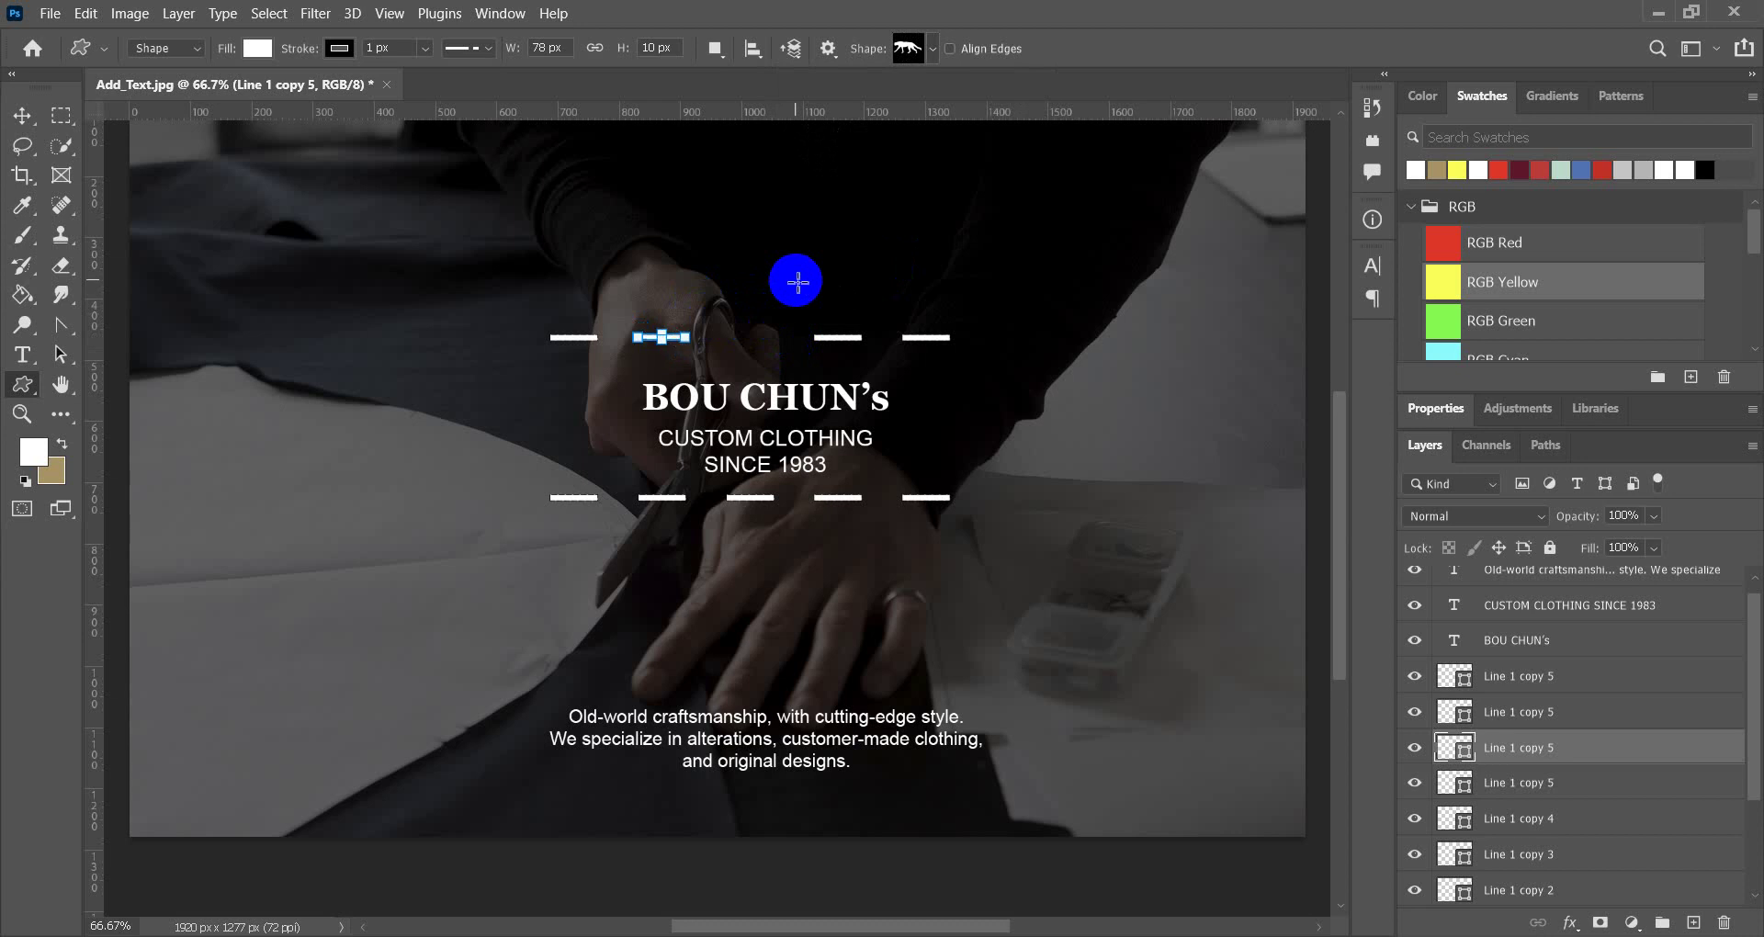
key(Return)
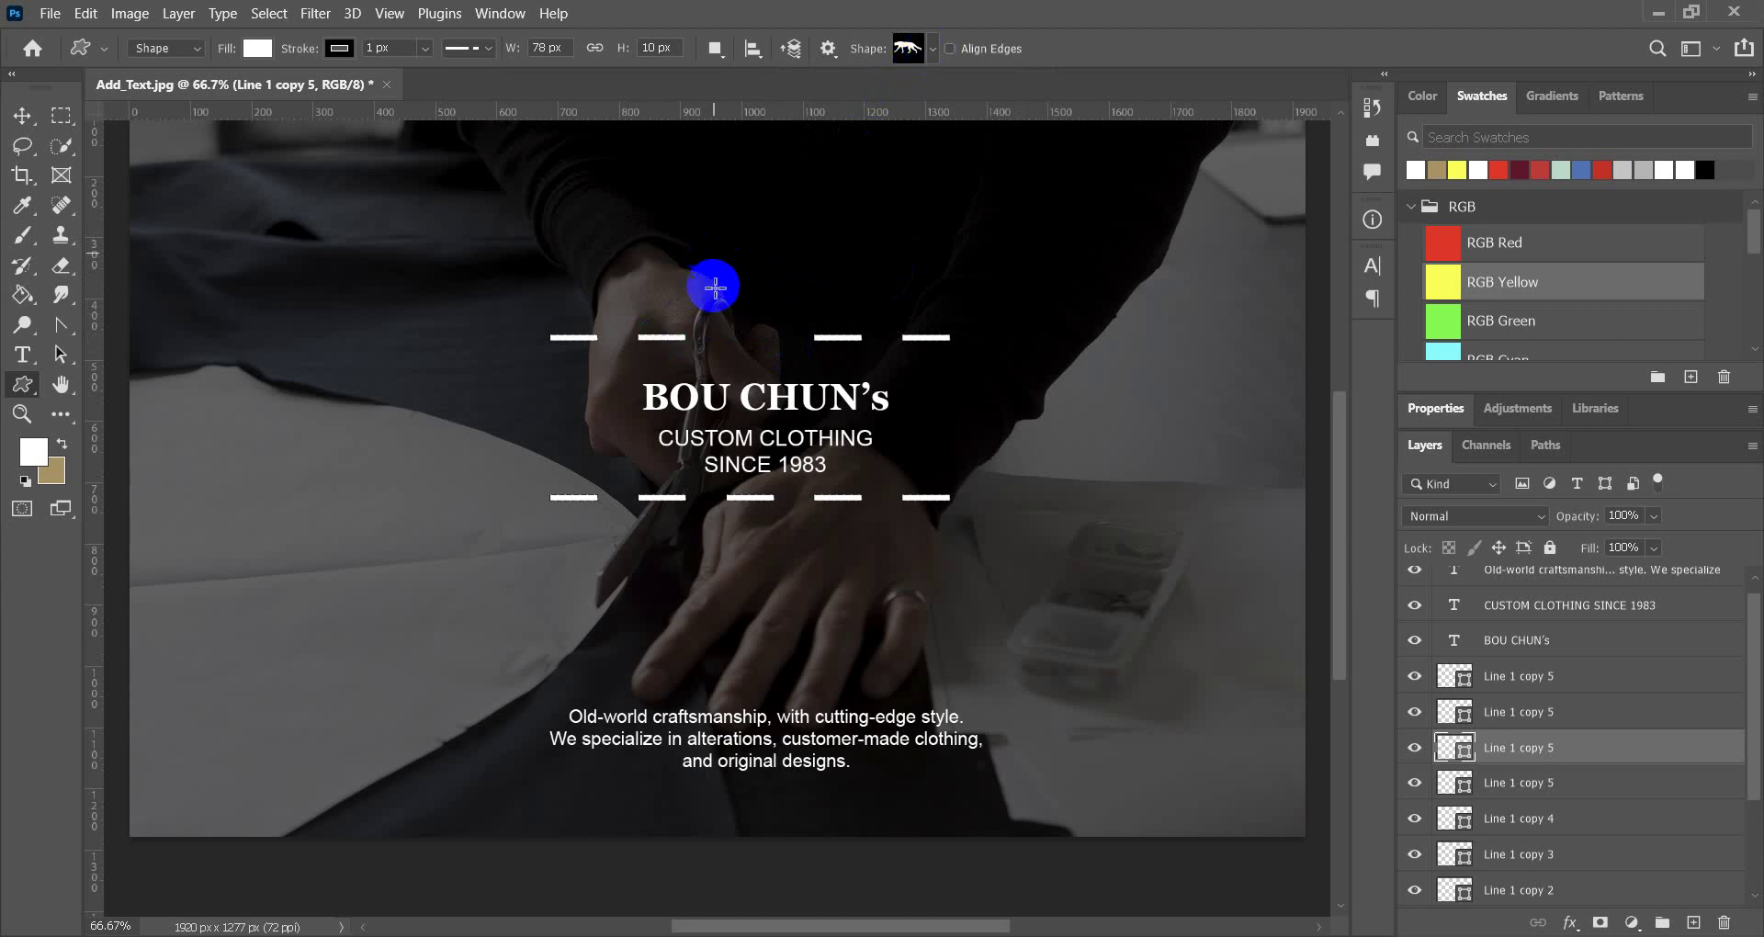
drag(711, 301, 784, 328)
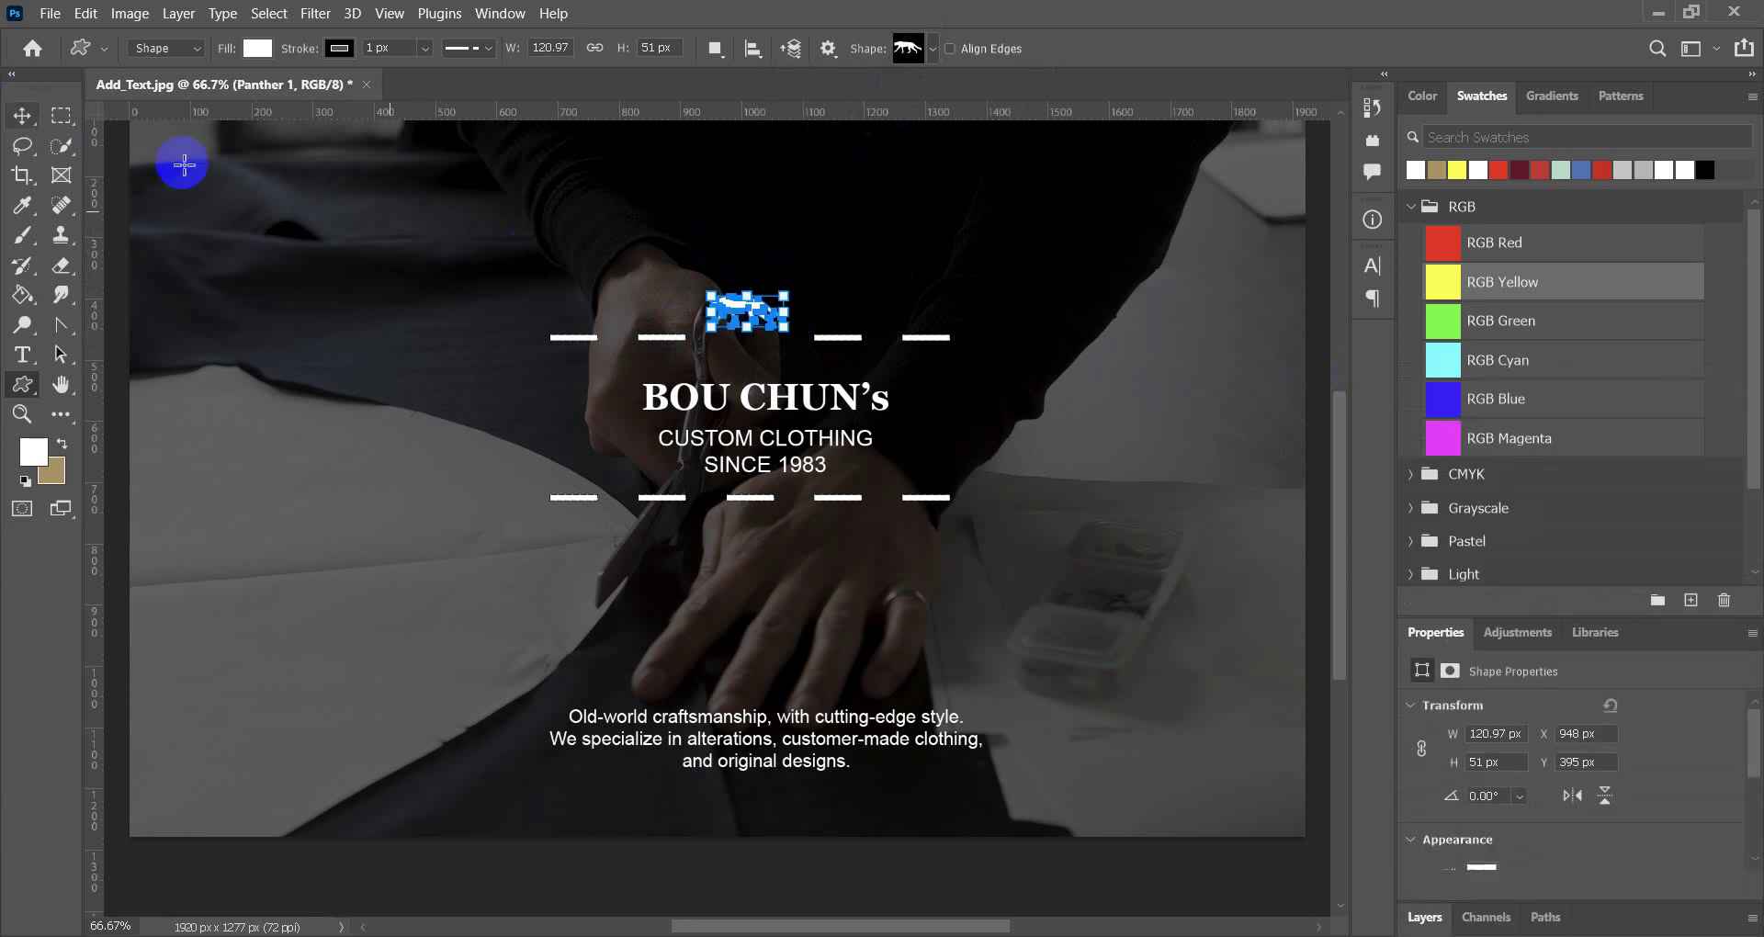
click(22, 114)
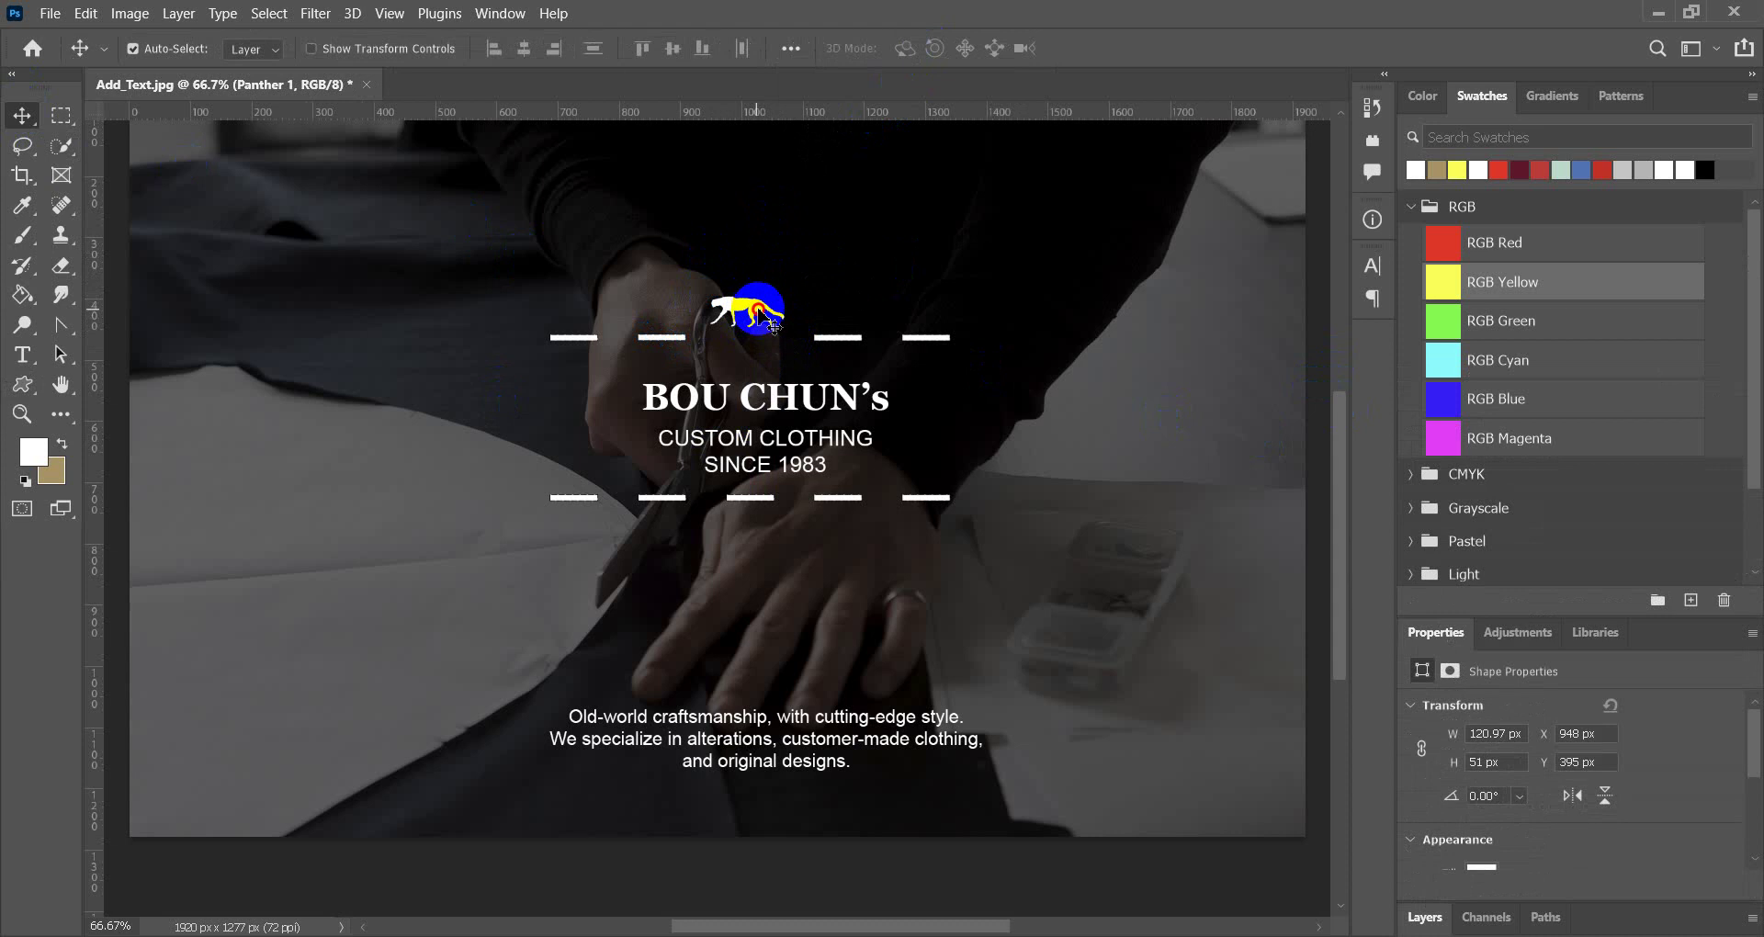
Test the flips, keep the panther facing right, and centre it at X 948, Y 394.5 px.
drag(763, 315, 777, 340)
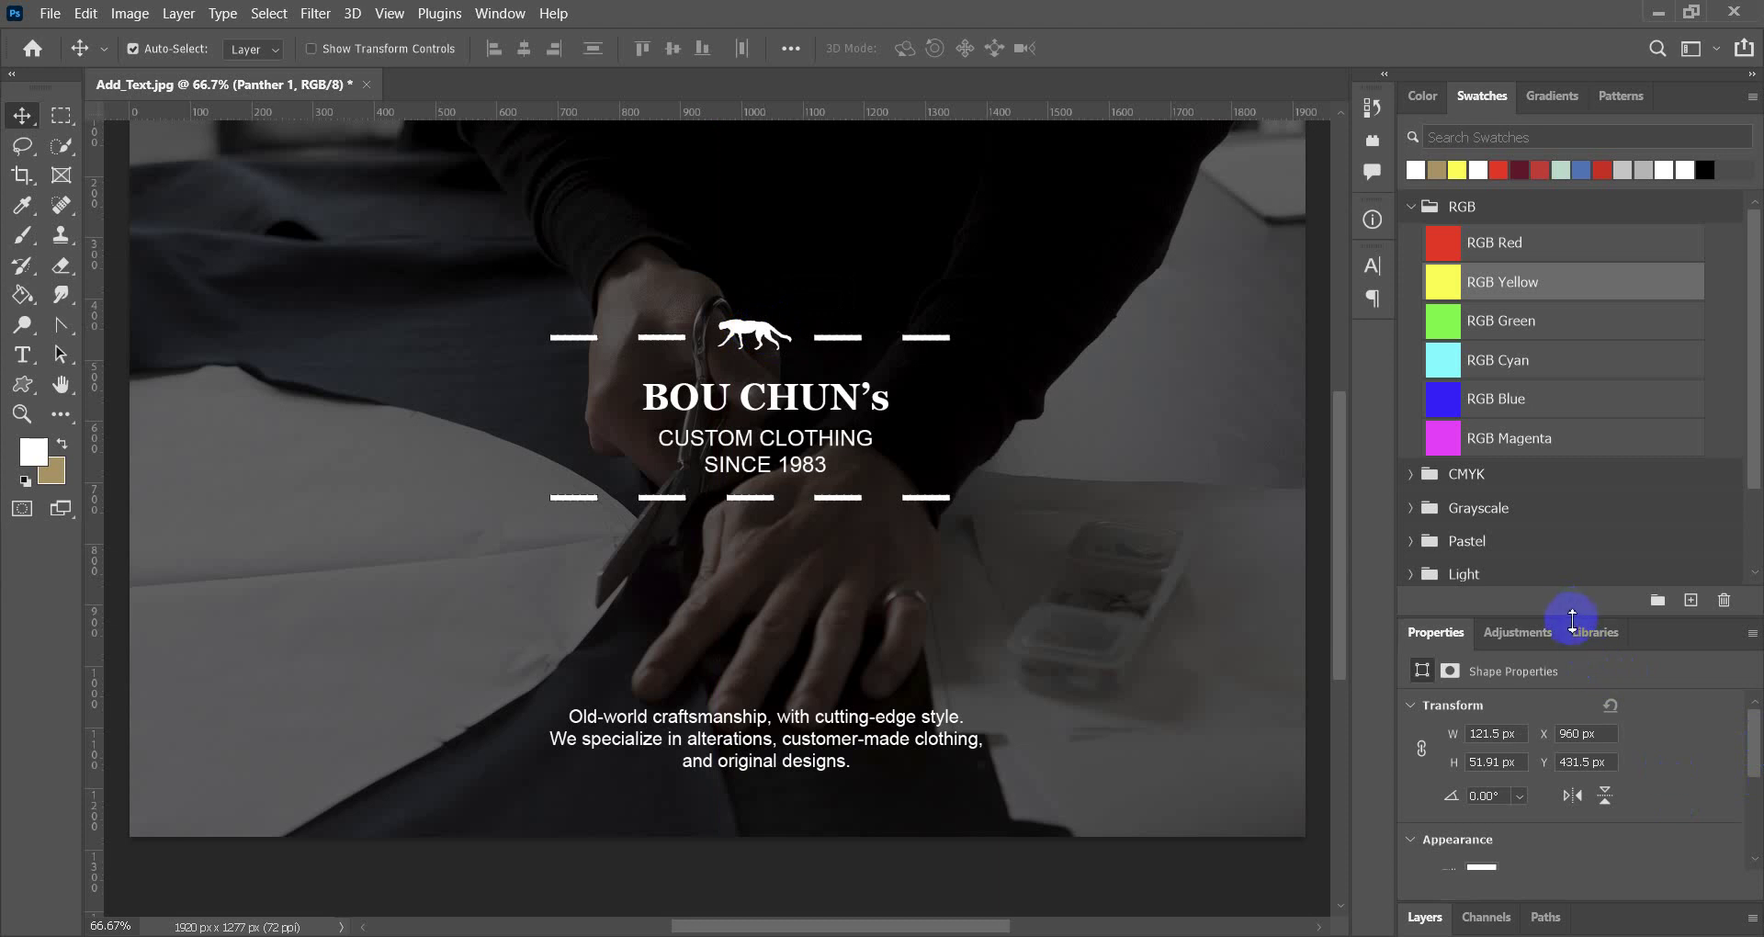
drag(1573, 621, 1556, 331)
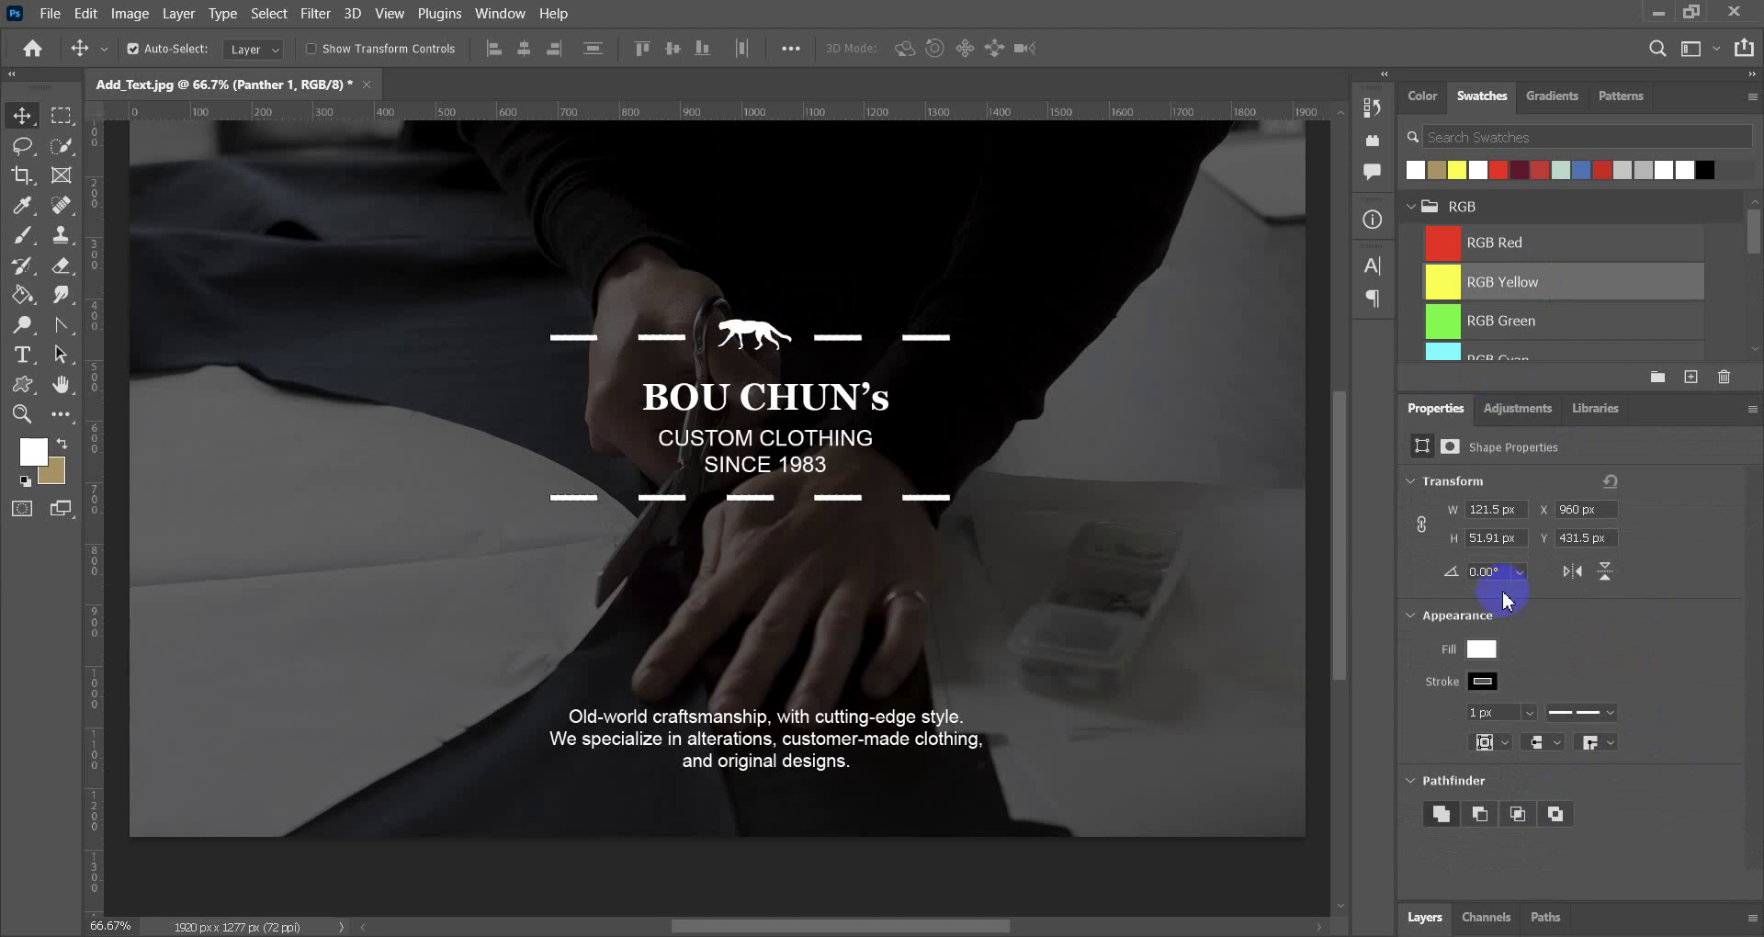
click(1575, 573)
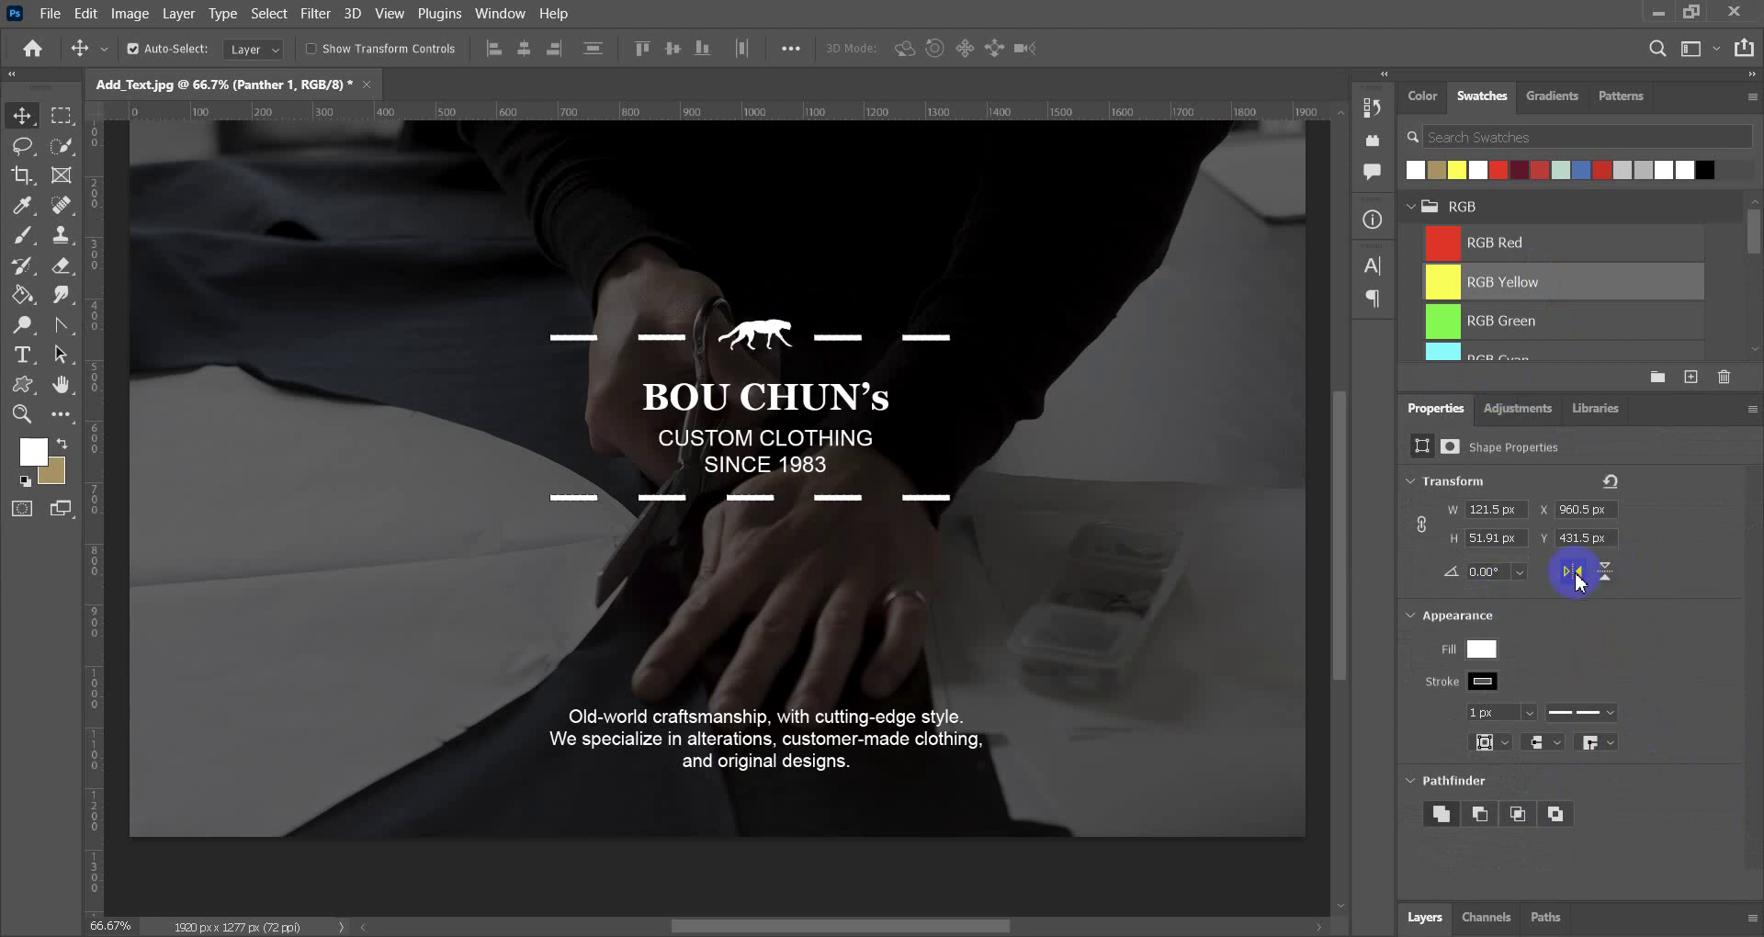
click(1604, 572)
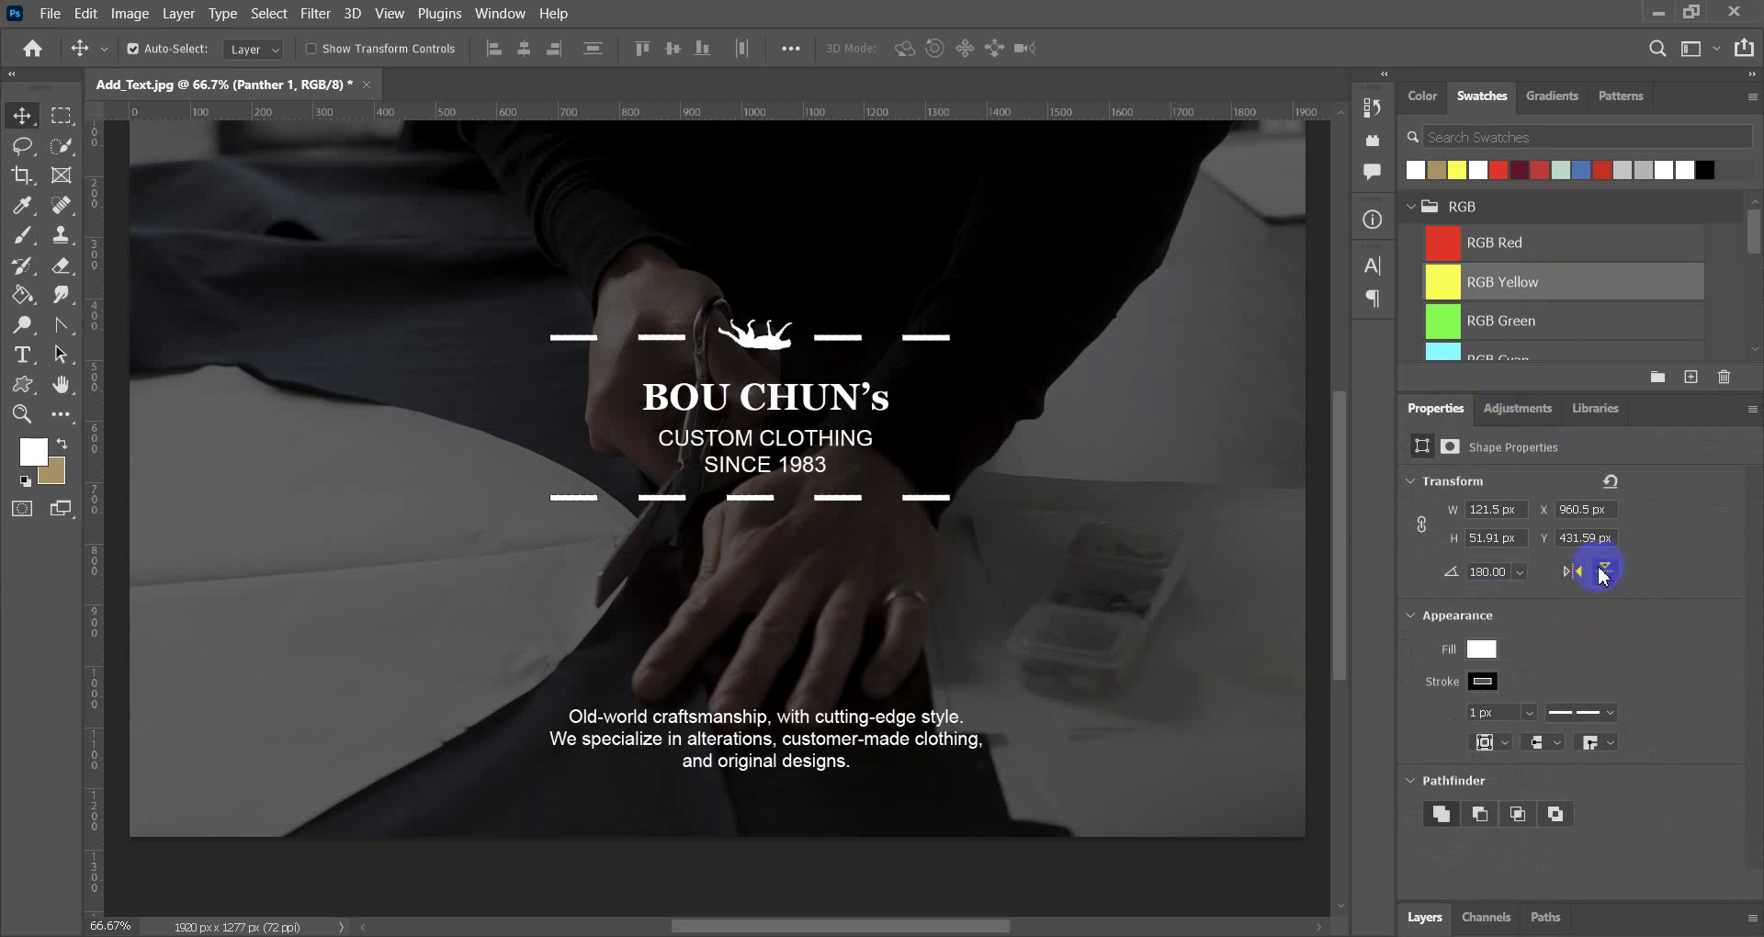
click(1576, 573)
click(1605, 573)
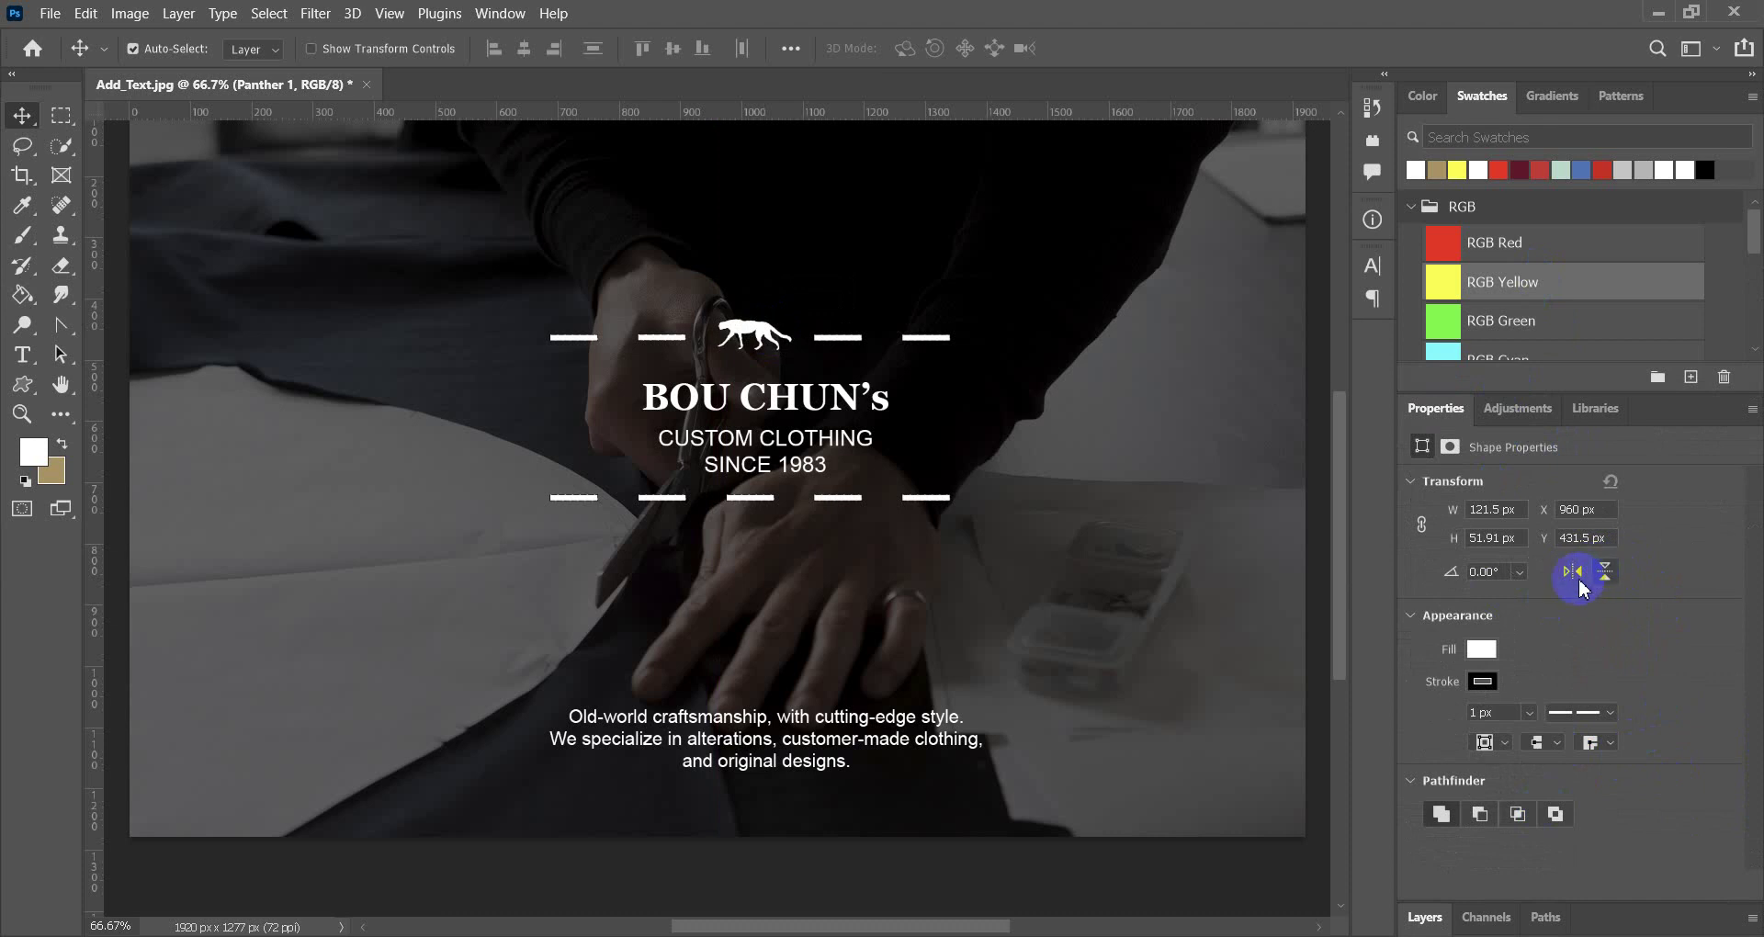
click(1574, 573)
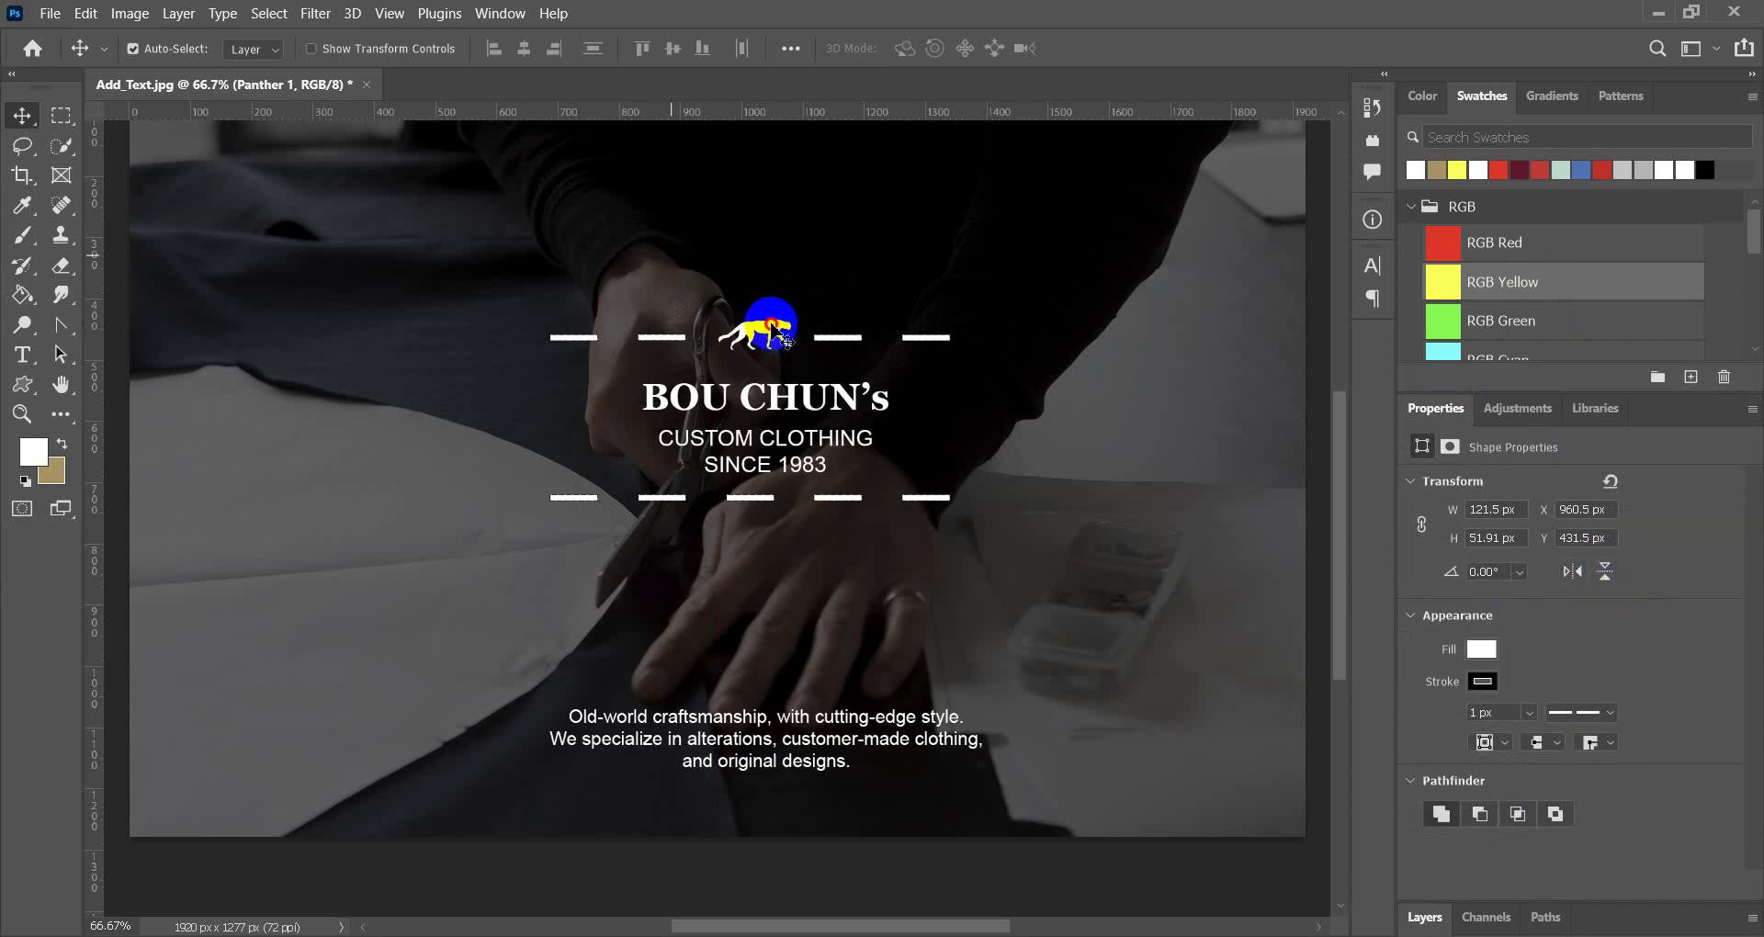
drag(760, 329, 761, 335)
drag(1147, 659, 1149, 659)
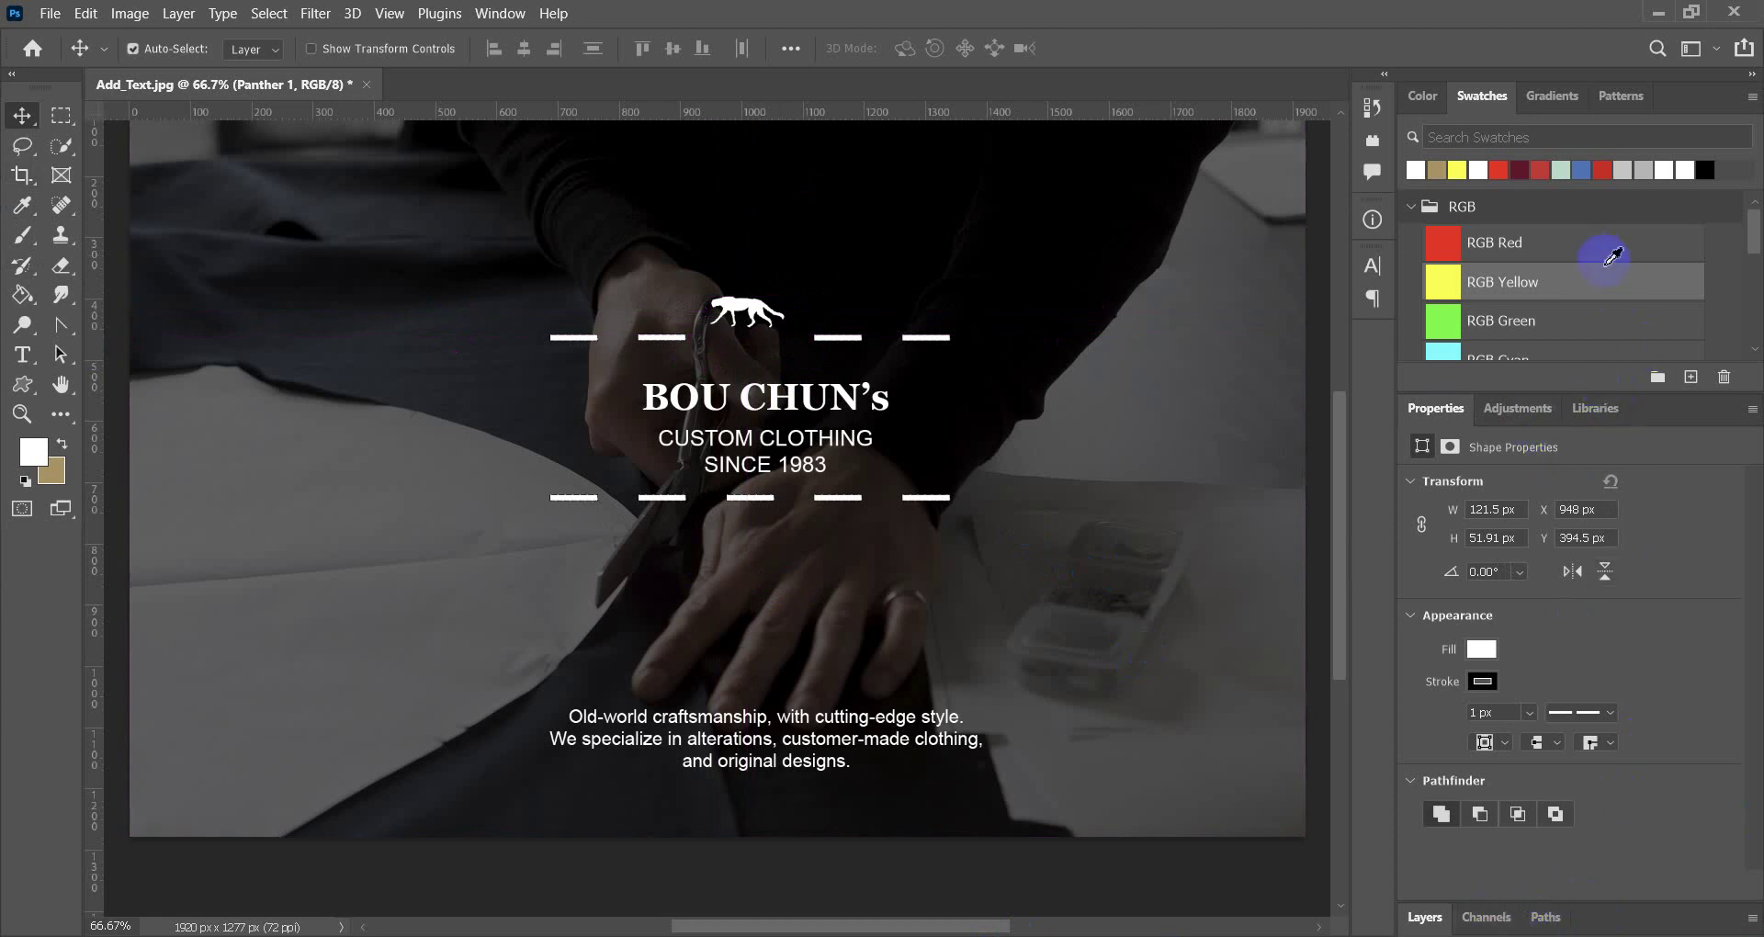
Enlarge the Layers panel and select the top Line 1 copy 5 layer.
click(1434, 919)
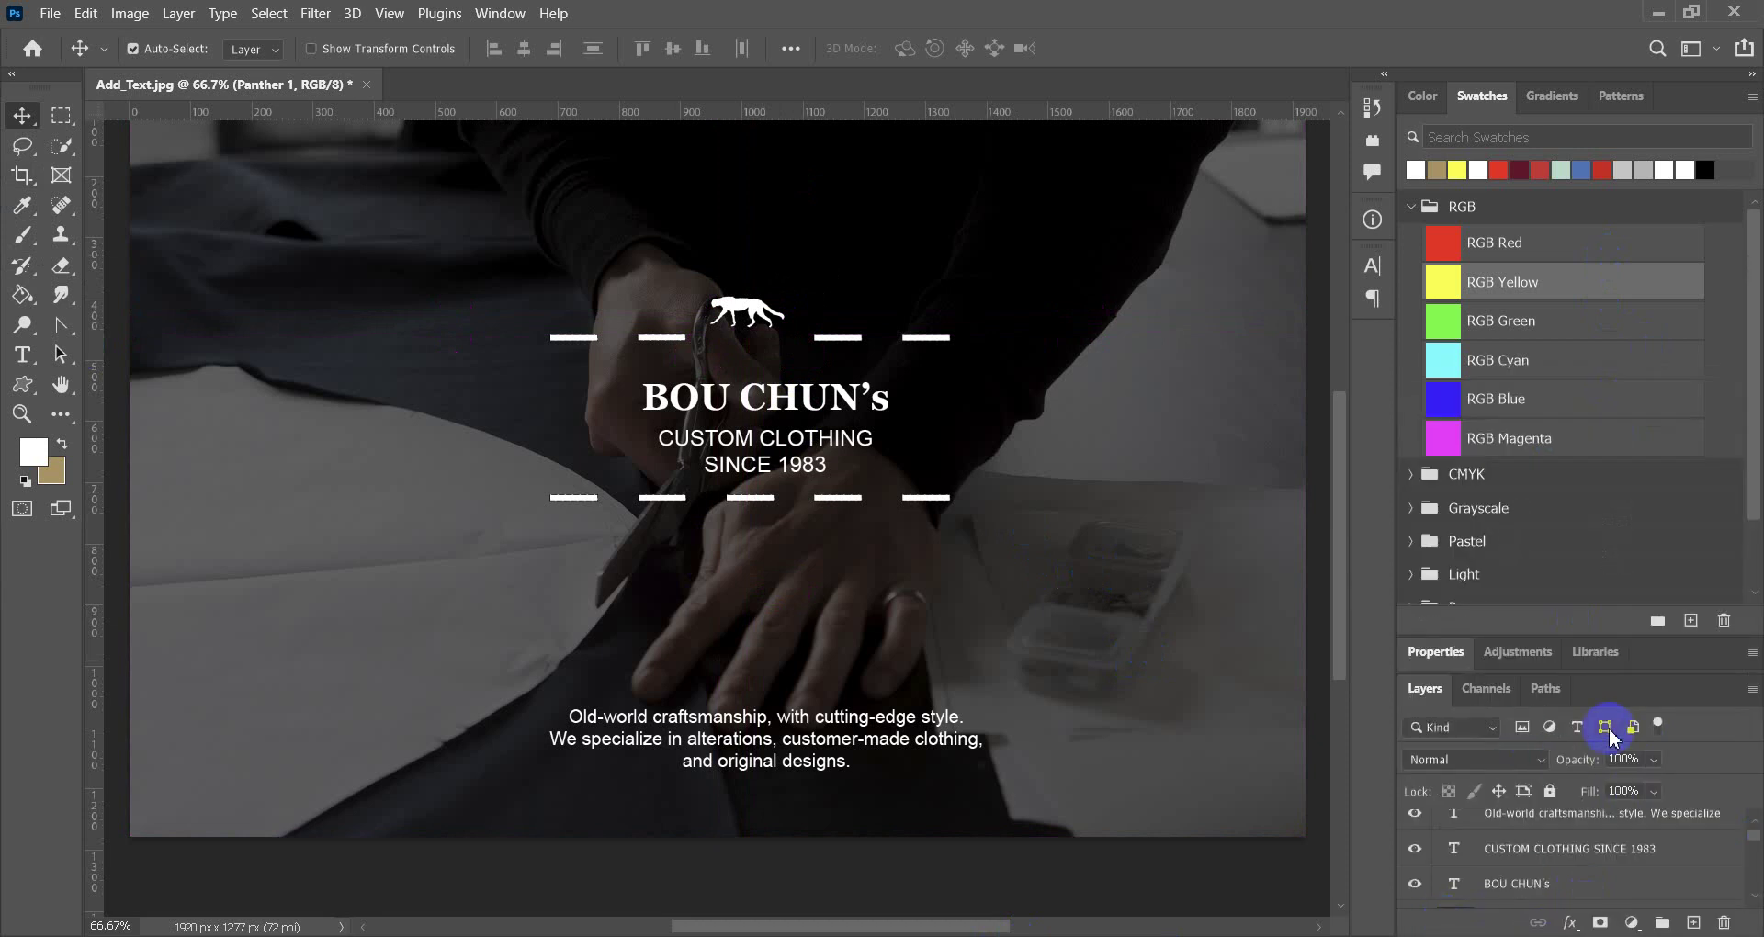
drag(1583, 634, 1577, 208)
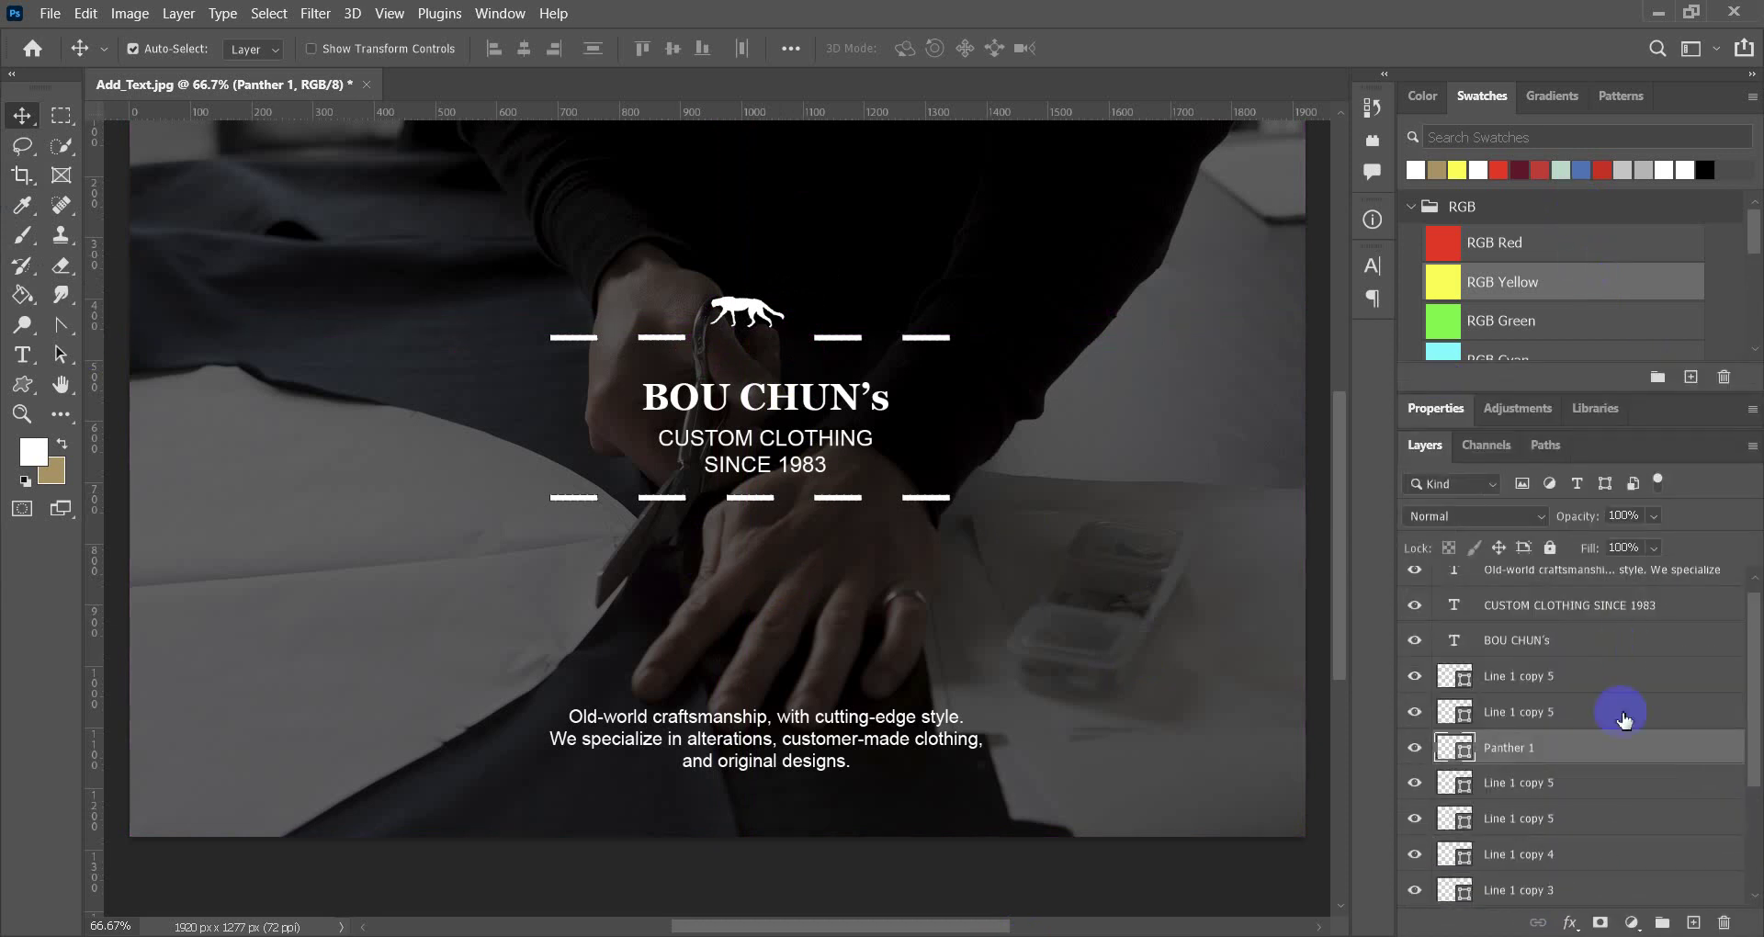
drag(1563, 281, 1461, 703)
drag(1645, 756, 1490, 748)
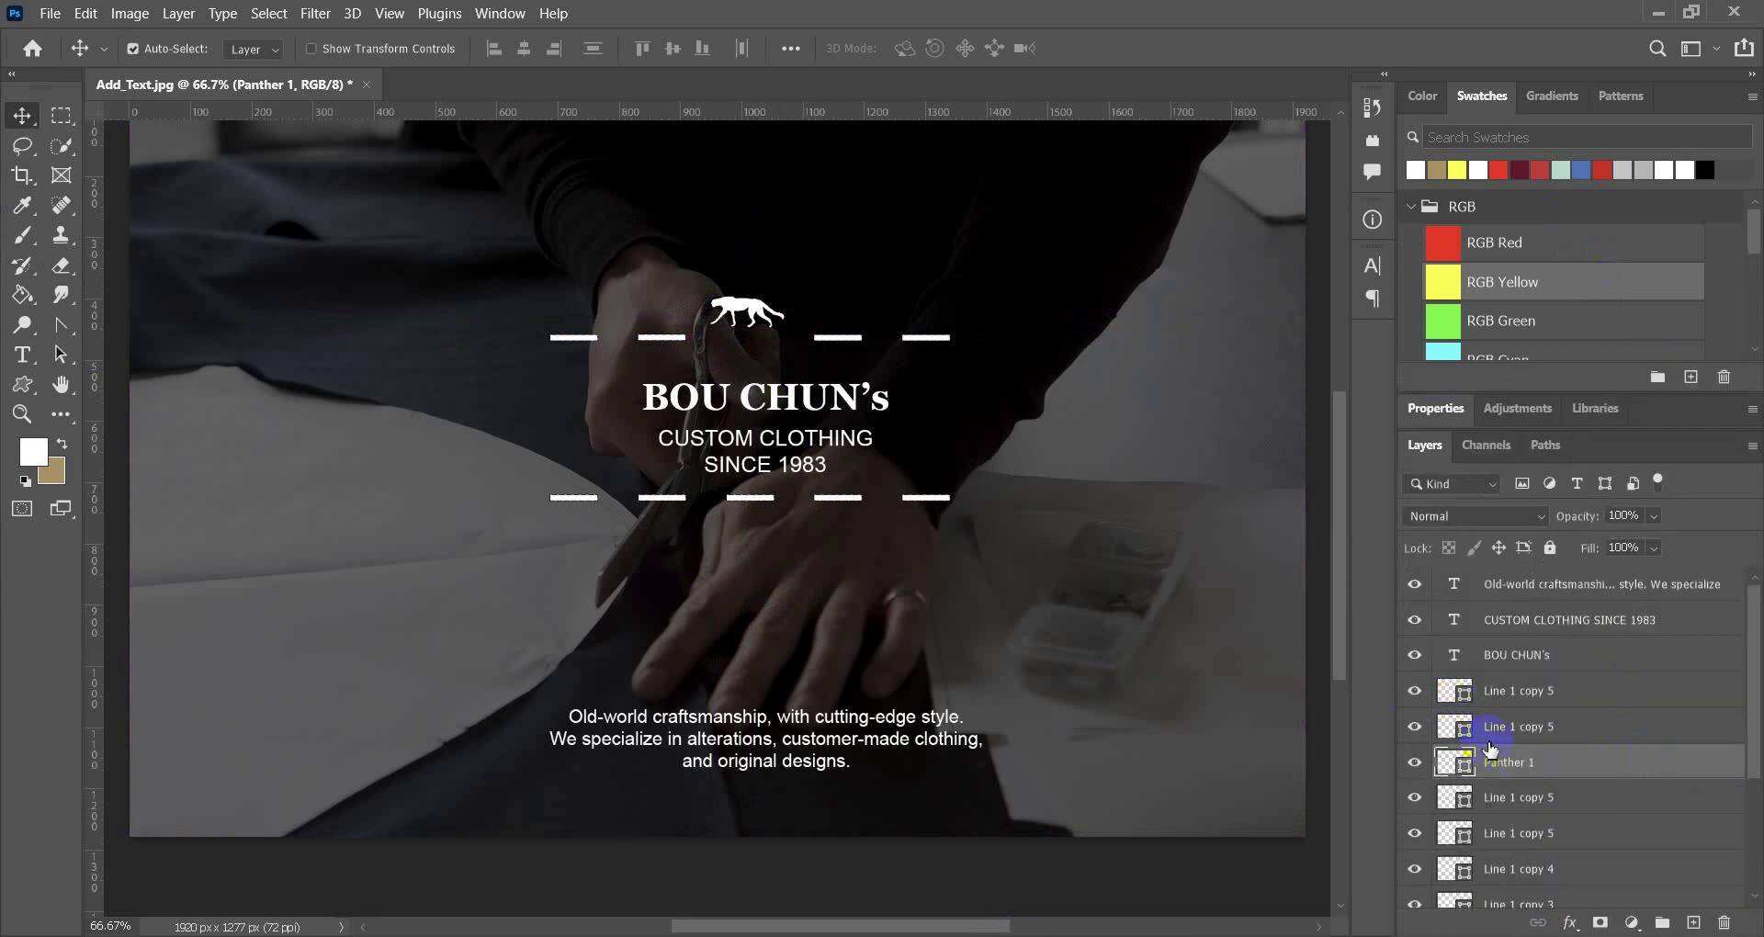
click(1415, 691)
click(1562, 692)
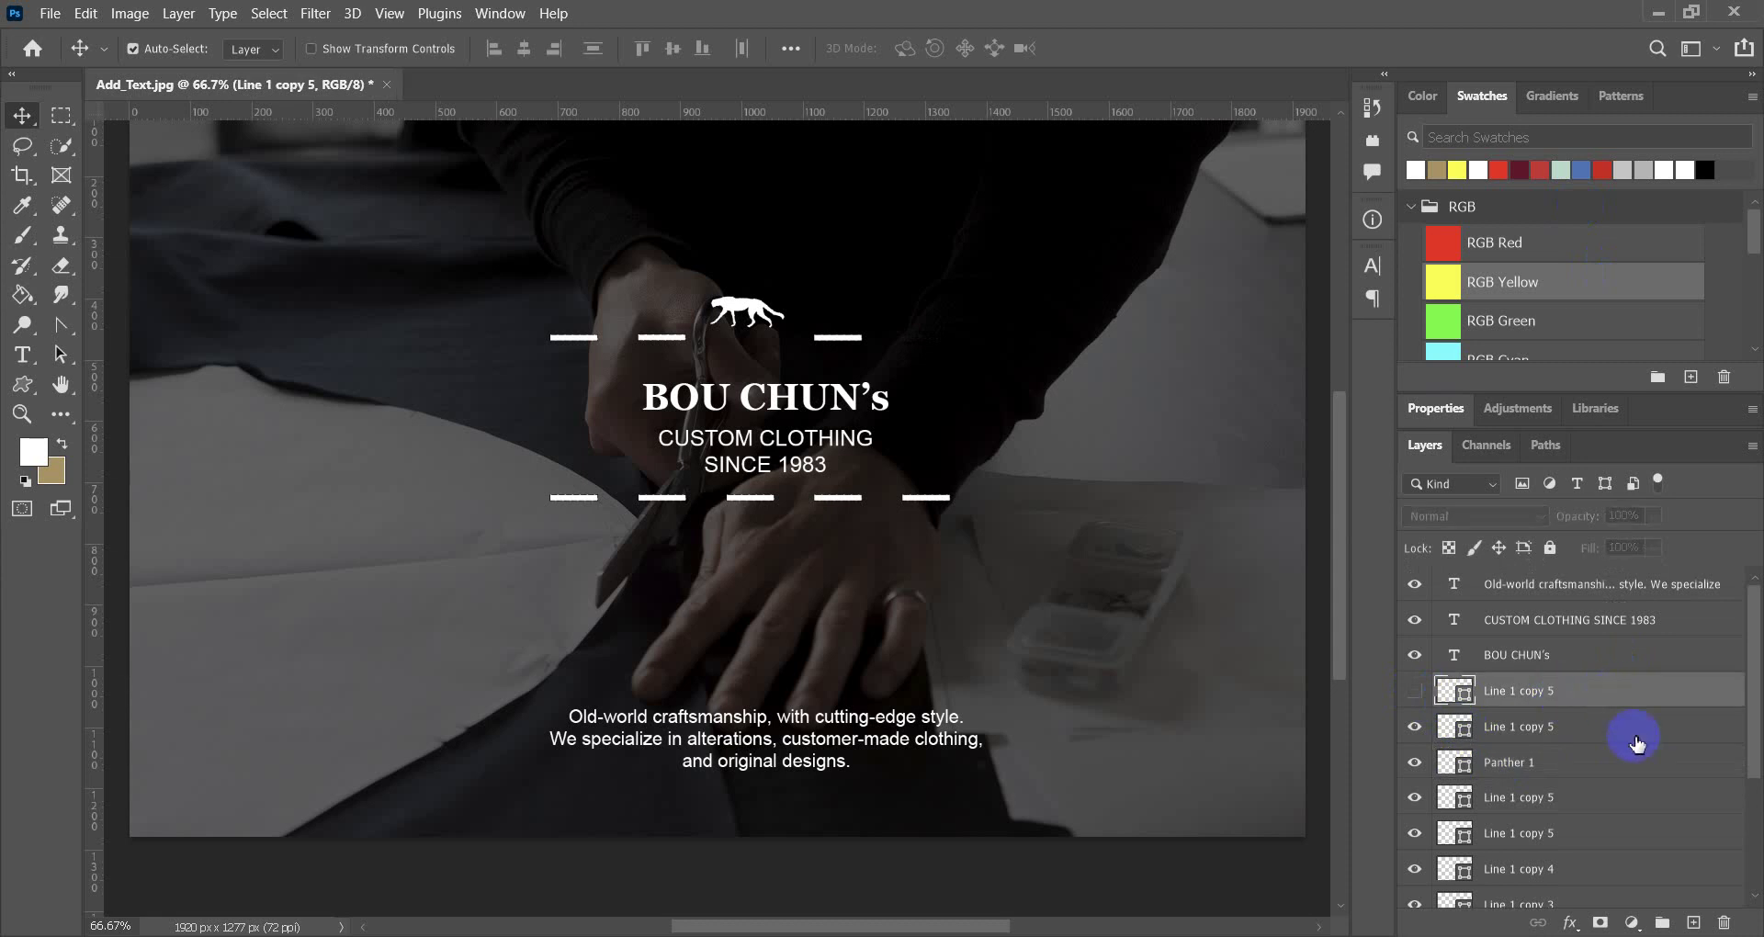
Delete the layers from Panther 1 to Line 1, and toggle Rectangle 1's visibility on and off.
scroll(1636, 745, down, 5)
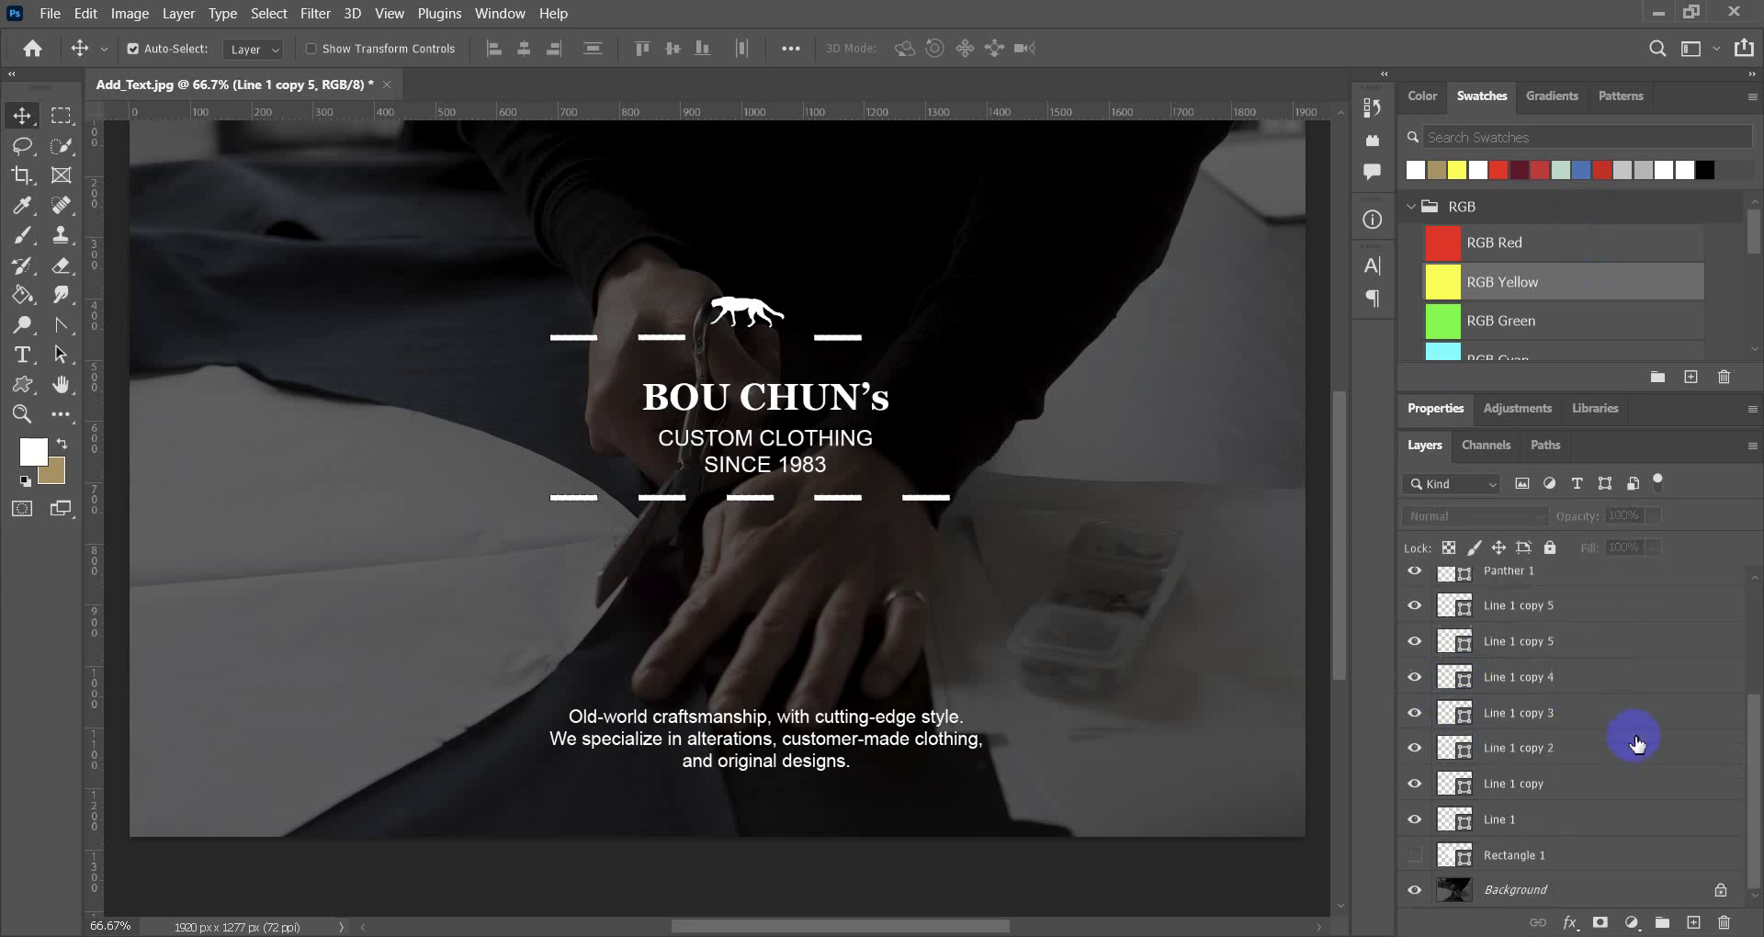
shift+click(1613, 823)
click(1726, 925)
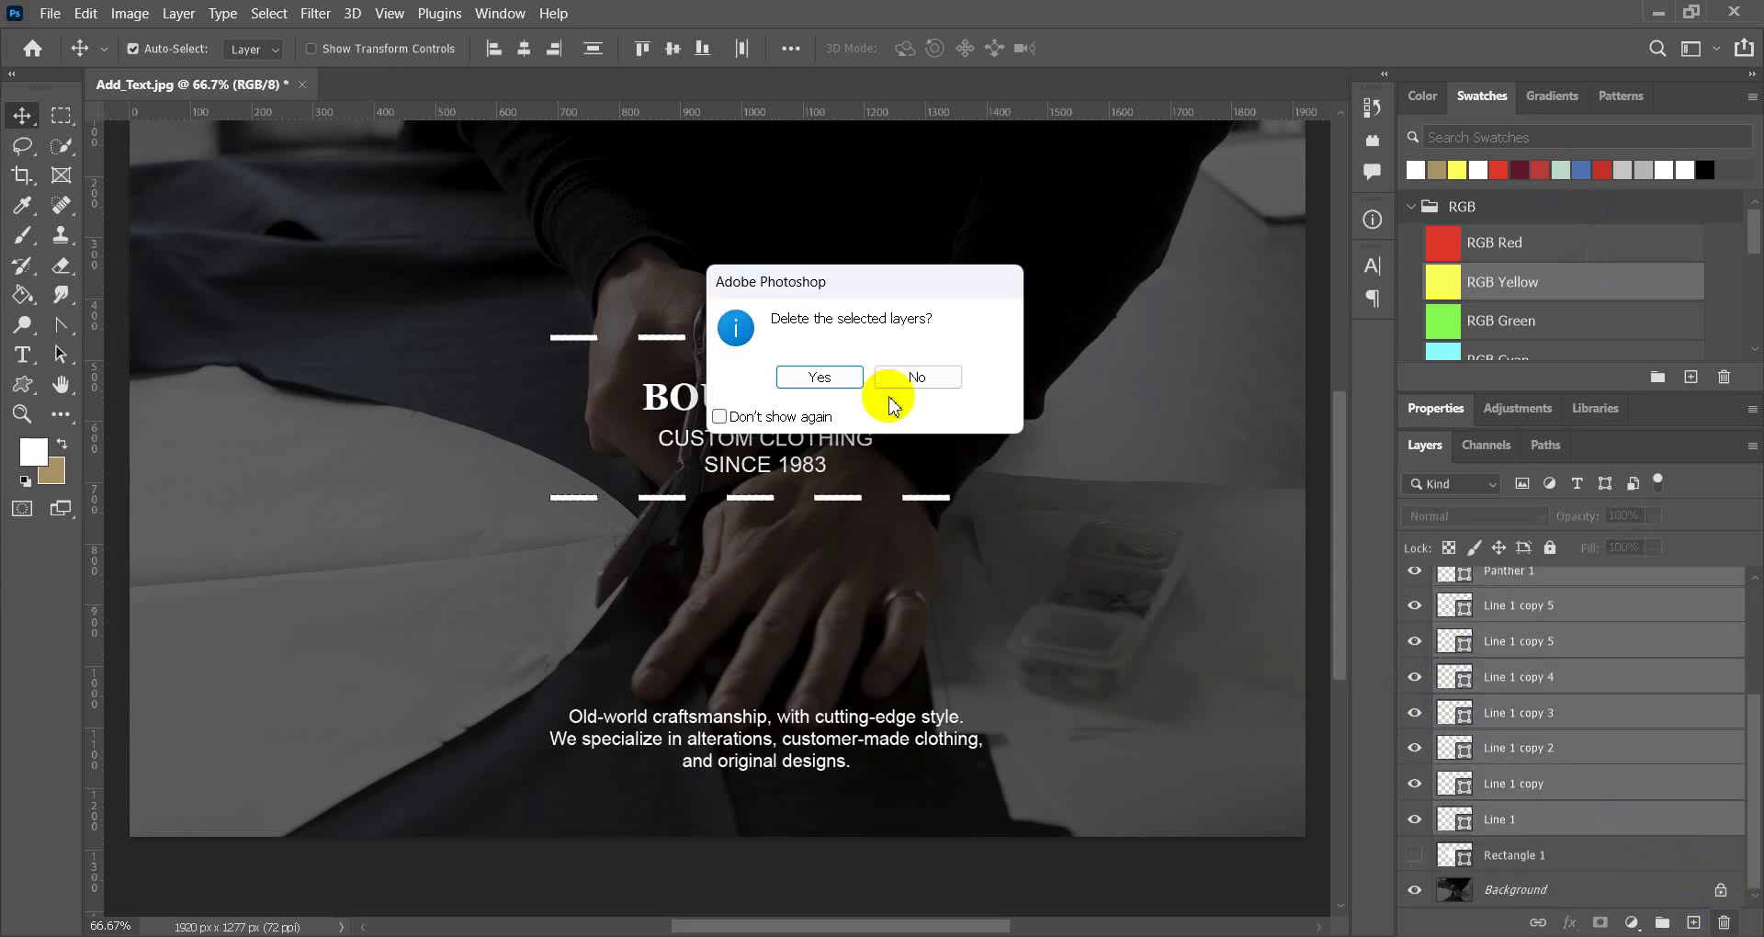
click(815, 374)
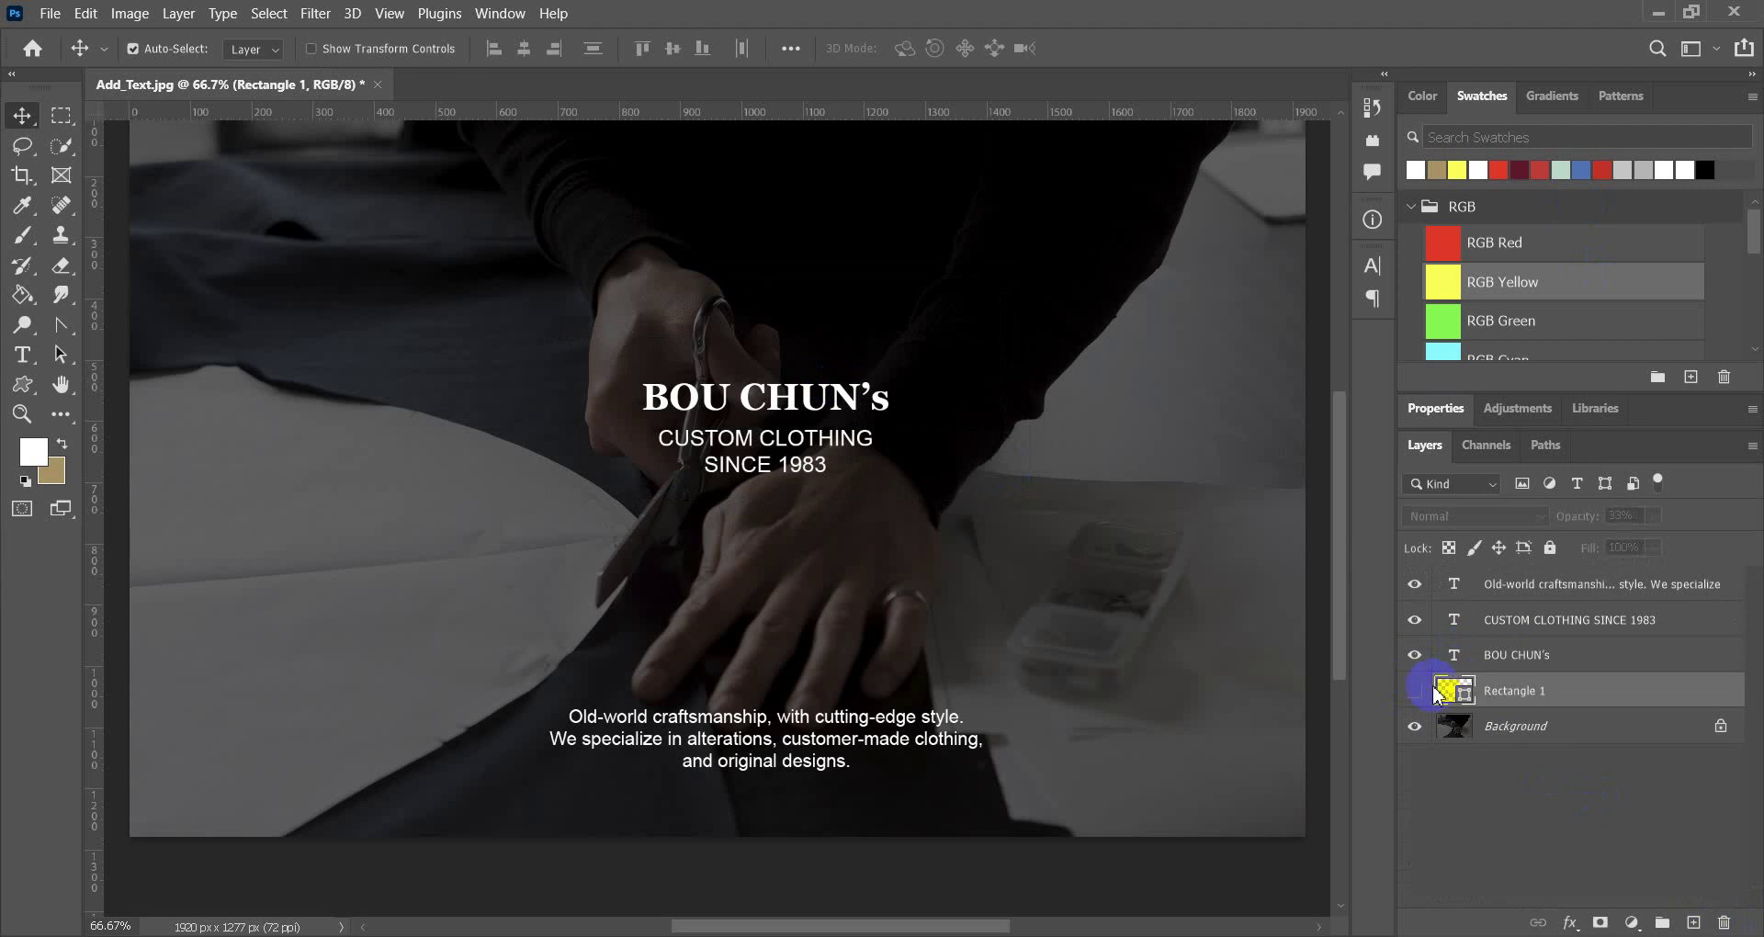
click(1415, 691)
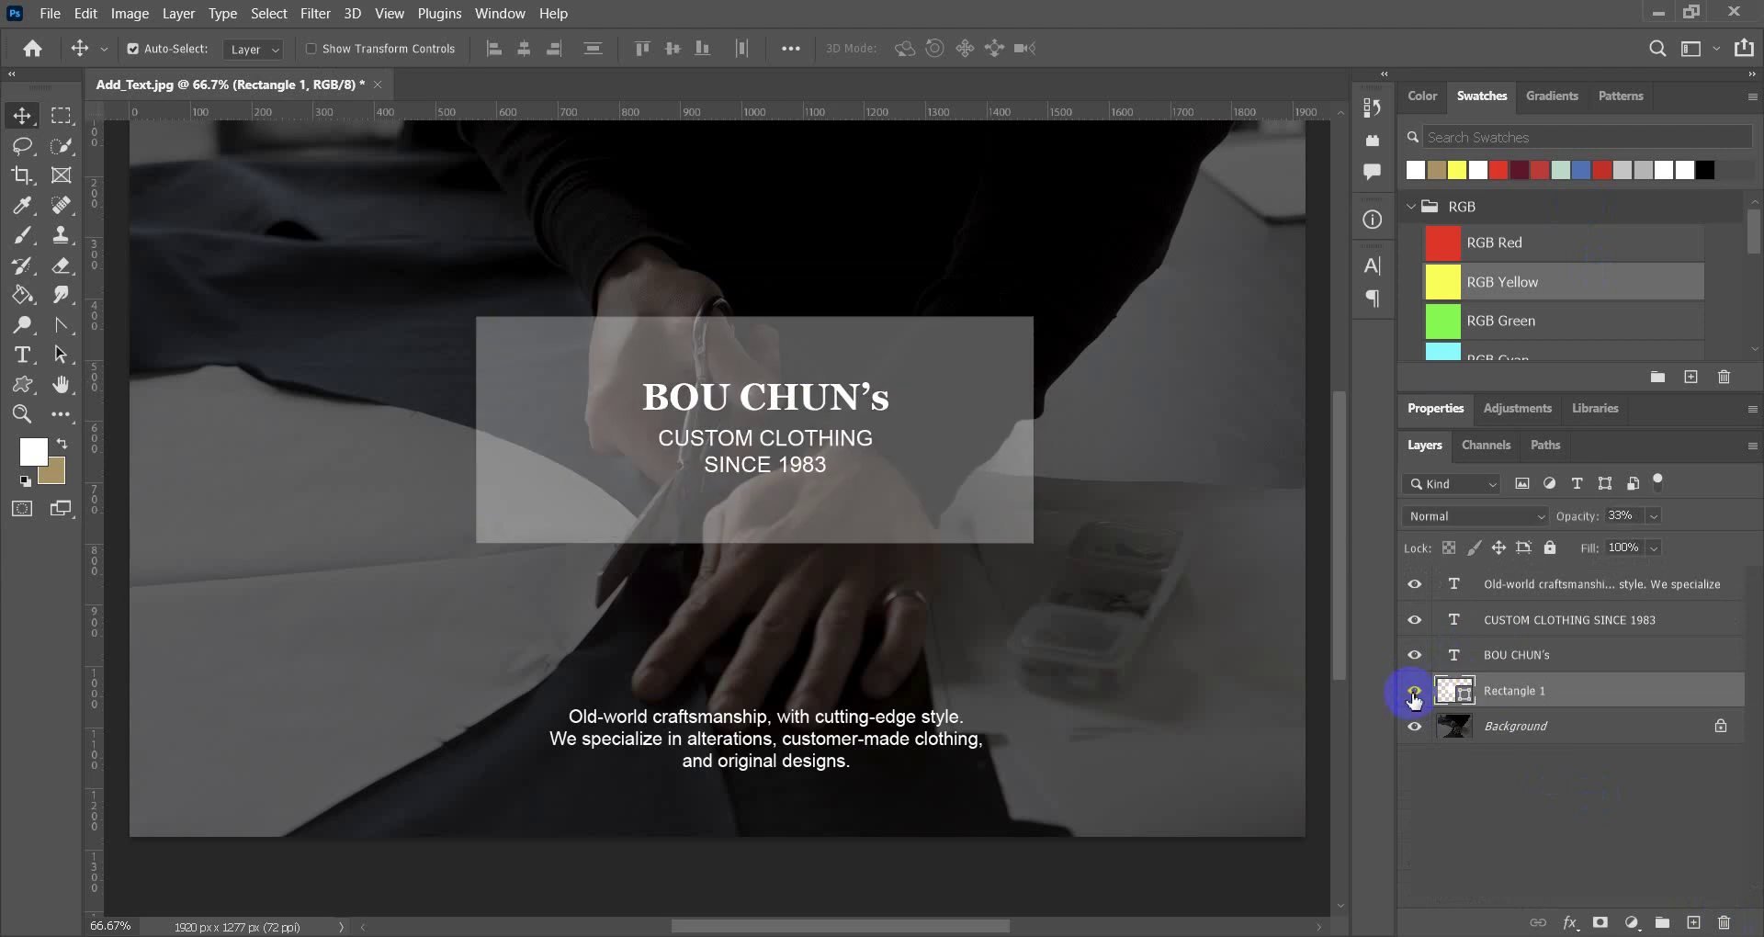
click(1414, 691)
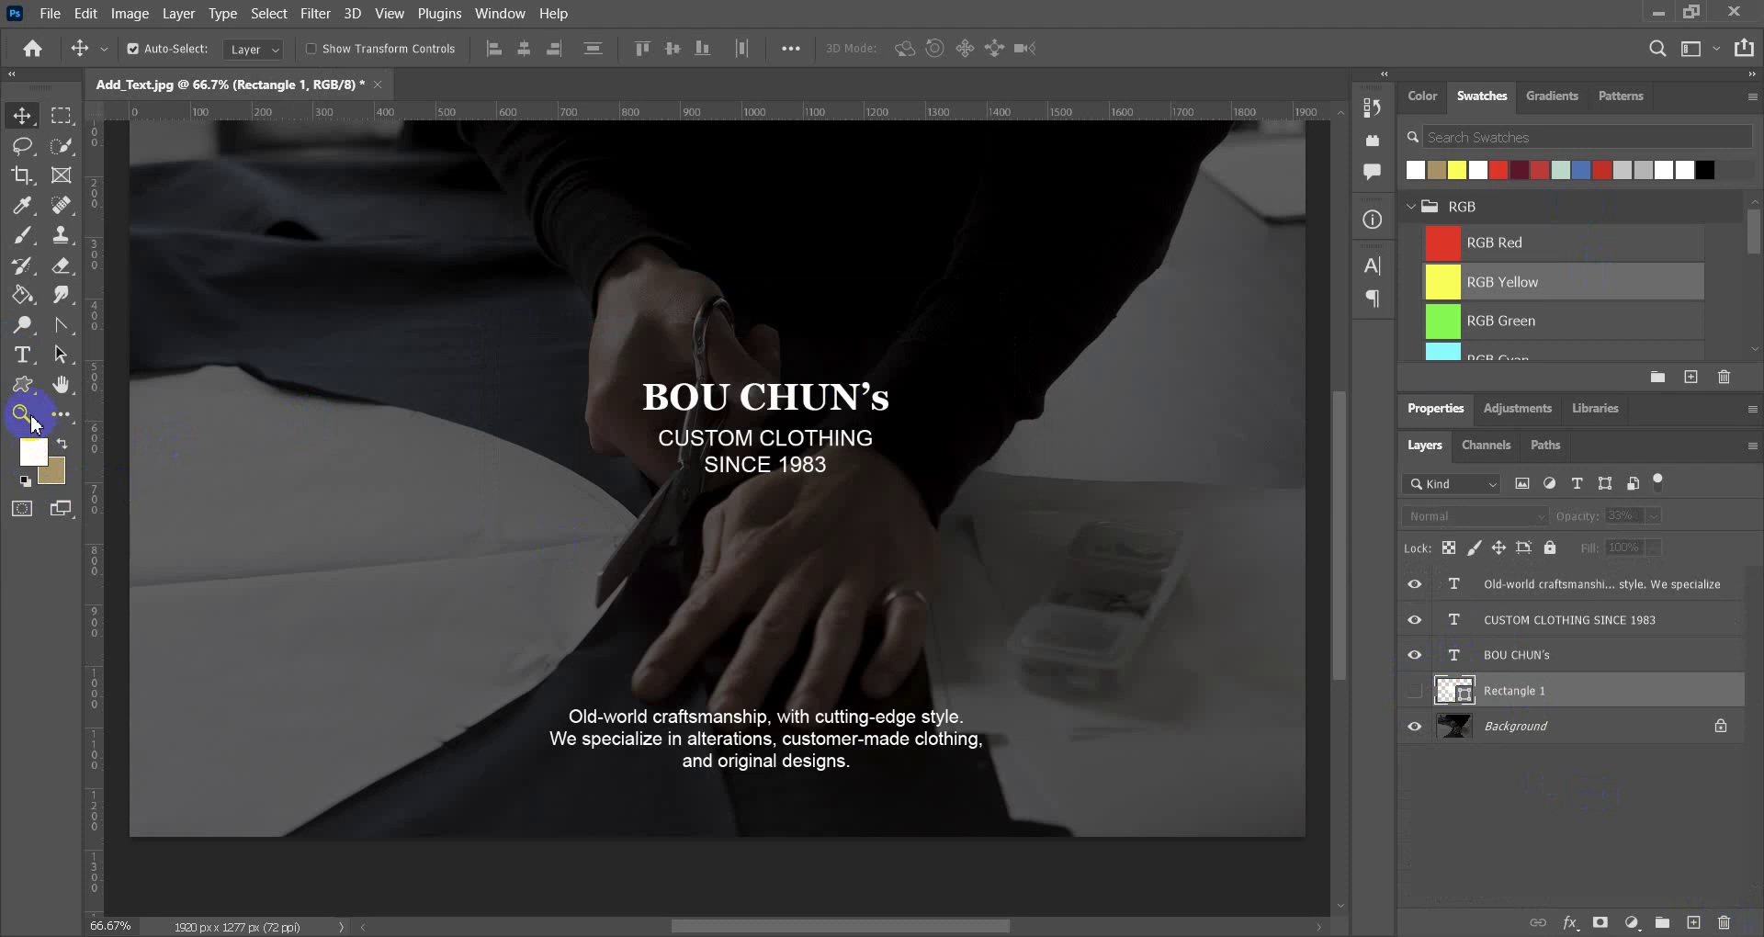
Draw a 10 px Line tool dash, 69 × 10 px, below SINCE 1983.
click(24, 413)
click(22, 384)
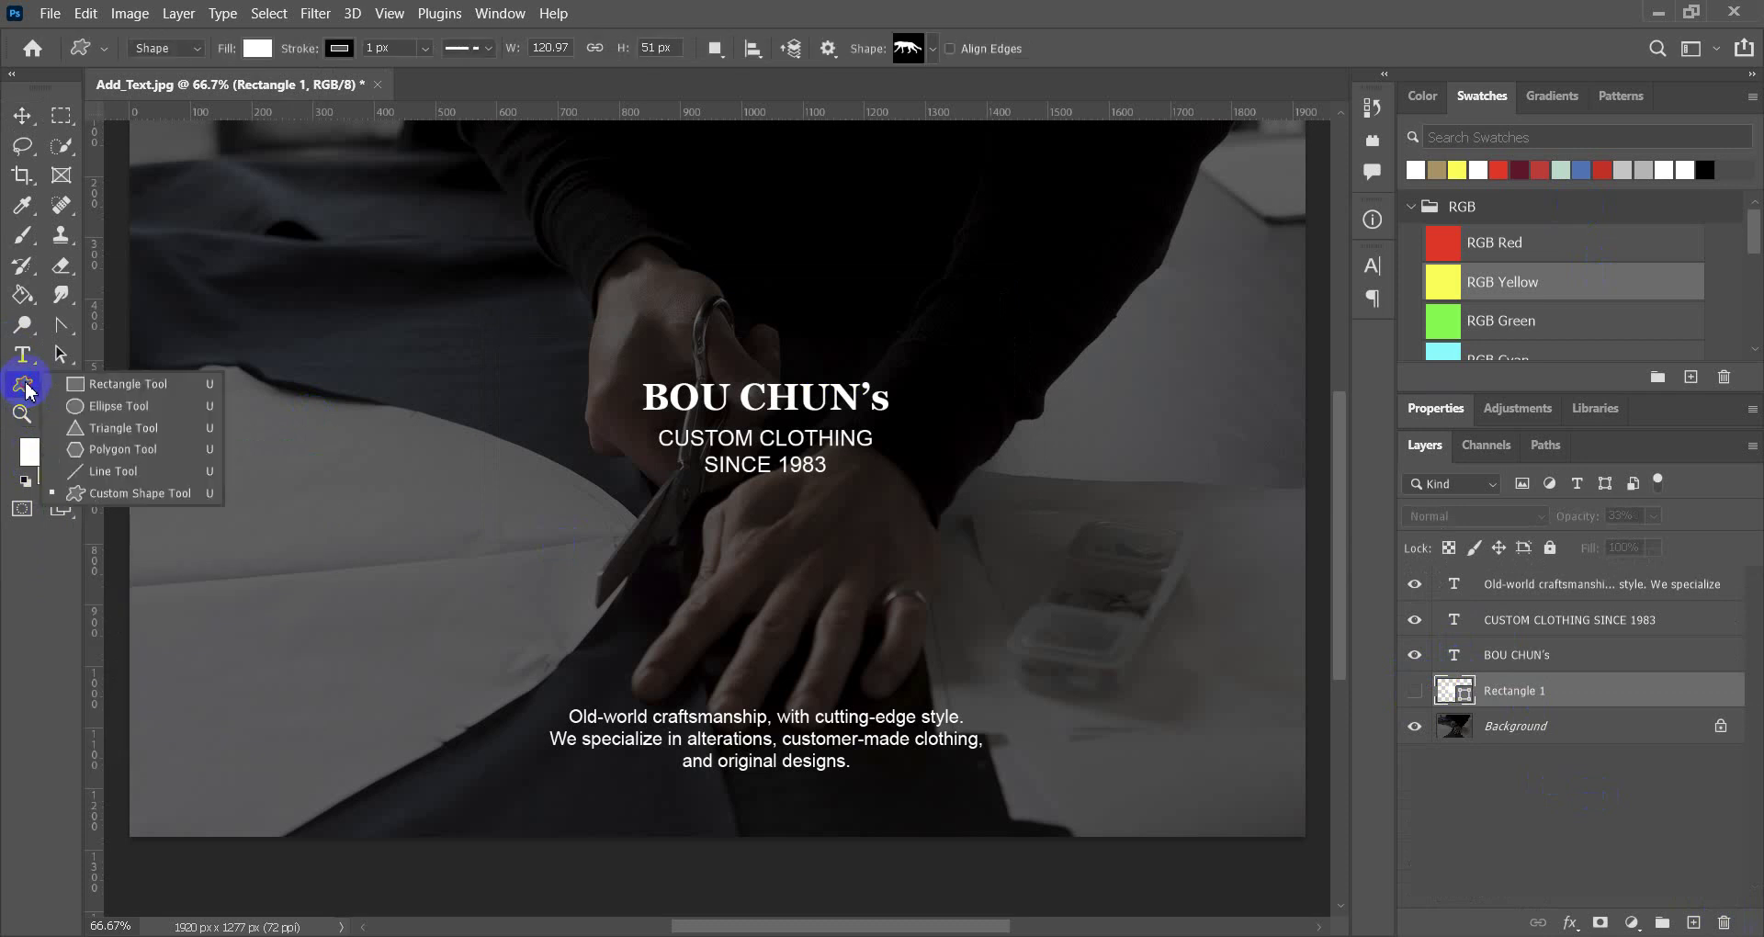
click(101, 478)
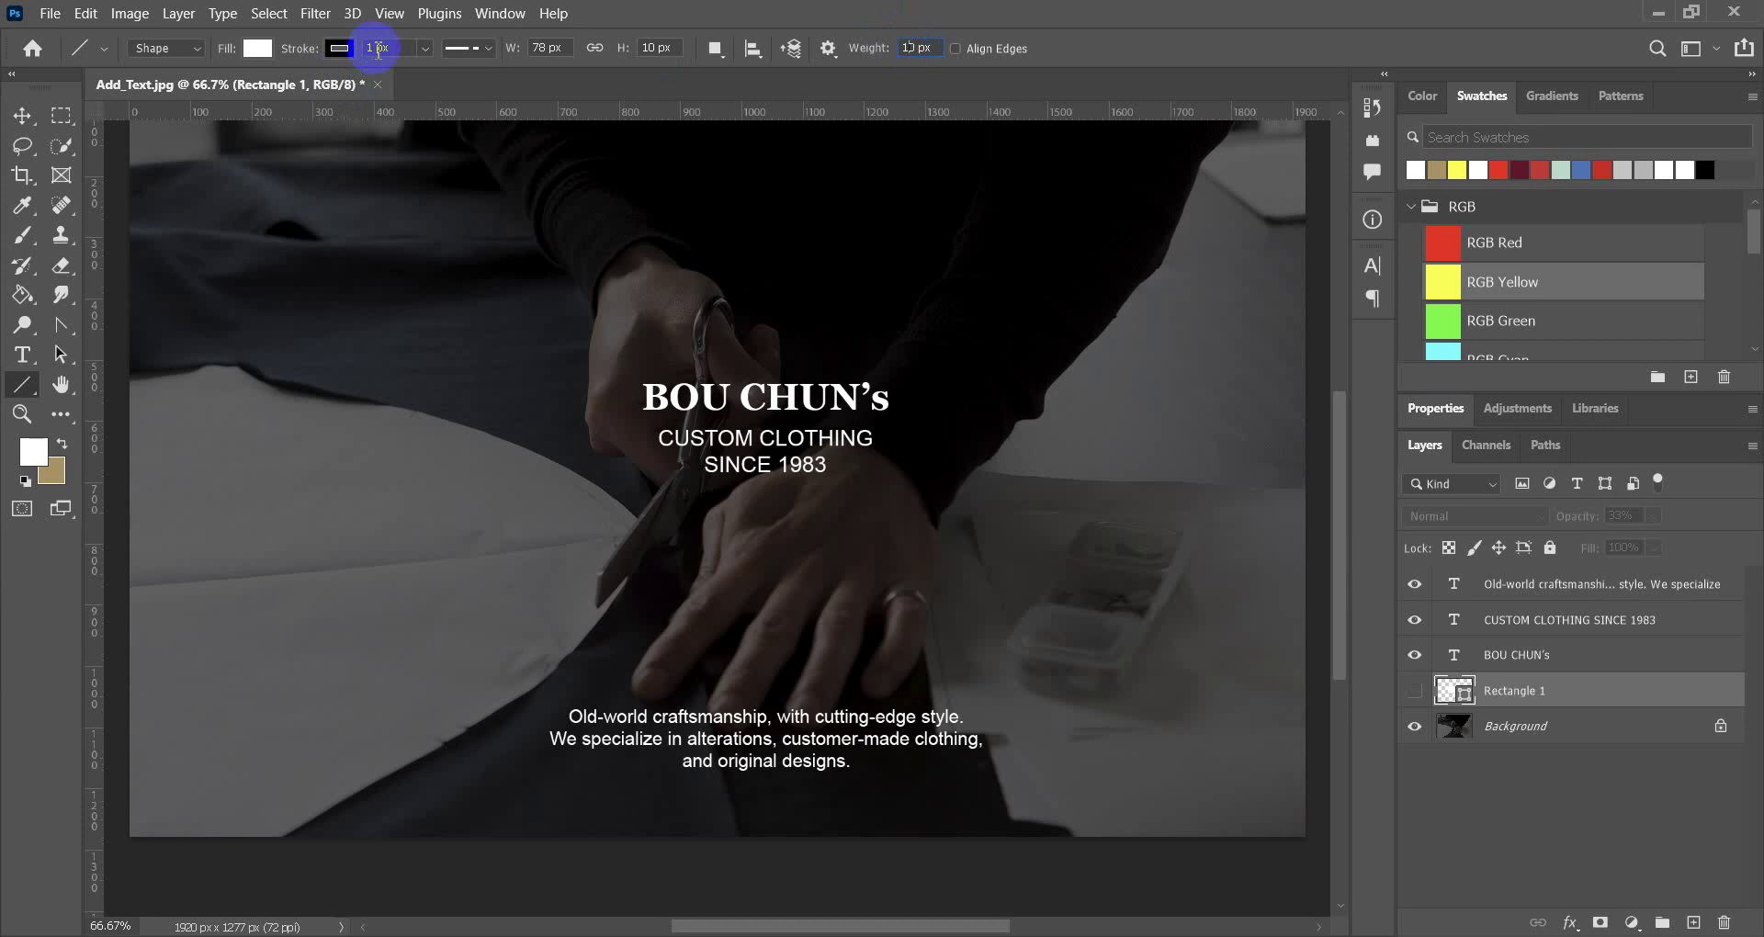
click(492, 55)
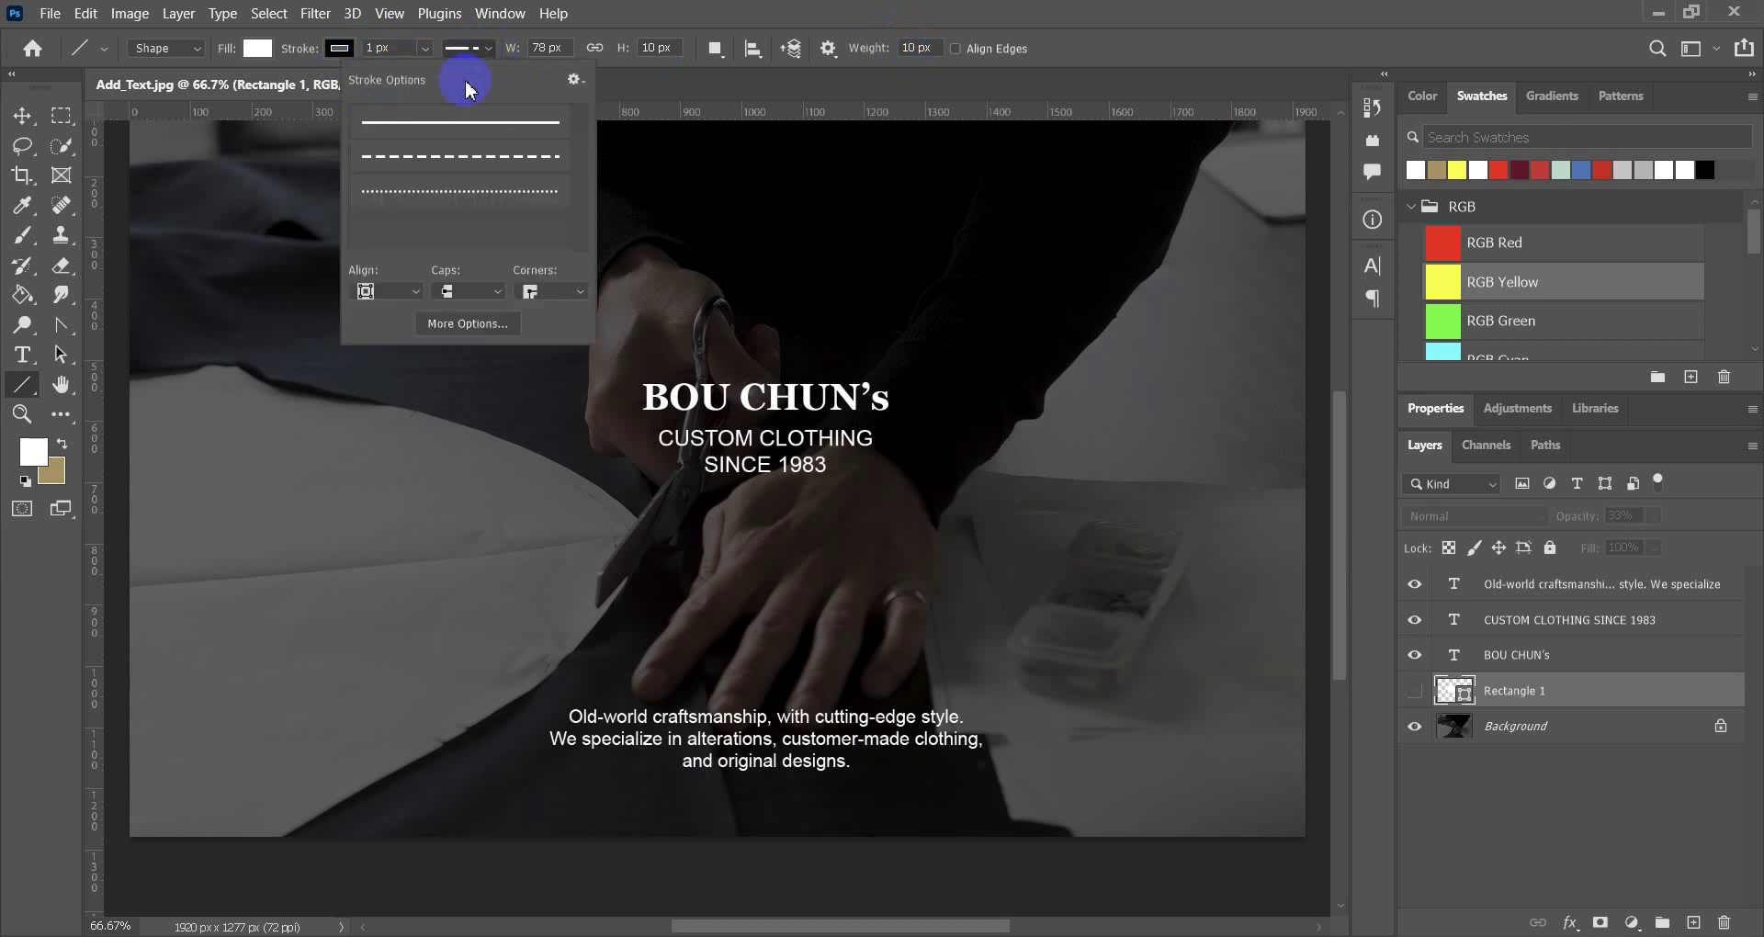
click(1206, 65)
click(923, 47)
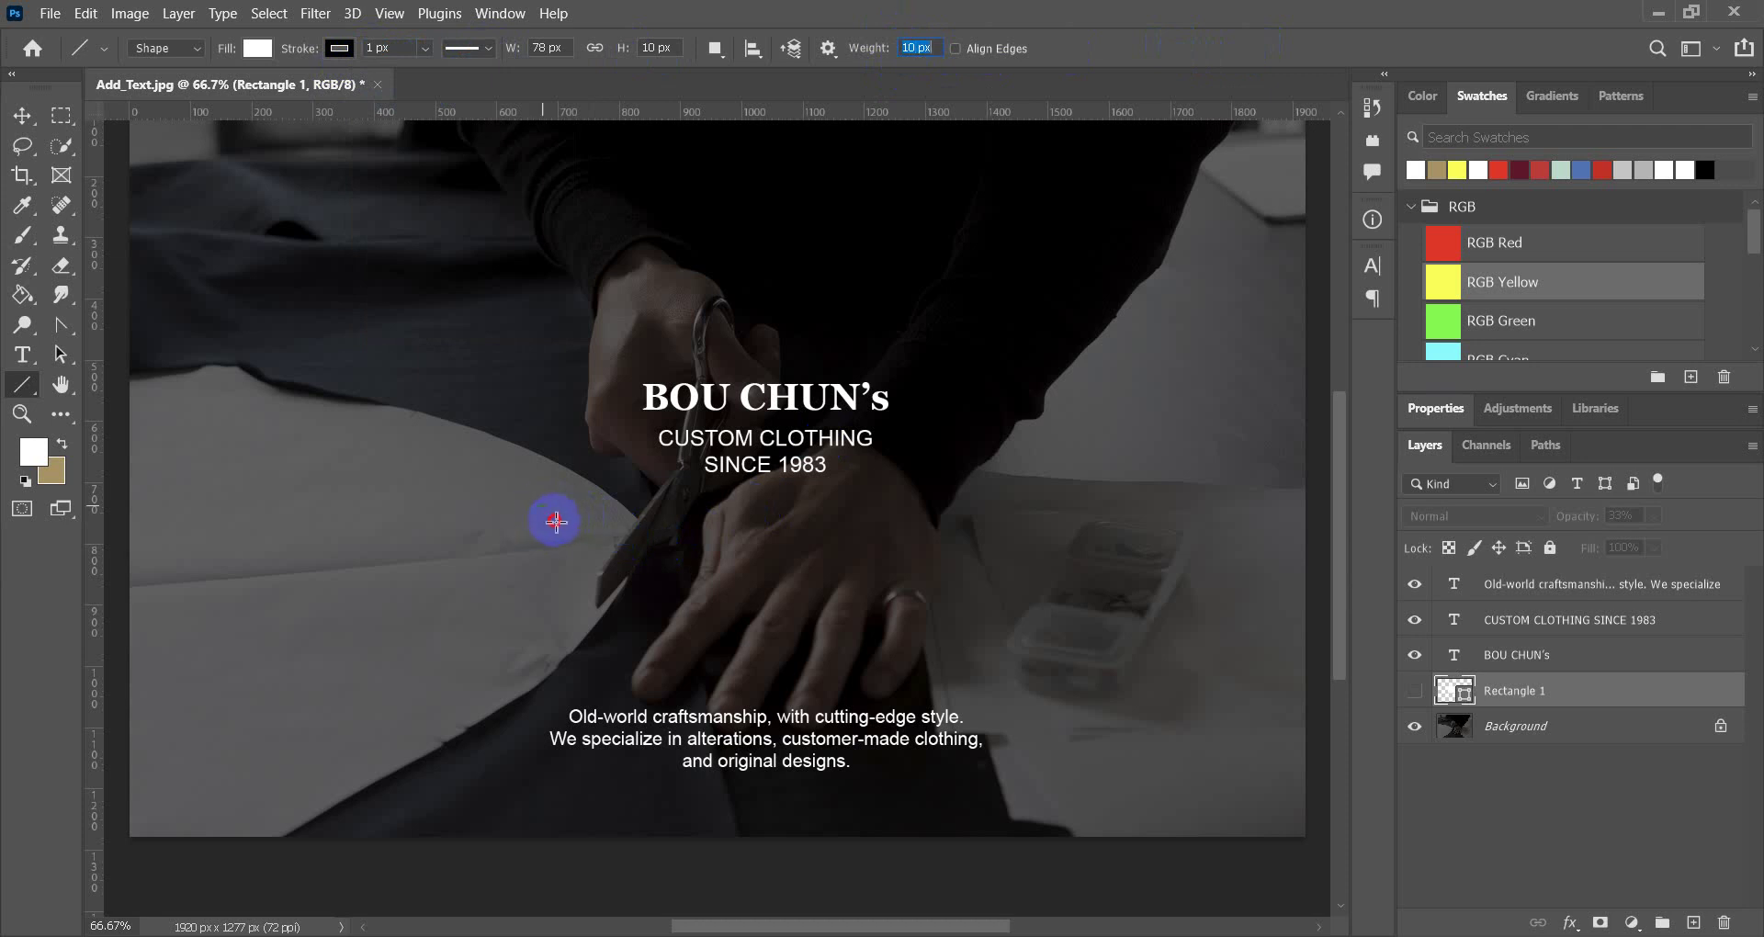
mouse_move(548, 503)
mouse_down()
mouse_move(621, 532)
mouse_move(582, 514)
mouse_up()
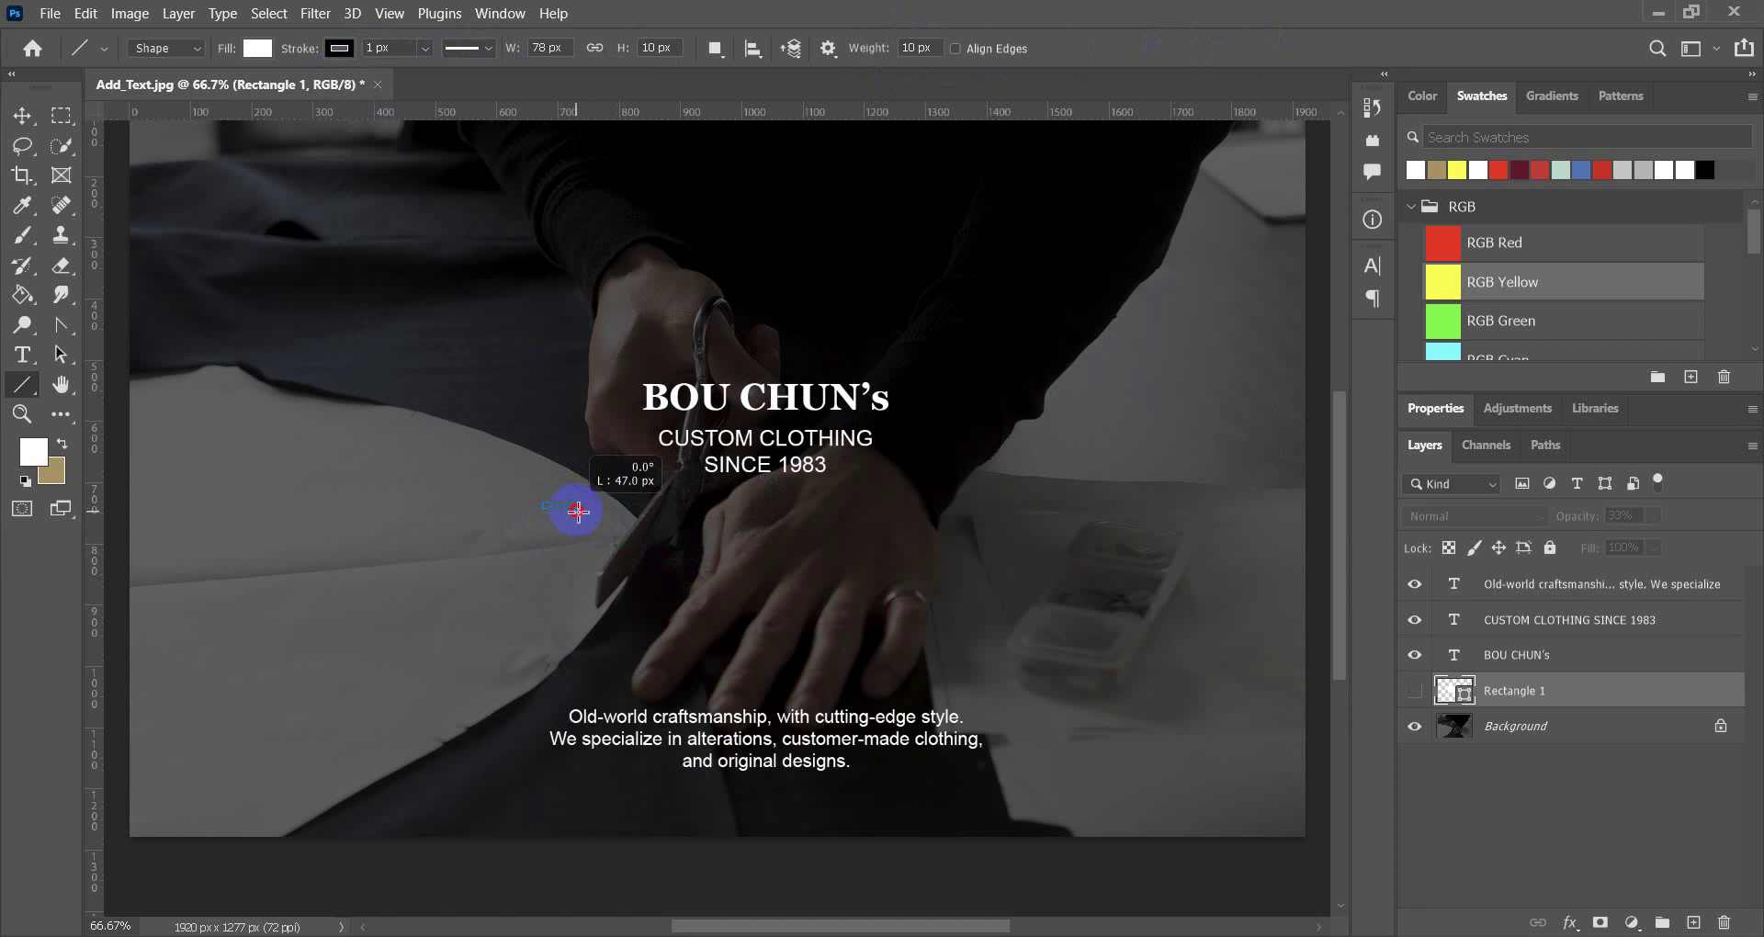
drag(588, 512, 592, 511)
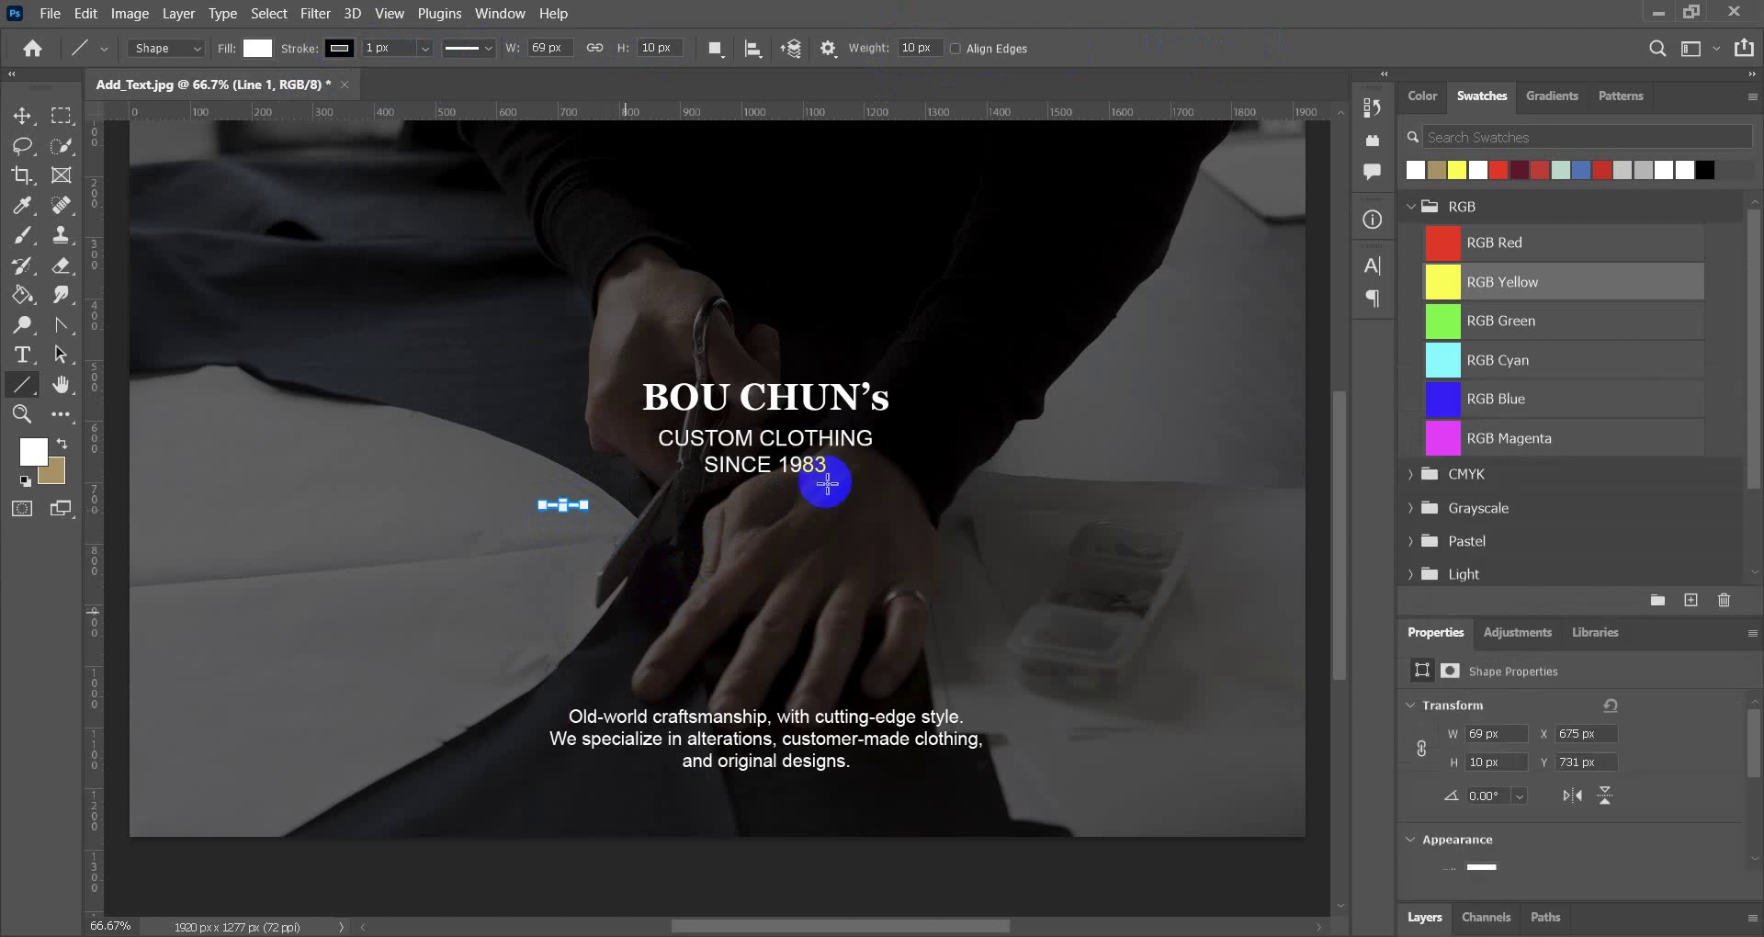
click(22, 116)
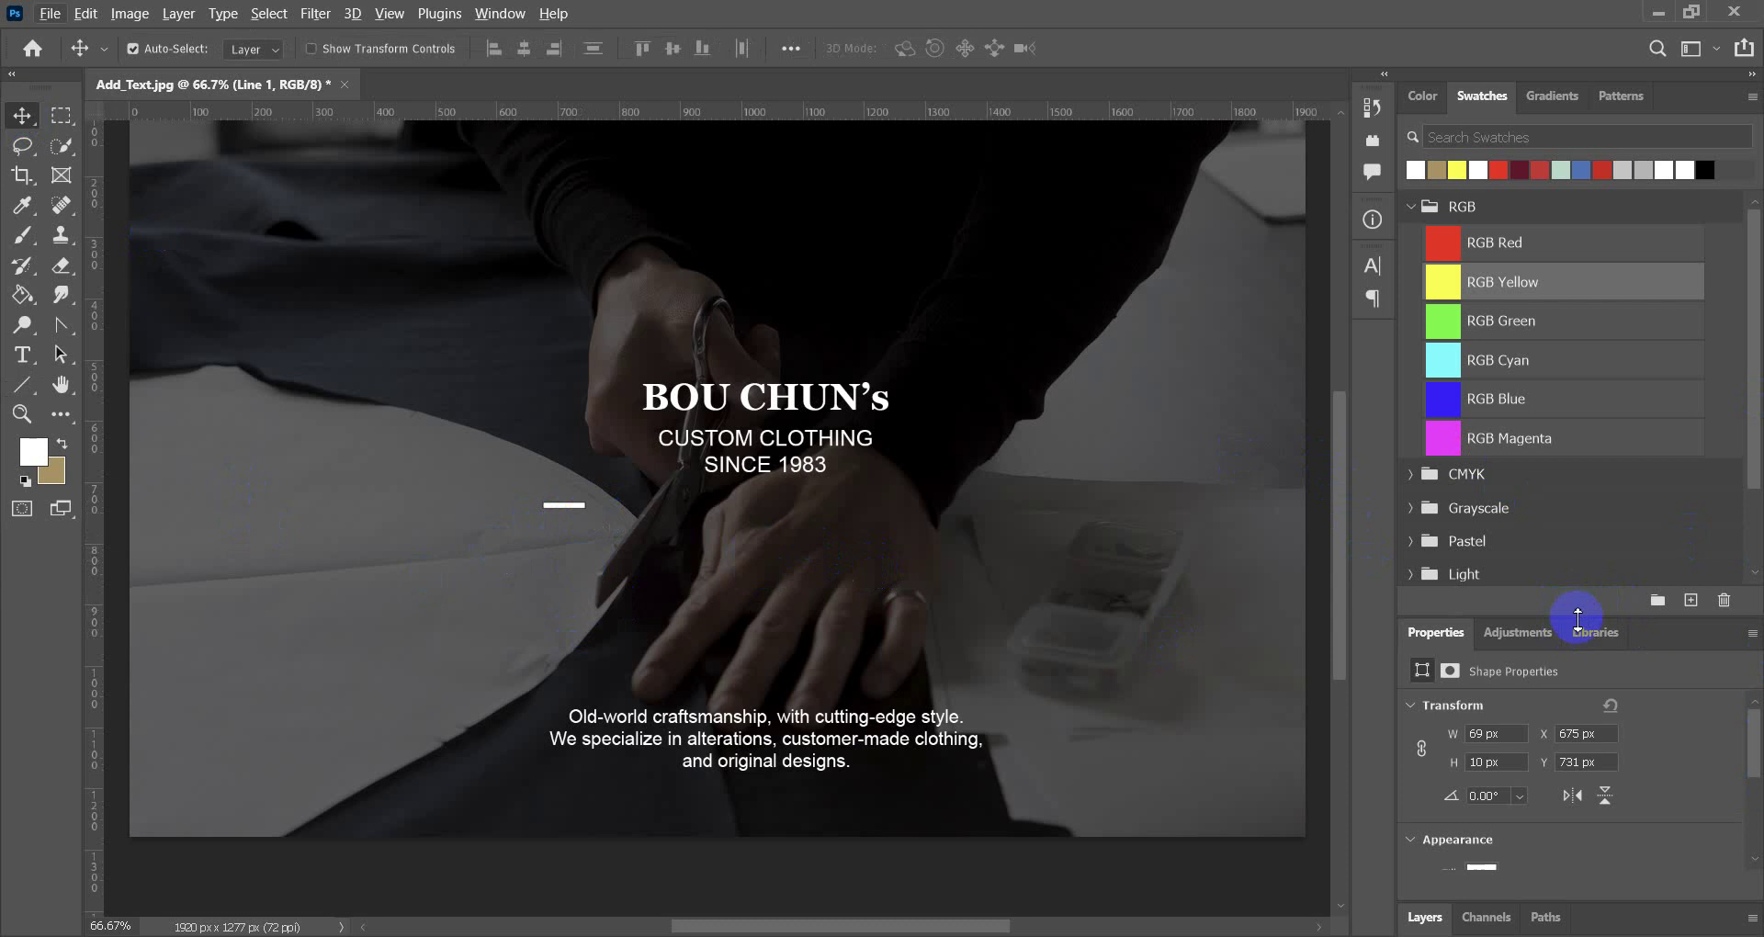
Alt-drag copies of Line 1 into a row of five dashes beneath SINCE 1983.
drag(1577, 614, 1583, 386)
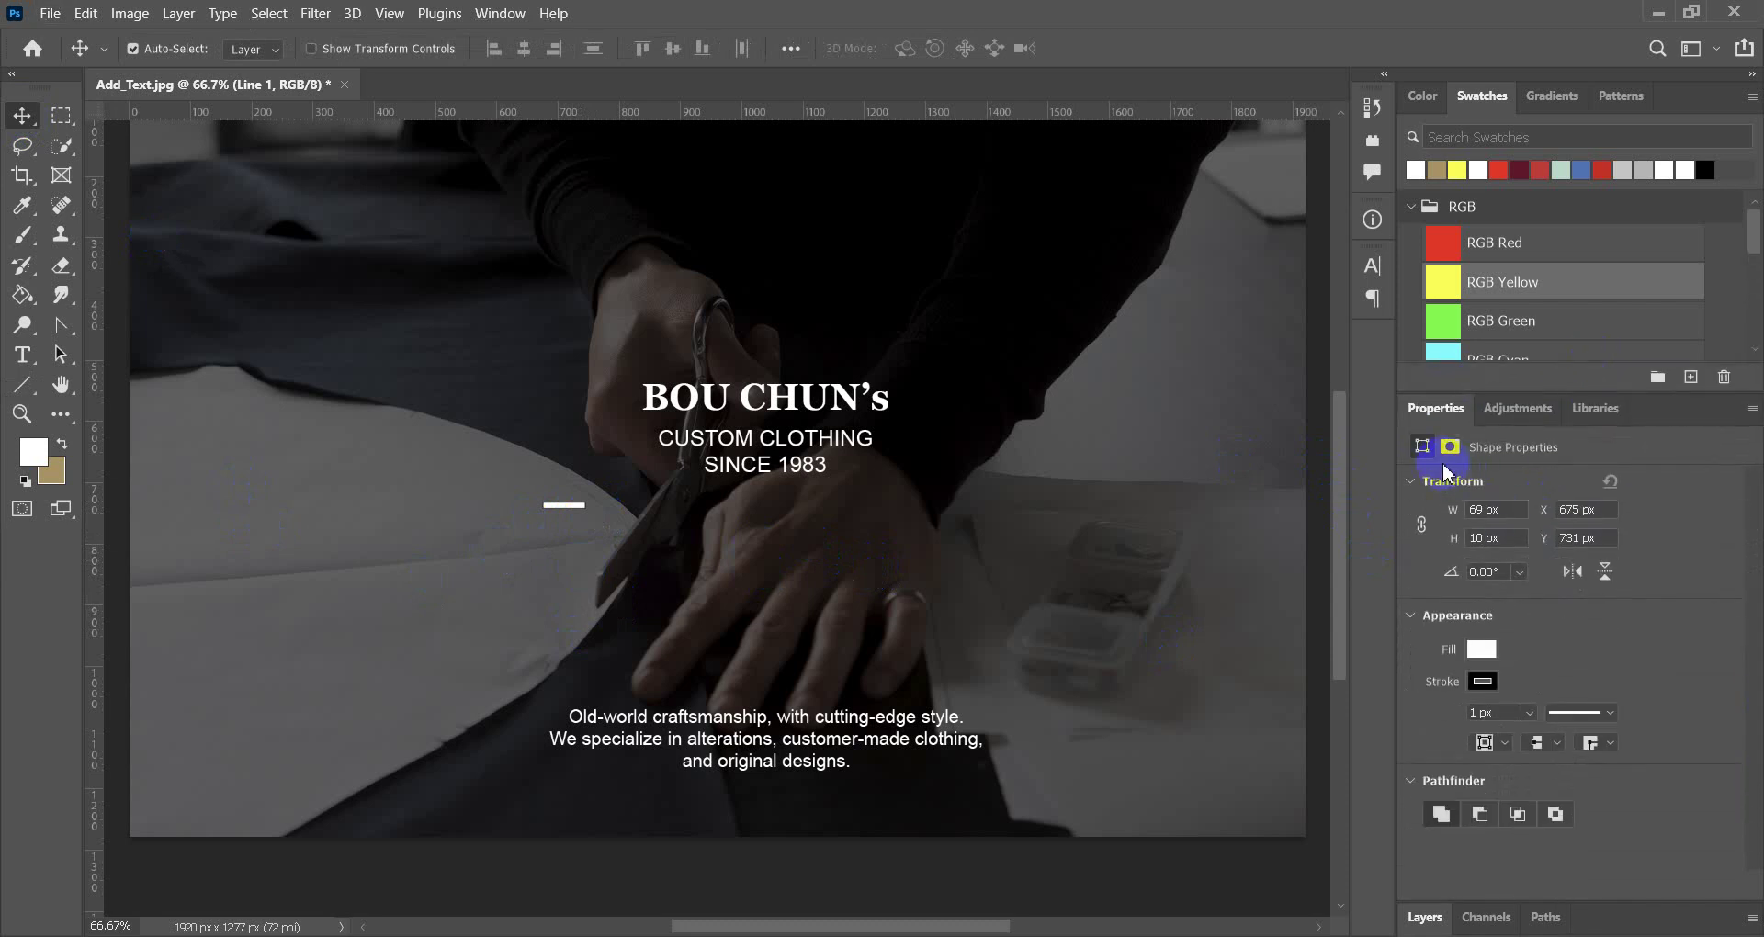
click(1425, 917)
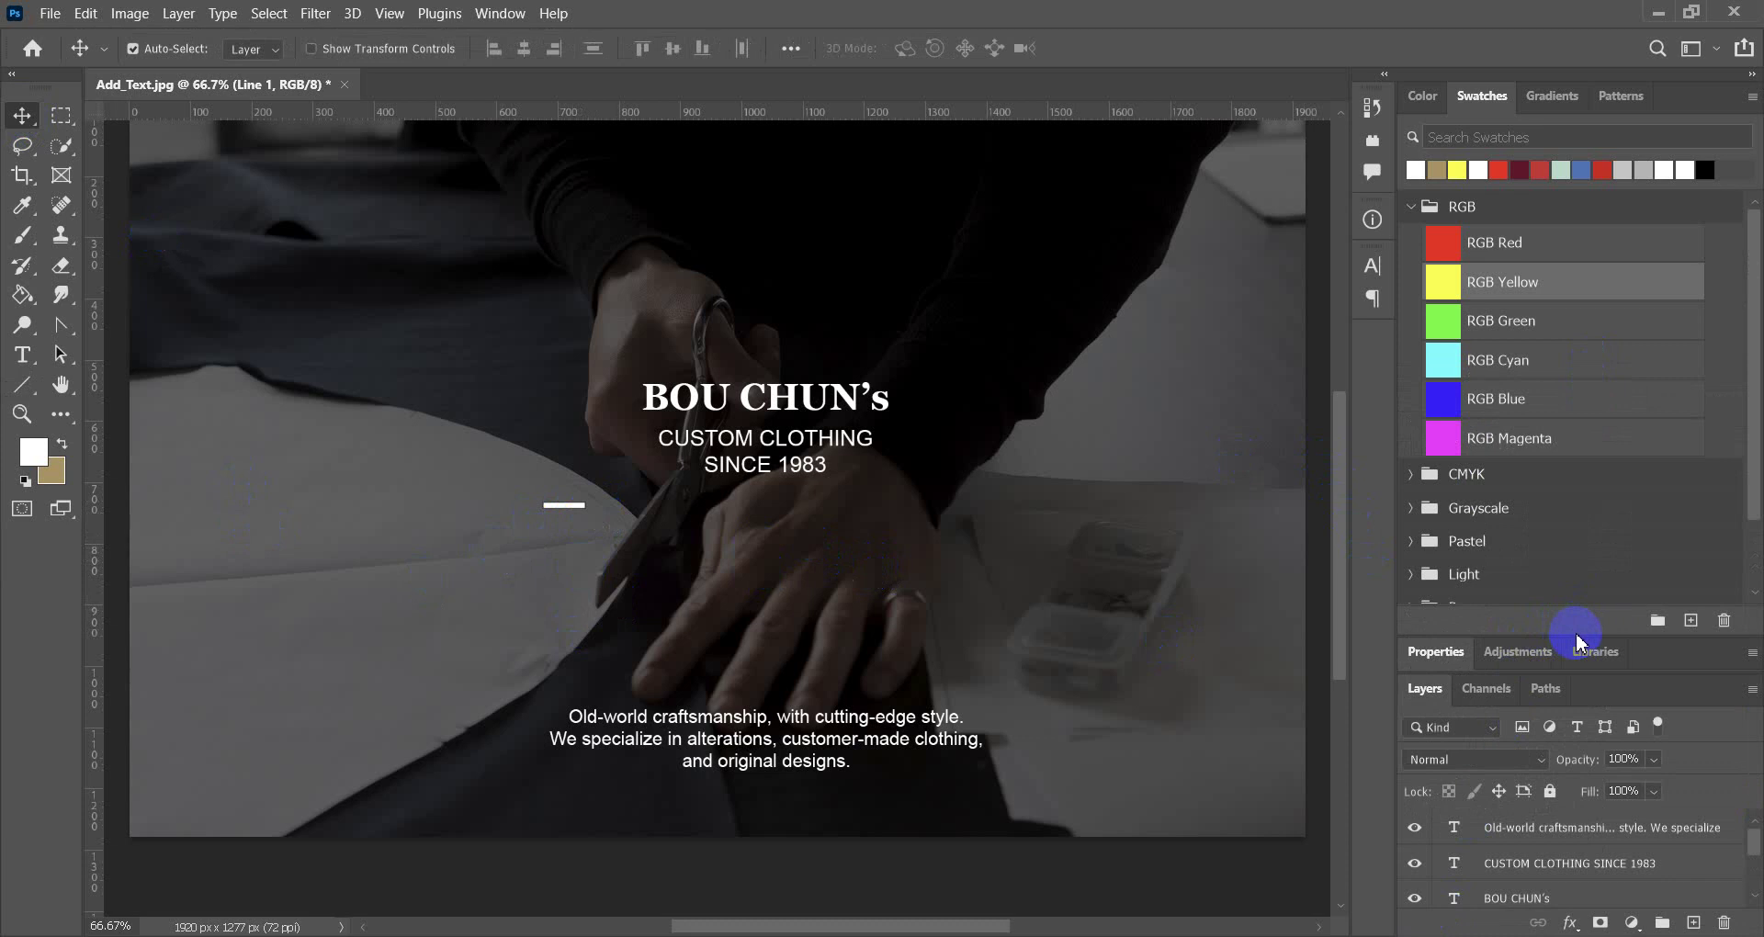
drag(1579, 636, 1582, 164)
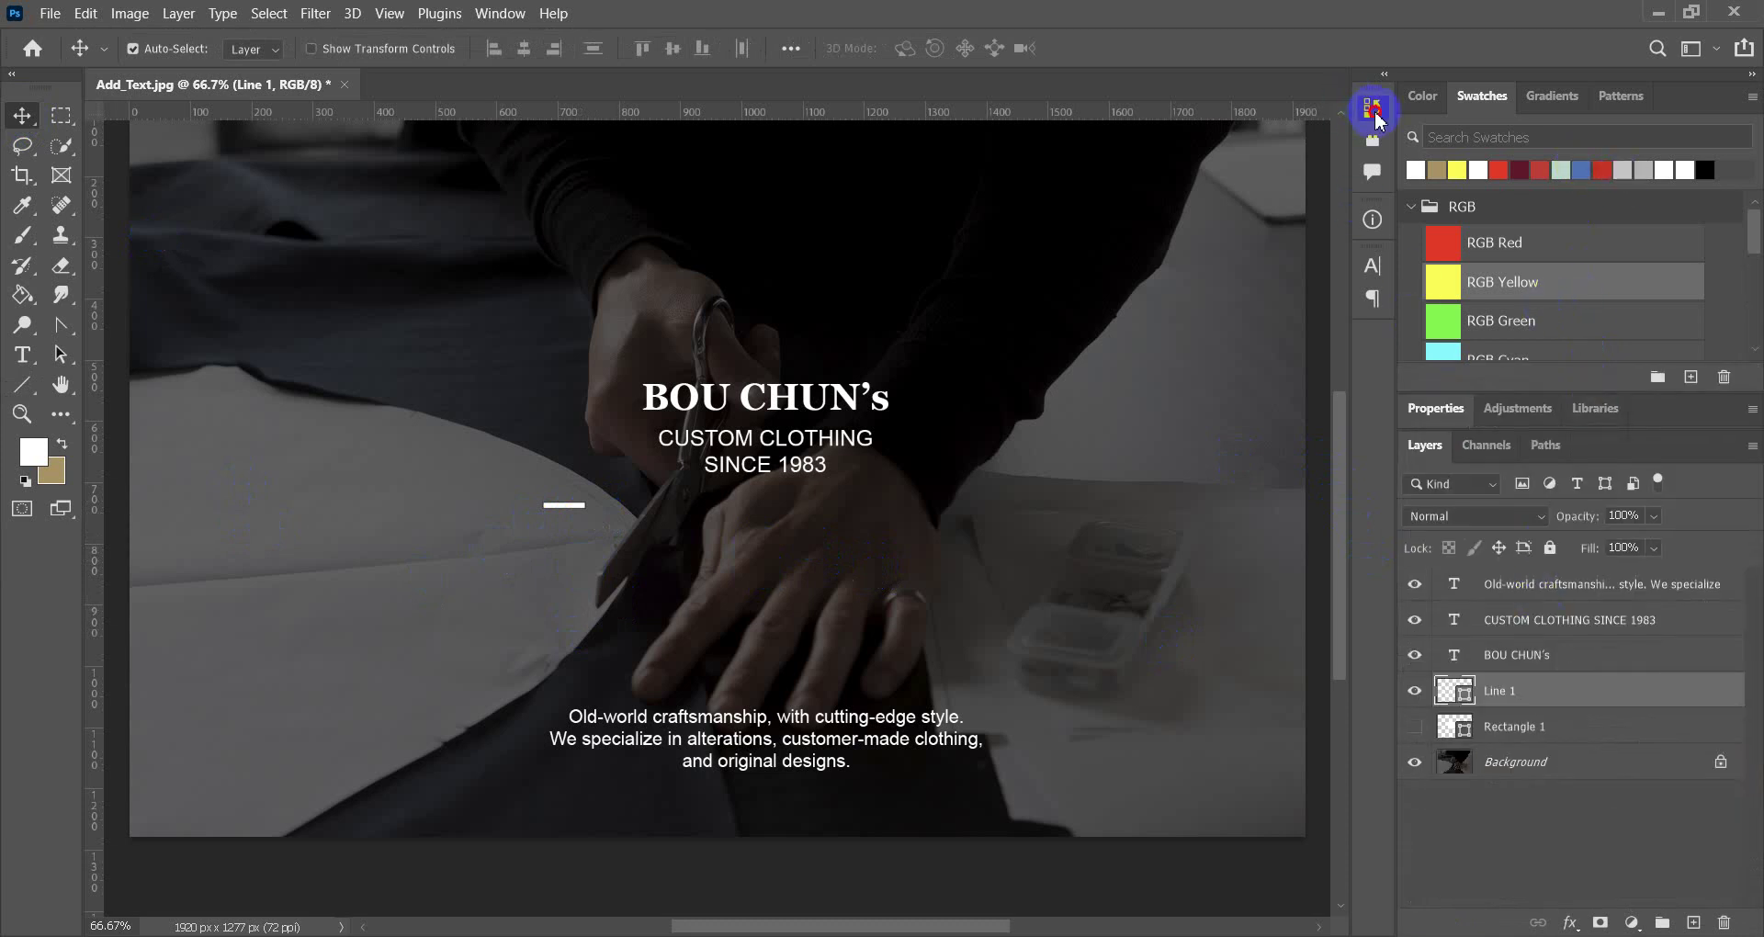
click(1373, 108)
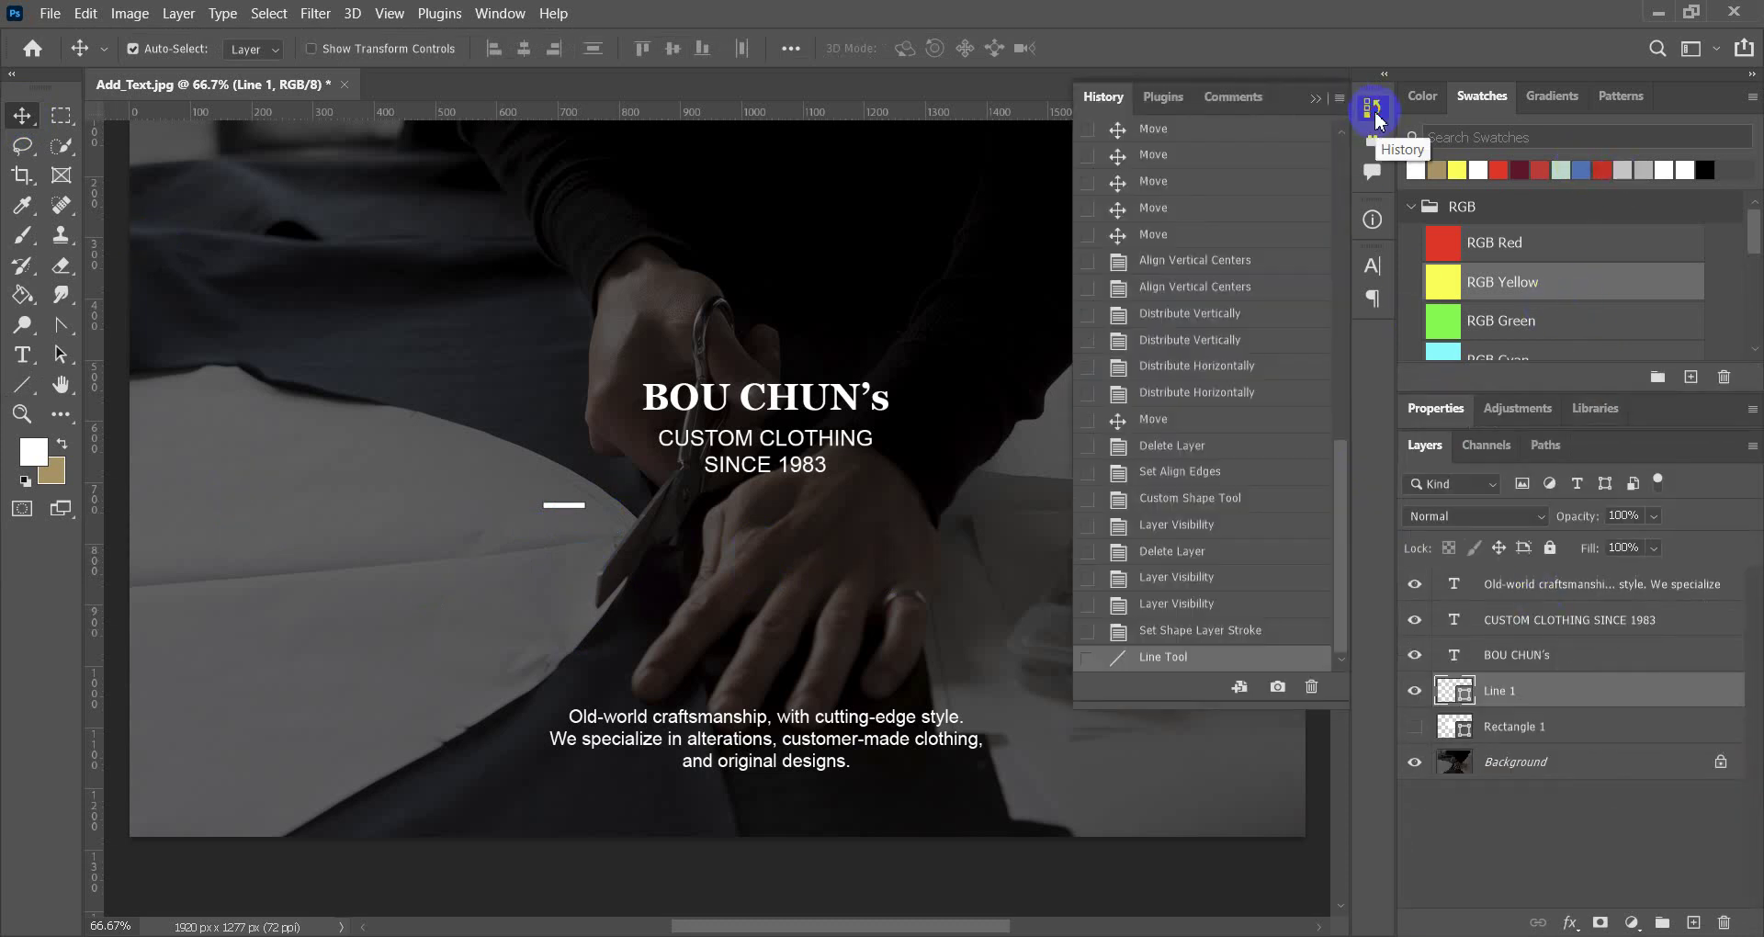
click(1528, 868)
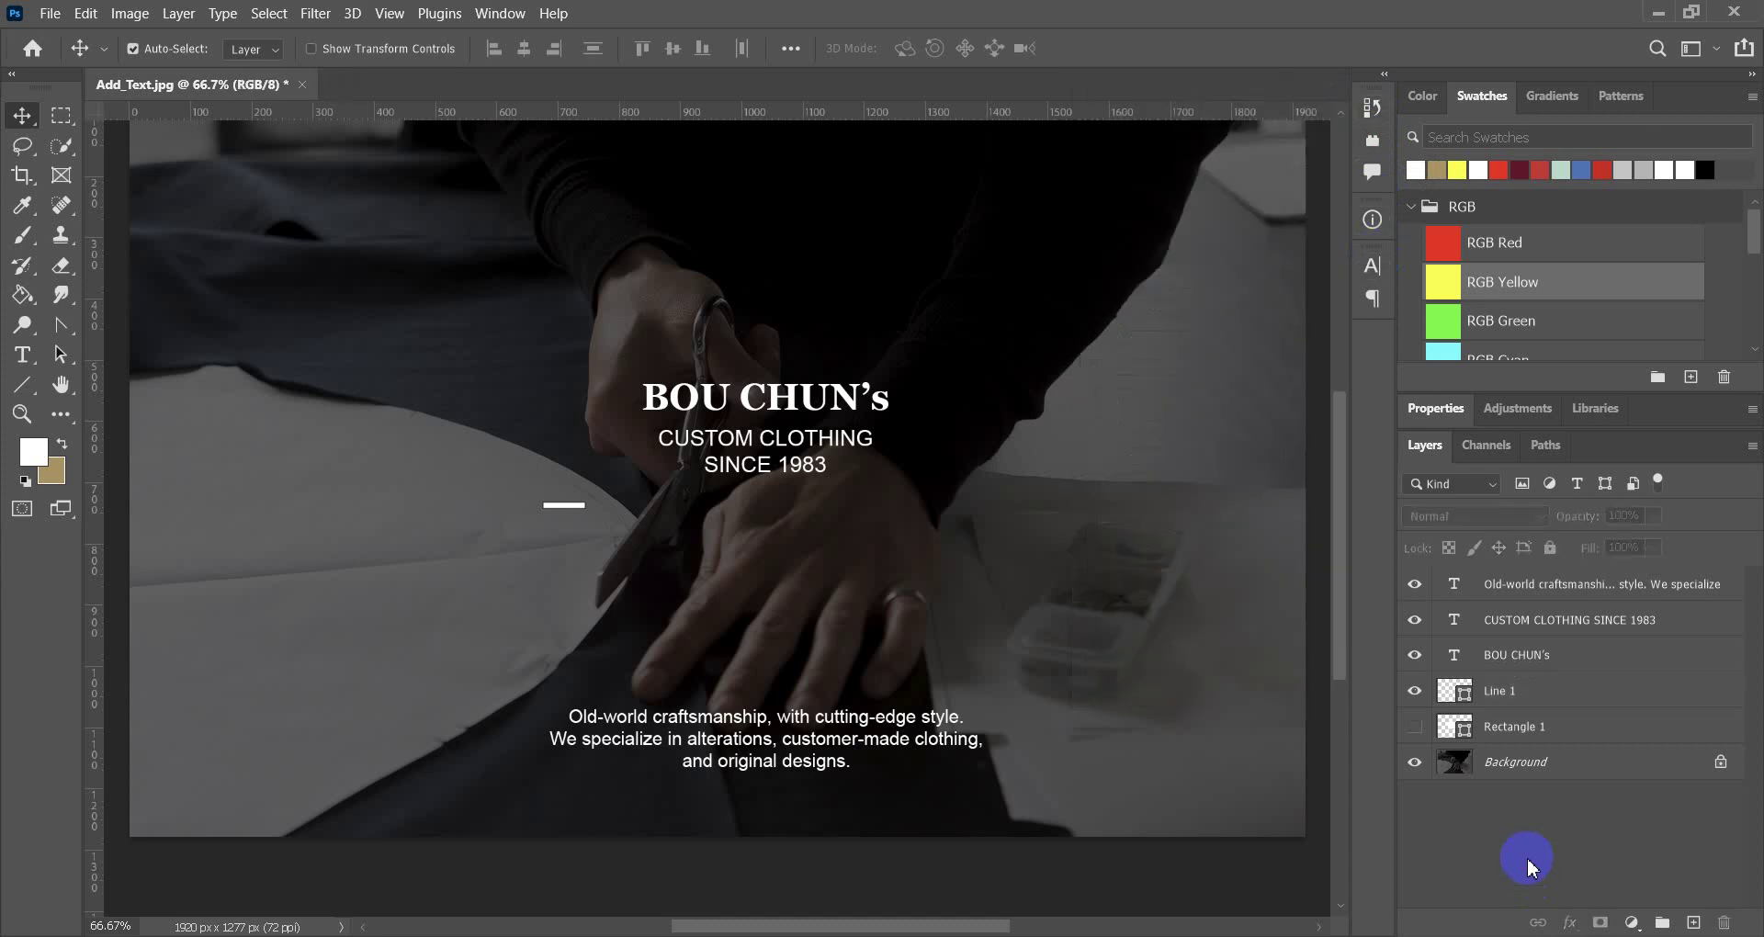
click(1507, 700)
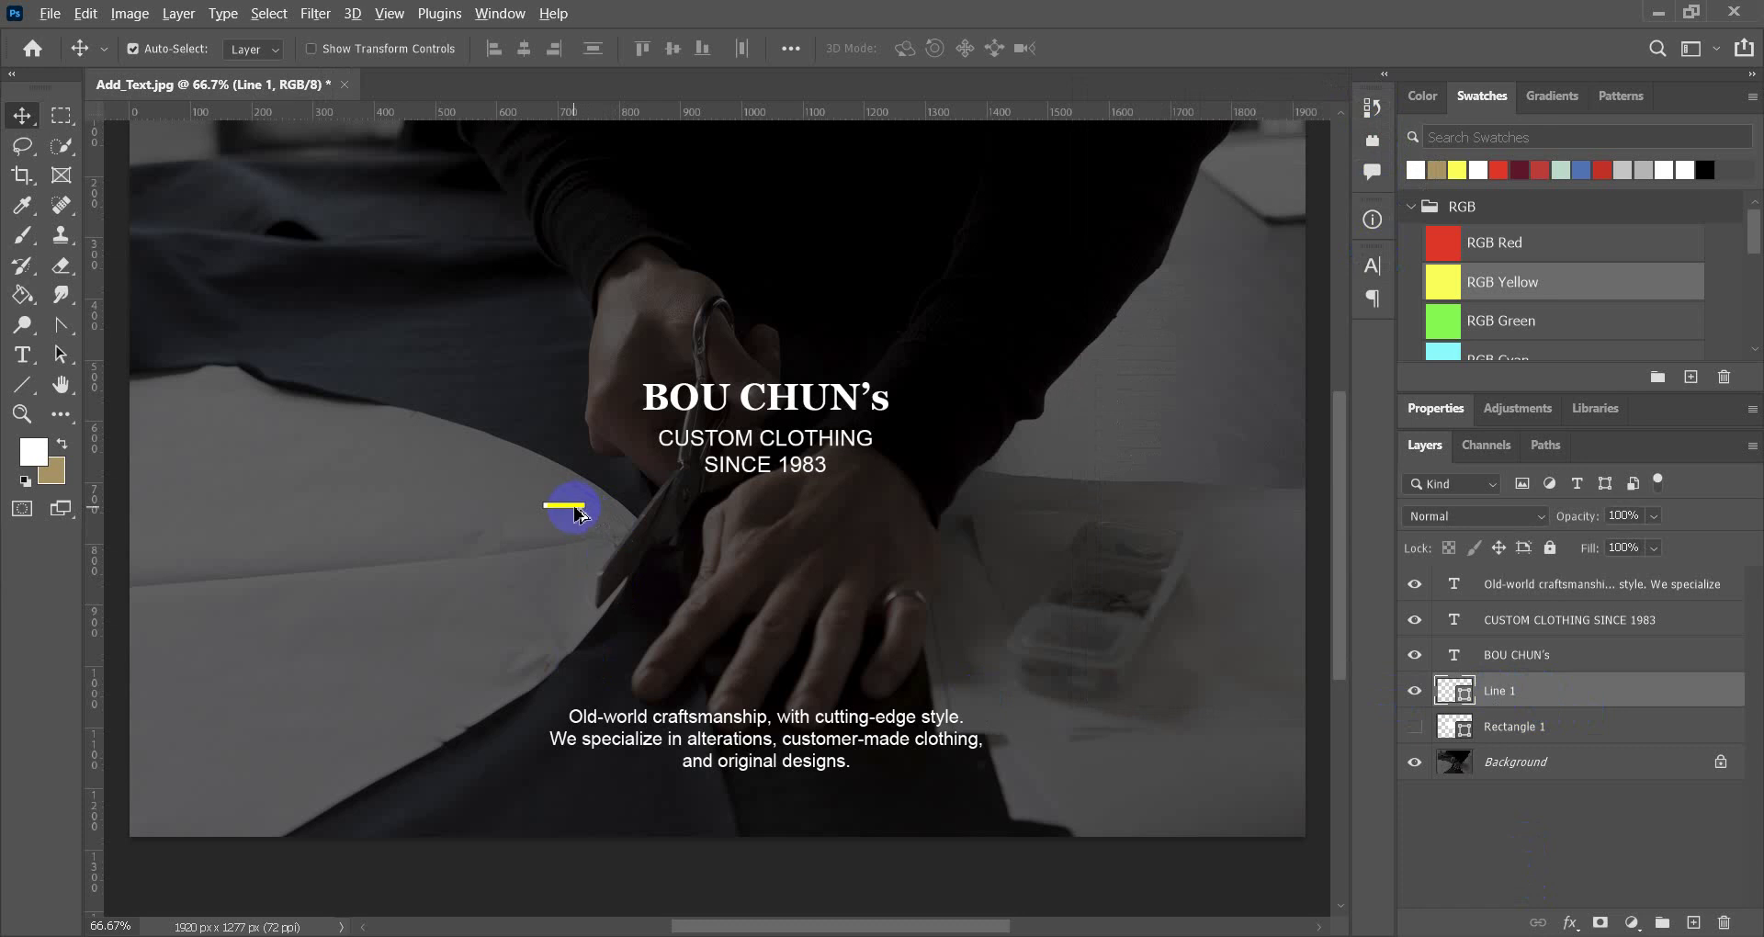
drag(577, 513, 658, 504)
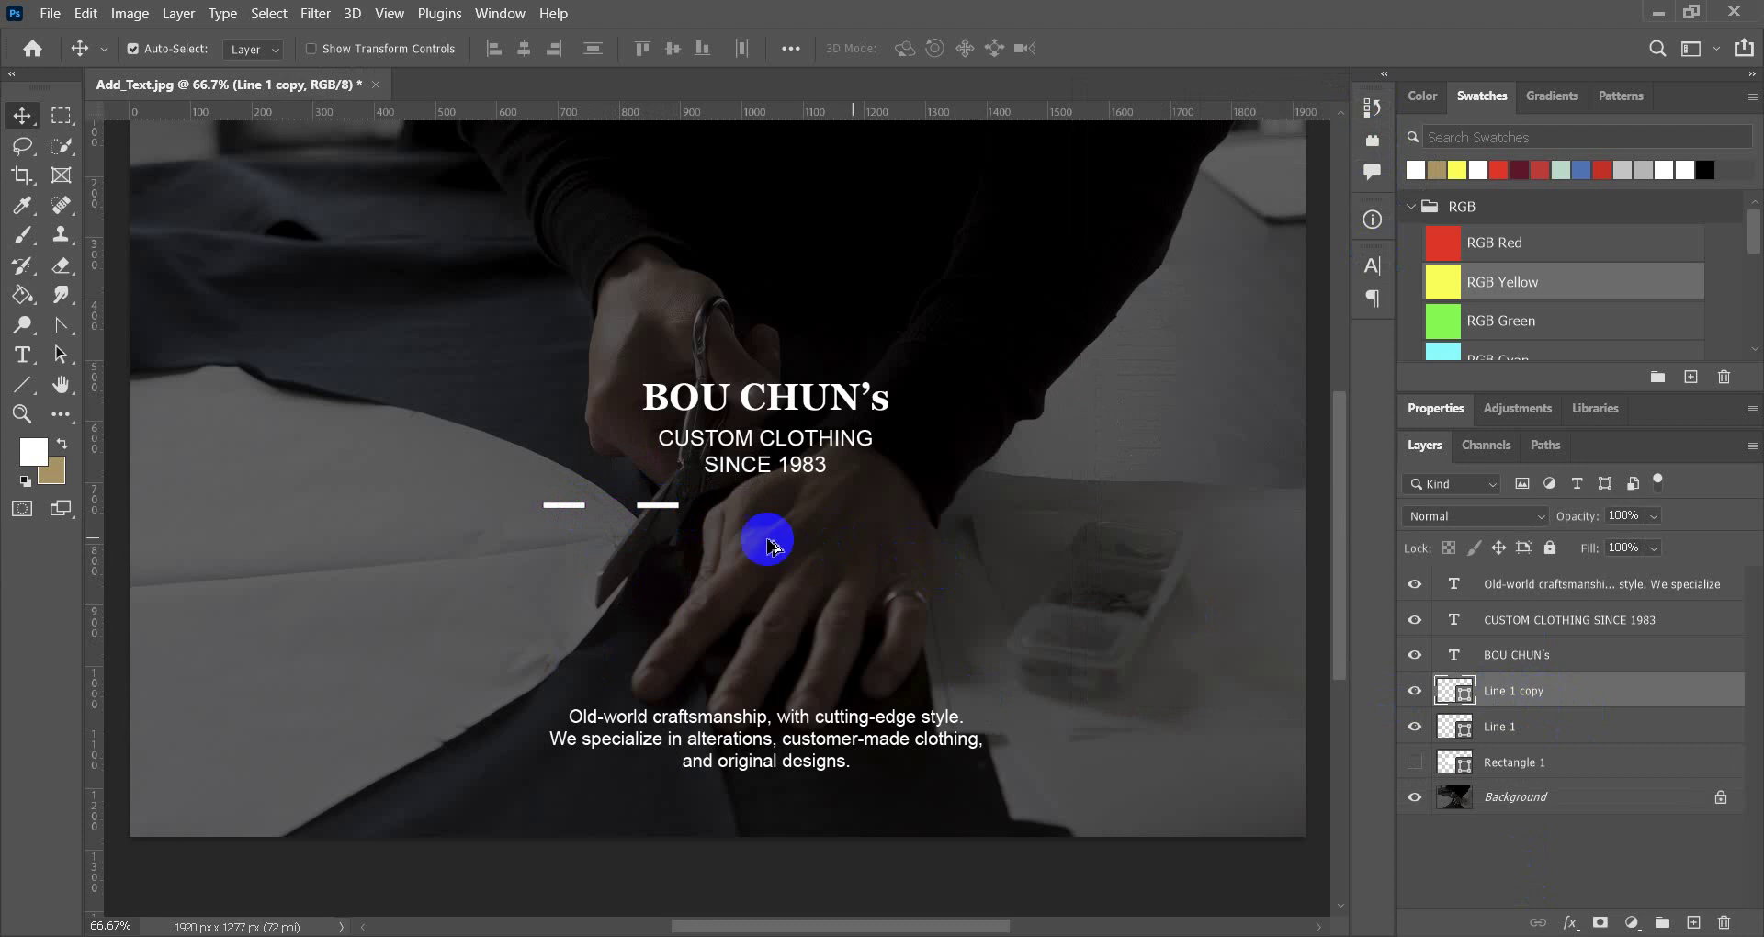
drag(654, 504, 963, 510)
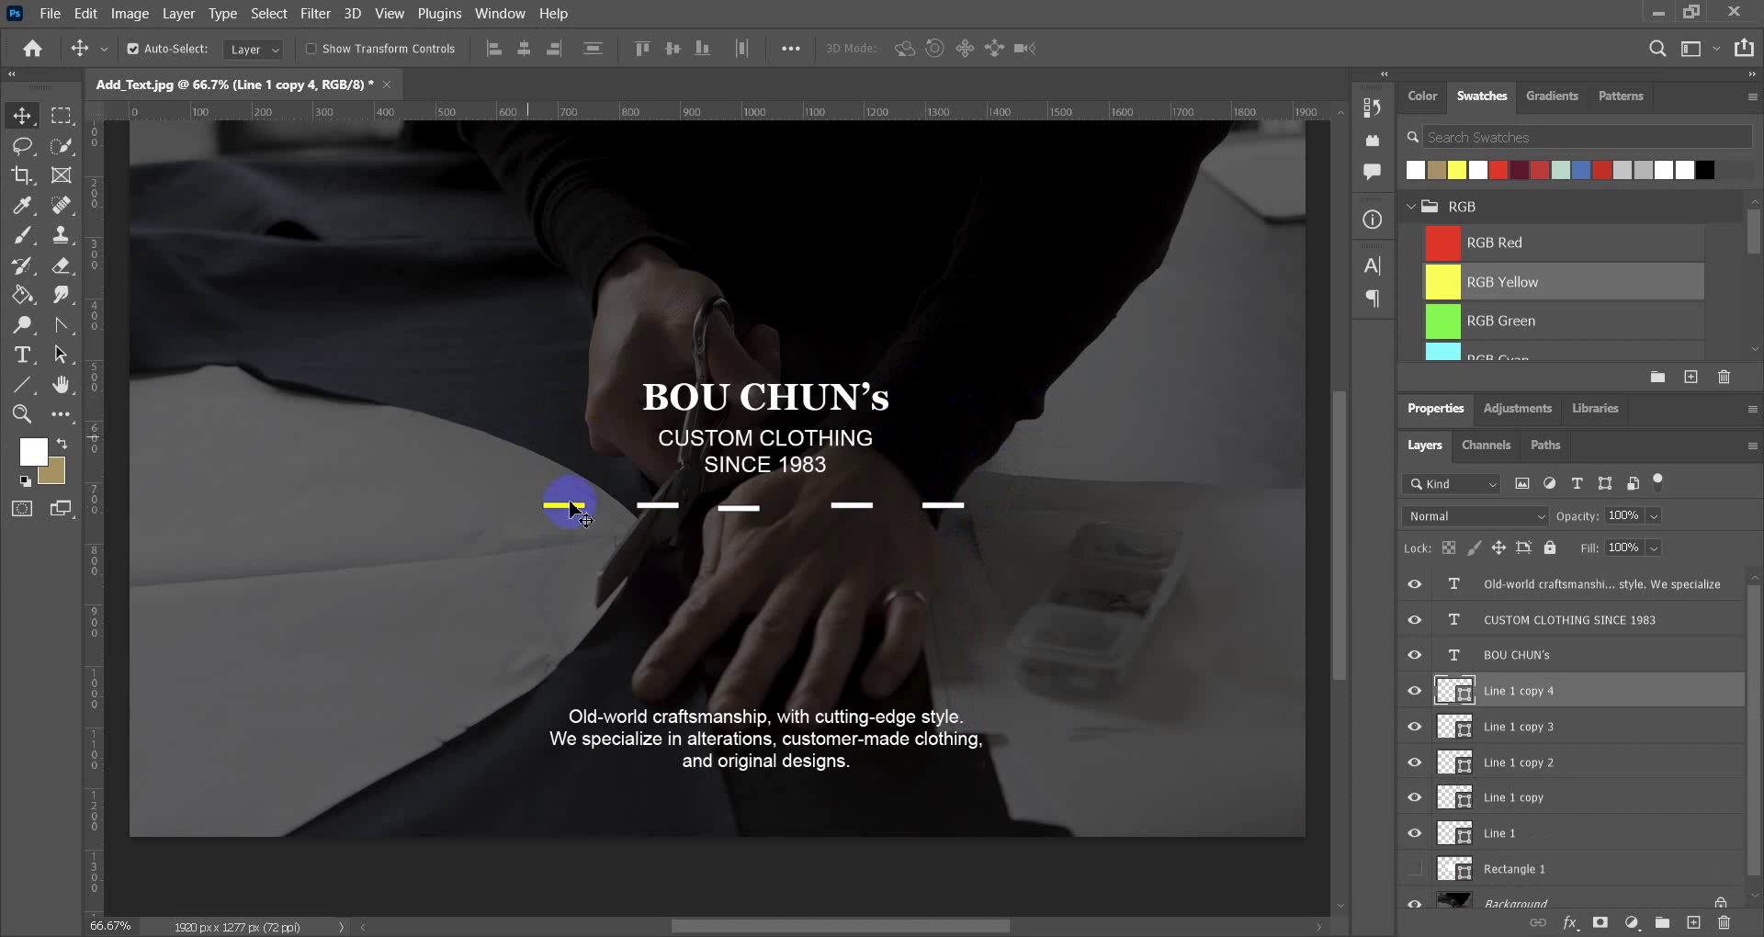
drag(571, 508, 578, 508)
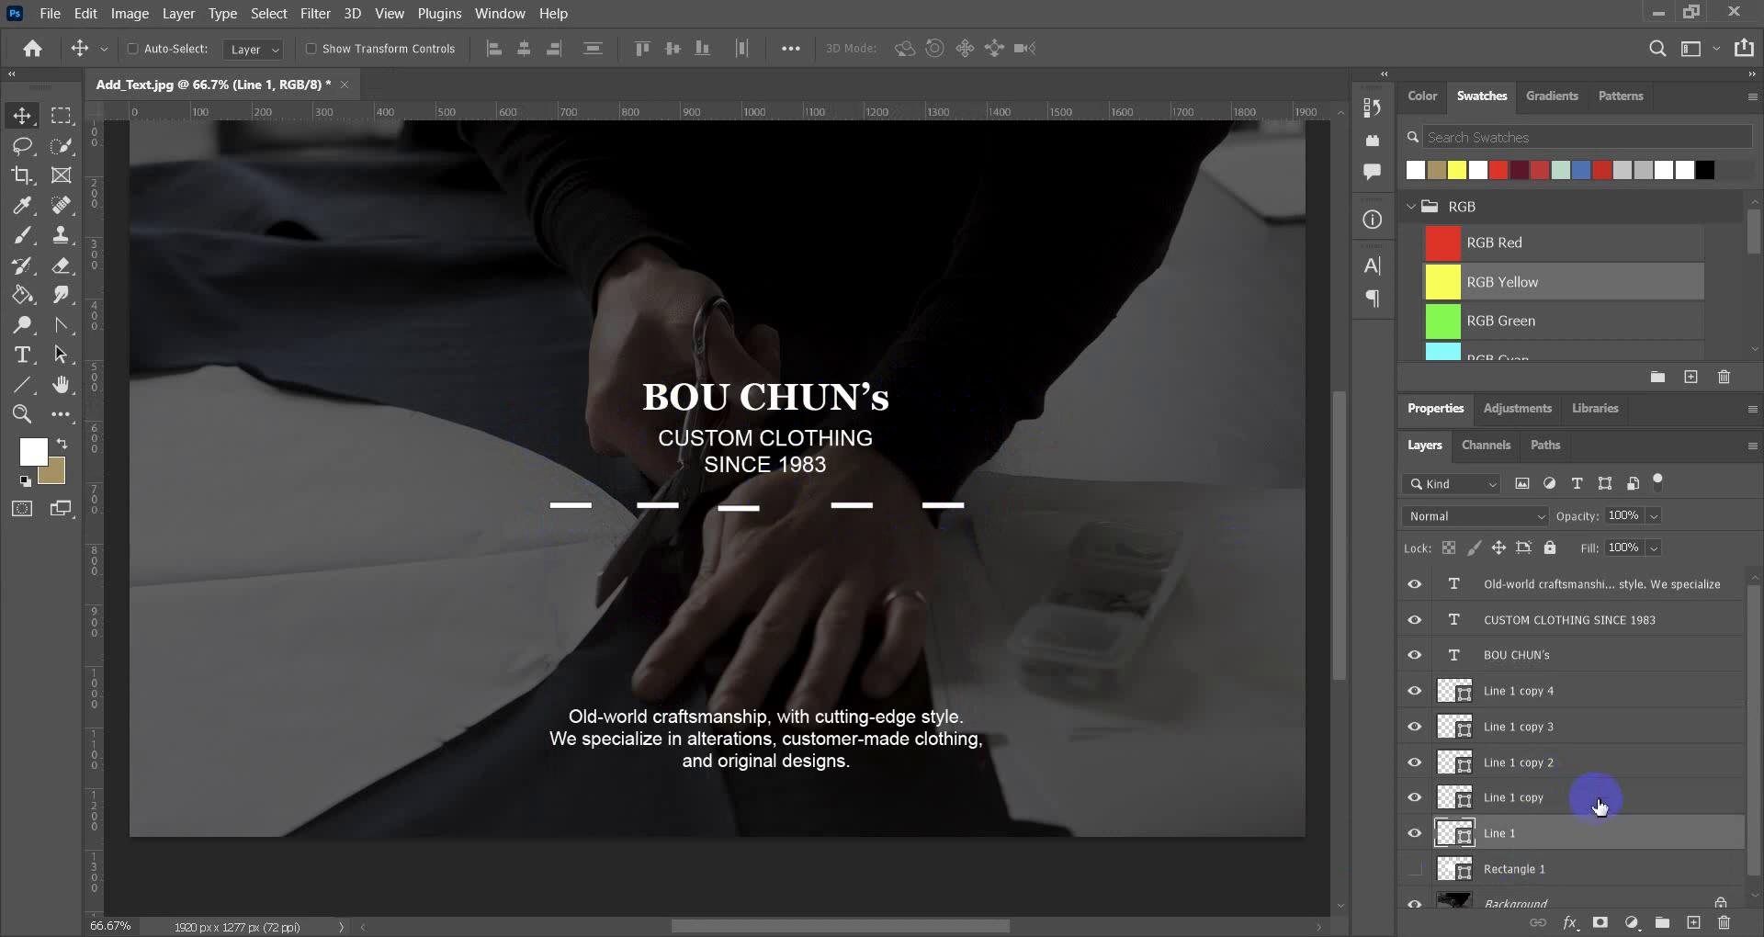
Align the selected lower Line dash layers on their vertical centres and distribute them evenly.
shift+click(1610, 763)
shift+click(1604, 730)
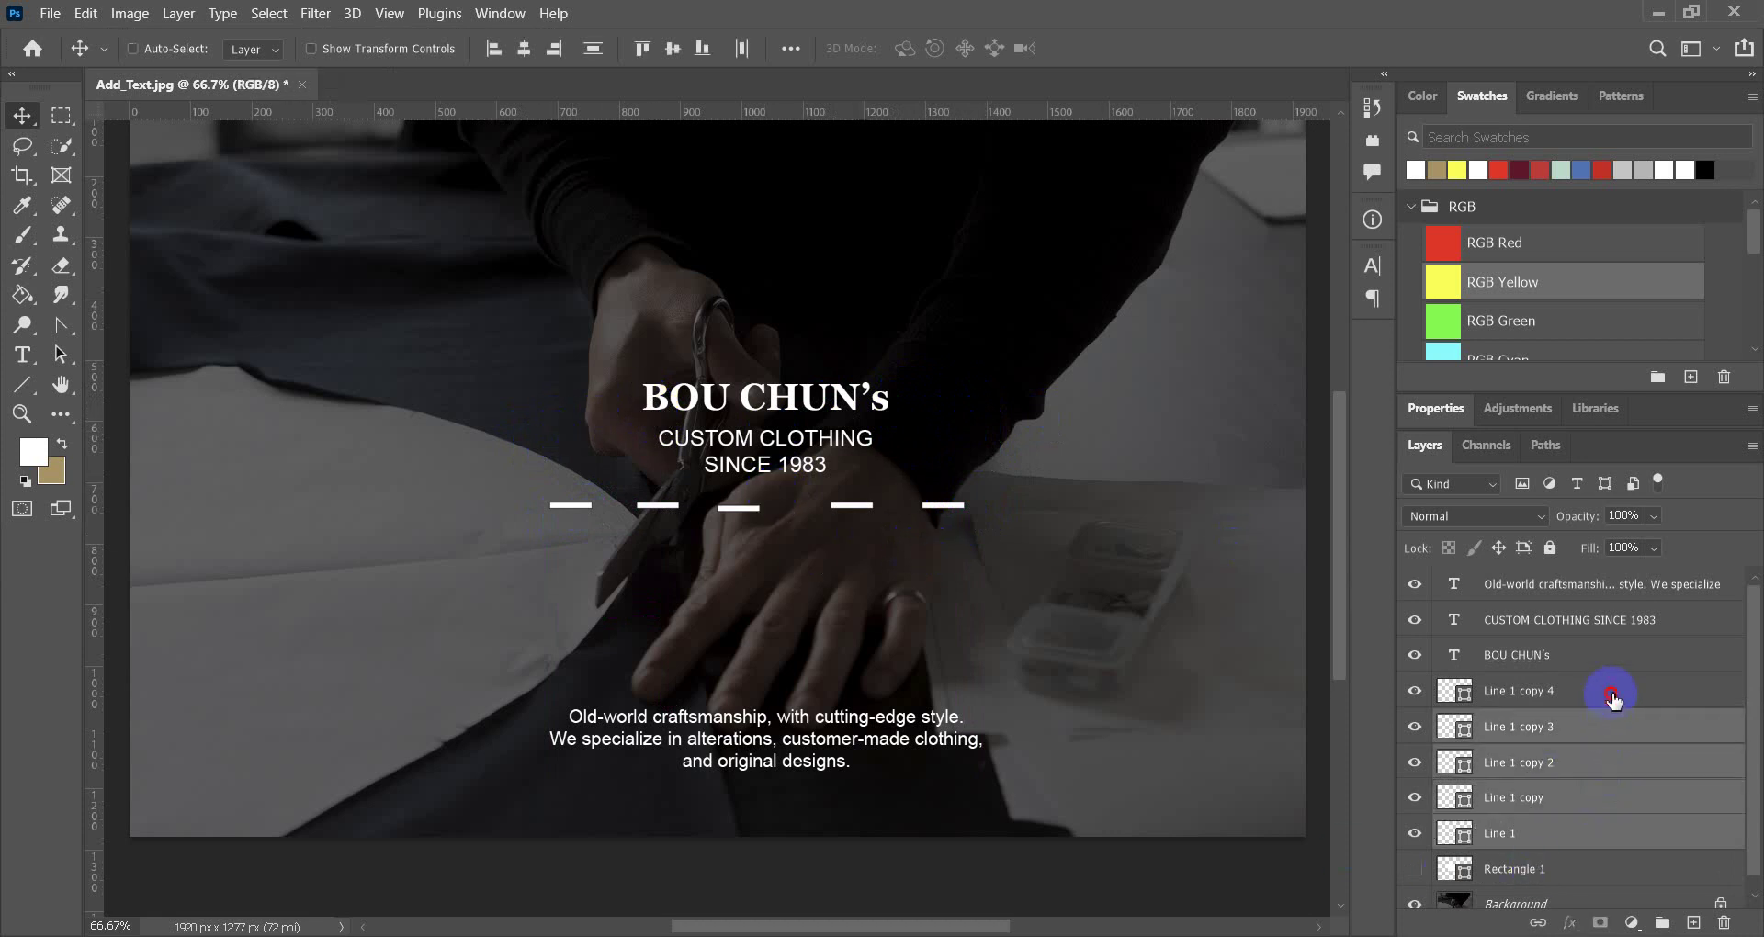
ctrl+click(1615, 703)
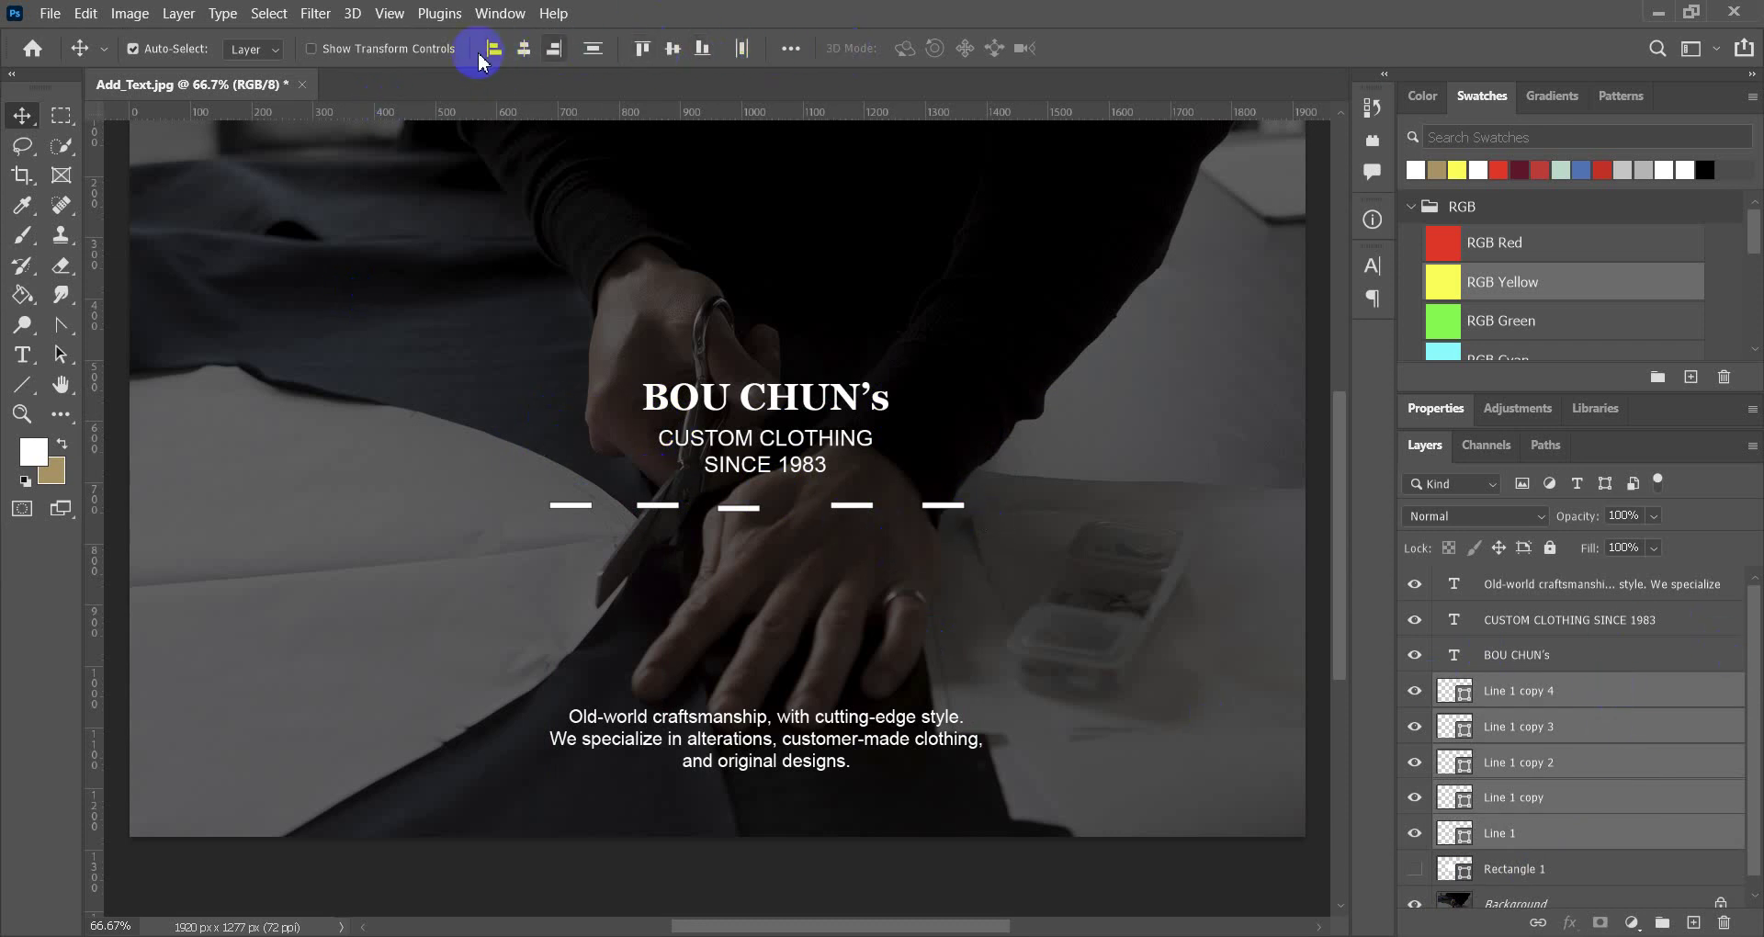
click(671, 57)
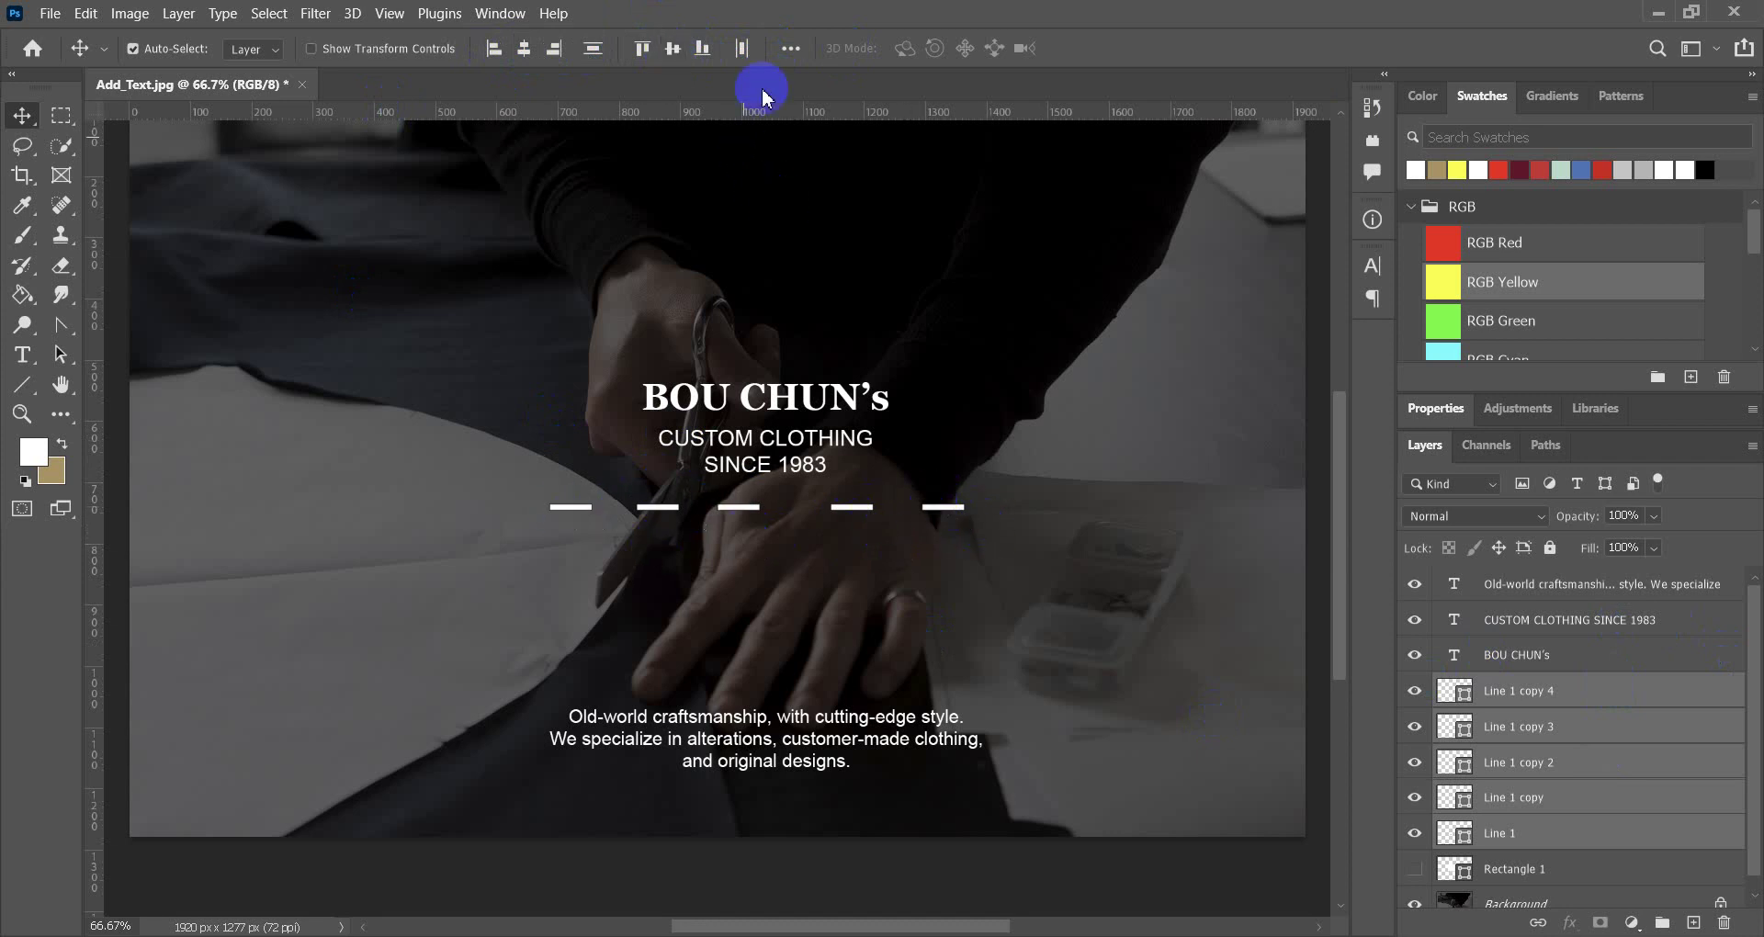
click(745, 57)
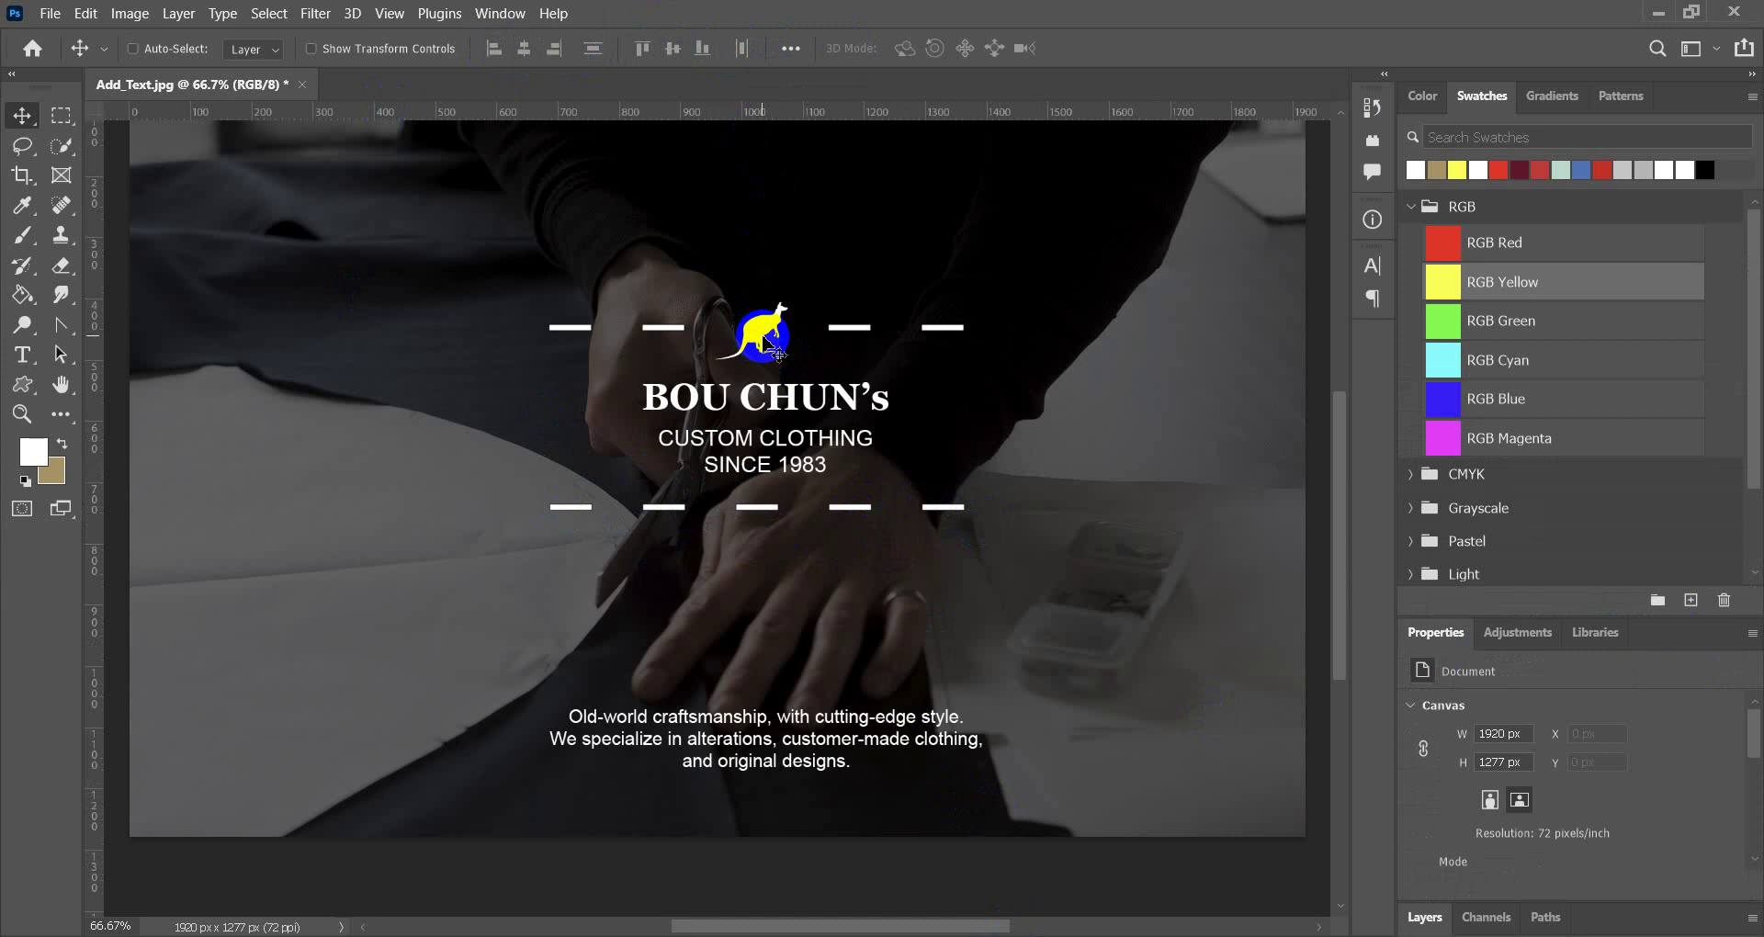
Undo the kangaroo's move and its Custom Shape creation, leaving the top-row gap empty.
click(86, 12)
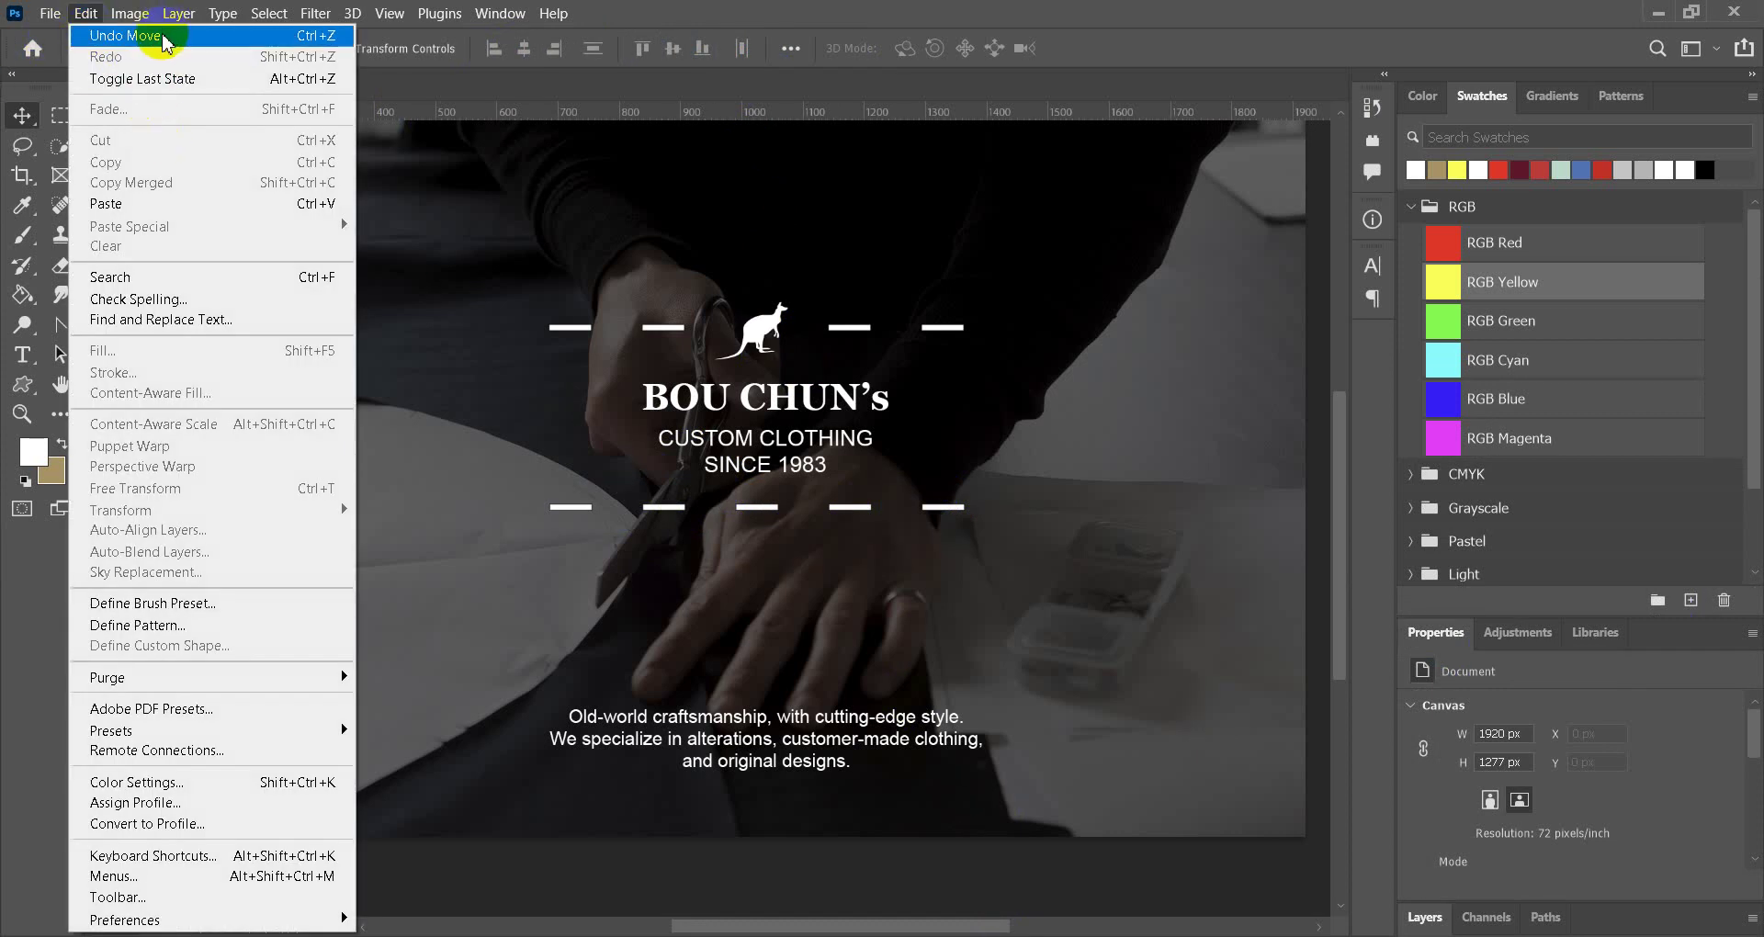
click(120, 34)
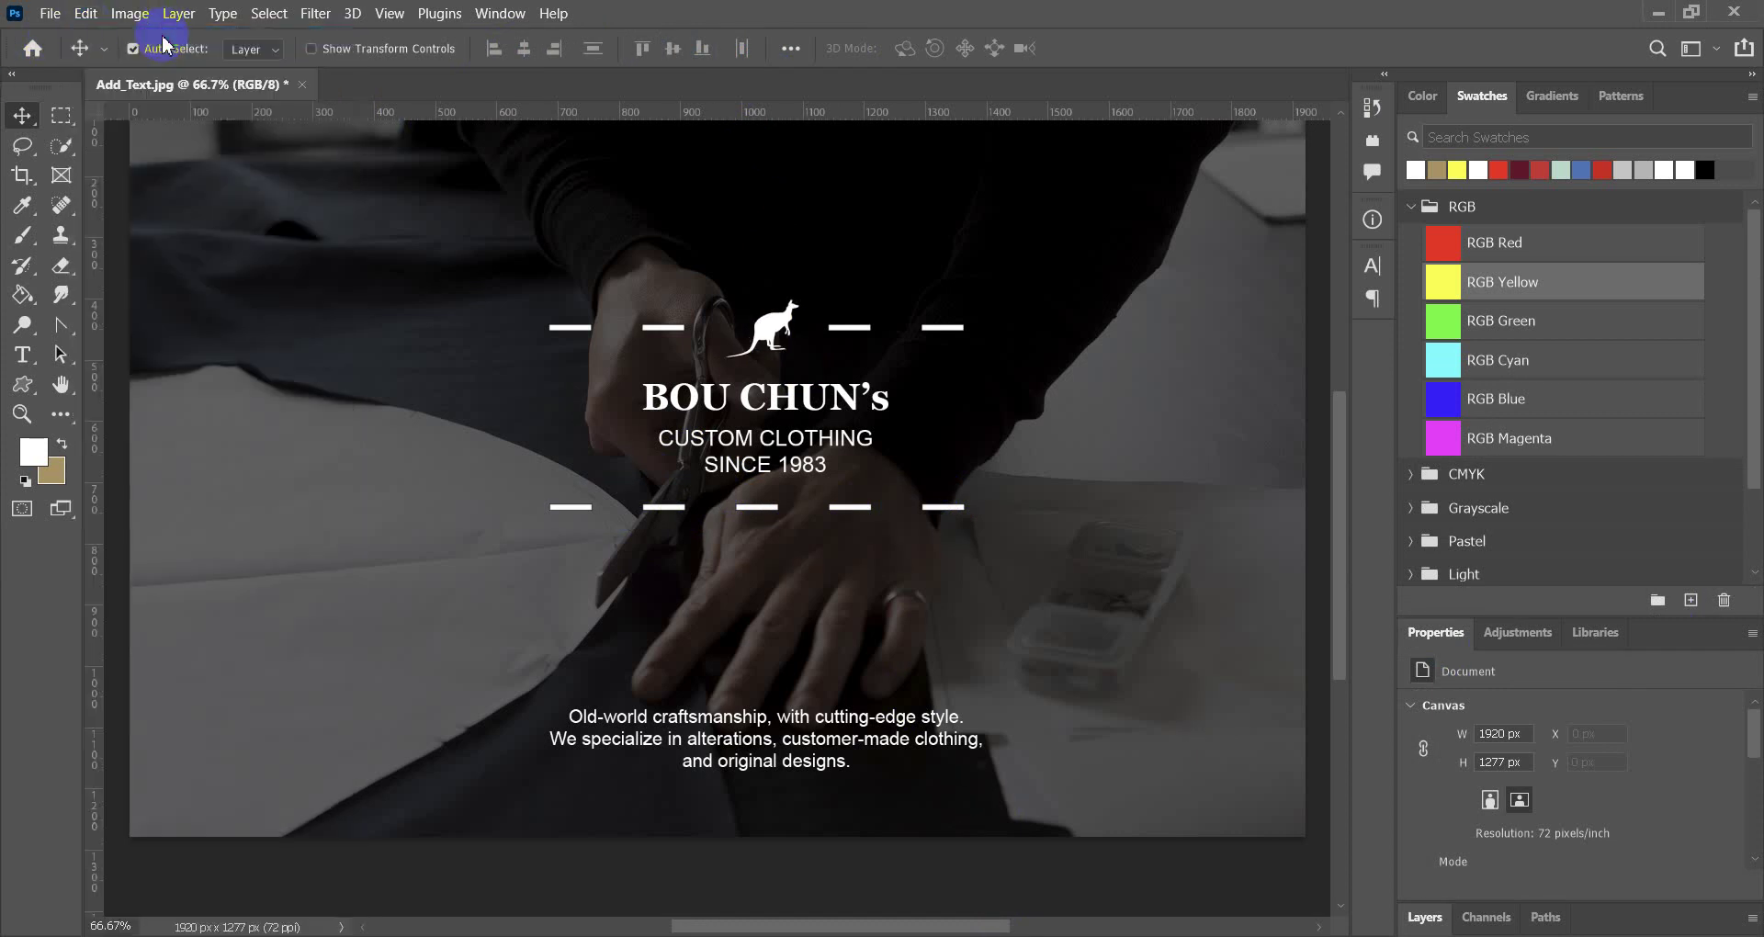
click(86, 13)
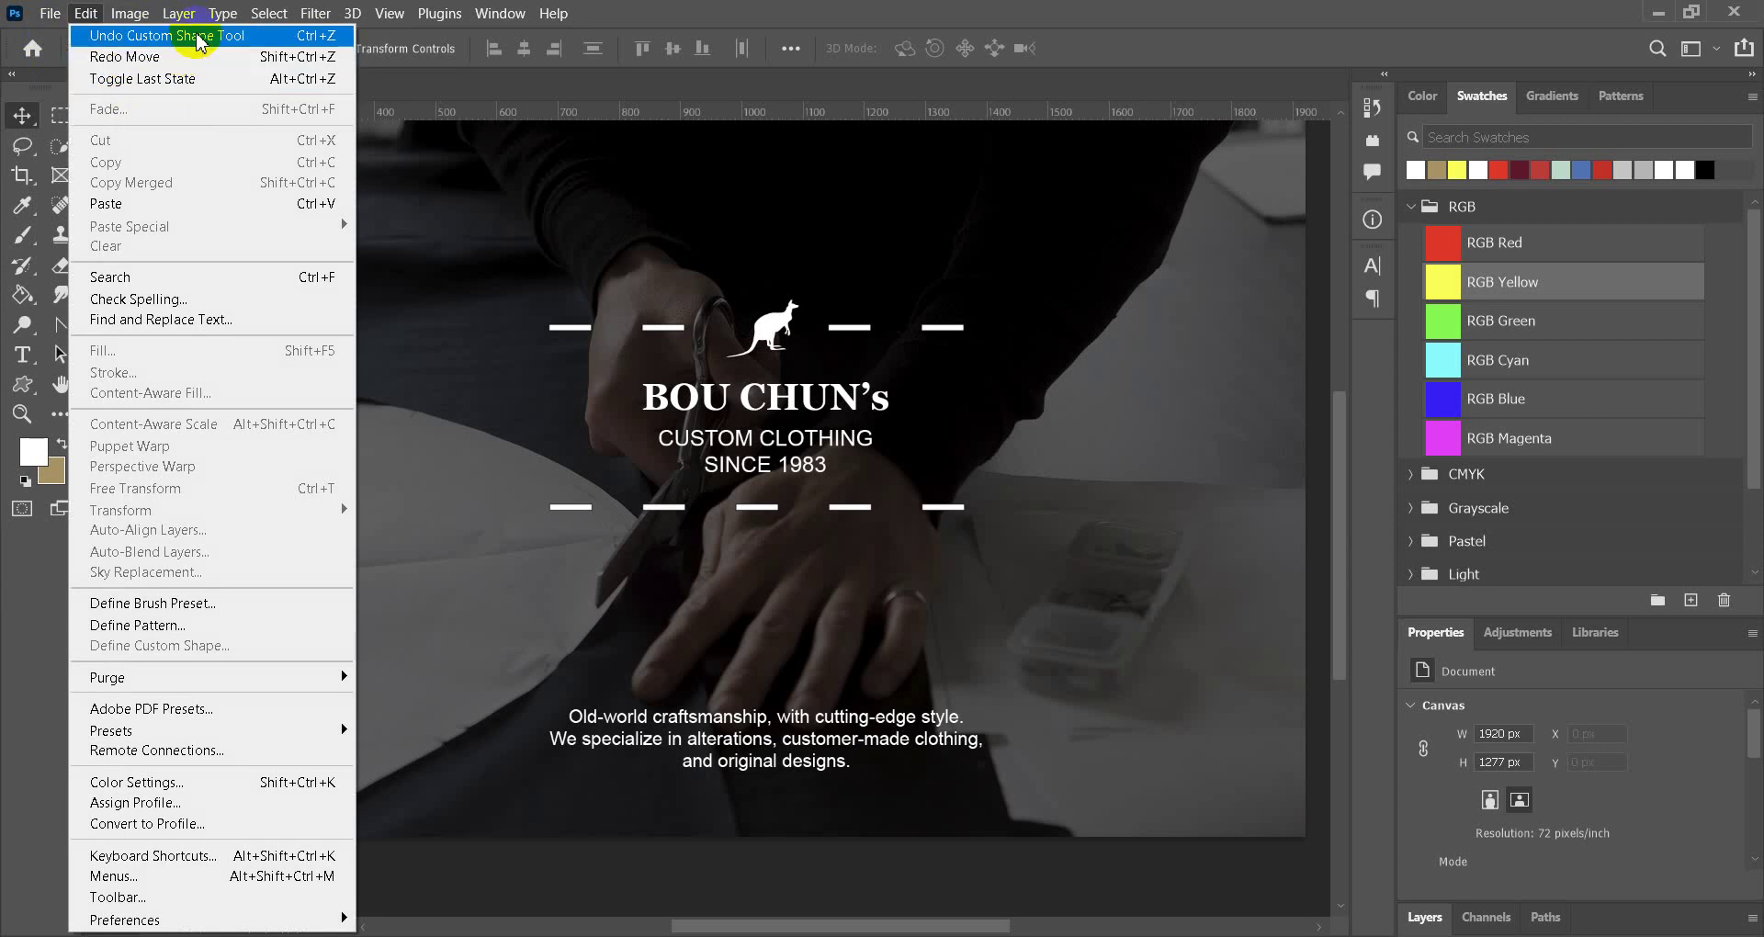
click(197, 41)
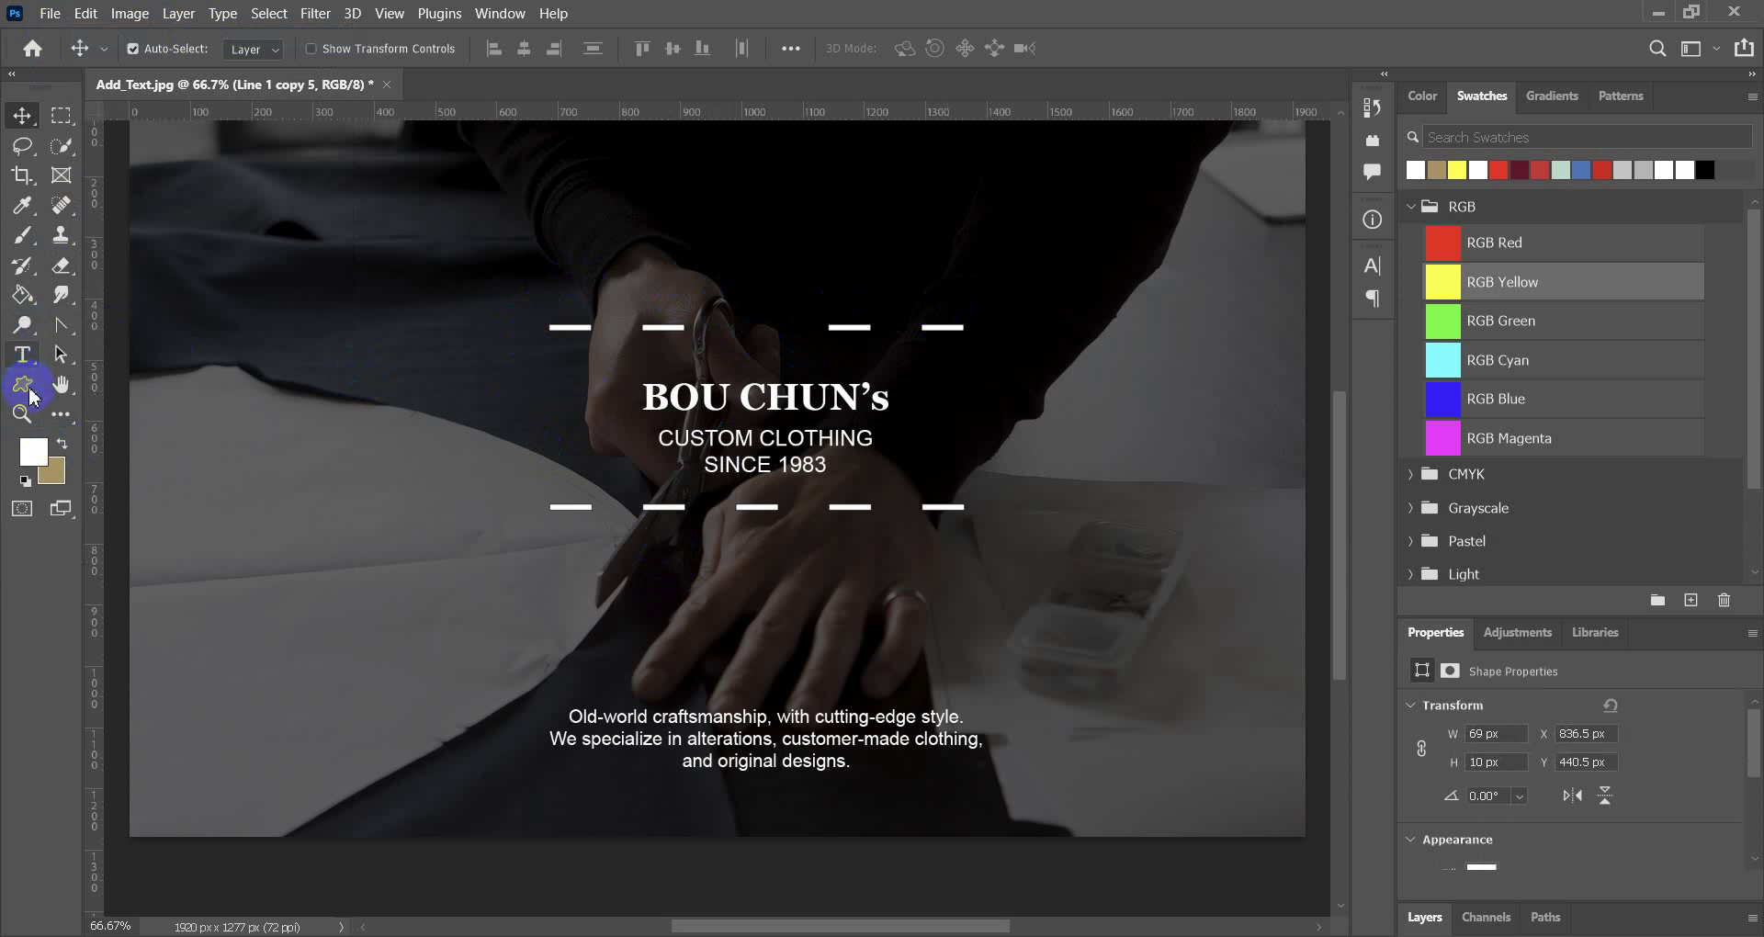
Draw a white Camel 1 custom shape, about 89 × 74 px, in the top row gap.
click(22, 384)
click(933, 49)
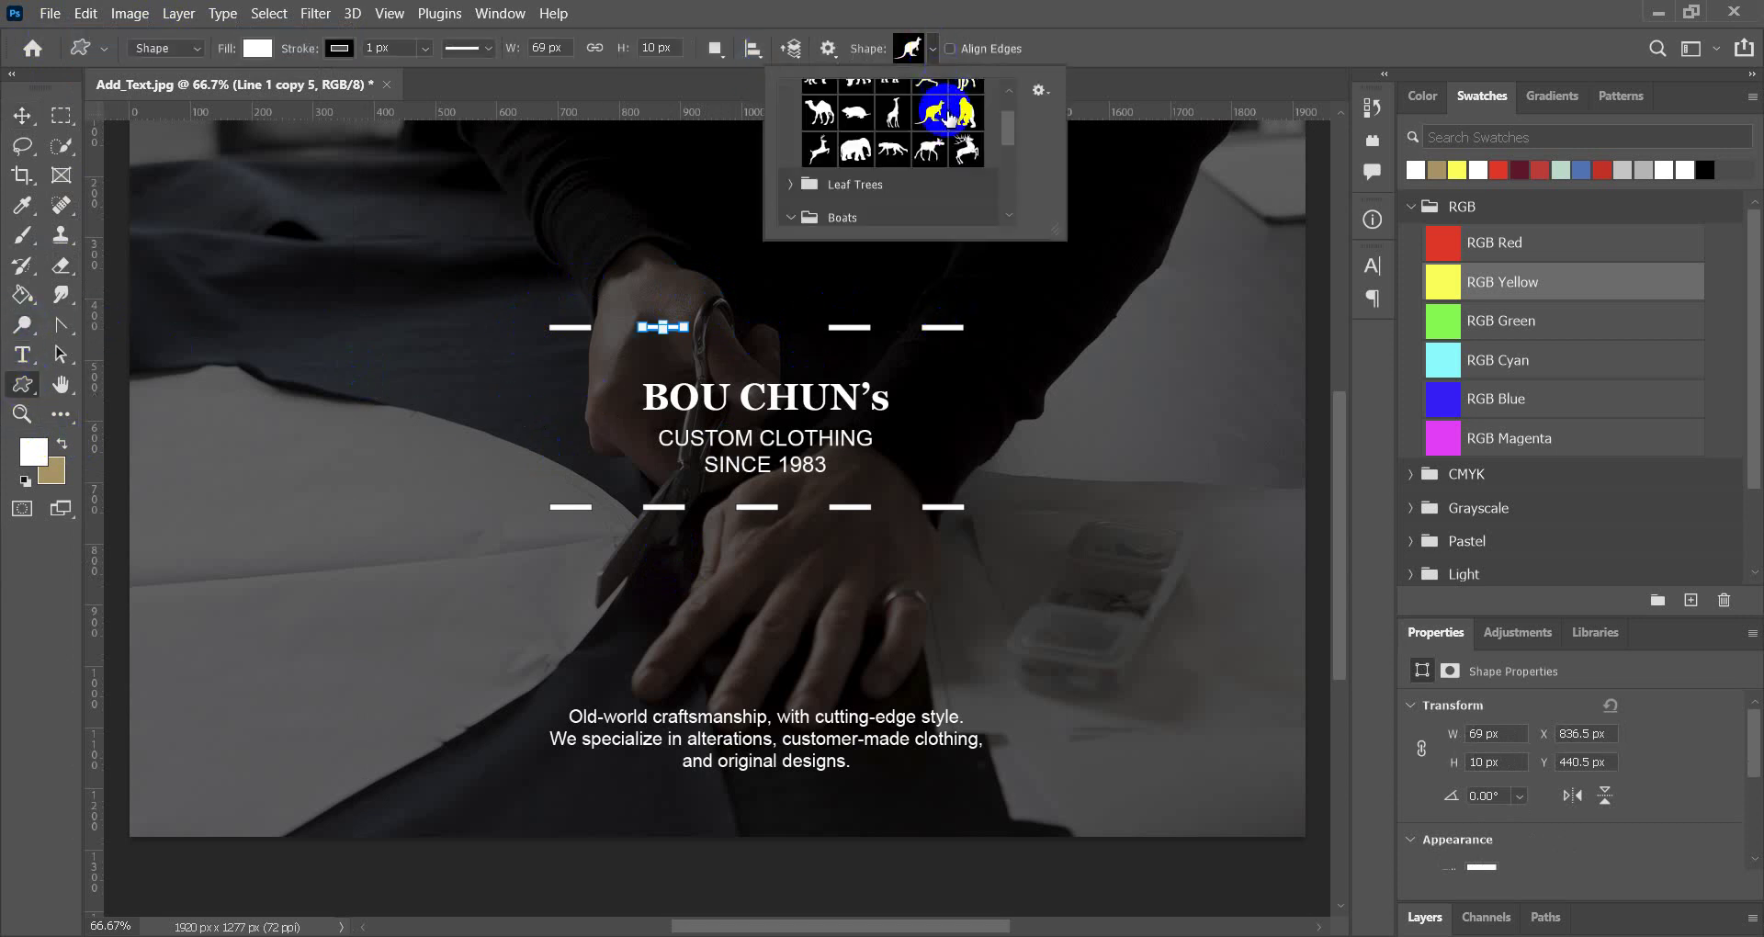
scroll(933, 193, up, 1)
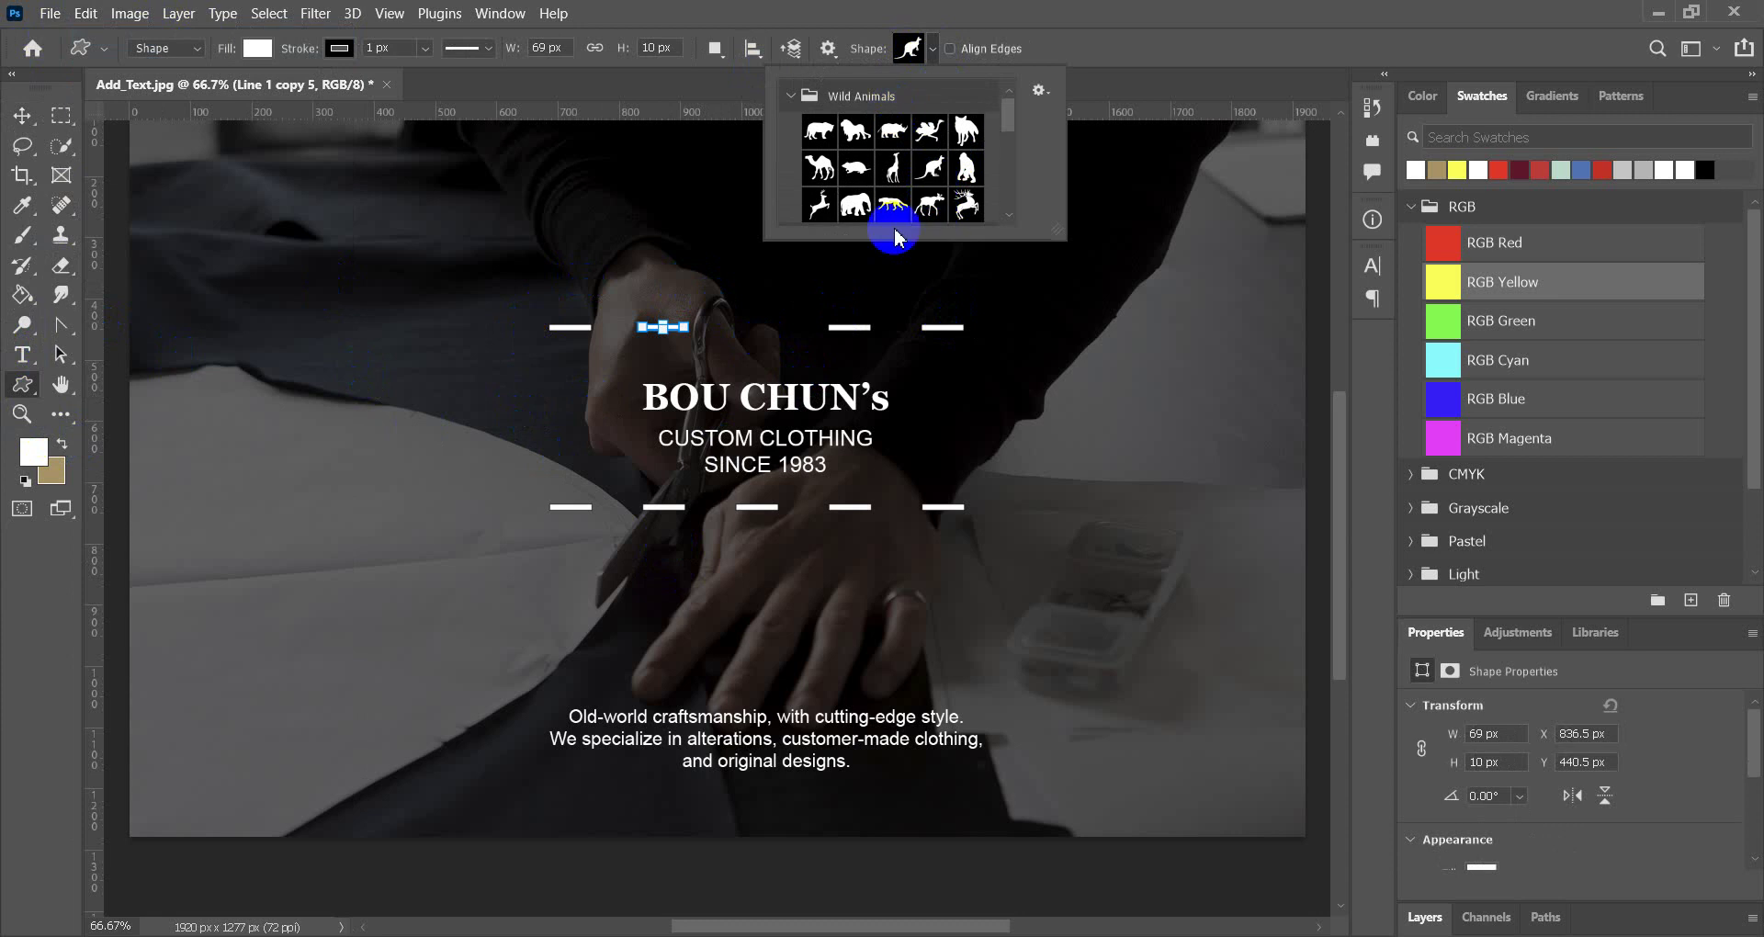
scroll(965, 149, down, 1)
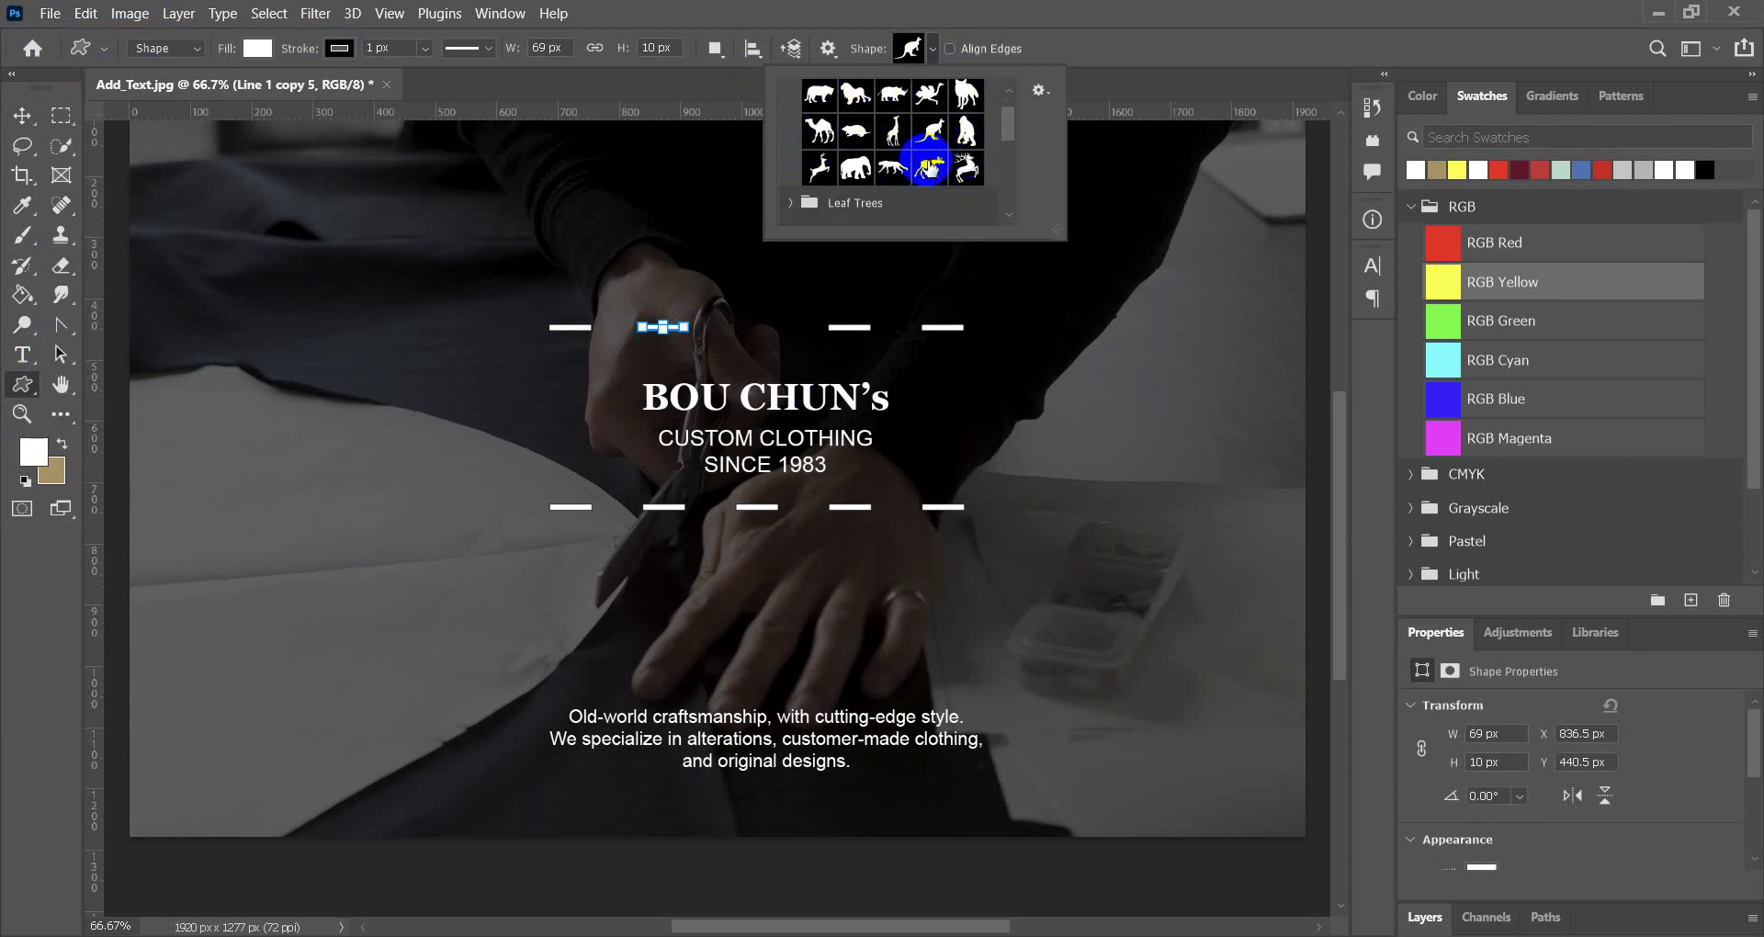
click(818, 130)
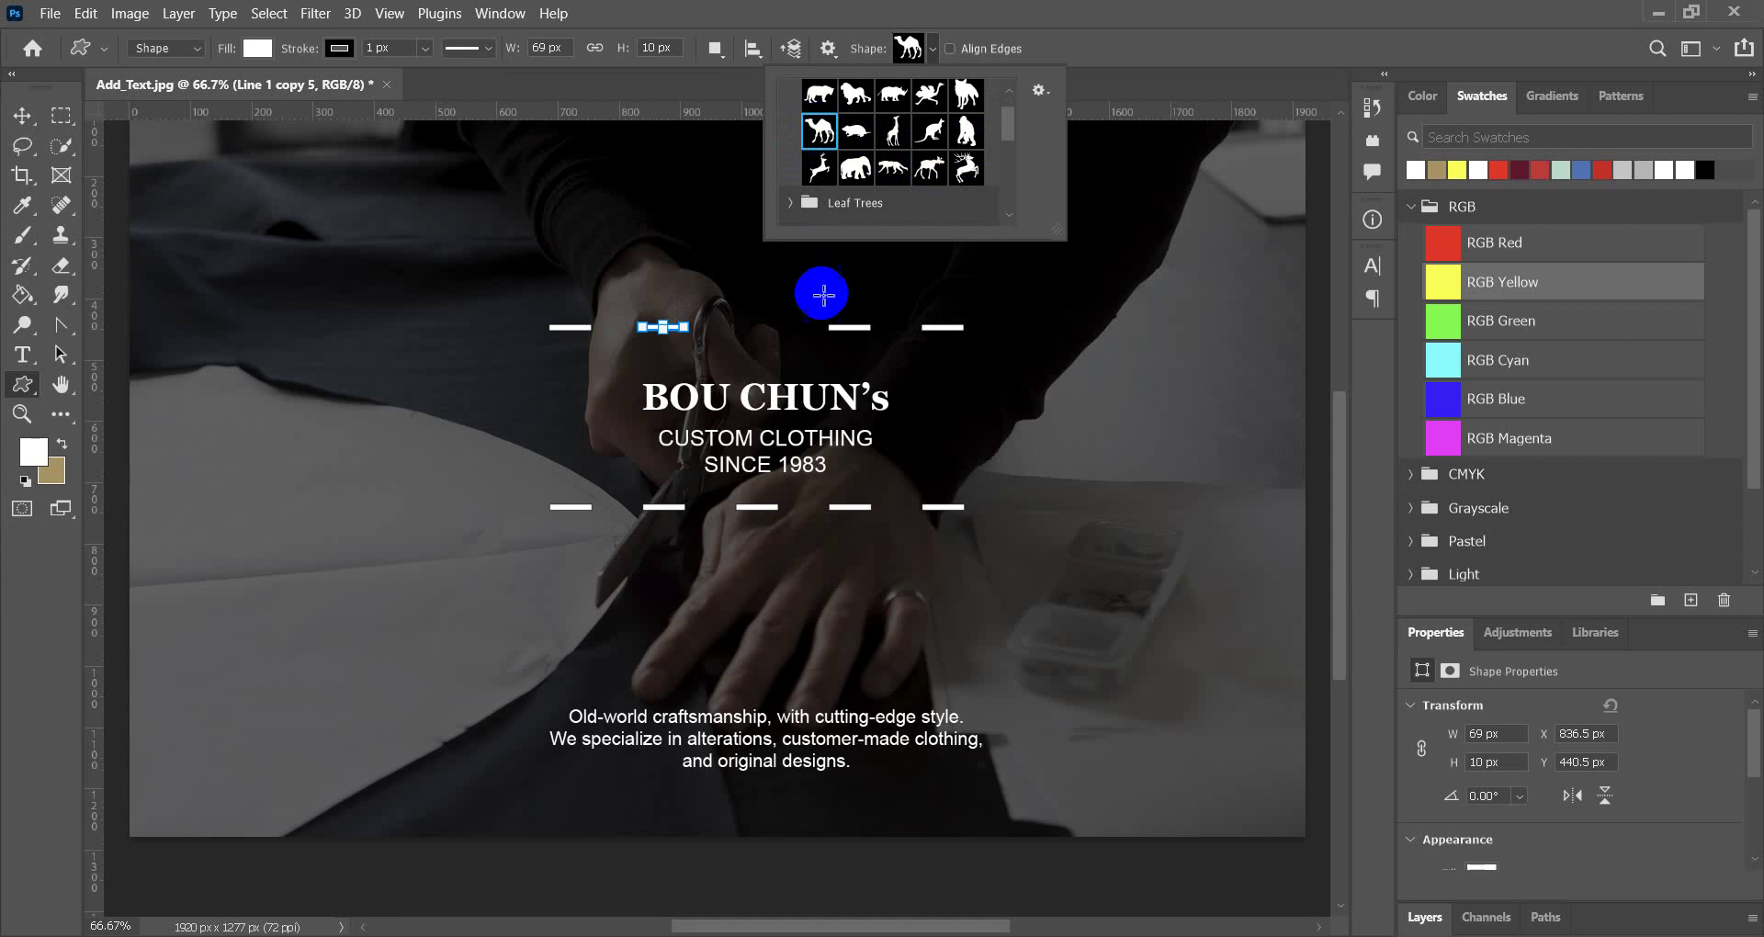
drag(726, 300, 794, 347)
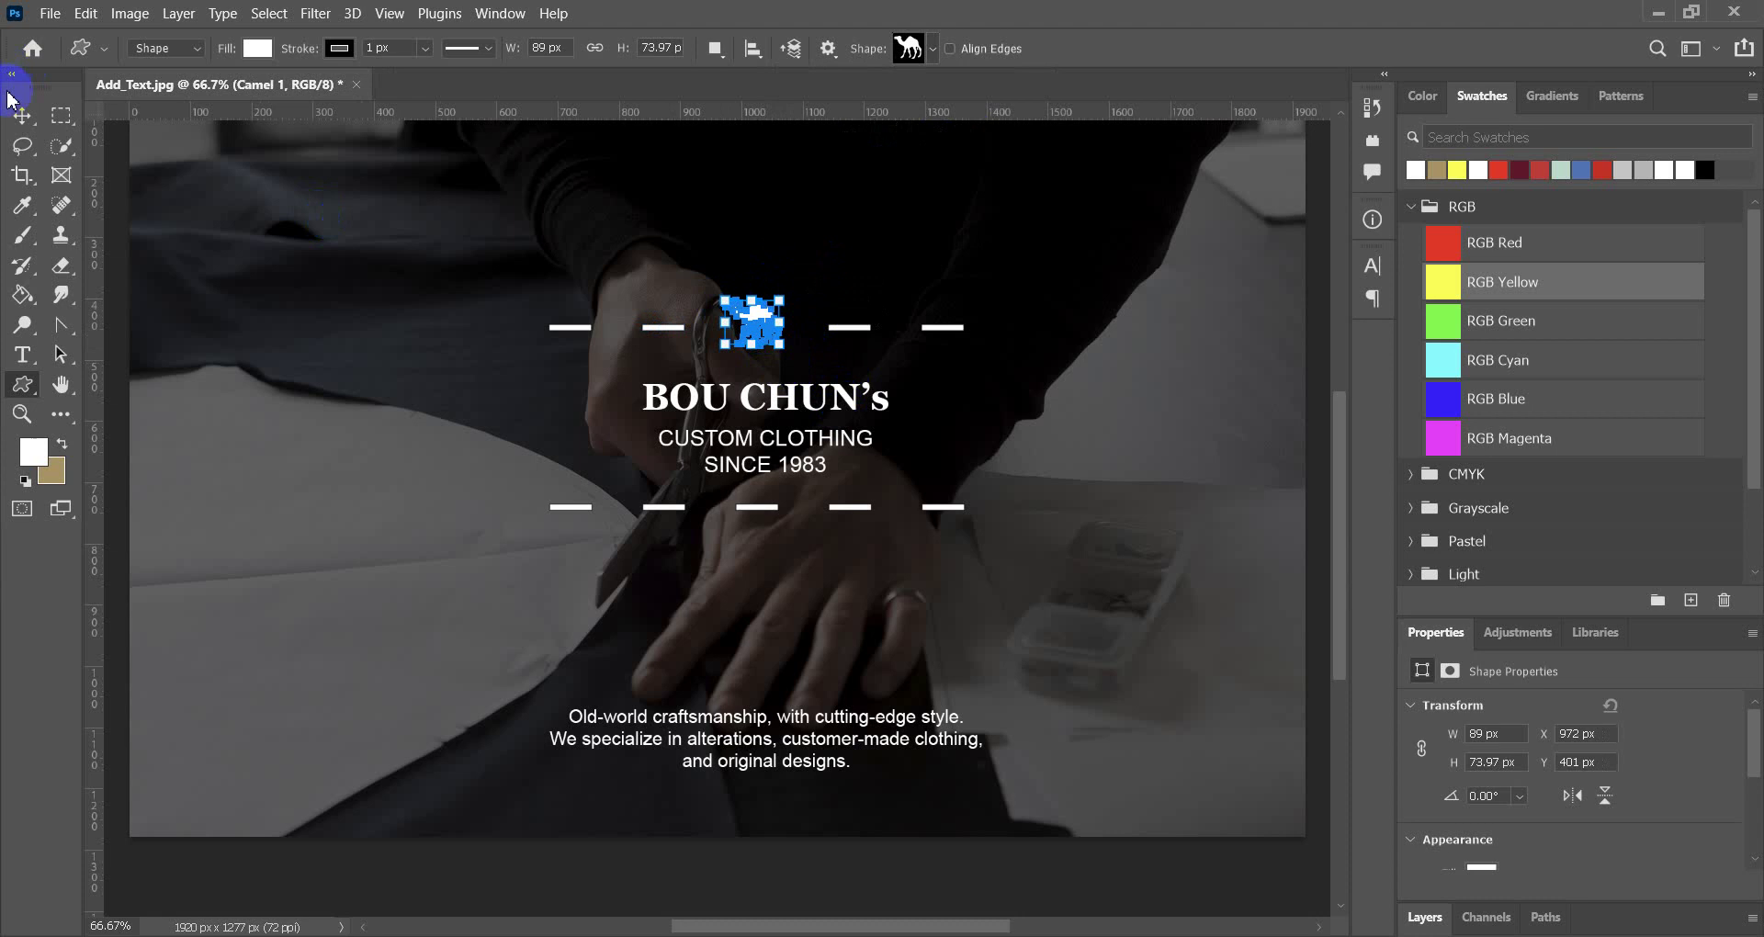
Move the camel into line with the dashes at X 972.5, Y 408.5 px and flip it horizontally.
click(22, 114)
drag(763, 326, 765, 329)
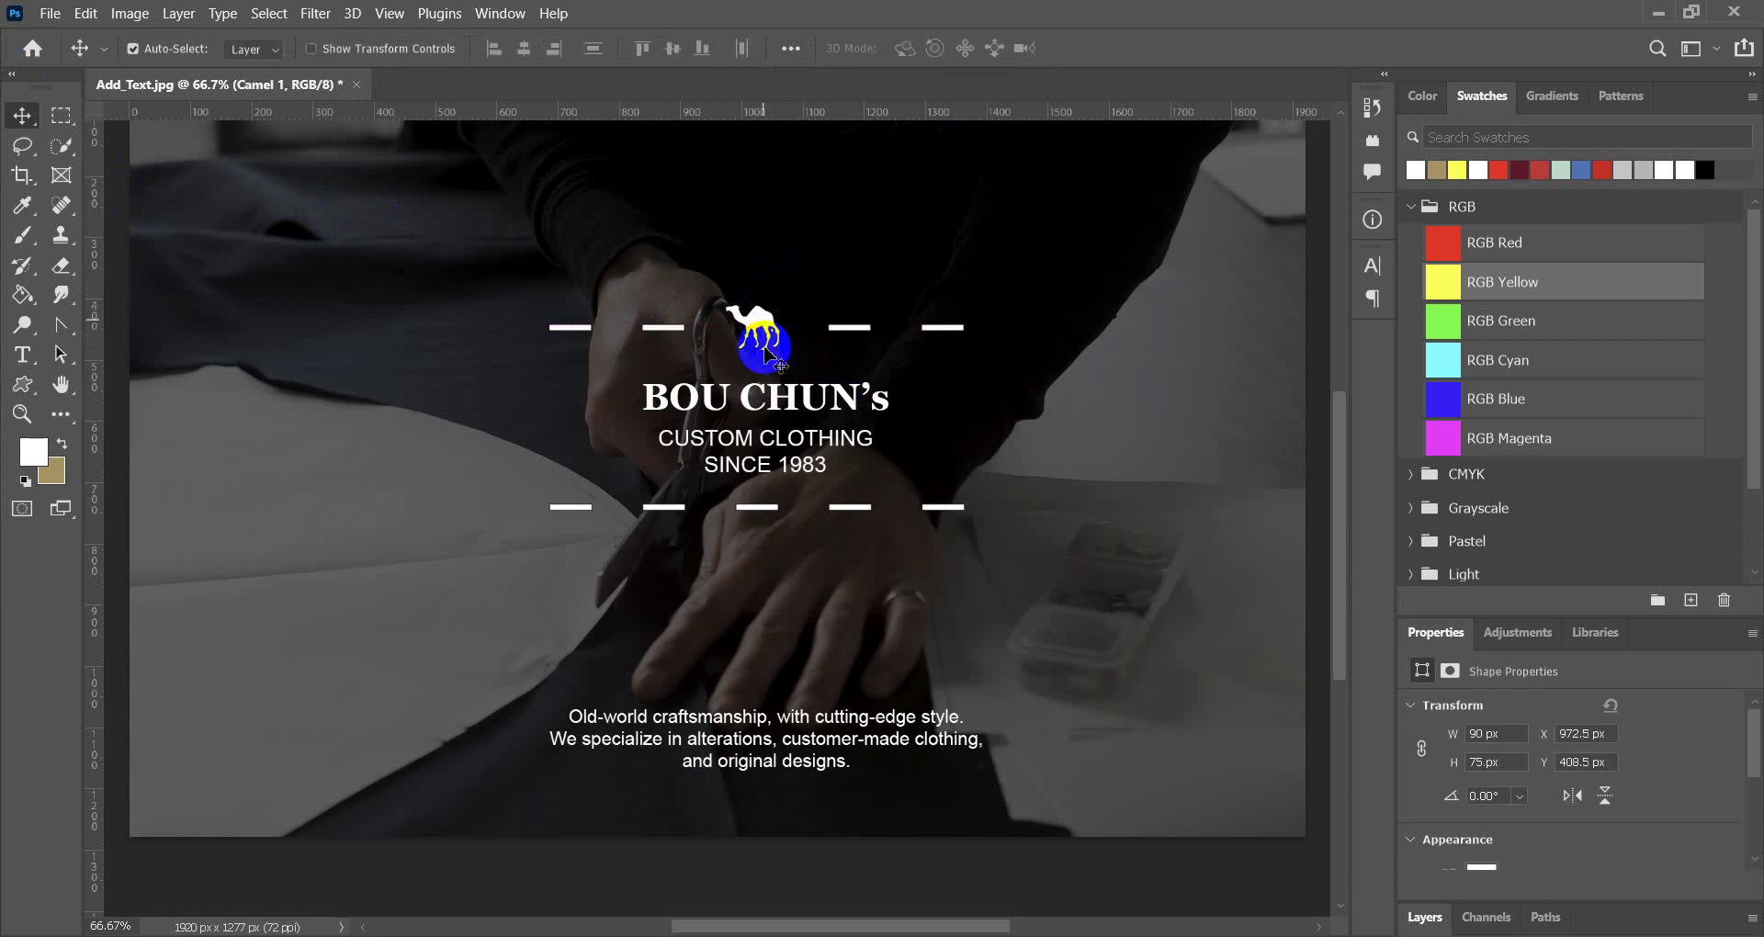
click(1585, 799)
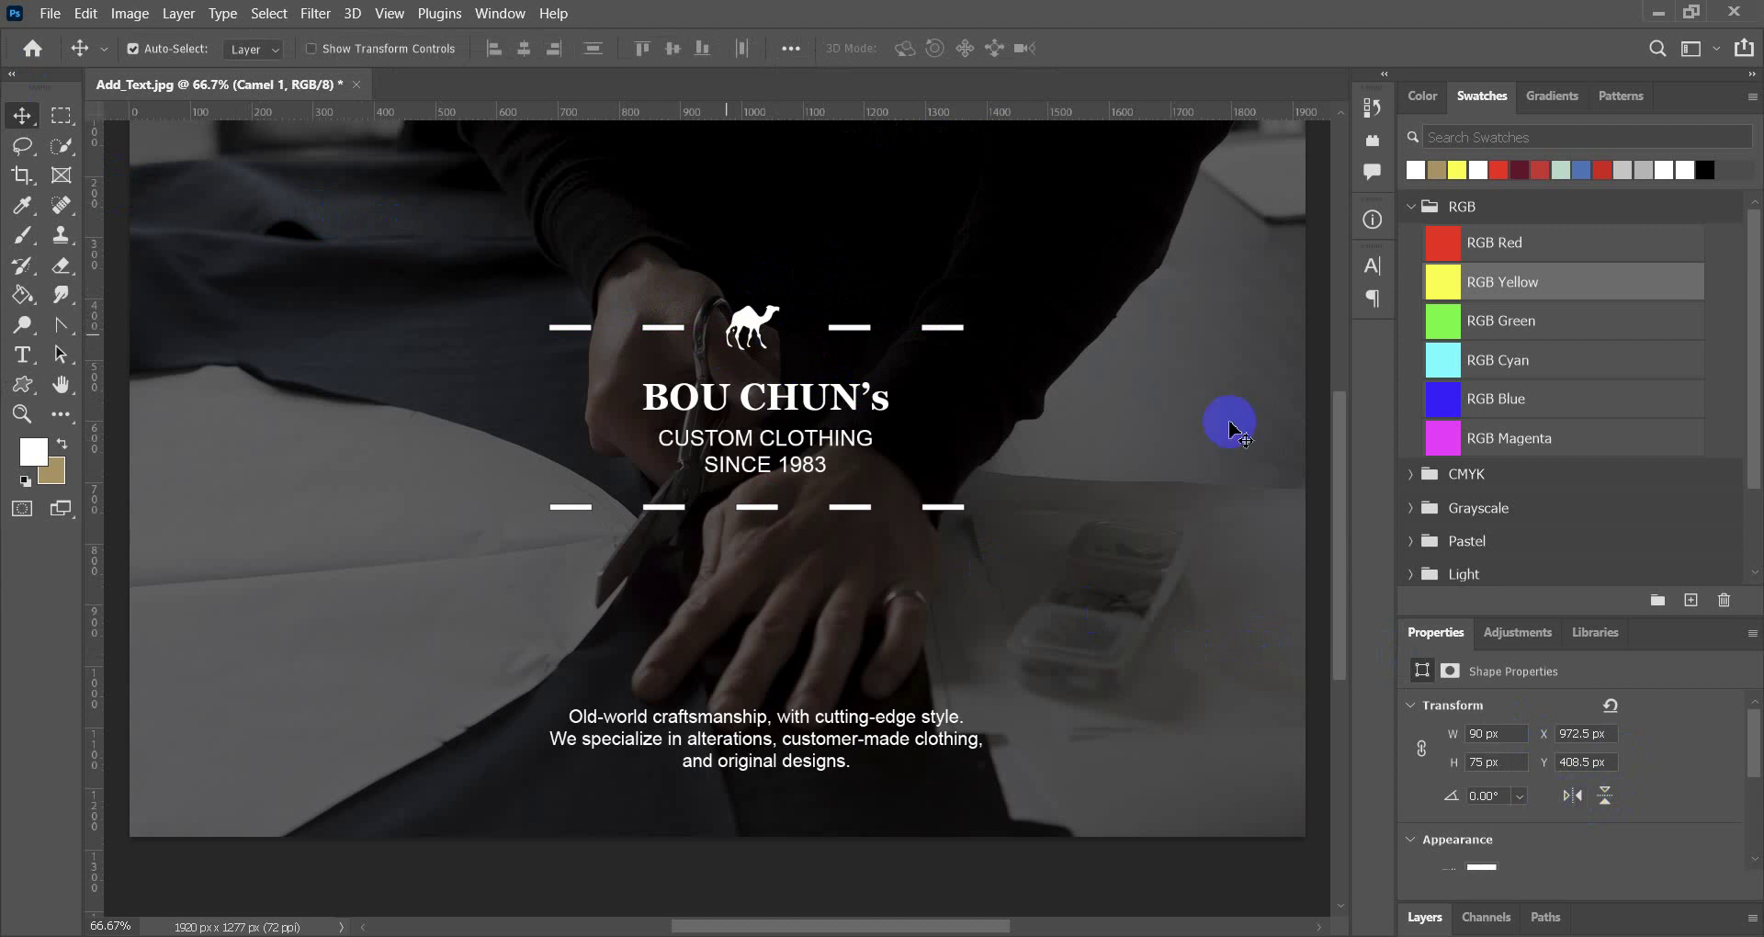